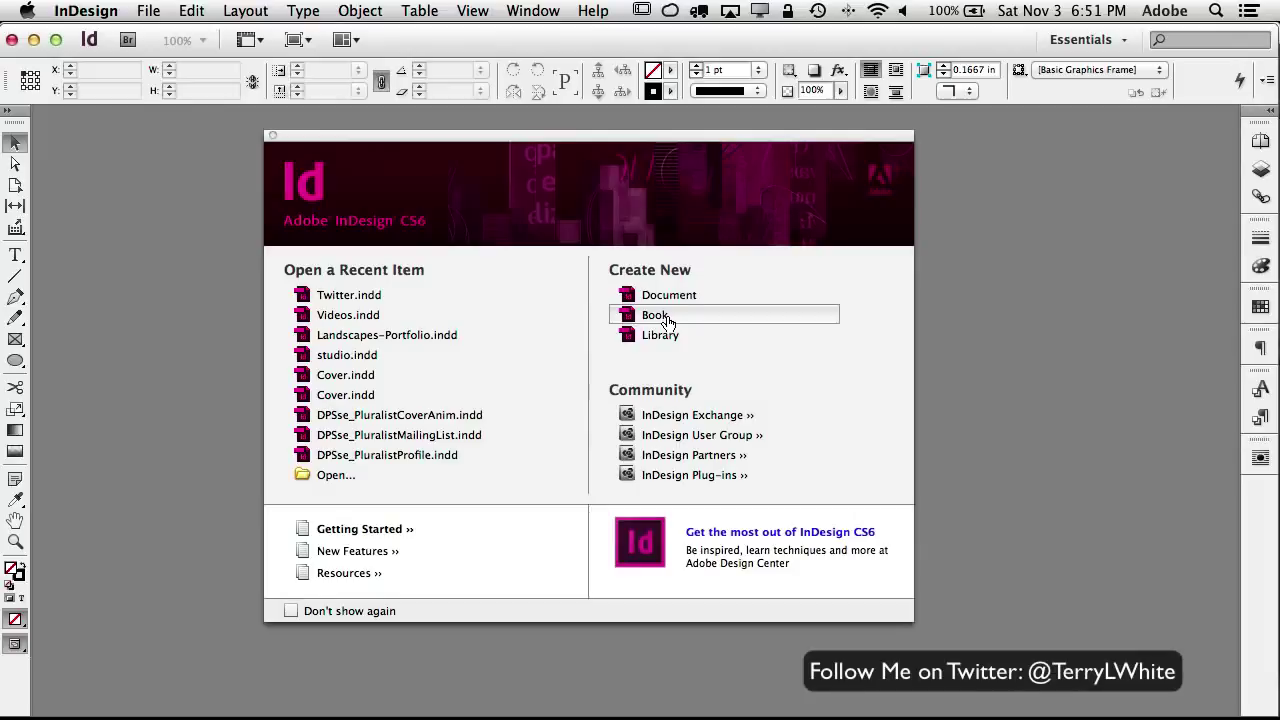
# Step: Create a new 8-page Letter print document with facing pages, unlinking the margins and setting the inside margin to 0.75 in
pyautogui.click(664, 296)
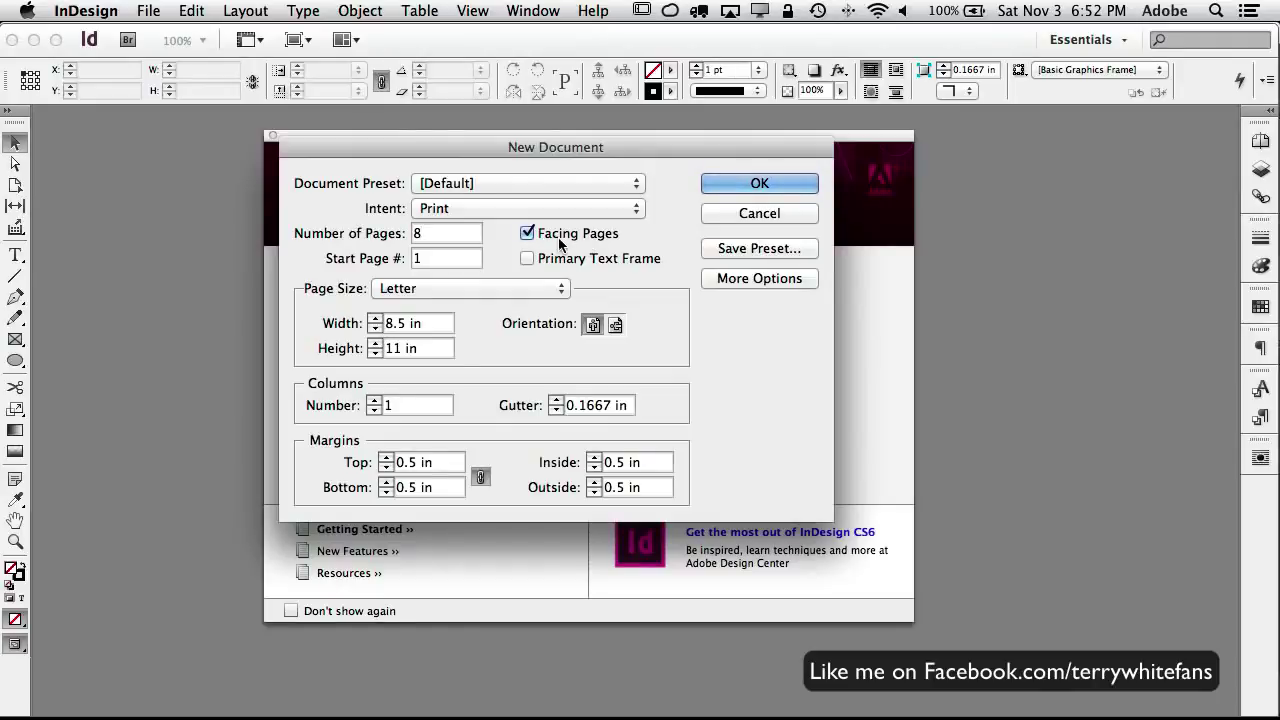
pyautogui.click(560, 235)
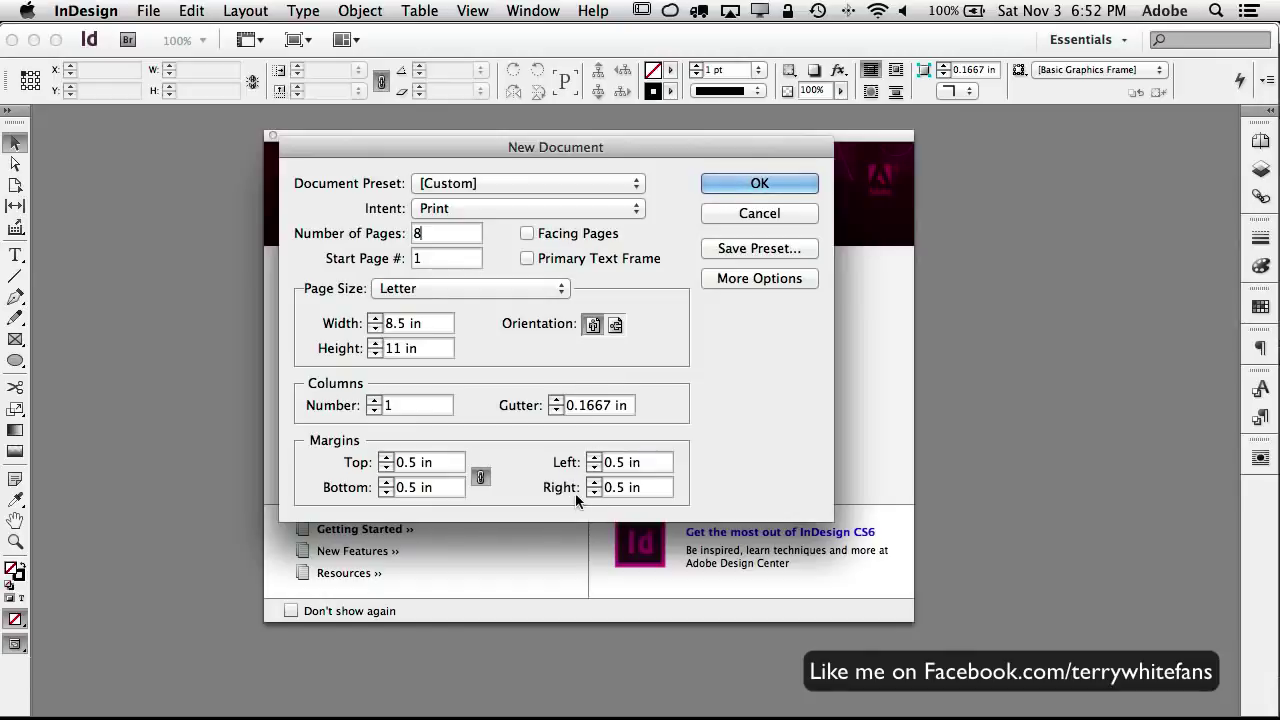
pyautogui.click(530, 235)
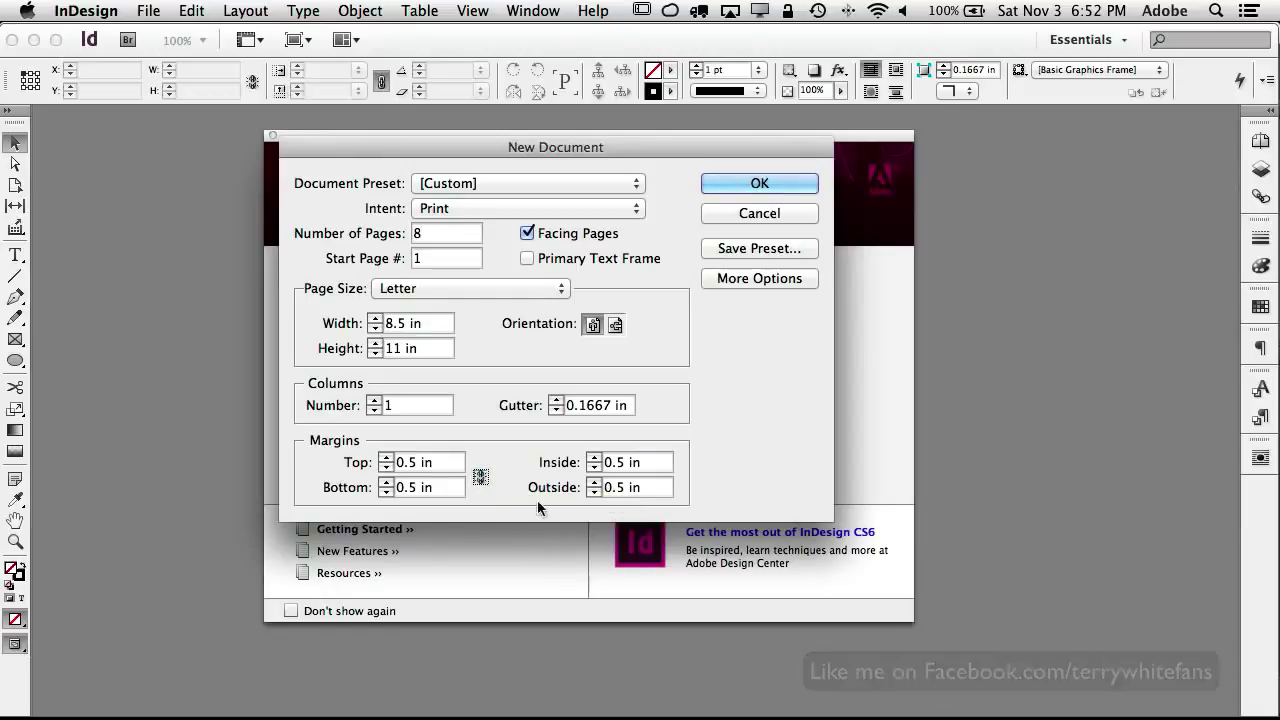
pyautogui.click(593, 458)
pyautogui.click(593, 458)
pyautogui.click(593, 458)
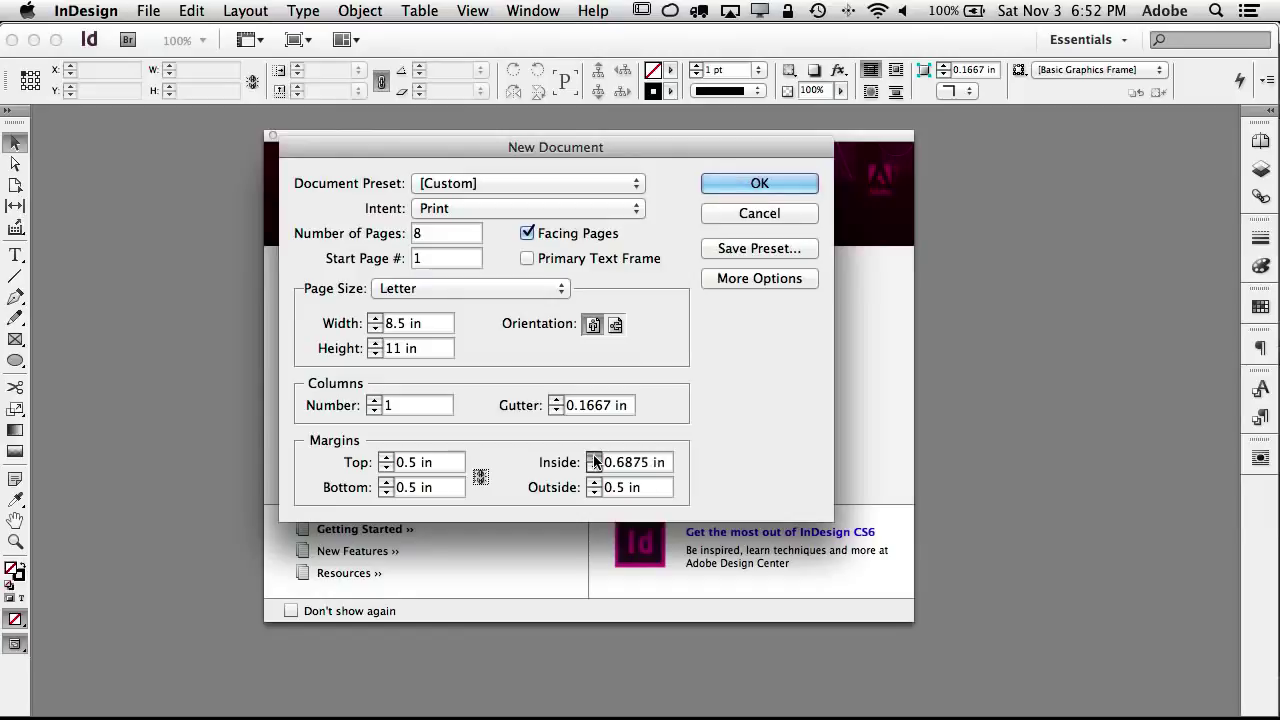
pyautogui.click(593, 458)
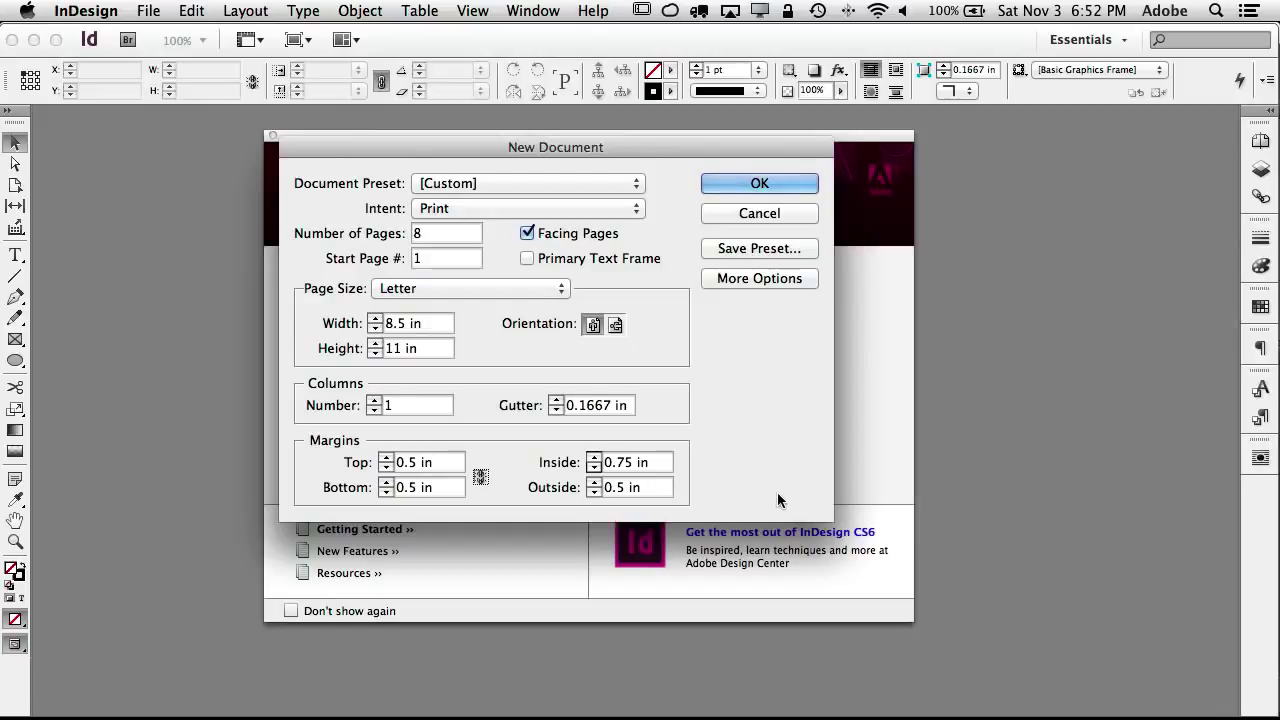
pyautogui.click(754, 282)
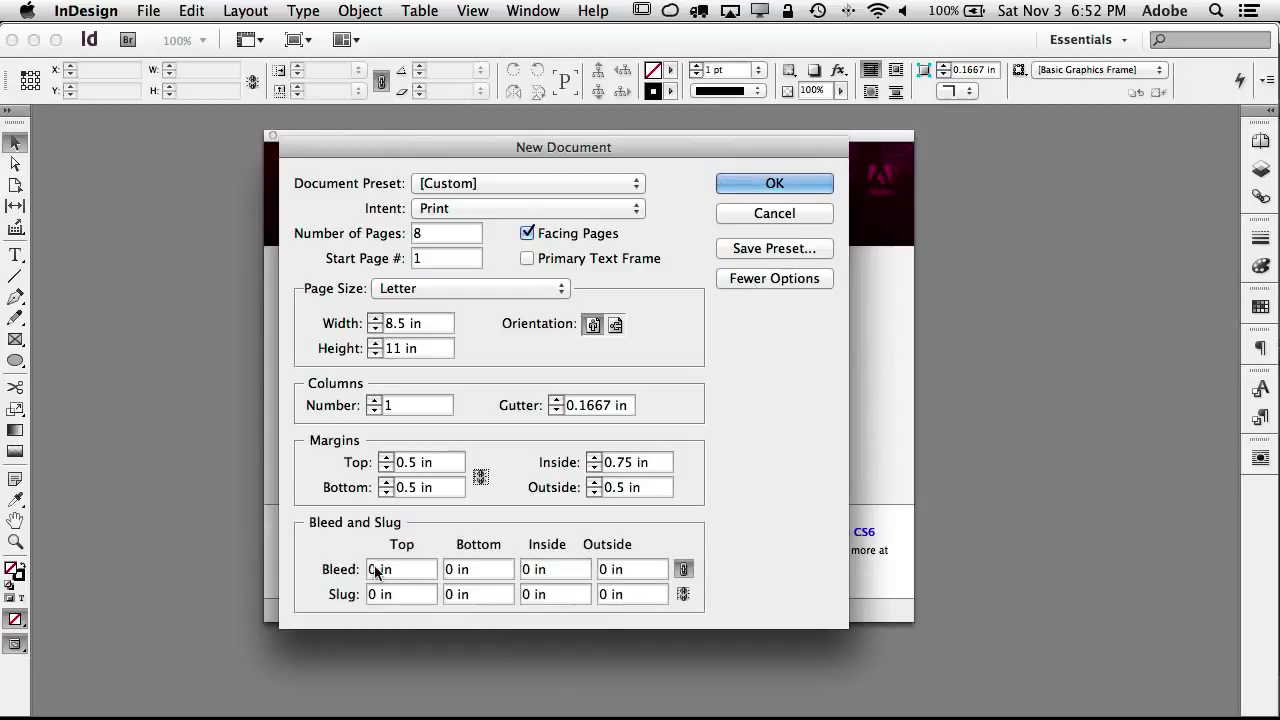
pyautogui.click(787, 274)
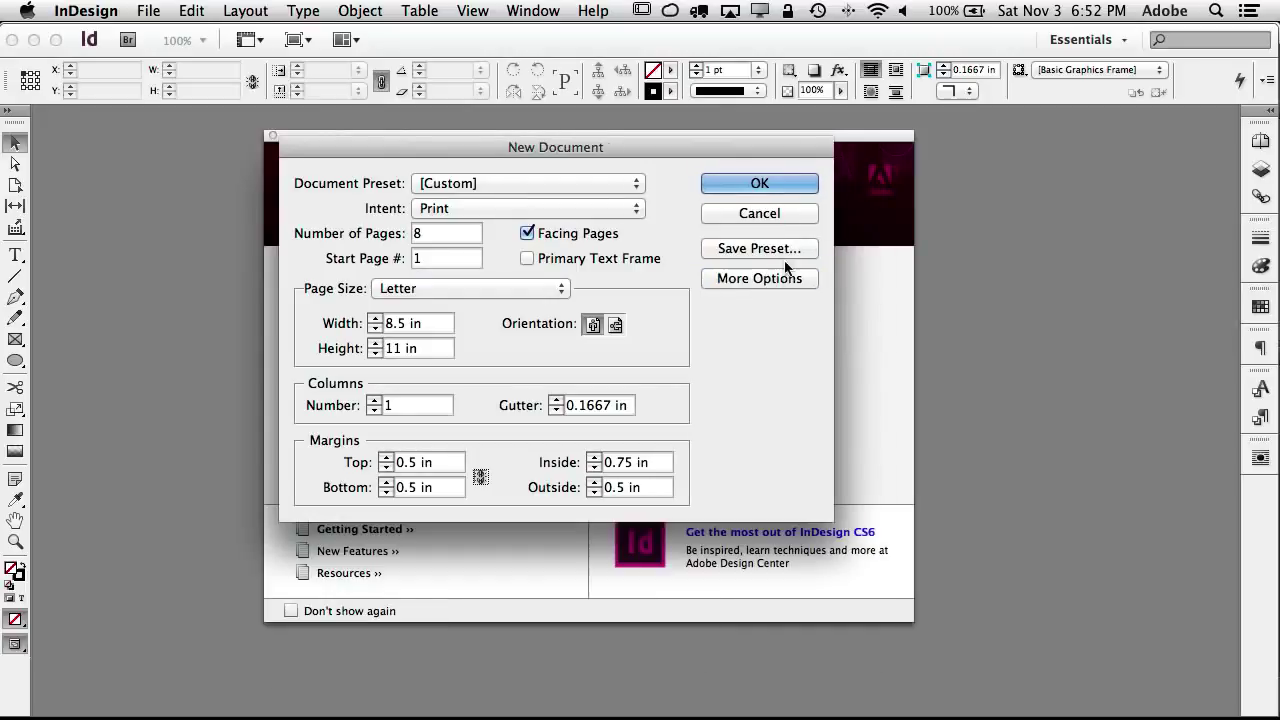
pyautogui.click(764, 183)
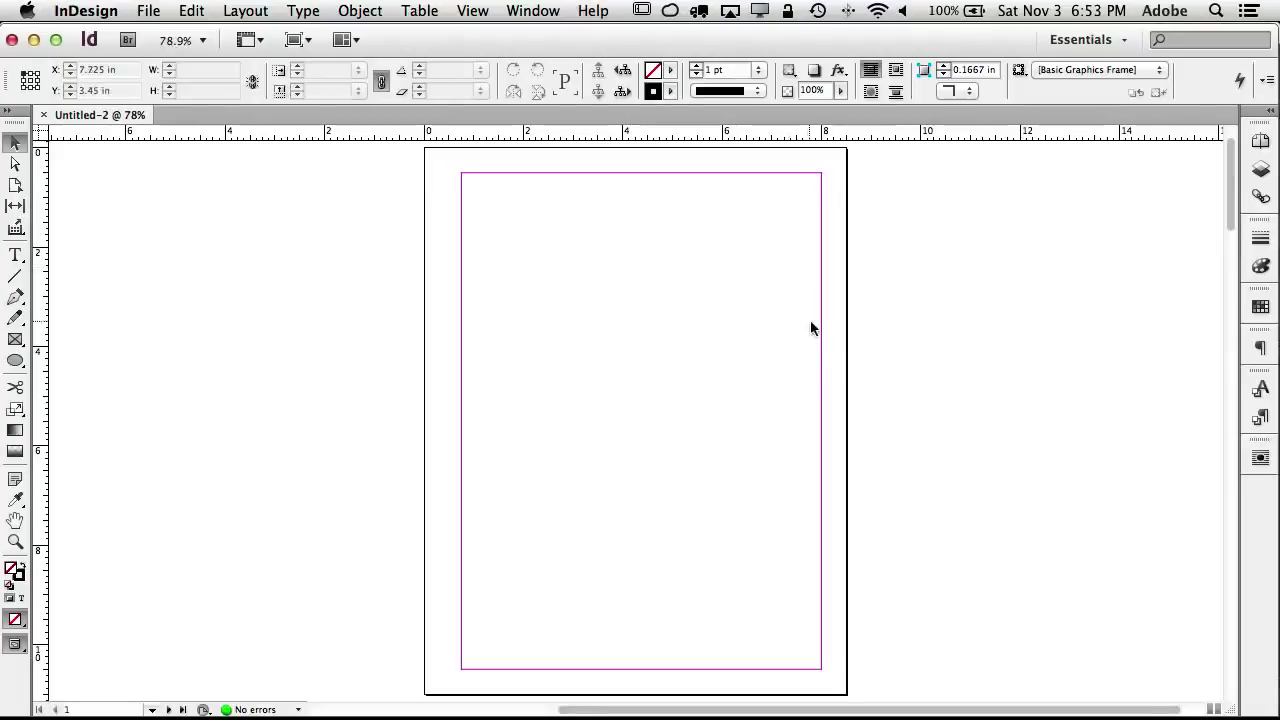
# Step: Draw an empty rectangle frame about 7.25 by 3.2 in between the side margins and move it up to about Y 2.8 in
pyautogui.click(18, 343)
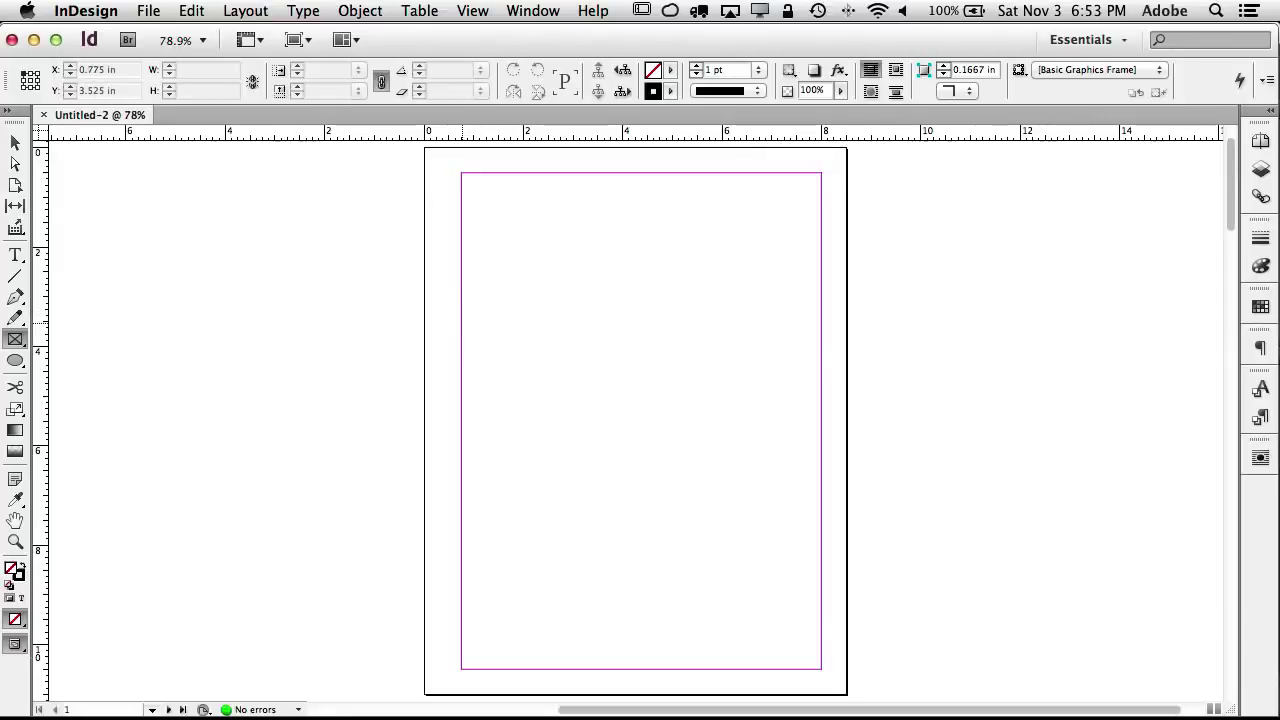
pyautogui.moveTo(462, 323); pyautogui.dragTo(820, 483)
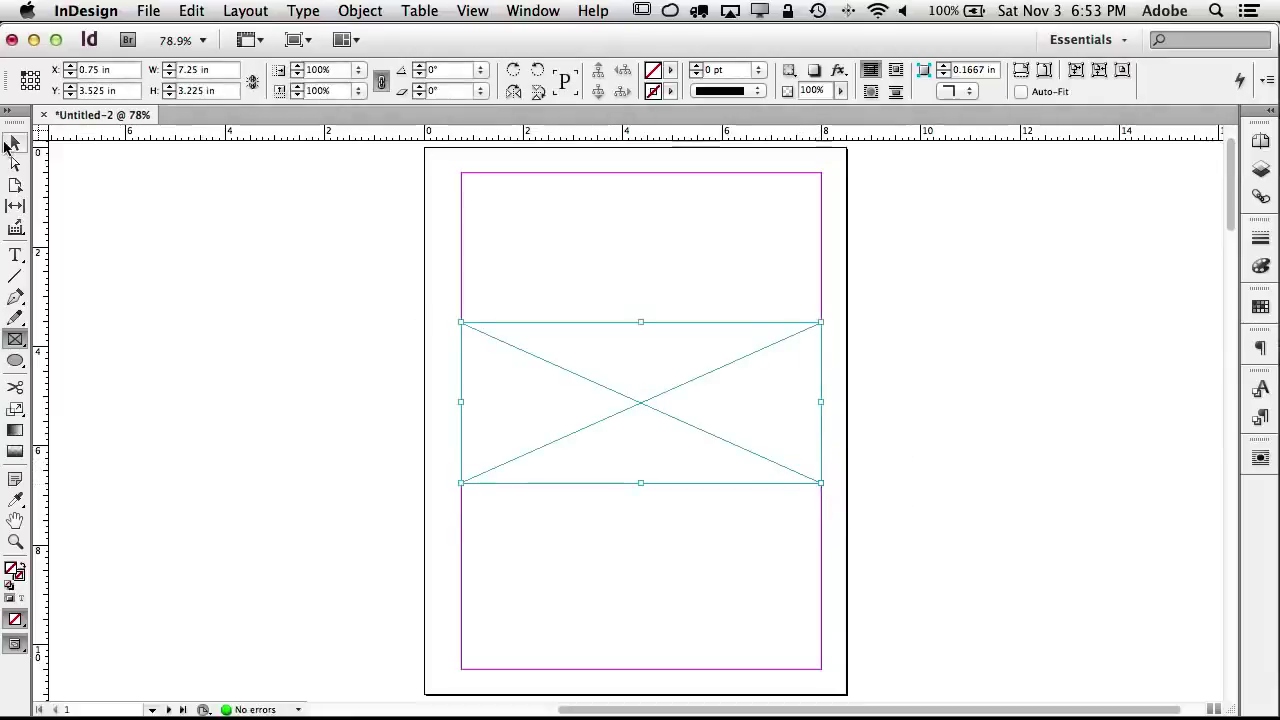
pyautogui.click(12, 145)
pyautogui.moveTo(540, 354); pyautogui.dragTo(538, 322)
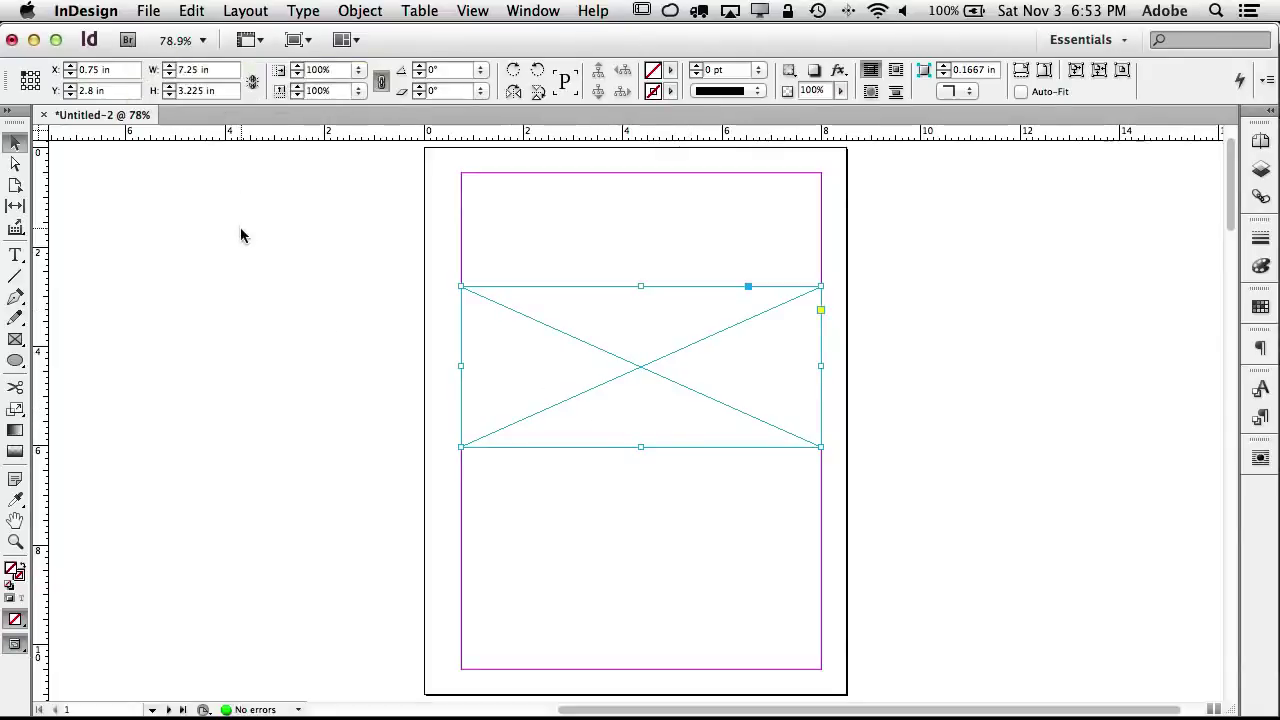
# Step: Show Mini Bridge and place the harbor photo 0013-_DSC728 from the Portfolio-Travel folder into the empty frame
pyautogui.click(547, 12)
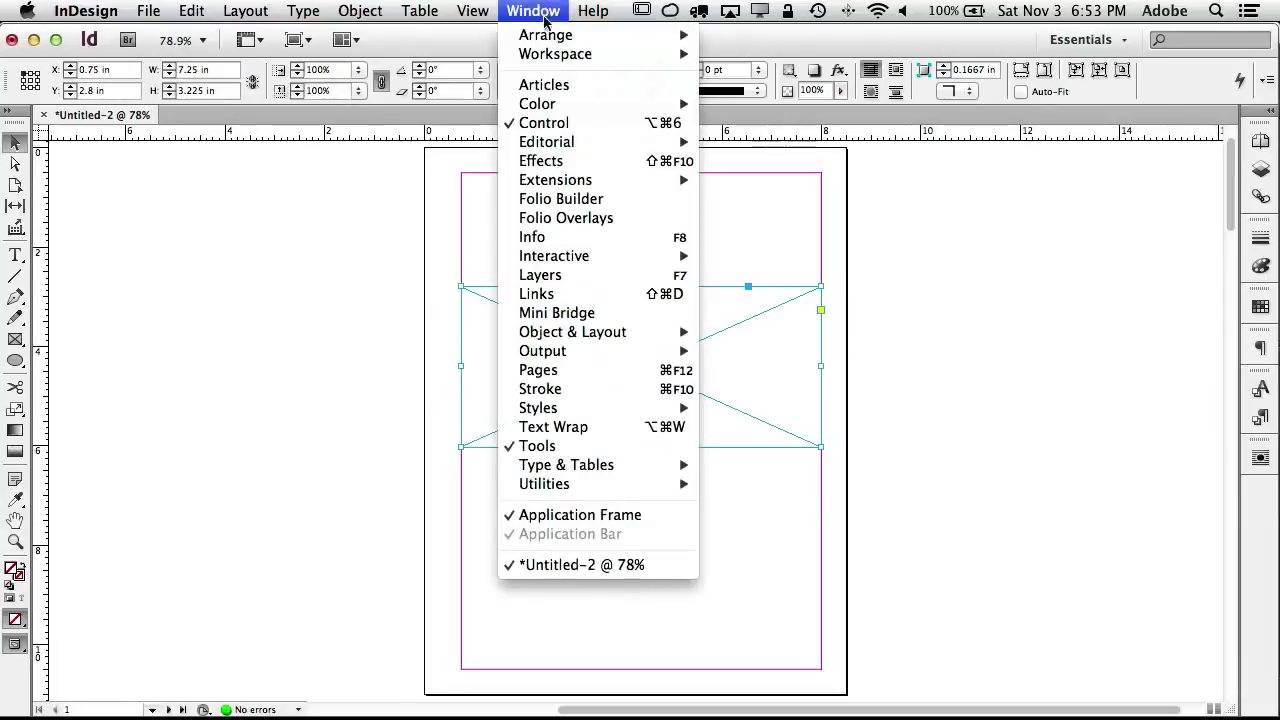
pyautogui.click(598, 316)
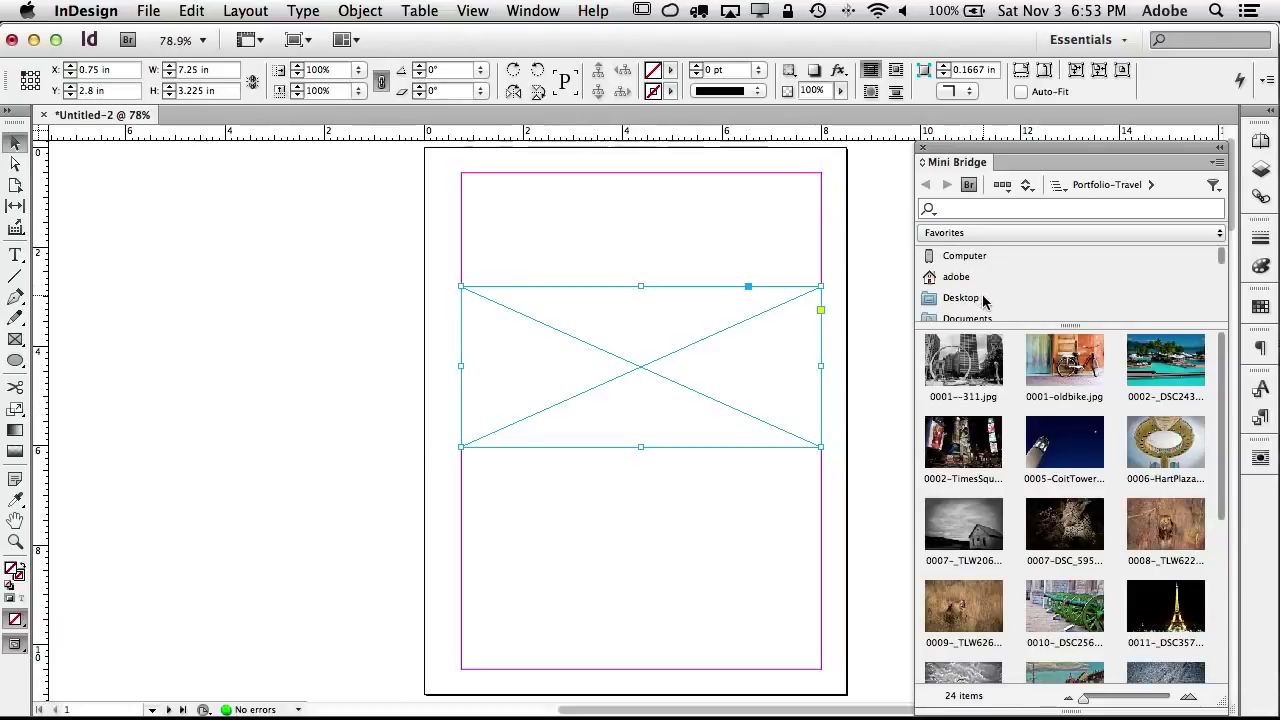
pyautogui.scroll(-2, 980, 298)
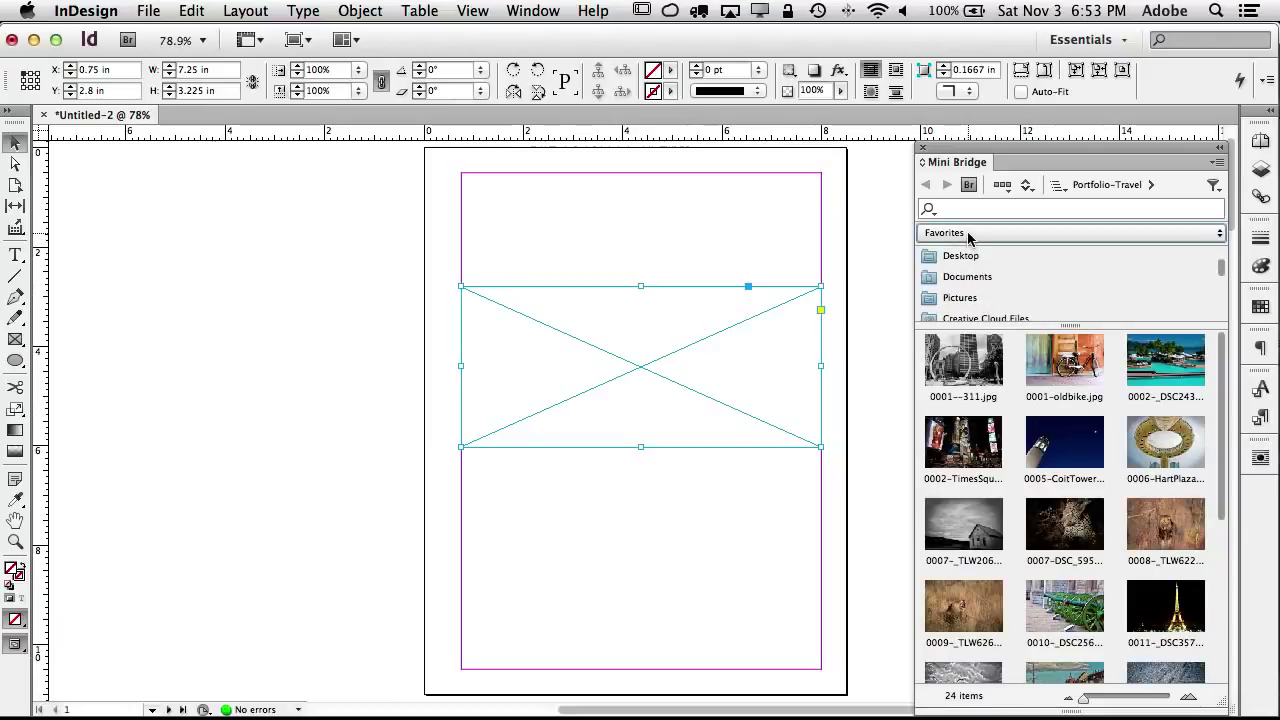
pyautogui.scroll(-3, 975, 275)
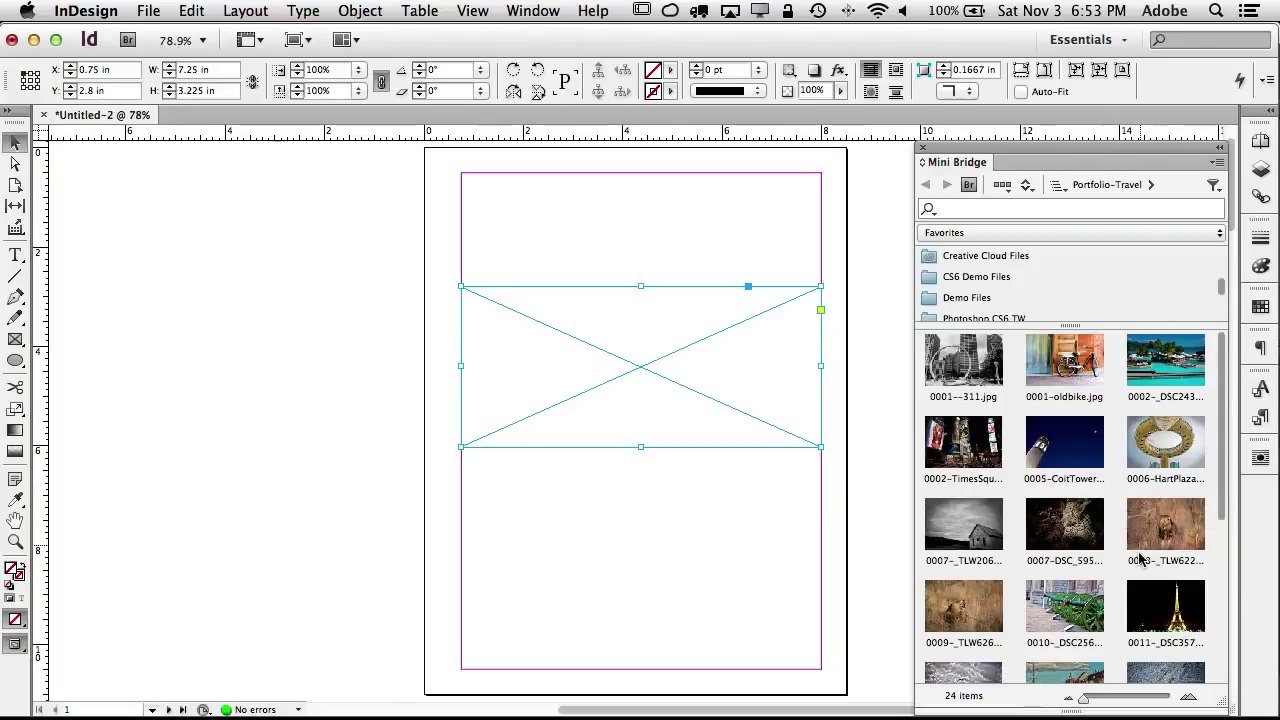
pyautogui.scroll(-1, 1122, 455)
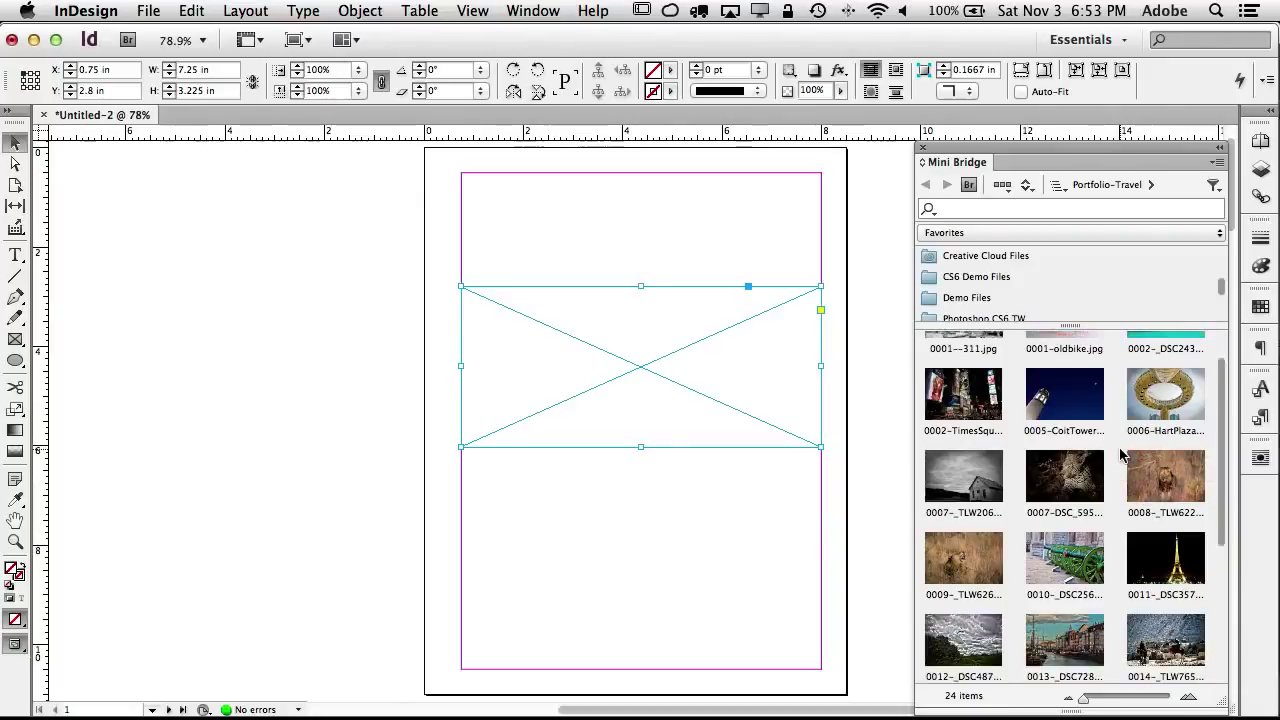
pyautogui.scroll(-5, 1122, 455)
pyautogui.moveTo(1072, 428); pyautogui.dragTo(642, 378)
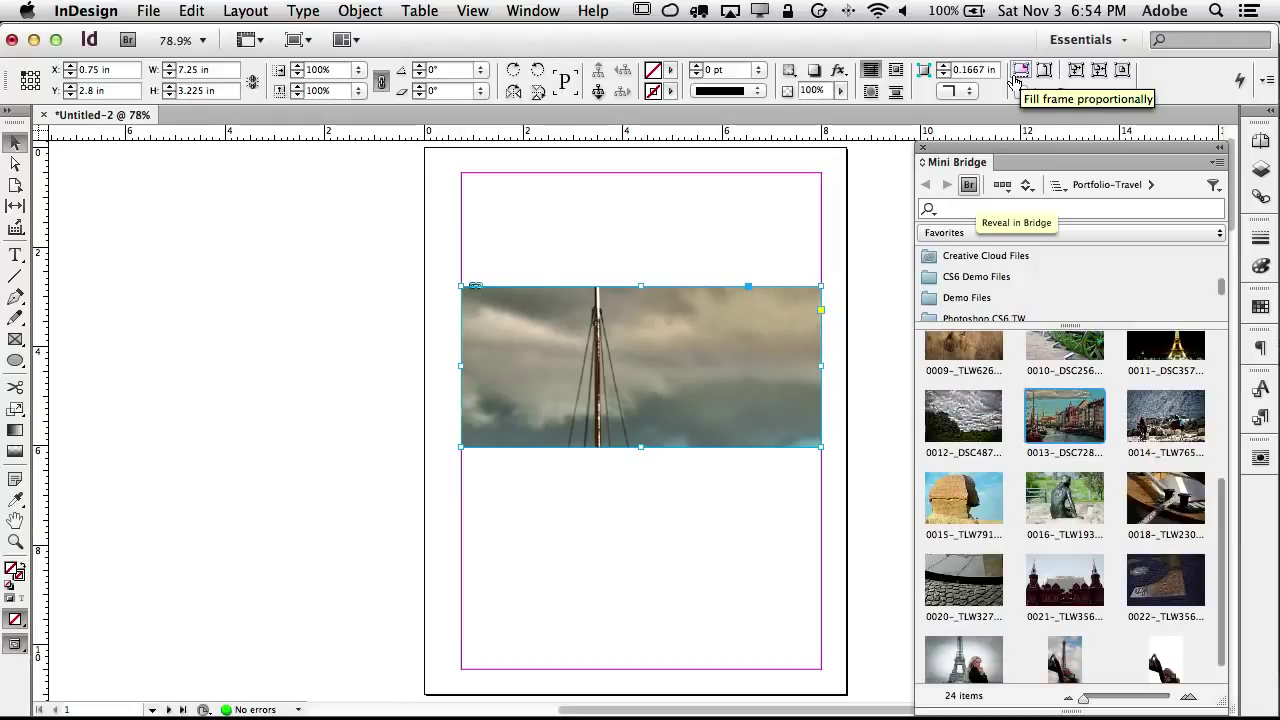
# Step: Fit the harbor photo with Fill Frame Proportionally and deselect it
pyautogui.click(362, 12)
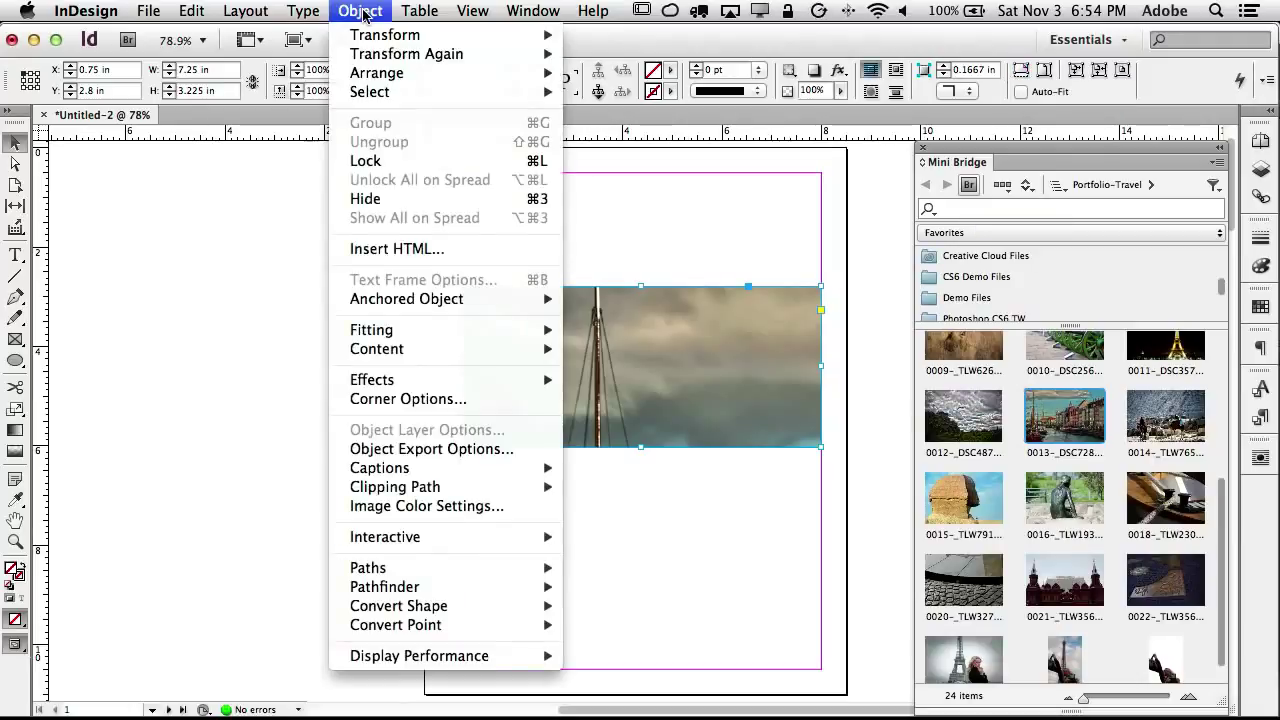
pyautogui.moveTo(412, 331)
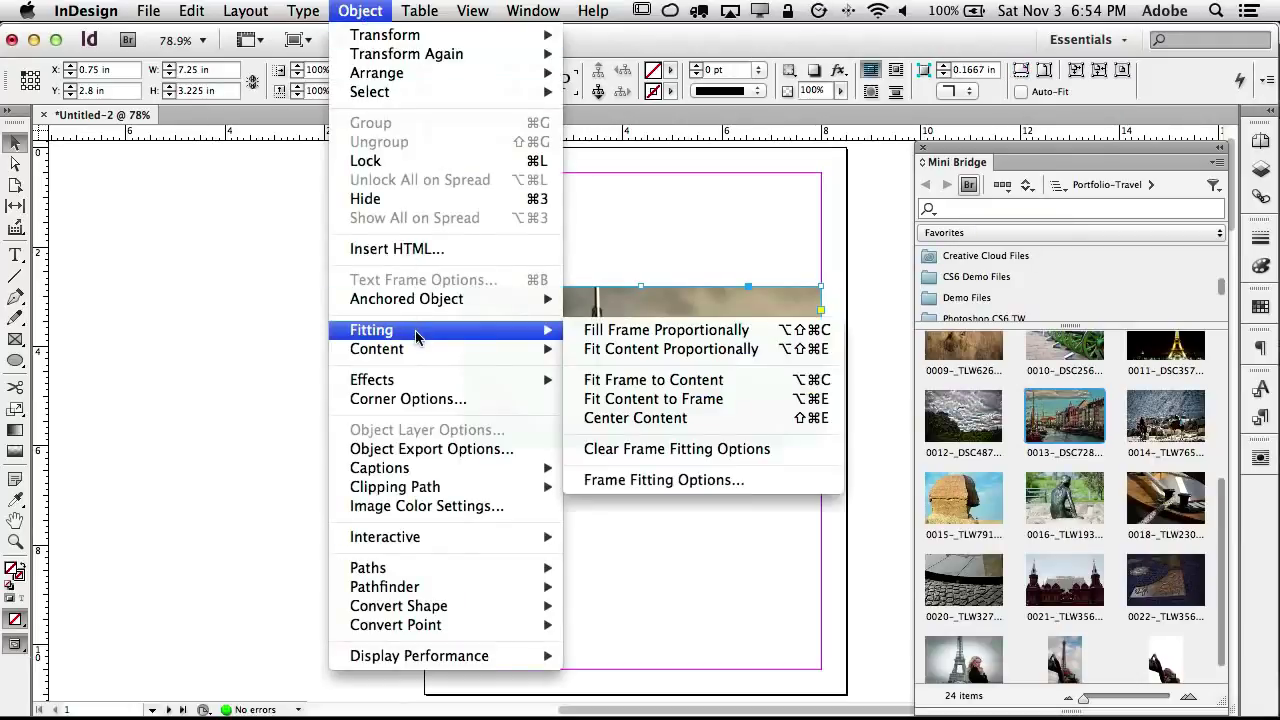
pyautogui.click(650, 330)
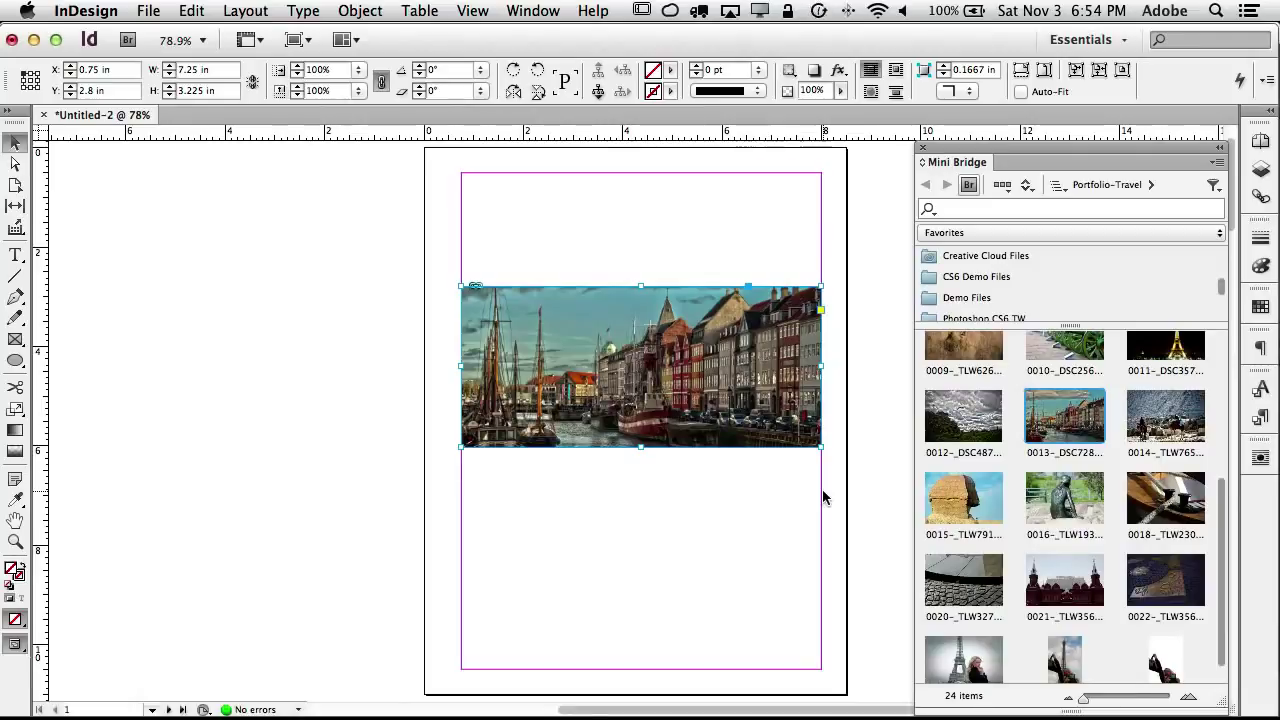
pyautogui.click(828, 496)
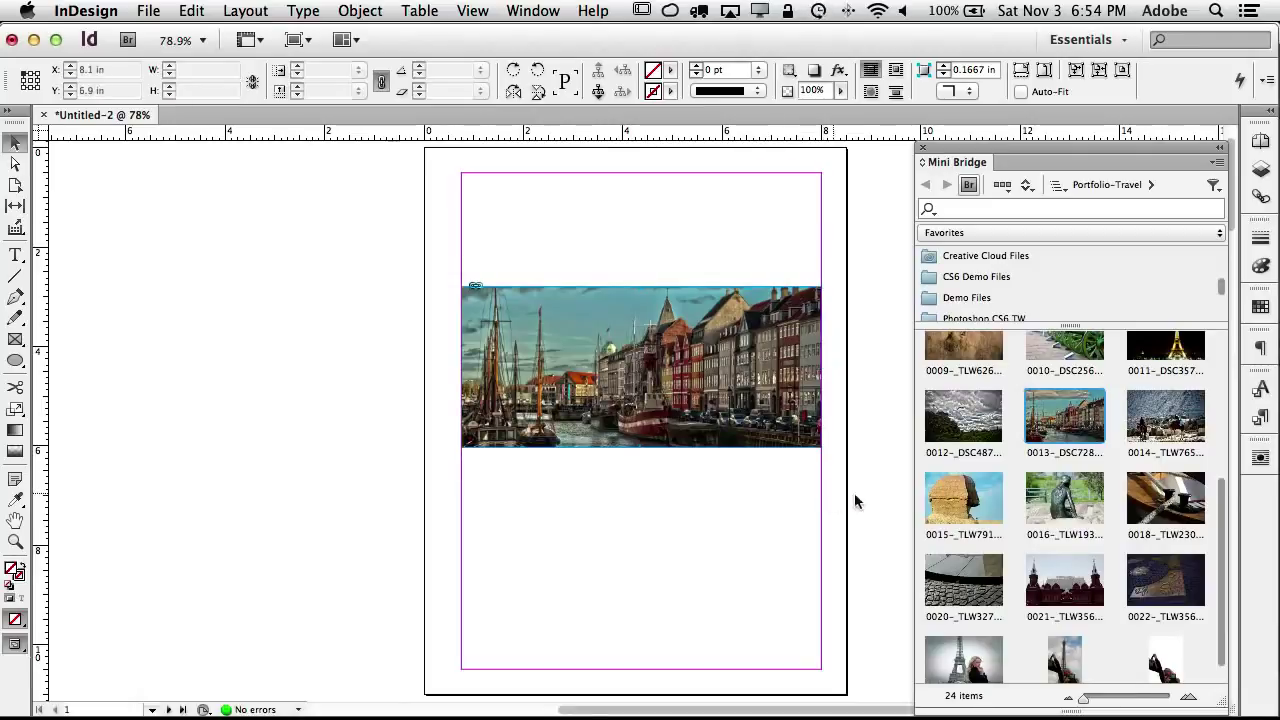
# Step: Place the sphinx, cannon and Eiffel Tower photos together as a three-column row below the harbor photo, spanning the page margins
pyautogui.click(975, 507)
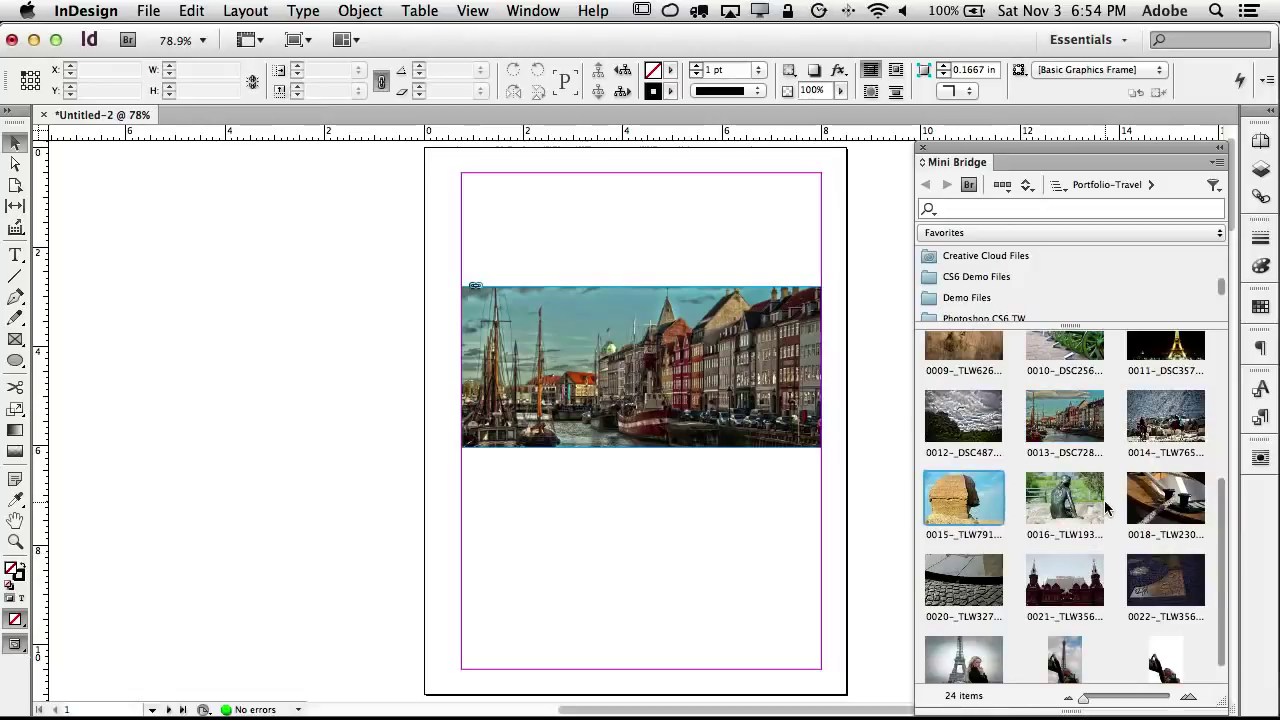
pyautogui.scroll(2, 1104, 503)
pyautogui.scroll(1, 1104, 500)
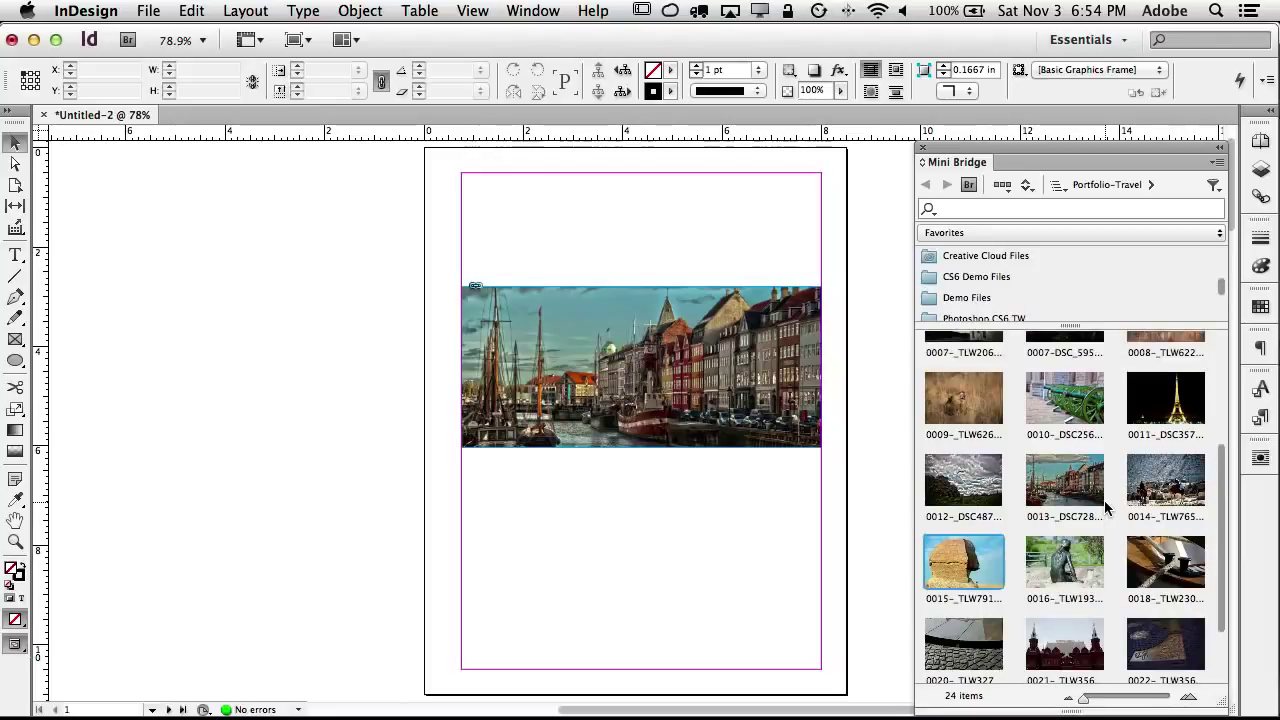
pyautogui.click(1063, 410)
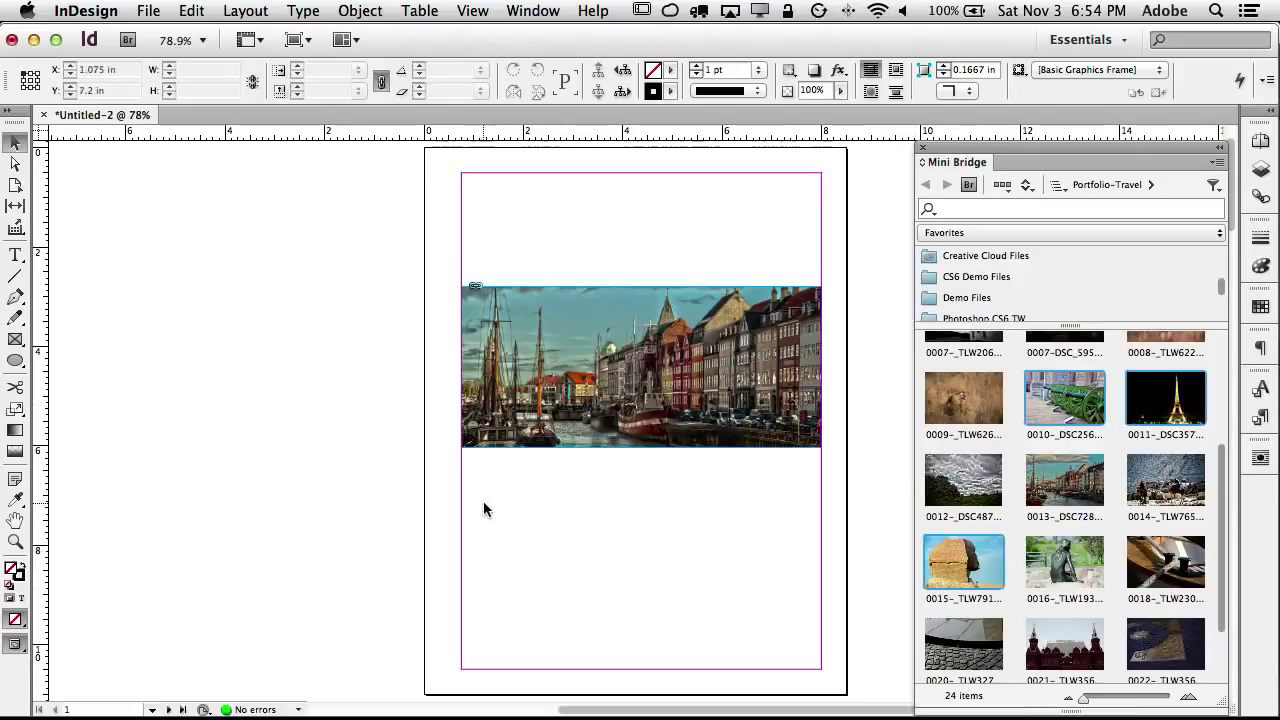
pyautogui.moveTo(1048, 410); pyautogui.dragTo(818, 643)
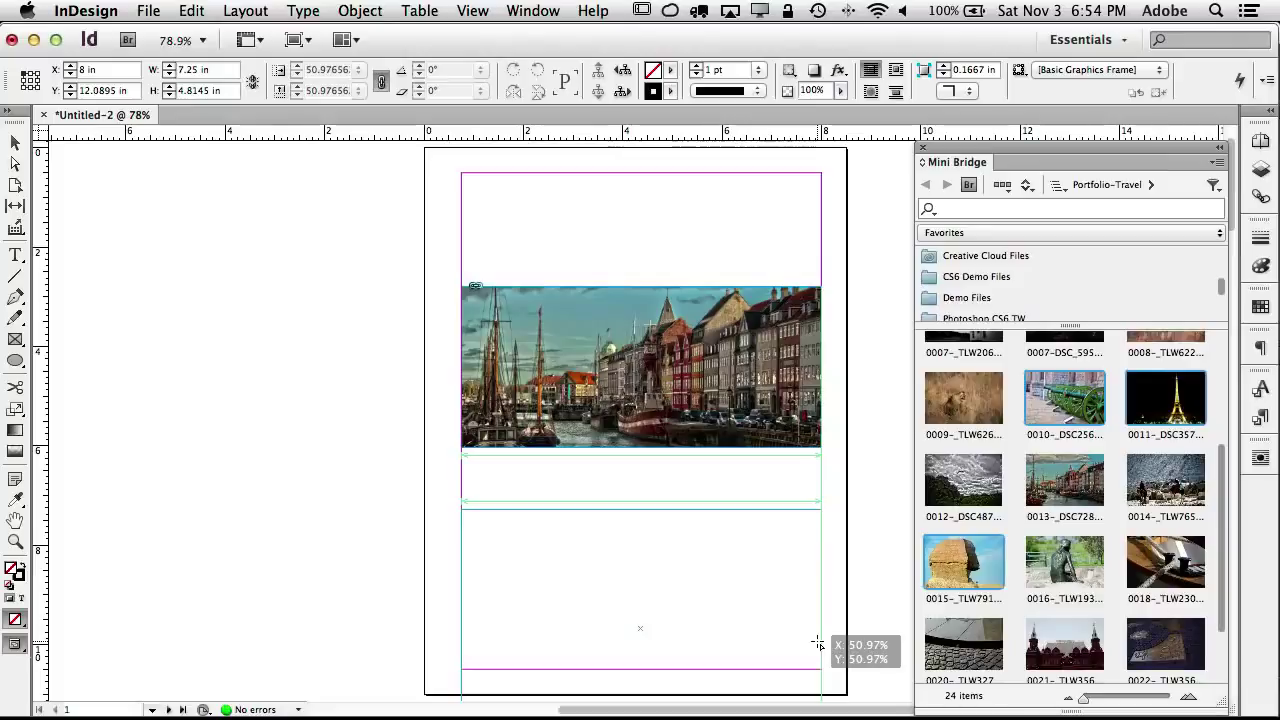
pyautogui.moveTo(818, 643); pyautogui.dragTo(820, 604)
pyautogui.press('Right')
pyautogui.press('Right')
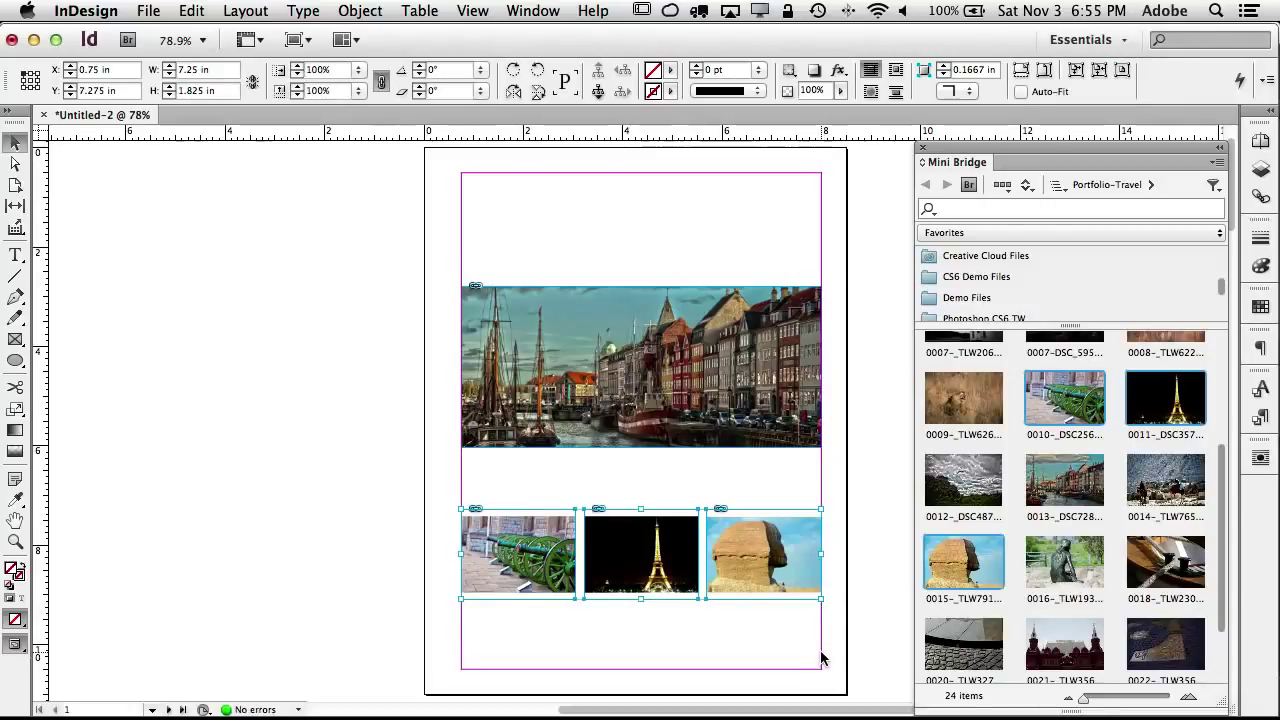
# Step: Fit the three photo frames to their content and move the row down to about Y 8.8 in, near the bottom margin
pyautogui.click(1098, 72)
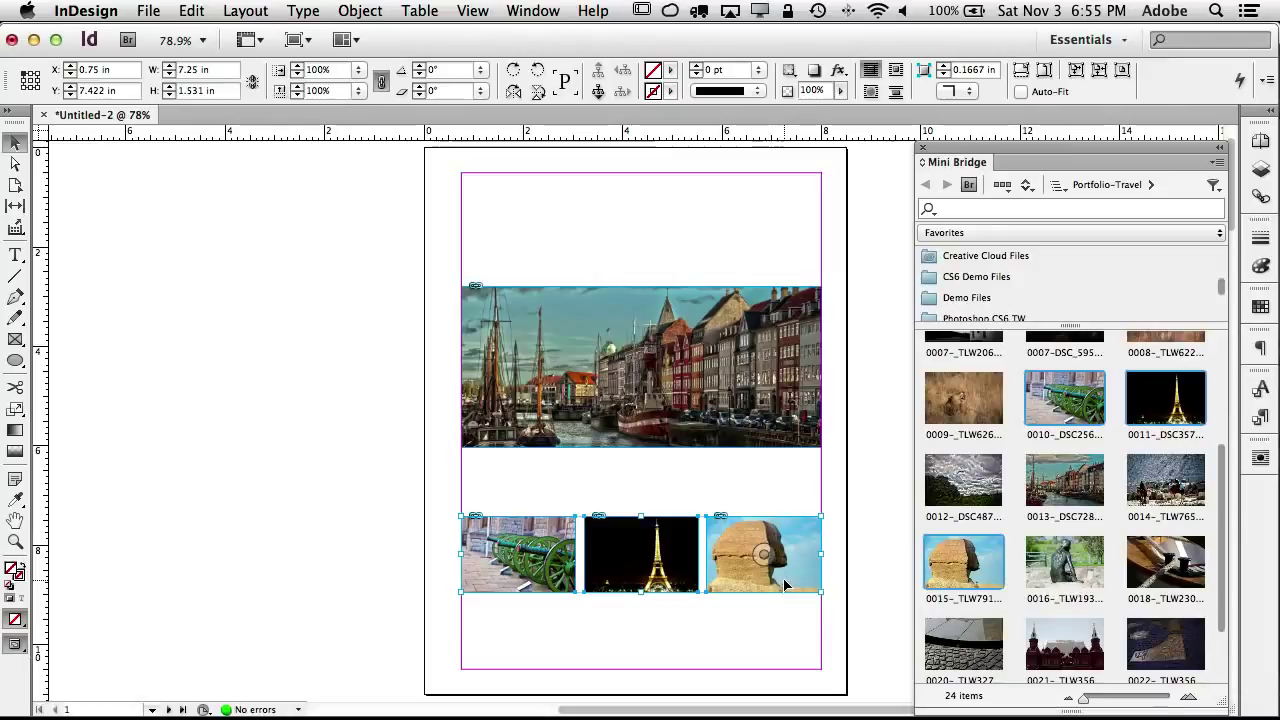
pyautogui.moveTo(785, 585); pyautogui.dragTo(790, 656)
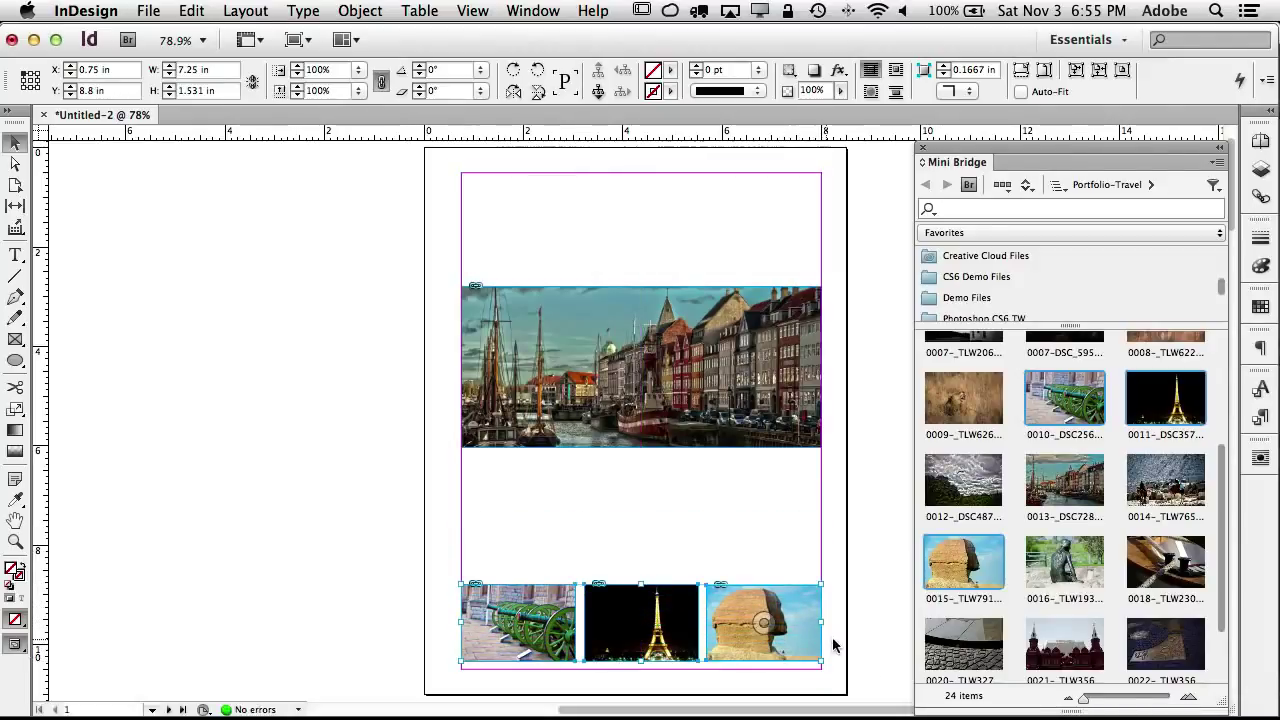
pyautogui.click(834, 645)
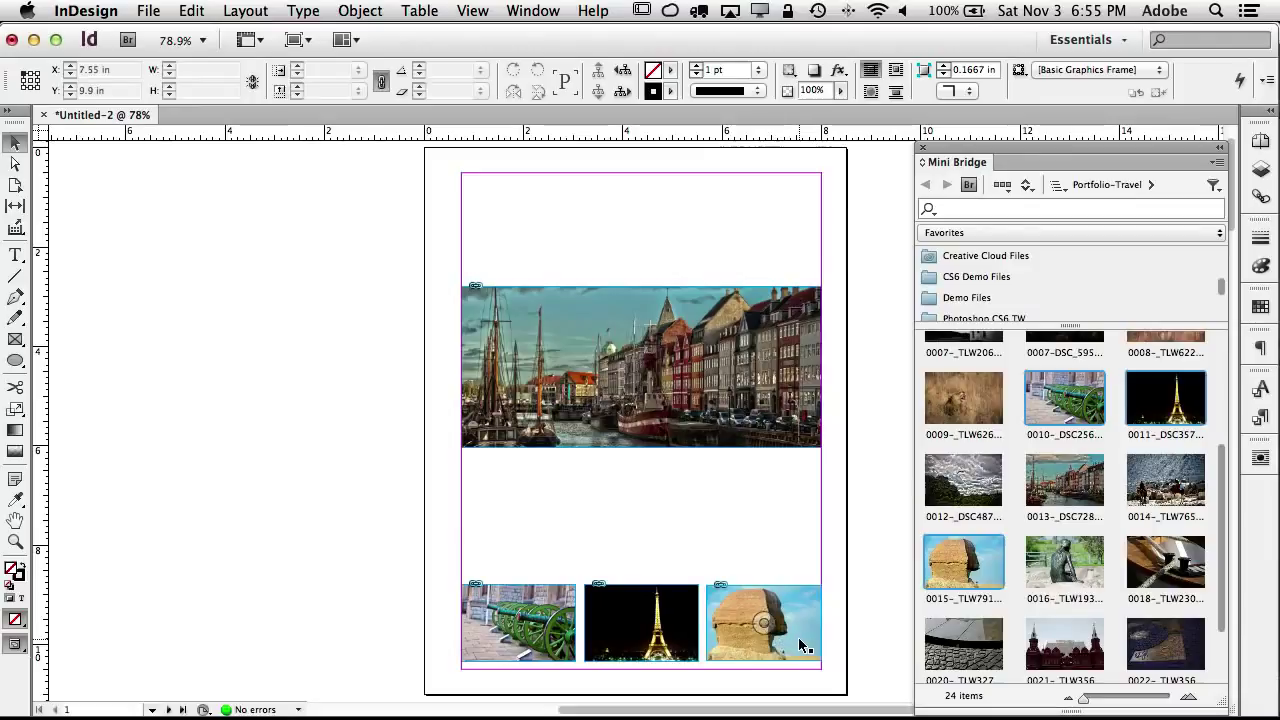
# Step: Swap the sphinx and cannon photos so the sphinx starts the row and the cannon ends it
pyautogui.moveTo(798, 637); pyautogui.dragTo(558, 553)
pyautogui.moveTo(681, 638); pyautogui.dragTo(794, 634)
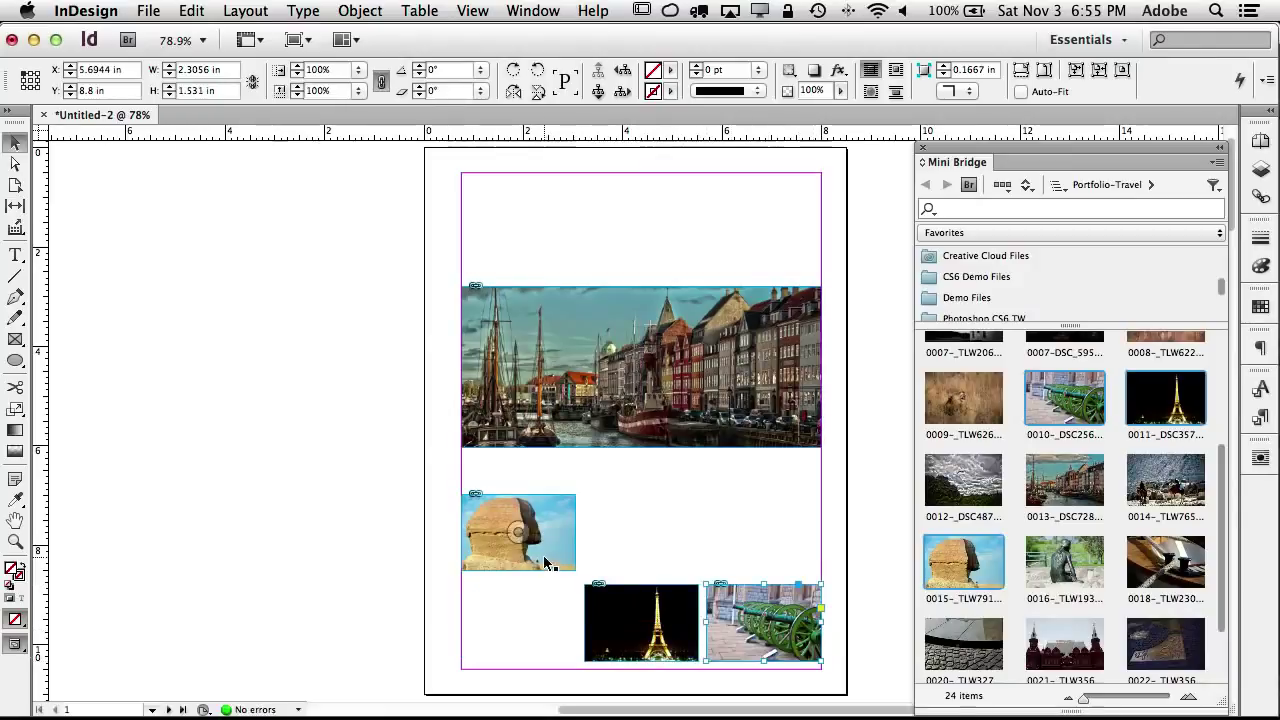
pyautogui.moveTo(548, 550); pyautogui.dragTo(551, 643)
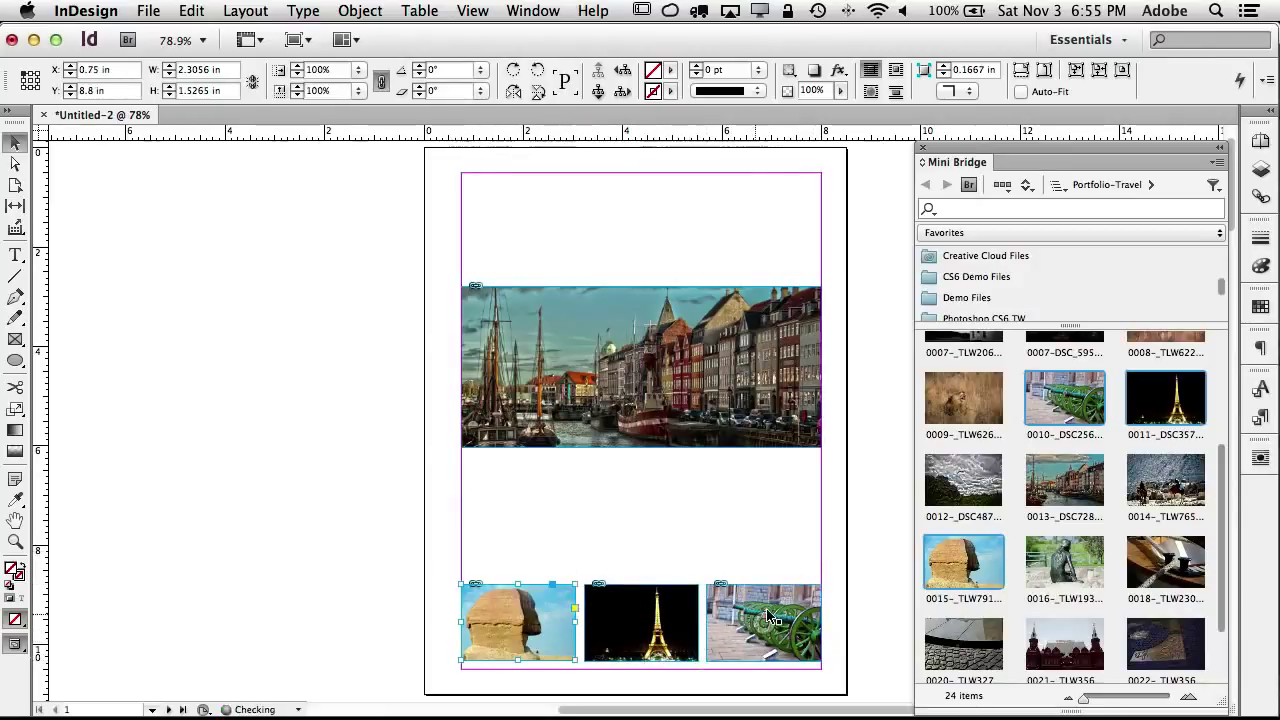
pyautogui.click(841, 550)
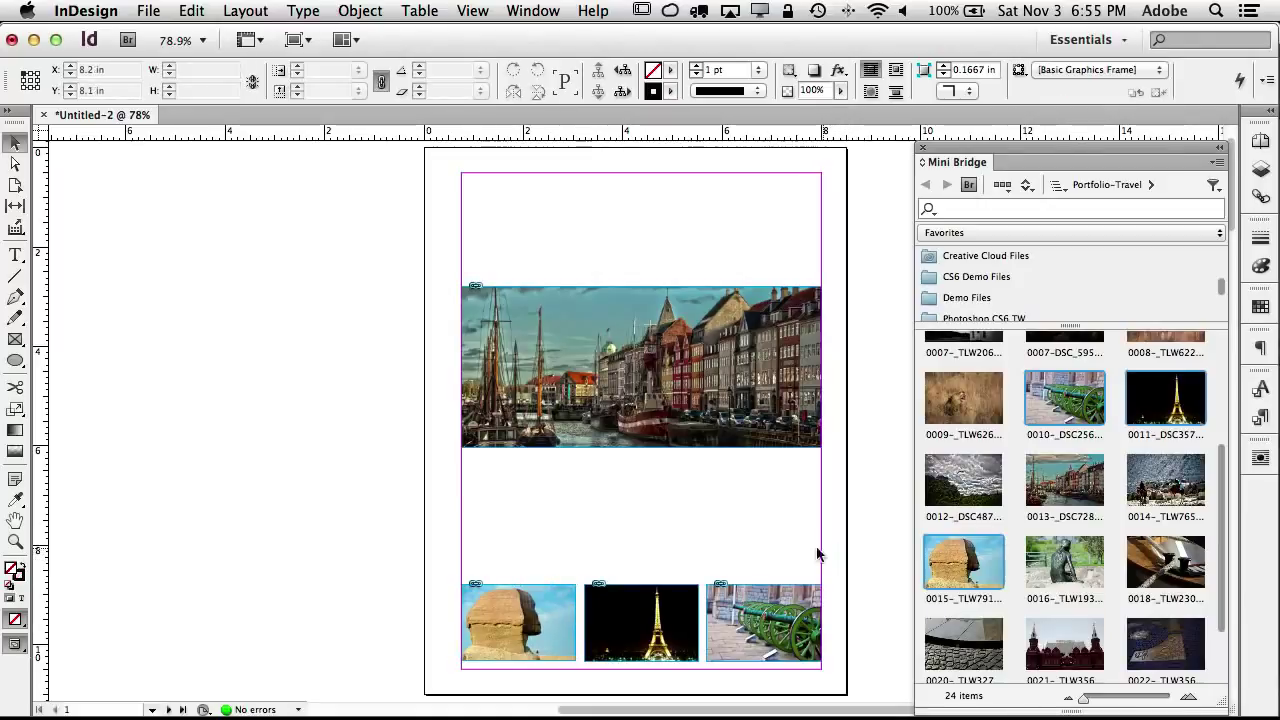
# Step: Draw a margin-wide text frame between the harbor photo and the photo row, and a small one at the page's upper-left margin corner
pyautogui.click(15, 258)
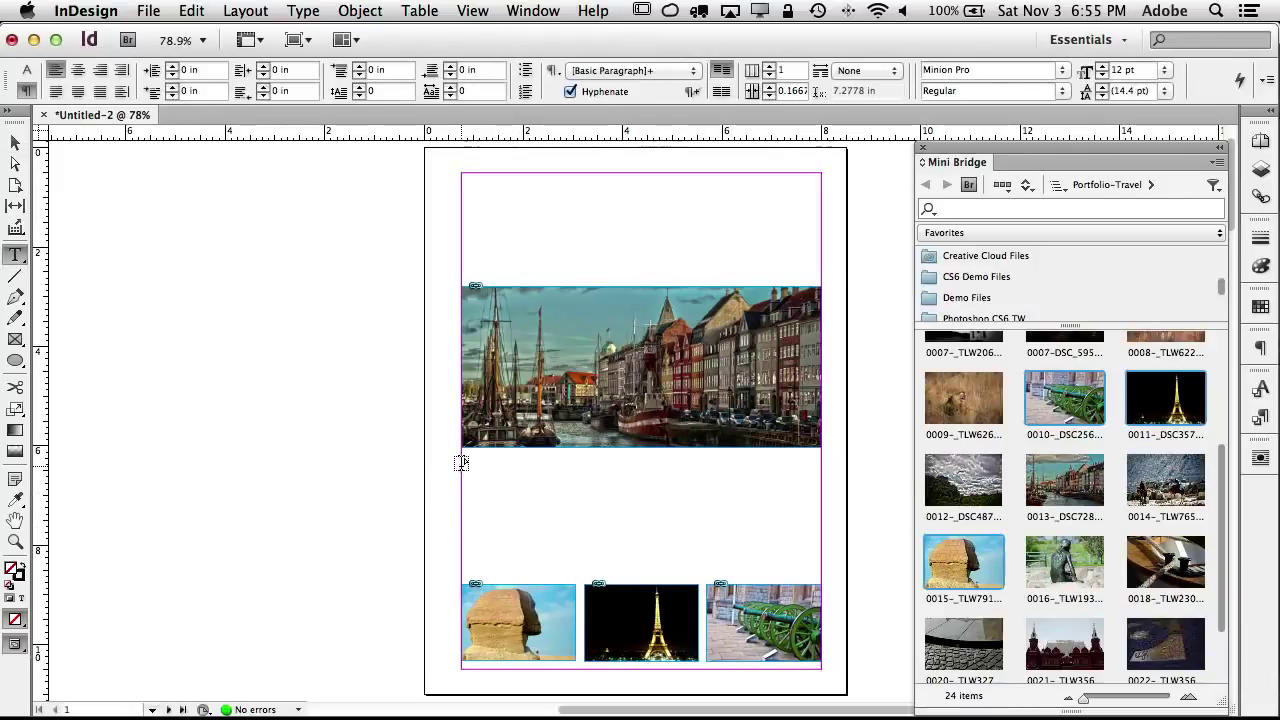
pyautogui.moveTo(461, 462); pyautogui.dragTo(825, 580)
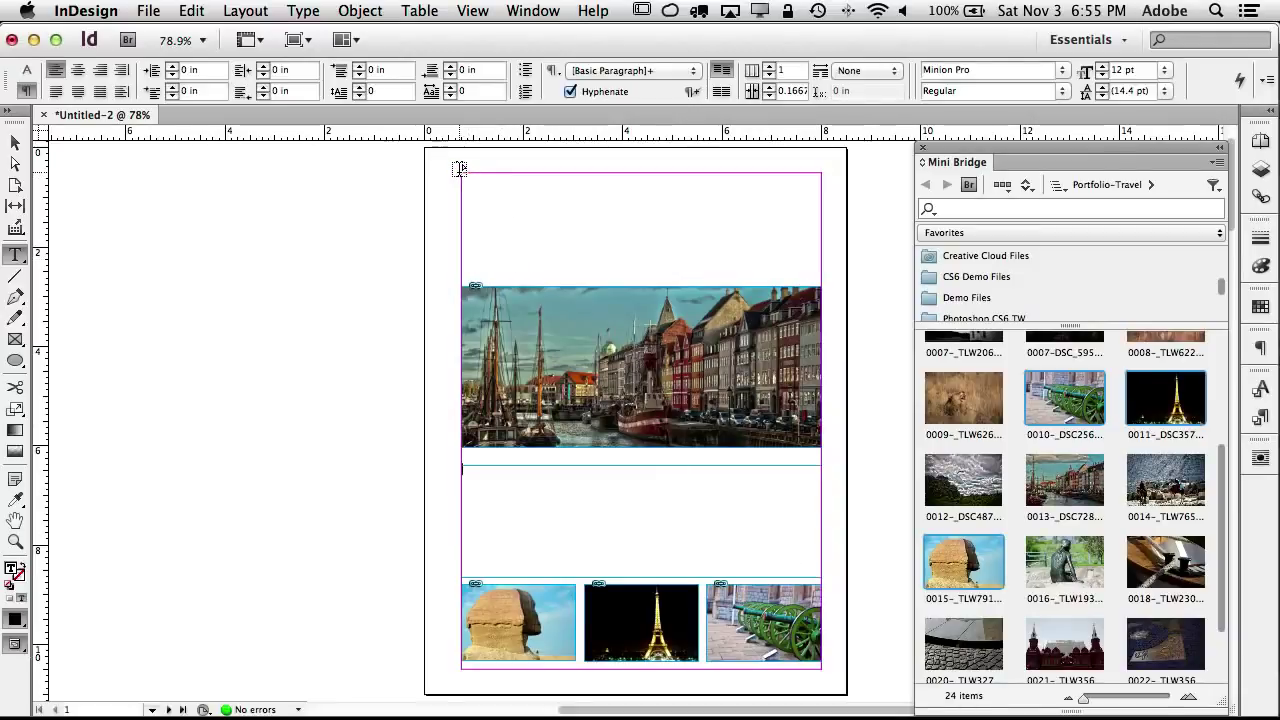
pyautogui.moveTo(459, 169); pyautogui.dragTo(591, 203)
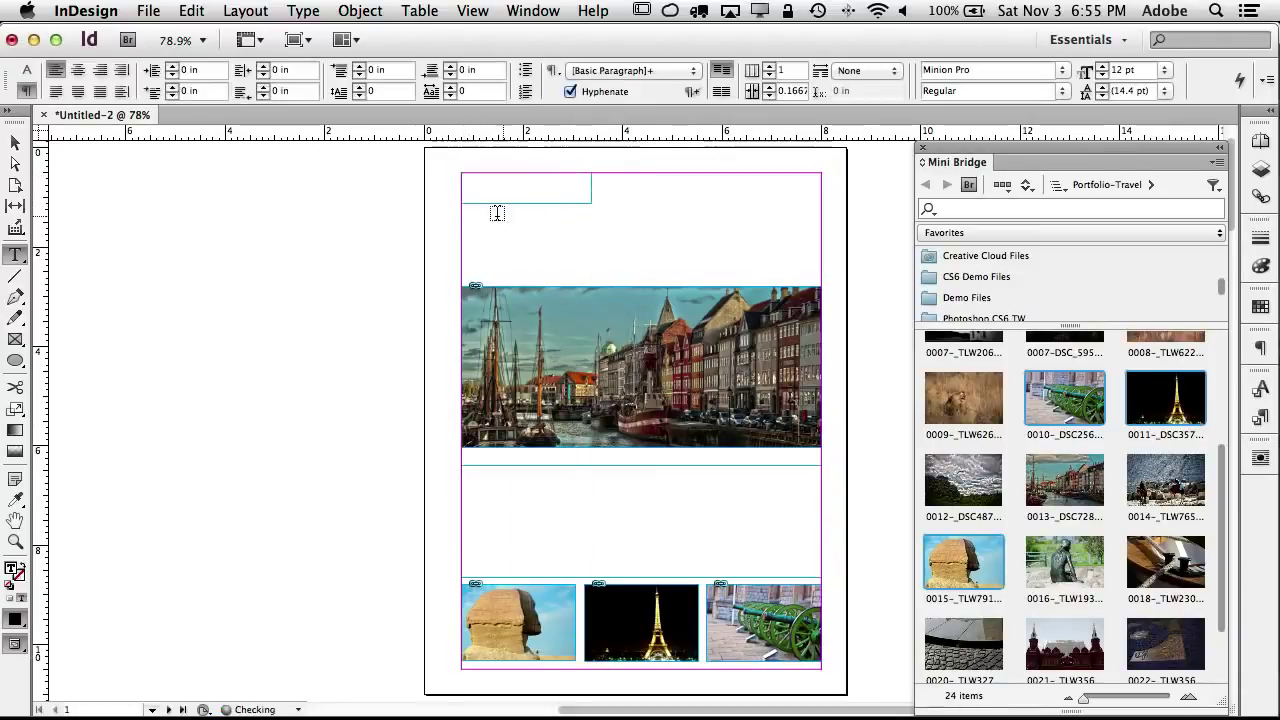
# Step: Draw a margin-wide text frame above the harbor photo and enter "The World Of" in the small frame at the page's upper-left margin corner
pyautogui.moveTo(460, 278); pyautogui.dragTo(826, 204)
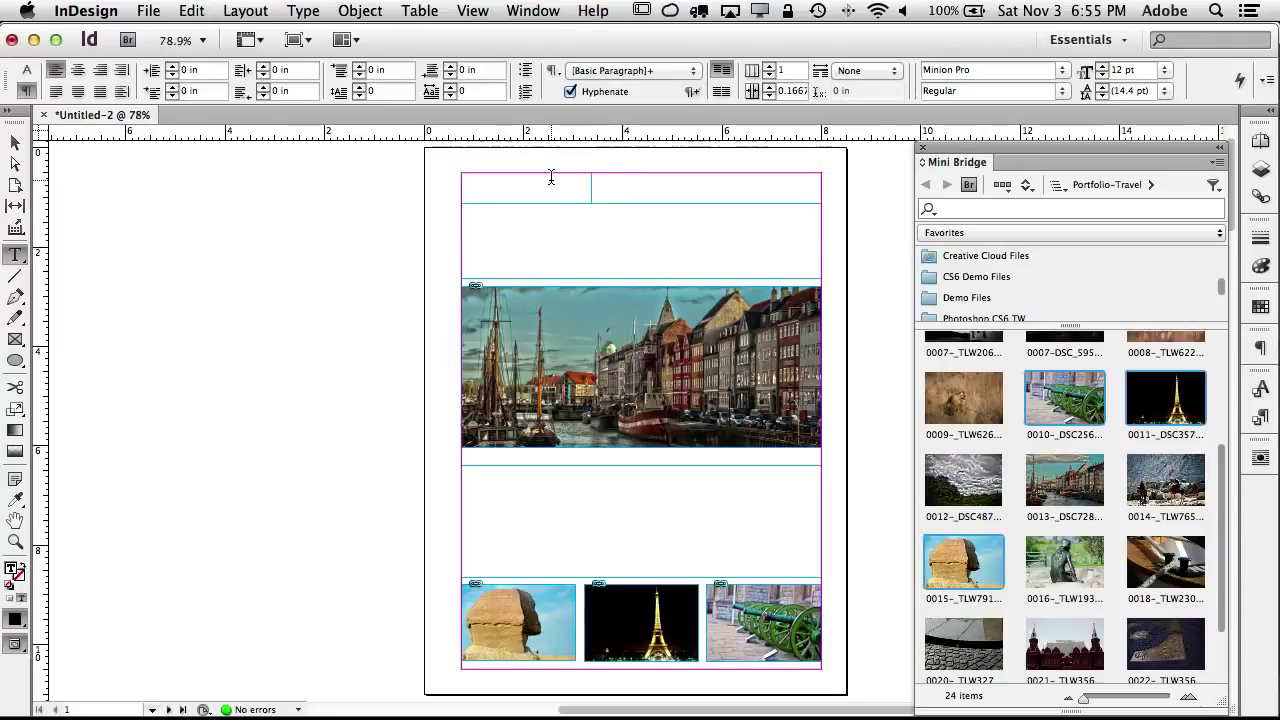
pyautogui.write('The World Or')
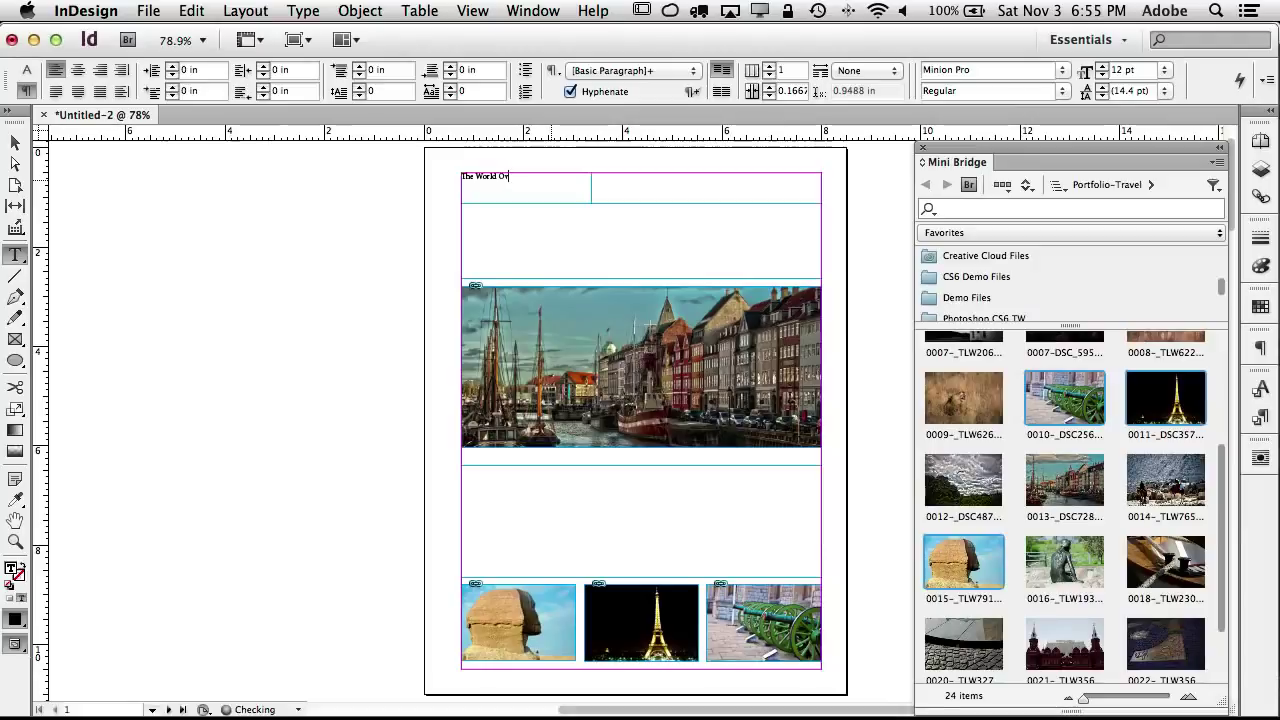
pyautogui.press('BackSpace')
pyautogui.write('f')
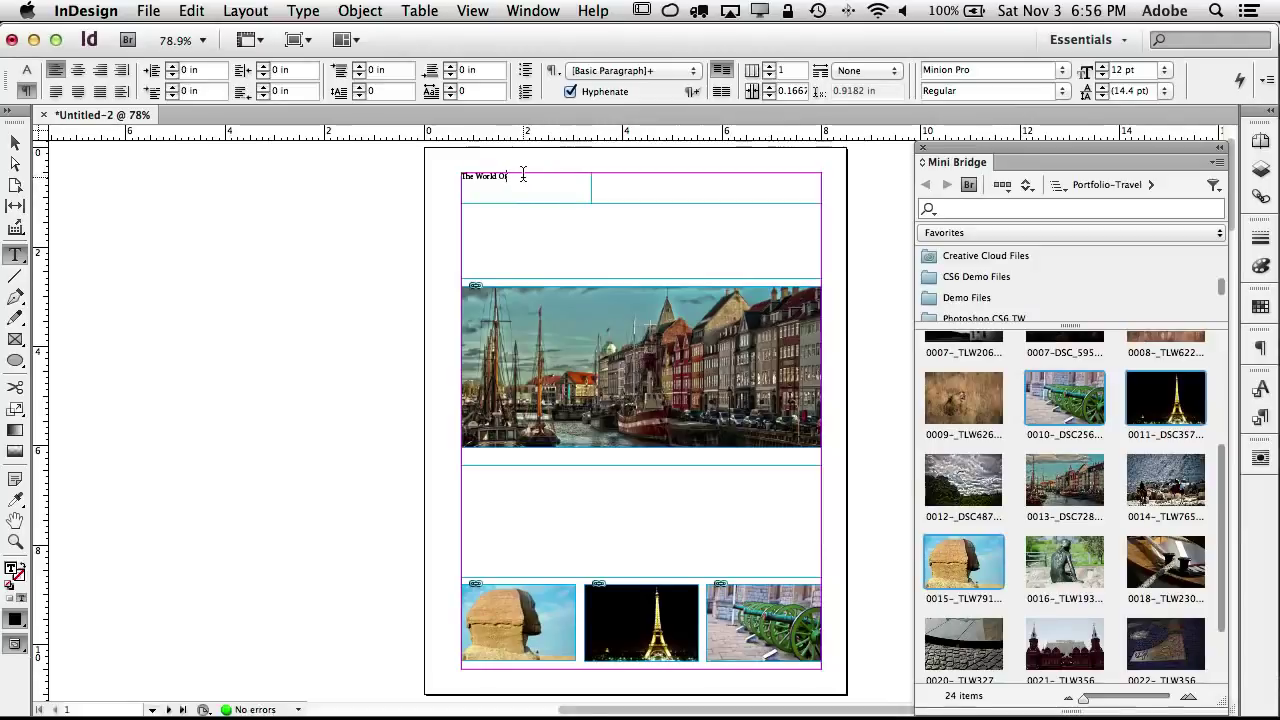
# Step: Format the text "The World Of" in Myriad Pro Light at 30 pt
pyautogui.moveTo(522, 175); pyautogui.dragTo(452, 170)
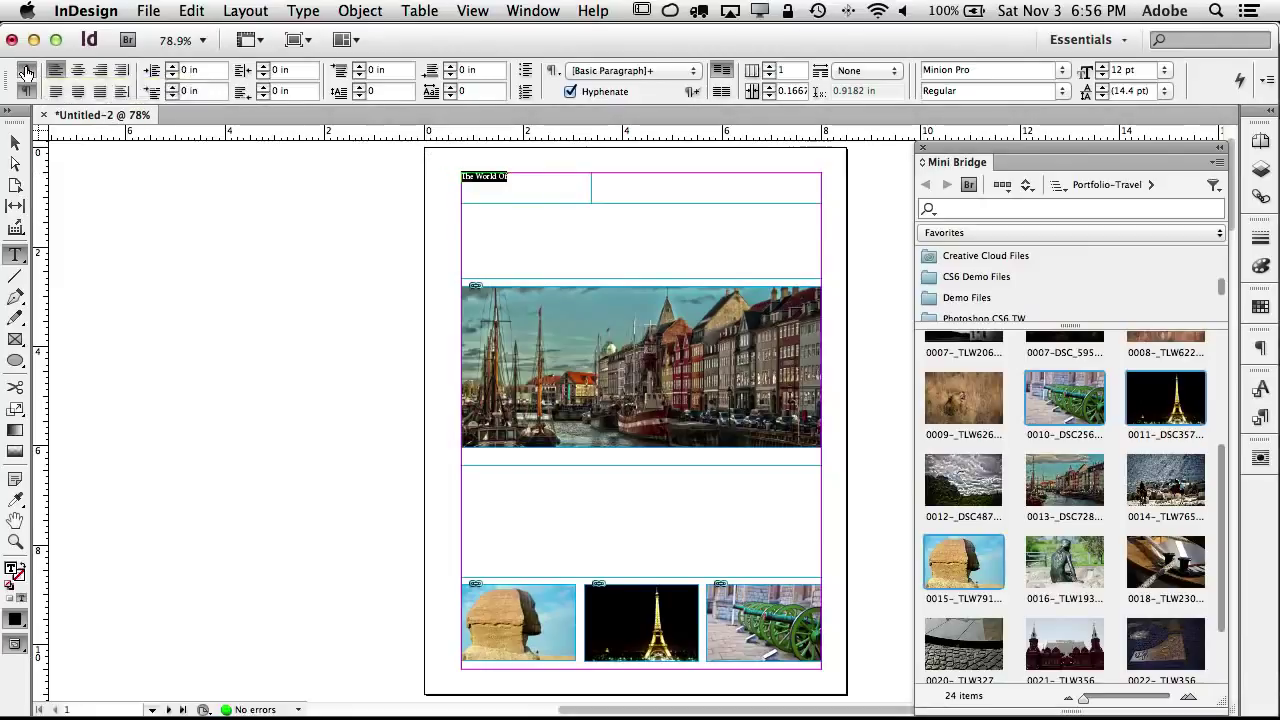
pyautogui.click(26, 71)
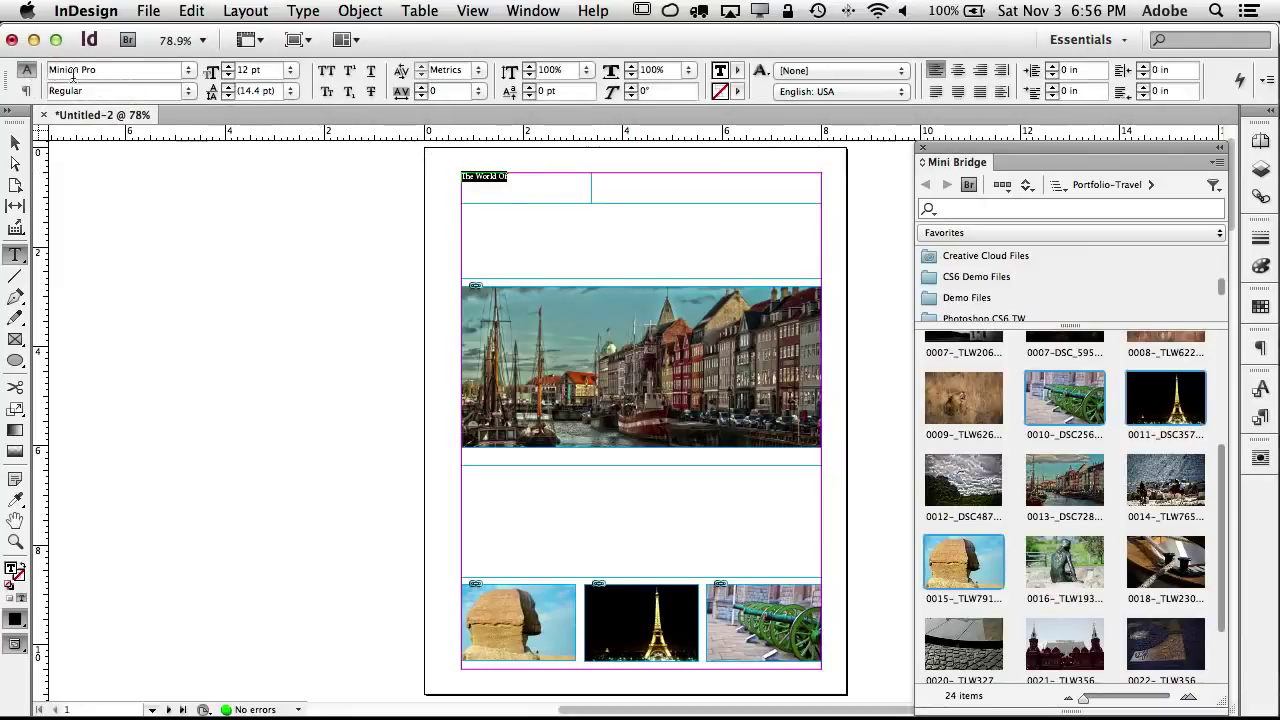
pyautogui.click(133, 71)
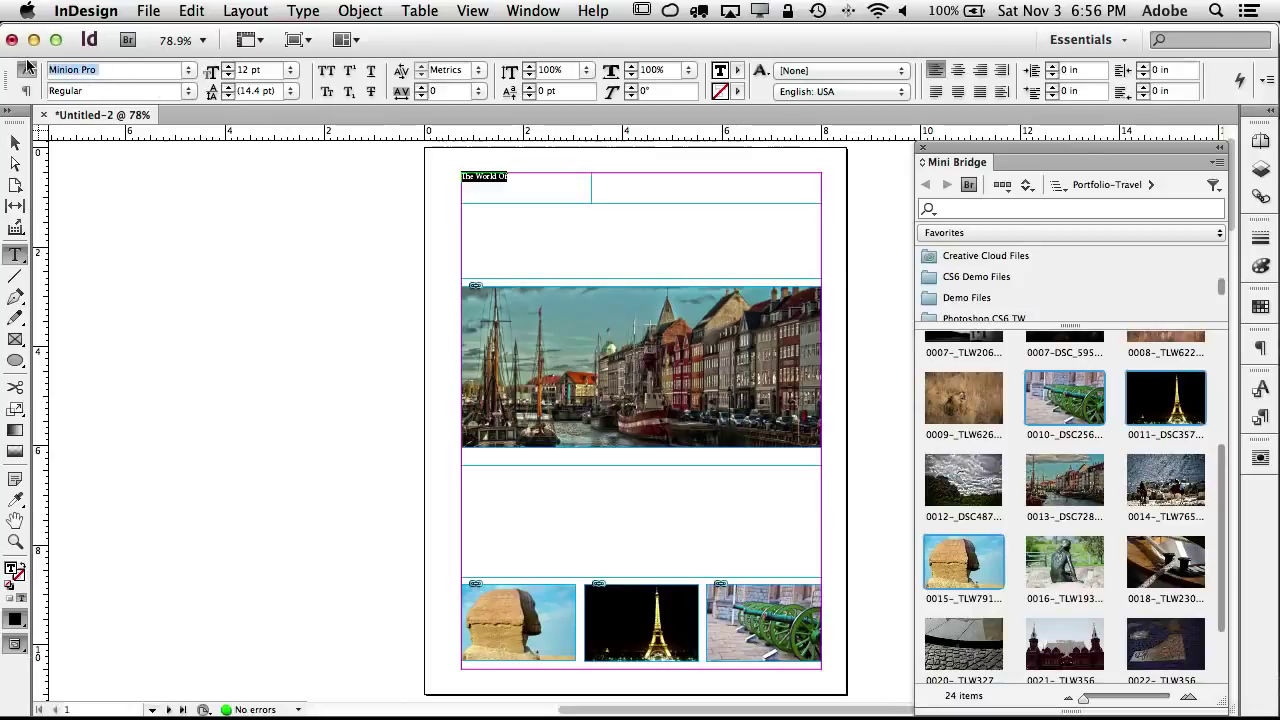
pyautogui.write('Y')
pyautogui.write('yriad')
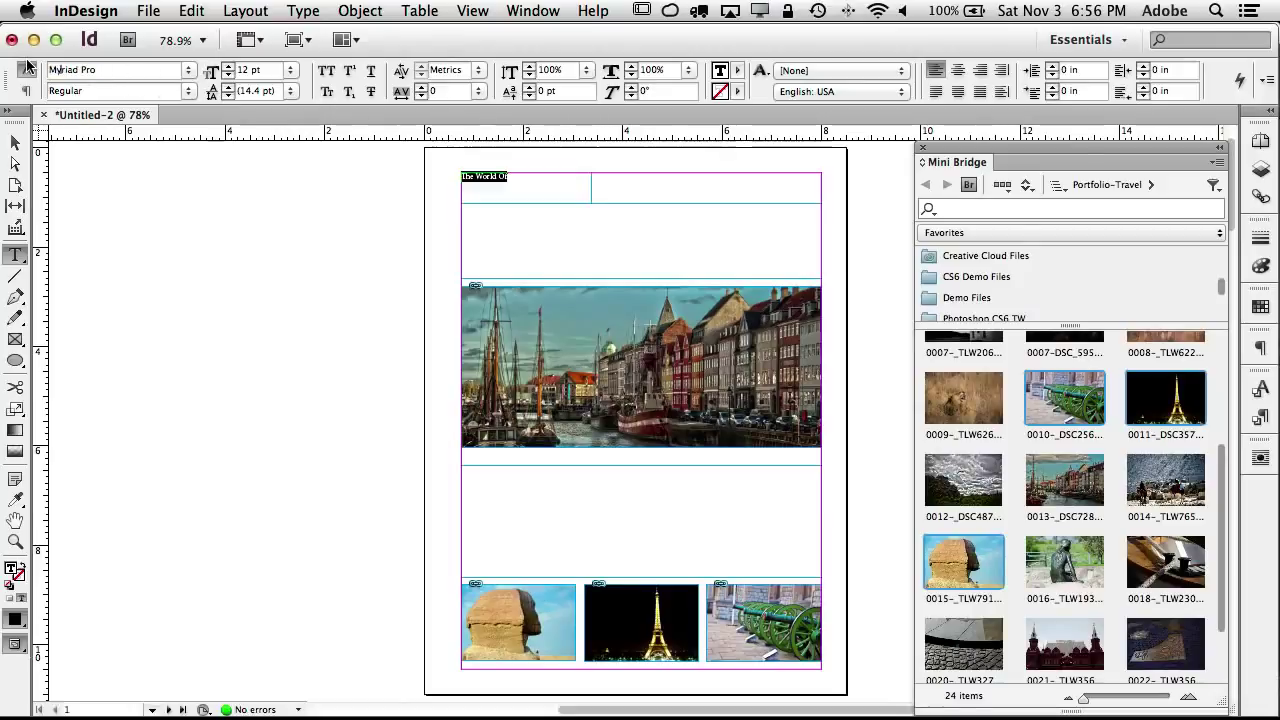
pyautogui.press('Return')
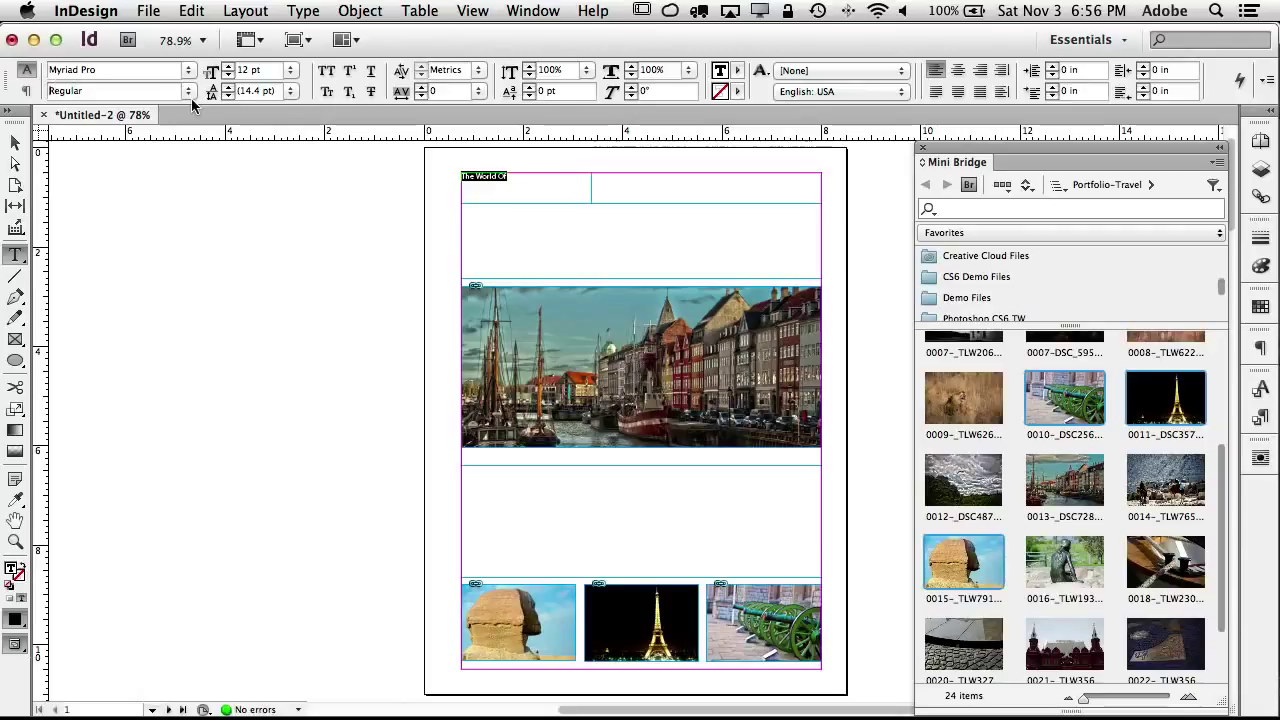
pyautogui.click(190, 91)
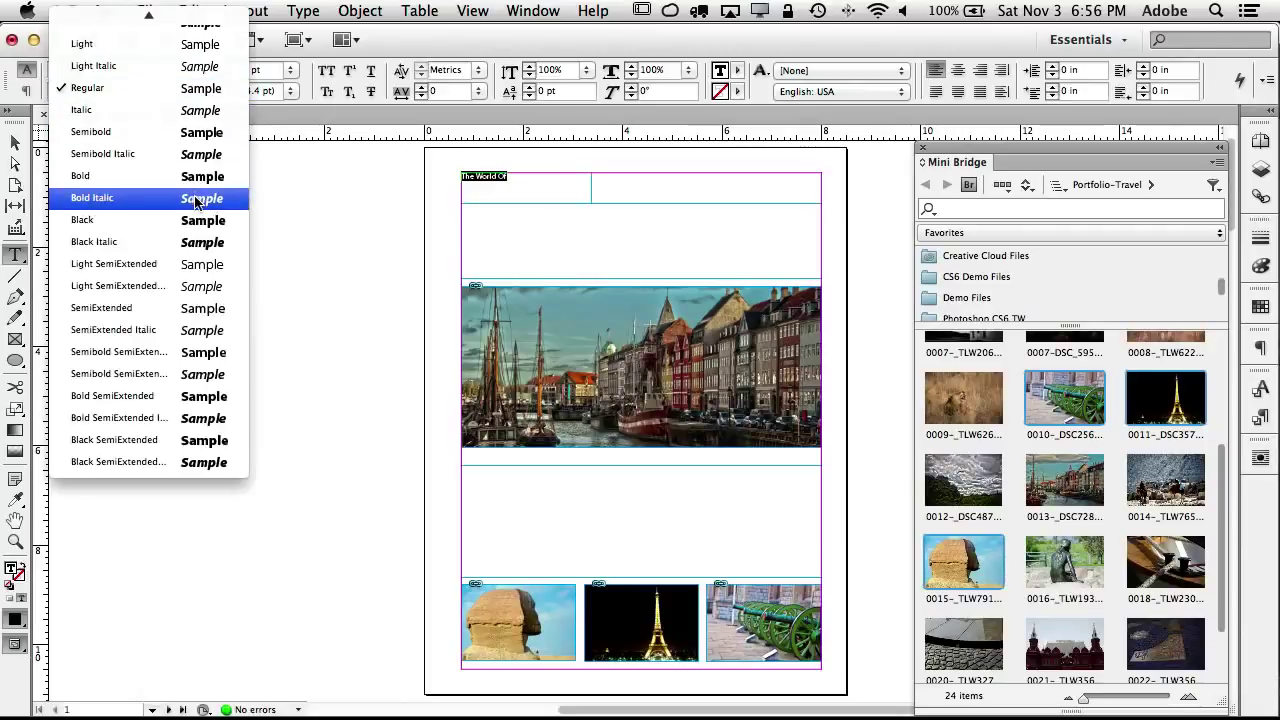
pyautogui.click(190, 44)
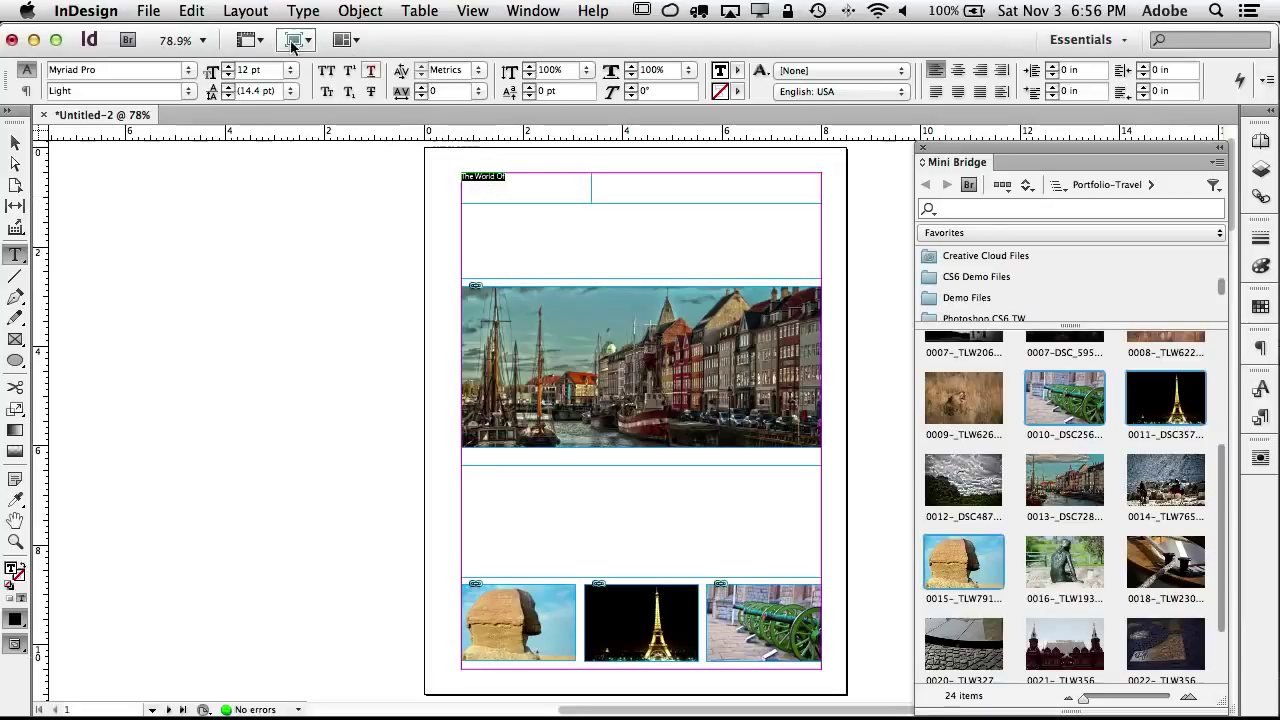
pyautogui.click(290, 70)
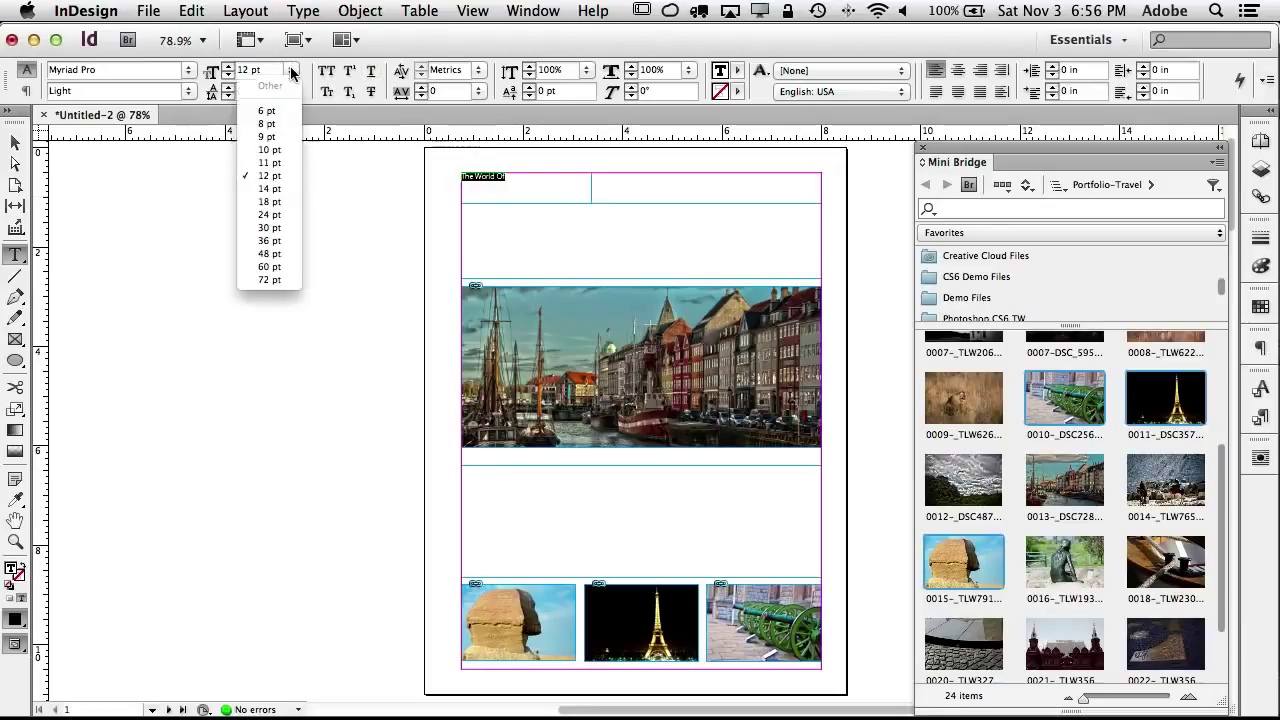
pyautogui.click(275, 226)
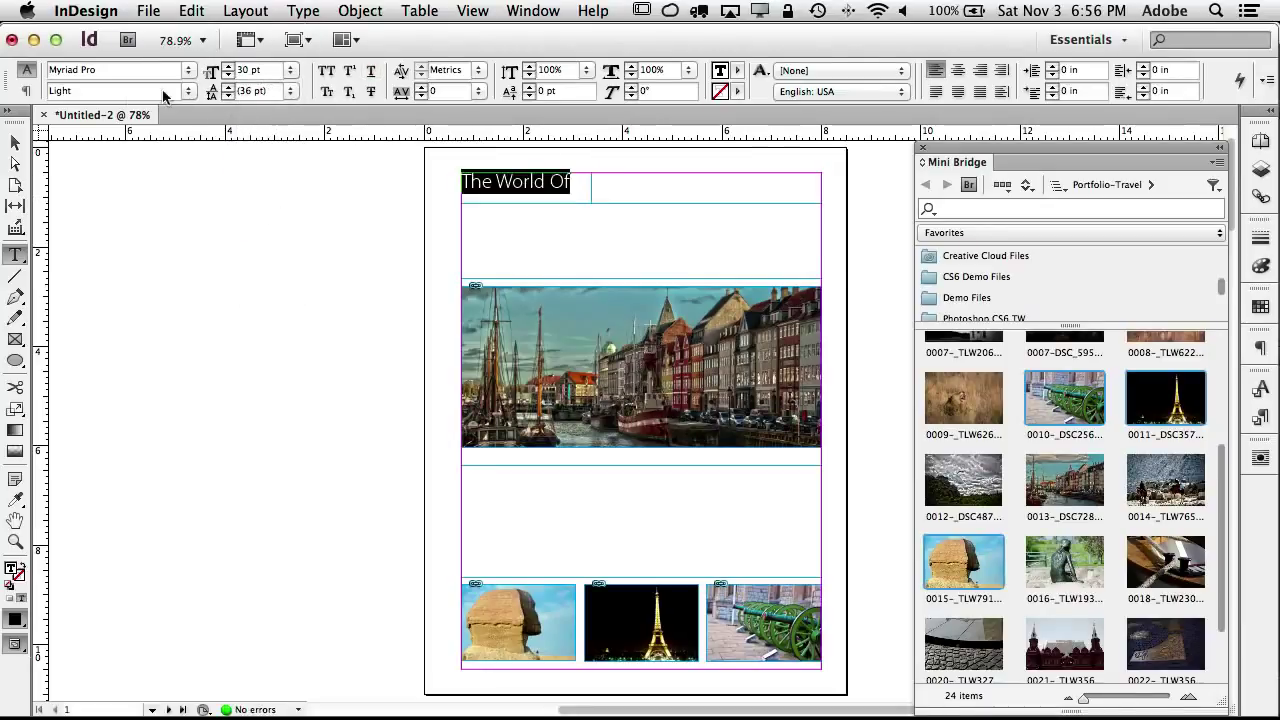
# Step: Fit the text frame of "The World Of" to its content
pyautogui.click(25, 143)
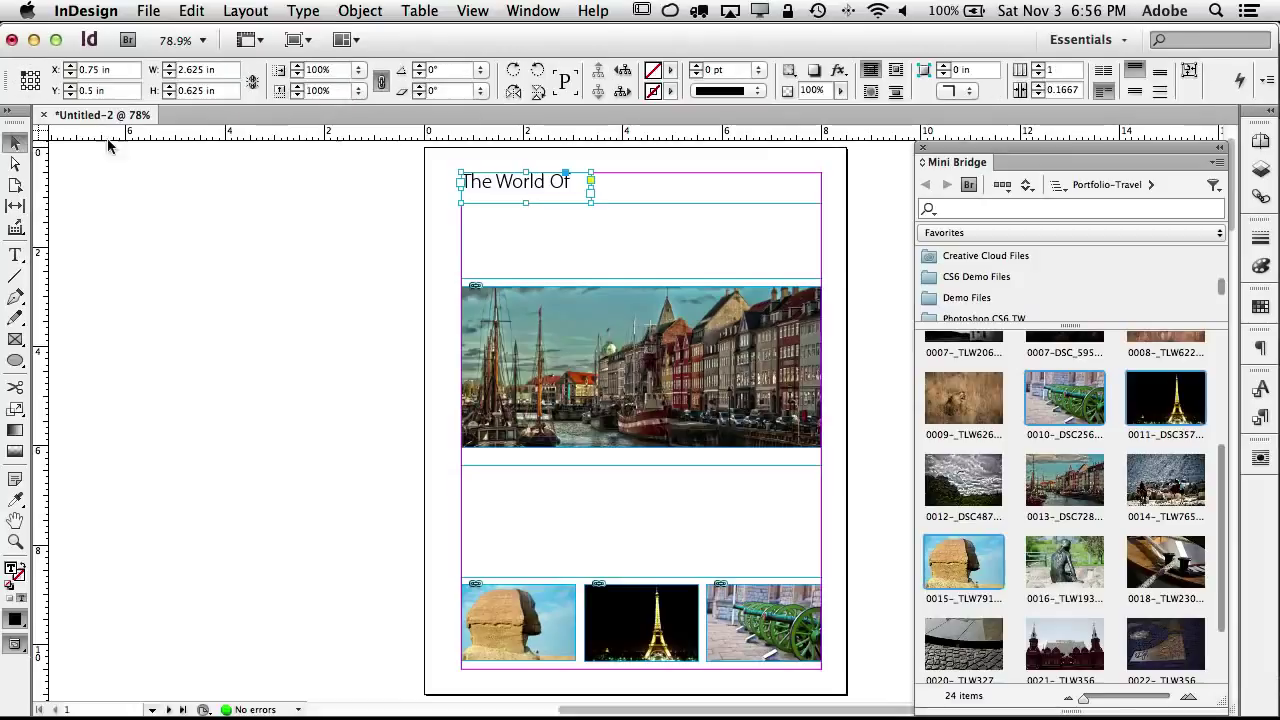
pyautogui.scroll(-3, 594, 189)
pyautogui.scroll(4, 601, 177)
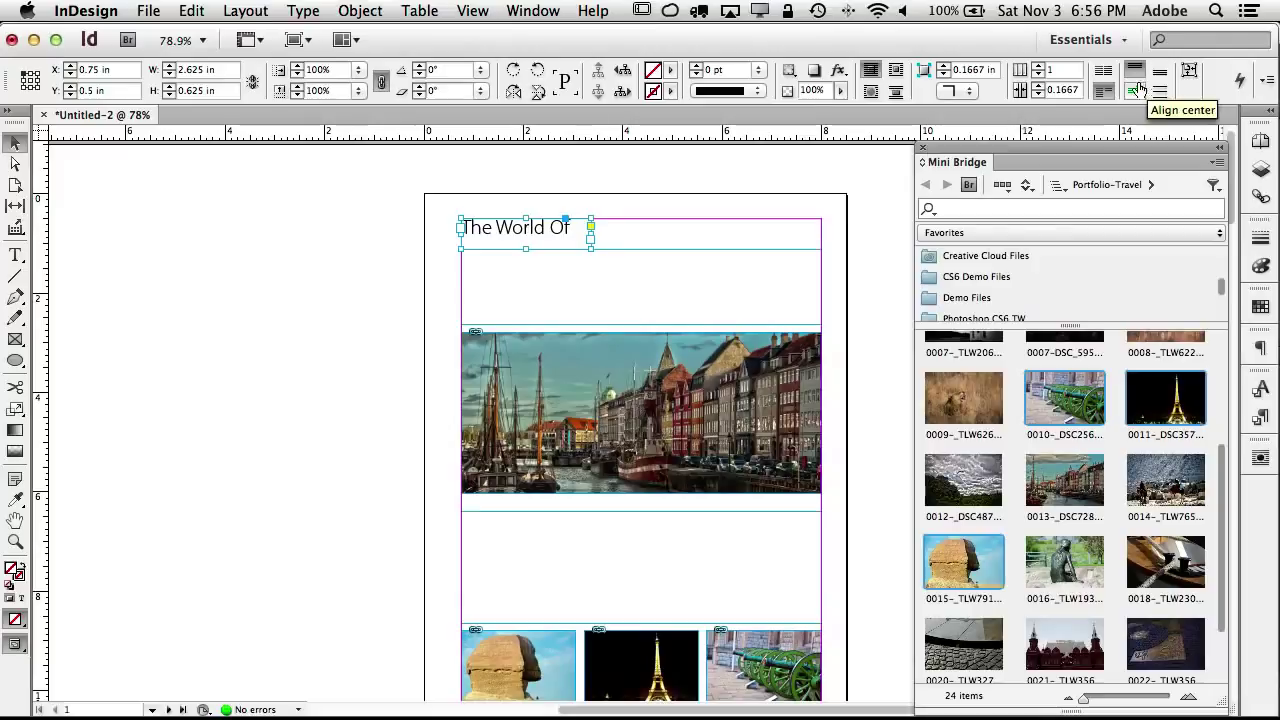
pyautogui.click(1188, 75)
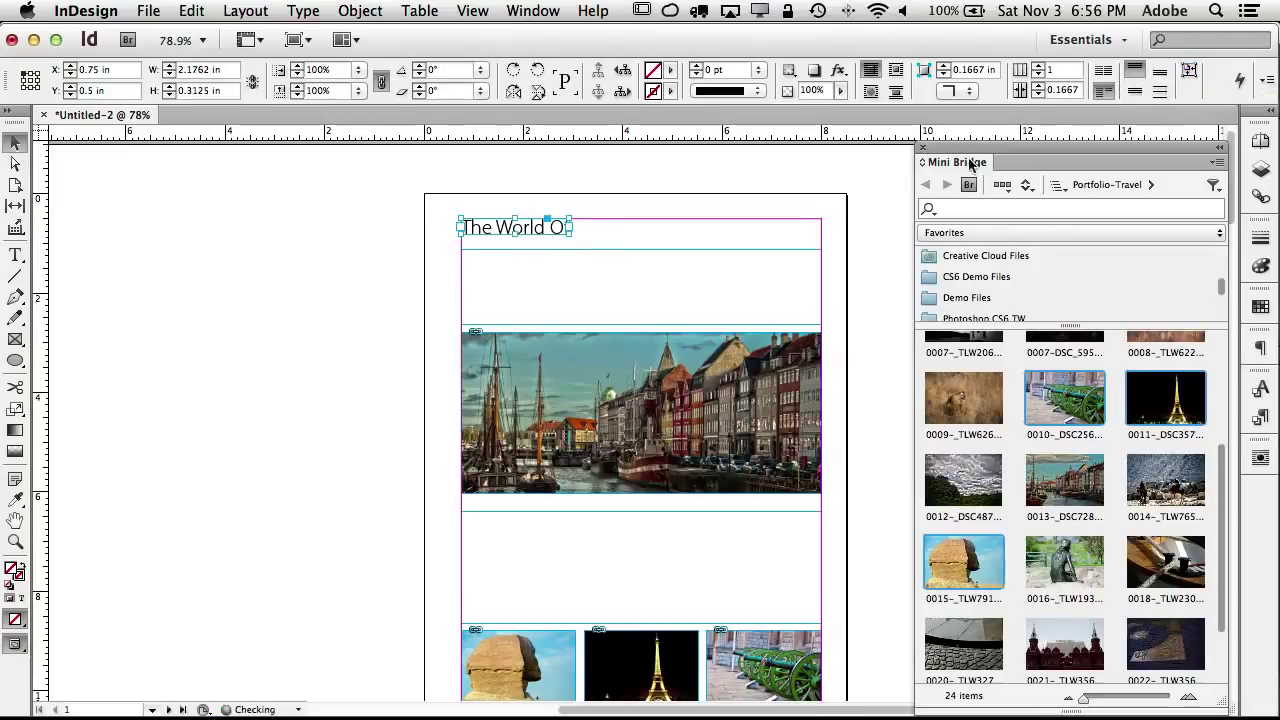
# Step: Extend the empty text frame above the harbor photo up to just below "The World Of" and enter "Travel" in it
pyautogui.click(657, 258)
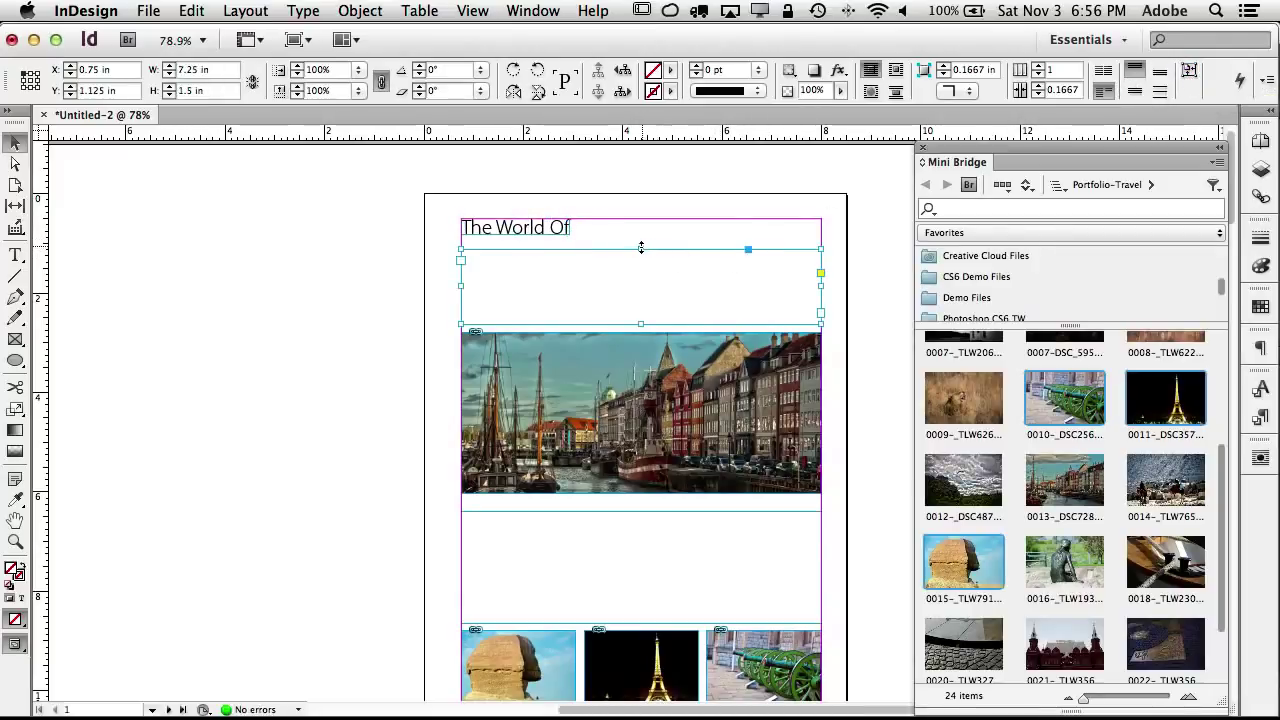
pyautogui.moveTo(641, 247); pyautogui.dragTo(641, 237)
pyautogui.doubleClick(605, 265)
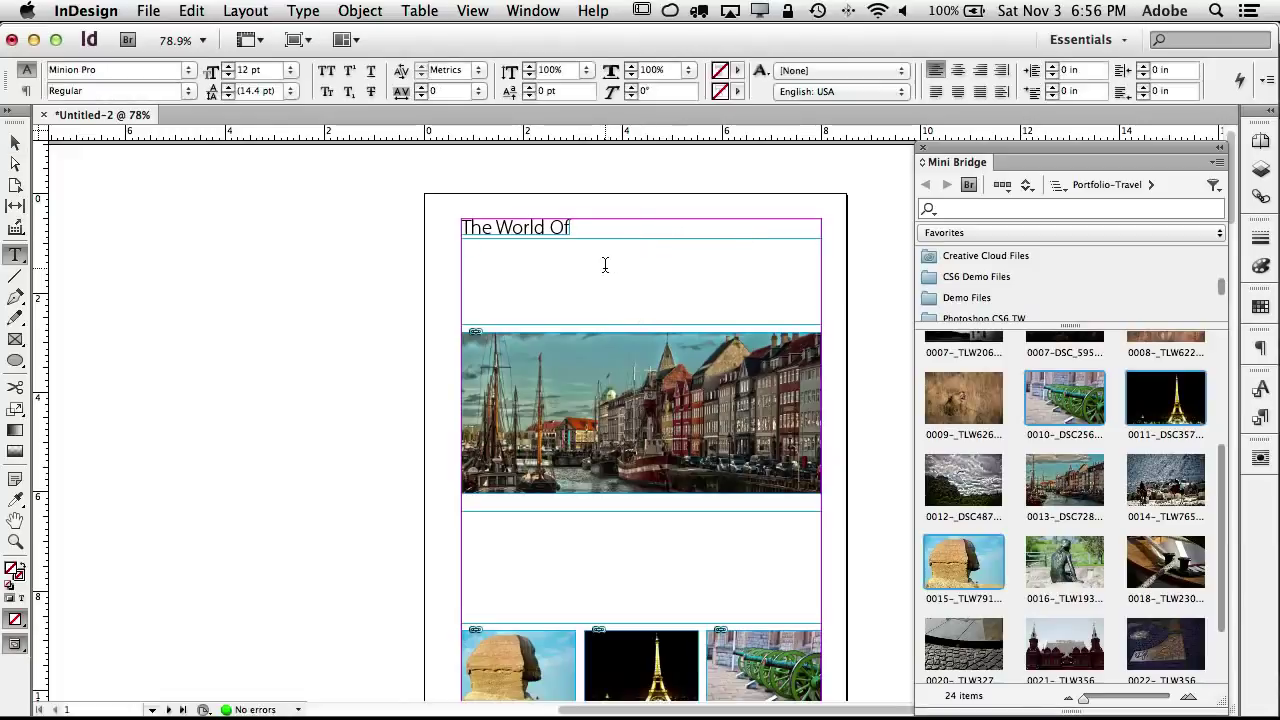
pyautogui.write('Travel')
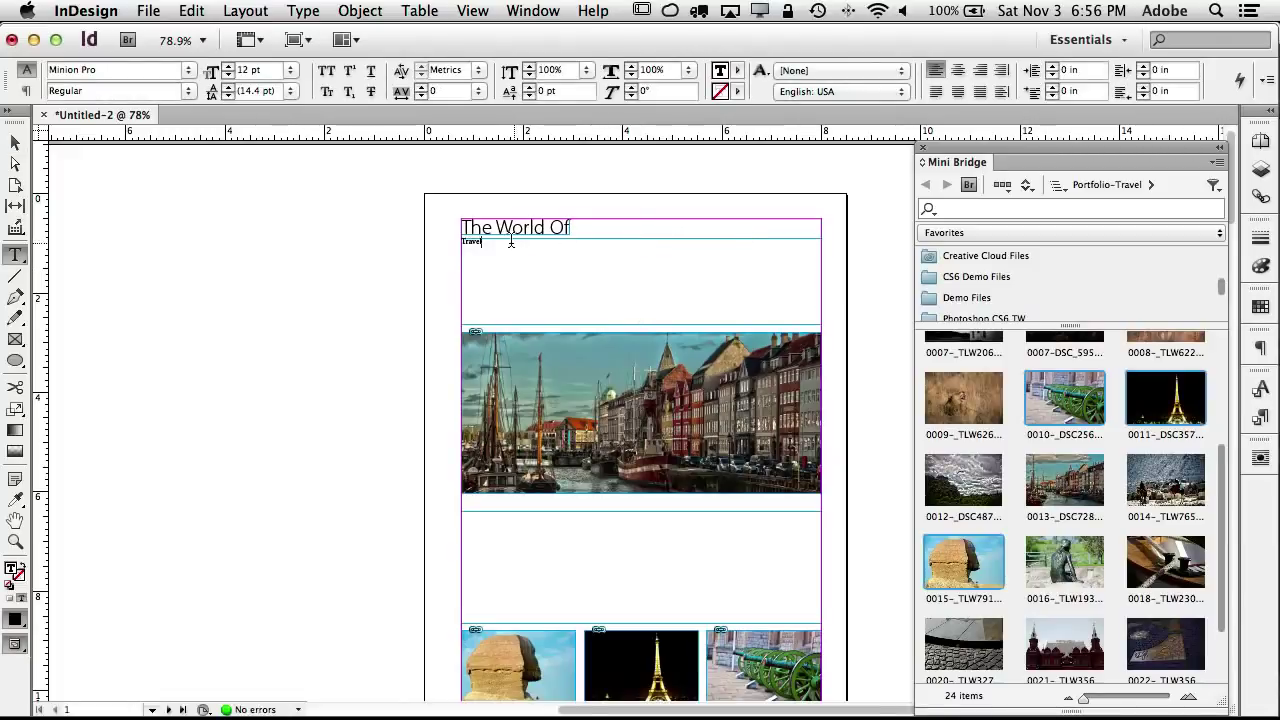
# Step: Format the word "Travel" in Aachen Std Bold and set its size to 72 pt
pyautogui.moveTo(491, 245); pyautogui.dragTo(427, 231)
pyautogui.click(189, 73)
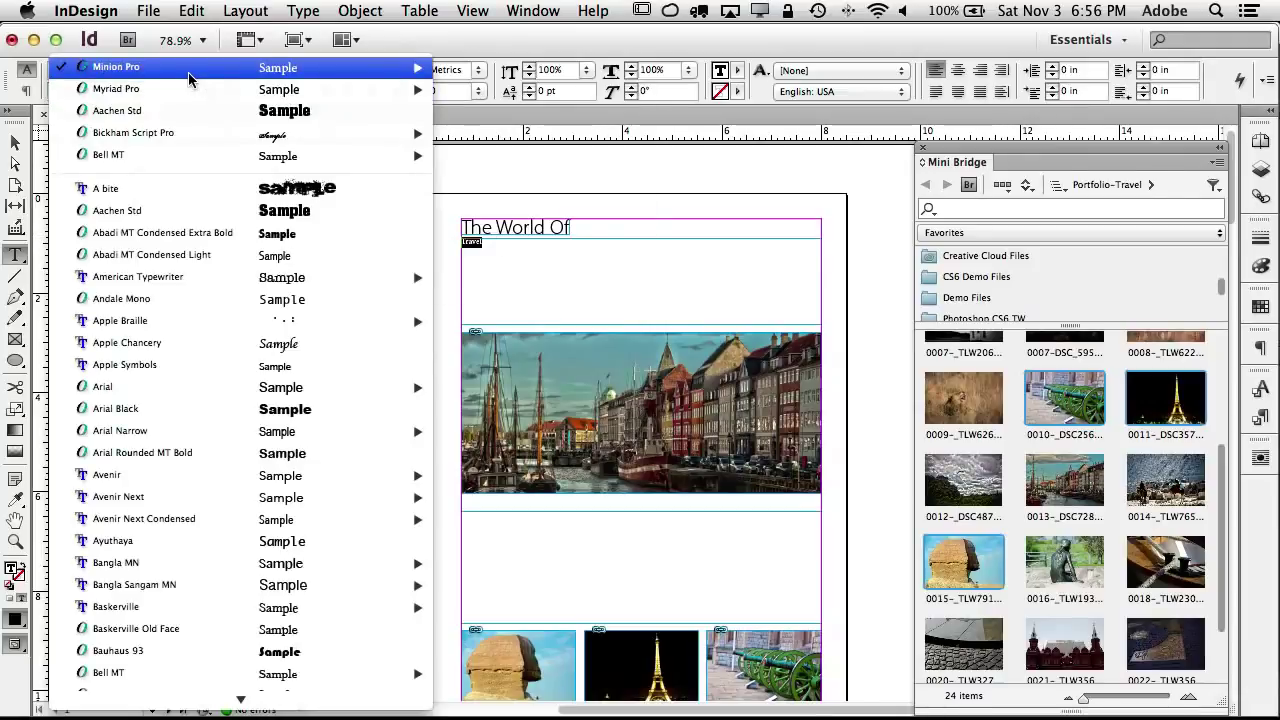
pyautogui.click(170, 212)
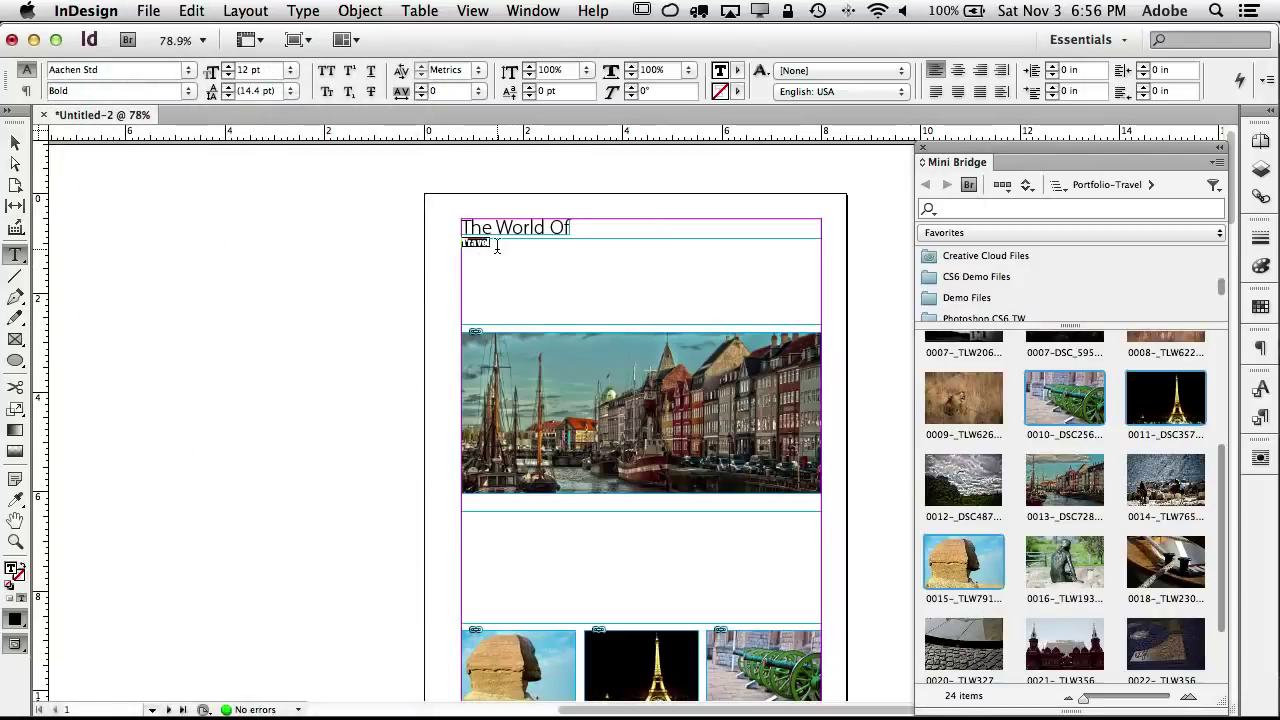
pyautogui.click(290, 70)
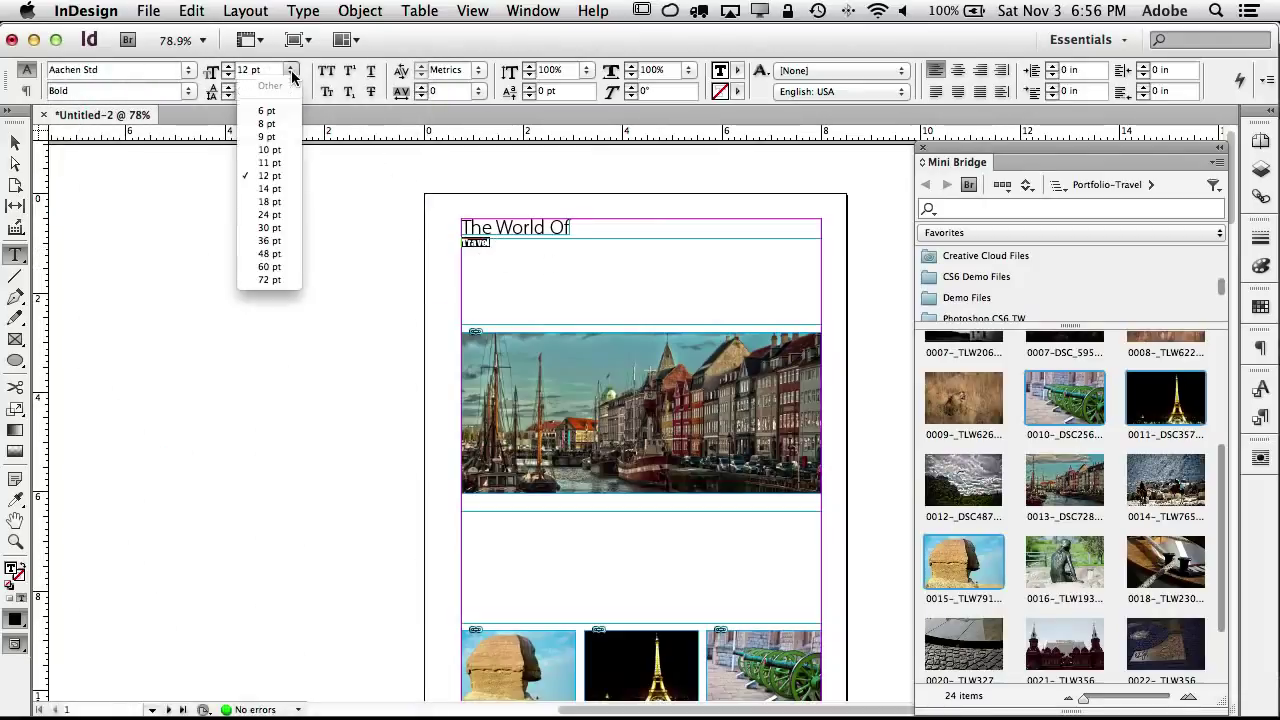
pyautogui.click(277, 256)
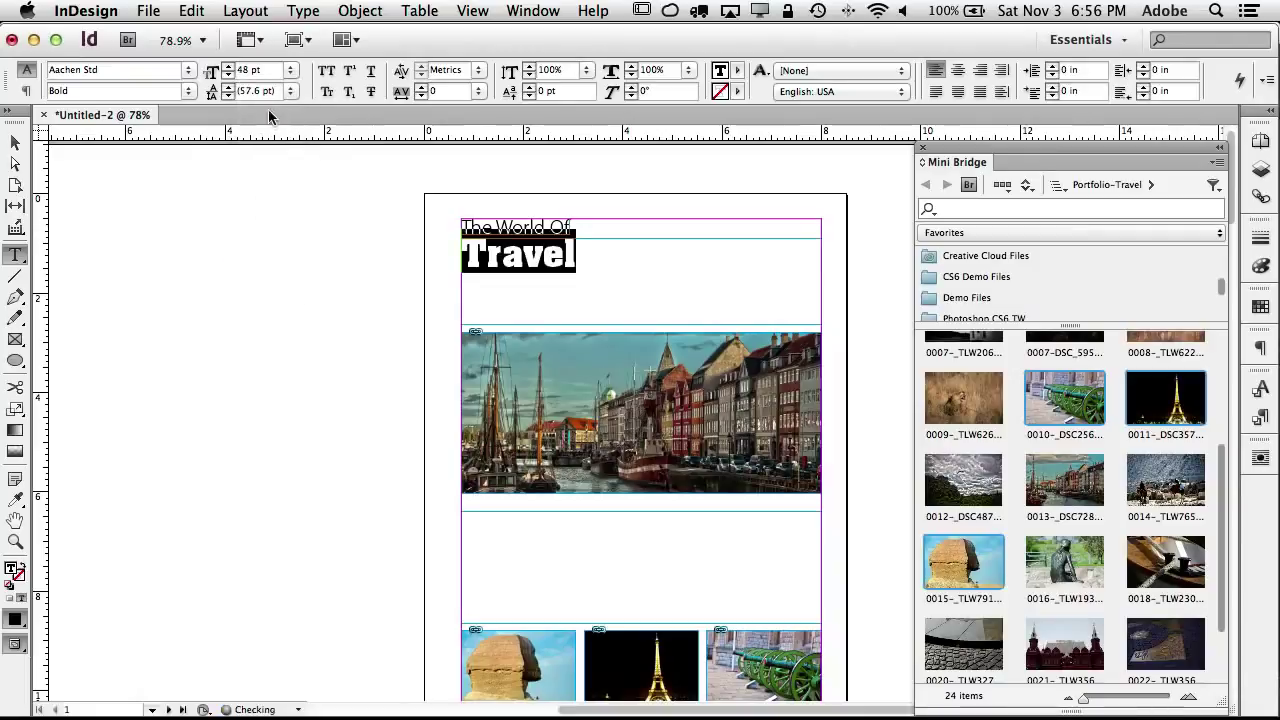
pyautogui.click(290, 72)
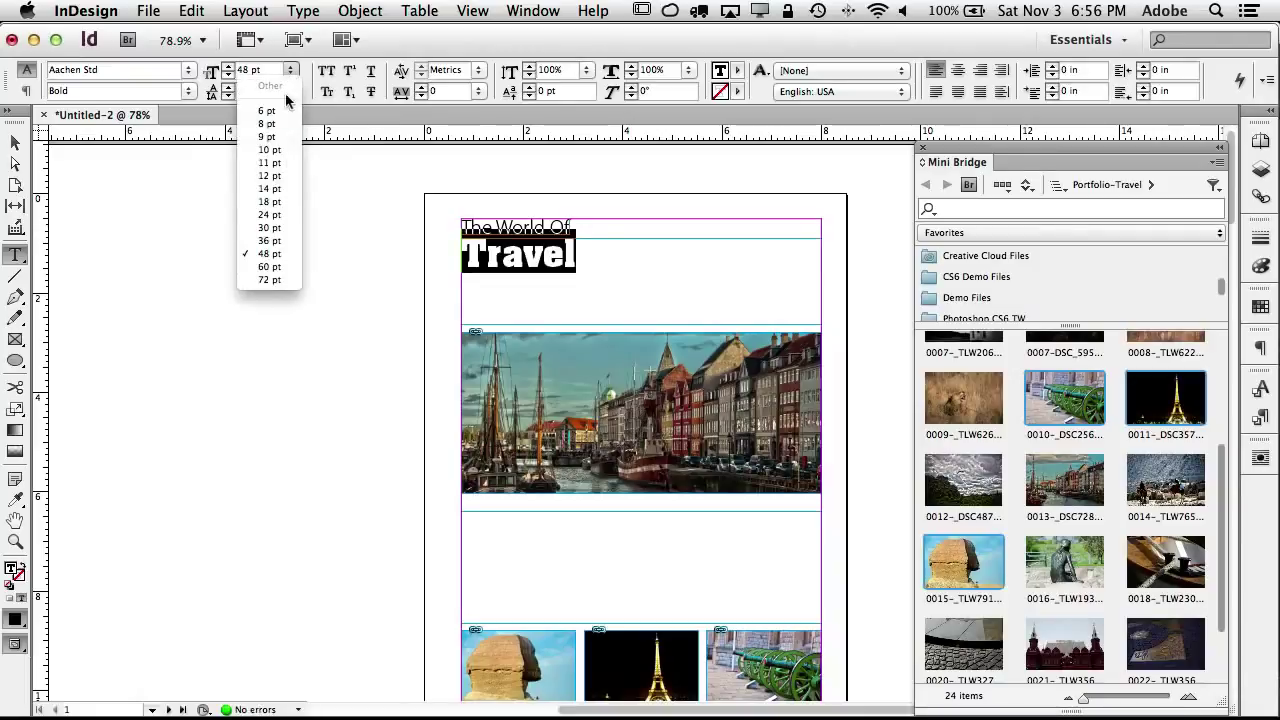
pyautogui.click(270, 280)
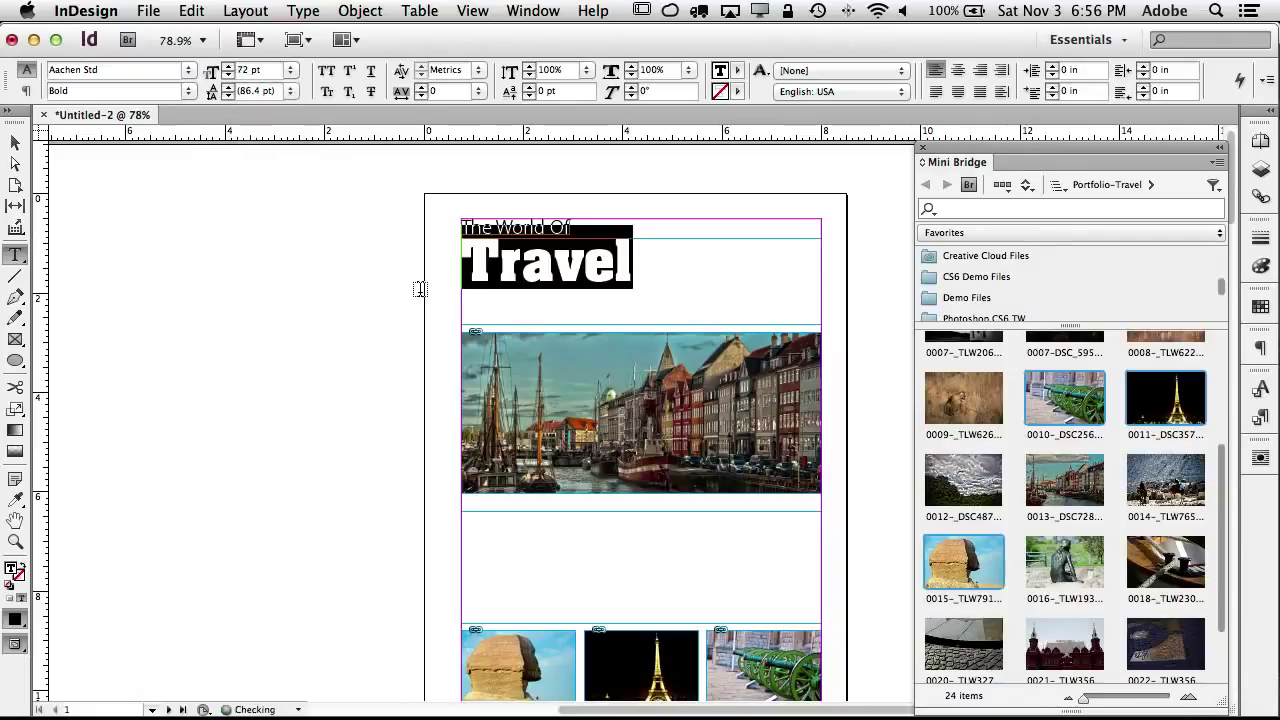
pyautogui.click(292, 72)
pyautogui.click(271, 74)
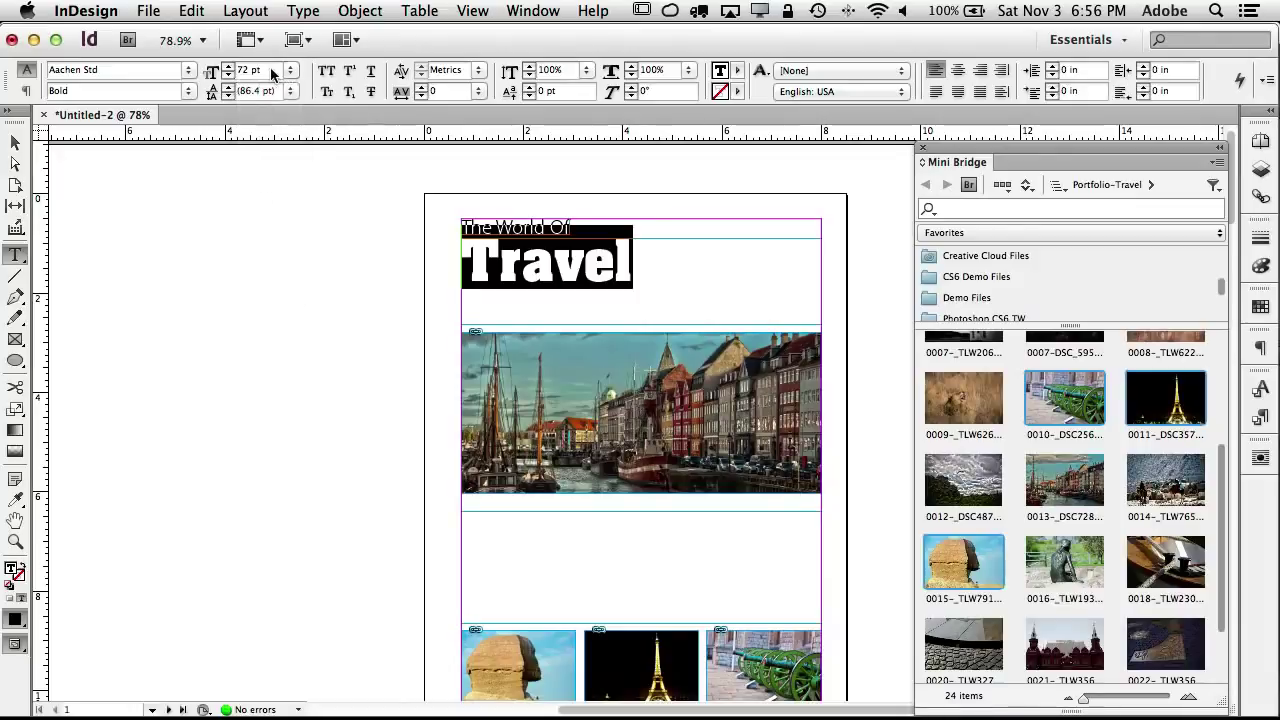
pyautogui.moveTo(267, 68); pyautogui.dragTo(222, 64)
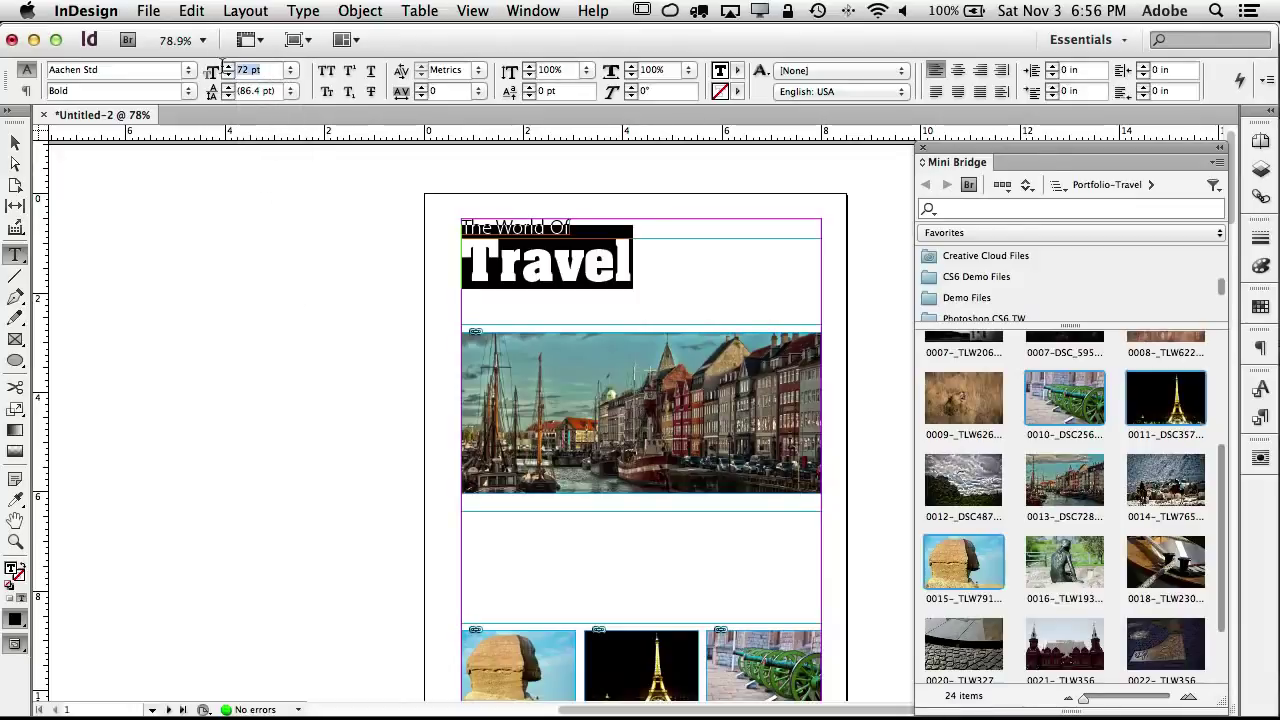
pyautogui.click(291, 71)
pyautogui.click(316, 76)
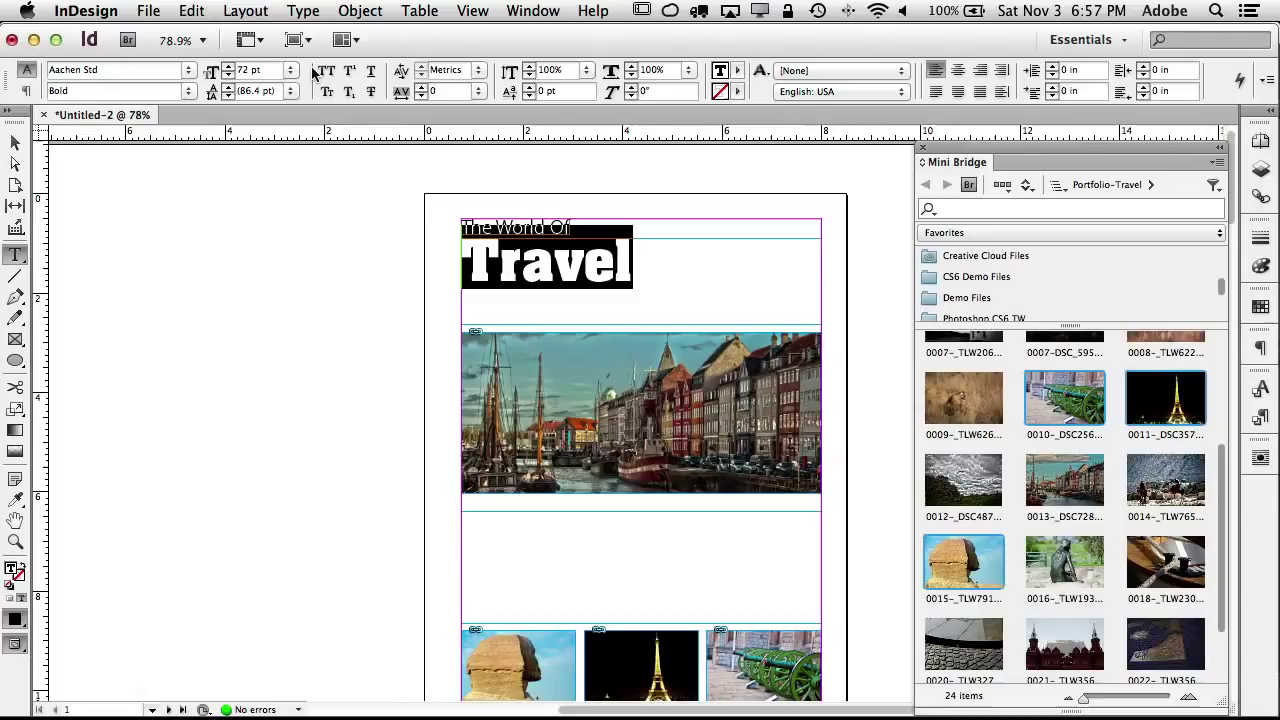
pyautogui.click(508, 227)
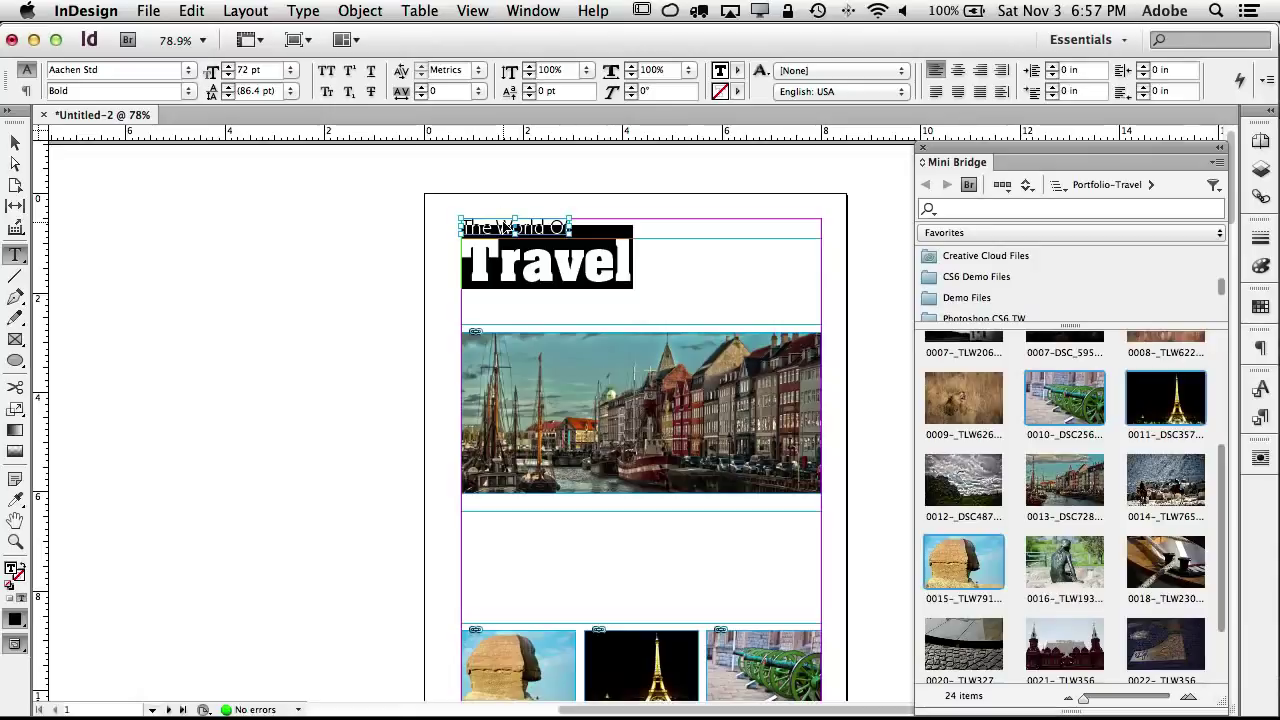
pyautogui.click(590, 287)
pyautogui.click(621, 279)
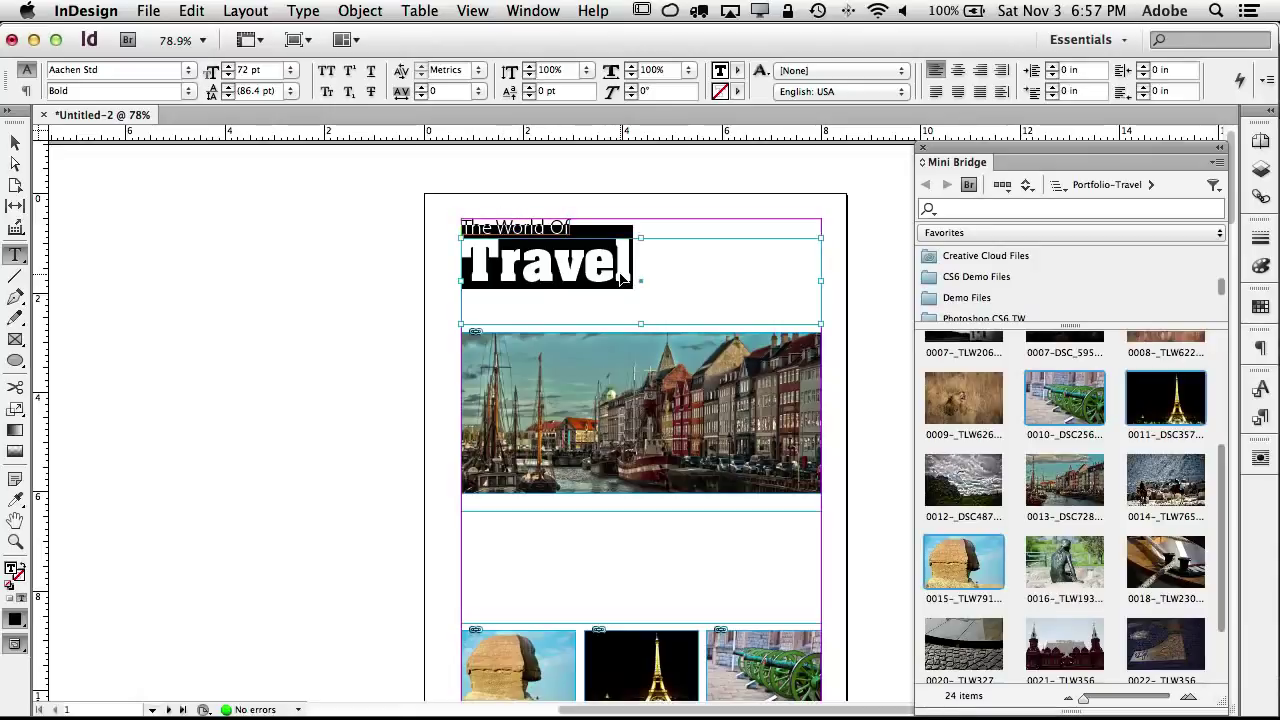
# Step: Enlarge the word "Travel" in small increments to 144 pt so it nearly fills its text frame
pyautogui.press('super+shift+period')
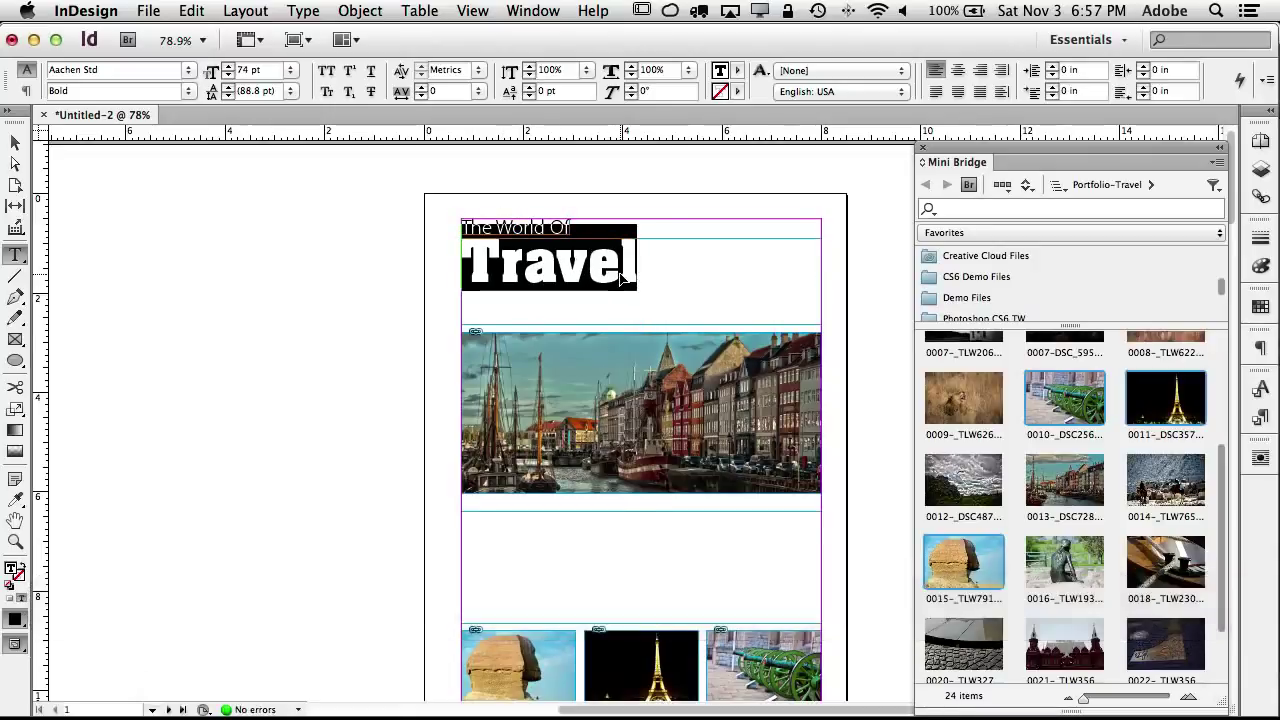
pyautogui.press('super+shift+period')
pyautogui.press('super+shift+period')
pyautogui.press('super+shift+period')
pyautogui.press('super+shift+period')
pyautogui.press('super+shift+period')
pyautogui.press('super+shift+period')
pyautogui.press('super+shift+period')
pyautogui.press('super+shift+period')
pyautogui.press('super+shift+period')
pyautogui.press('super+shift+period')
pyautogui.press('super+shift+period')
pyautogui.press('super+shift+period')
pyautogui.press('super+shift+period')
pyautogui.press('super+shift+period')
pyautogui.press('super+shift+period')
pyautogui.press('super+shift+period')
pyautogui.press('super+shift+period')
pyautogui.press('super+shift+period')
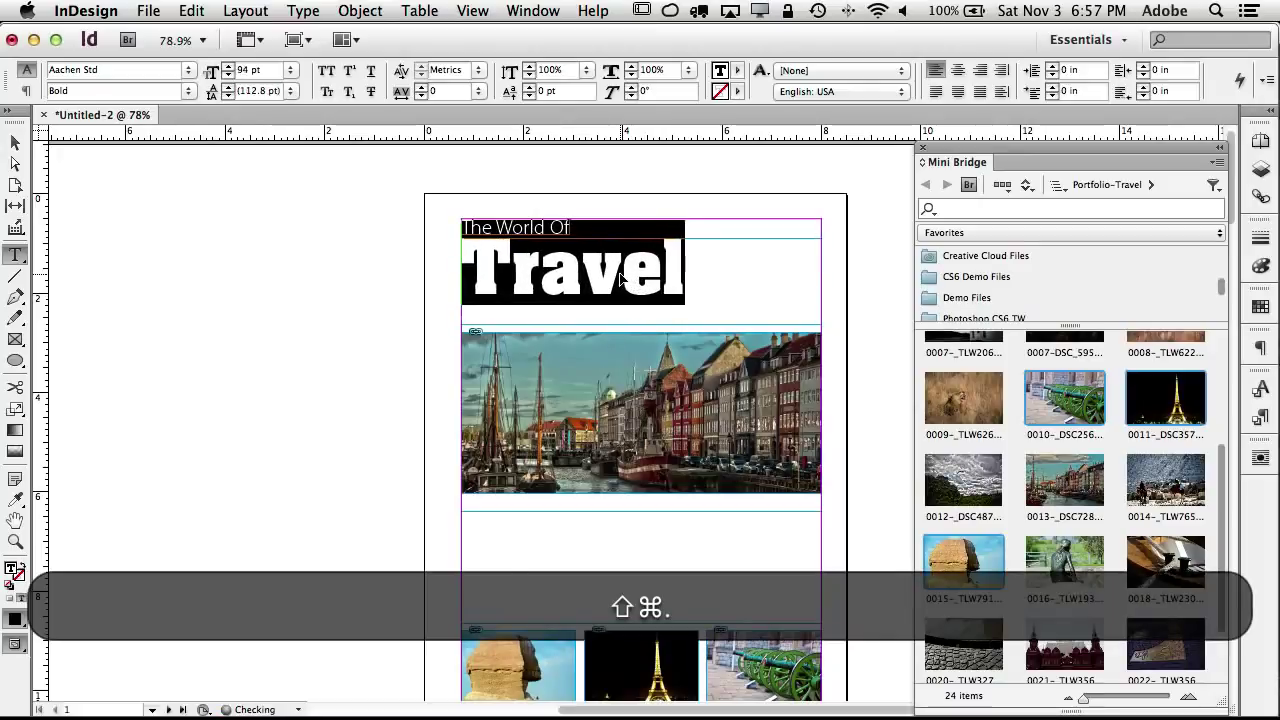
pyautogui.press('super+shift+period')
pyautogui.press('super+shift+period')
pyautogui.press('super+shift+period')
pyautogui.press('super+shift+period')
pyautogui.press('super+shift+period')
pyautogui.press('super+shift+period')
pyautogui.press('super+shift+period')
pyautogui.press('super+shift+period')
pyautogui.press('super+shift+period')
pyautogui.press('super+shift+period')
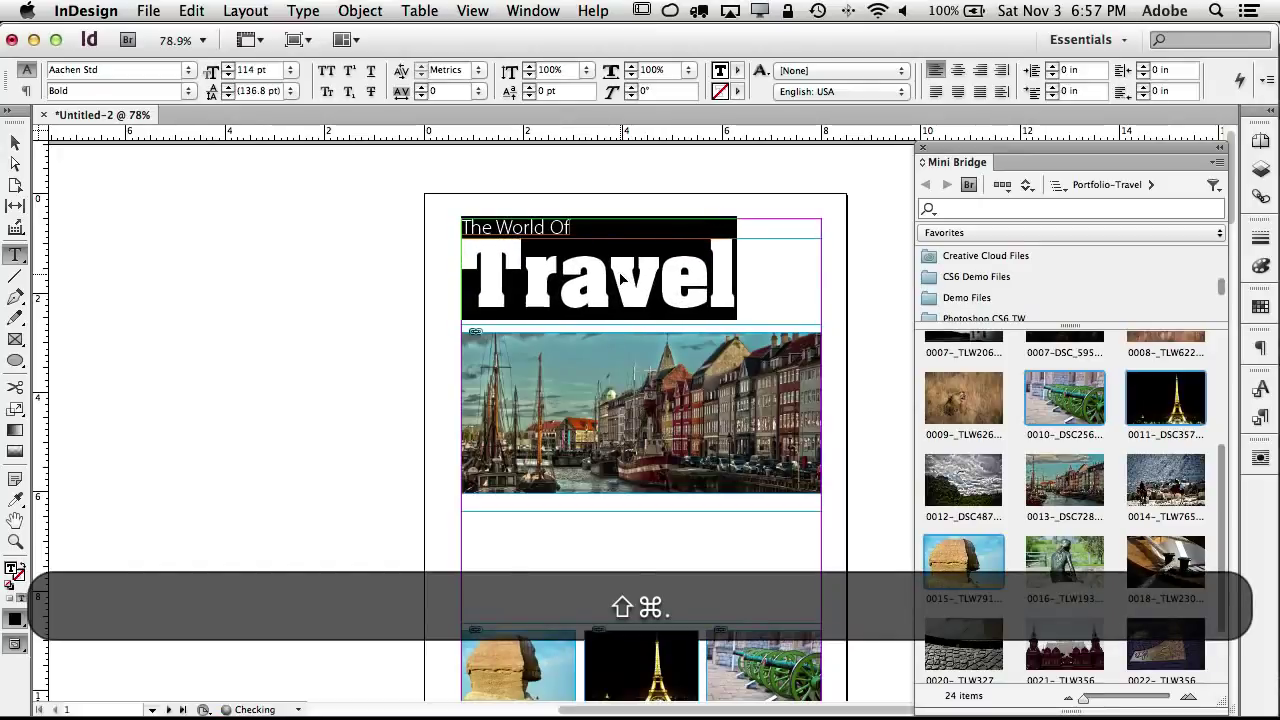
pyautogui.press('super+shift+period')
pyautogui.press('super+shift+period')
pyautogui.press('super+shift+period')
pyautogui.press('super+shift+period')
pyautogui.press('super+shift+period')
pyautogui.press('super+shift+period')
pyautogui.press('super+shift+period')
pyautogui.press('super+shift+period')
pyautogui.press('super+shift+period')
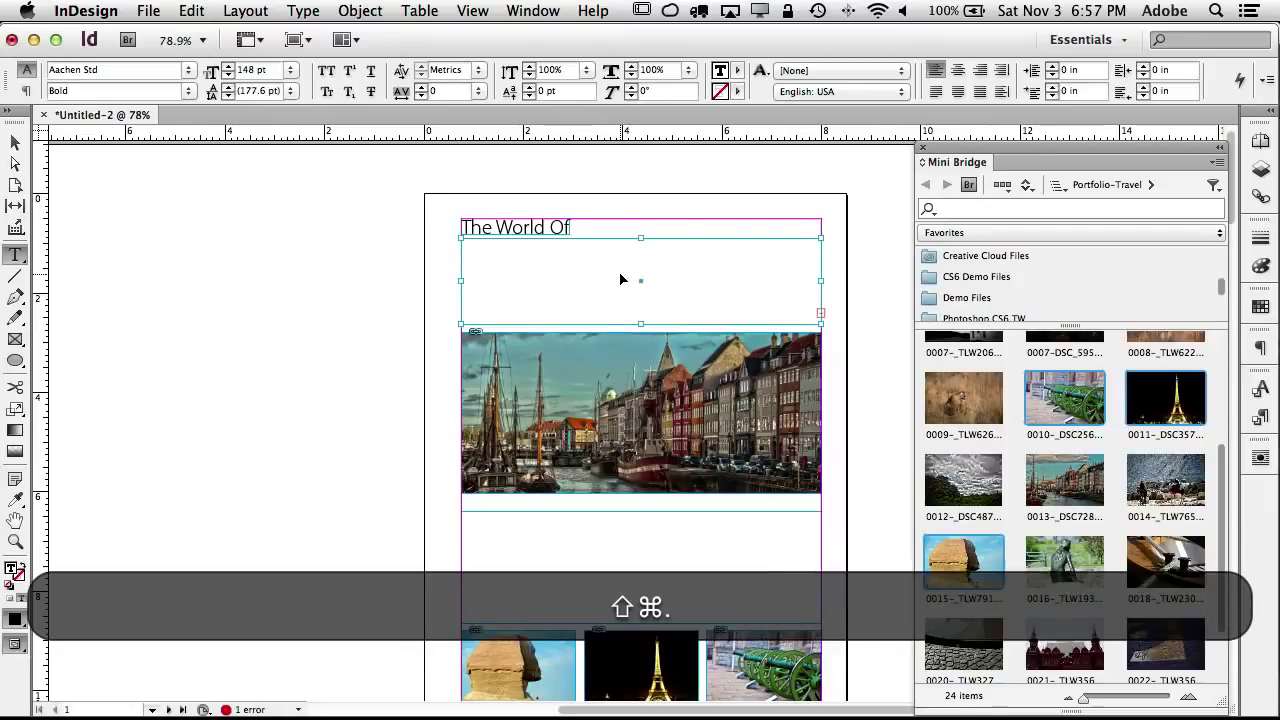
pyautogui.press('super+shift+comma')
pyautogui.press('super+shift+comma')
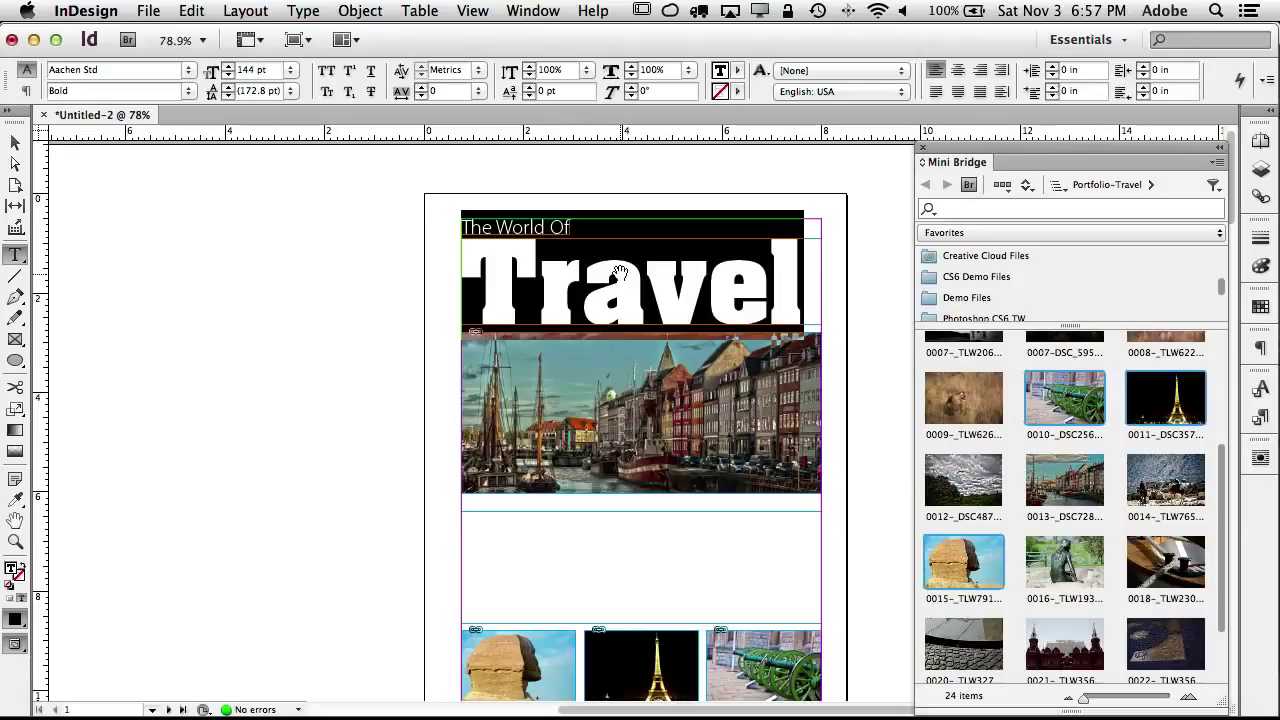
# Step: Tighten the tracking of the word "Travel" to -40
pyautogui.hotkey('alt', 'Left')
pyautogui.hotkey('alt', 'Left')
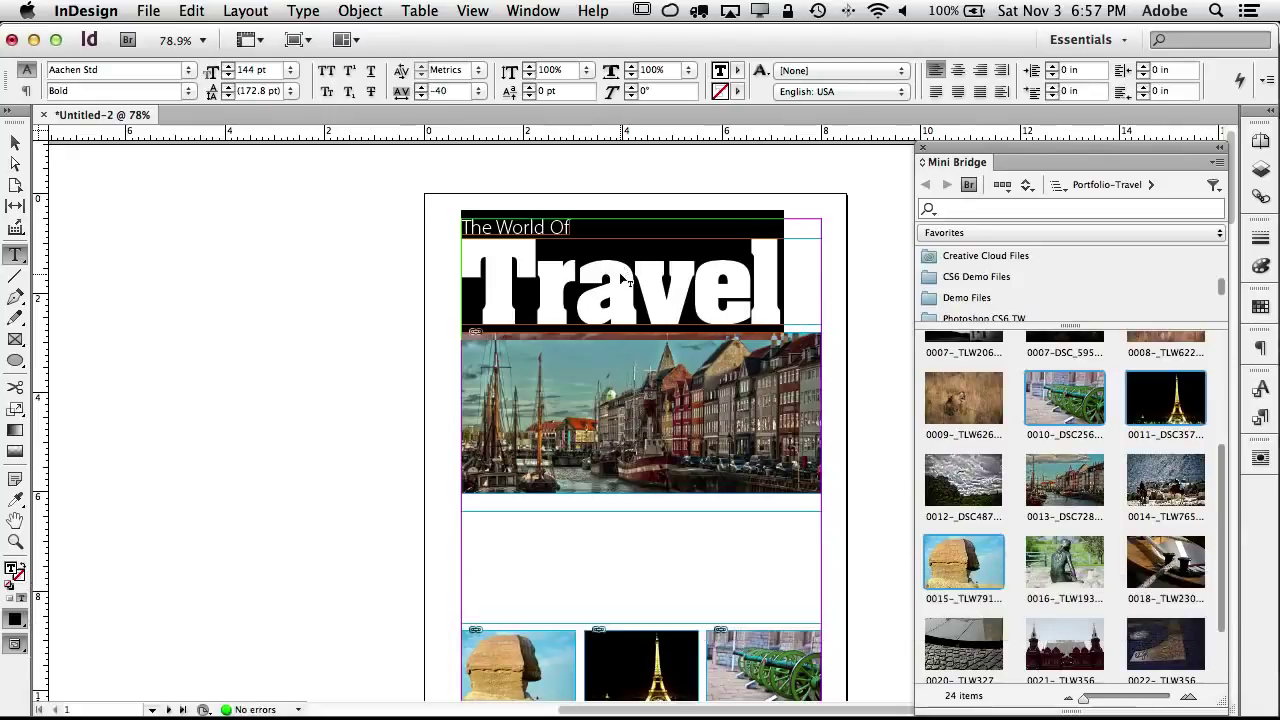
# Step: Move the "The World Of" text frame down so it sits just above the "rav" of "Travel", beside the T
pyautogui.click(575, 221)
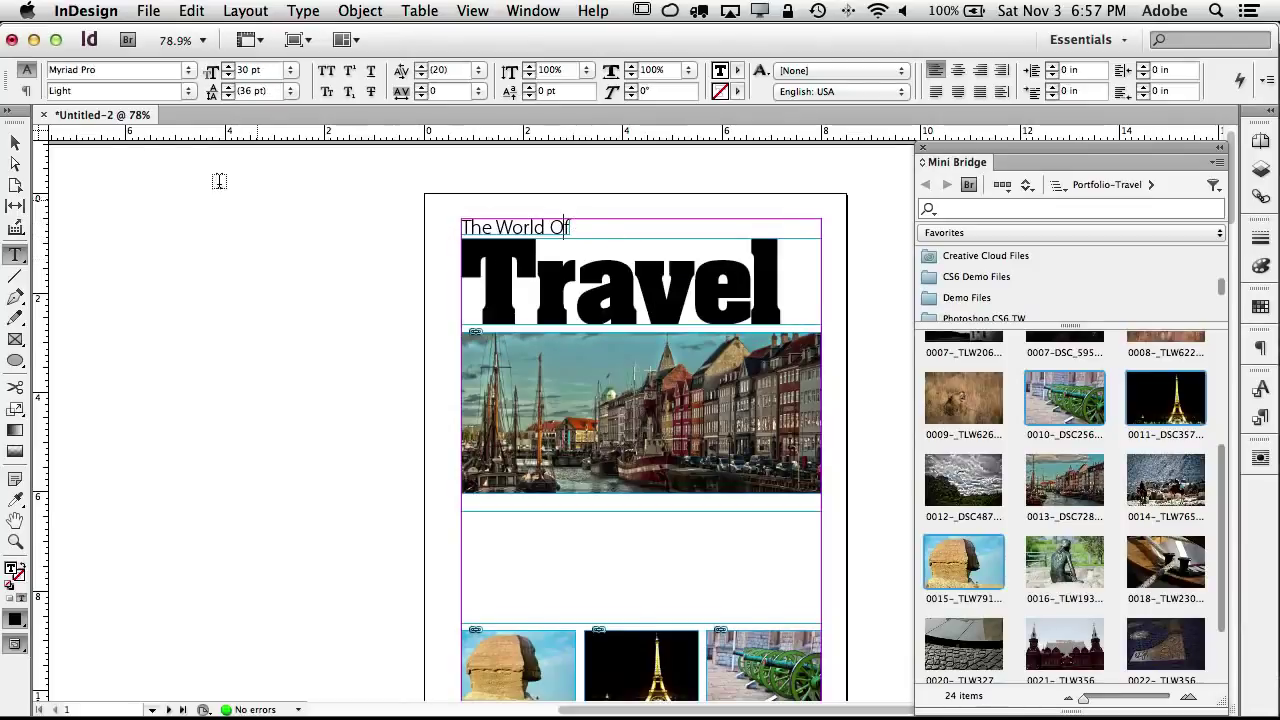
pyautogui.click(16, 145)
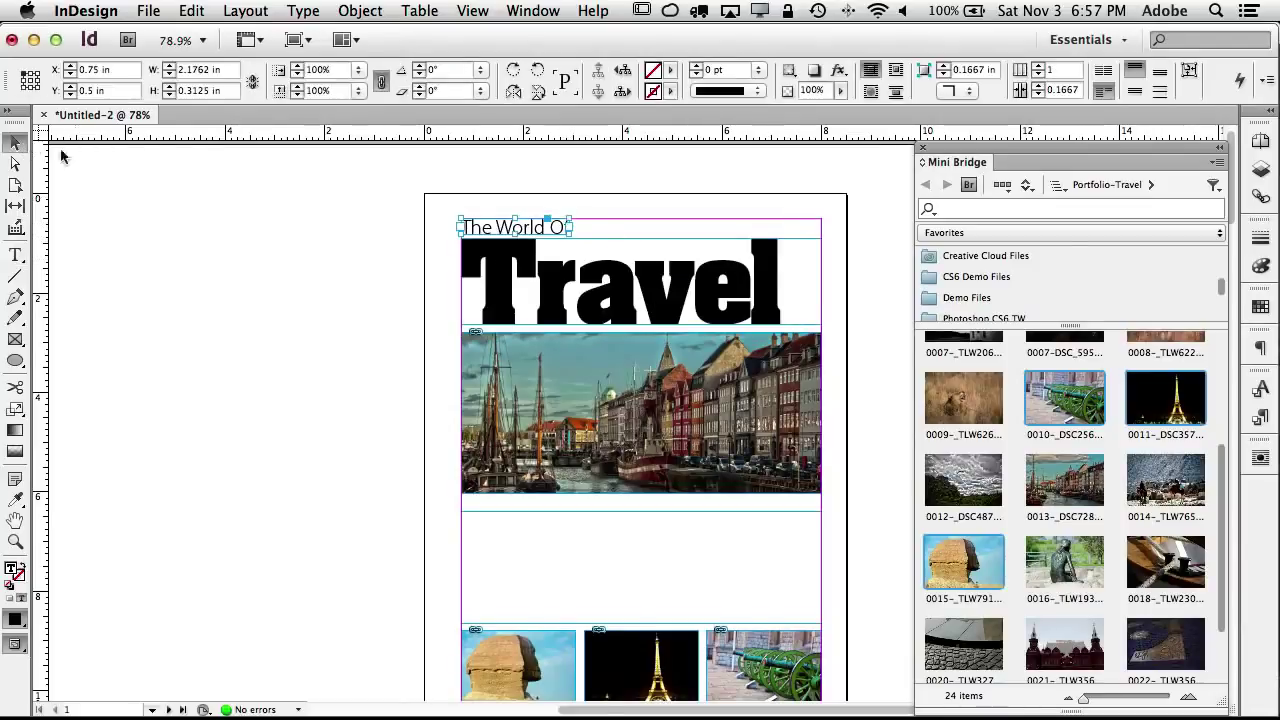
pyautogui.click(580, 295)
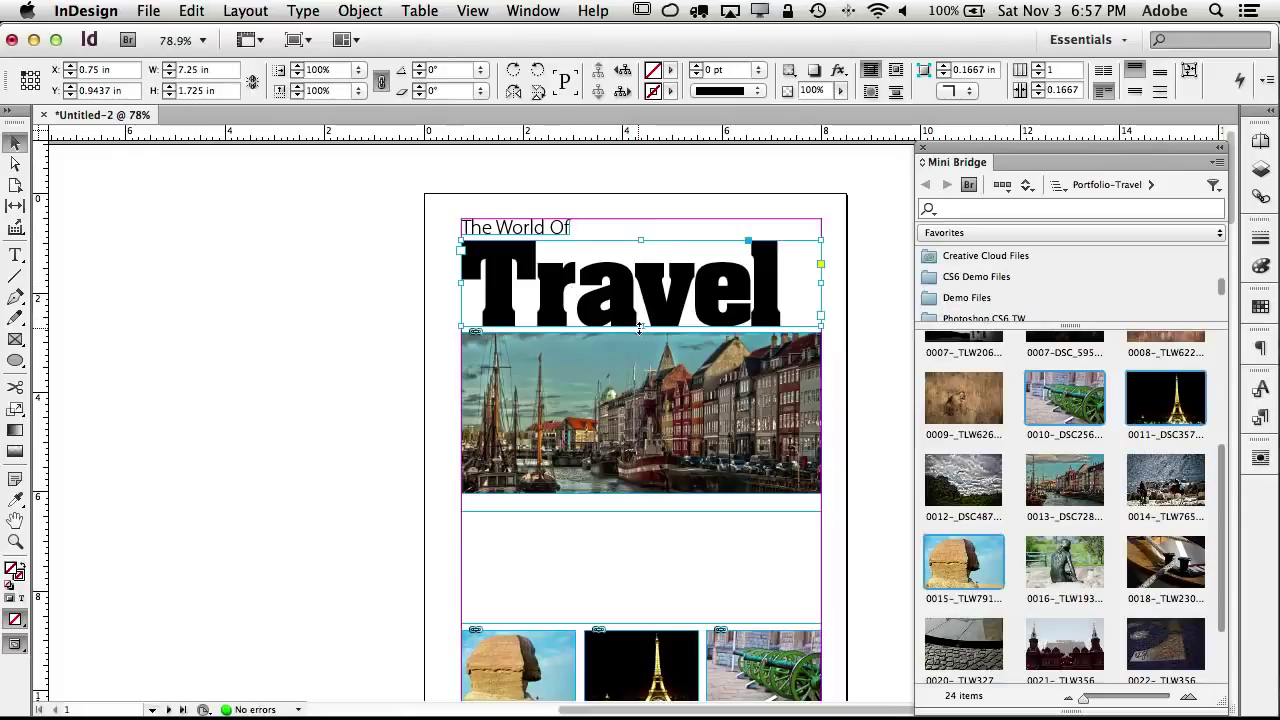
pyautogui.moveTo(556, 280); pyautogui.dragTo(617, 254)
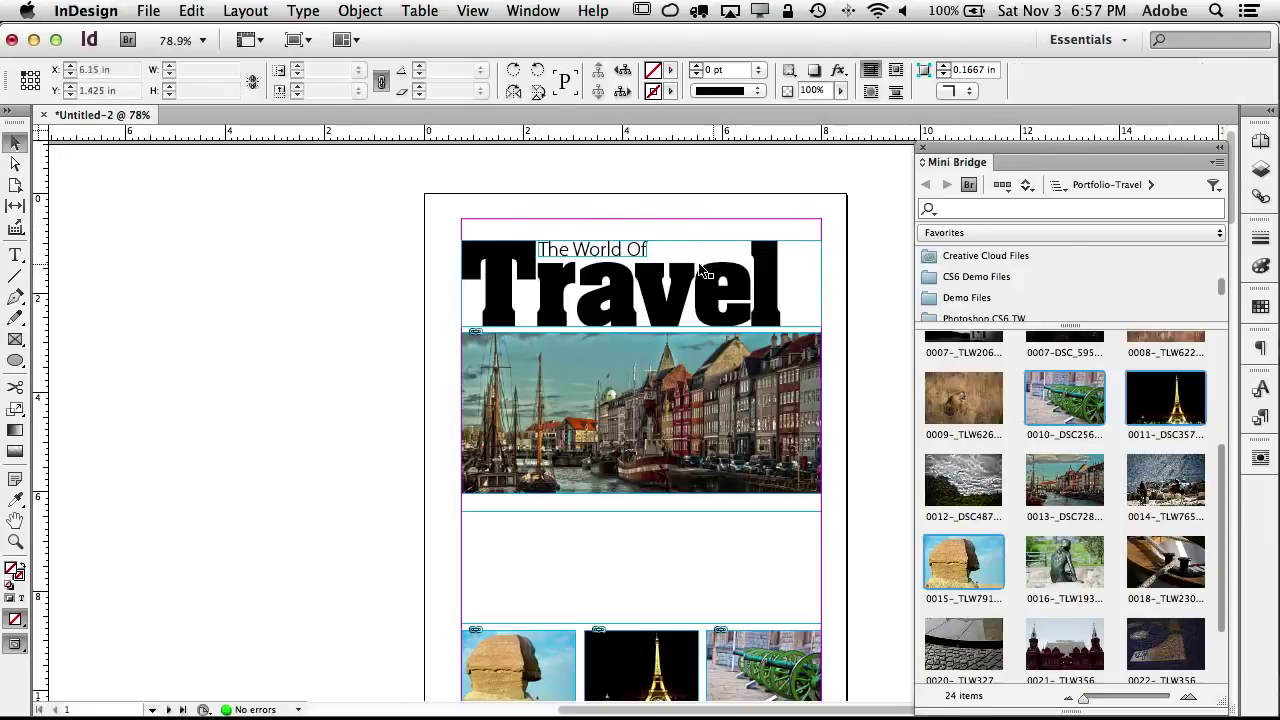
pyautogui.click(836, 274)
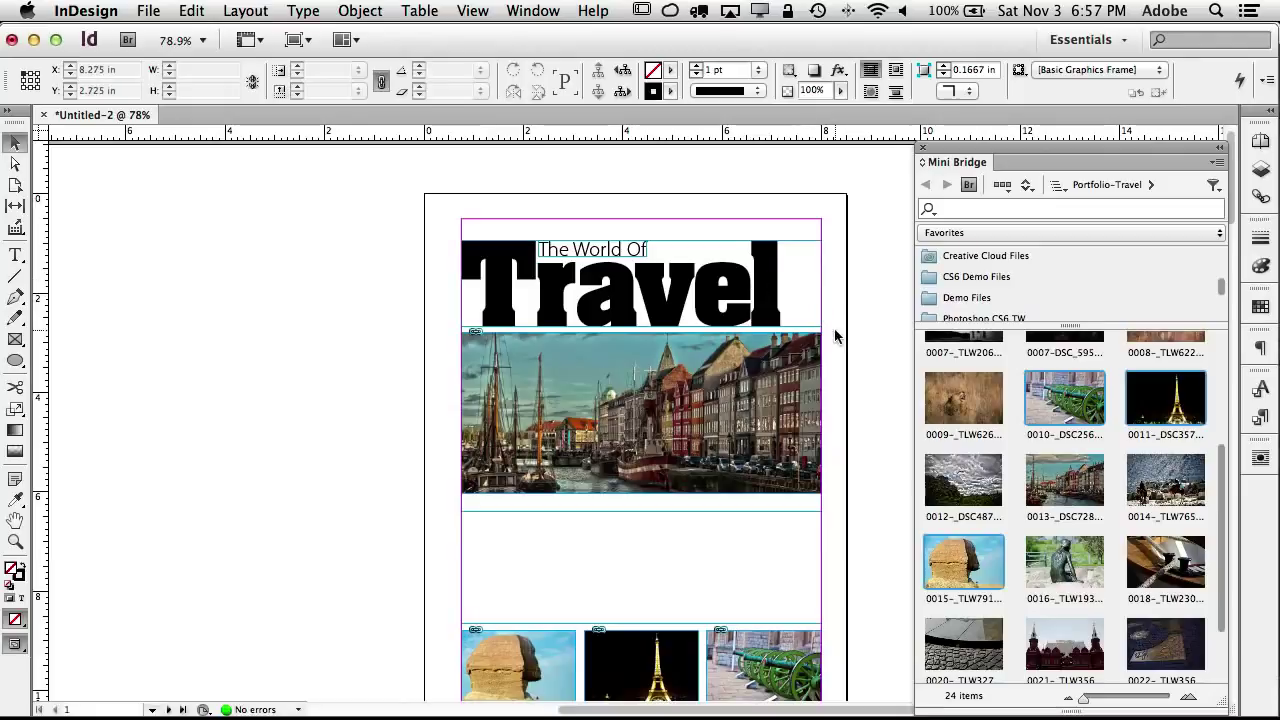
# Step: Divide the empty text frame between the harbor photo and the three small photos into 3 columns
pyautogui.scroll(-2, 830, 350)
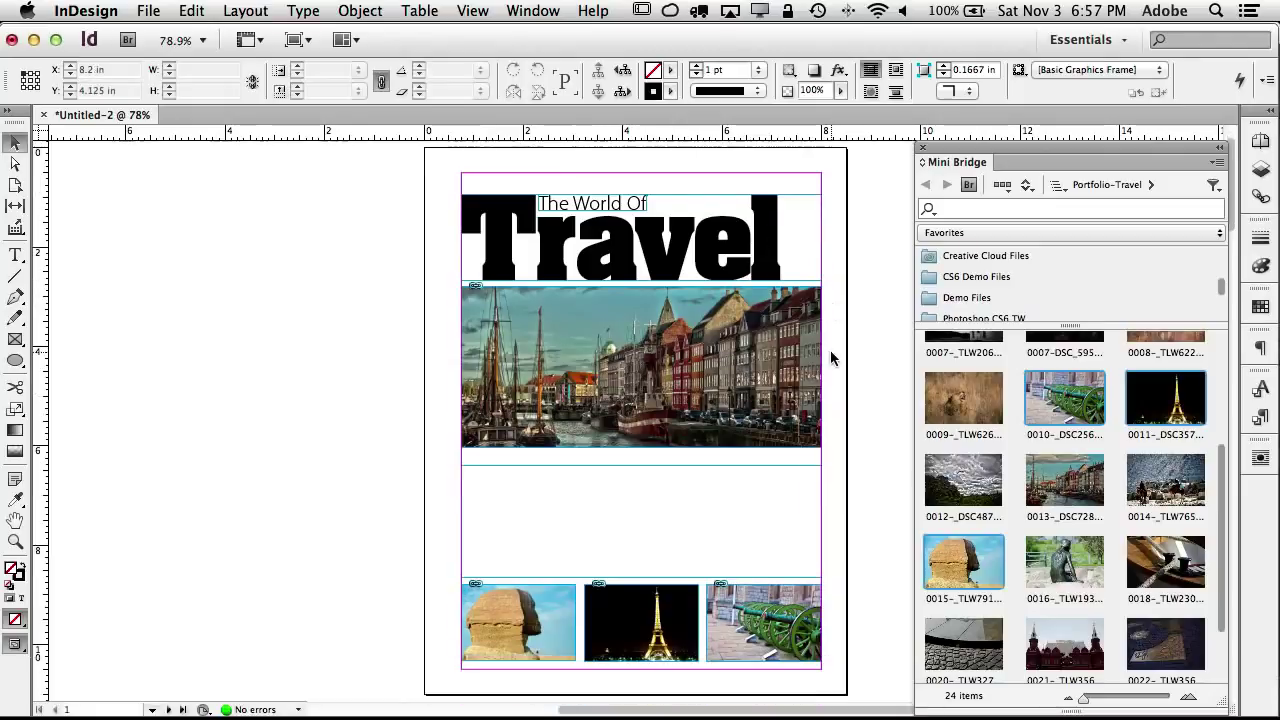
pyautogui.click(675, 515)
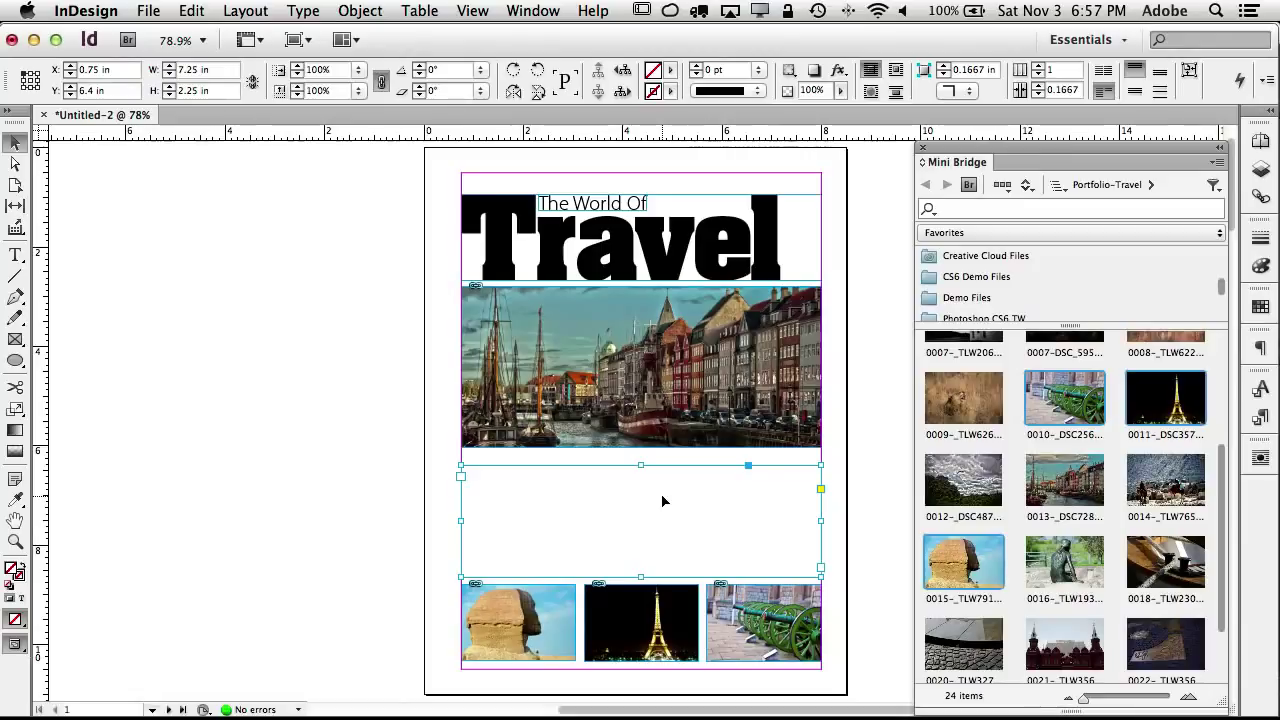
pyautogui.click(1040, 67)
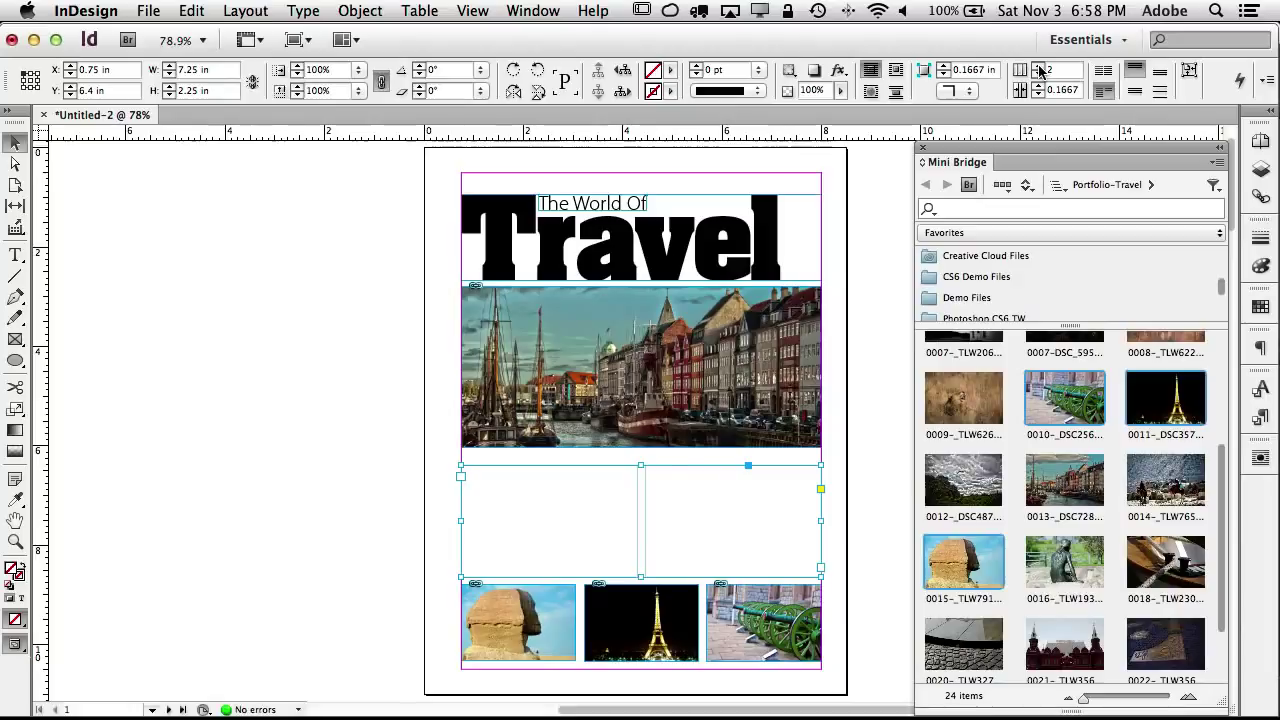
pyautogui.click(1040, 67)
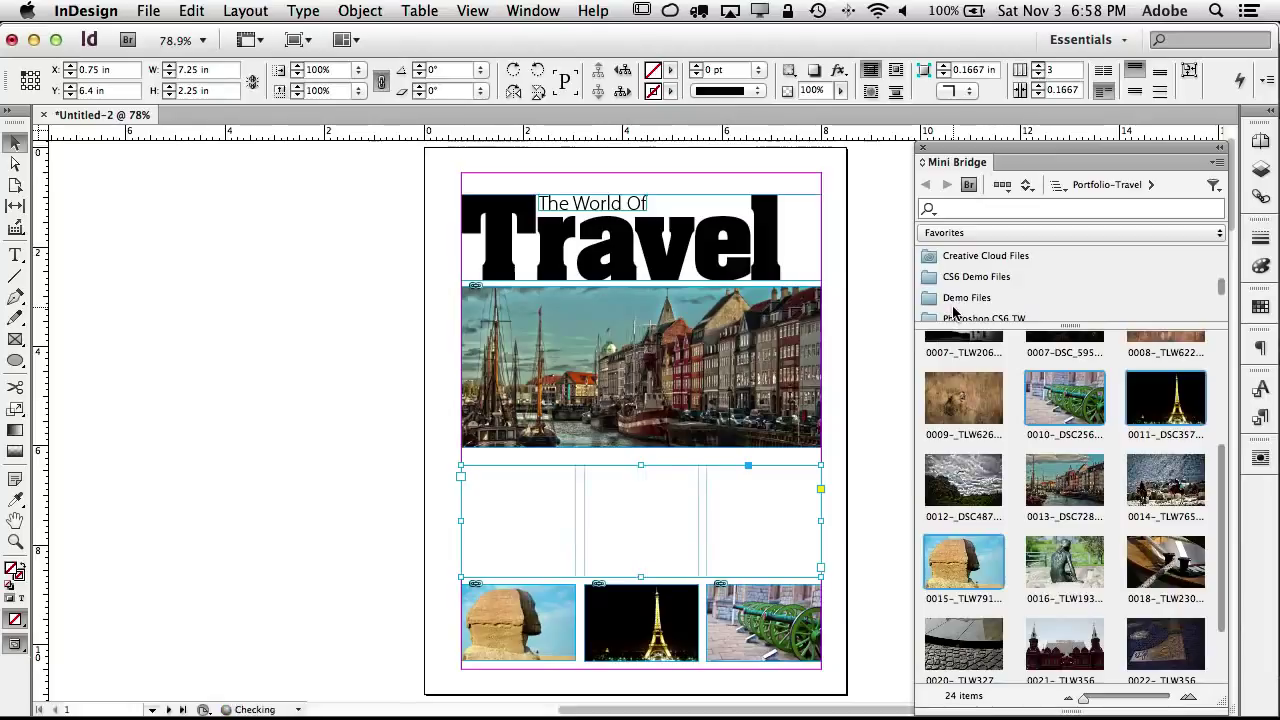
# Step: Fill the empty three-column text frame with placeholder text
pyautogui.doubleClick(507, 497)
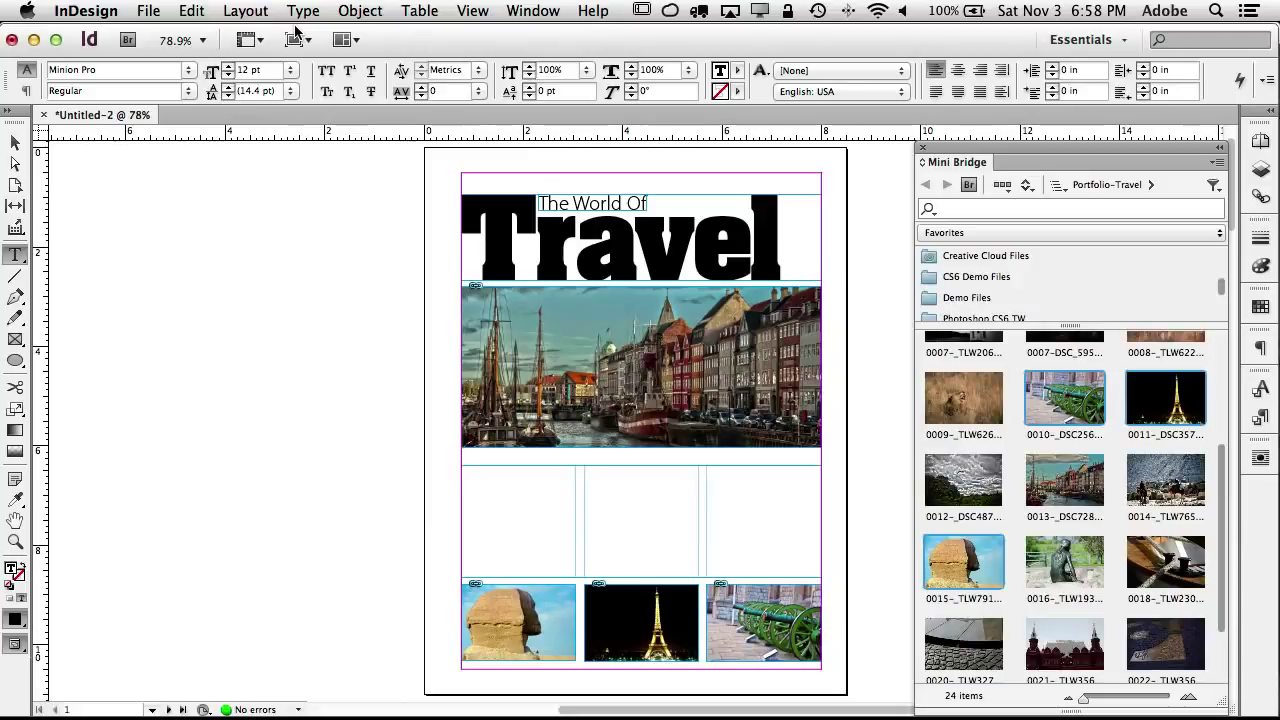
pyautogui.click(148, 10)
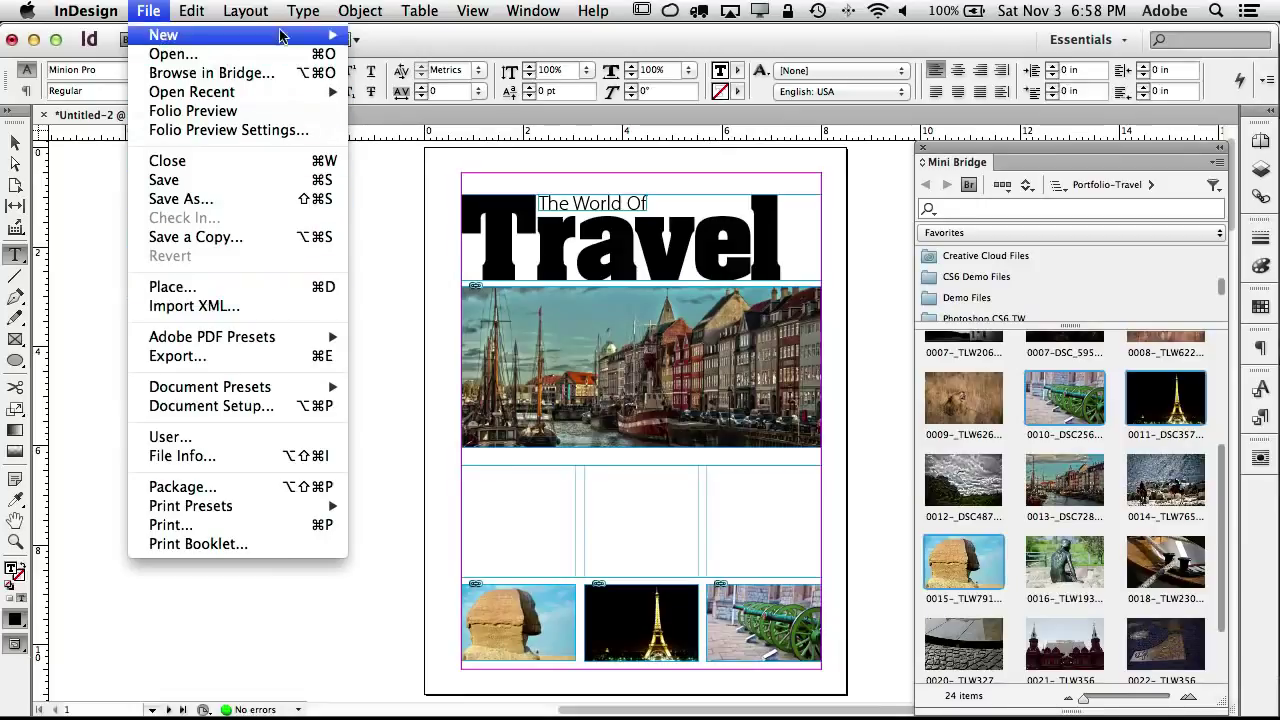
pyautogui.moveTo(294, 12)
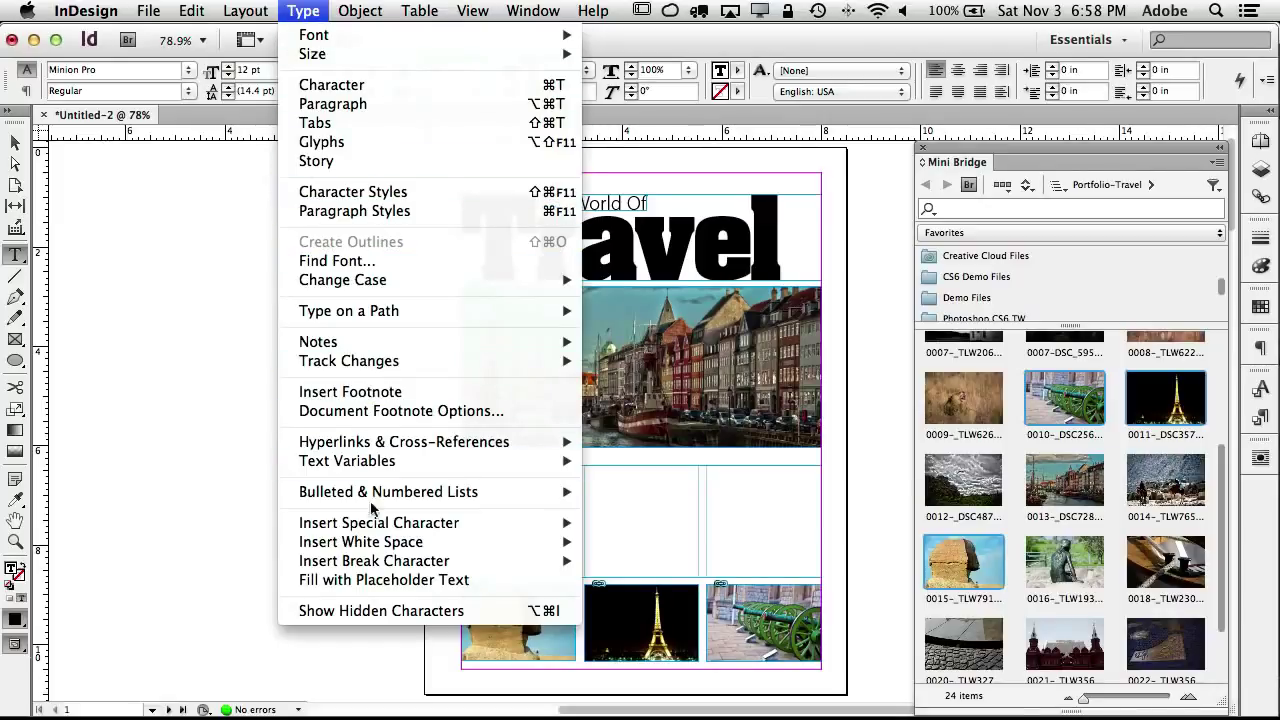
pyautogui.click(382, 584)
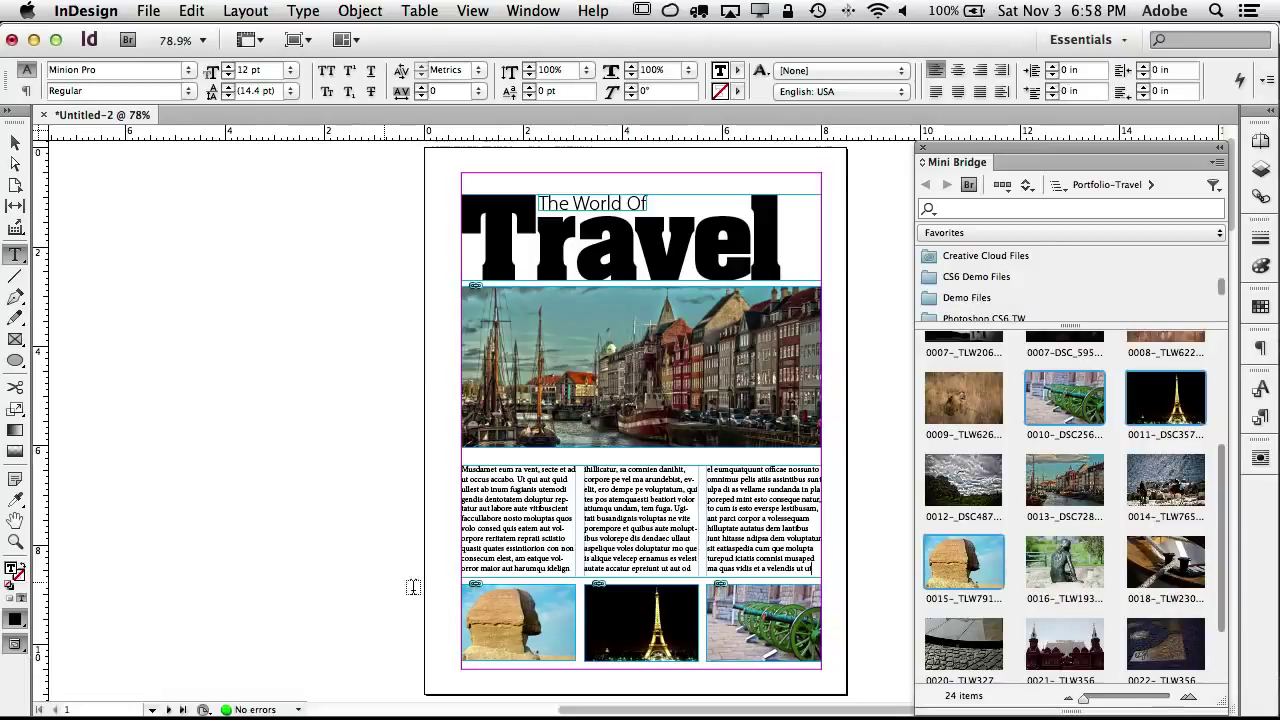
# Step: Set all of the placeholder text in the three-column frame to 10 pt
pyautogui.press('super+2')
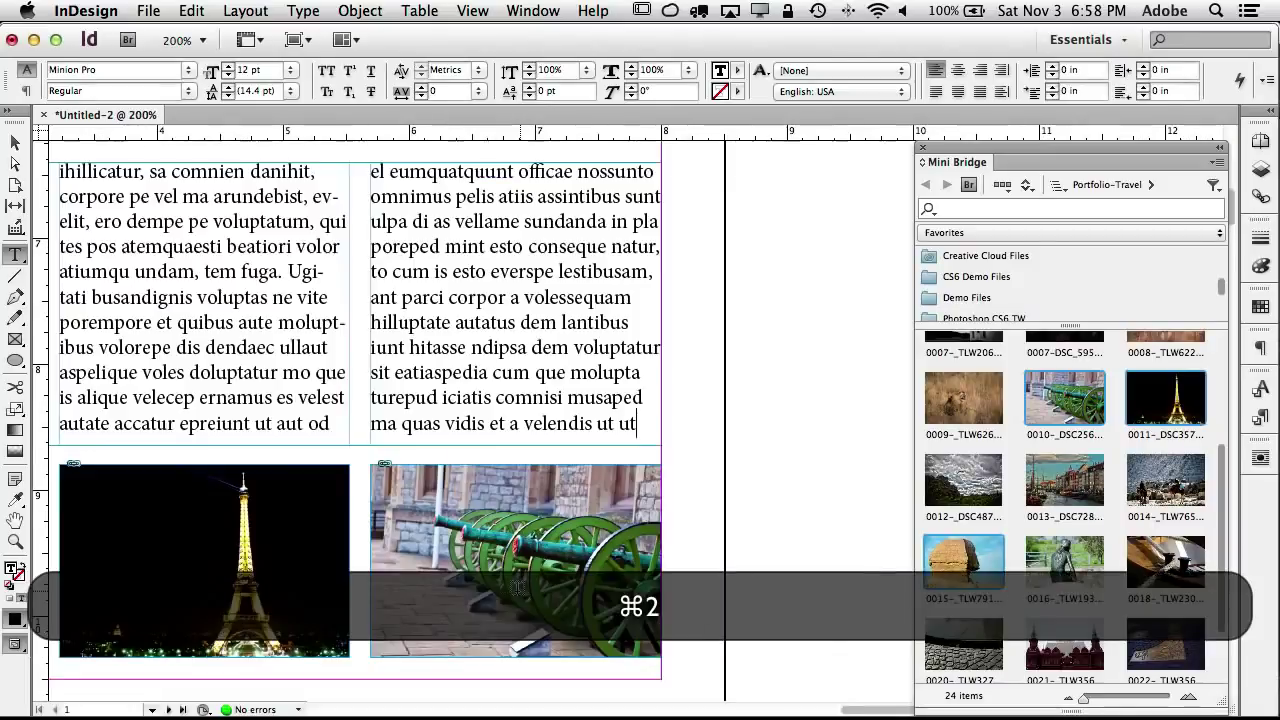
pyautogui.hscroll(-5, 309, 458)
pyautogui.scroll(3, 282, 434)
pyautogui.scroll(2, 282, 434)
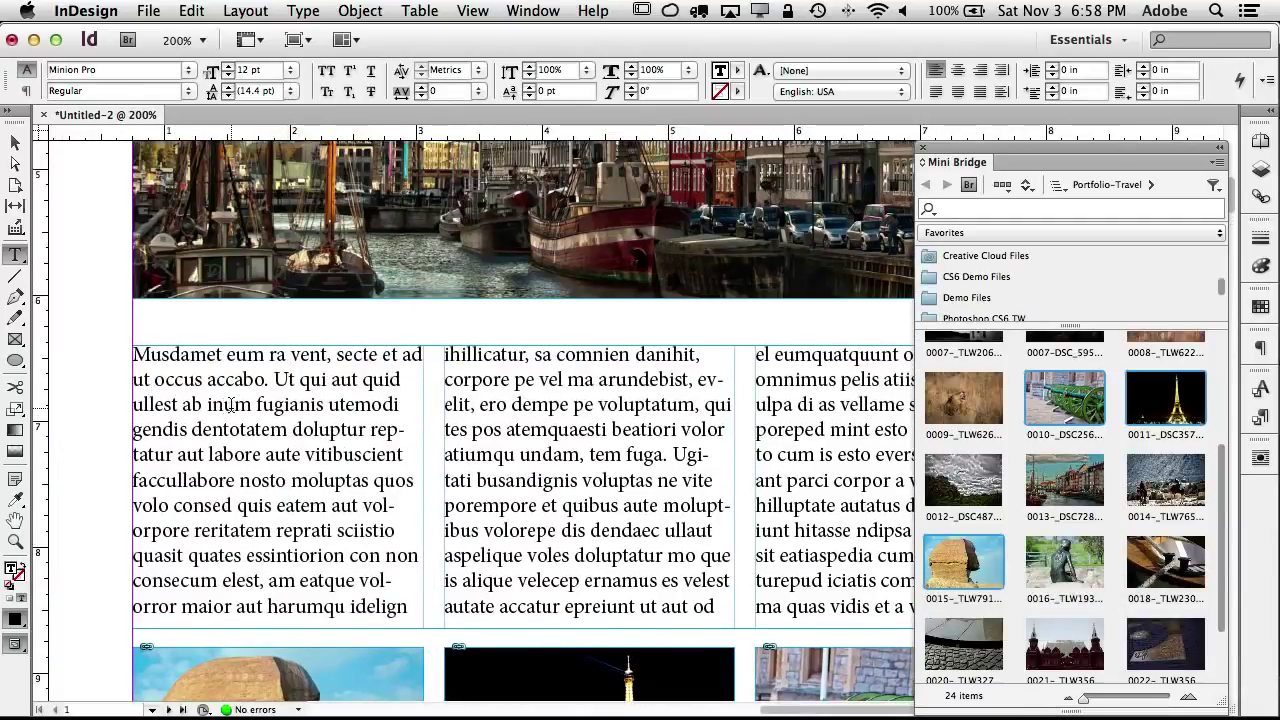
pyautogui.click(166, 353)
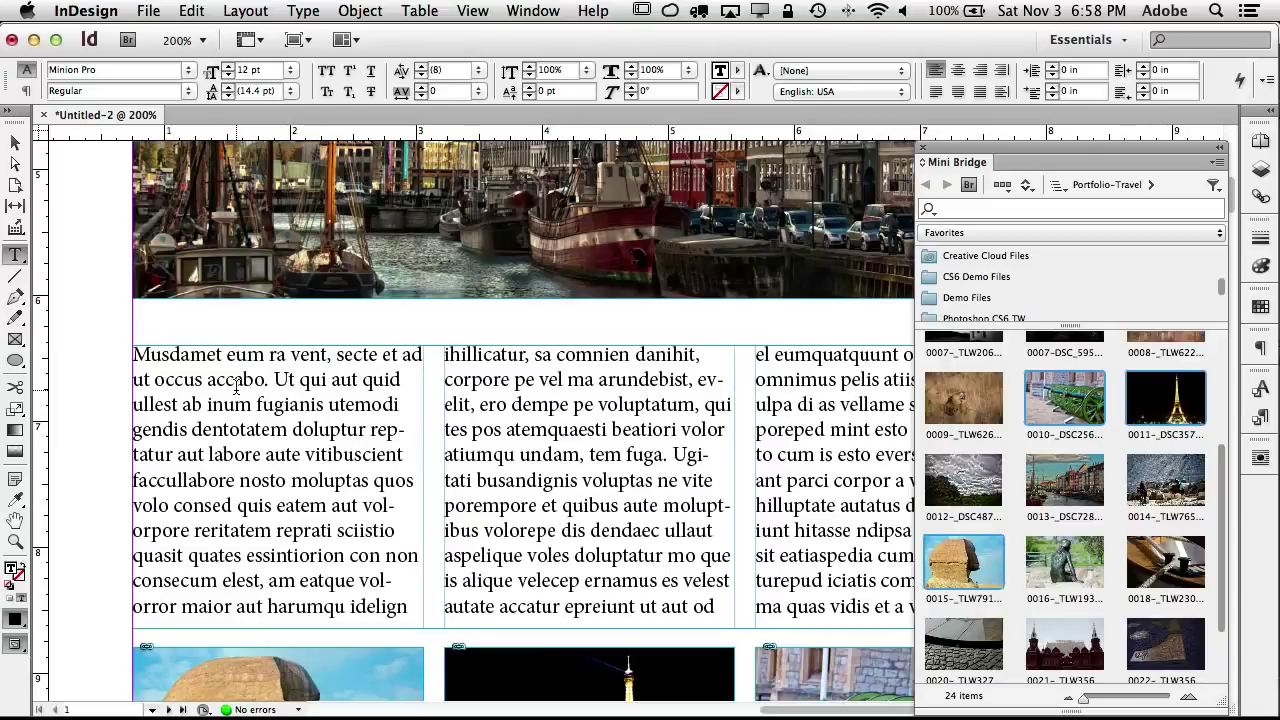
pyautogui.press('super+a')
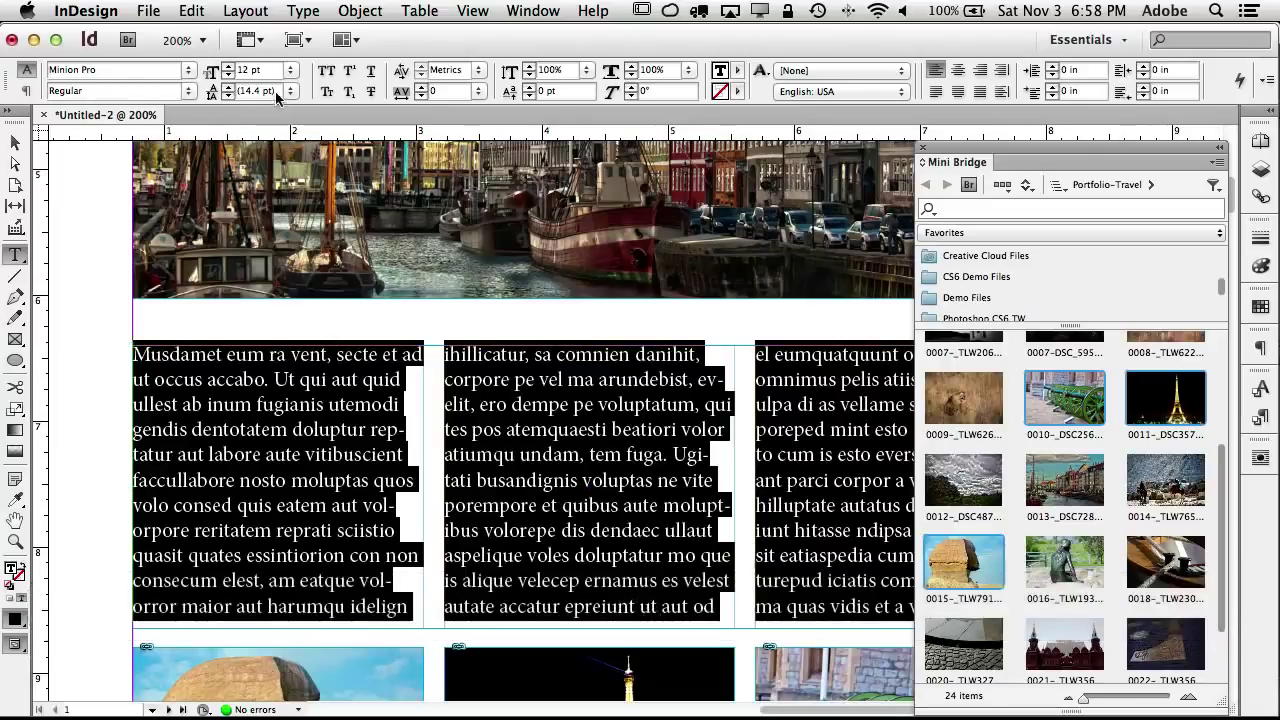
pyautogui.click(290, 70)
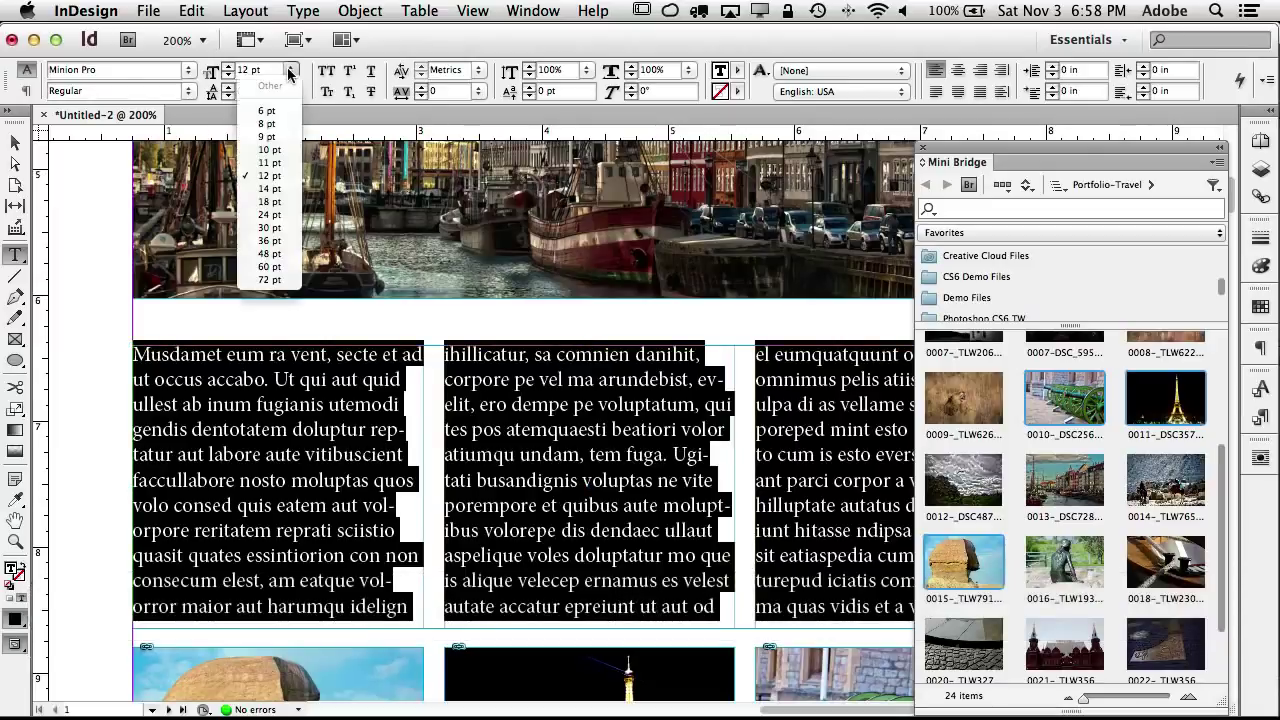
pyautogui.click(270, 150)
pyautogui.click(192, 351)
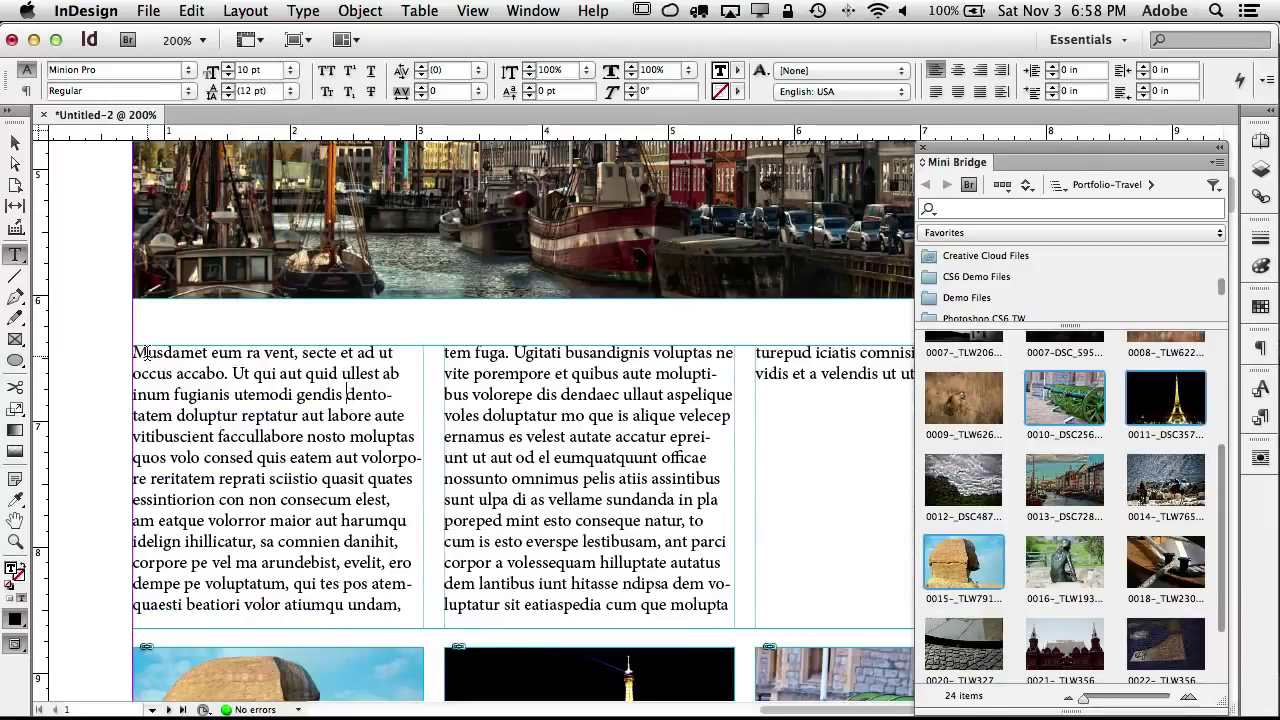
# Step: Give the first body paragraph a drop cap of one character spanning 3 lines
pyautogui.click(307, 352)
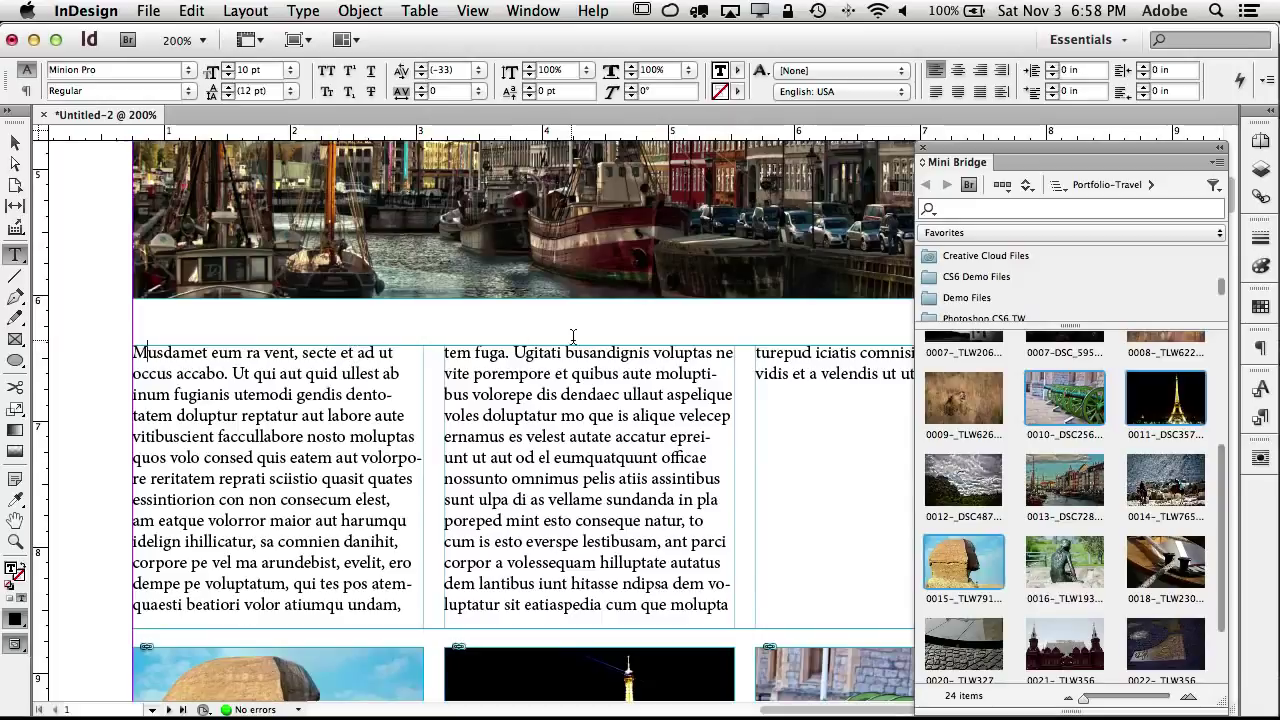
pyautogui.click(1259, 347)
pyautogui.click(534, 10)
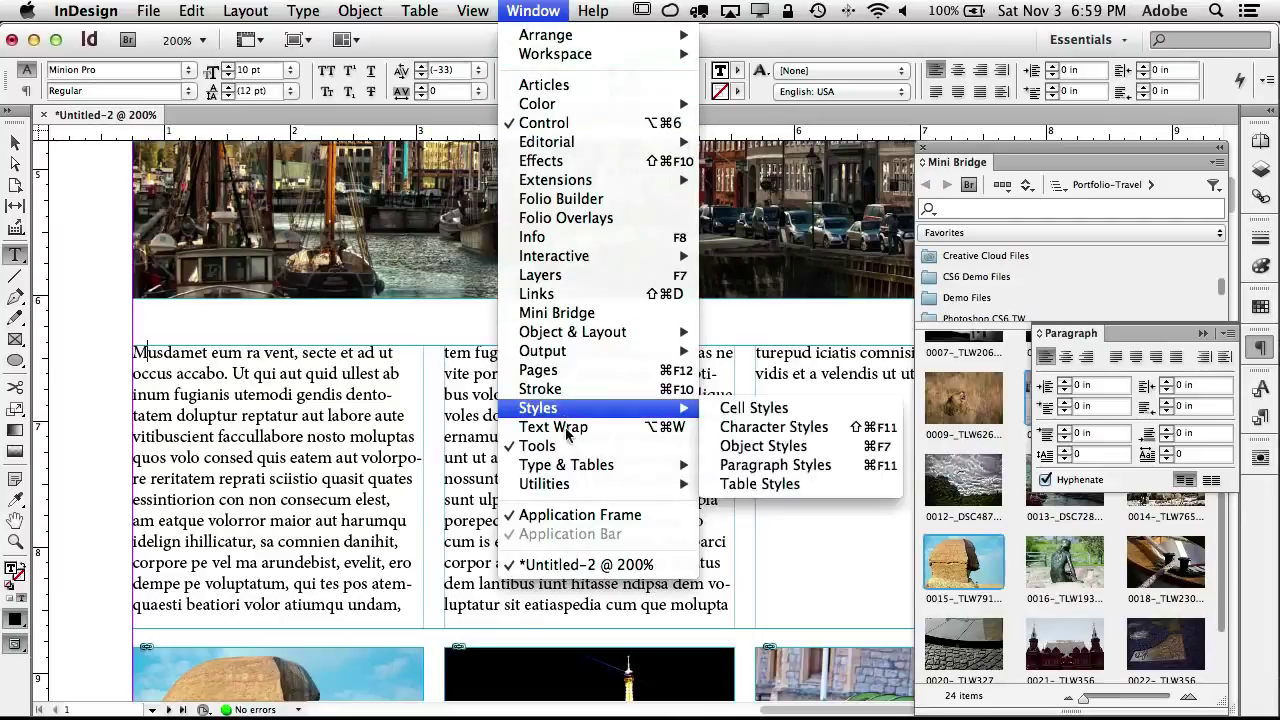
pyautogui.moveTo(578, 467)
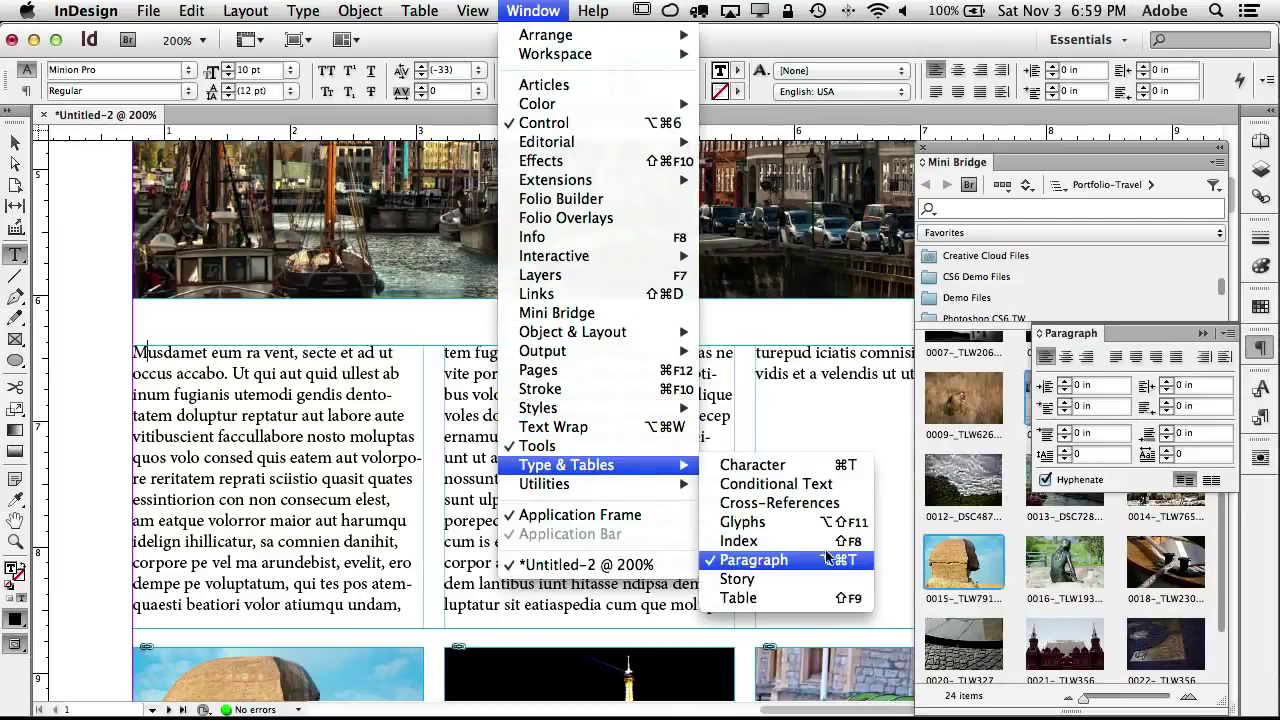
pyautogui.click(1186, 348)
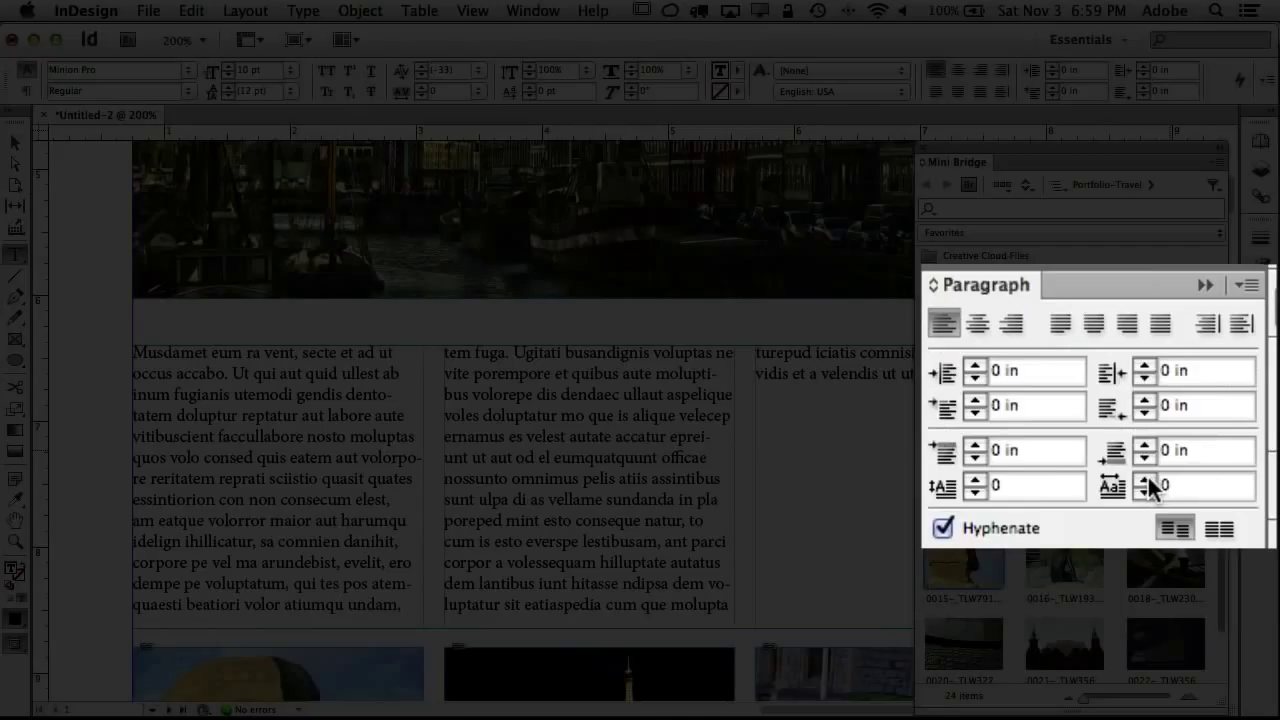
pyautogui.click(1145, 479)
pyautogui.click(975, 483)
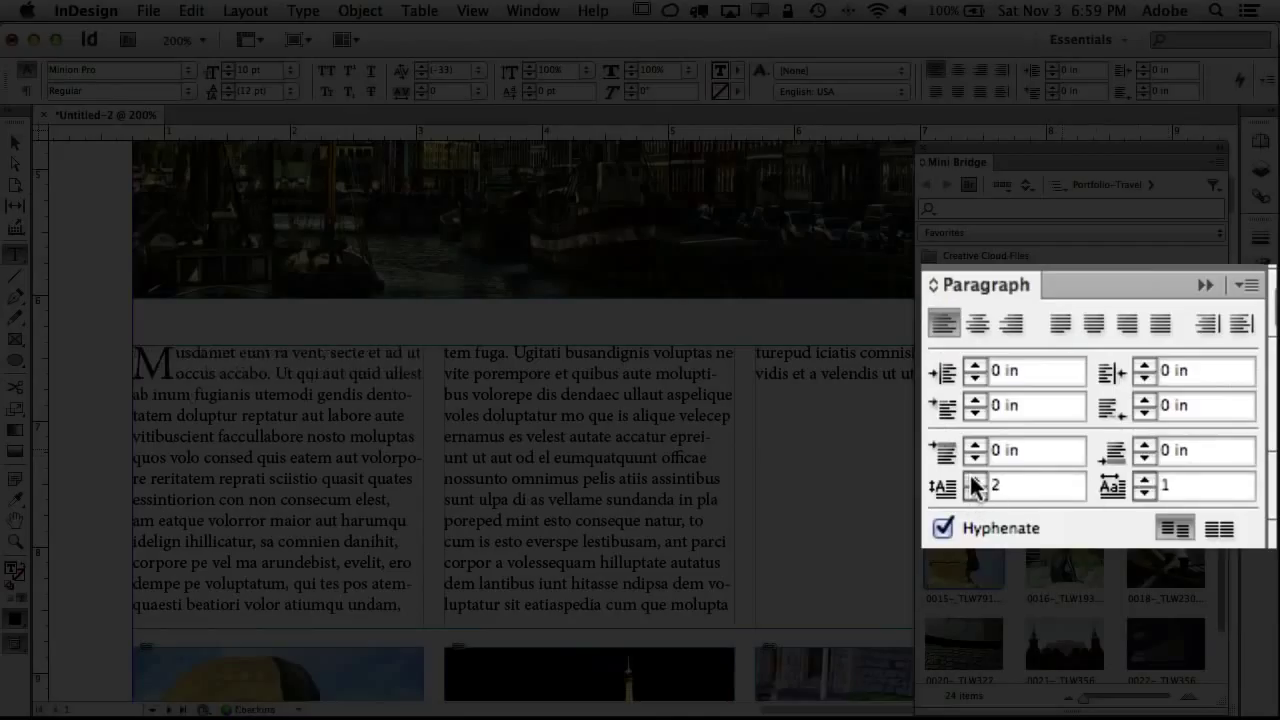
pyautogui.click(1064, 450)
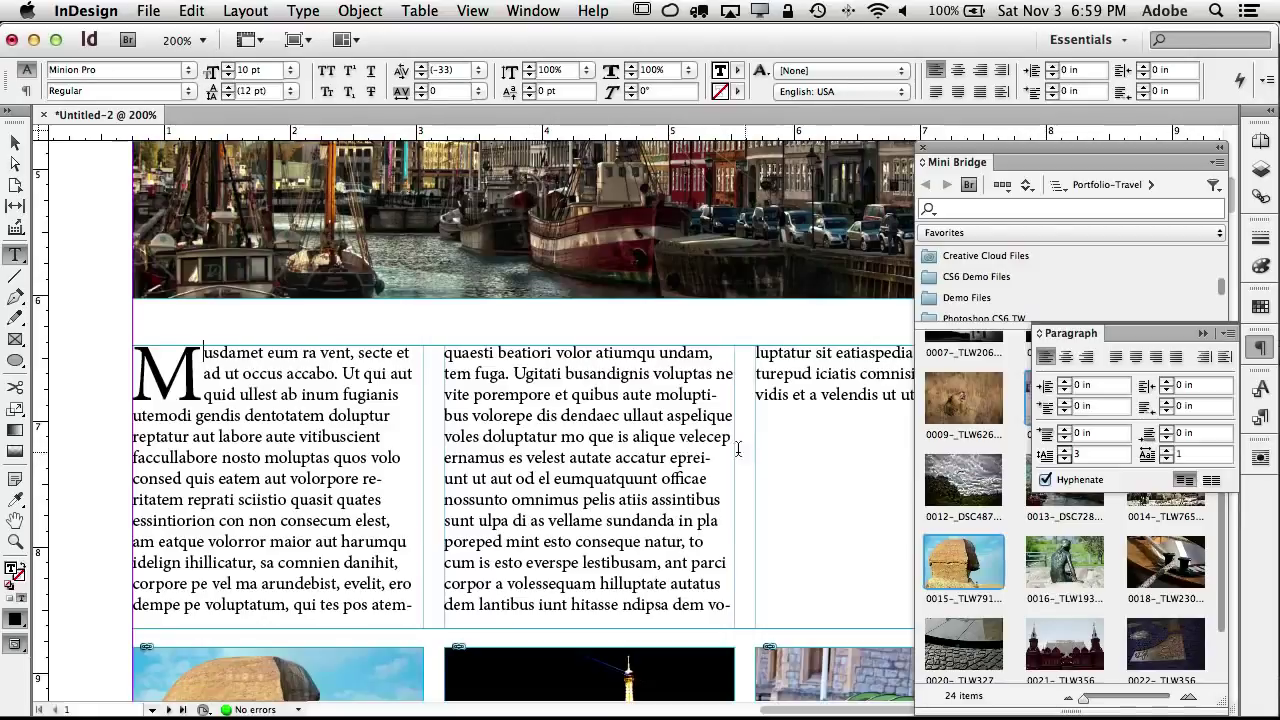
# Step: Fill the rest of the third column with placeholder text, starting at the end of the existing body text
pyautogui.hscroll(5, 671, 450)
pyautogui.hscroll(-2, 671, 452)
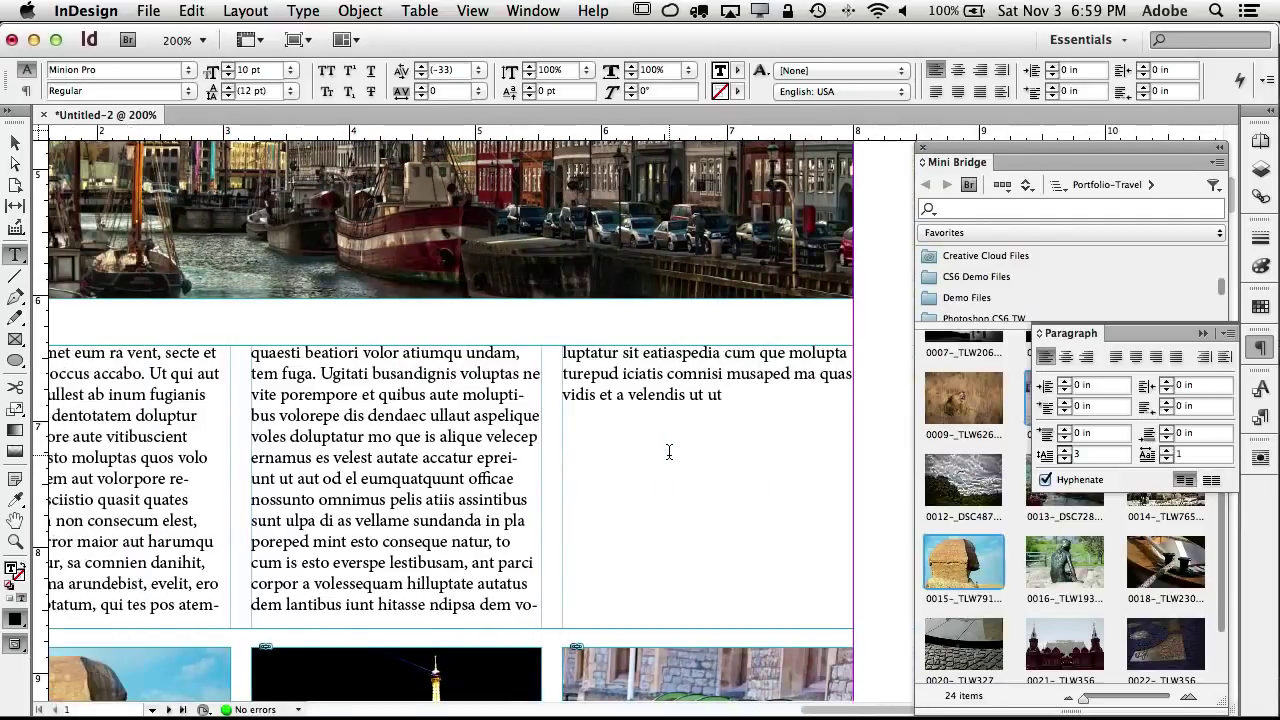
pyautogui.click(721, 396)
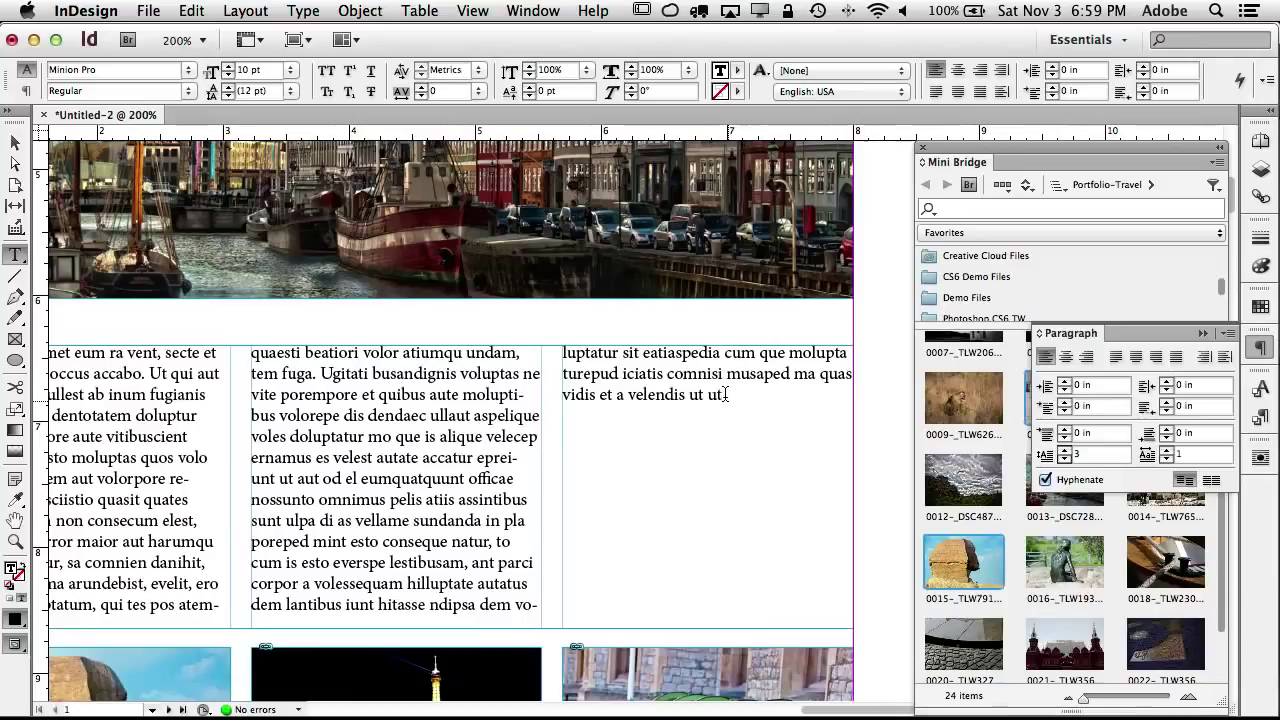
pyautogui.click(312, 14)
pyautogui.moveTo(384, 530)
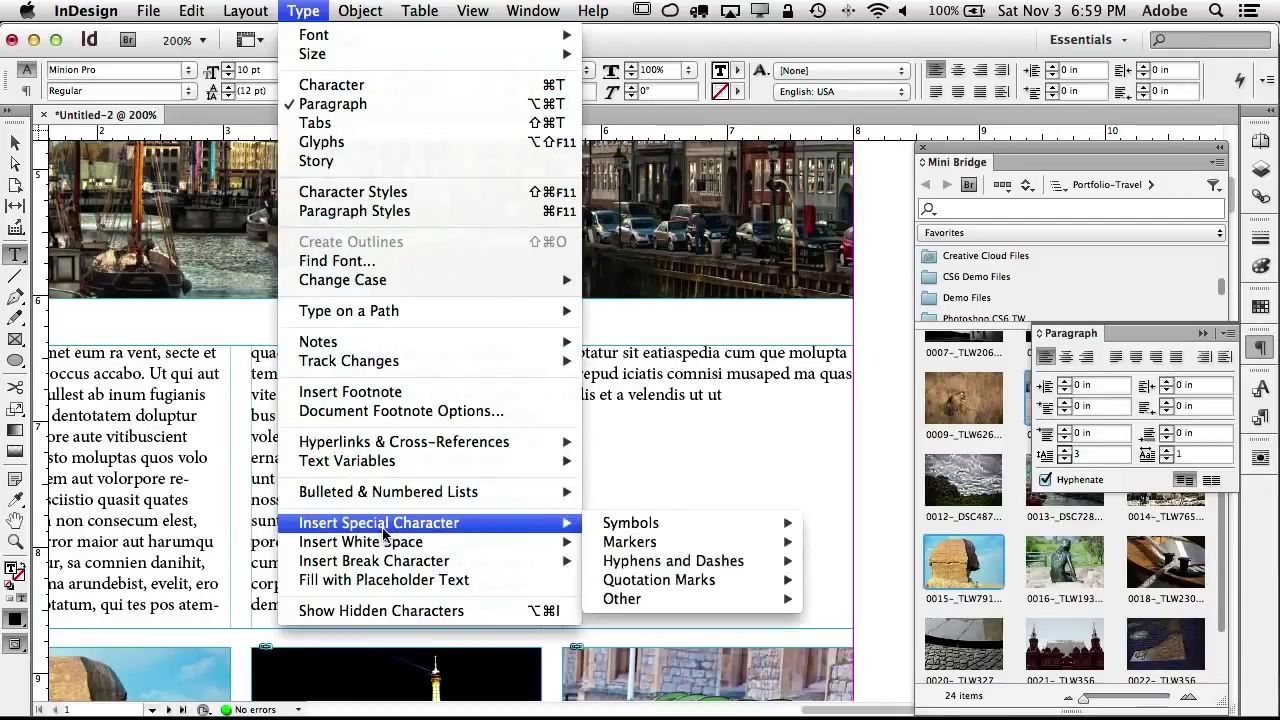
pyautogui.click(392, 580)
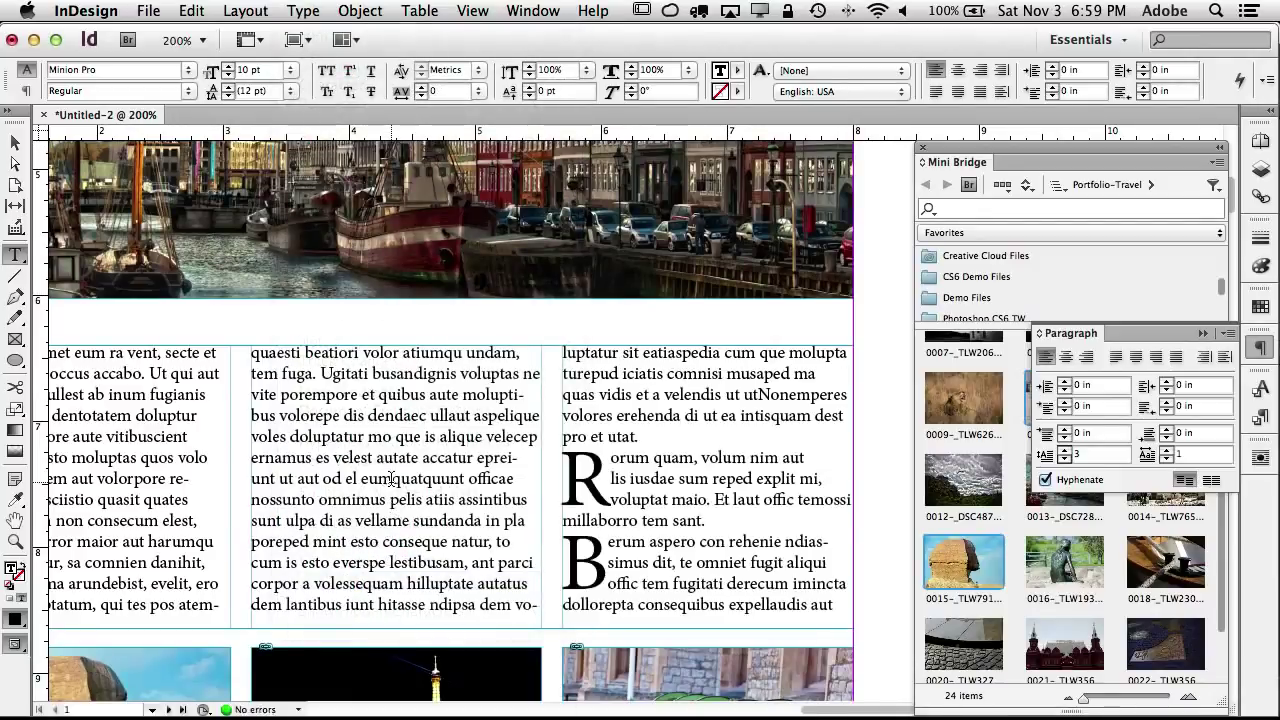
# Step: Remove the drop caps from the last two paragraphs in the third column by setting their lines and characters to 0
pyautogui.click(654, 490)
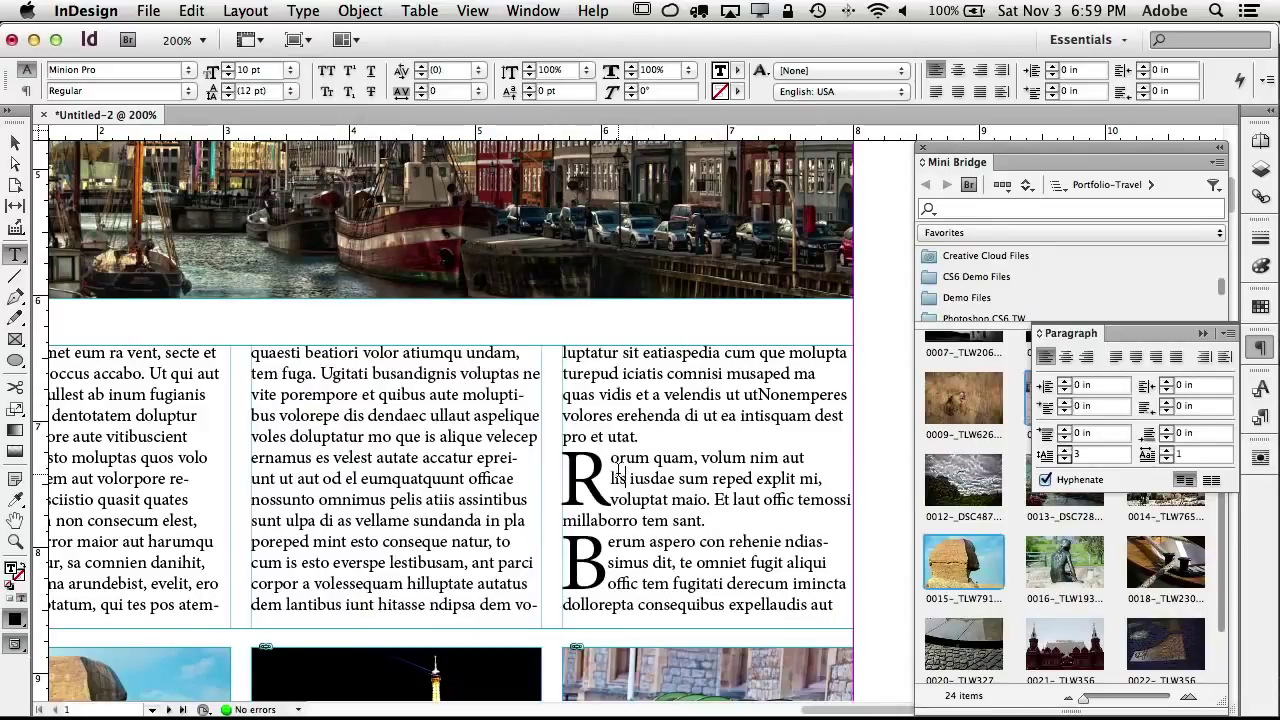
pyautogui.moveTo(621, 476); pyautogui.dragTo(668, 584)
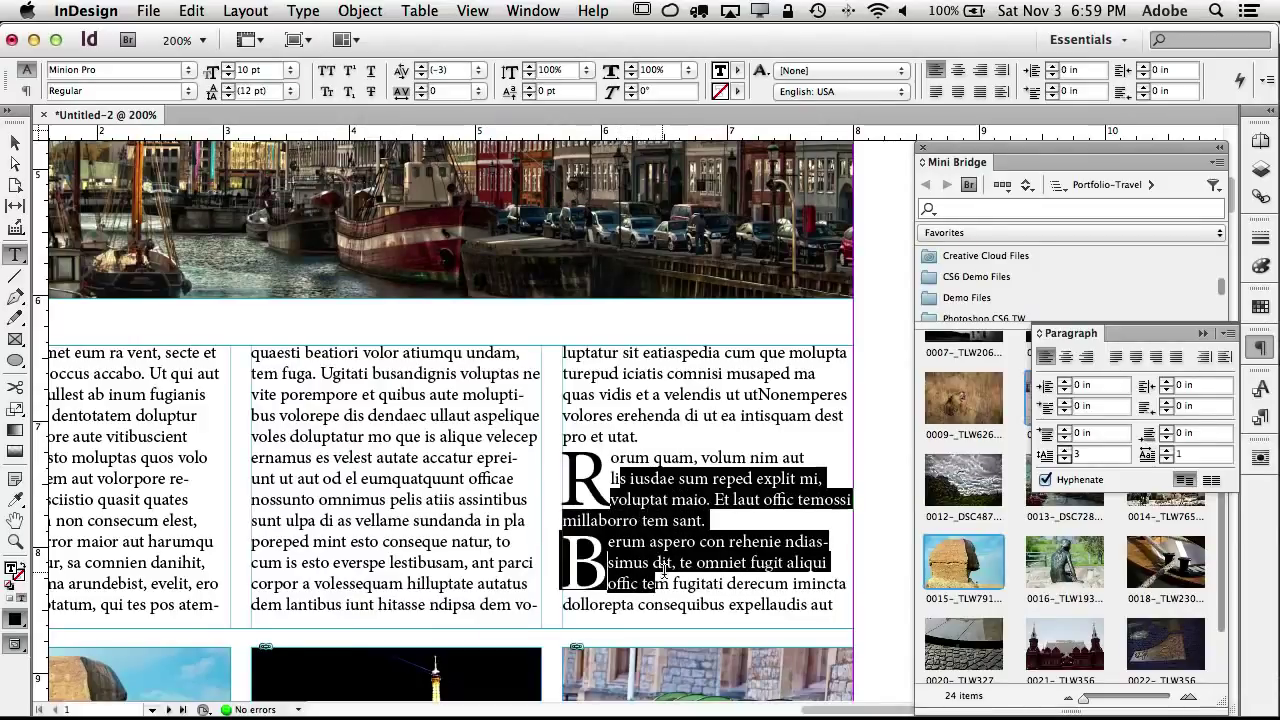
pyautogui.click(1066, 459)
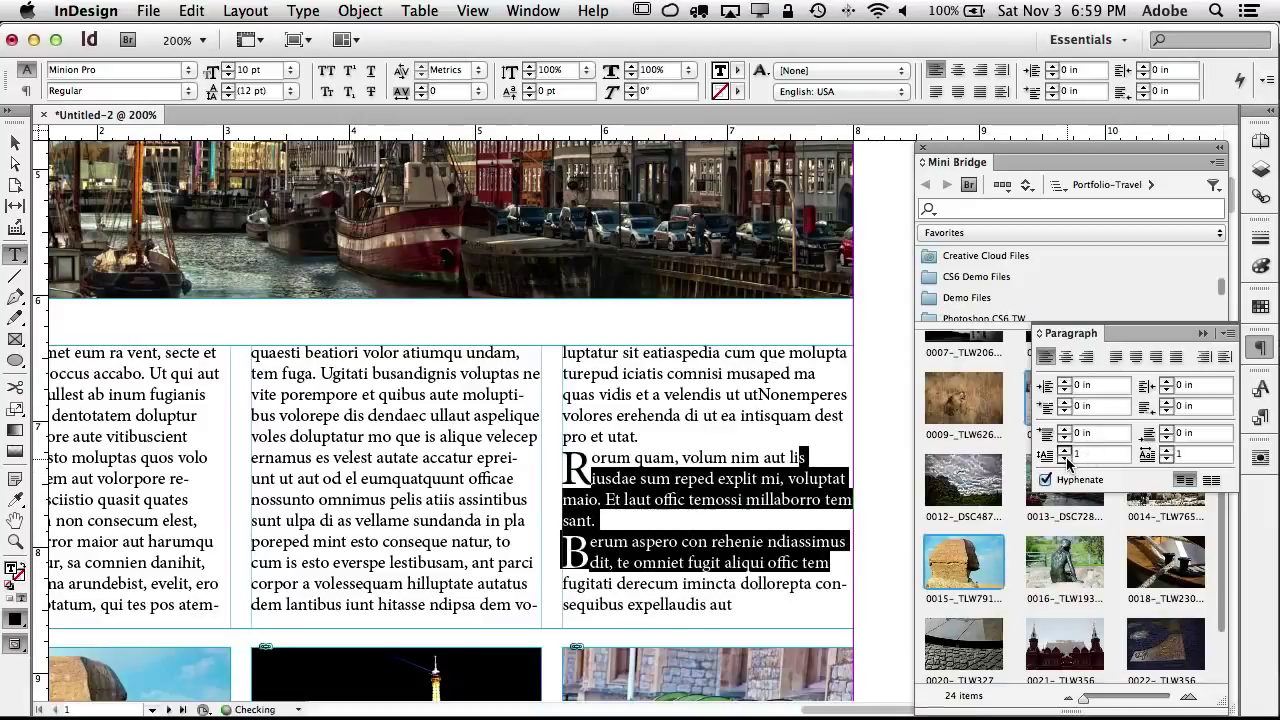
pyautogui.click(1066, 459)
pyautogui.click(1166, 459)
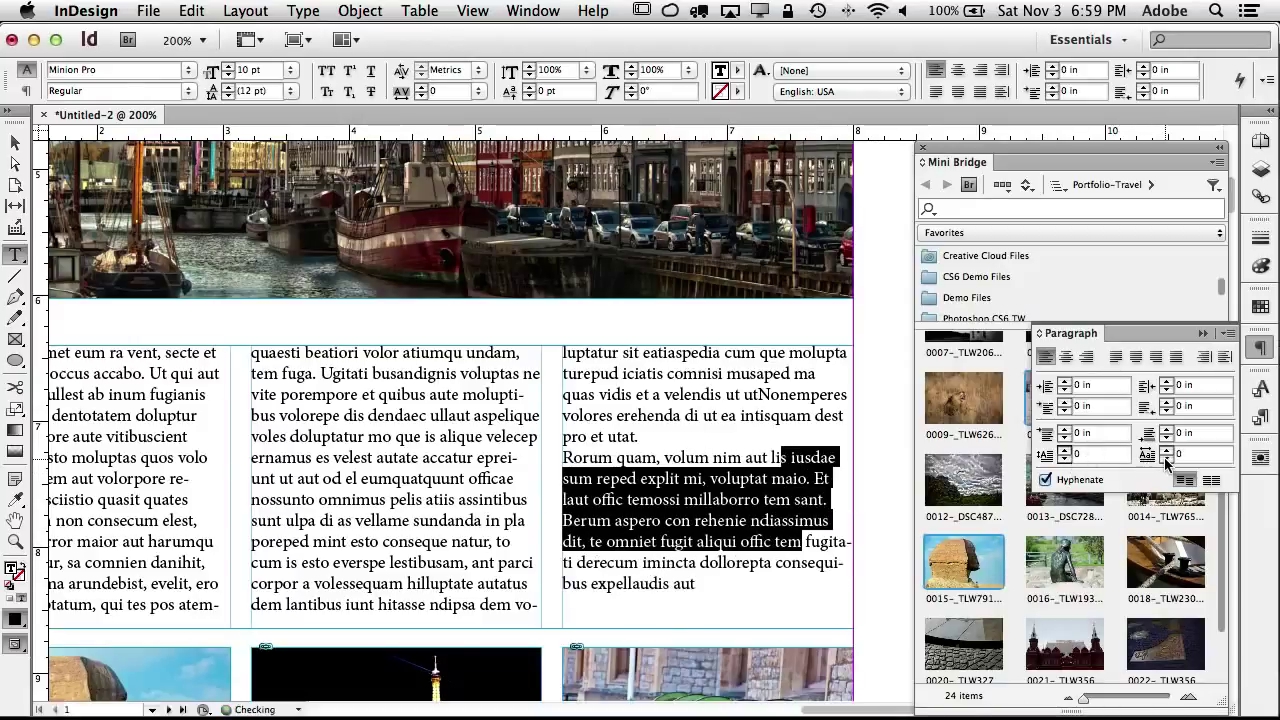
pyautogui.click(715, 582)
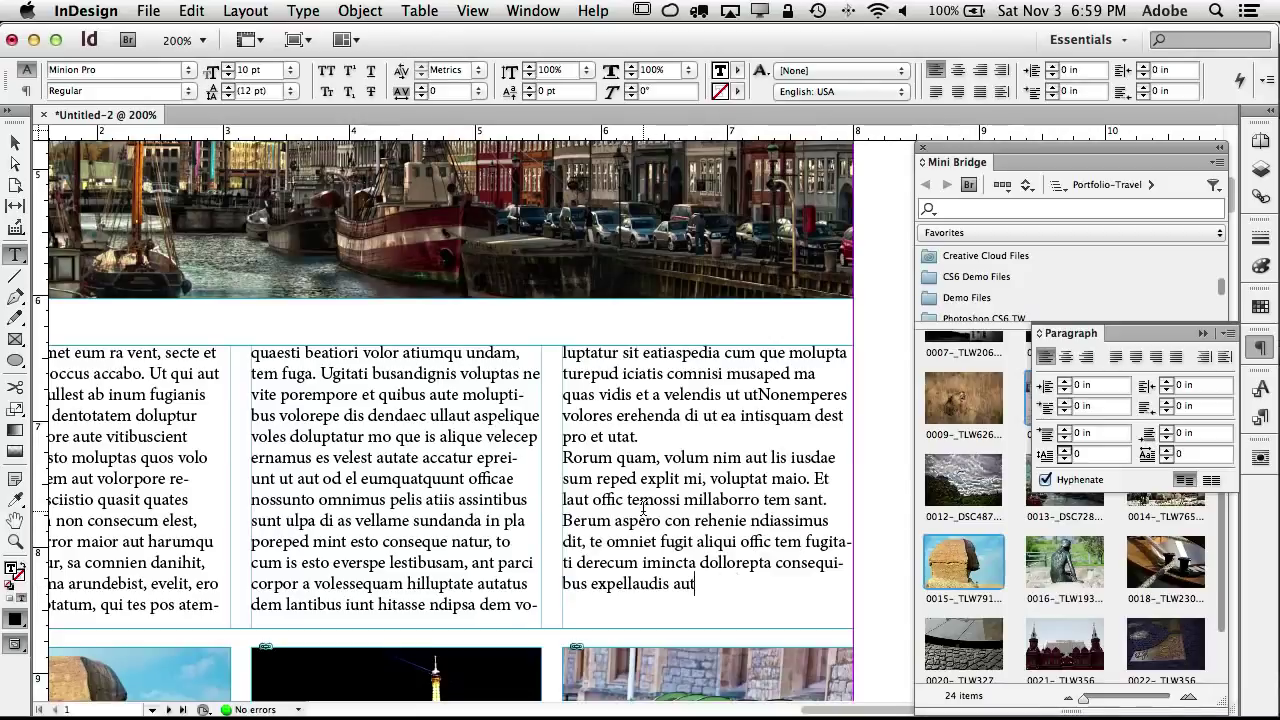
# Step: Fill the space remaining at the end of the third column with placeholder text
pyautogui.click(360, 11)
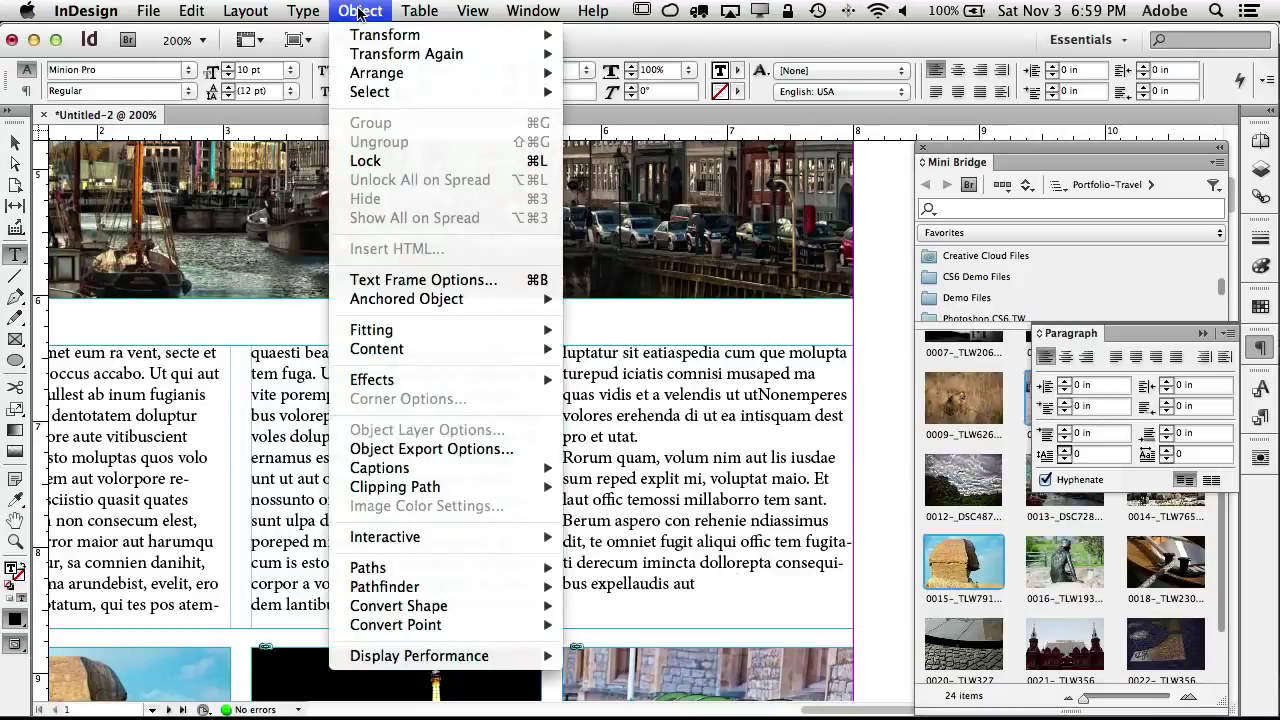
pyautogui.moveTo(320, 14)
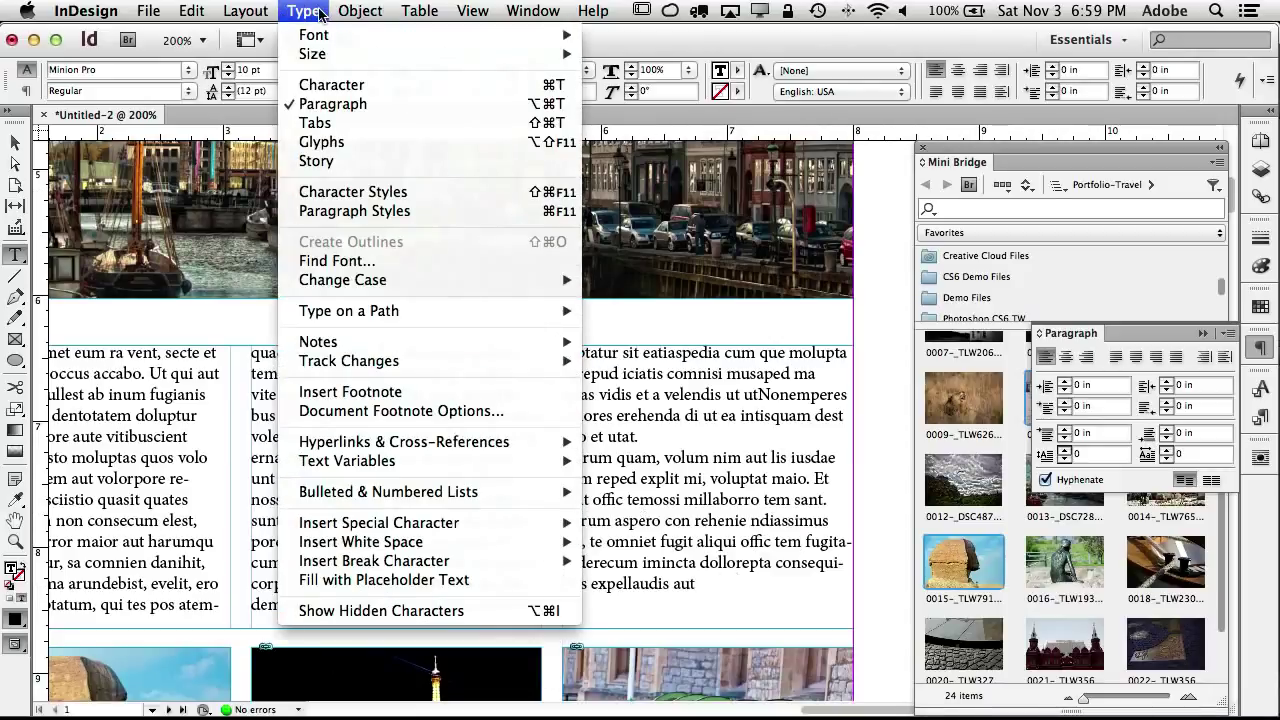
pyautogui.click(384, 580)
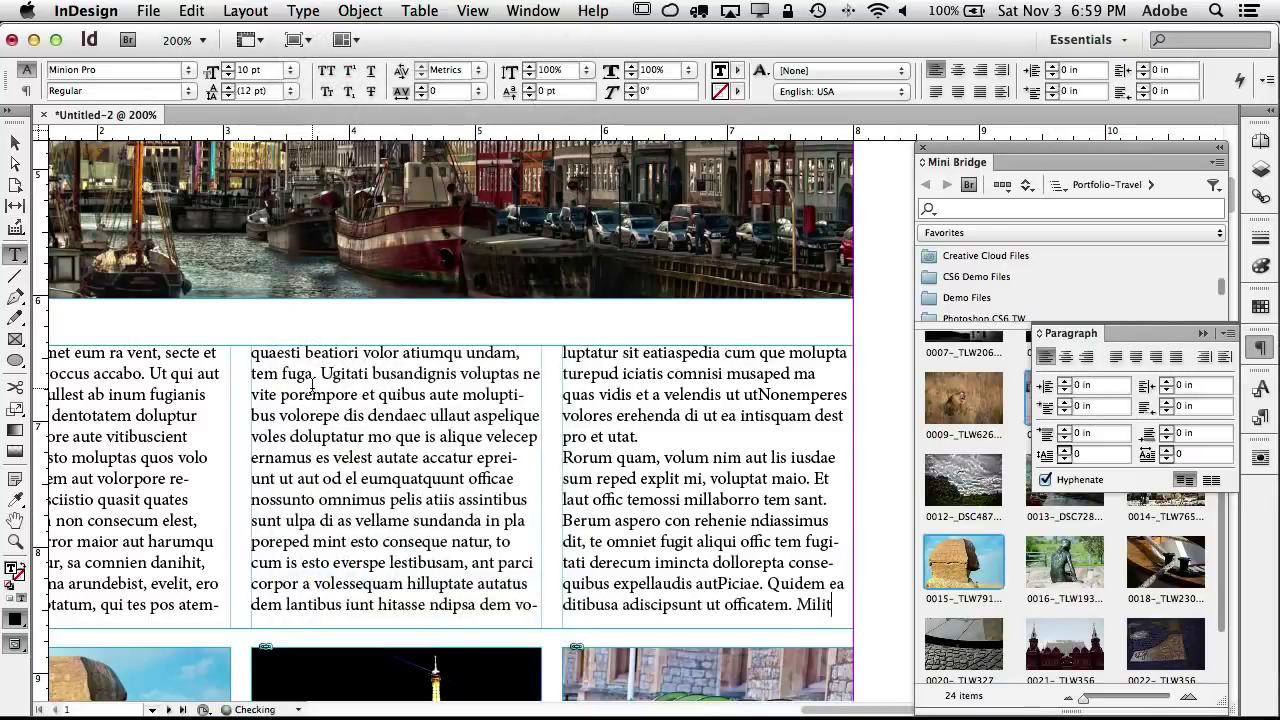
# Step: Draw a text frame about 0.34 in high between the harbor photo and the body text, and widen it to 7.25 in
pyautogui.hscroll(-5, 318, 397)
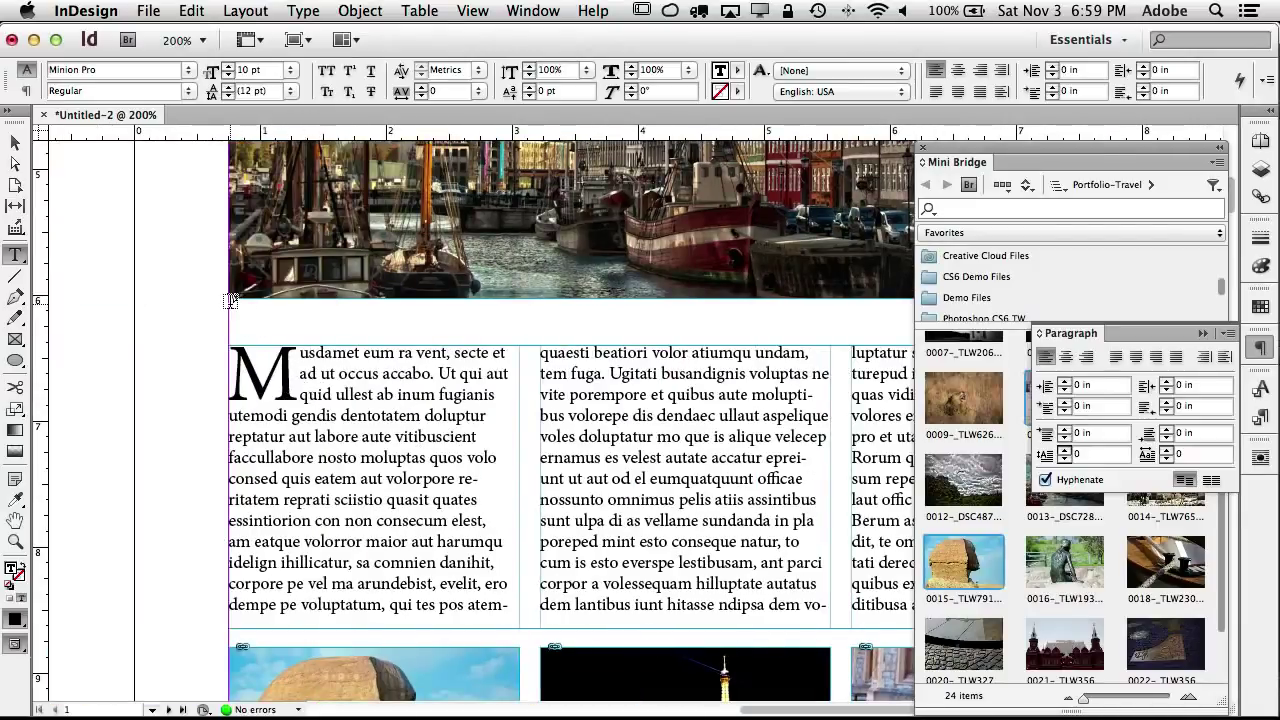
pyautogui.moveTo(230, 299); pyautogui.dragTo(1092, 346)
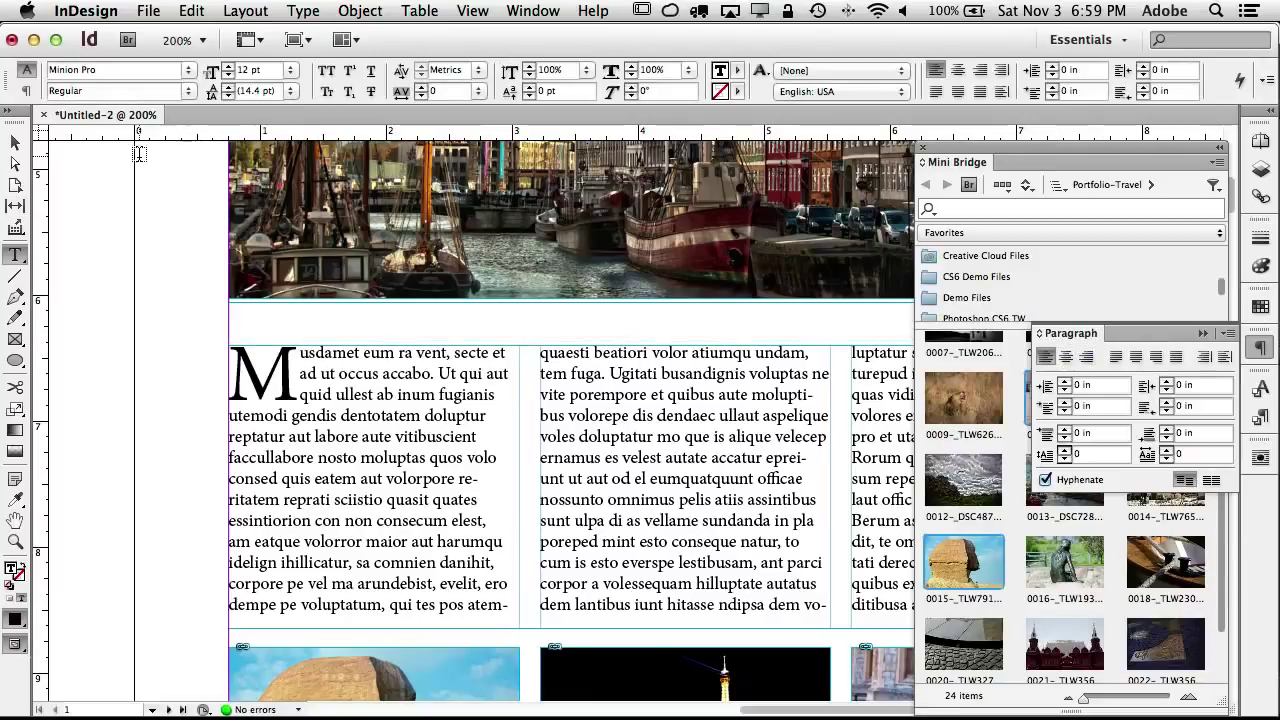
pyautogui.press('super+minus')
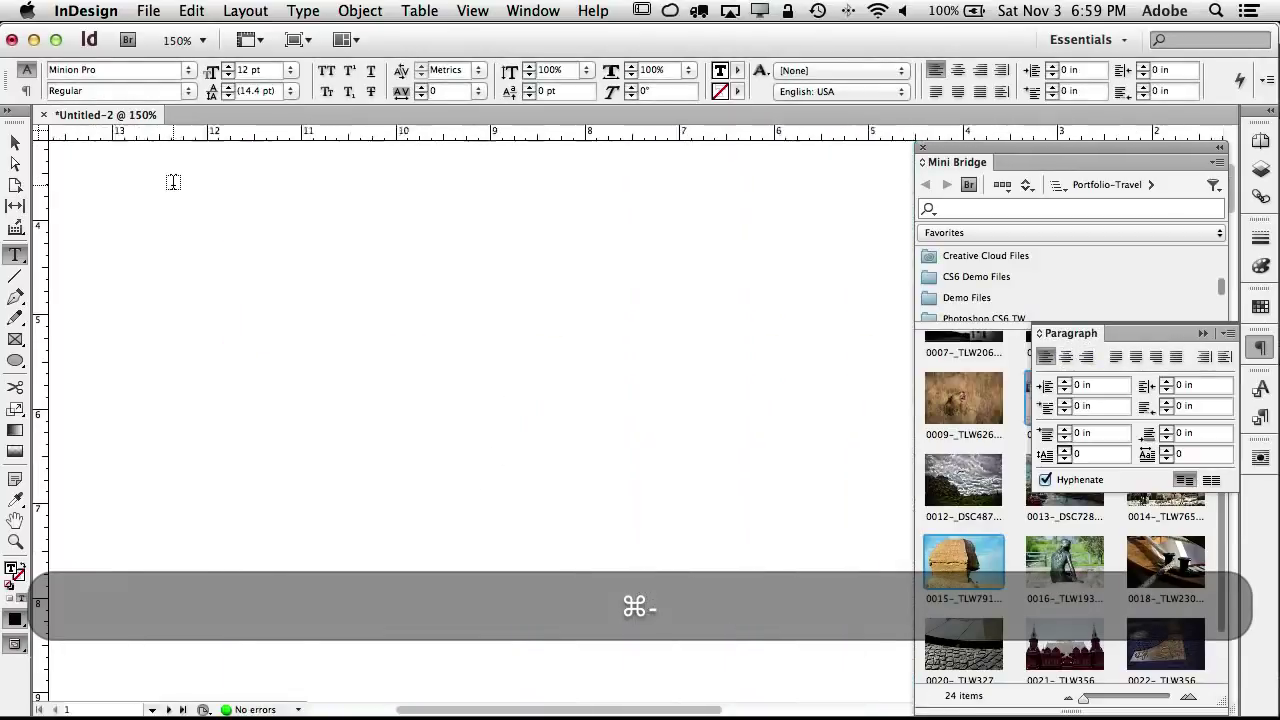
pyautogui.hscroll(15, 442, 301)
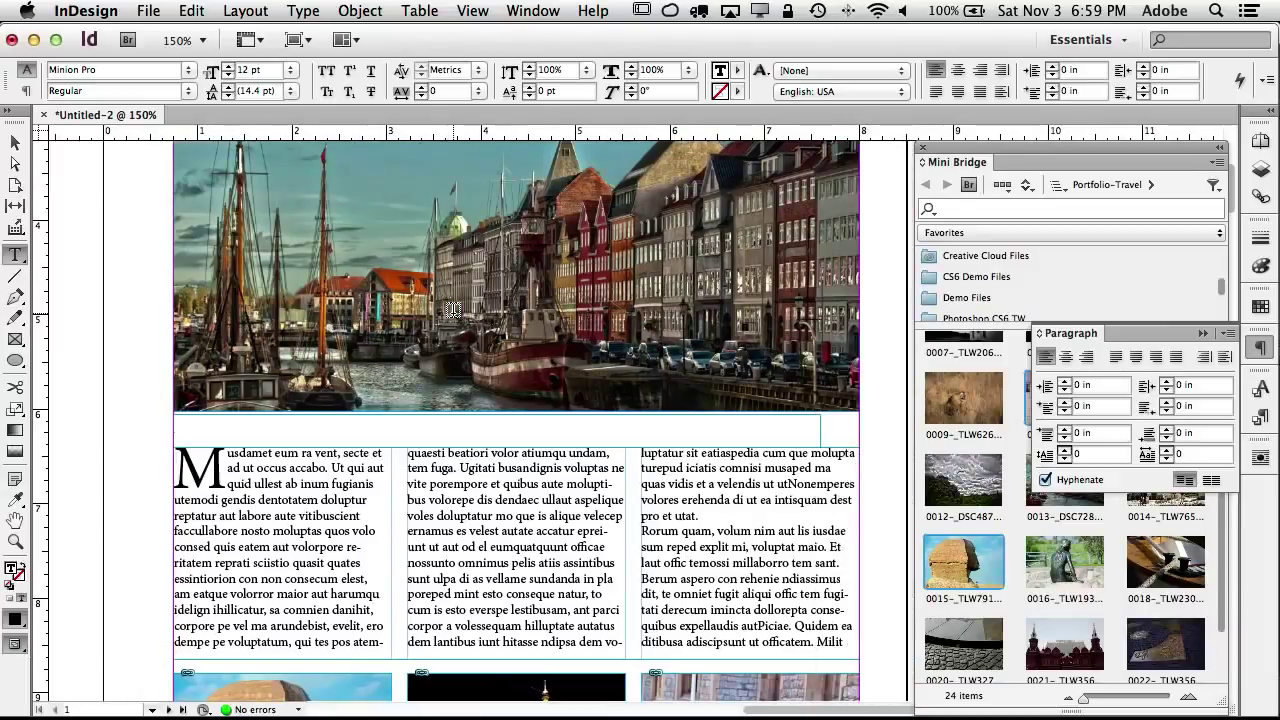
pyautogui.click(14, 143)
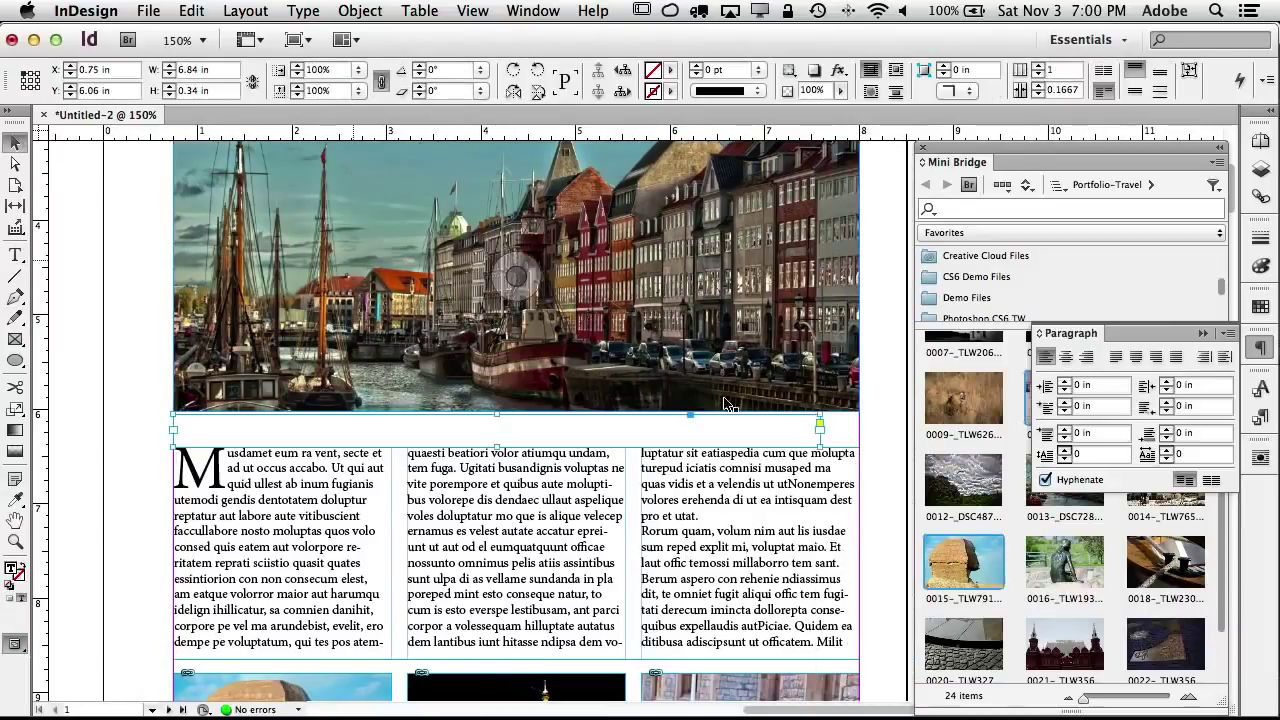
pyautogui.moveTo(818, 440); pyautogui.dragTo(859, 440)
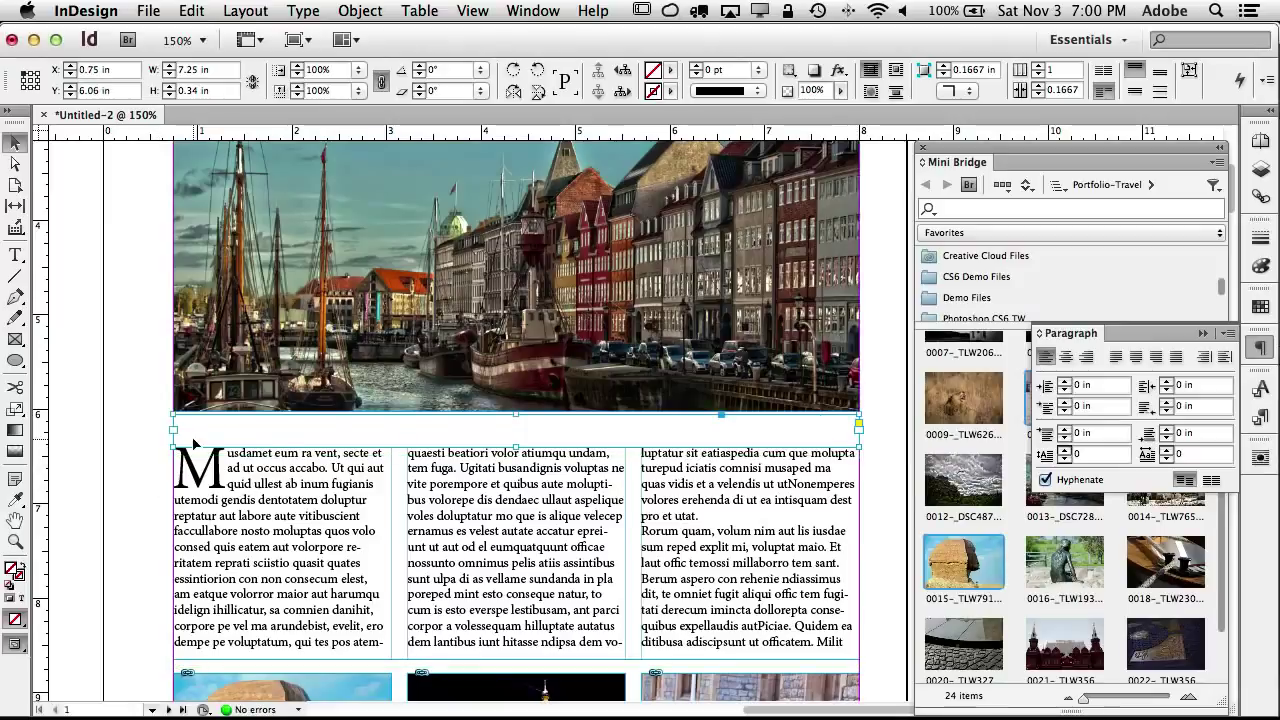
# Step: Enter the subheading "The World Is Yours. Take Advantage of It" in the frame above the body text
pyautogui.doubleClick(208, 433)
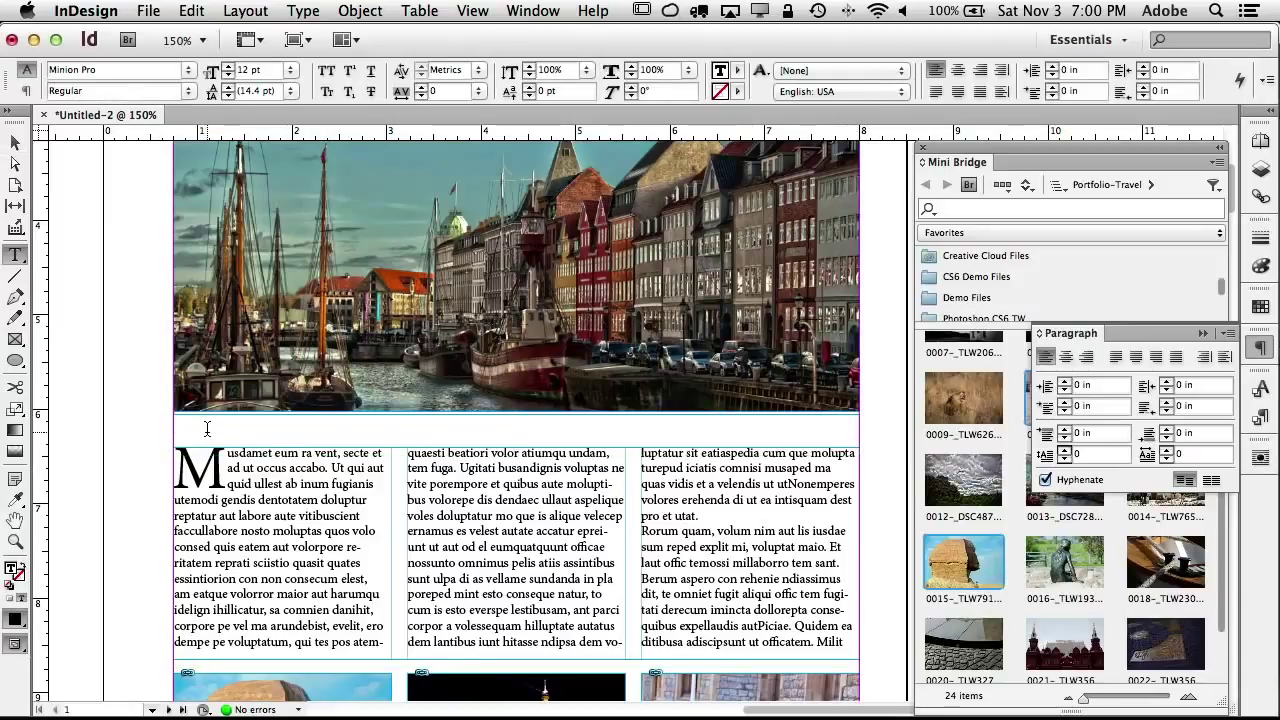
pyautogui.write('The World Is Yours!')
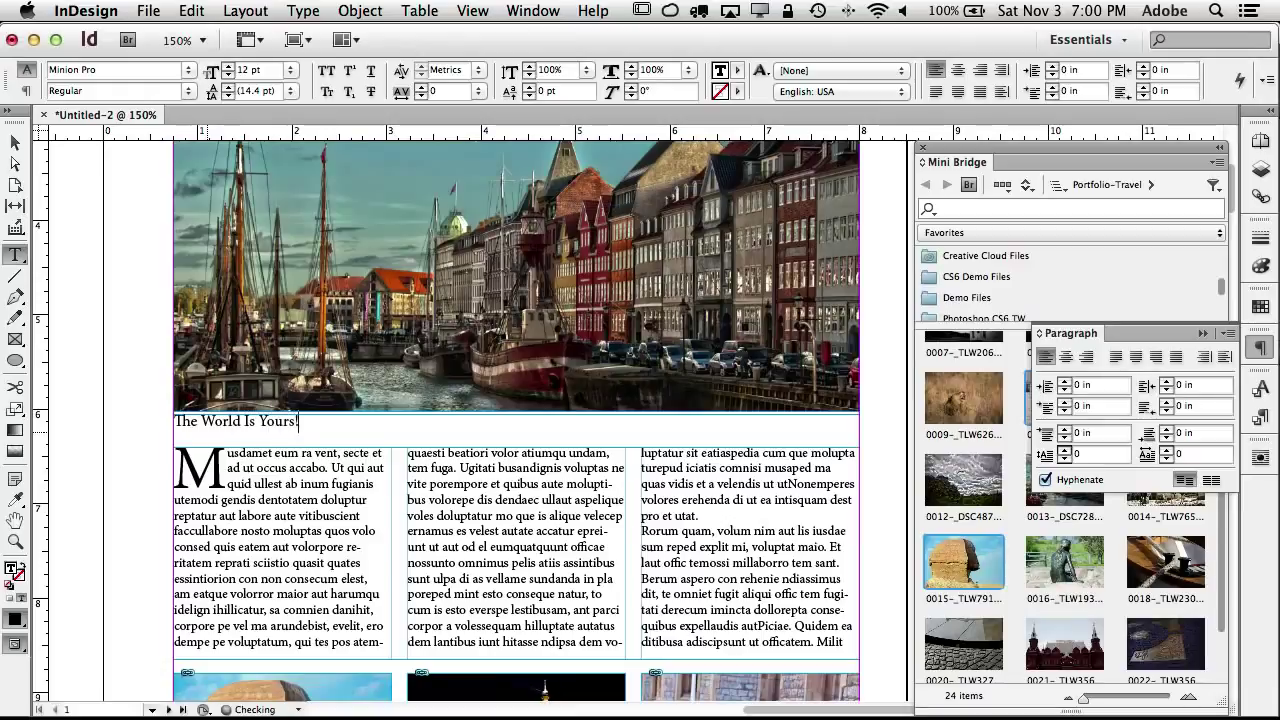
pyautogui.press('BackSpace')
pyautogui.write('. Take ')
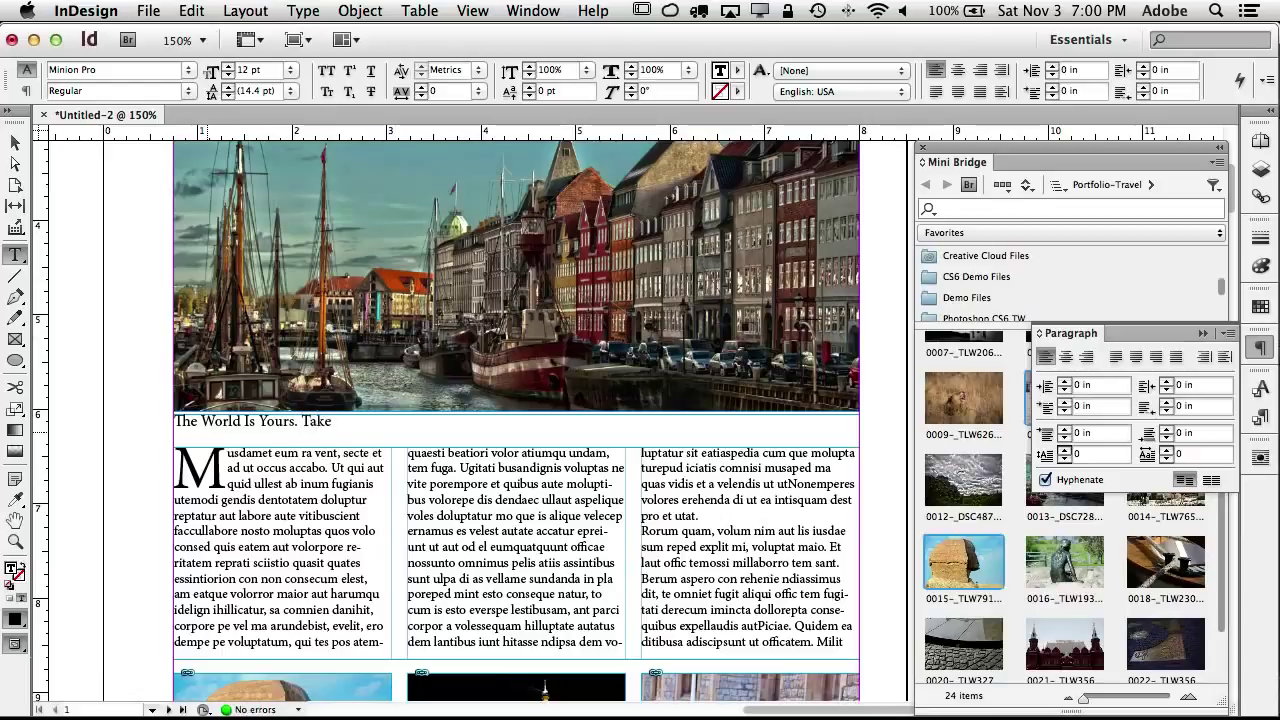
pyautogui.write('adv')
pyautogui.press('BackSpace')
pyautogui.press('BackSpace')
pyautogui.write('Advantage of It')
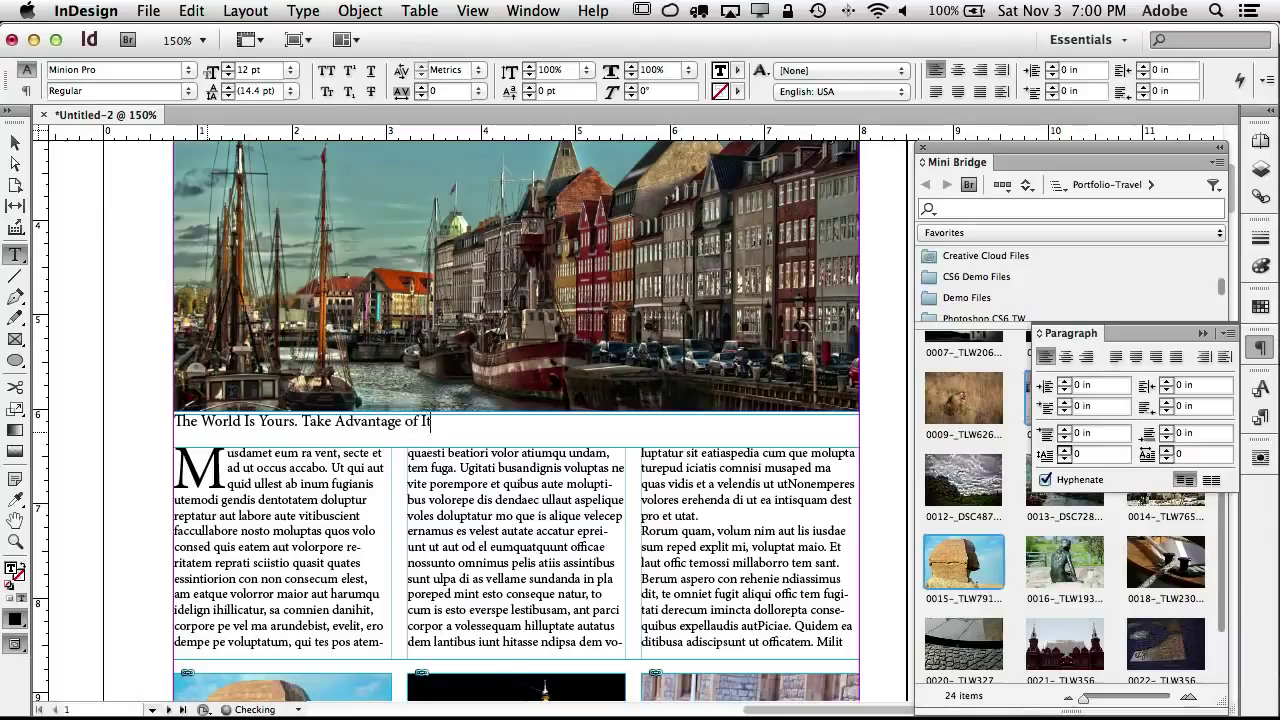
# Step: Set the subheading's font to Myriad Pro Bold
pyautogui.moveTo(443, 421); pyautogui.dragTo(154, 403)
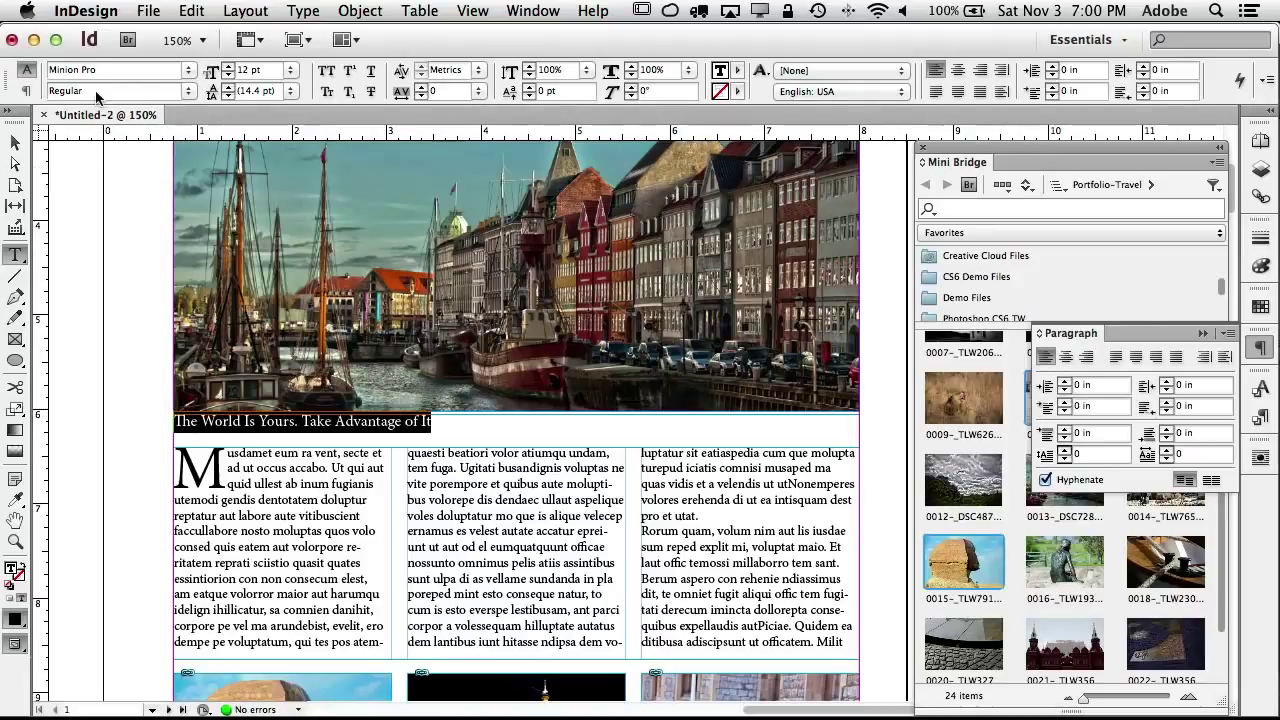
pyautogui.moveTo(104, 69); pyautogui.dragTo(9, 62)
pyautogui.press('Left')
pyautogui.press('Return')
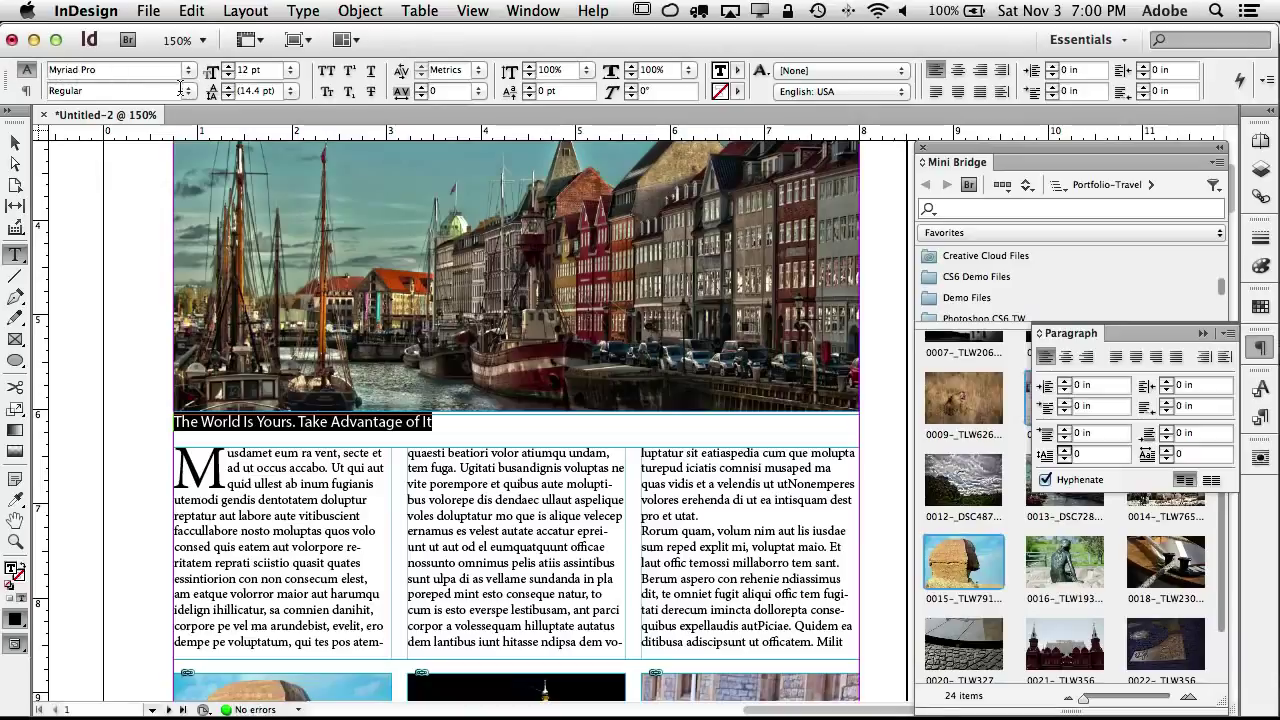
pyautogui.click(188, 91)
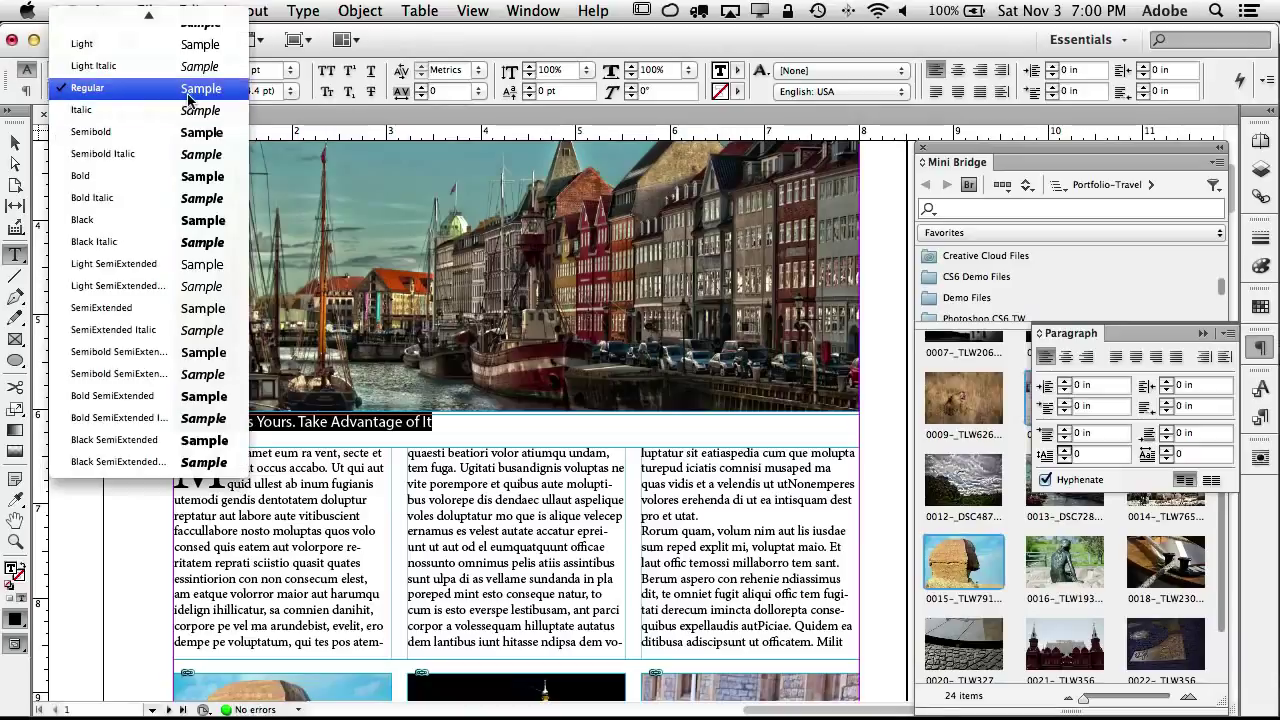
pyautogui.click(168, 177)
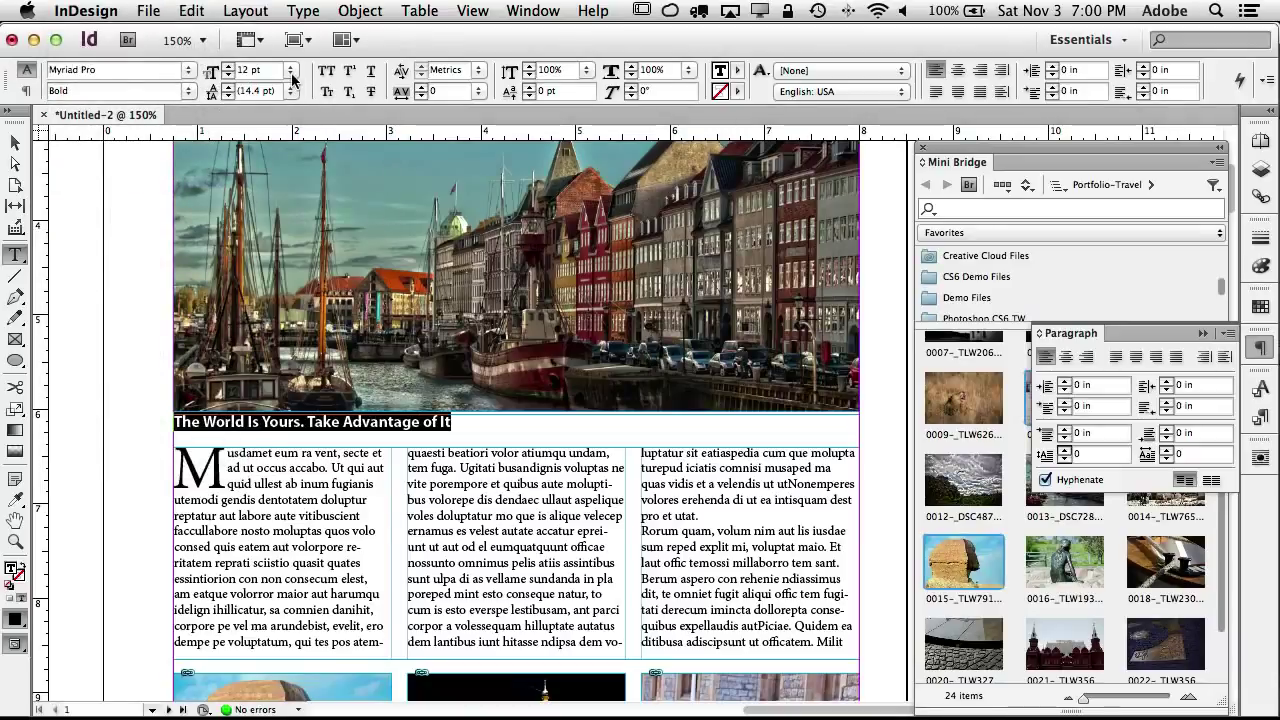
# Step: Enlarge the subheading text to 18 pt
pyautogui.click(291, 72)
pyautogui.click(269, 188)
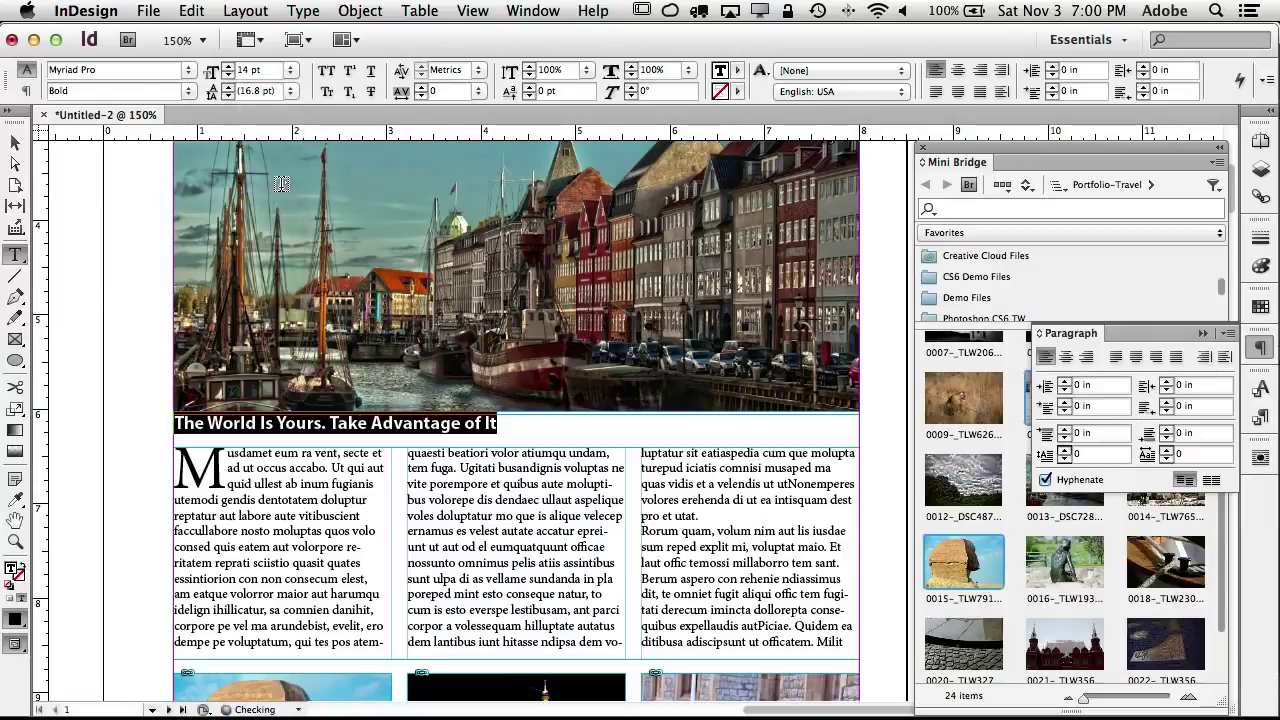
pyautogui.click(291, 72)
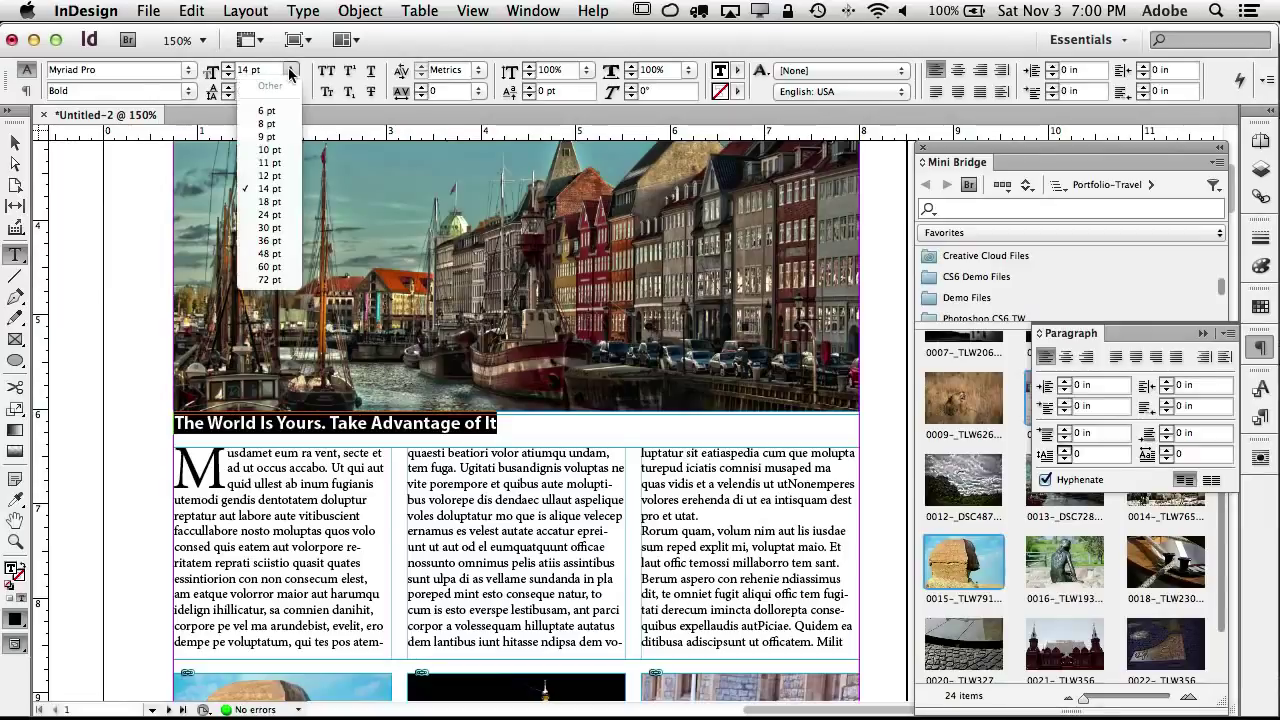
pyautogui.click(270, 201)
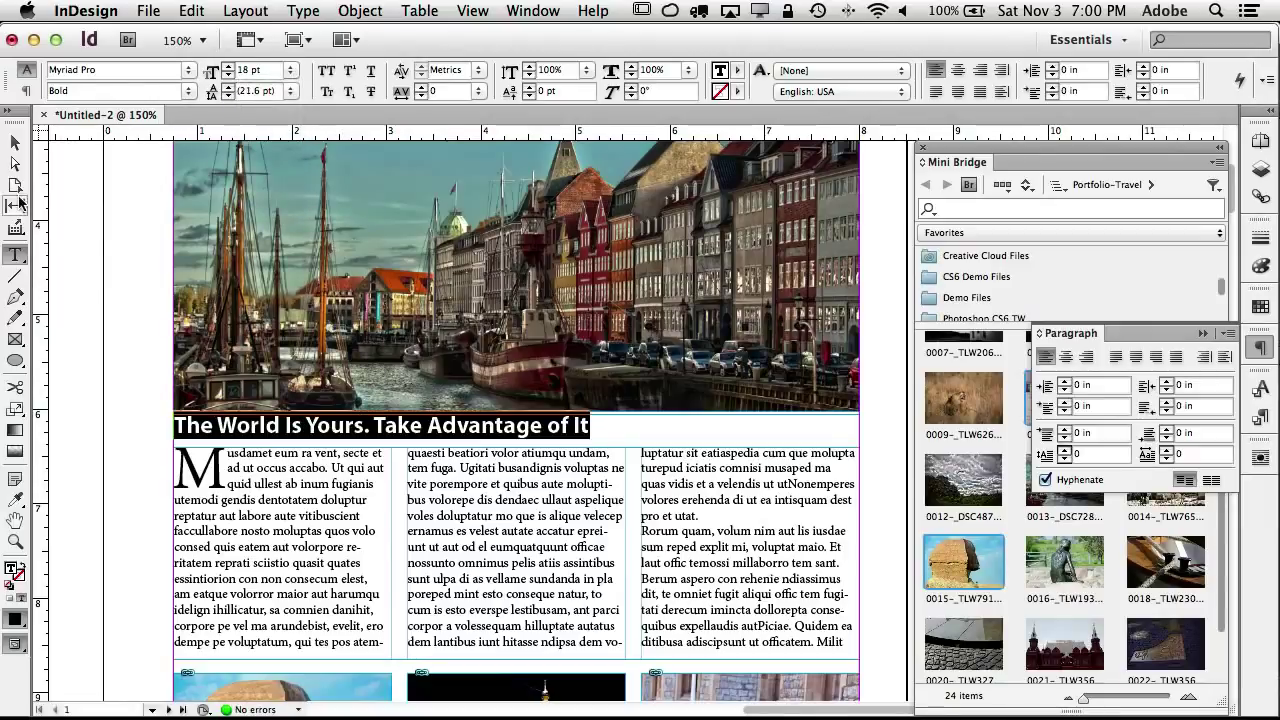
pyautogui.click(18, 146)
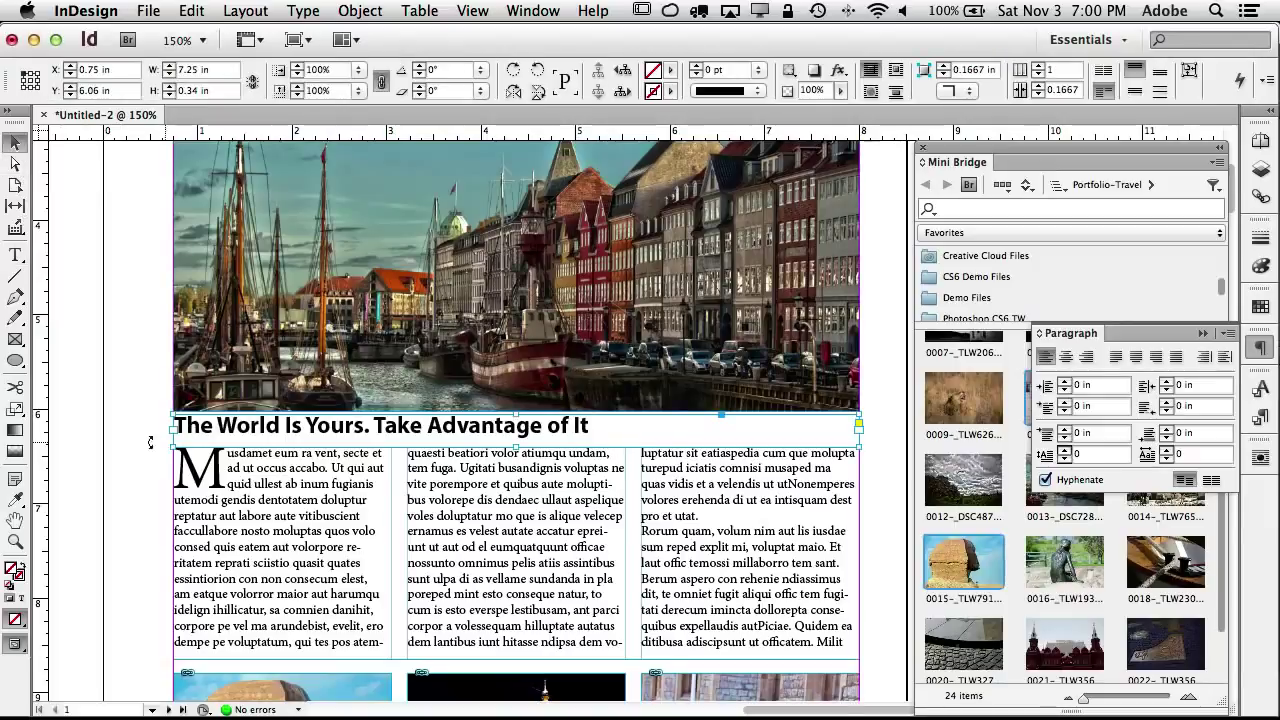
# Step: Move the "Travel" headline frame straight up to the page's top margin, at Y 0.5 in
pyautogui.press('alt+super+0')
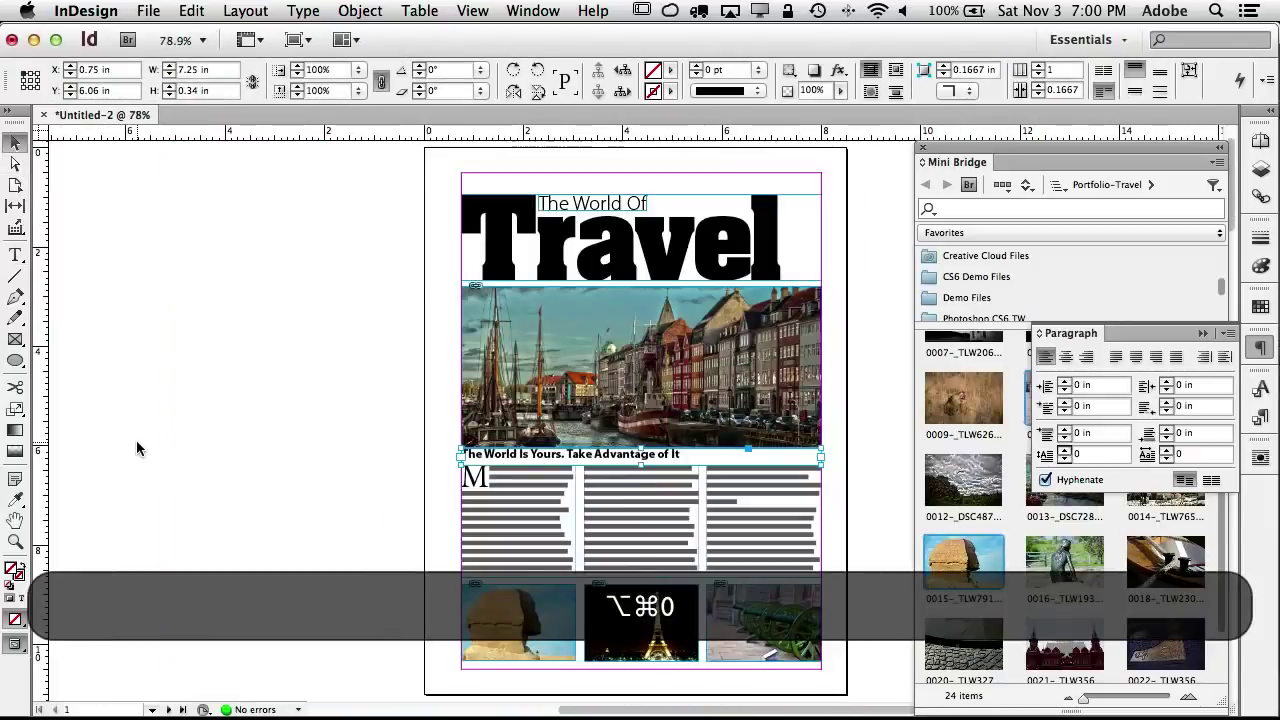
pyautogui.hscroll(2, 299, 500)
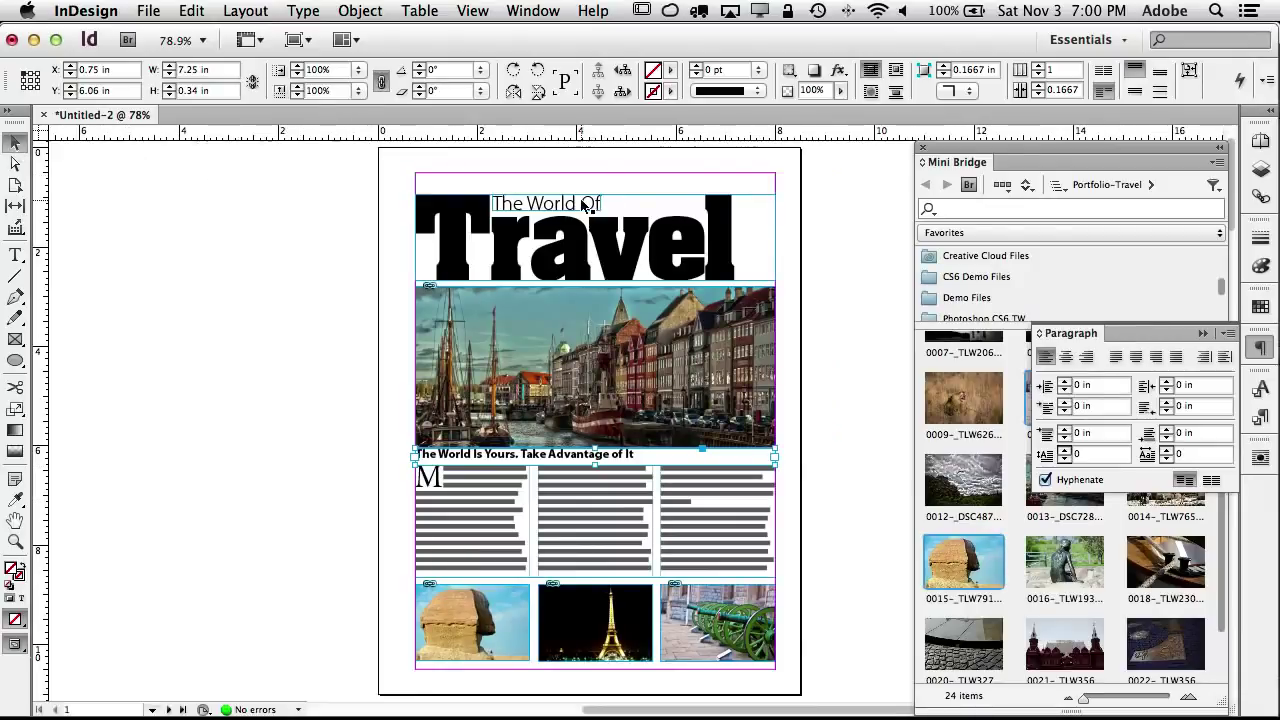
pyautogui.click(631, 236)
pyautogui.press('super+shift+a')
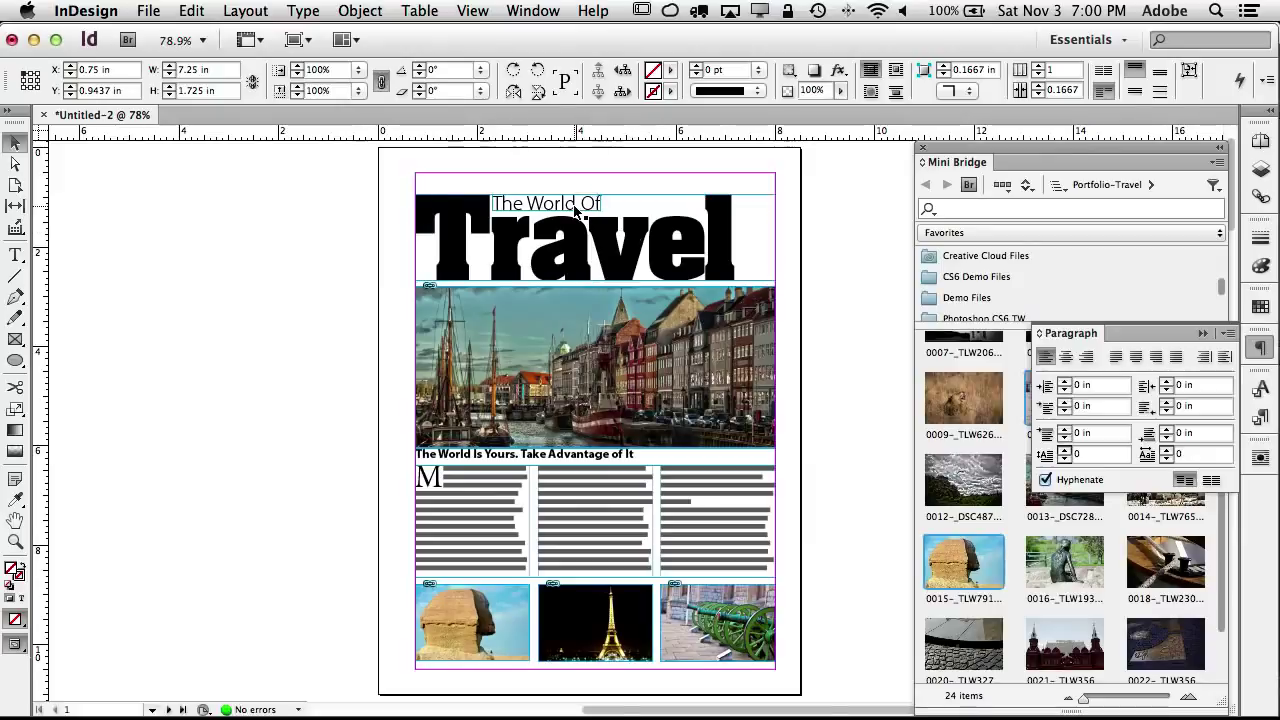
pyautogui.moveTo(609, 225); pyautogui.dragTo(588, 210)
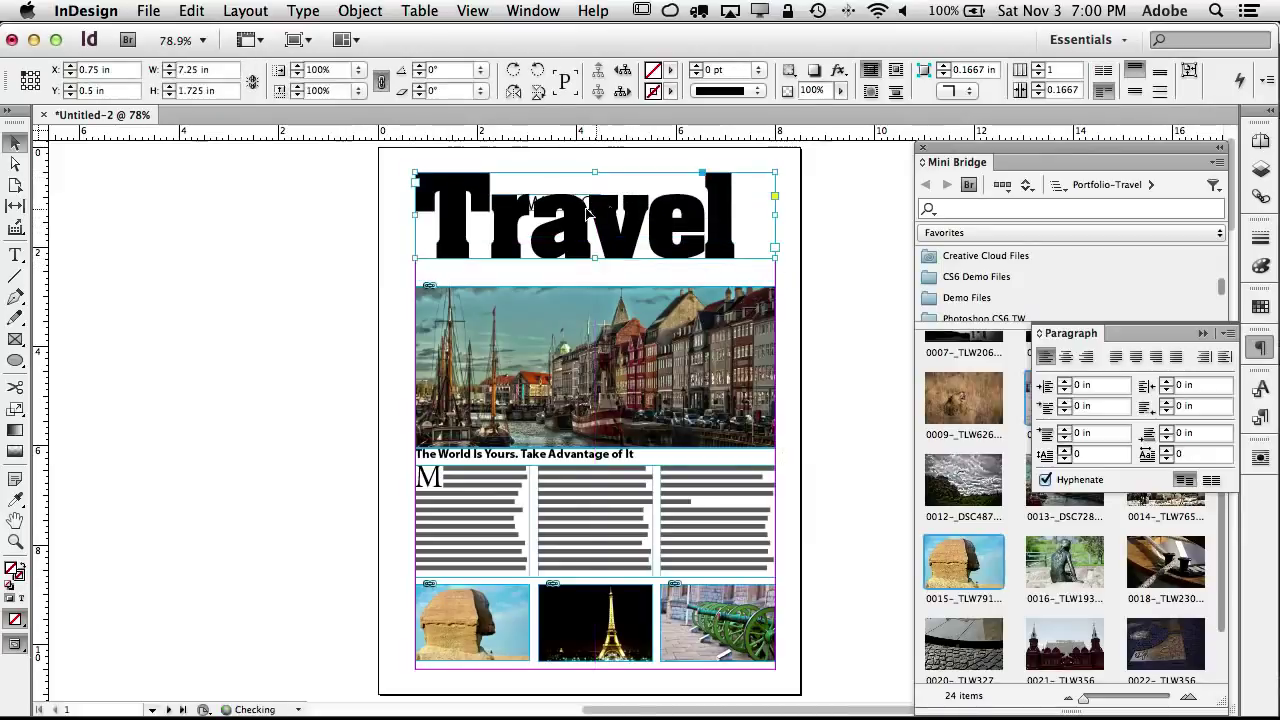
# Step: Move the "The World Of" frame straight up to about Y 0.51 in, into the gap above the lowercase letters of "Travel"
pyautogui.click(535, 205)
pyautogui.press('Up')
pyautogui.press('Up')
pyautogui.press('Up')
pyautogui.press('Up')
pyautogui.press('Up')
pyautogui.press('Up')
pyautogui.press('Up')
pyautogui.press('Up')
pyautogui.press('Up')
pyautogui.press('Up')
pyautogui.press('Up')
pyautogui.press('Up')
pyautogui.press('Up')
pyautogui.press('Up')
pyautogui.press('Up')
pyautogui.press('Up')
pyautogui.press('Up')
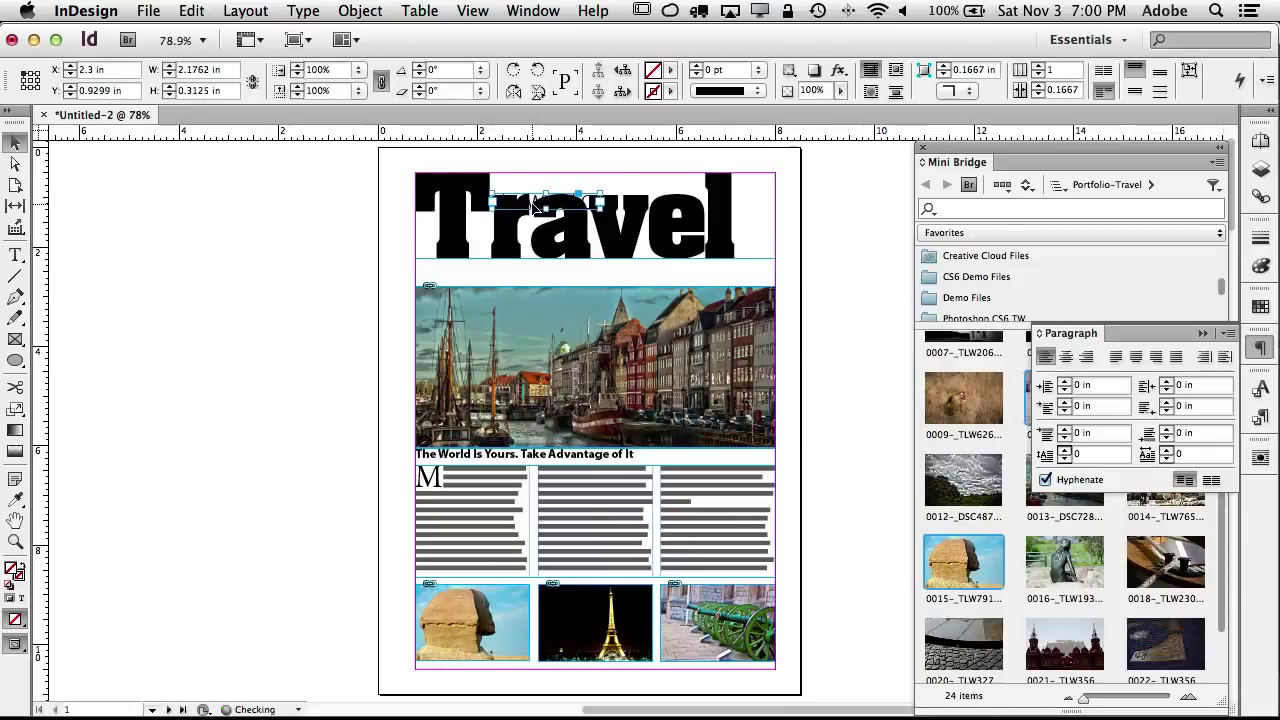
pyautogui.press('Up')
pyautogui.press('Up')
pyautogui.press('Up')
pyautogui.press('Up')
pyautogui.press('Up')
pyautogui.press('Up')
pyautogui.press('Up')
pyautogui.press('Up')
pyautogui.press('Up')
pyautogui.press('Up')
pyautogui.press('Up')
pyautogui.press('Up')
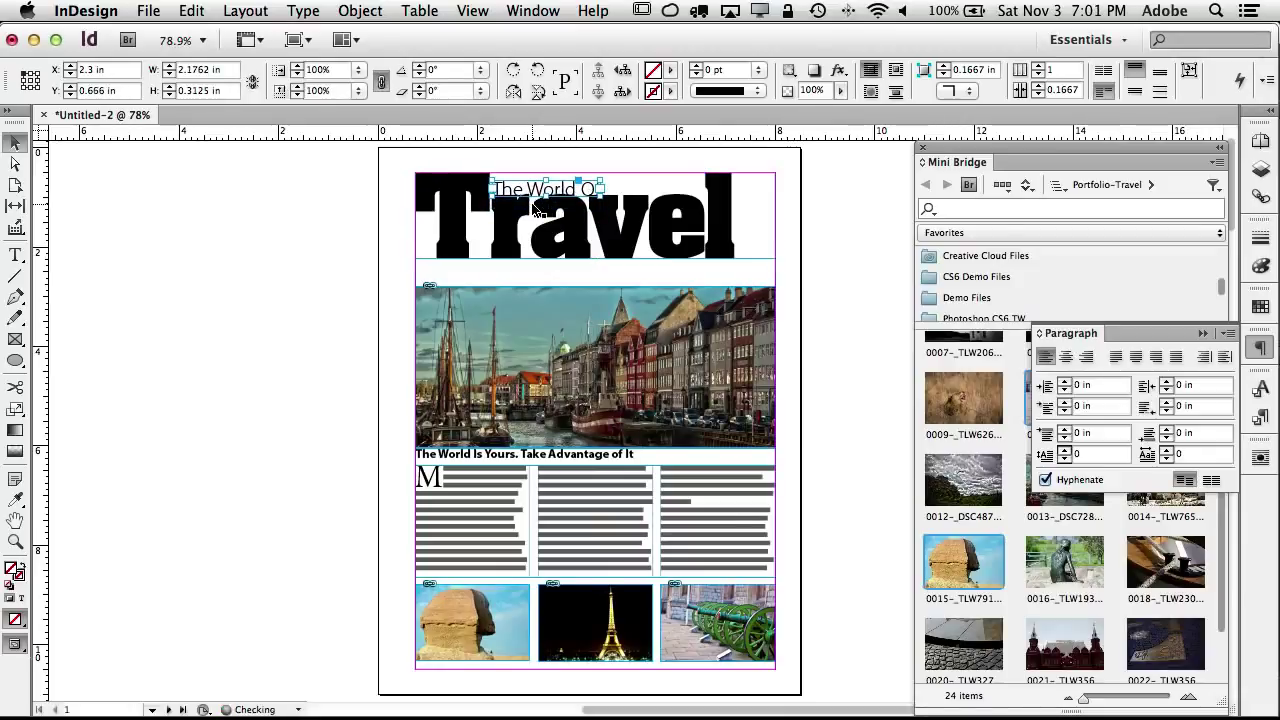
pyautogui.press('Up')
pyautogui.press('Up')
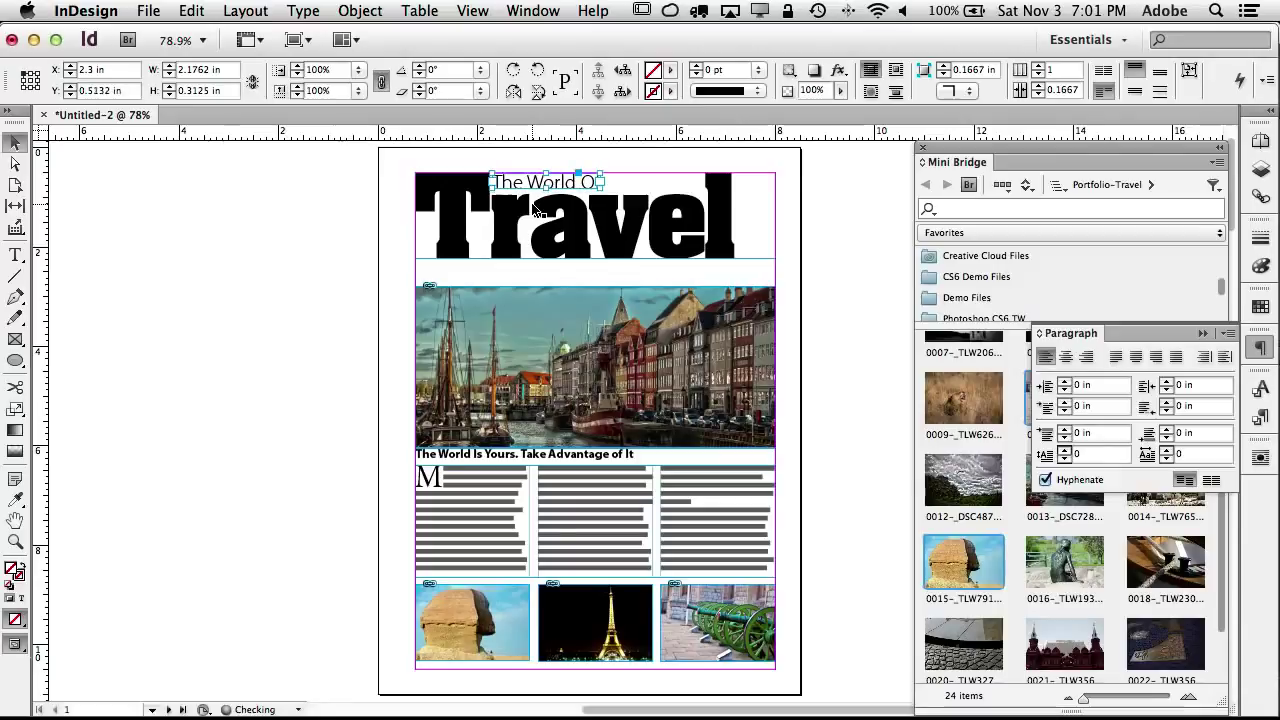
# Step: Move the harbor photo straight up to Y 2.425 in, just below the "Travel" headline
pyautogui.click(597, 304)
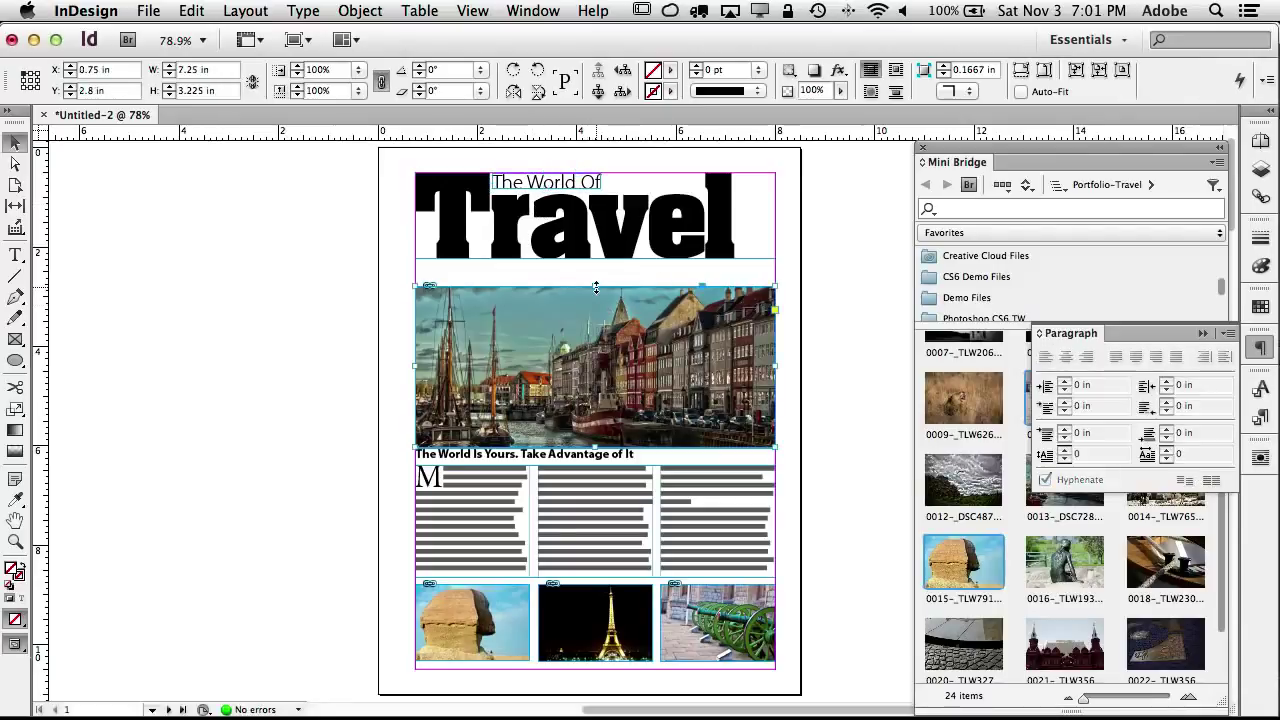
pyautogui.press('Up')
pyautogui.press('Up')
pyautogui.press('Up')
pyautogui.press('Up')
pyautogui.press('Up')
pyautogui.press('Up')
pyautogui.press('Up')
pyautogui.press('Up')
pyautogui.press('Up')
pyautogui.press('Up')
pyautogui.press('Up')
pyautogui.press('Up')
pyautogui.press('Up')
pyautogui.press('Up')
pyautogui.press('Up')
pyautogui.press('Up')
pyautogui.press('Up')
pyautogui.press('Up')
pyautogui.press('Up')
pyautogui.press('Up')
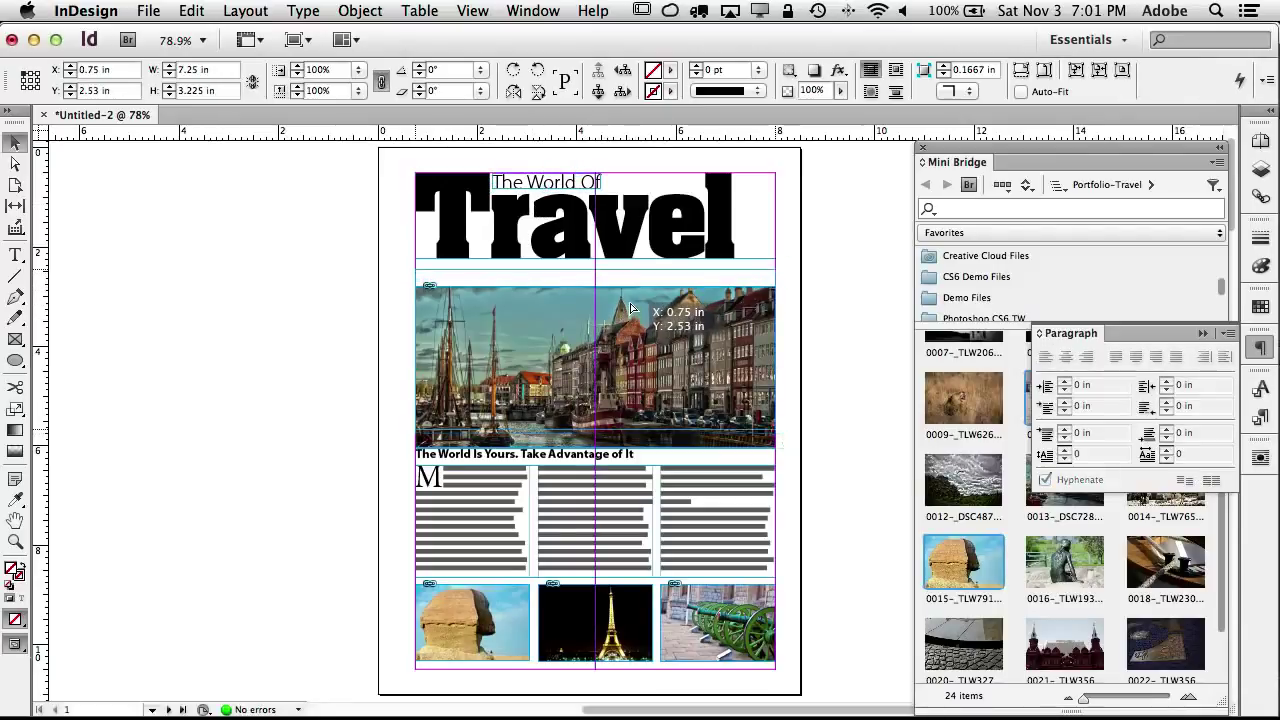
# Step: Nudge the subheading frame up to about Y 5.91 in, between the harbor photo and the body text
pyautogui.click(600, 452)
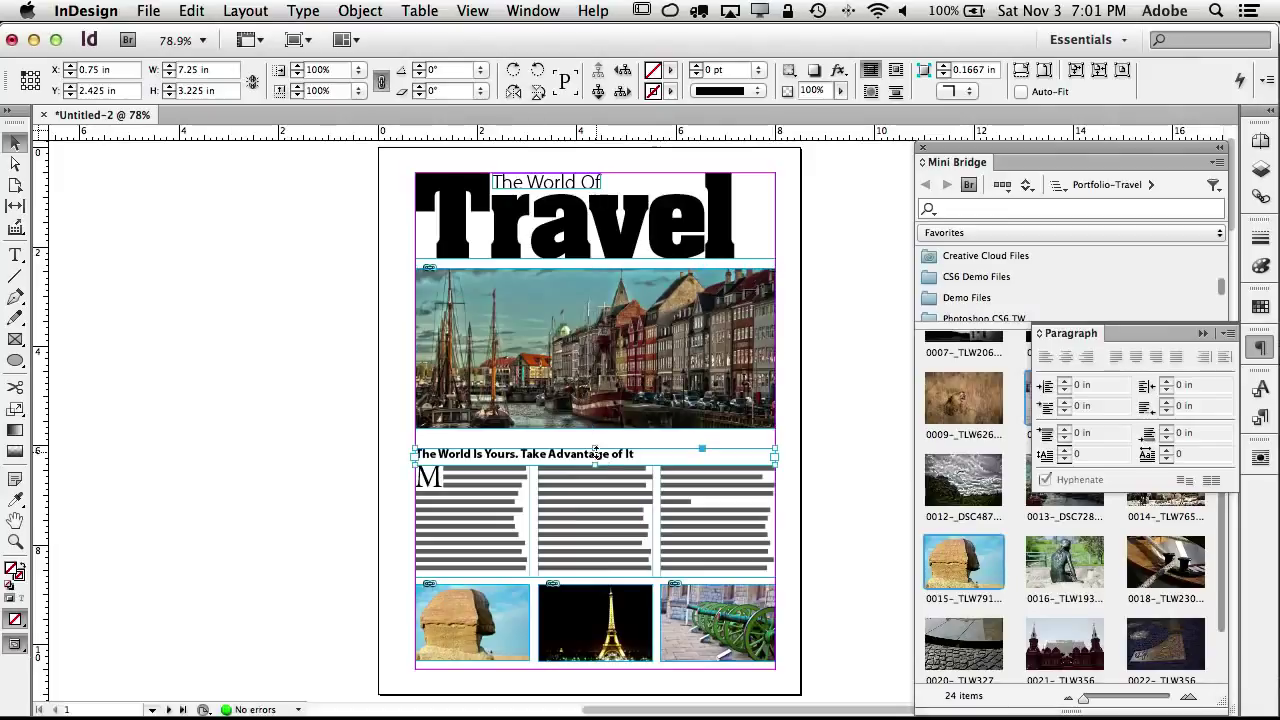
pyautogui.press('Up')
pyautogui.press('Up')
pyautogui.press('Up')
pyautogui.press('Up')
pyautogui.press('Up')
pyautogui.press('Up')
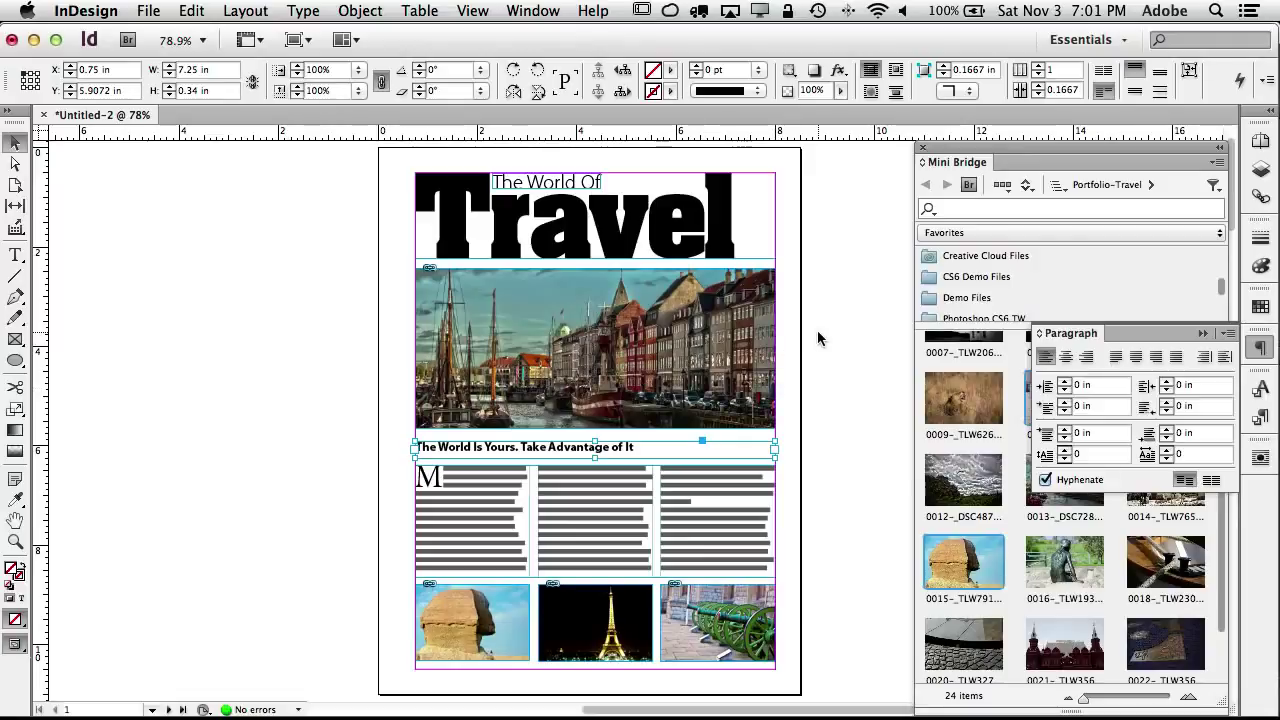
pyautogui.scroll(-10, 817, 338)
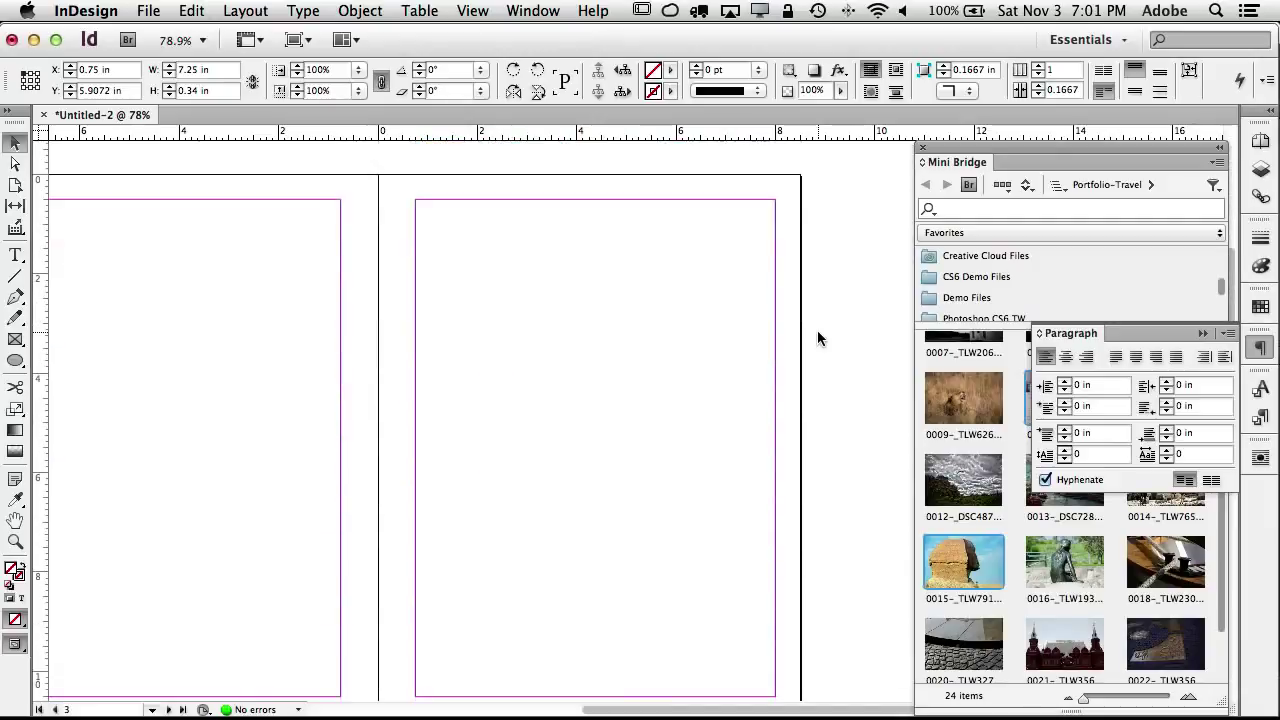
pyautogui.scroll(3, 817, 338)
pyautogui.scroll(8, 817, 338)
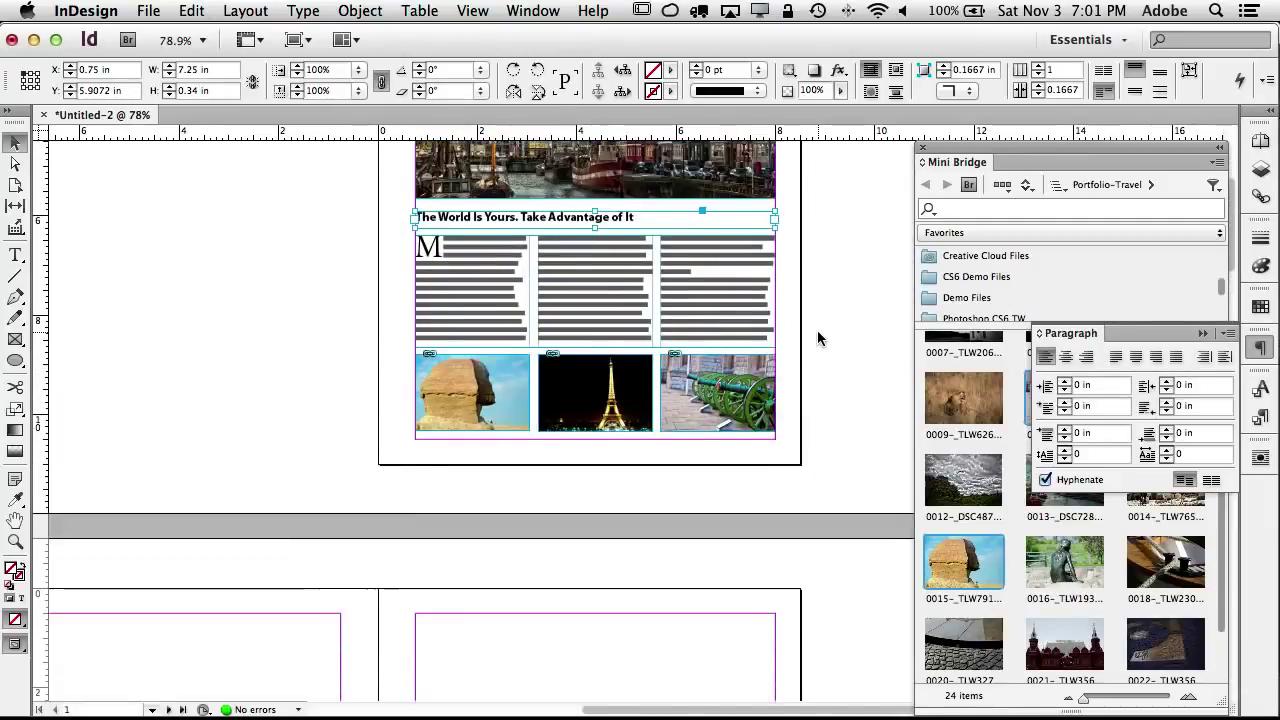
pyautogui.scroll(2, 817, 338)
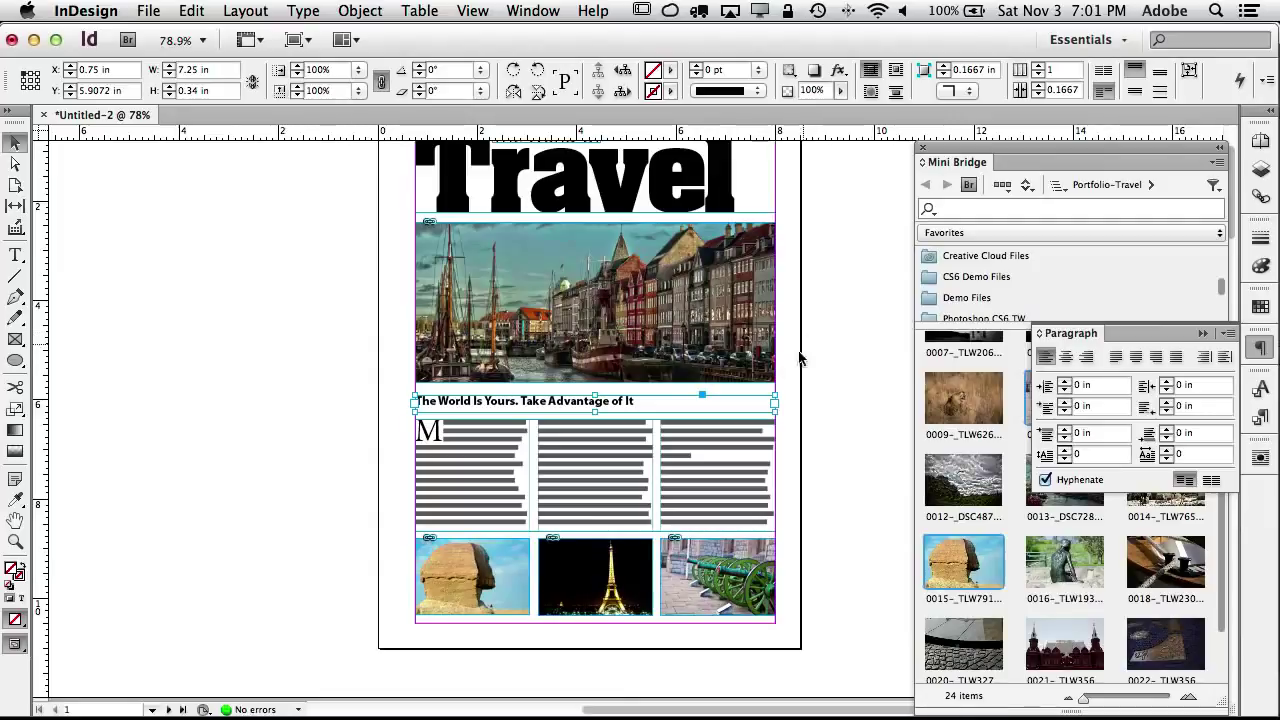
pyautogui.doubleClick(616, 406)
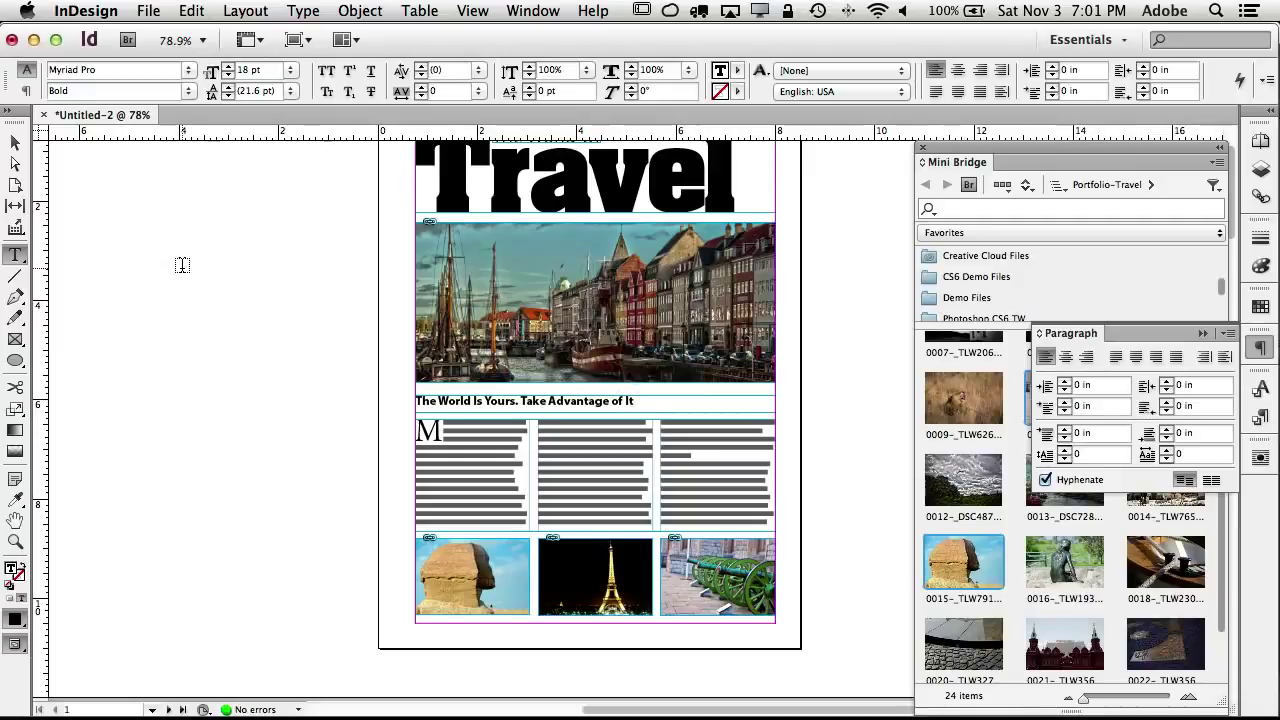
pyautogui.click(15, 144)
pyautogui.scroll(-5, 277, 391)
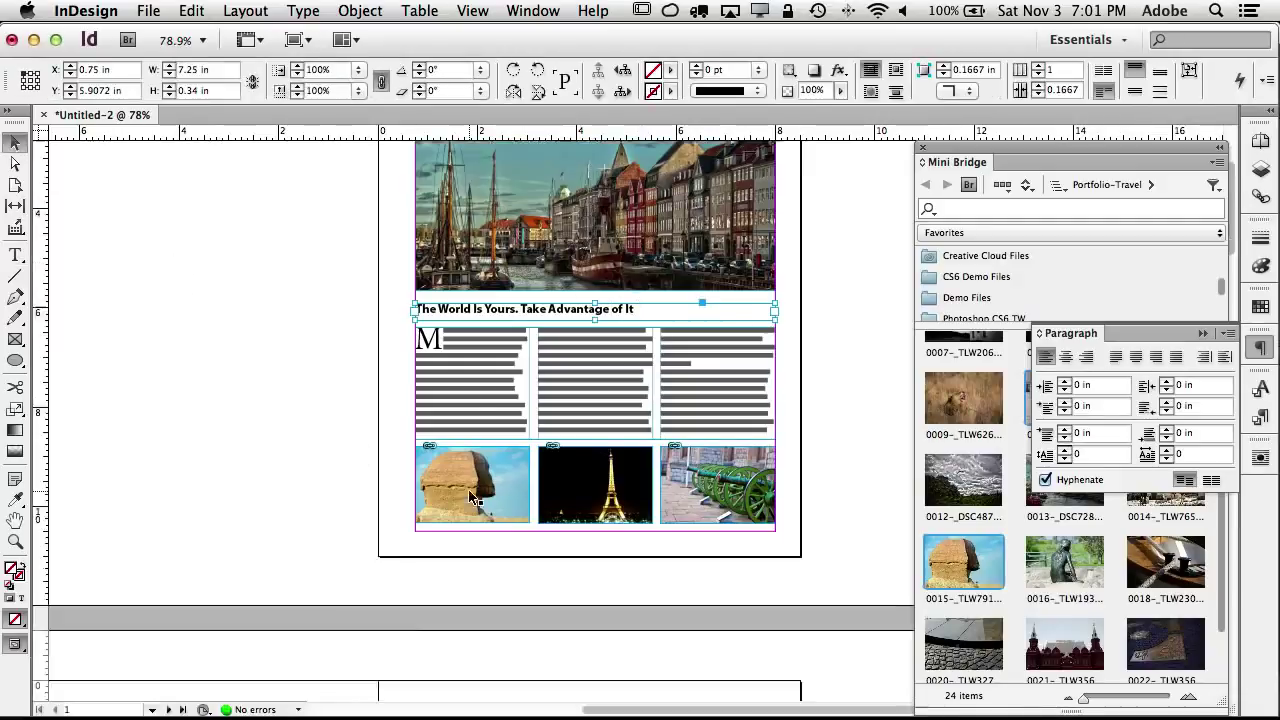
pyautogui.scroll(4, 666, 386)
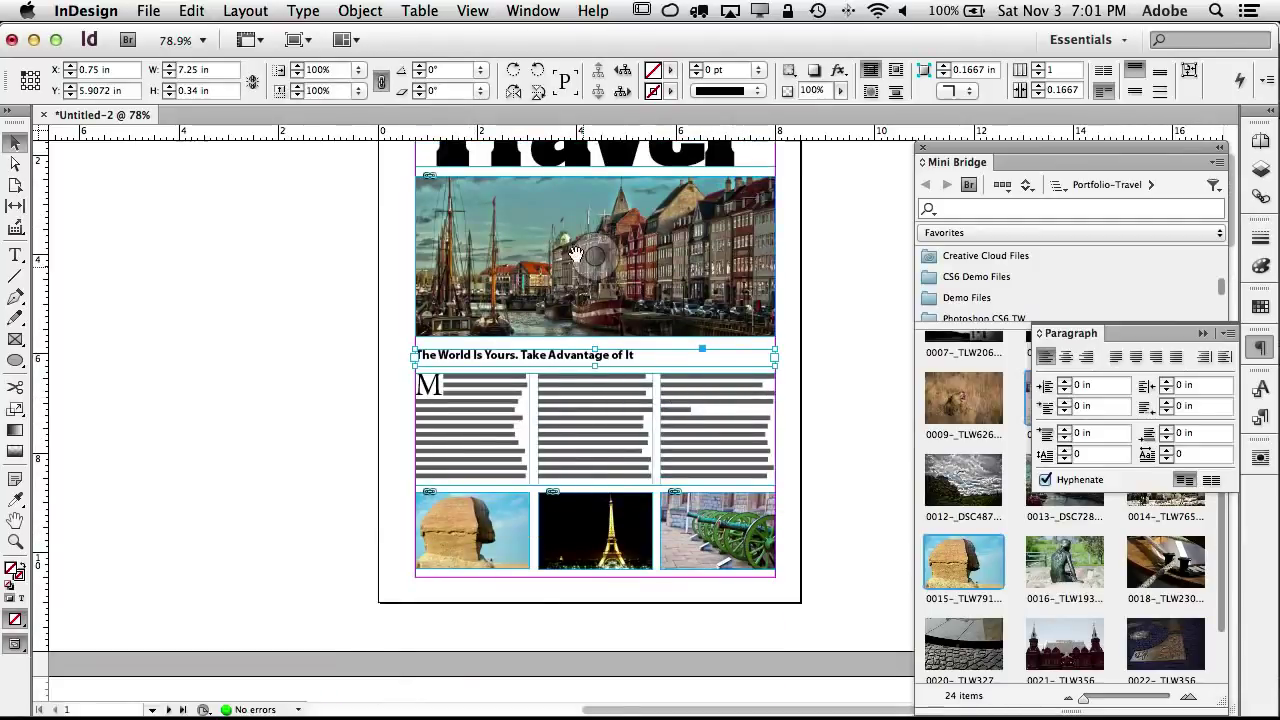
# Step: Show the link information for the placed cannon photo and open its original file in Photoshop
pyautogui.click(748, 556)
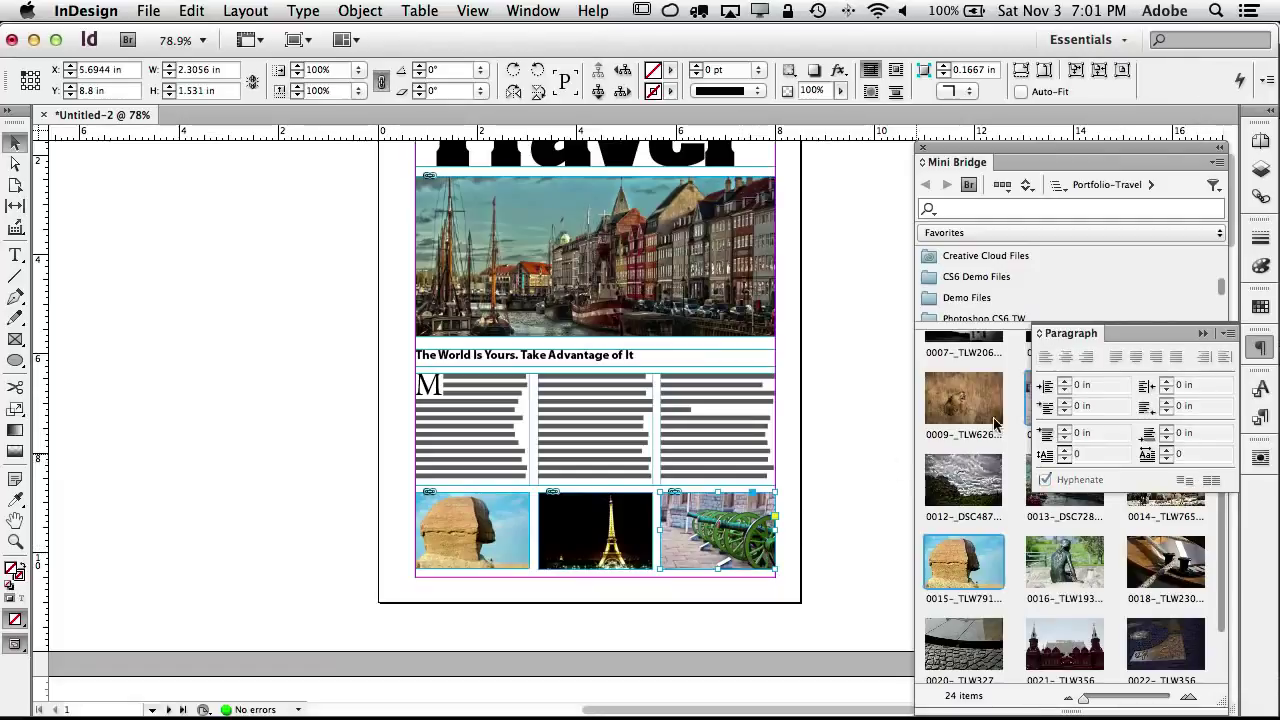
pyautogui.click(1260, 196)
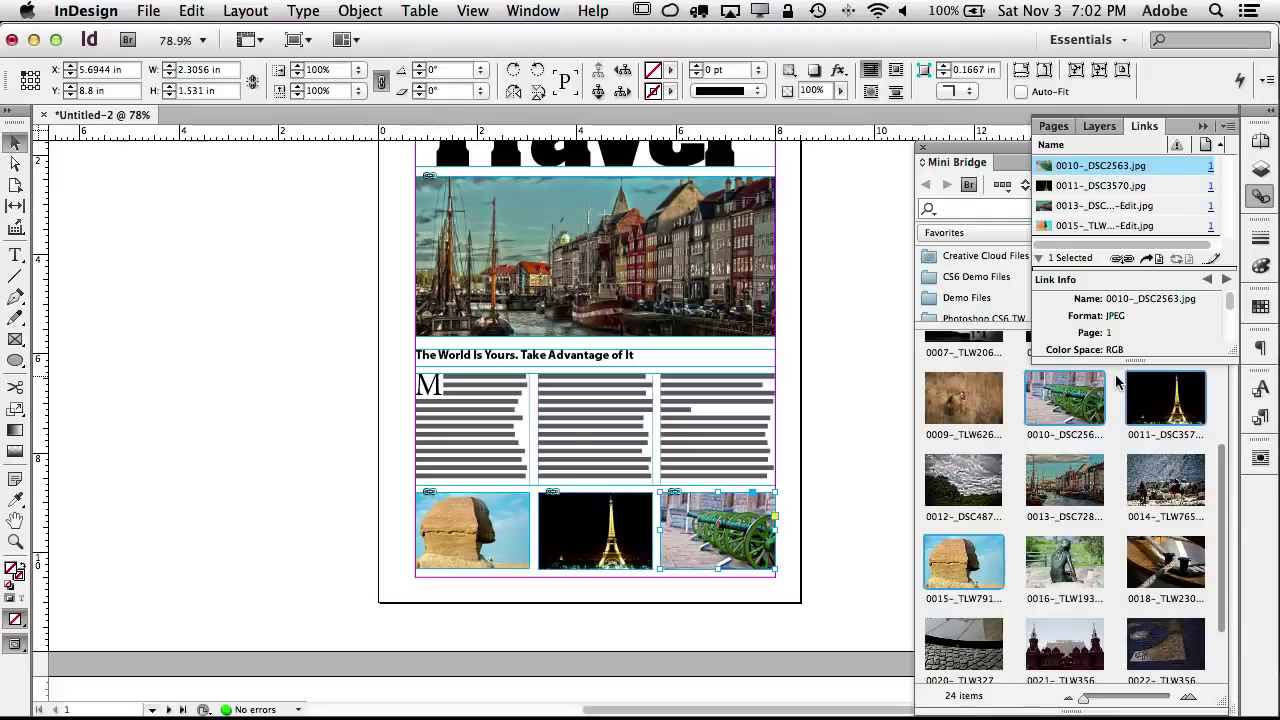
pyautogui.keyDown('alt'); pyautogui.doubleClick(754, 541); pyautogui.keyUp('alt')
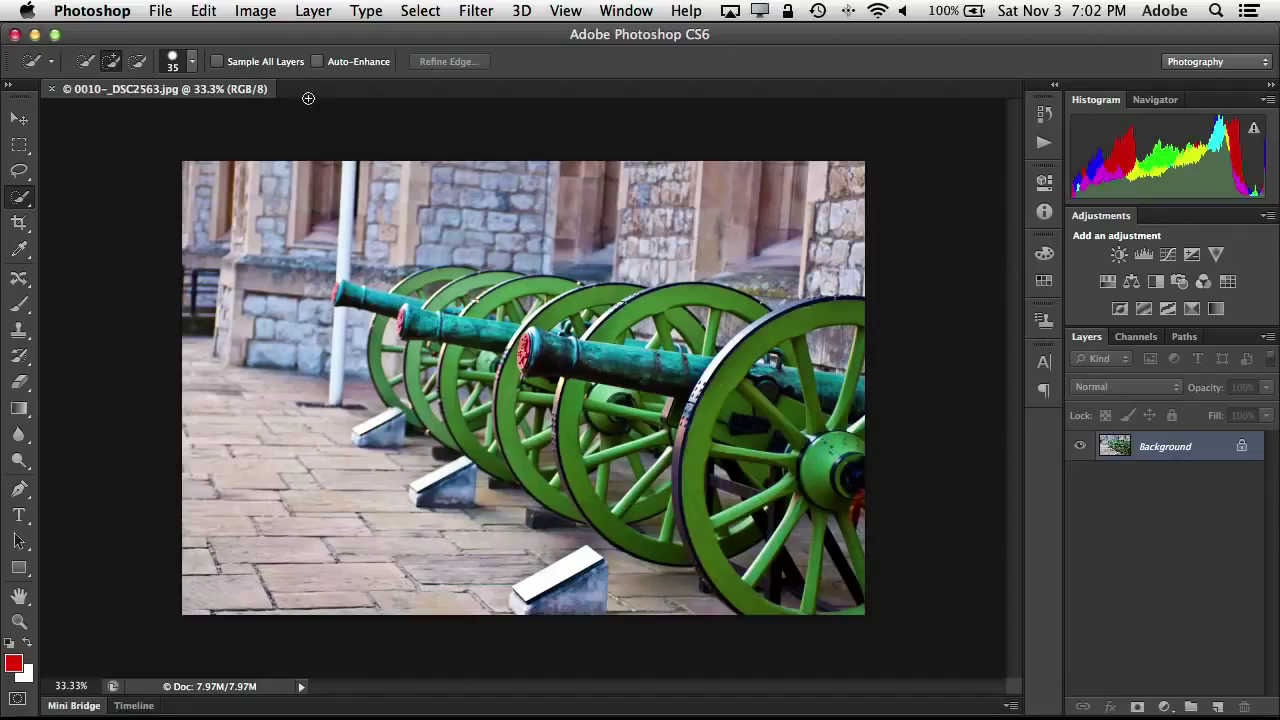
# Step: Convert the cannon photo from RGB to CMYK Color mode
pyautogui.click(257, 9)
pyautogui.moveTo(259, 35)
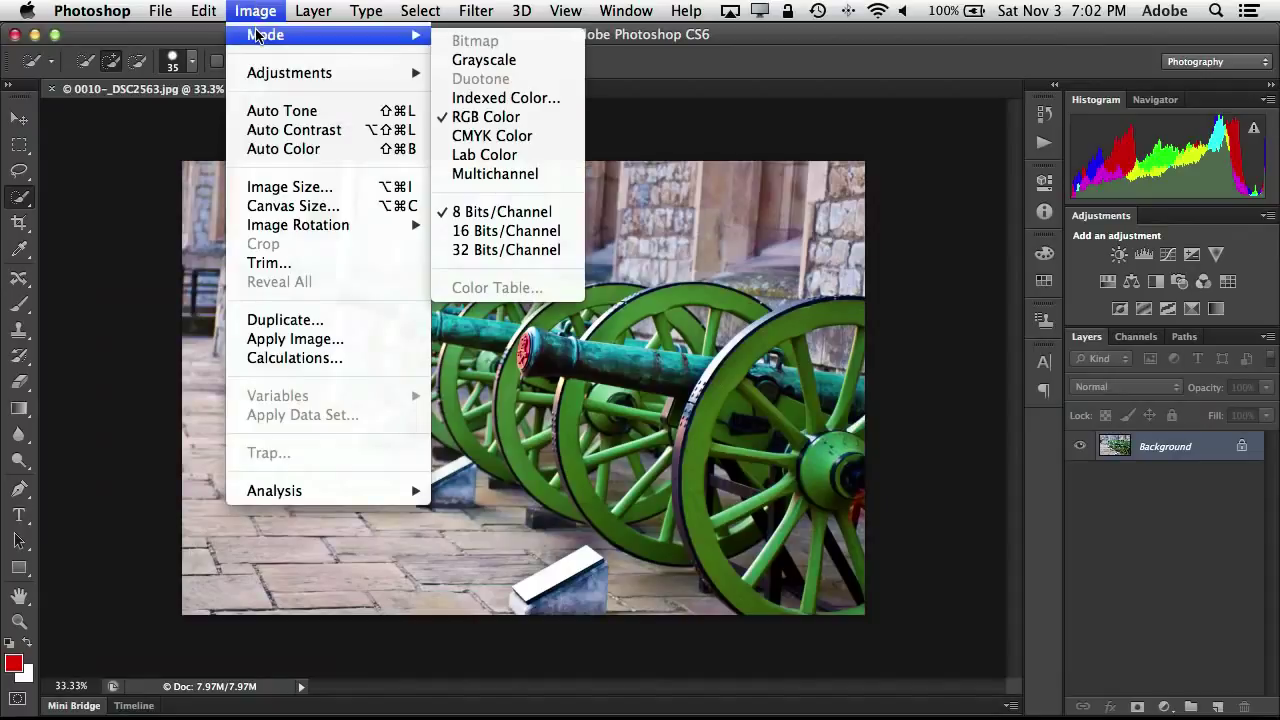
pyautogui.click(491, 135)
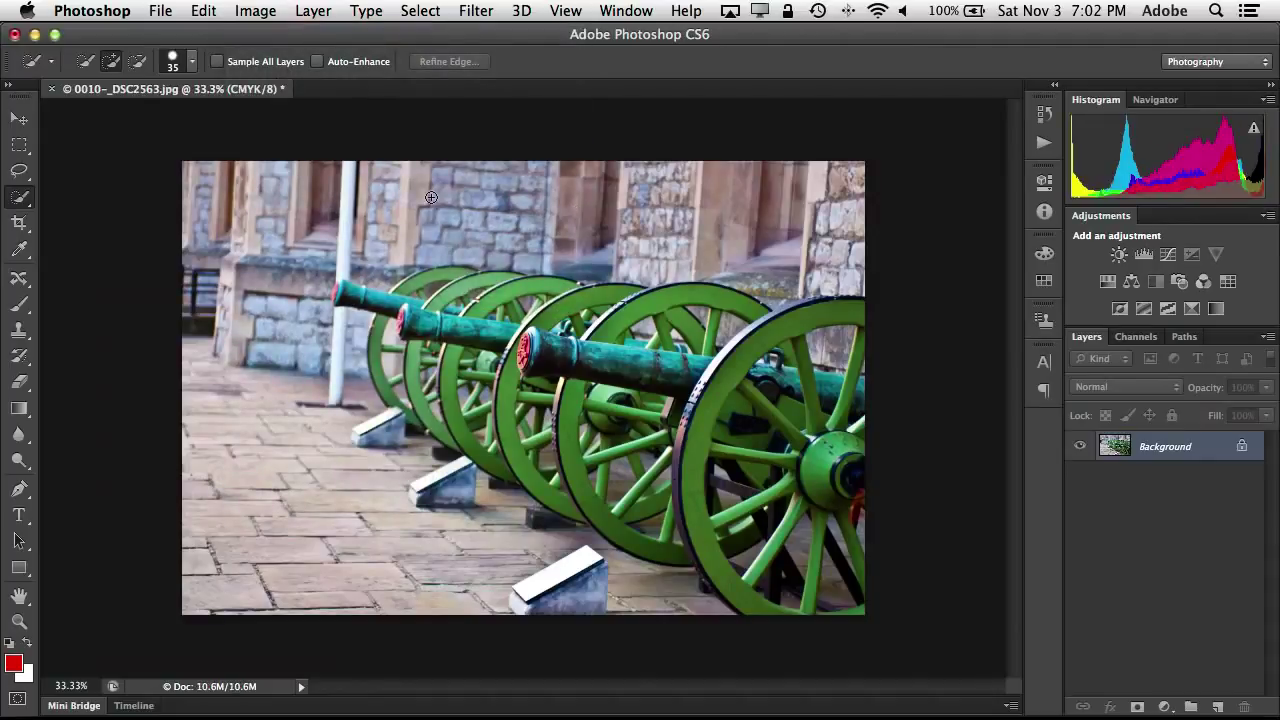
# Step: Save the cannon photo as a JPEG with the quality raised toward large file, close it, and switch back to InDesign
pyautogui.press('super+s')
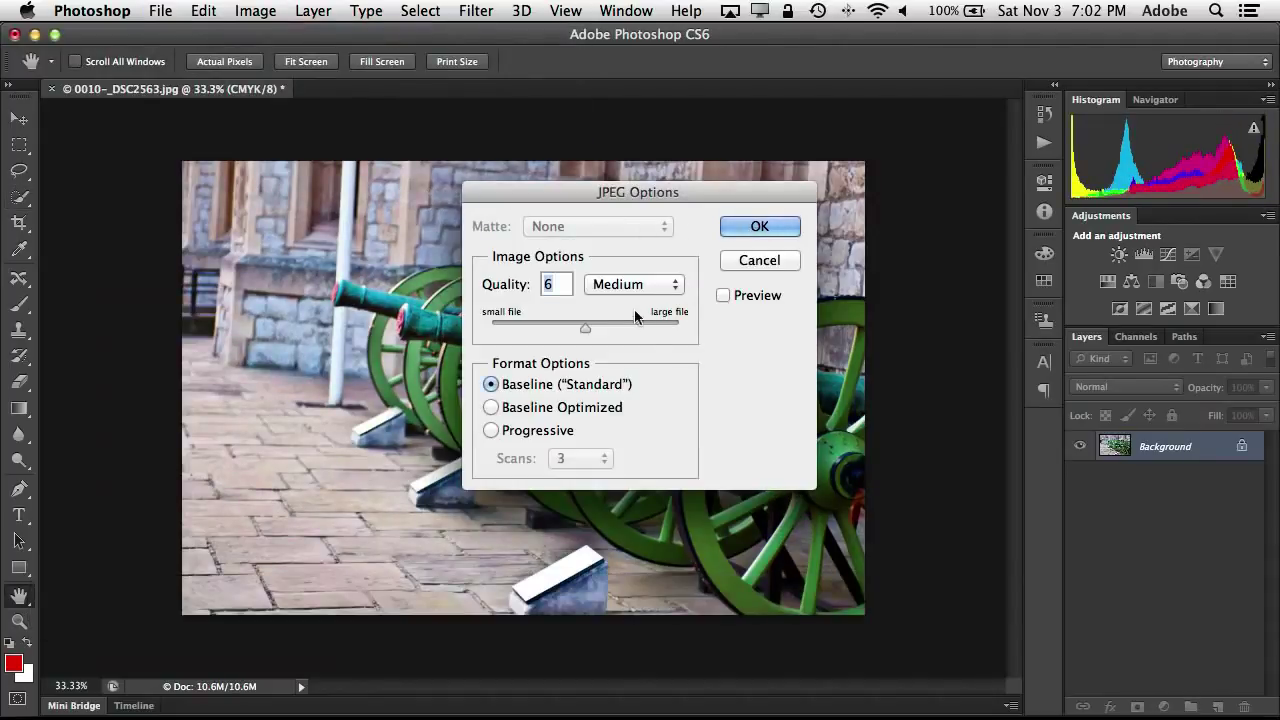
pyautogui.click(664, 324)
pyautogui.click(745, 226)
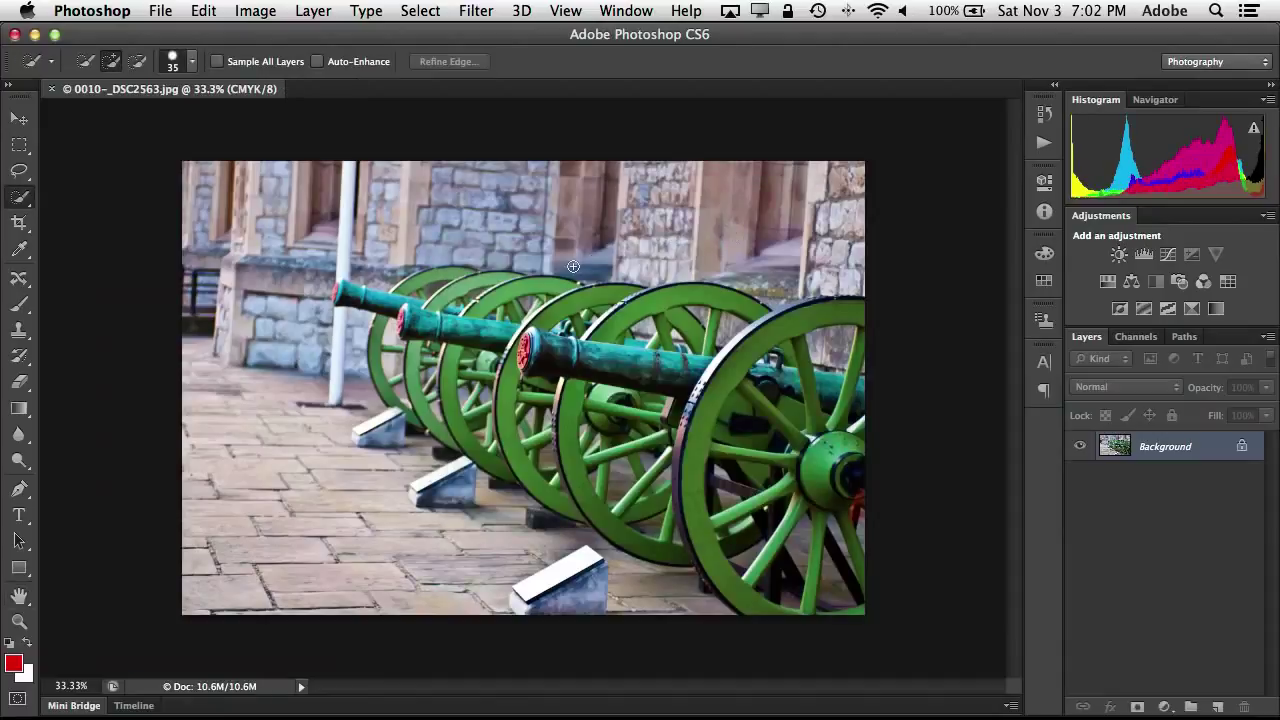
pyautogui.press('super+w')
pyautogui.press('super+Tab')
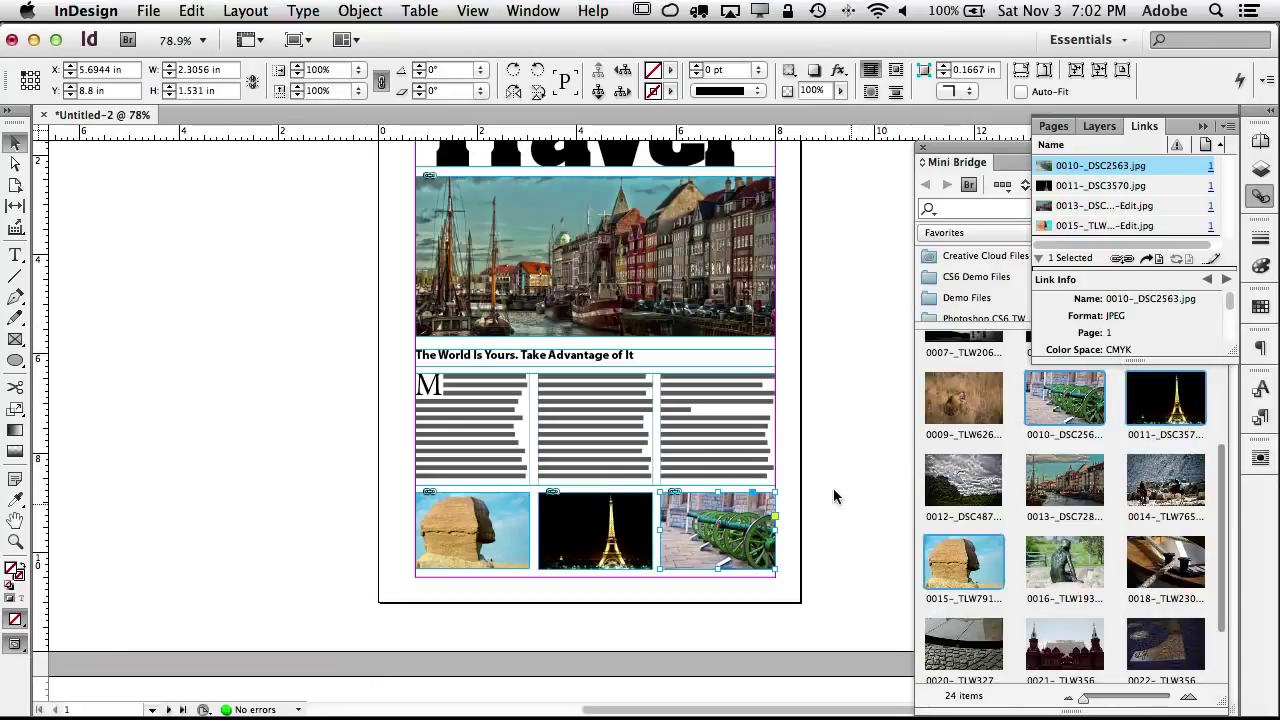
pyautogui.click(1203, 126)
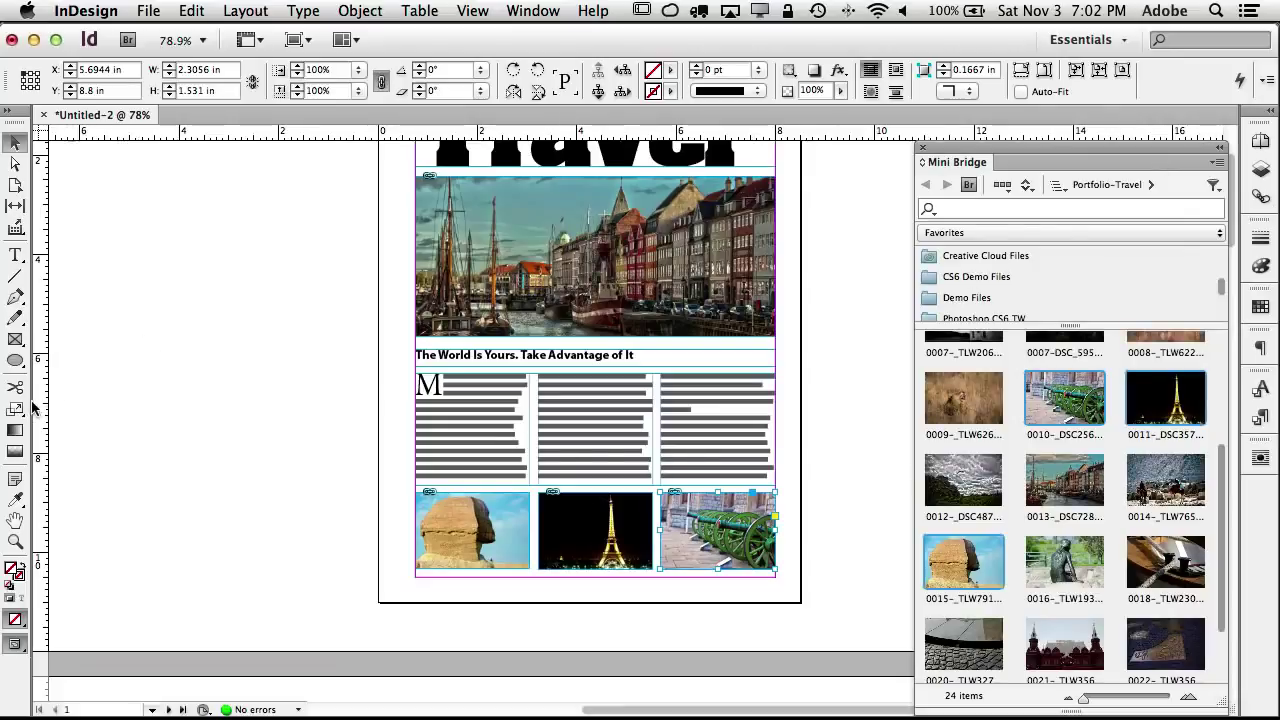
# Step: Sample the green of the cannon wheels with the Eyedropper and apply it to the "The World Is Yours. Take Advantage of It" subheading
pyautogui.click(15, 499)
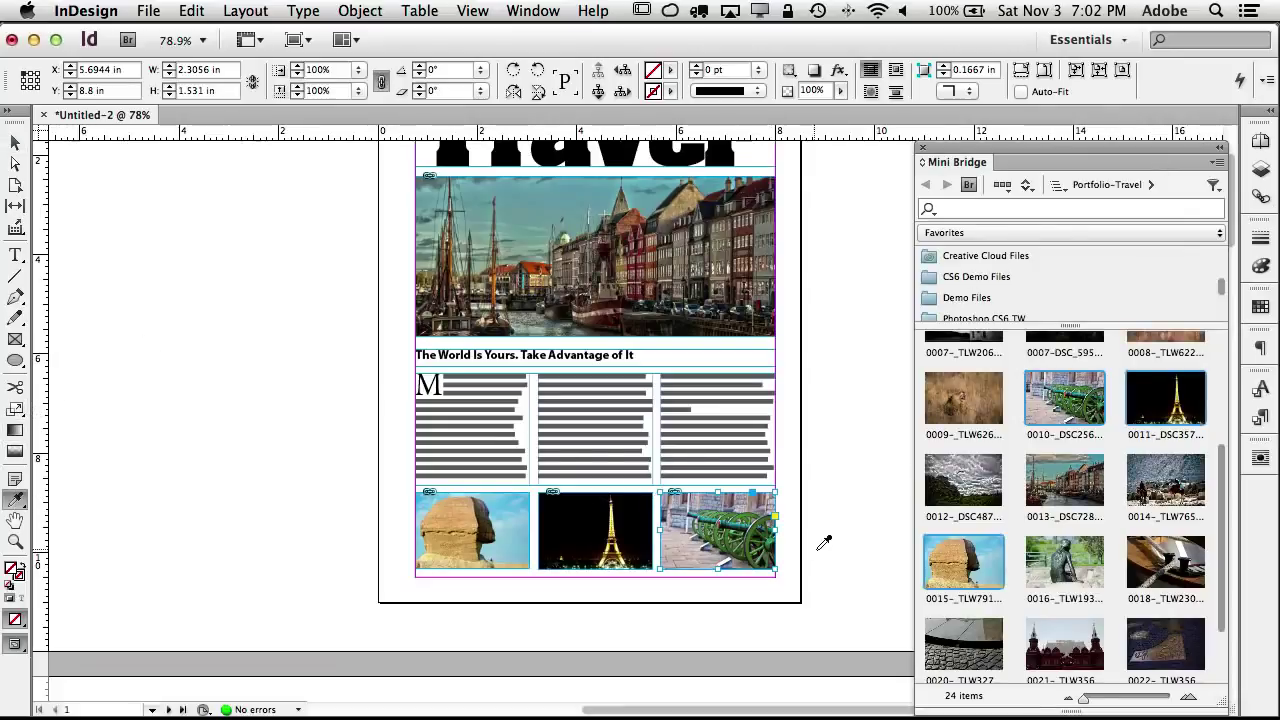
pyautogui.click(744, 536)
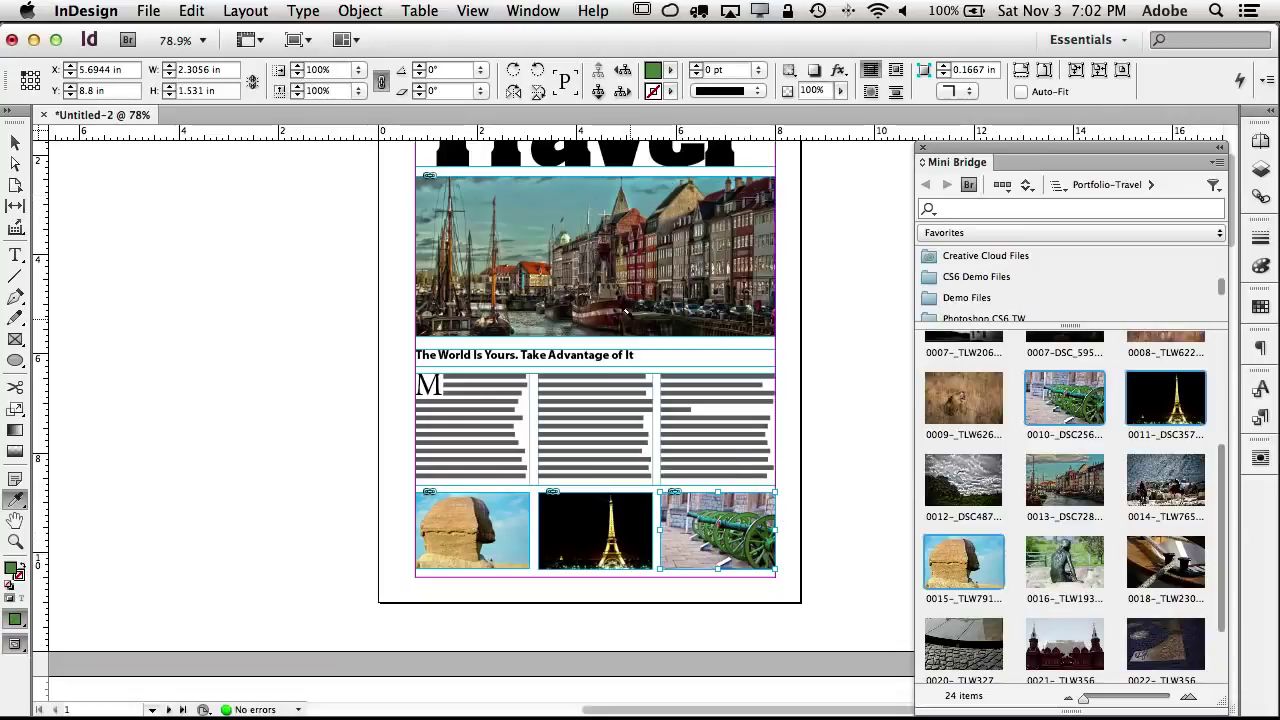
pyautogui.moveTo(635, 356); pyautogui.dragTo(396, 354)
pyautogui.press('super+shift+a')
# Step: Apply the sampled cannon green to the "Travel" headline text and deselect it
pyautogui.scroll(2, 757, 248)
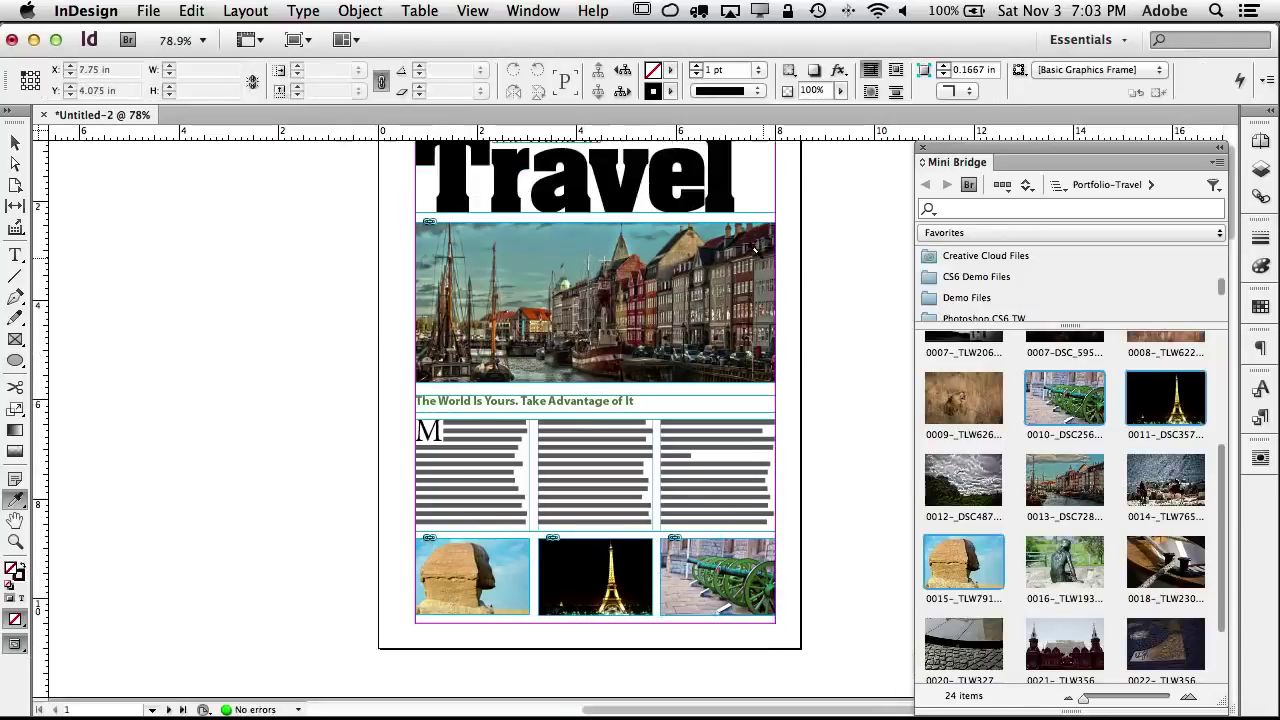
pyautogui.scroll(4, 757, 249)
pyautogui.moveTo(731, 262); pyautogui.dragTo(440, 270)
pyautogui.press('super+shift+a')
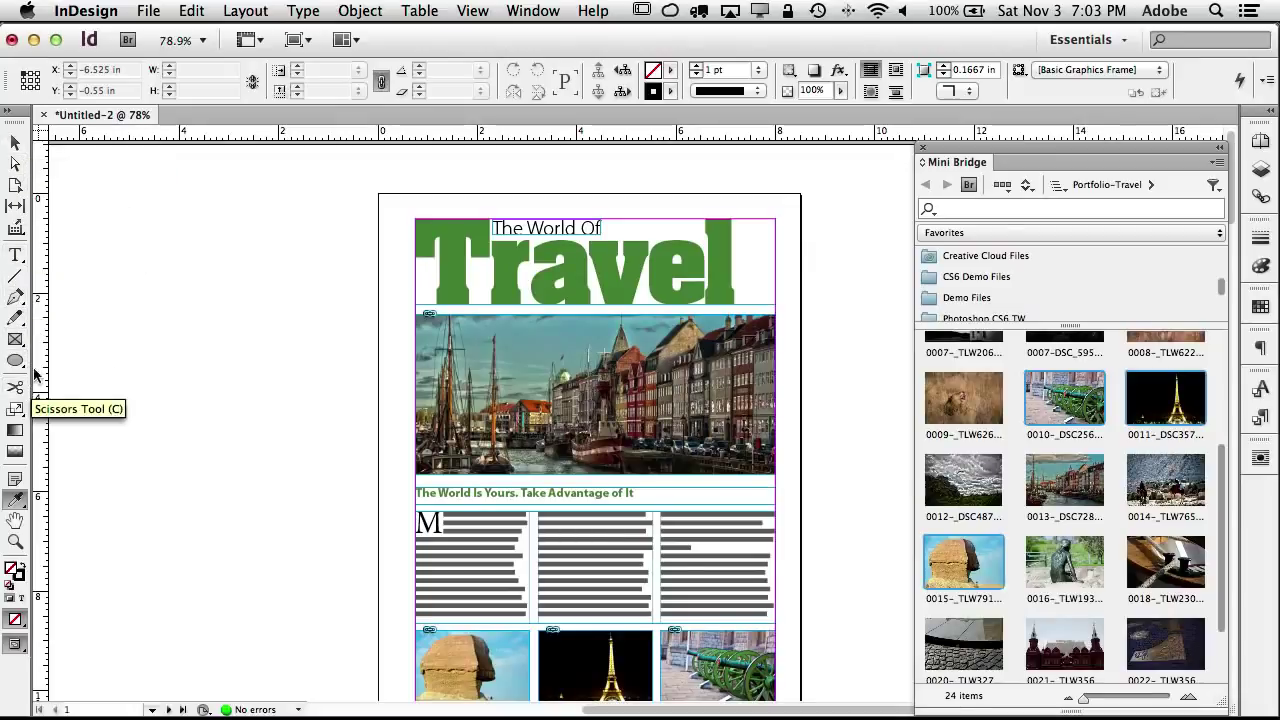
# Step: Bring the "The World Of" text frame to the front of the stacking order, above the "Travel" headline
pyautogui.click(724, 628)
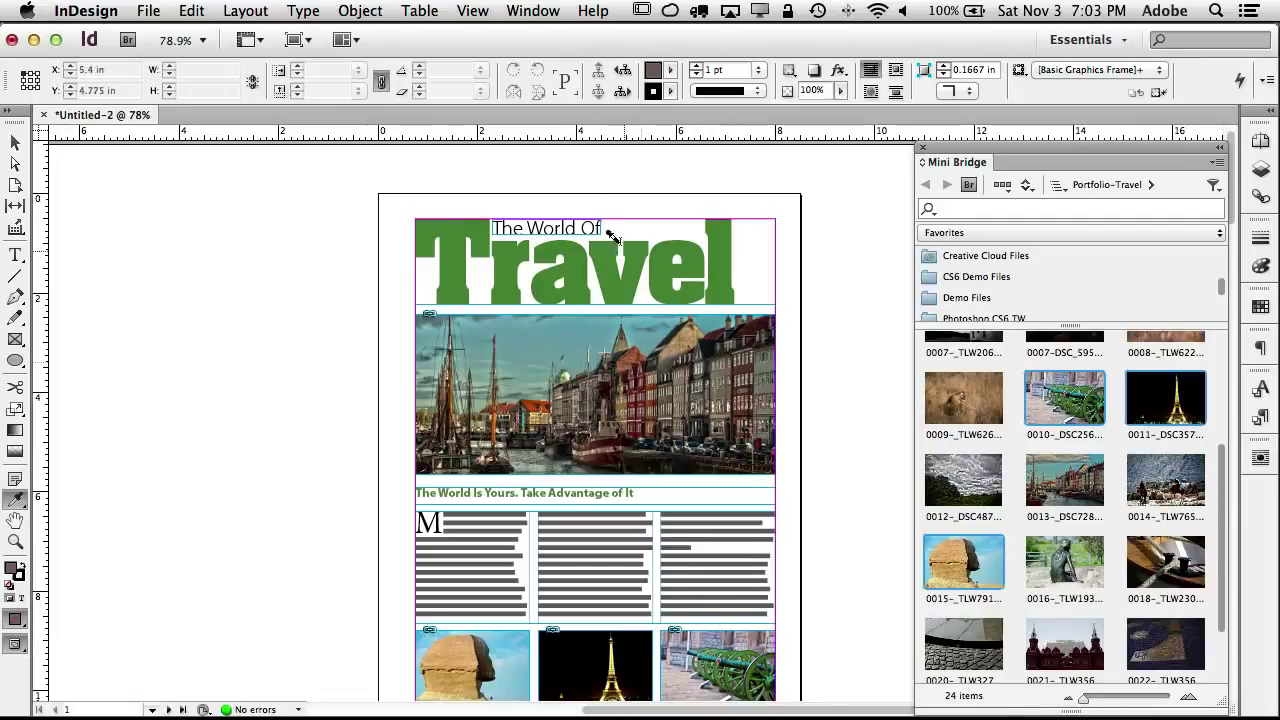
pyautogui.press('v')
pyautogui.click(580, 230)
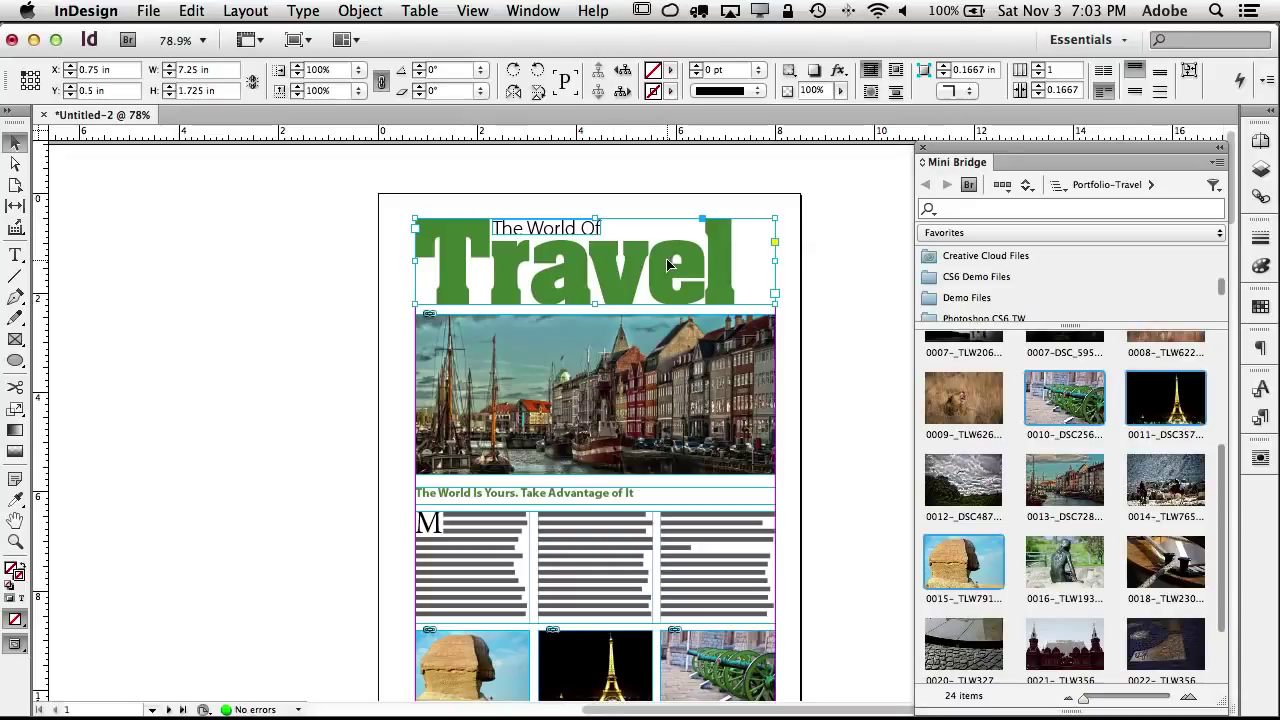
pyautogui.doubleClick(549, 233)
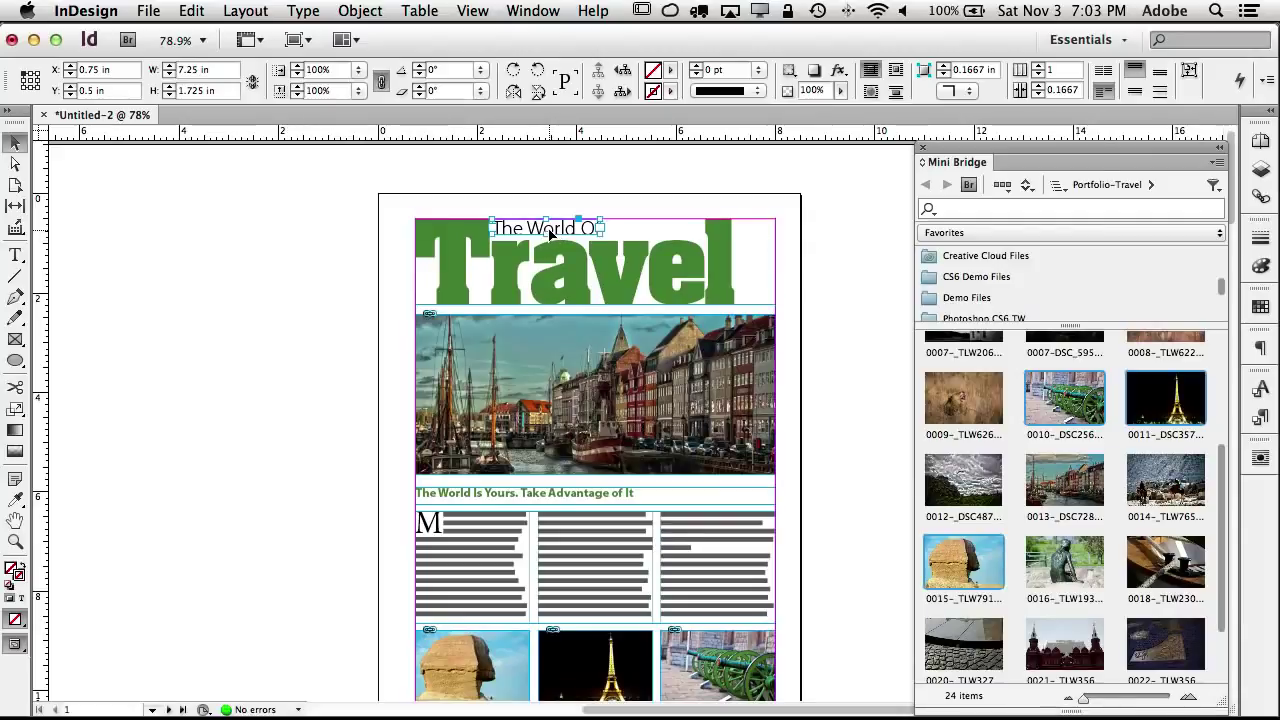
pyautogui.click(372, 10)
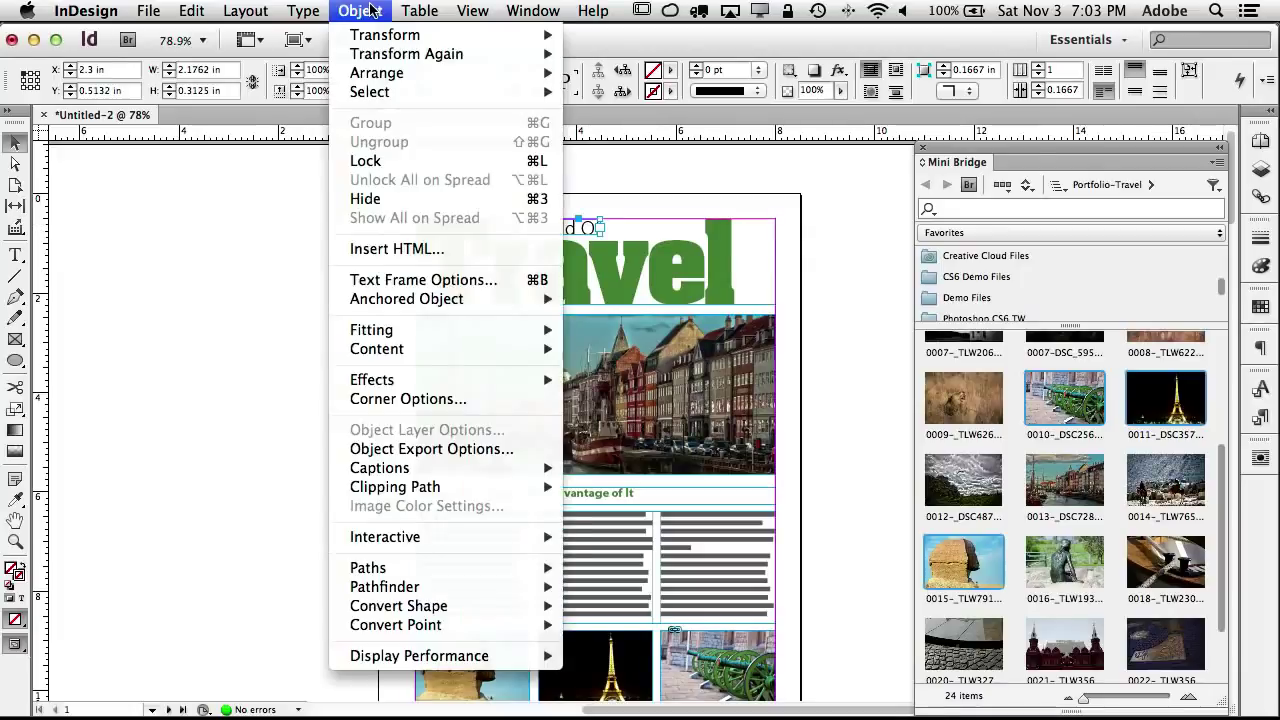
pyautogui.moveTo(418, 303)
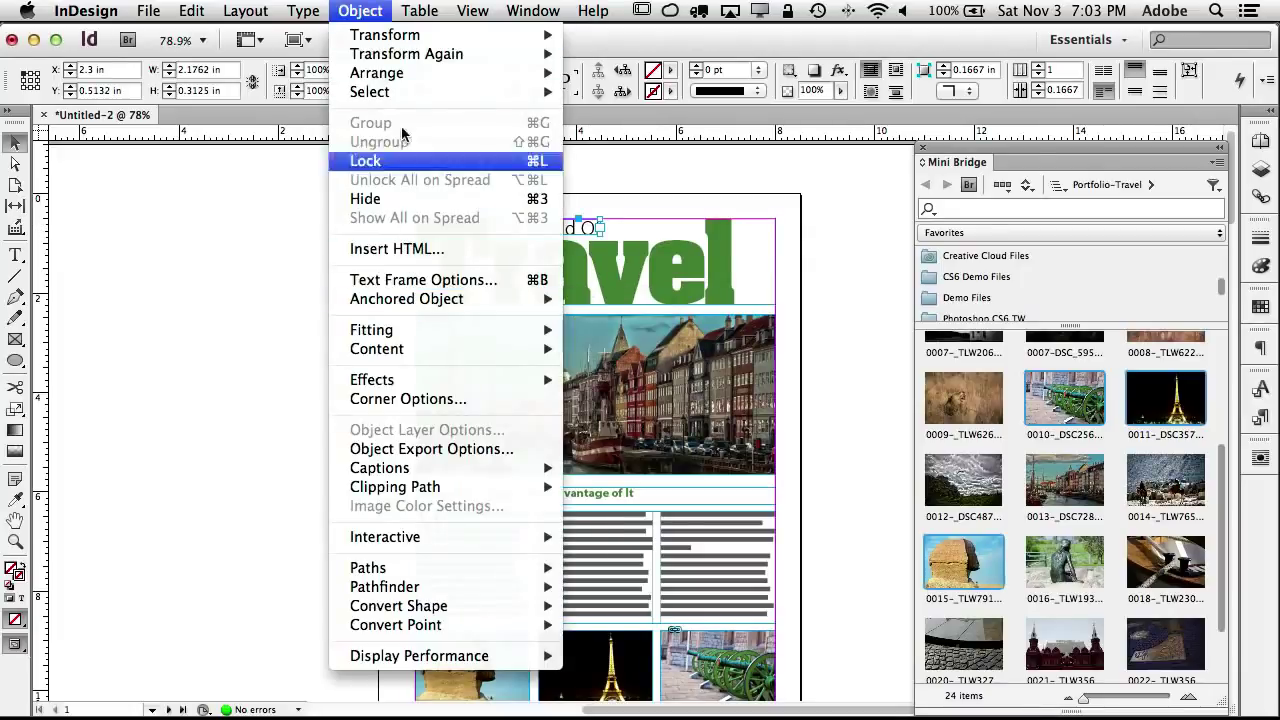
pyautogui.moveTo(405, 73)
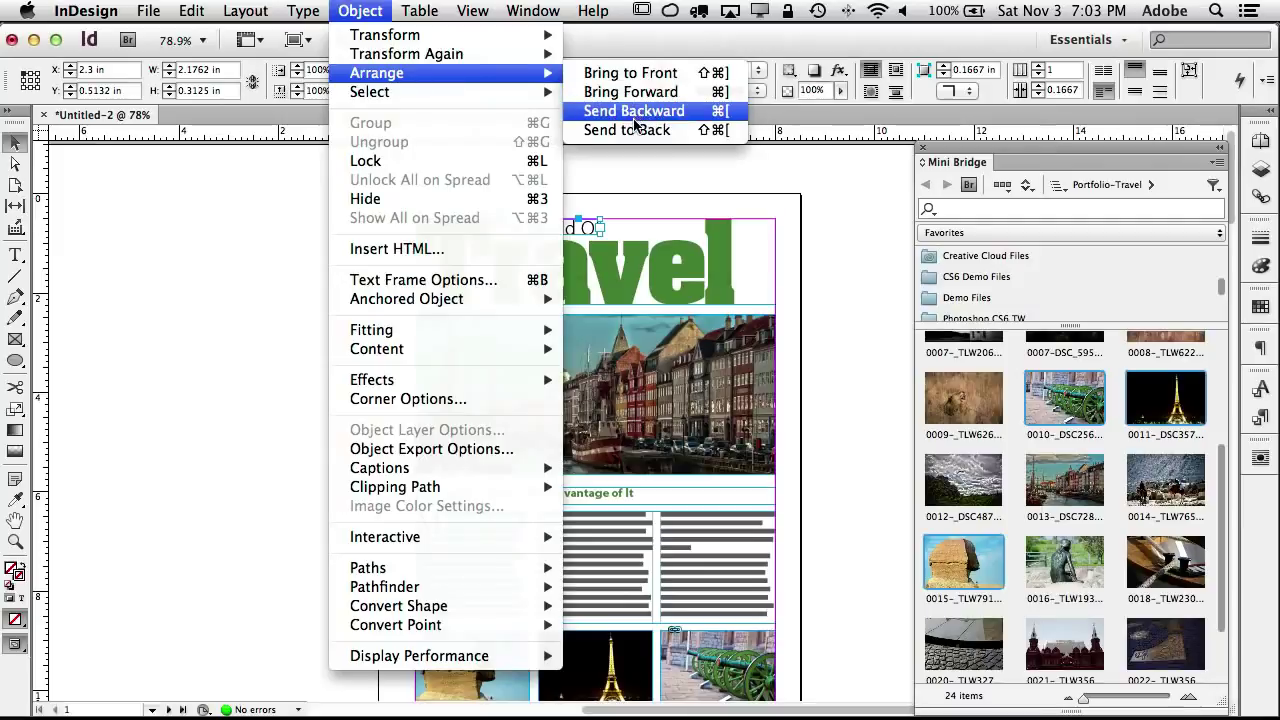
pyautogui.click(630, 73)
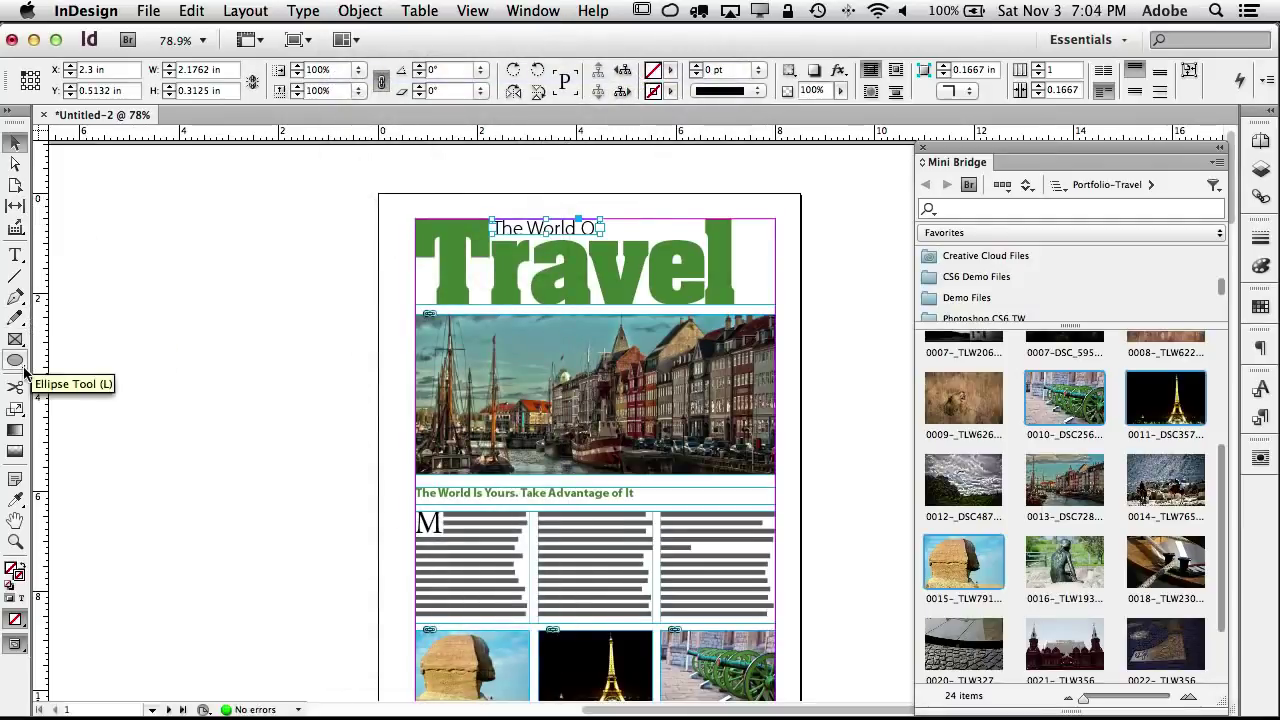
pyautogui.click(15, 497)
pyautogui.scroll(-10, 177, 503)
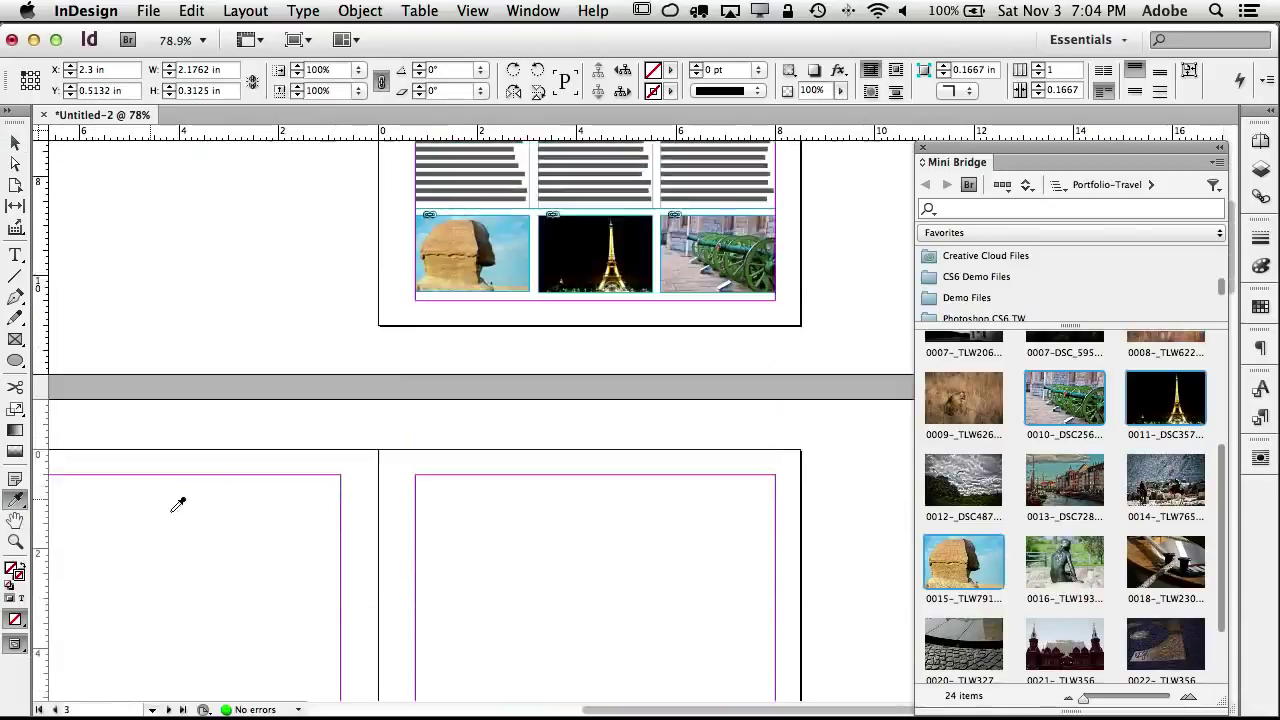
pyautogui.scroll(8, 388, 445)
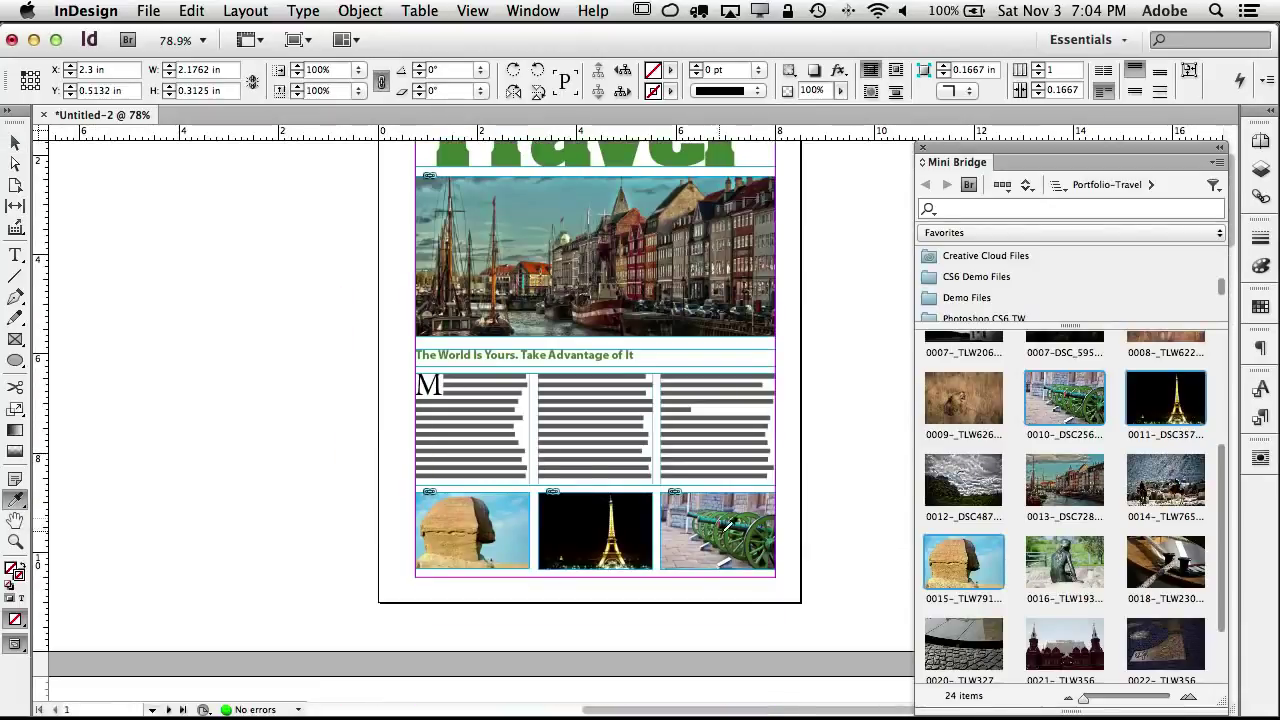
pyautogui.scroll(2, 716, 527)
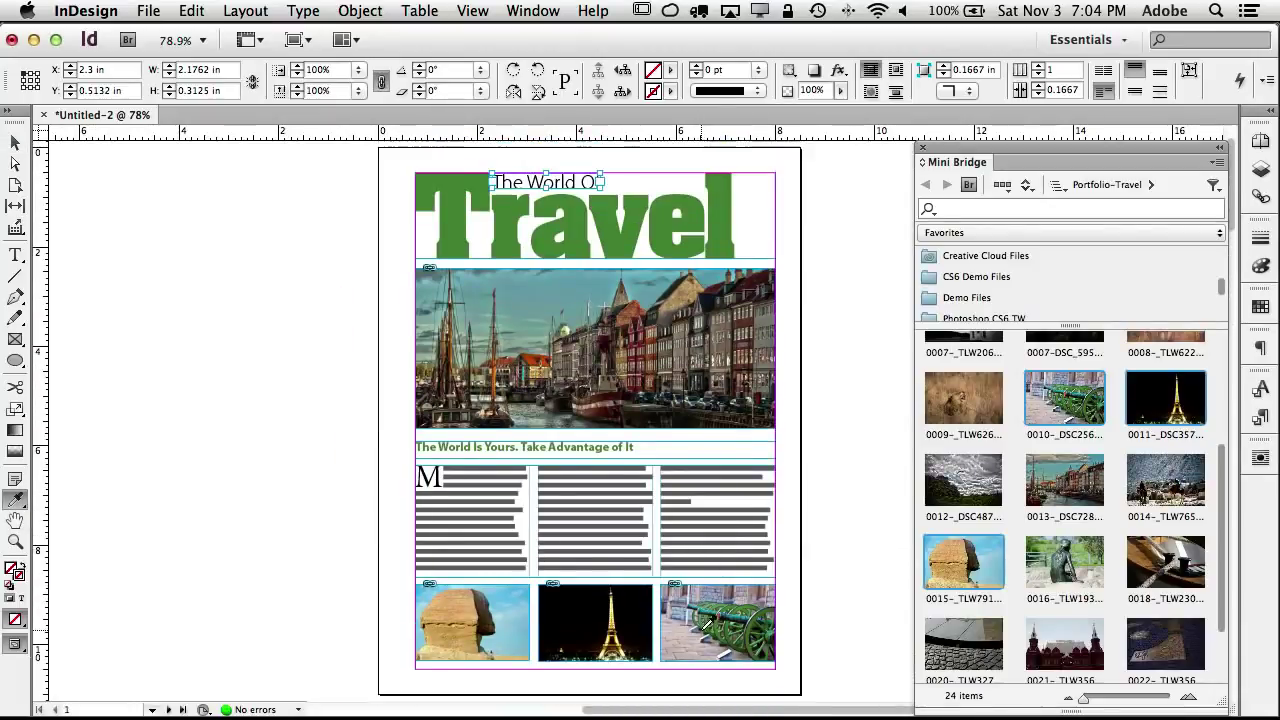
pyautogui.click(740, 583)
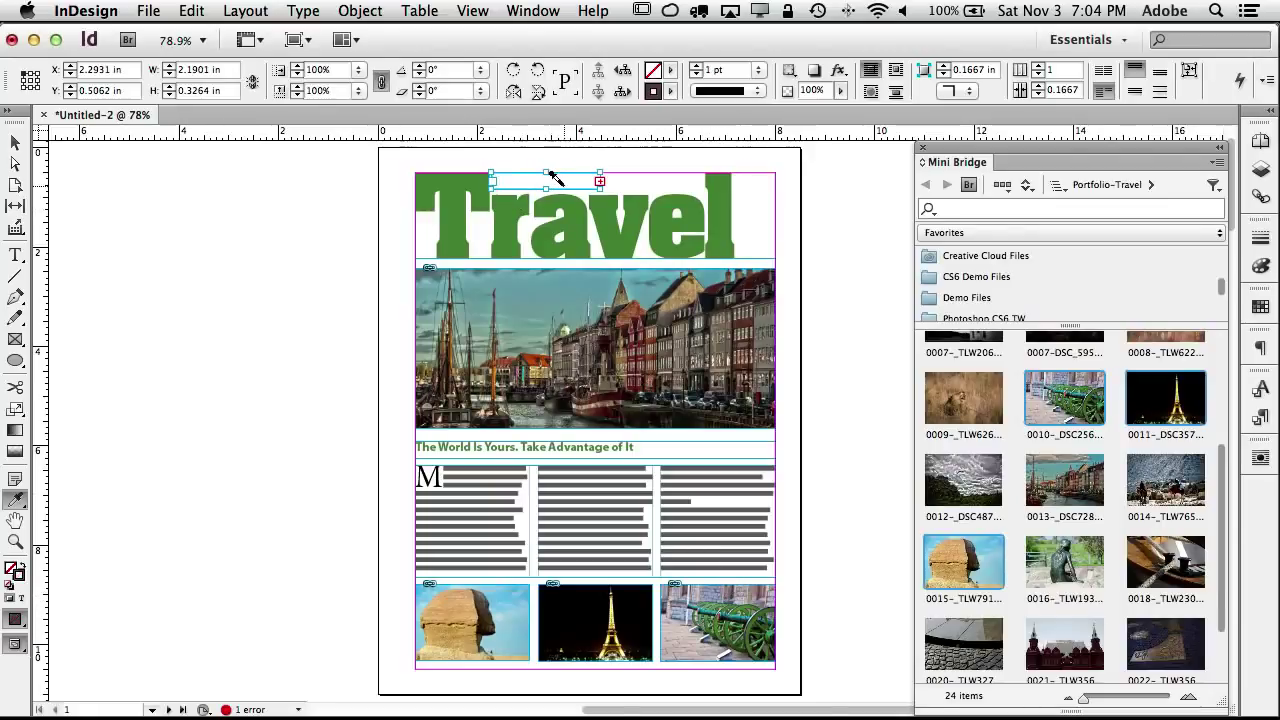
pyautogui.press('super+z')
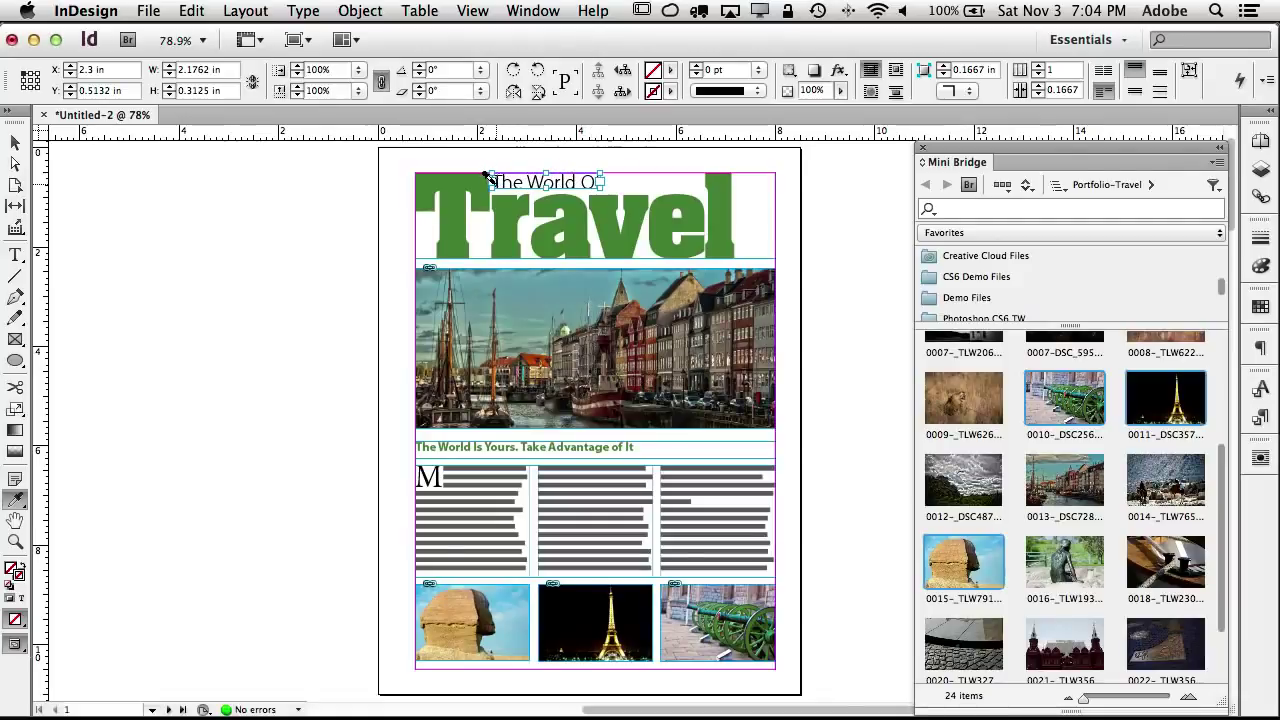
# Step: Recolor the "The World Of" text with the gray sampled from the stone wall in the cannon photo
pyautogui.moveTo(487, 176); pyautogui.dragTo(610, 182)
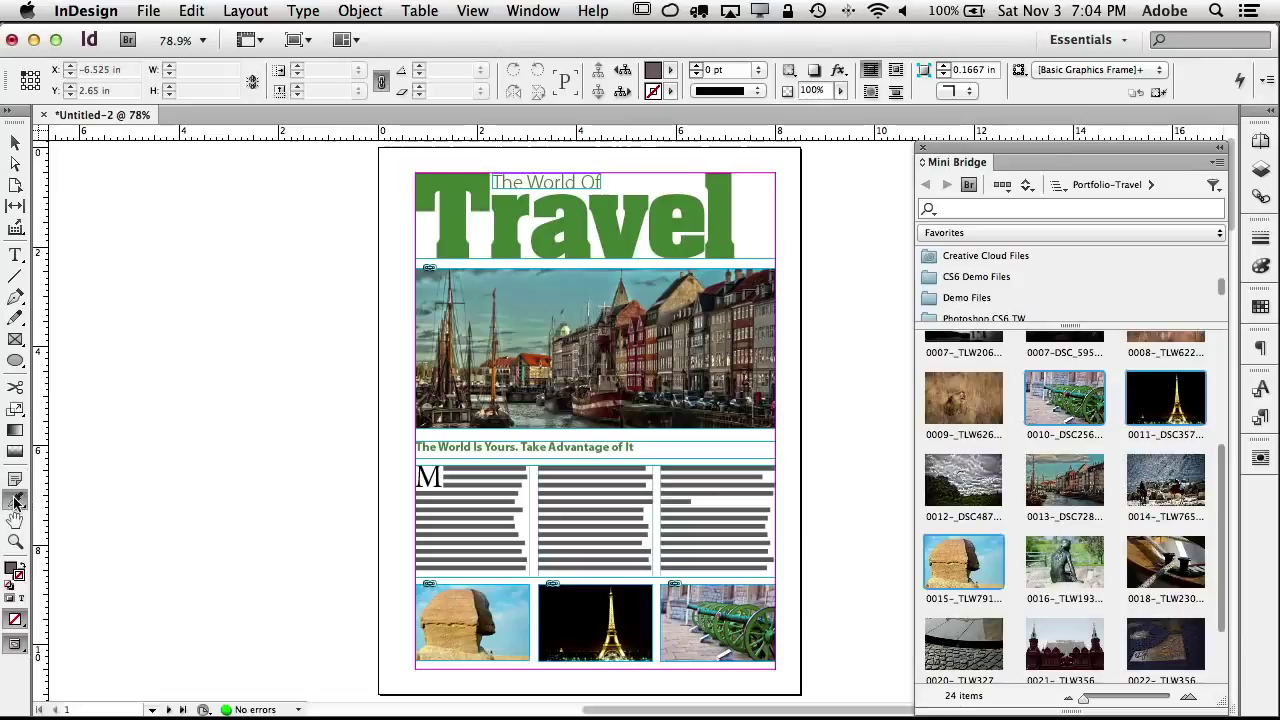
pyautogui.click(722, 590)
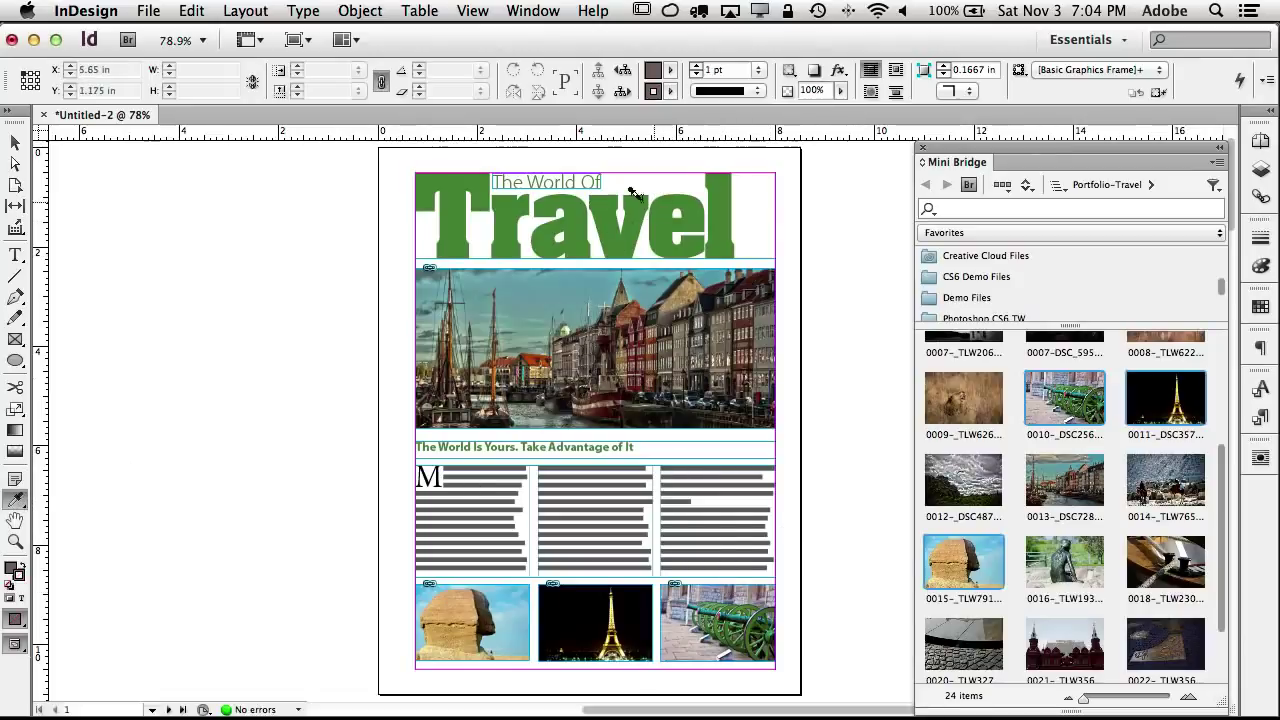
pyautogui.moveTo(600, 182); pyautogui.dragTo(478, 178)
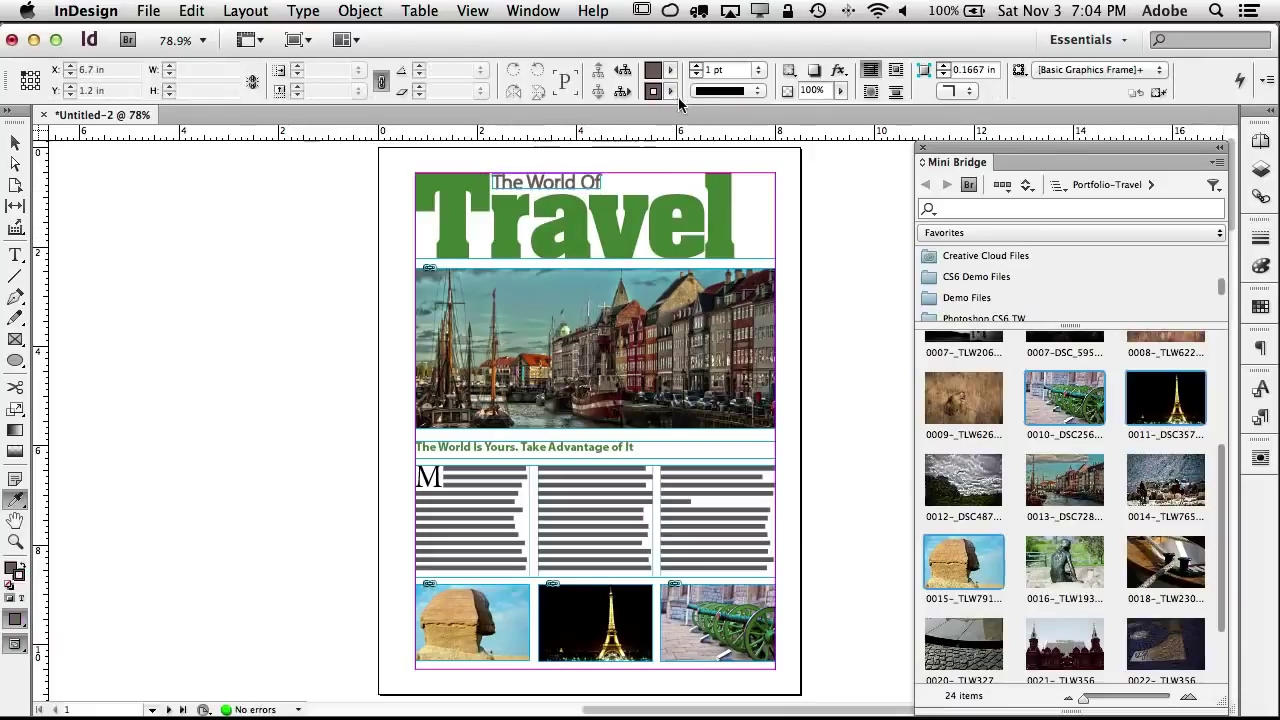
# Step: Set the stroke to None with nothing selected, remove the stroke from the "The World Of" text as well, and deselect it
pyautogui.click(670, 91)
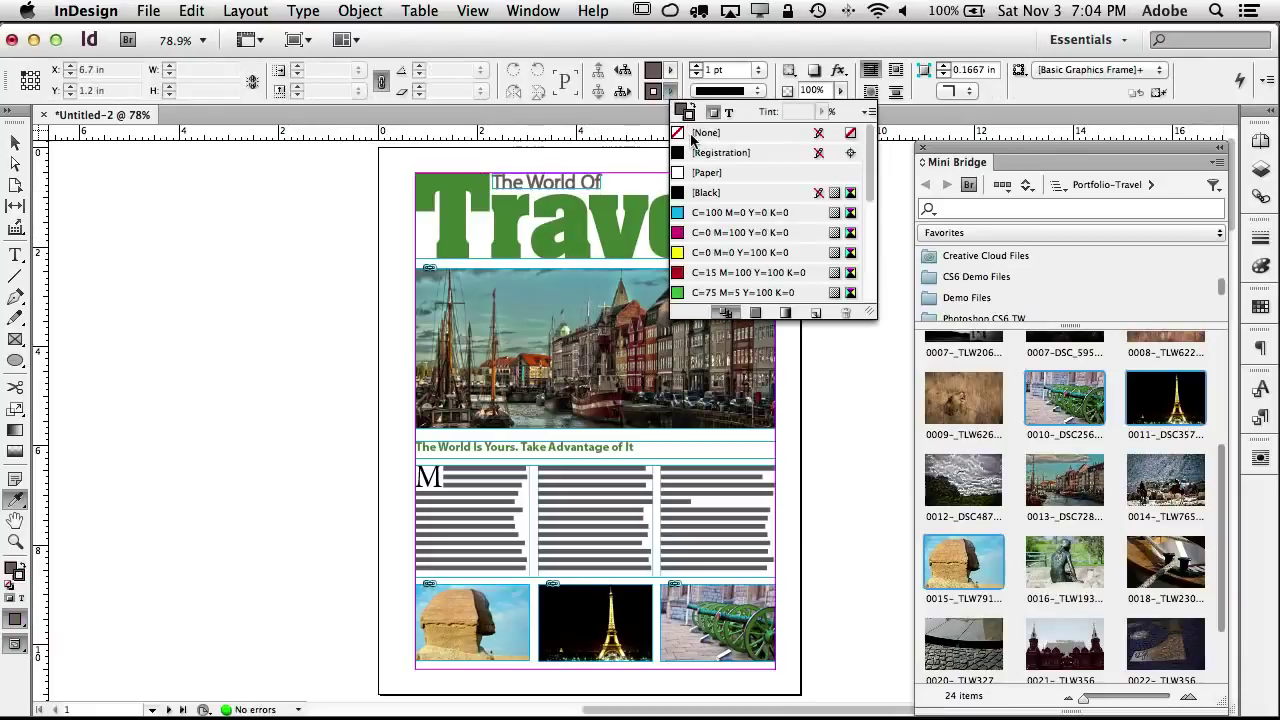
pyautogui.click(692, 137)
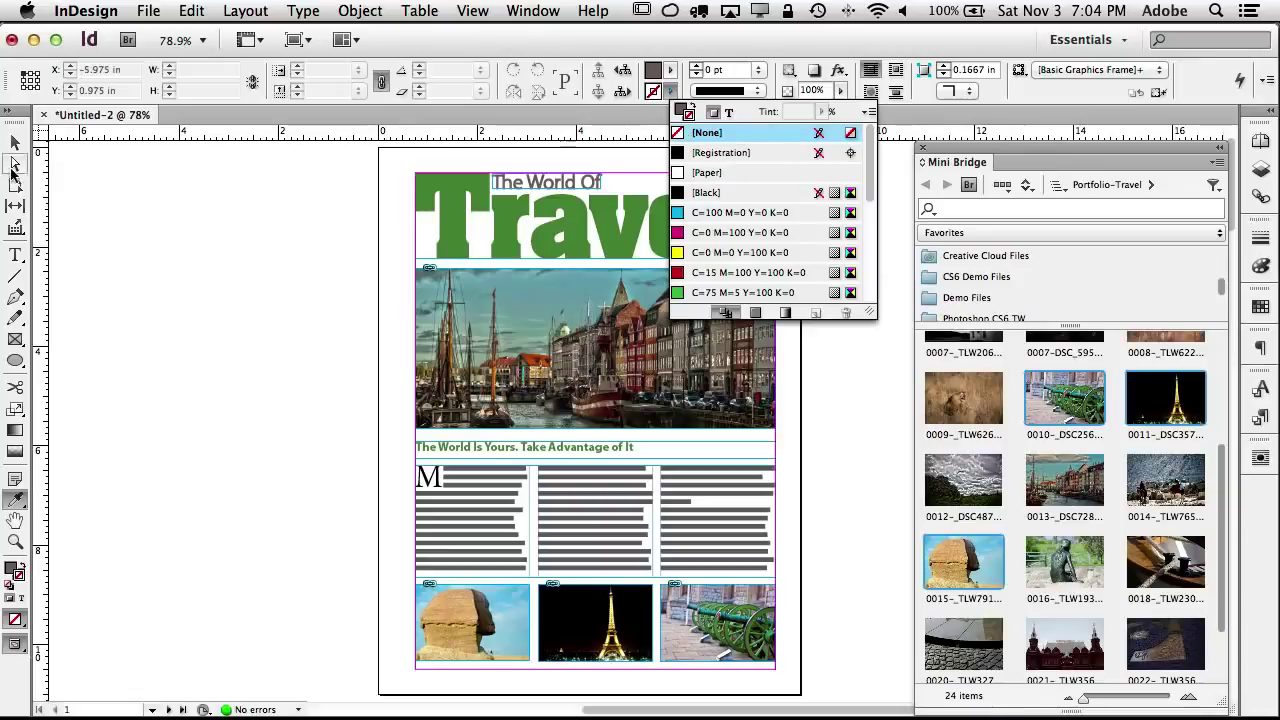
pyautogui.click(23, 256)
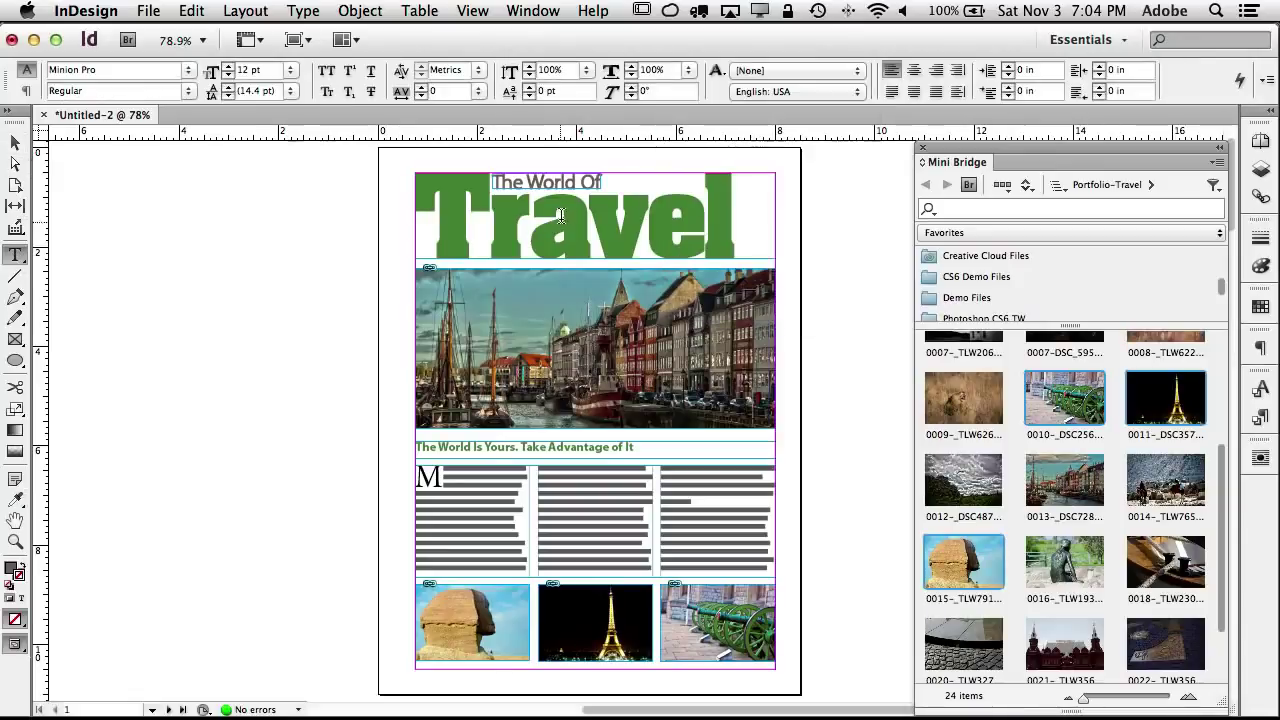
pyautogui.write('f')
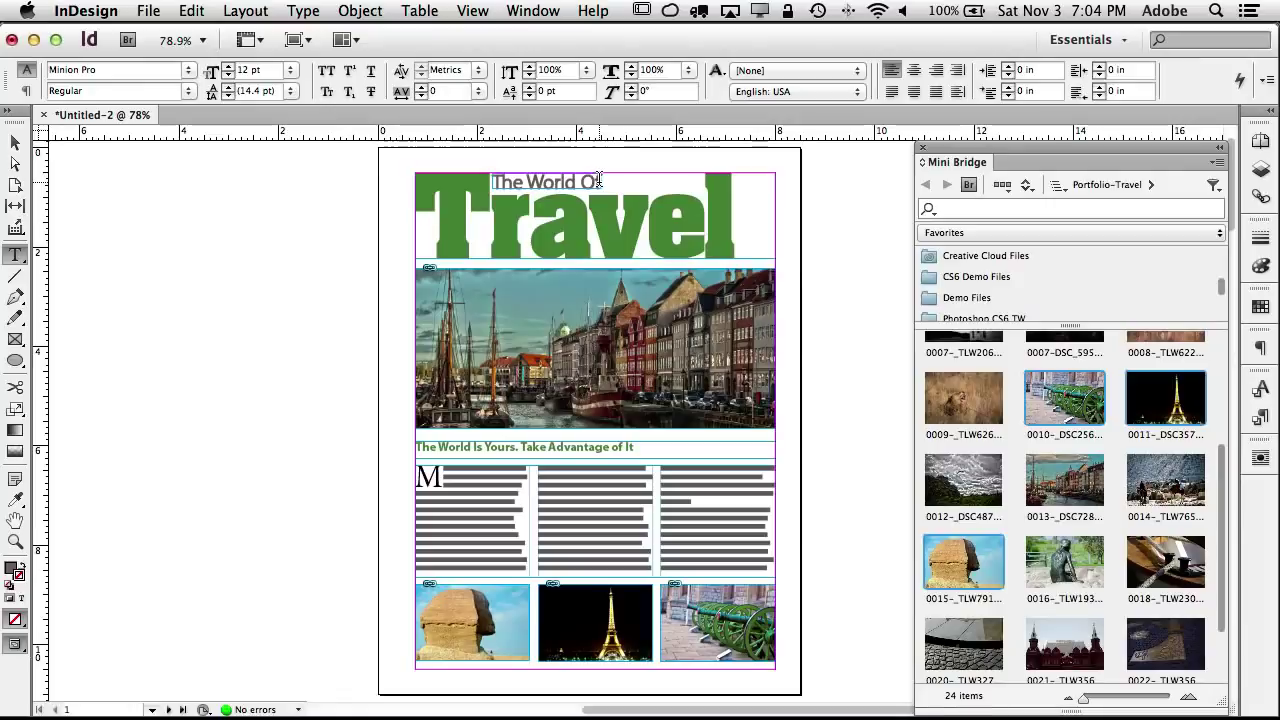
pyautogui.moveTo(600, 182); pyautogui.dragTo(455, 170)
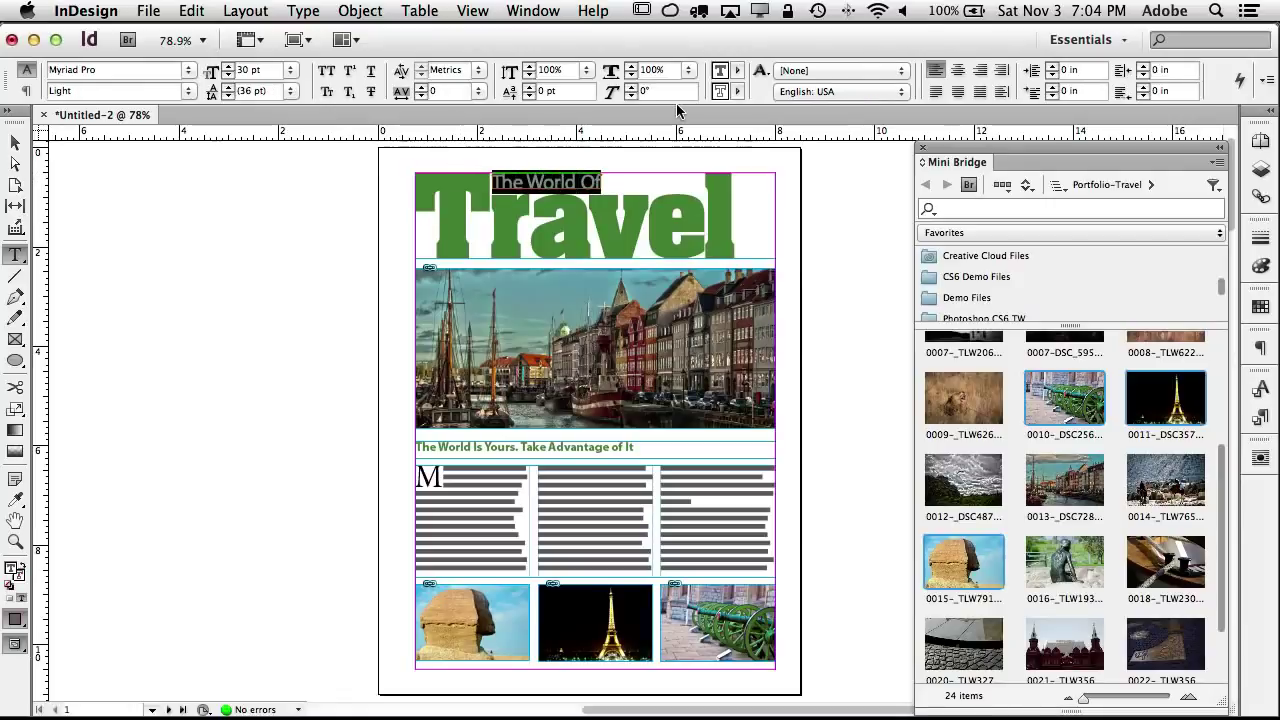
pyautogui.click(741, 91)
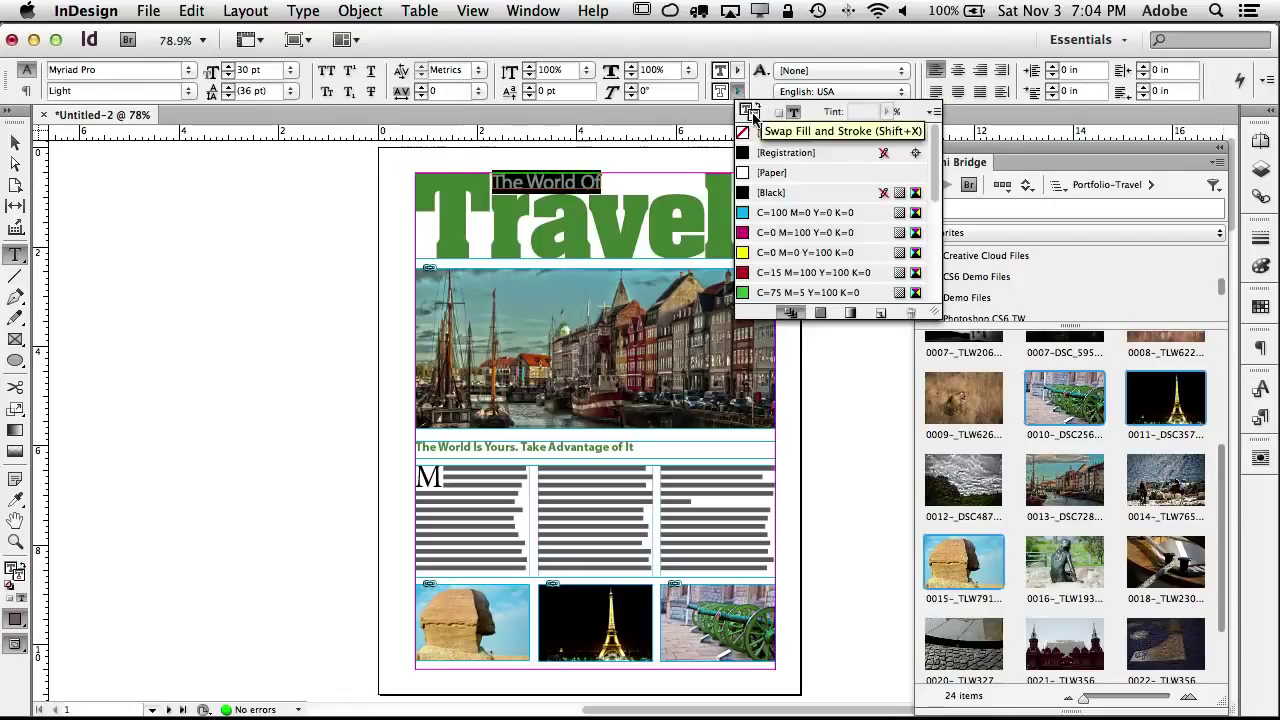
pyautogui.click(770, 132)
pyautogui.click(15, 142)
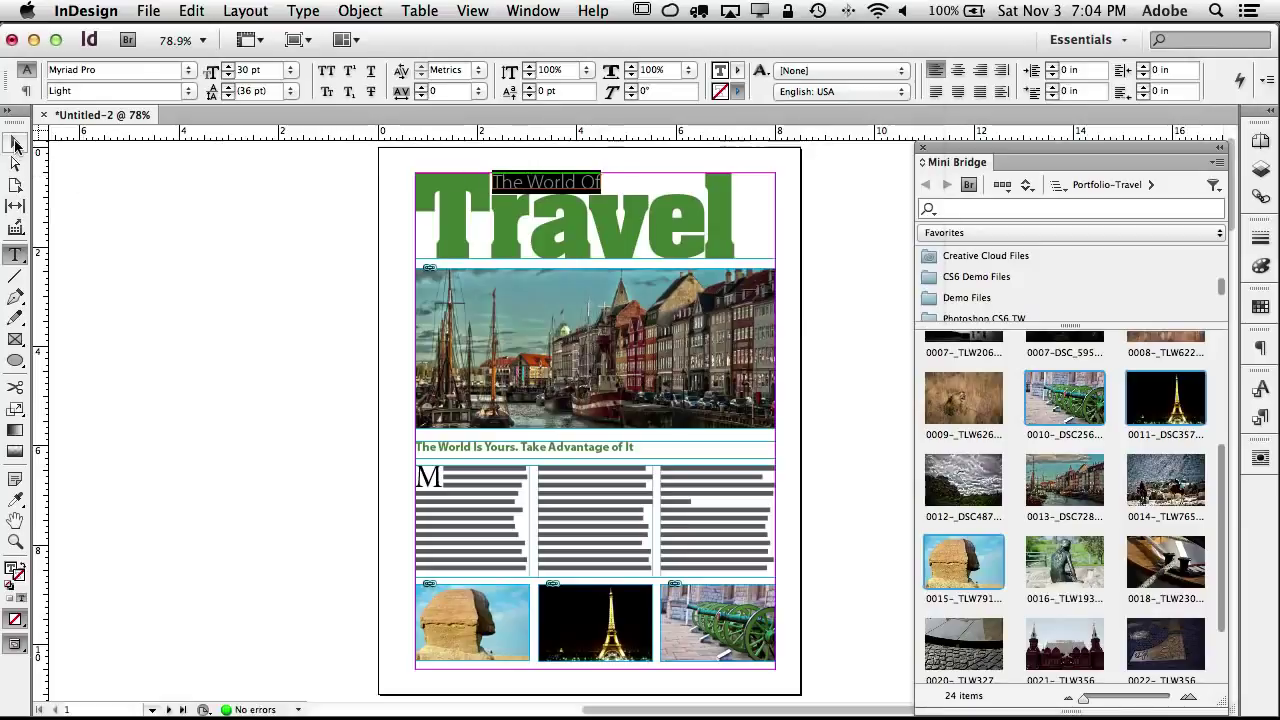
pyautogui.click(15, 142)
pyautogui.click(225, 199)
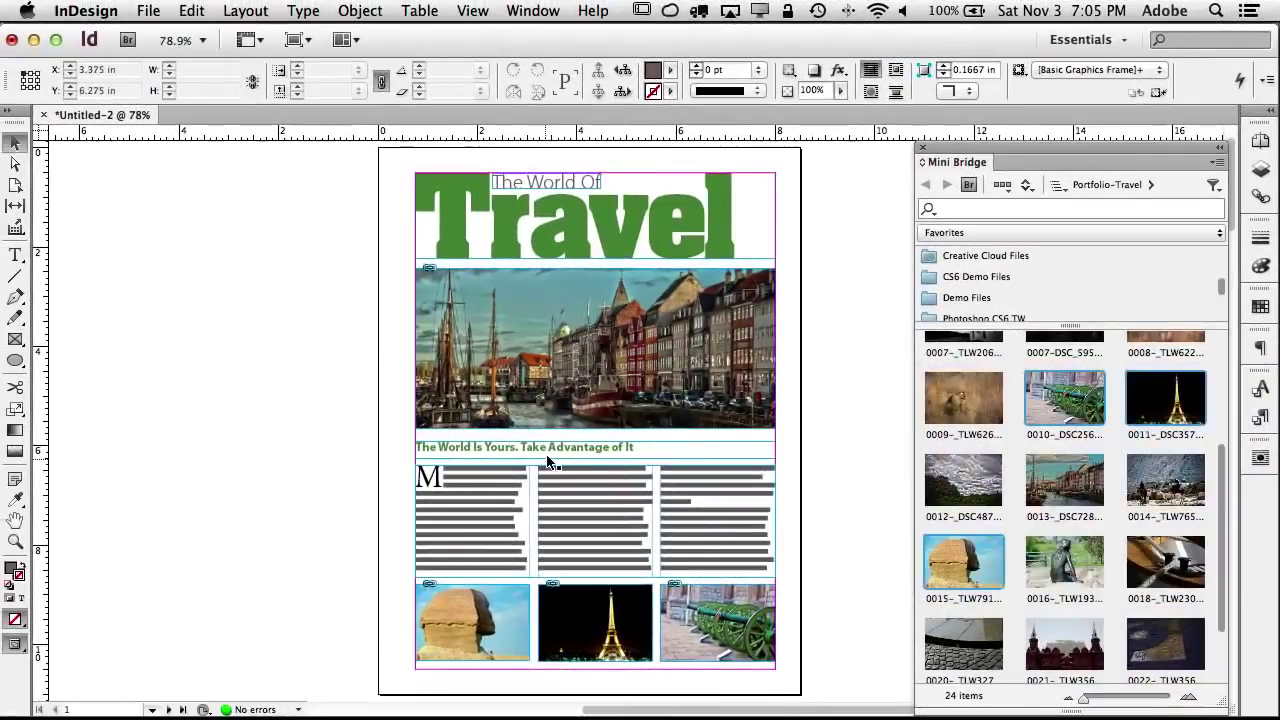
# Step: Create a paragraph style named Headline from the formatting of the "The World Is Yours. Take Advantage of It" subheading
pyautogui.doubleClick(561, 448)
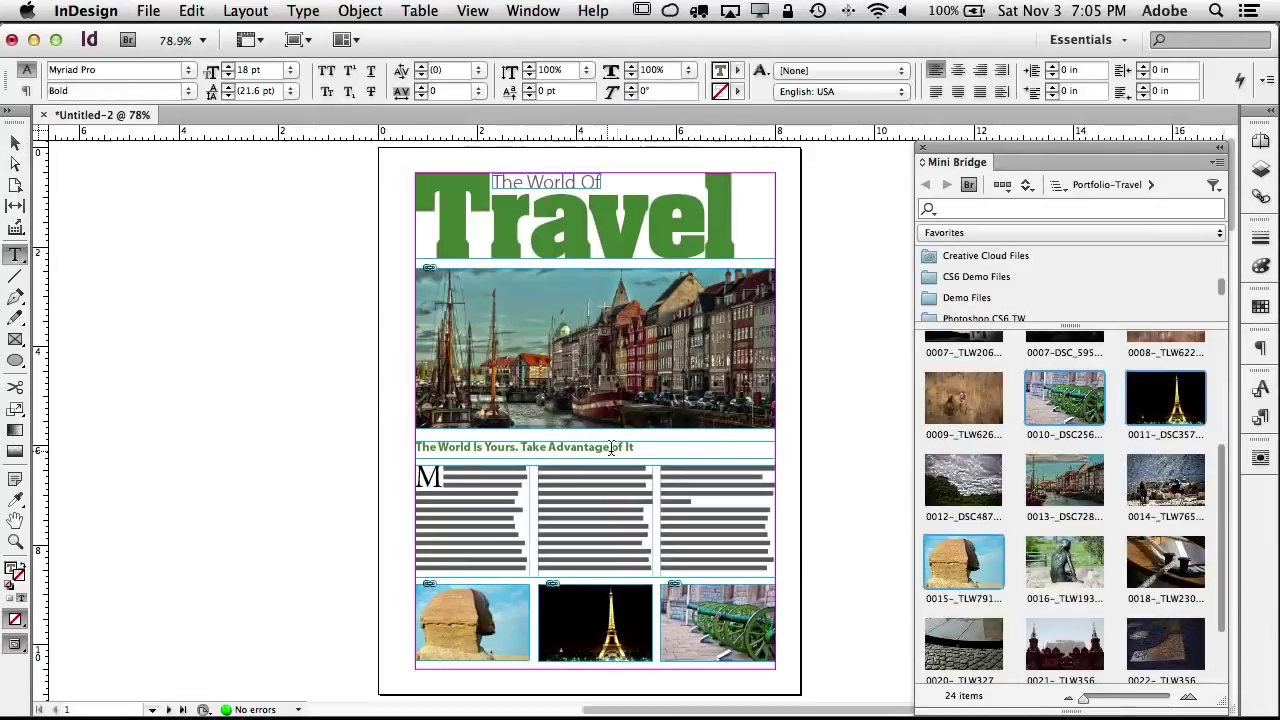
pyautogui.moveTo(643, 447); pyautogui.dragTo(416, 448)
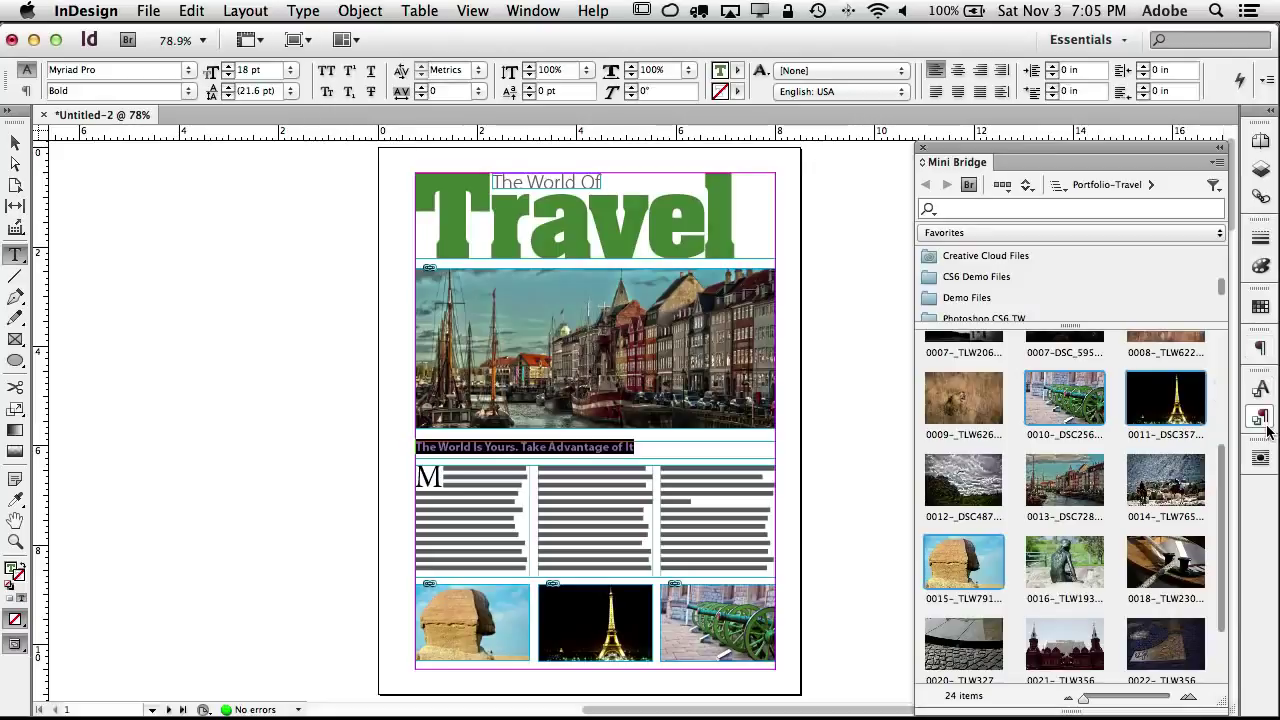
pyautogui.click(506, 6)
pyautogui.moveTo(577, 409)
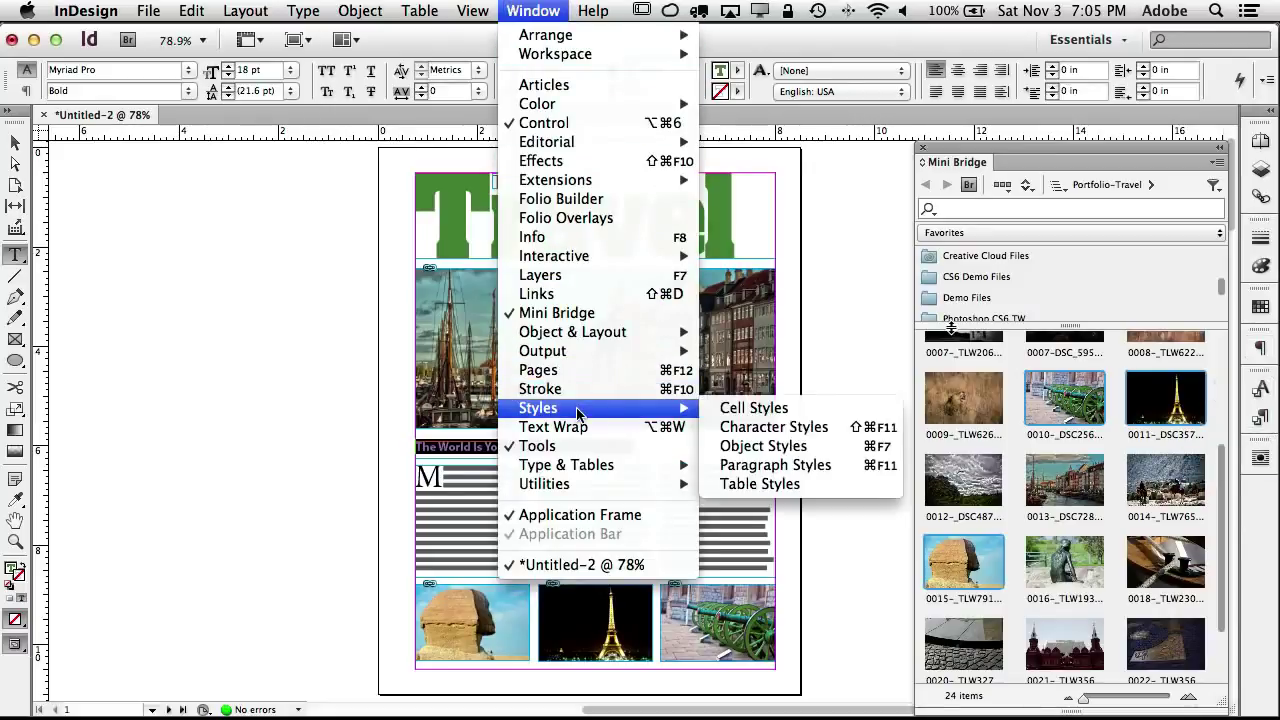
pyautogui.moveTo(602, 474)
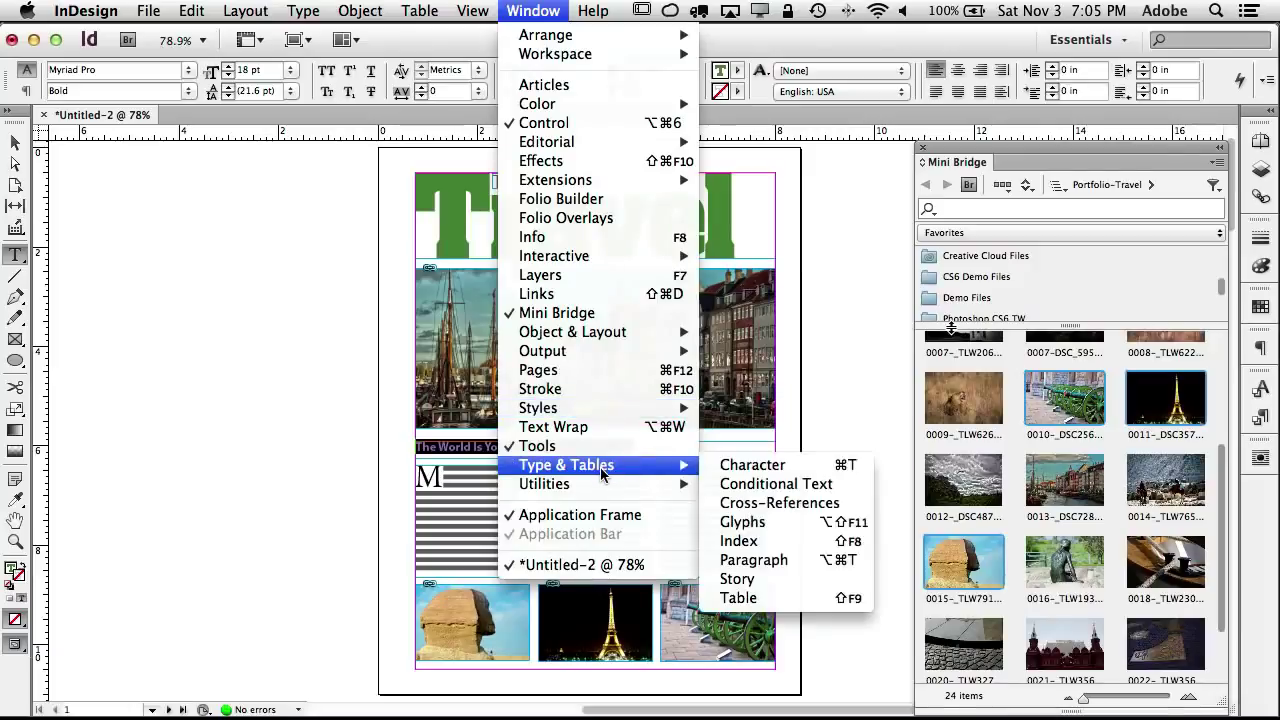
pyautogui.click(786, 568)
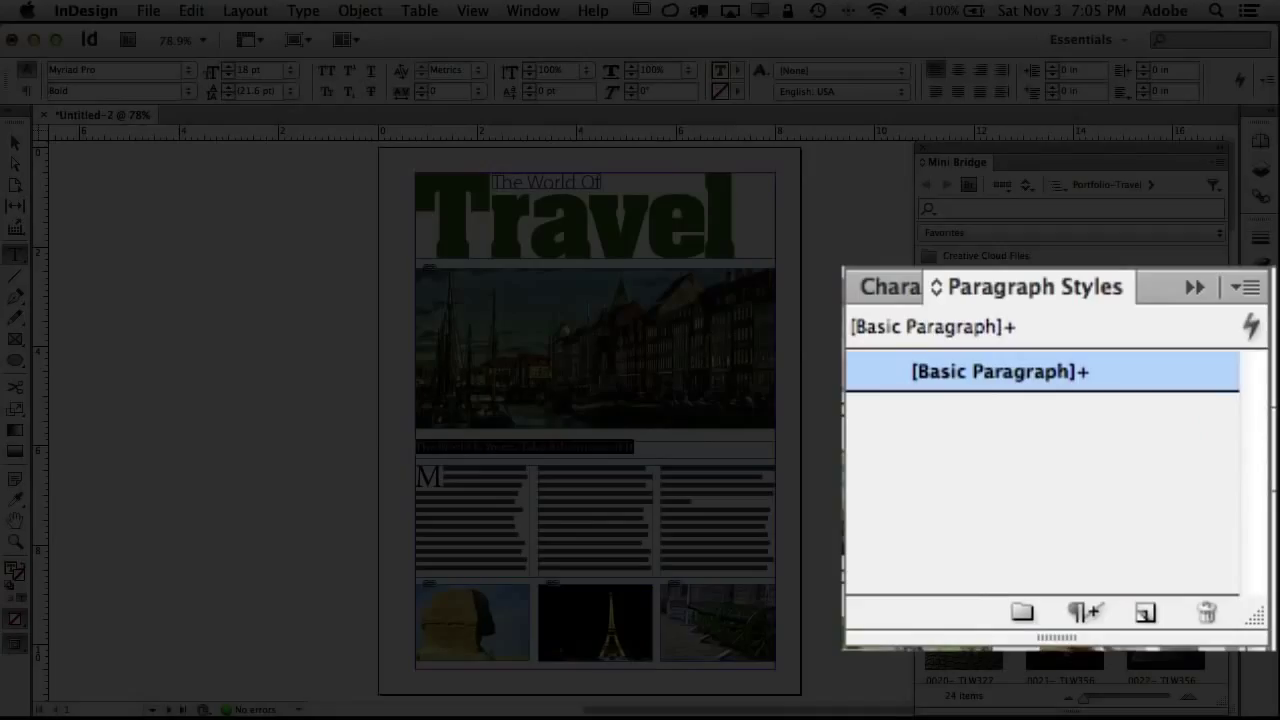
pyautogui.click(1145, 612)
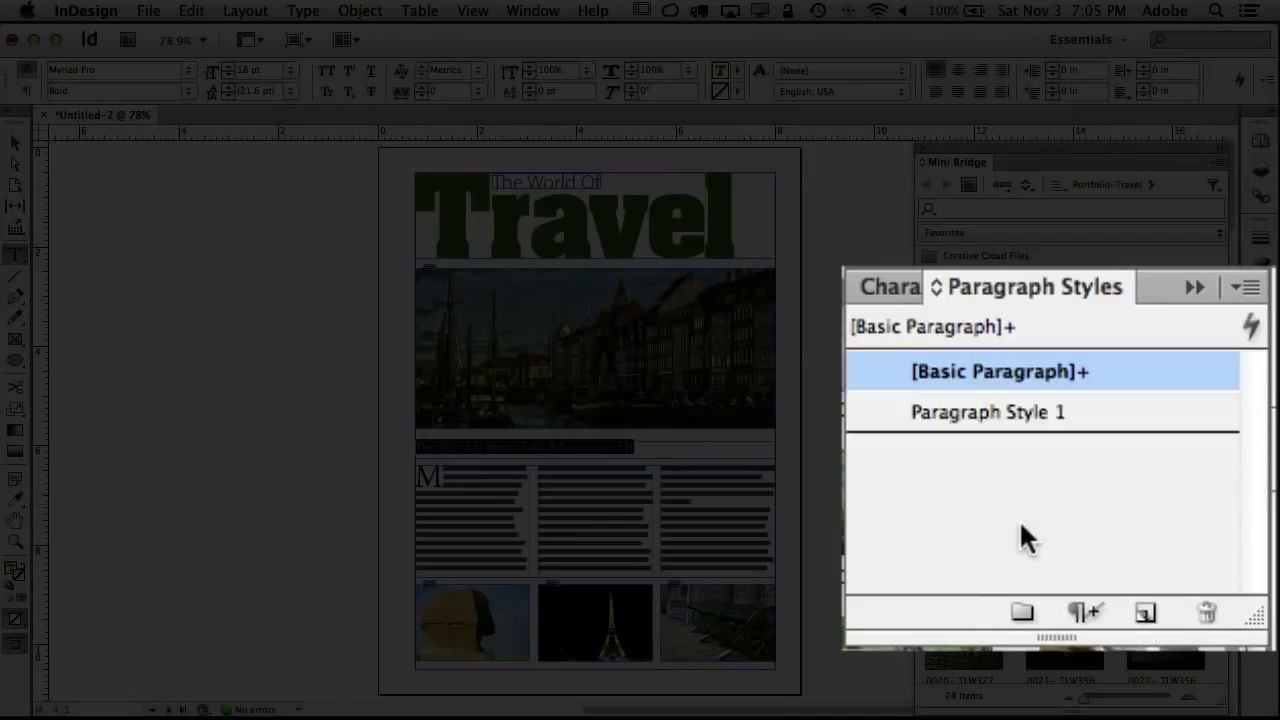
pyautogui.doubleClick(1029, 412)
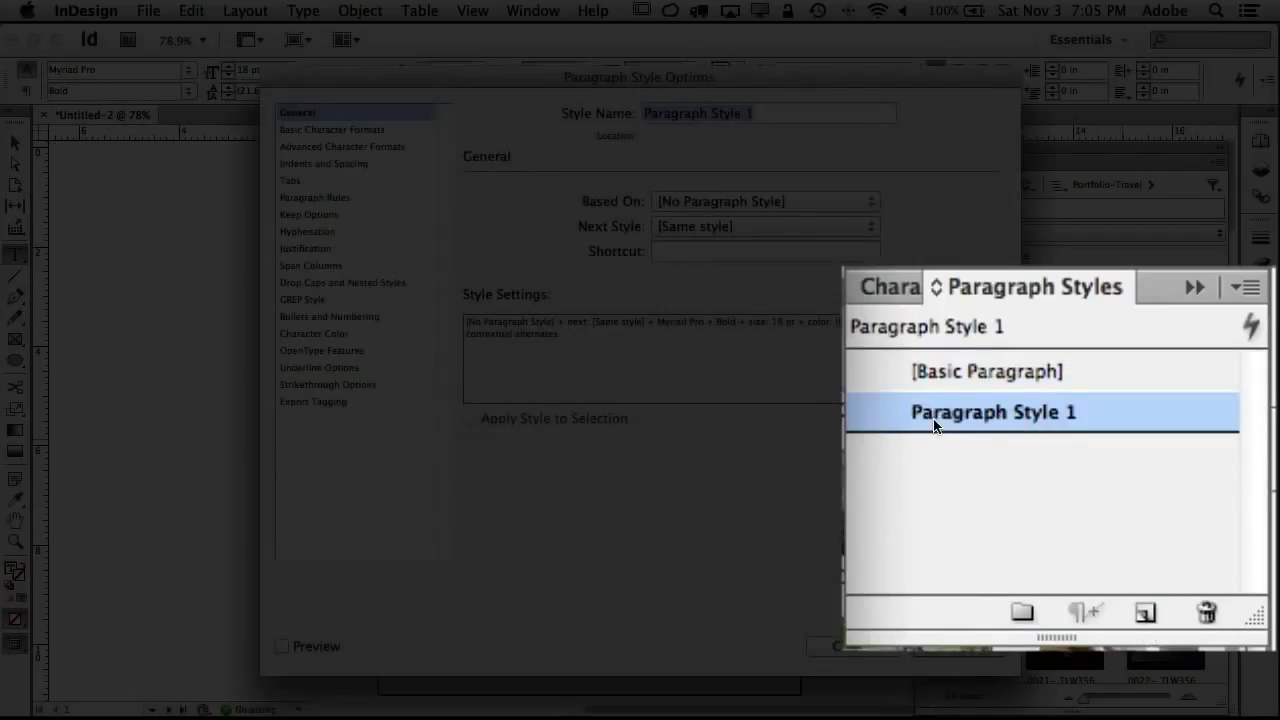
pyautogui.write('Headline')
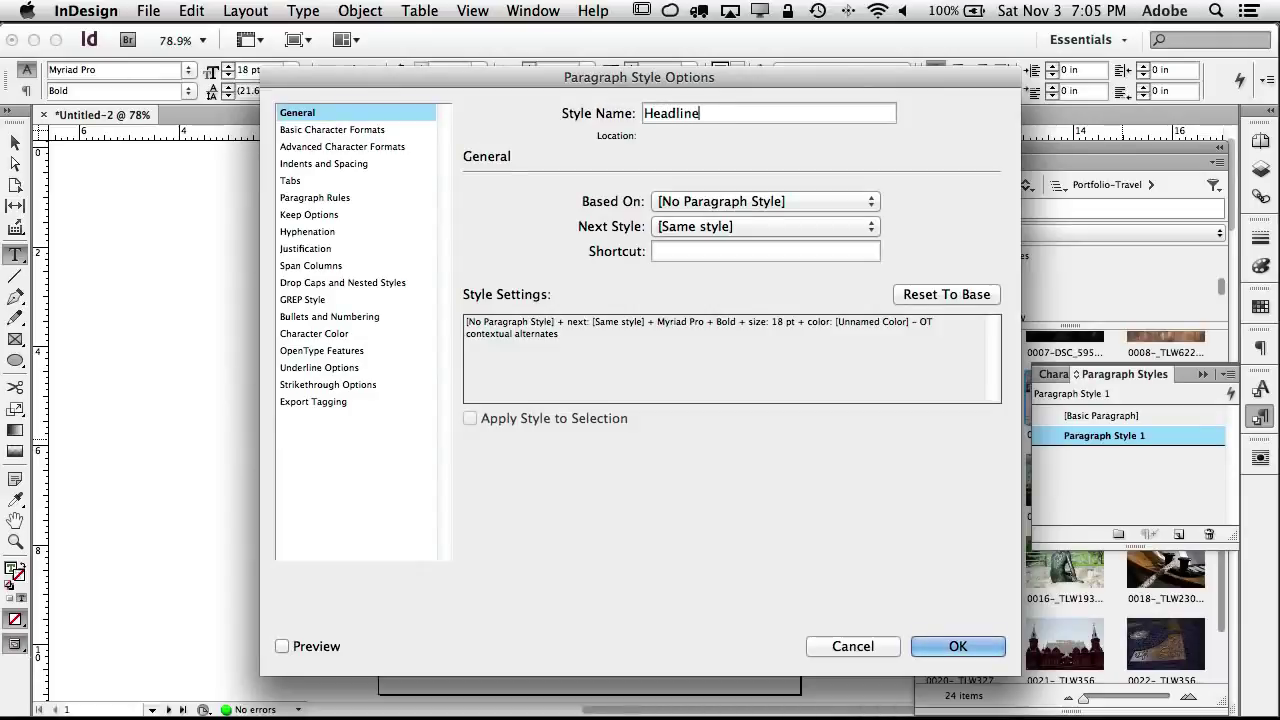
pyautogui.click(968, 645)
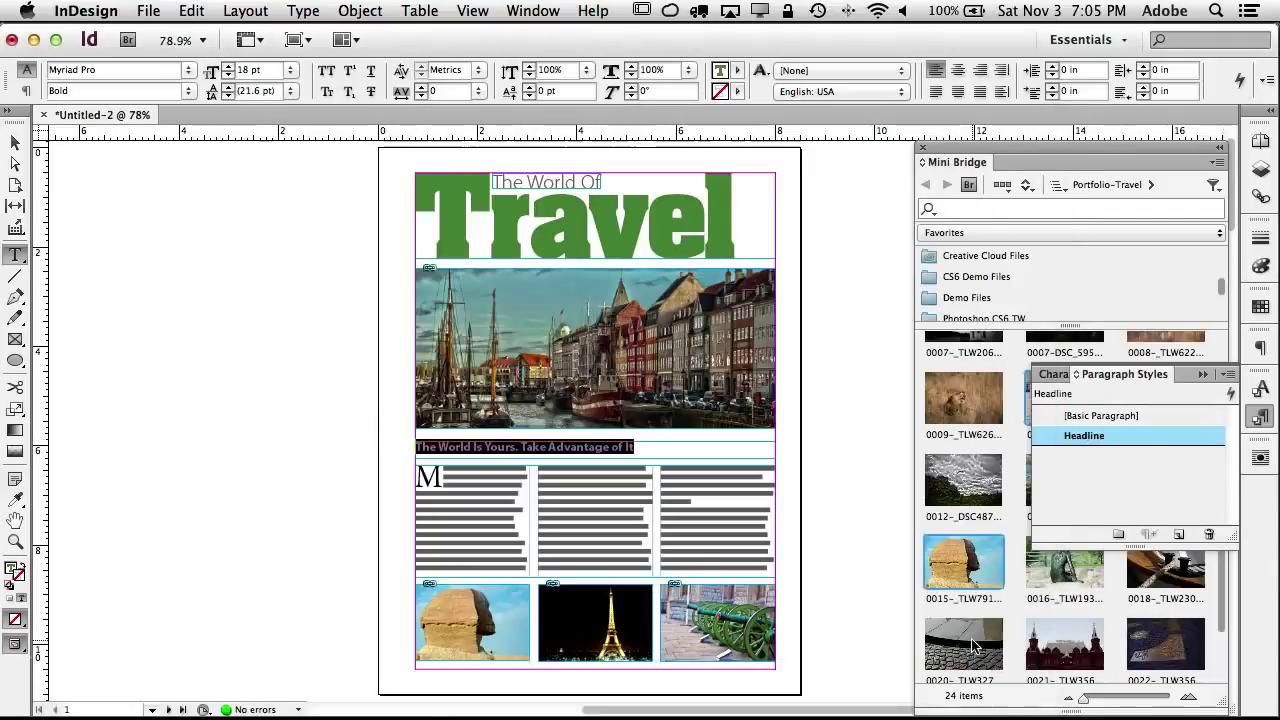
# Step: Create a paragraph style named Body Copy from the opening body paragraph with the drop cap
pyautogui.click(458, 476)
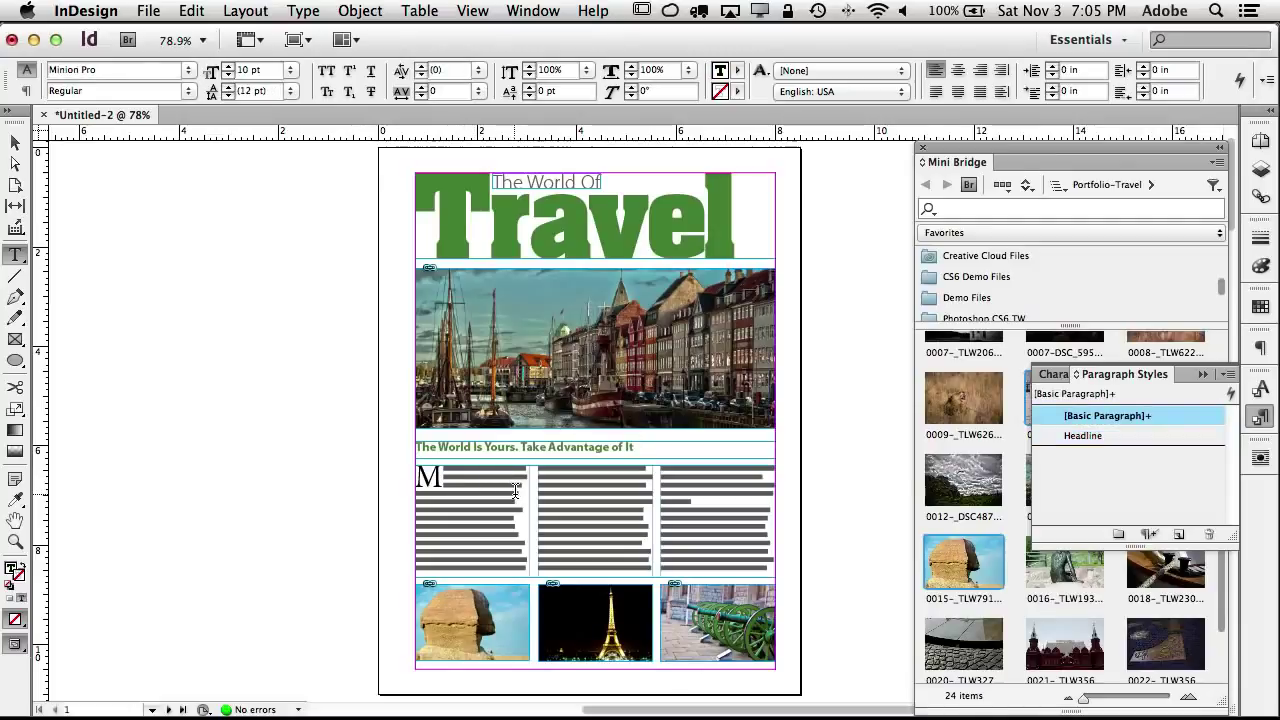
pyautogui.click(1179, 534)
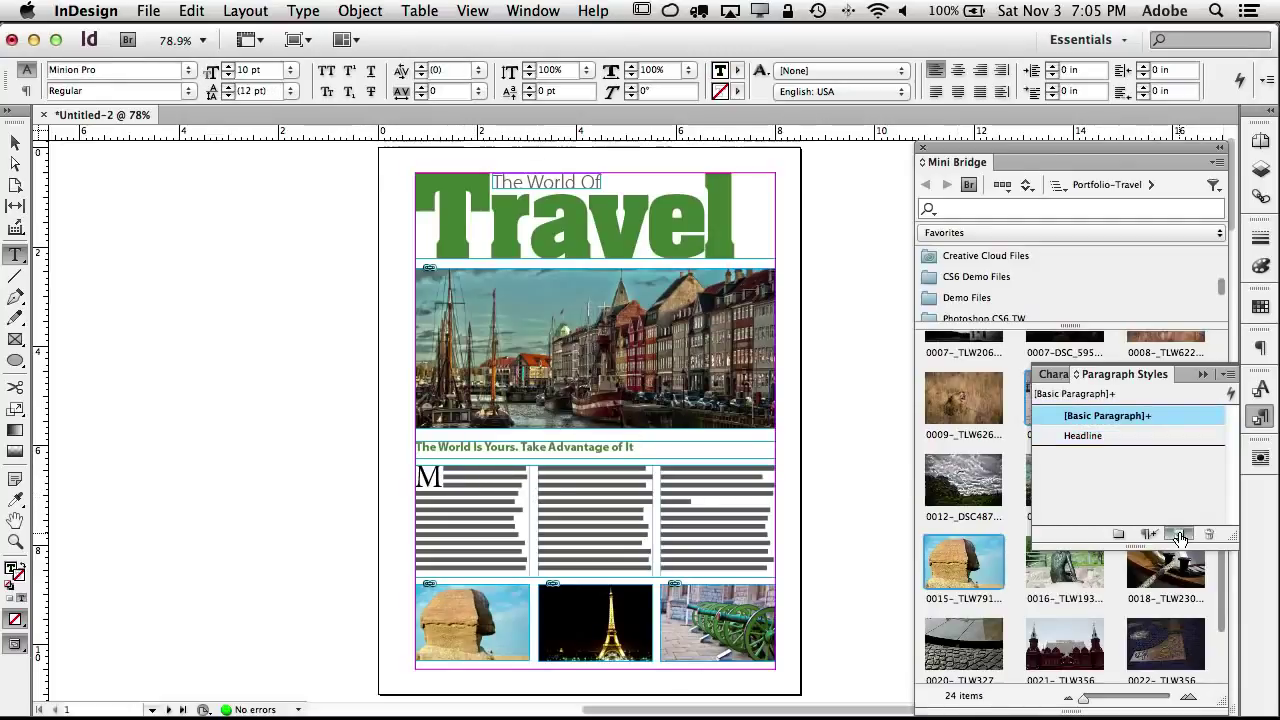
pyautogui.doubleClick(1098, 435)
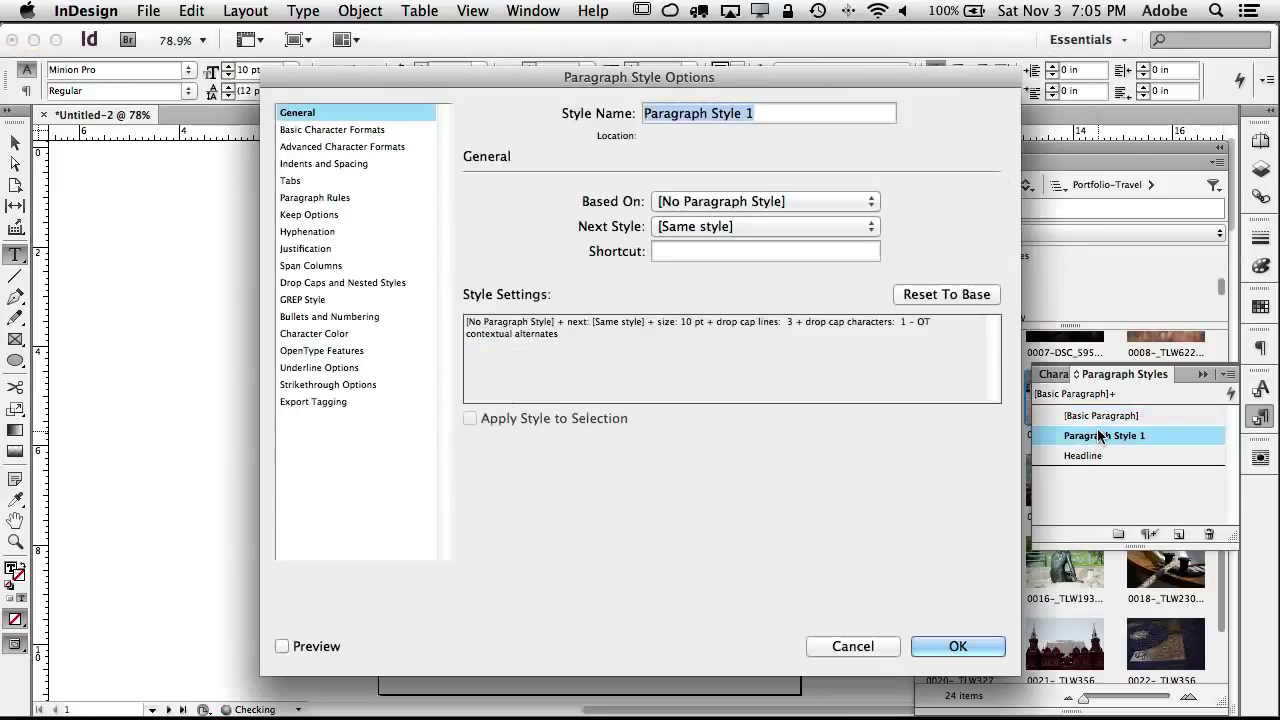
pyautogui.write('Body Co')
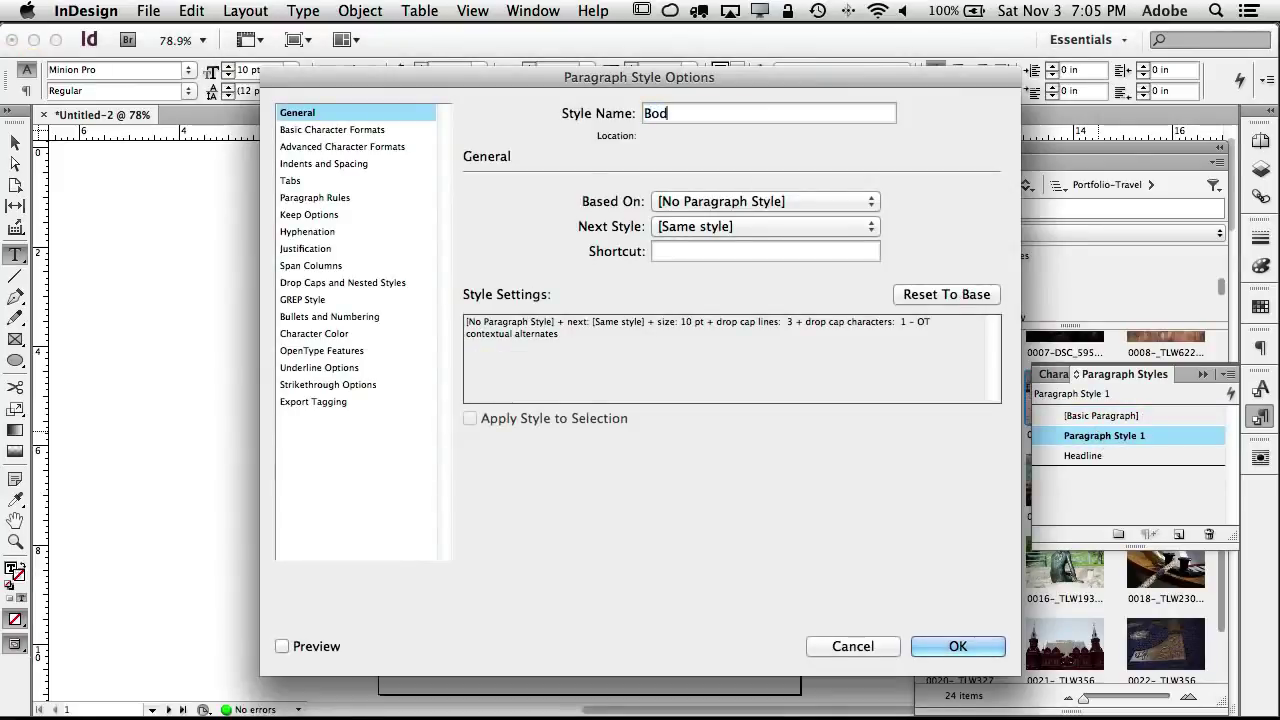
pyautogui.write('py')
pyautogui.click(920, 646)
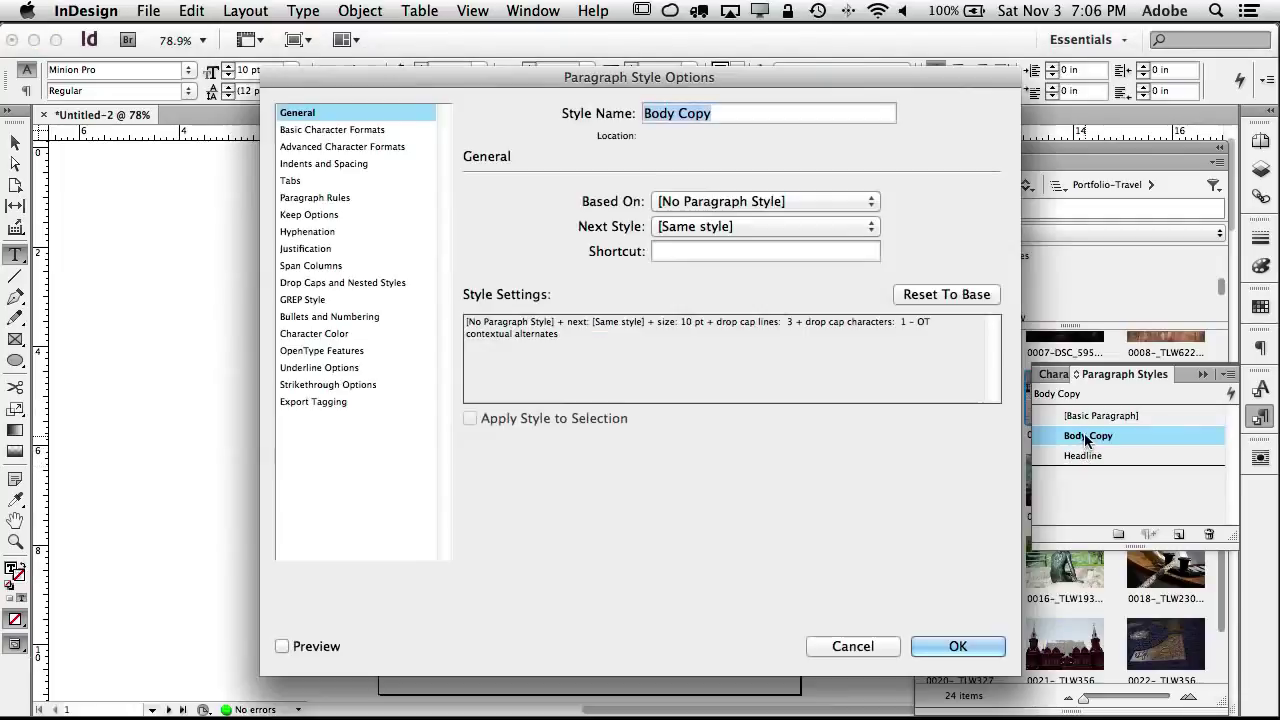
# Step: Rename the Body Copy paragraph style as 1st Paragraph
pyautogui.doubleClick(1088, 436)
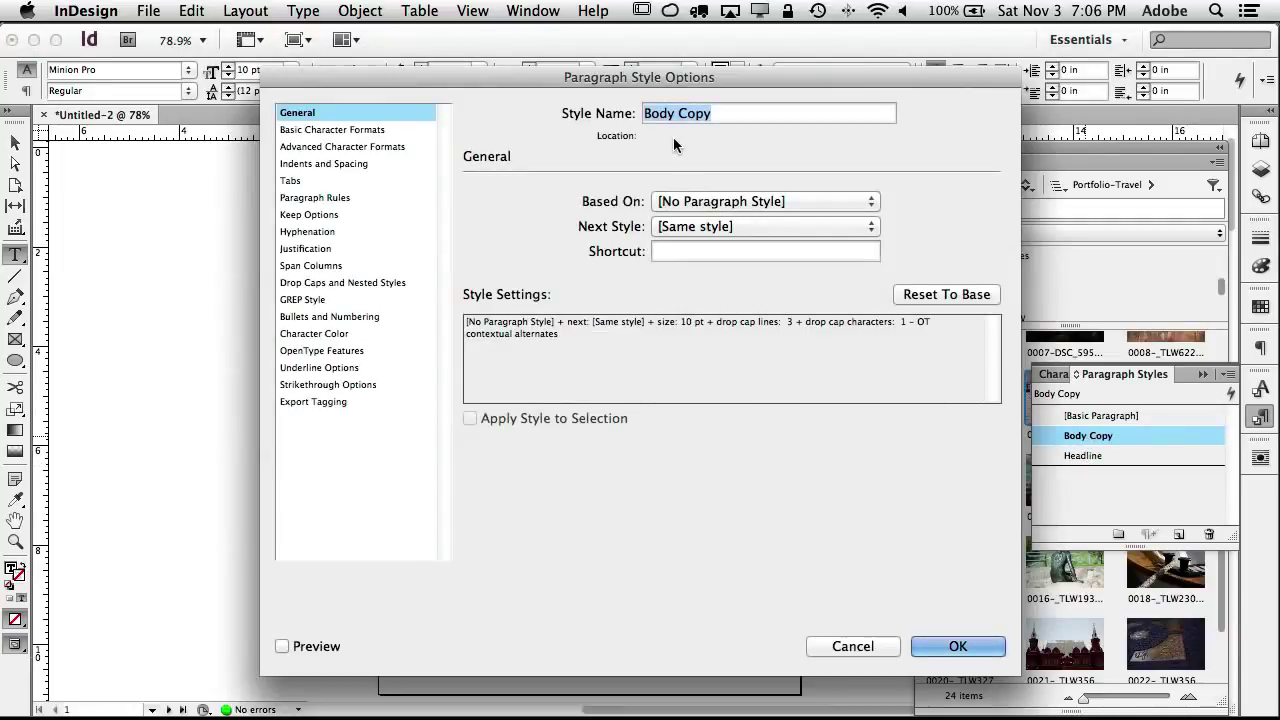
pyautogui.write('1st Paragra')
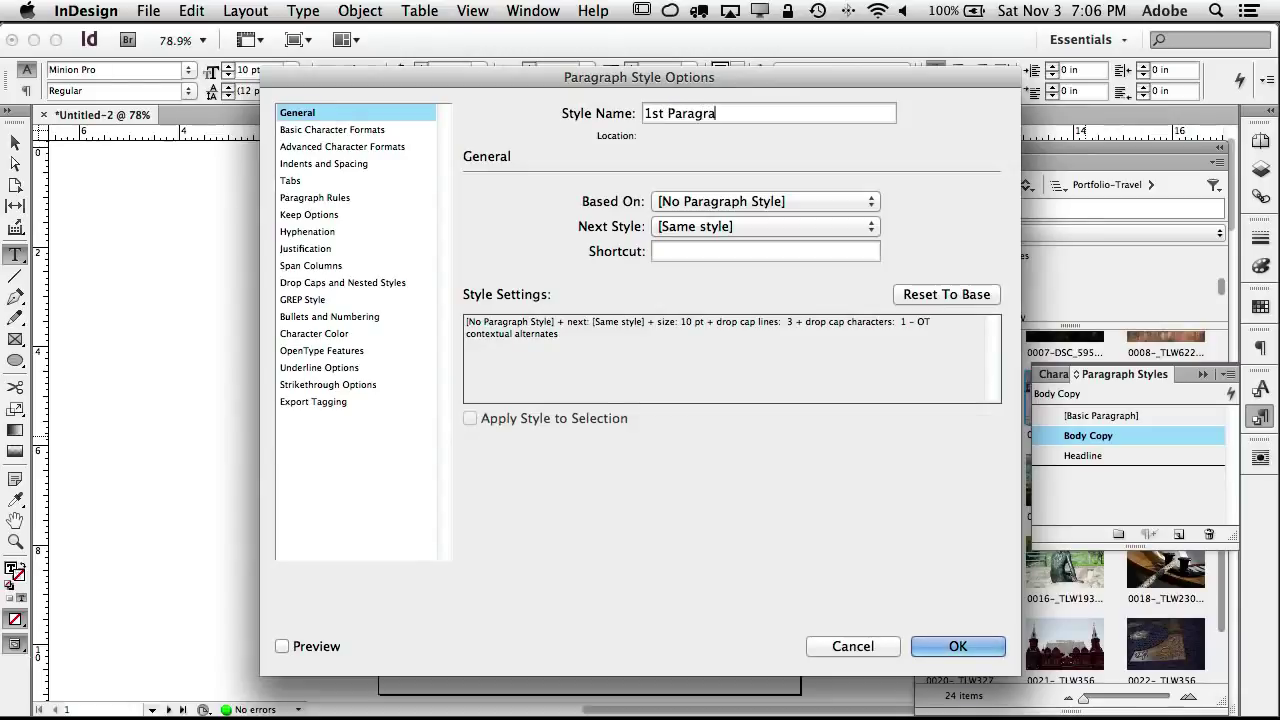
pyautogui.write('ph')
pyautogui.click(955, 640)
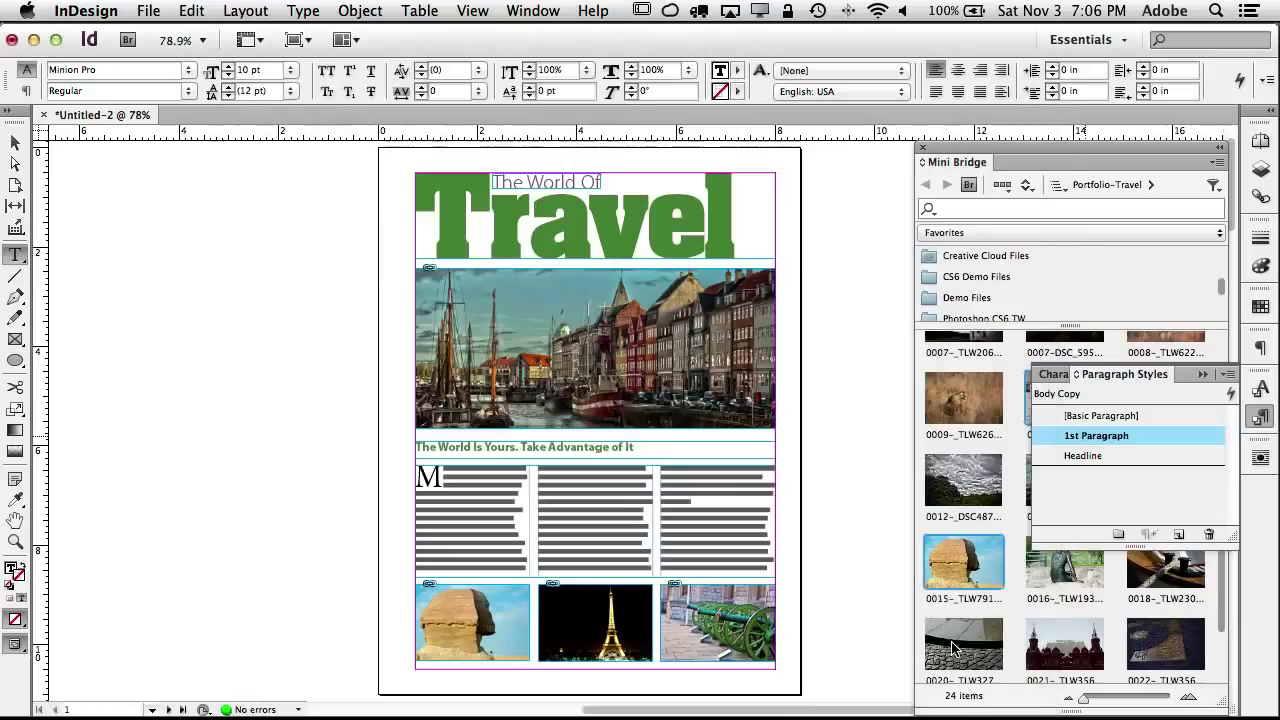
# Step: Create a new paragraph style from the second body paragraph in the third column, keeping that paragraph without a drop cap
pyautogui.click(695, 557)
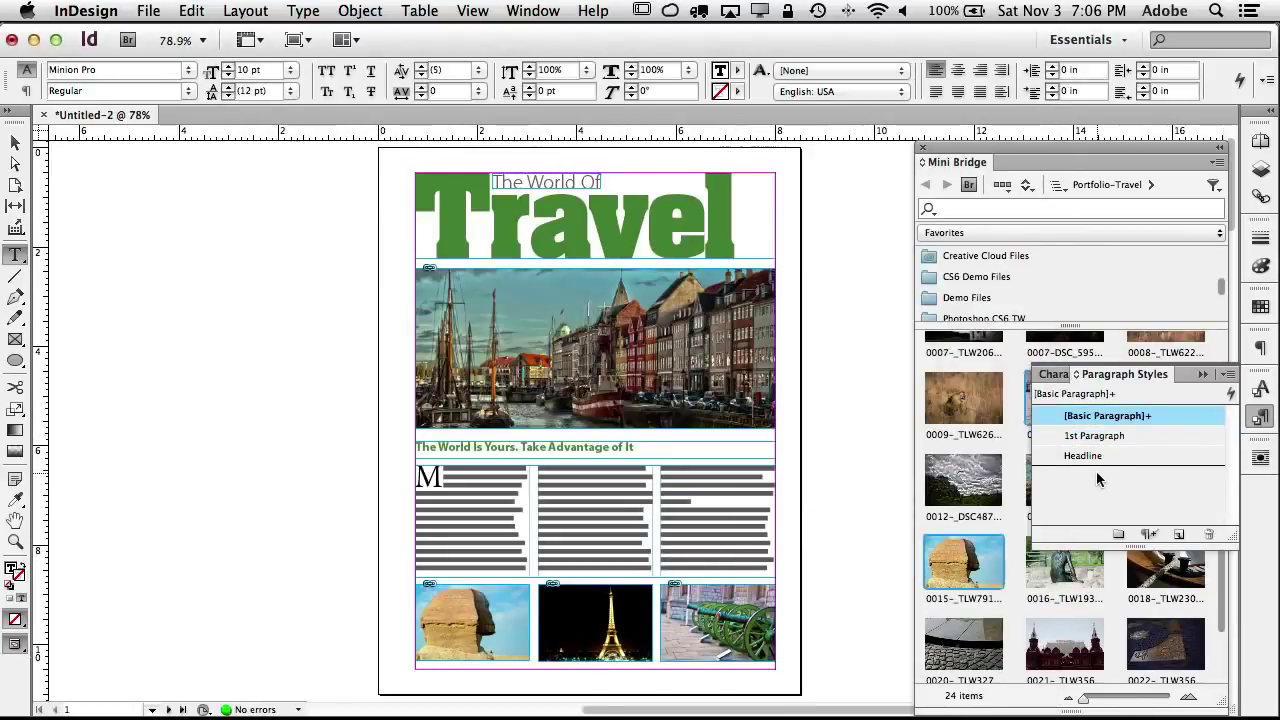
pyautogui.click(1176, 534)
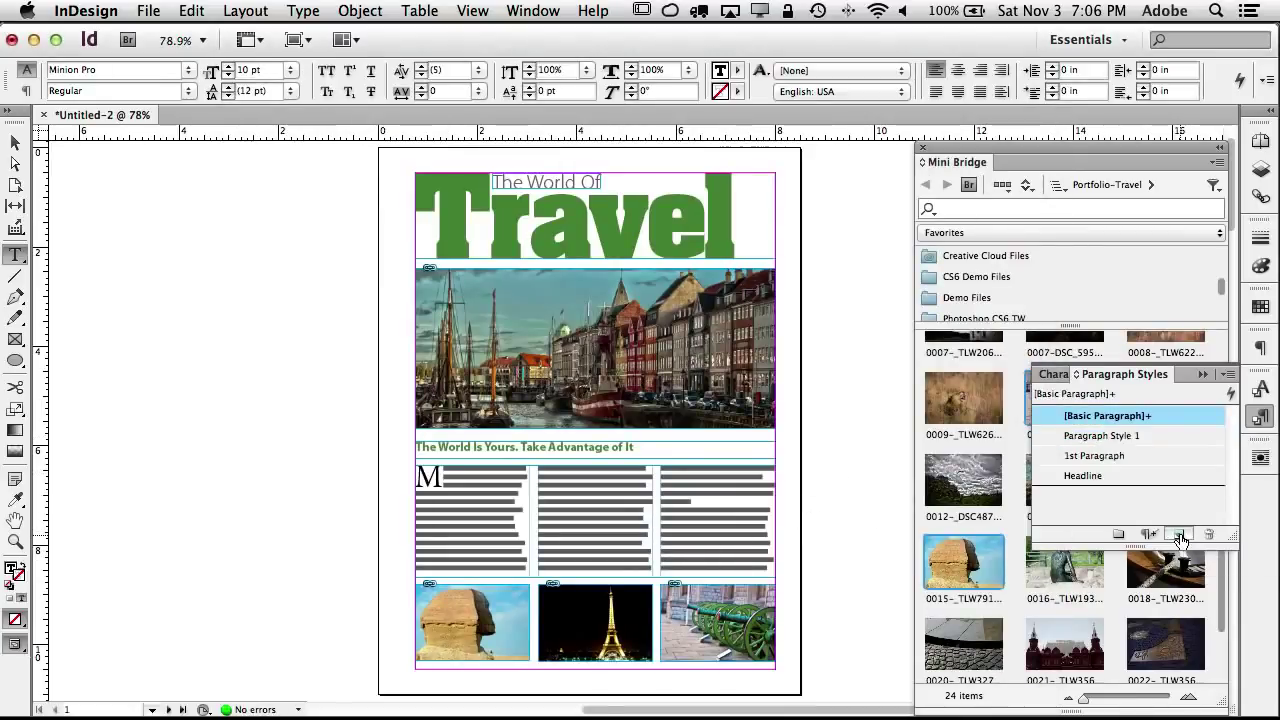
pyautogui.doubleClick(1094, 456)
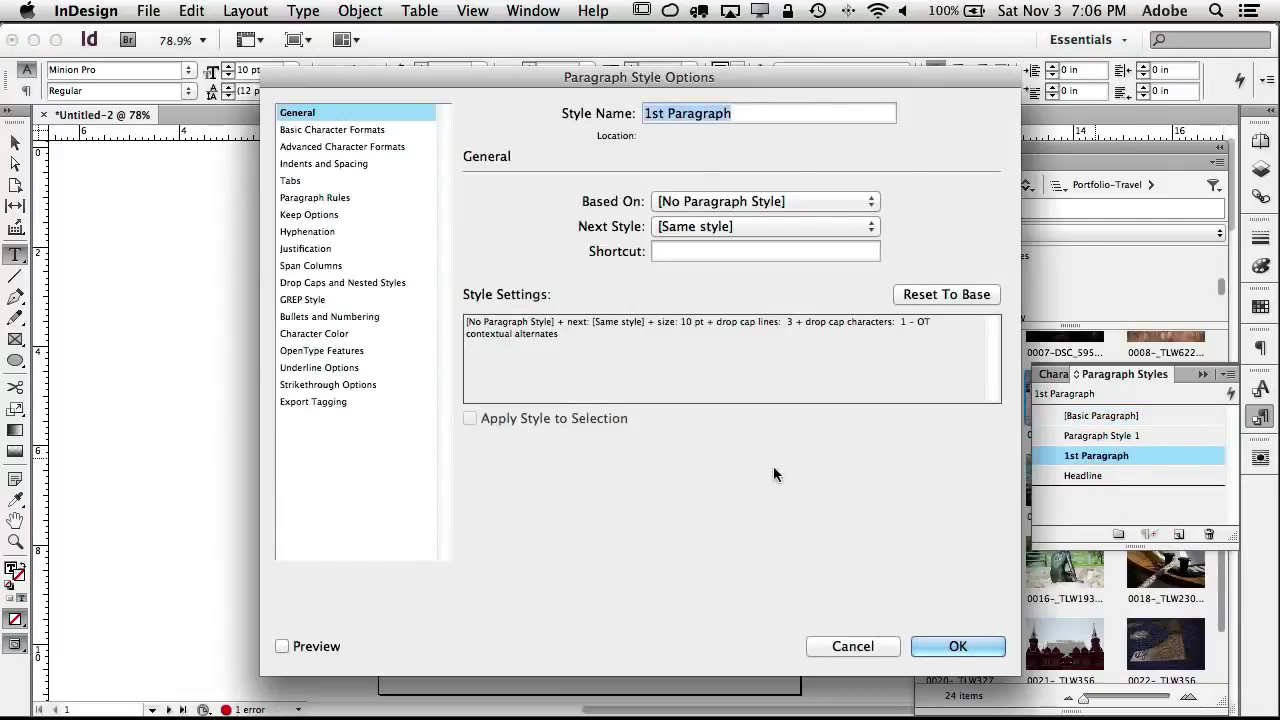
pyautogui.click(853, 646)
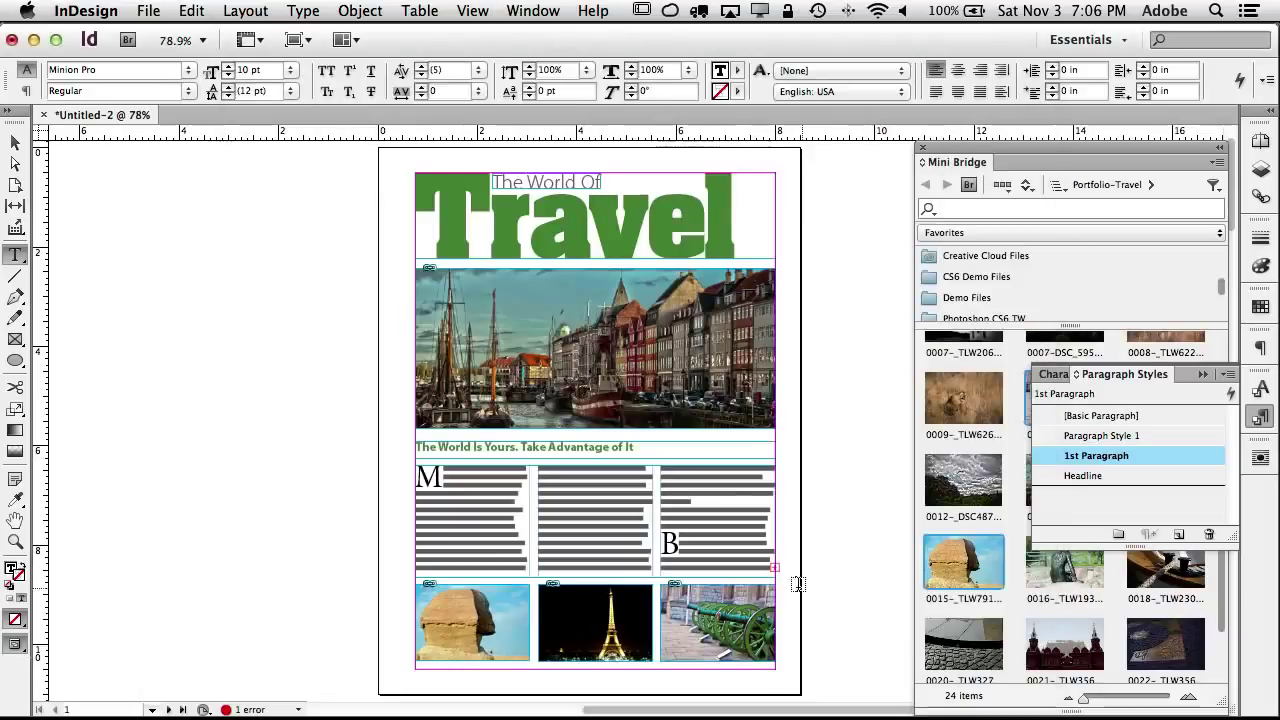
pyautogui.click(718, 548)
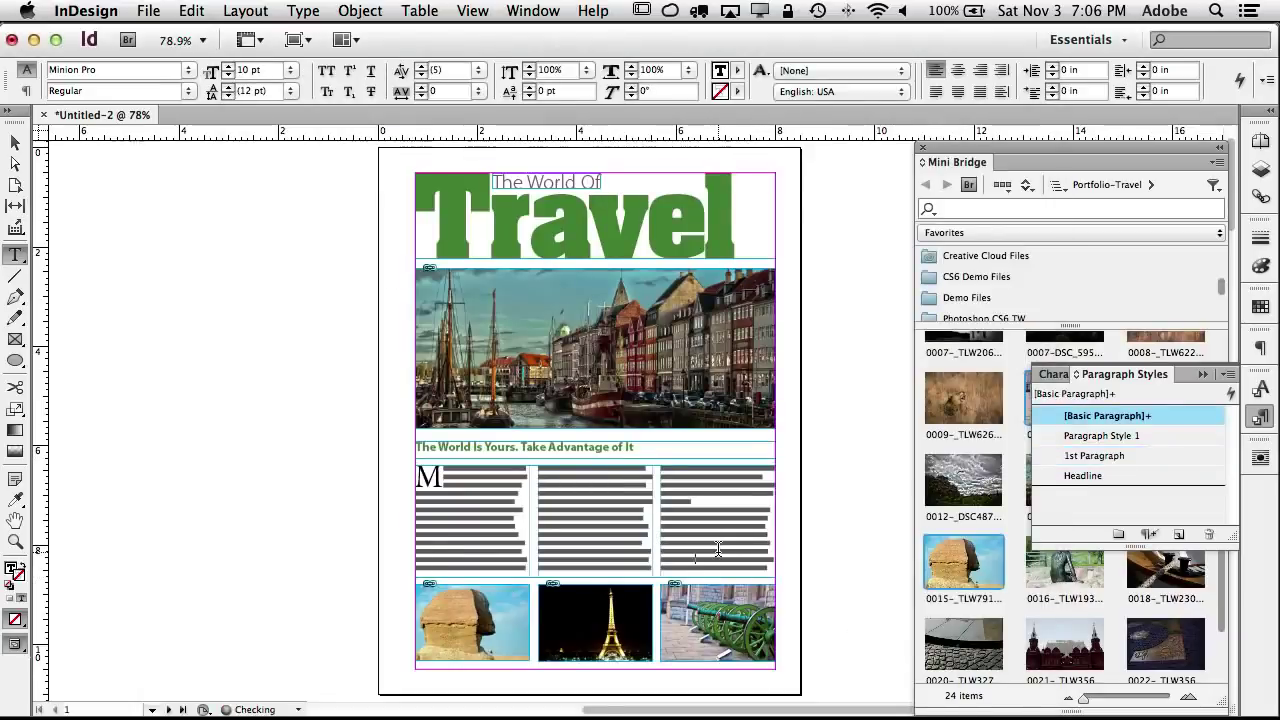
# Step: Rename Paragraph Style 1 as Body Copy for the second body paragraph, and delete the surplus Paragraph Style 2
pyautogui.click(1178, 534)
pyautogui.doubleClick(1102, 455)
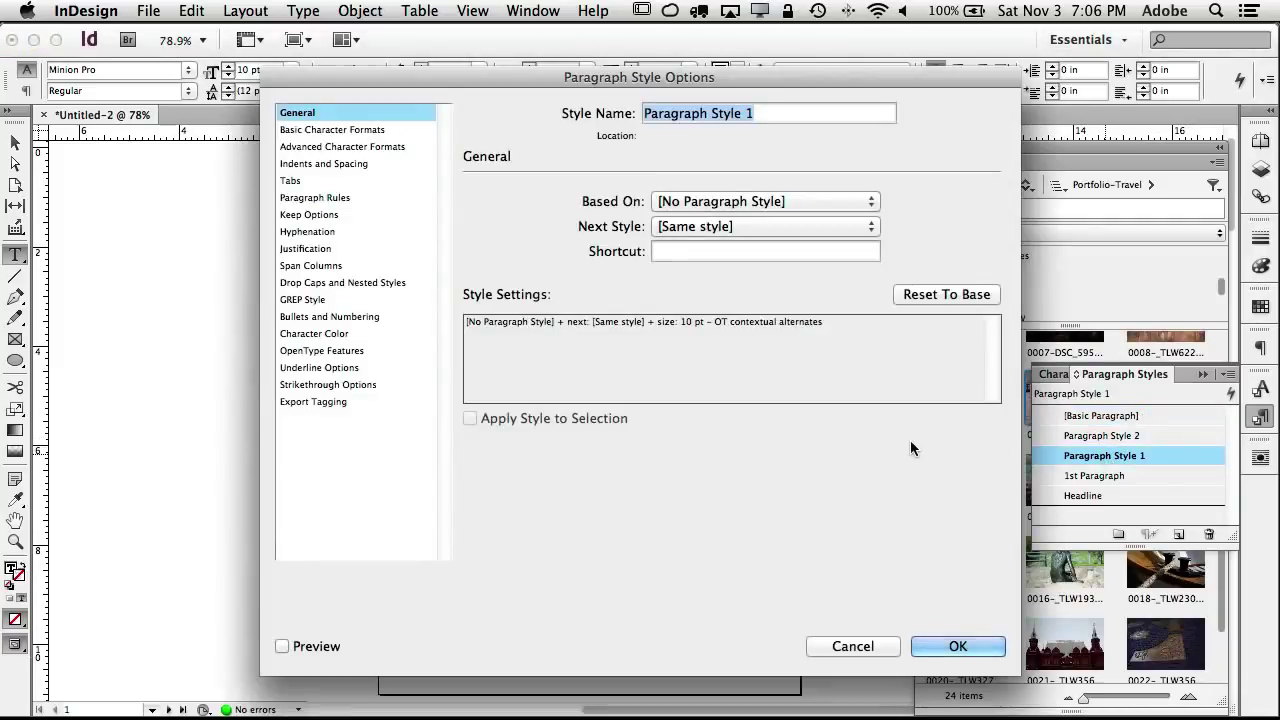
pyautogui.write('Body Copy')
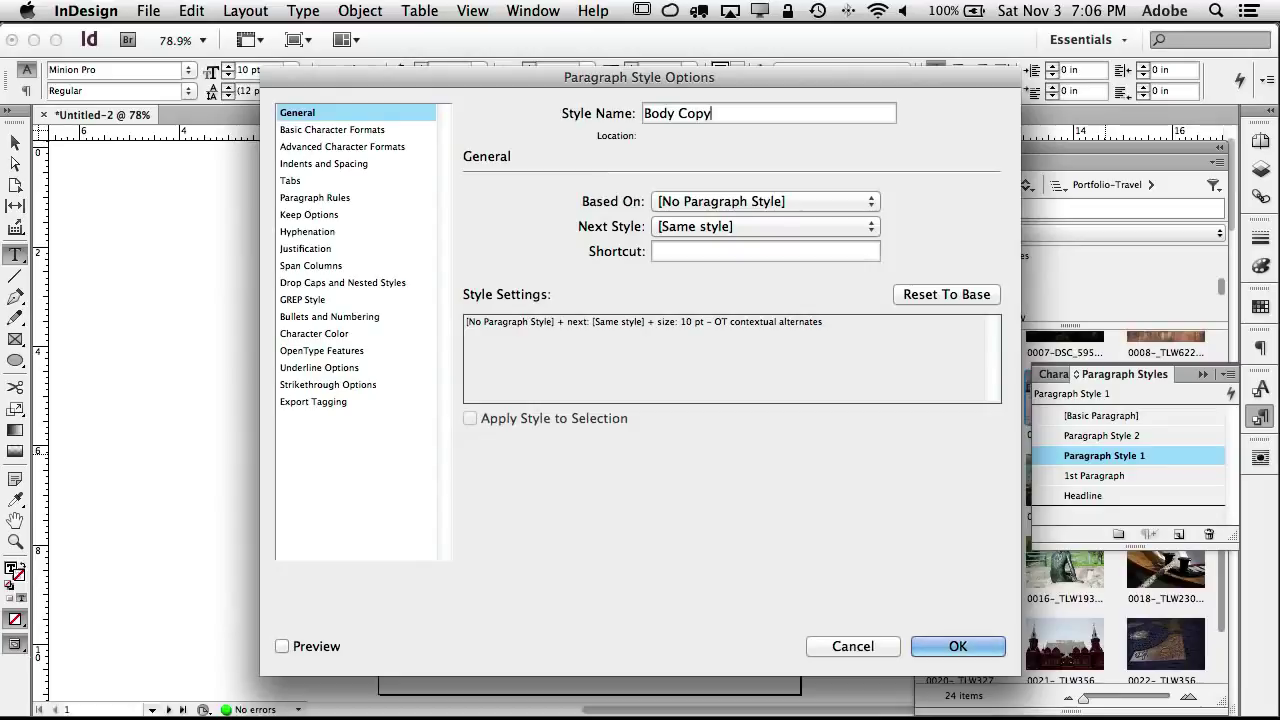
pyautogui.click(962, 645)
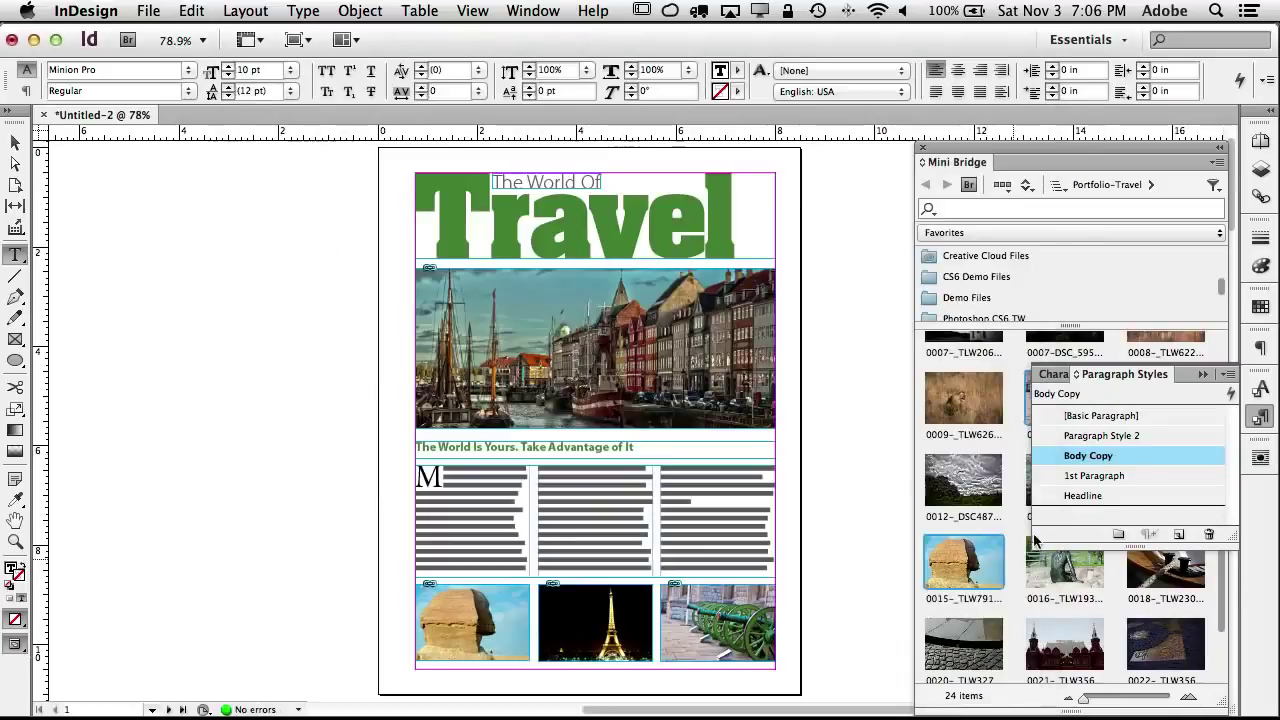
pyautogui.moveTo(1118, 436); pyautogui.dragTo(1208, 534)
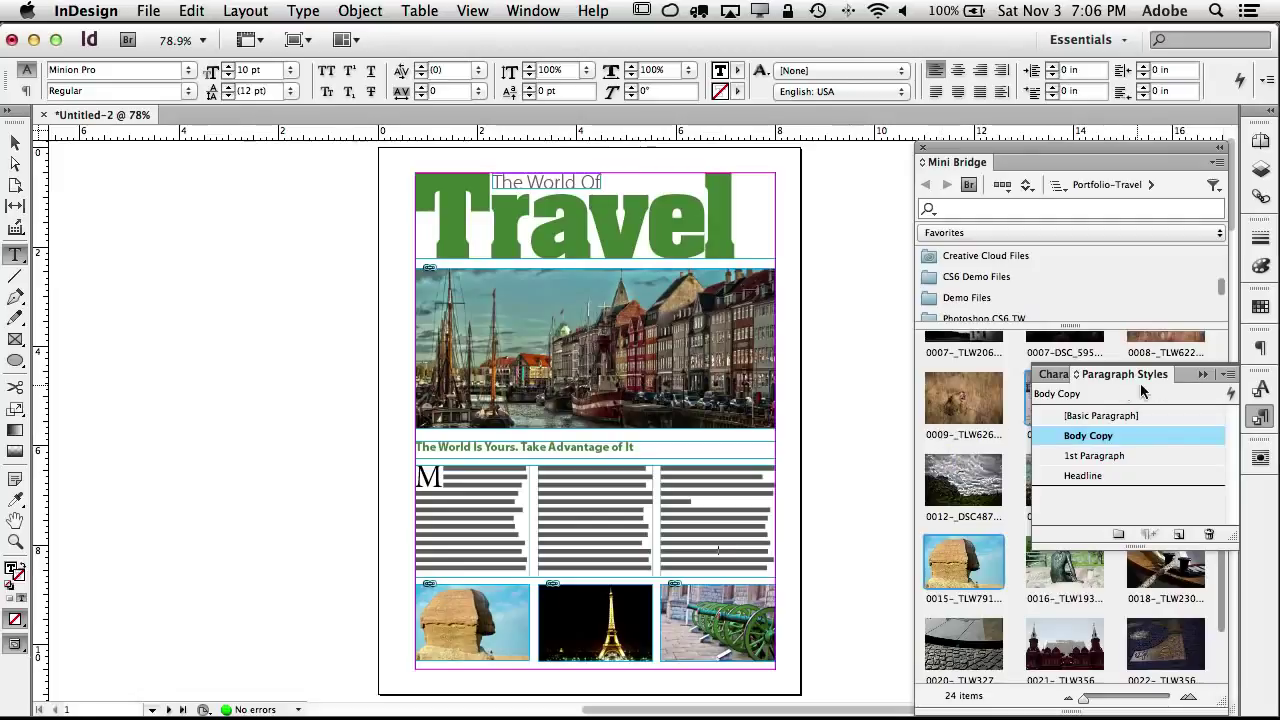
pyautogui.click(1201, 375)
# Step: Select the letter "e" in the "Travel" headline and make its fill color active in Swatches
pyautogui.click(1260, 307)
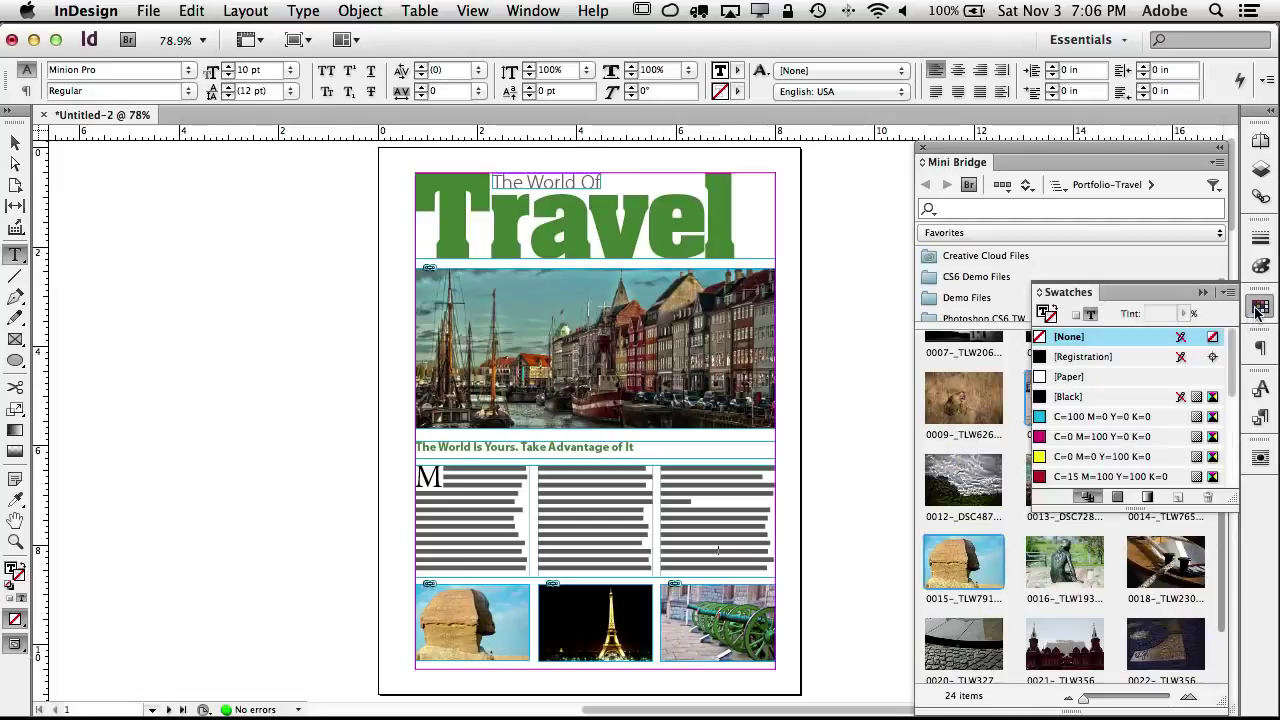
pyautogui.moveTo(689, 226); pyautogui.dragTo(640, 228)
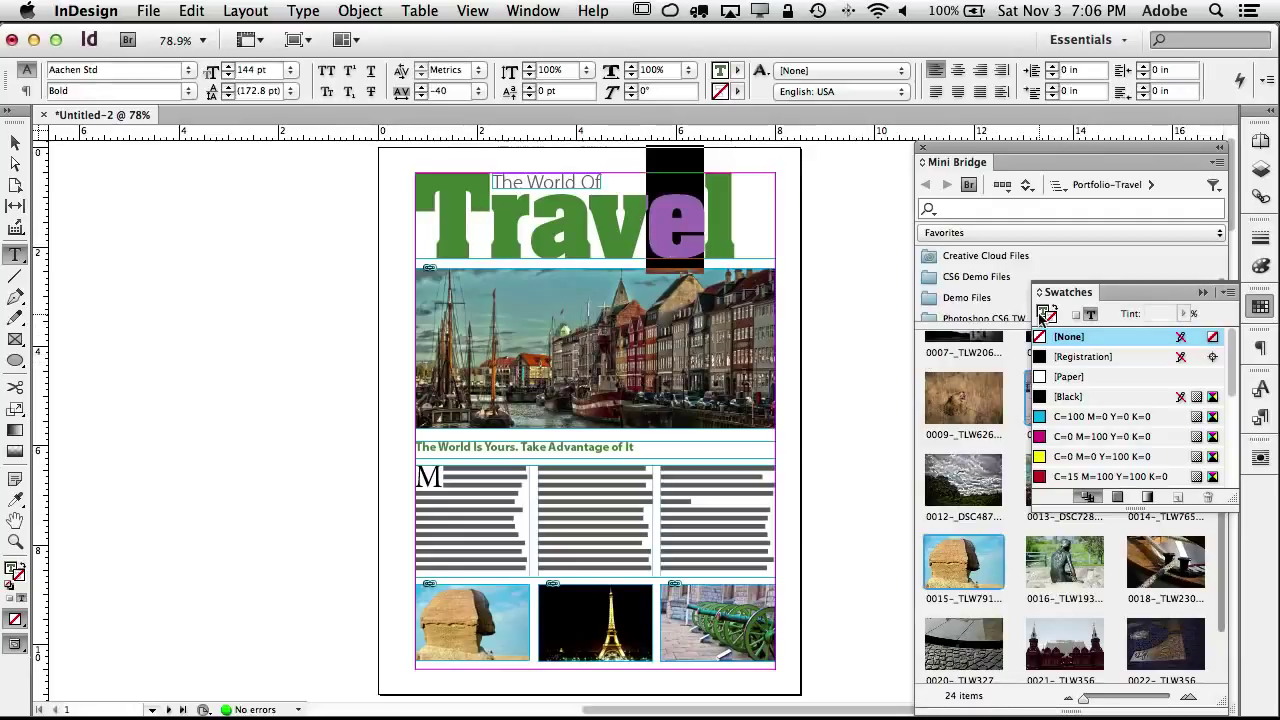
pyautogui.click(1042, 316)
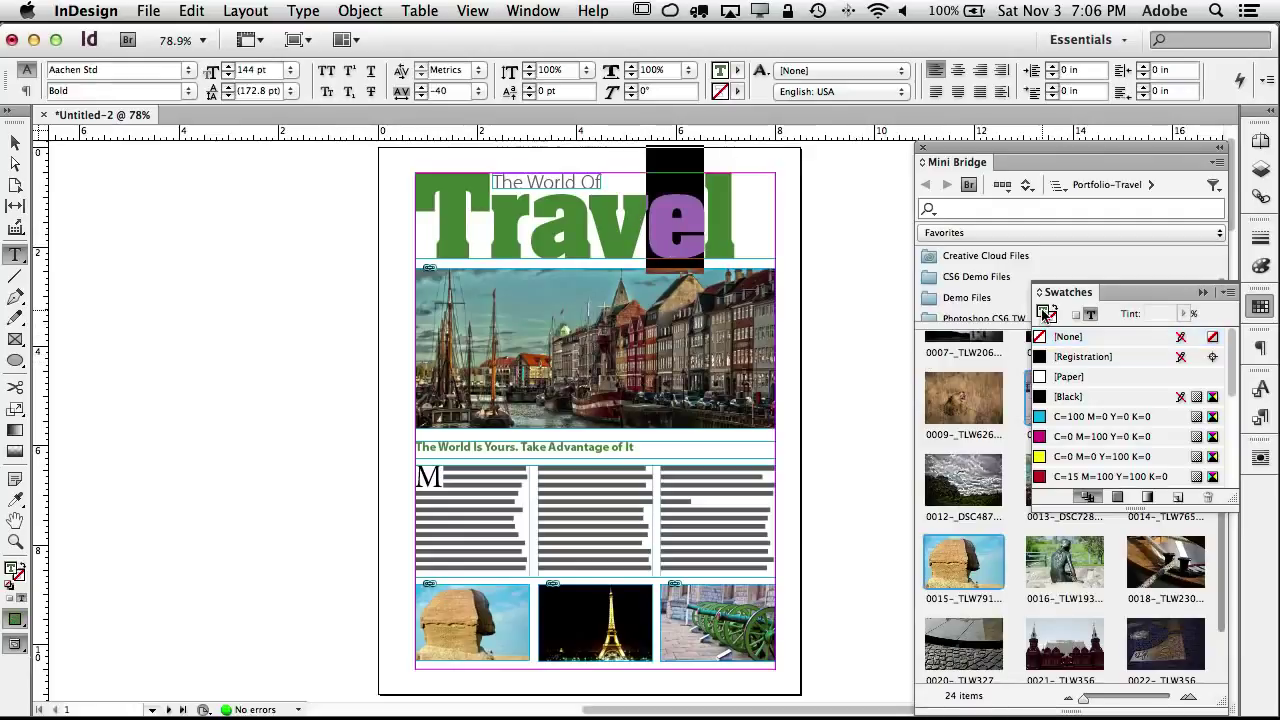
# Step: Save the Travel title's green and the "The World Of" text's gray as swatches, moving the small text's frame above the title to reach it
pyautogui.click(1177, 497)
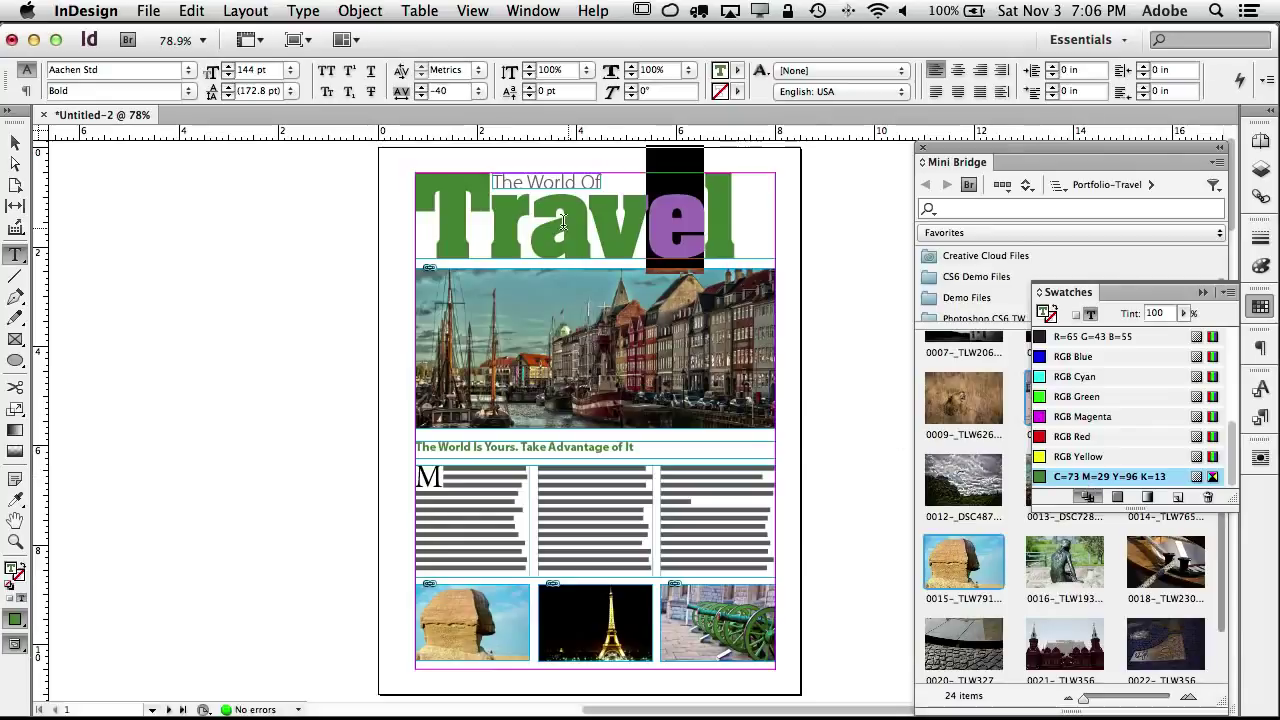
pyautogui.moveTo(530, 182); pyautogui.dragTo(563, 178)
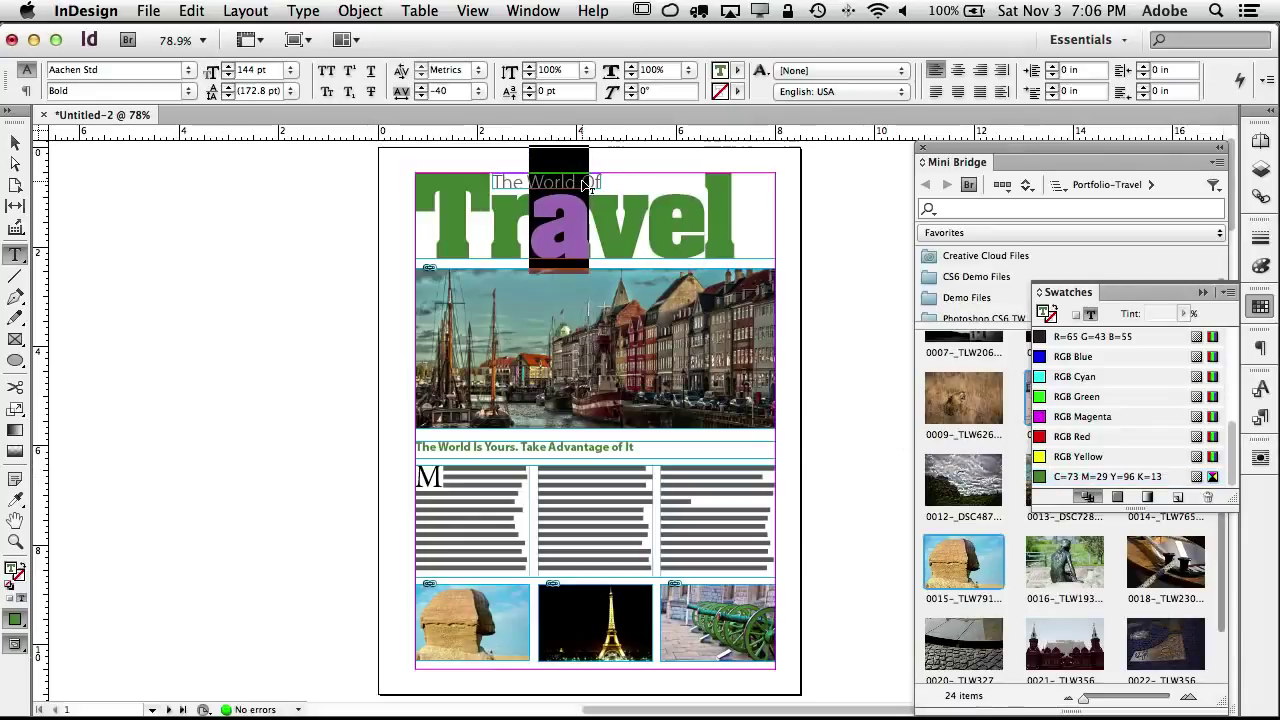
pyautogui.click(589, 182)
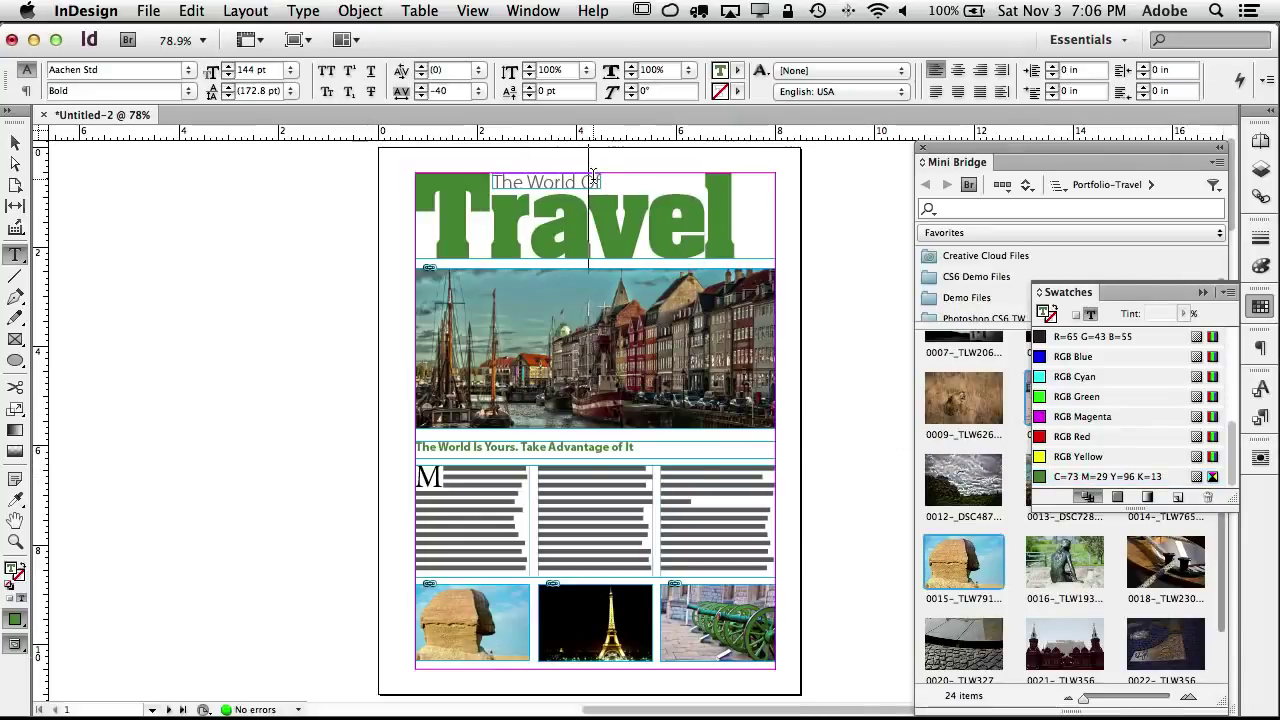
pyautogui.moveTo(591, 183); pyautogui.dragTo(594, 150)
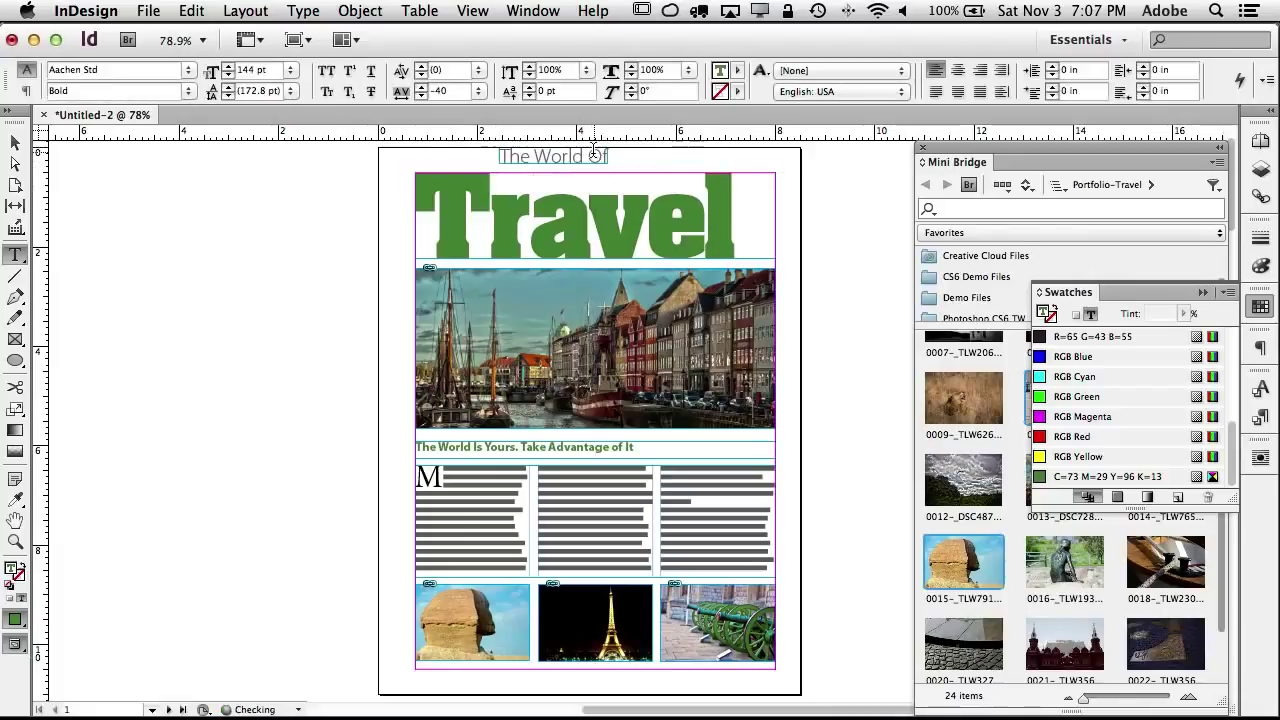
pyautogui.click(589, 154)
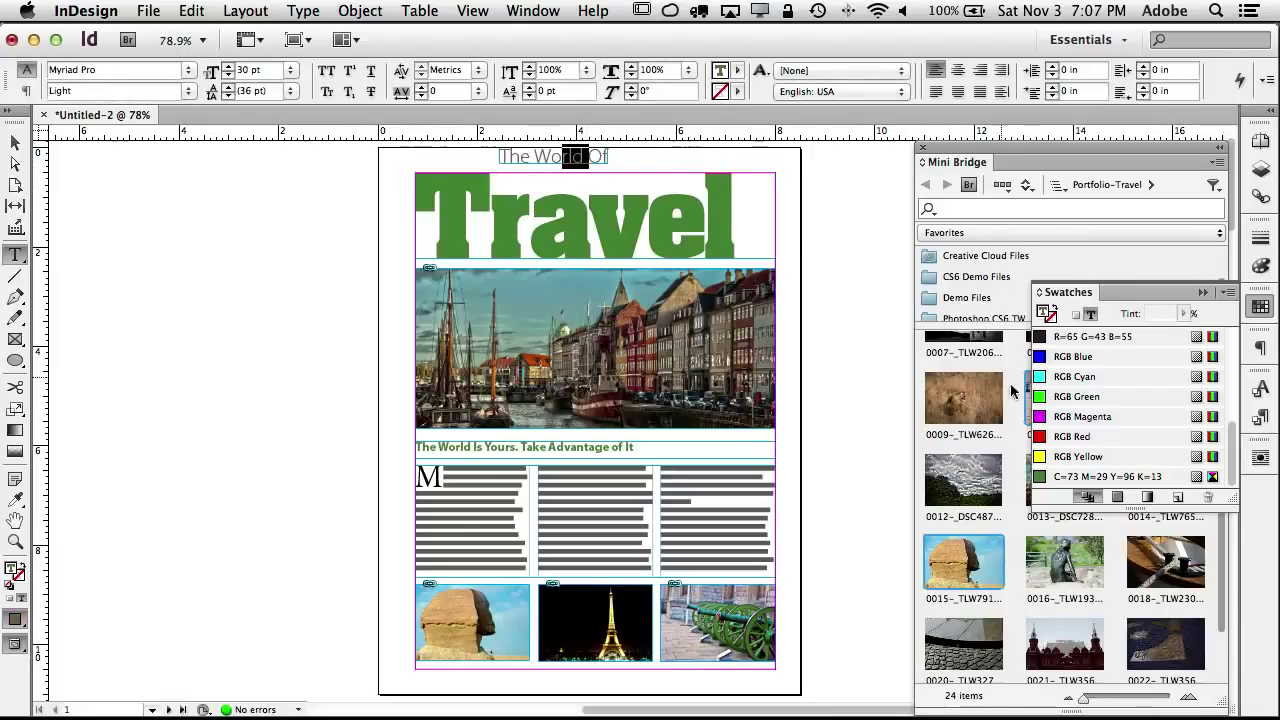
pyautogui.click(1176, 498)
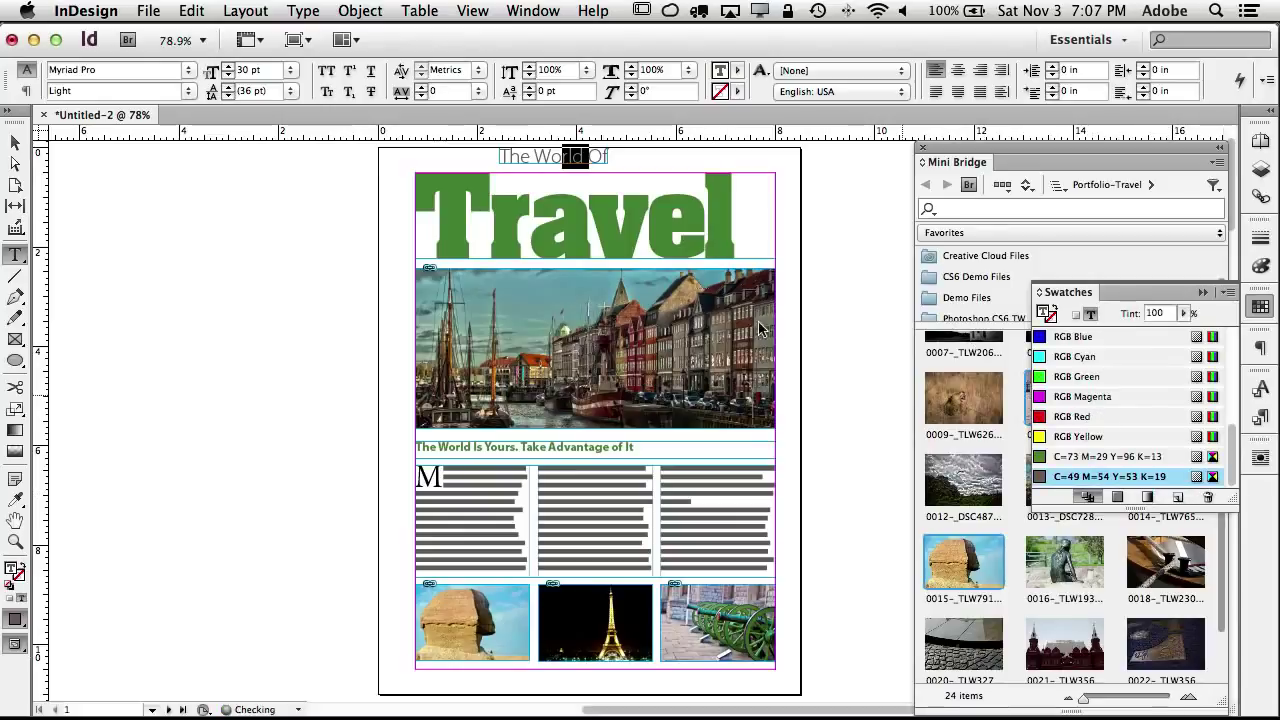
# Step: Move the "The World Of" text frame back down over the top of the Travel title, at about X 2.4 in, Y 0.5 in
pyautogui.click(18, 146)
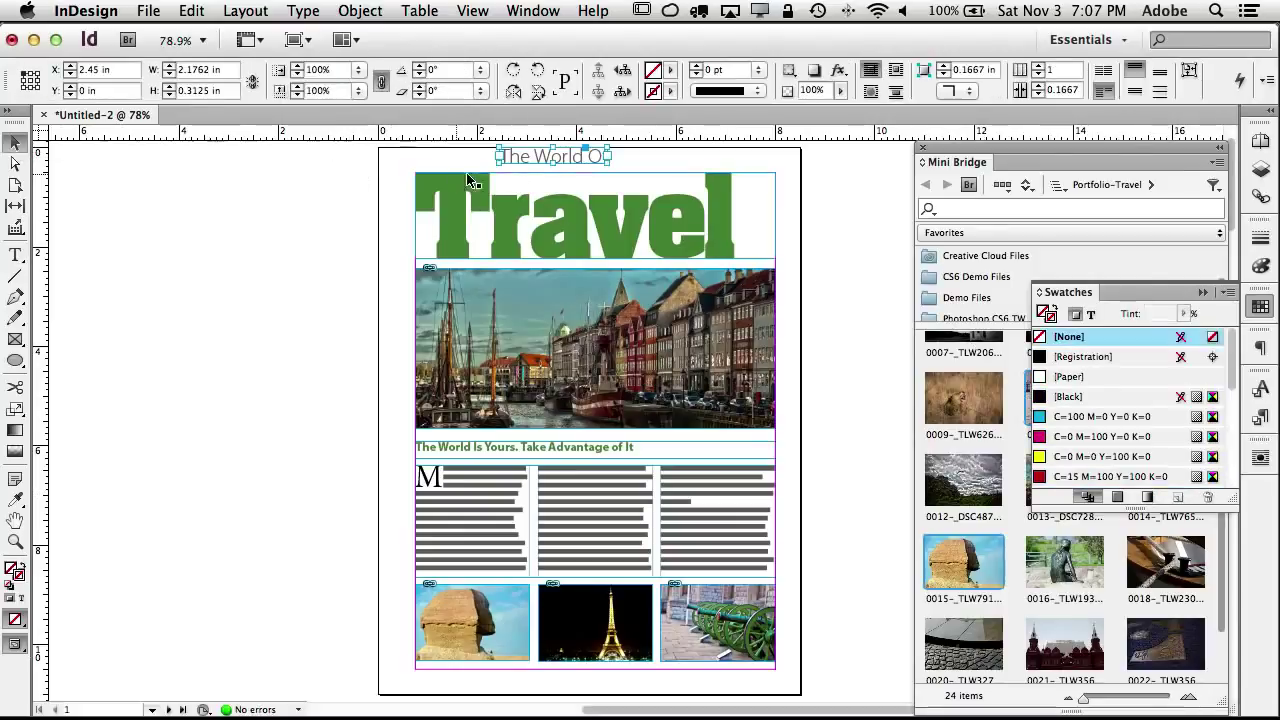
pyautogui.click(531, 178)
pyautogui.moveTo(531, 178); pyautogui.dragTo(530, 186)
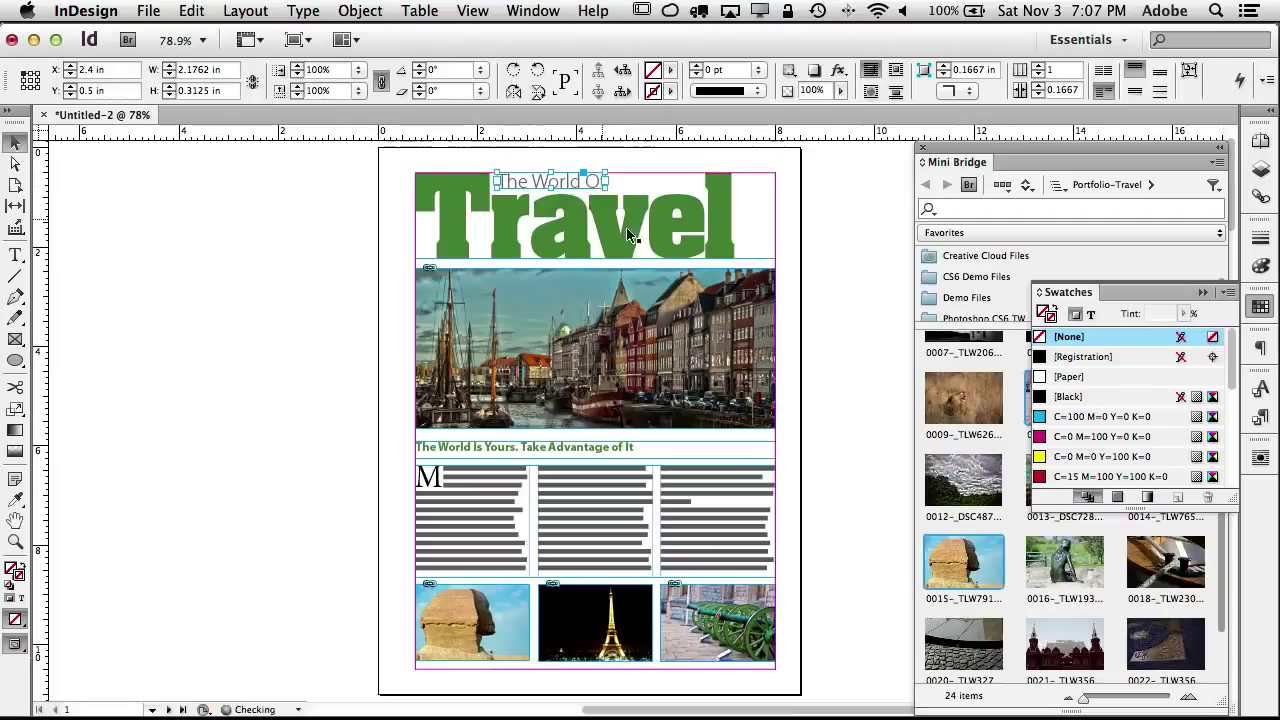
pyautogui.click(792, 471)
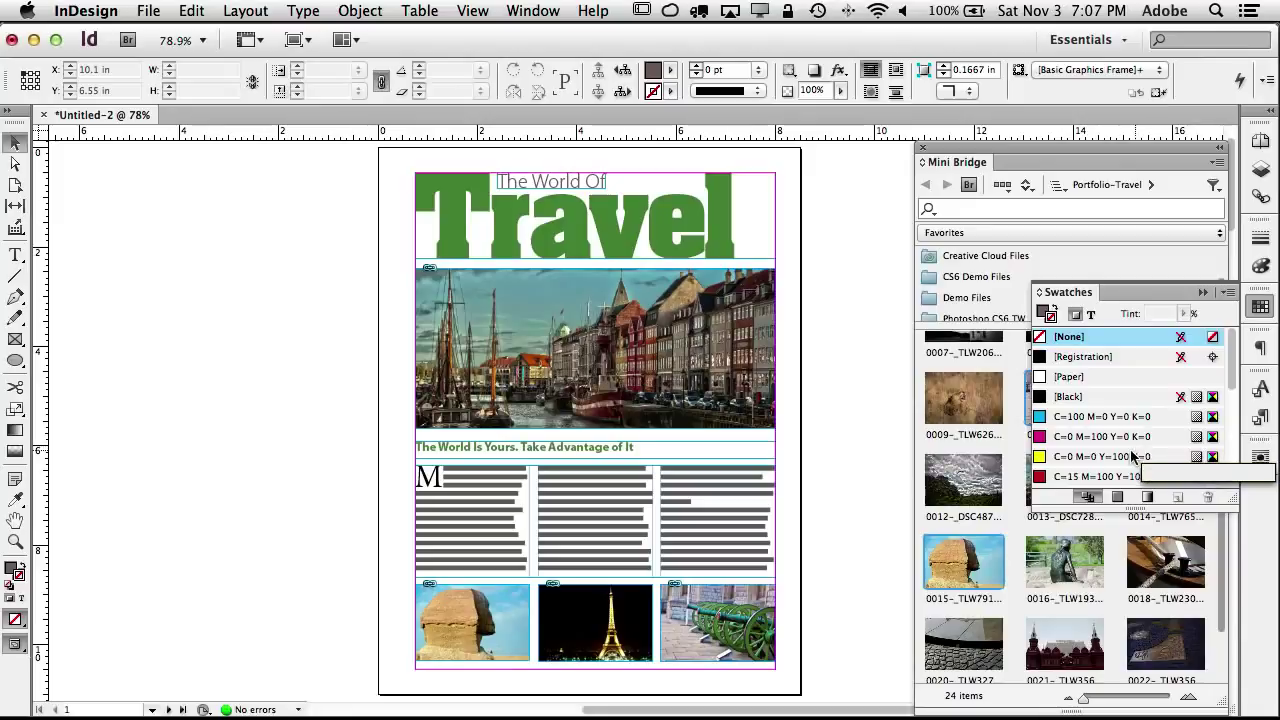
# Step: Color the drop cap M of the body text with the C=49 M=54 Y=53 K=19 swatch
pyautogui.click(15, 256)
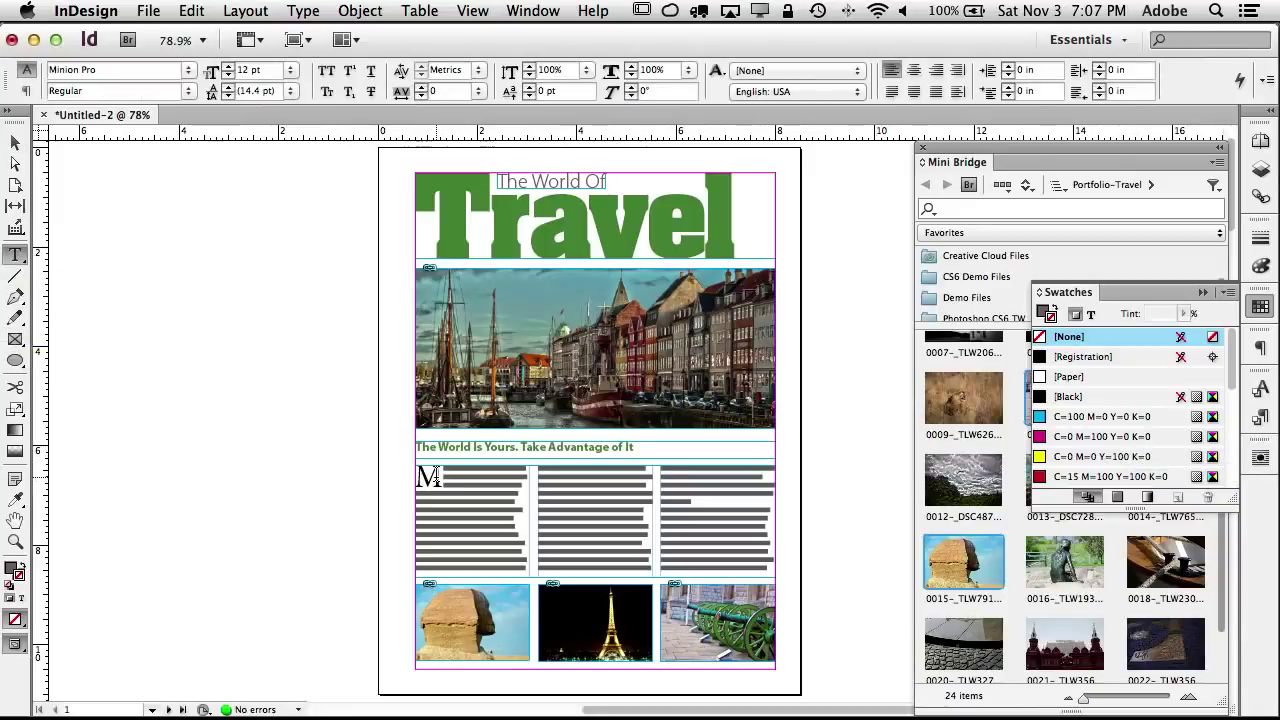
pyautogui.moveTo(436, 478); pyautogui.dragTo(418, 478)
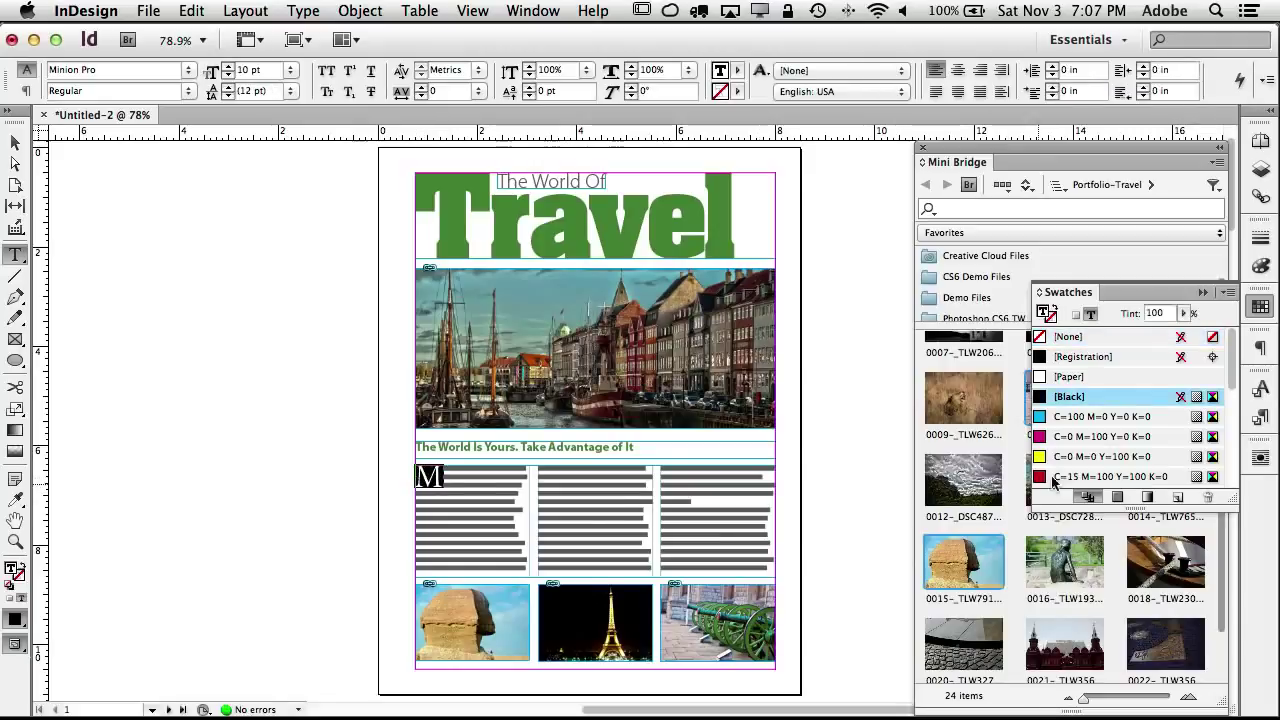
pyautogui.scroll(-3, 1088, 450)
pyautogui.scroll(-3, 1083, 463)
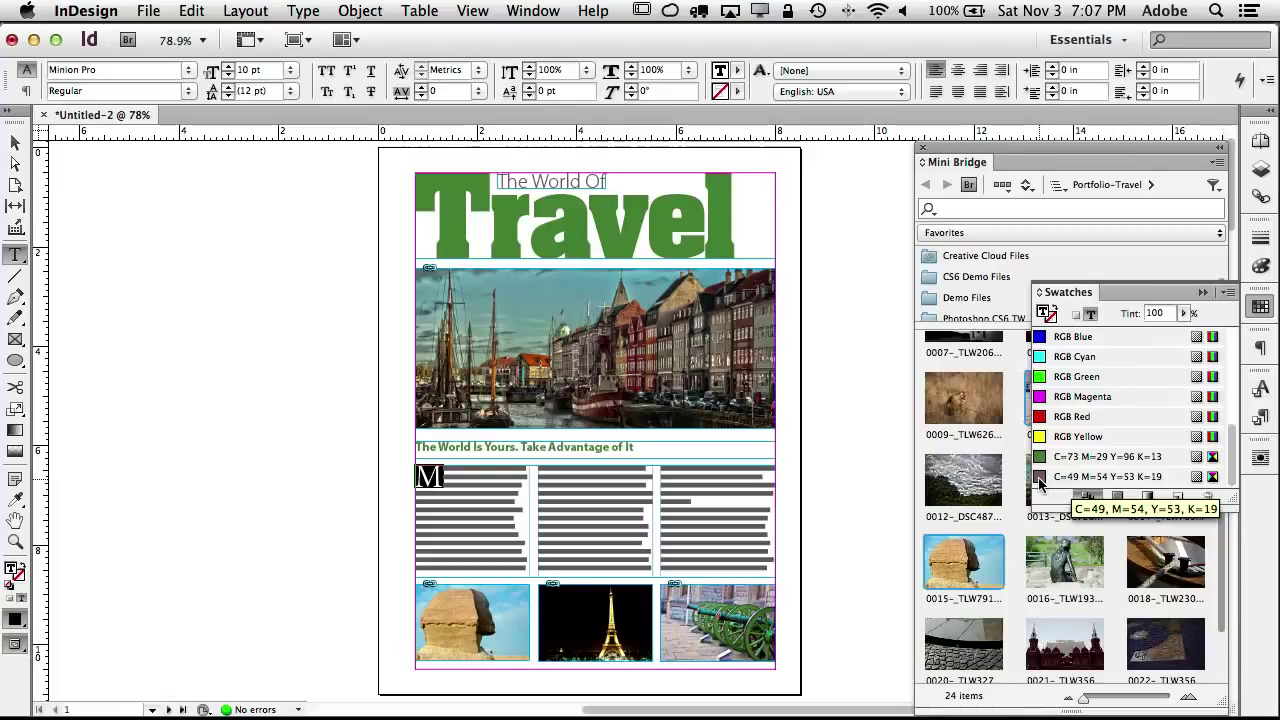
pyautogui.click(1053, 478)
pyautogui.click(459, 491)
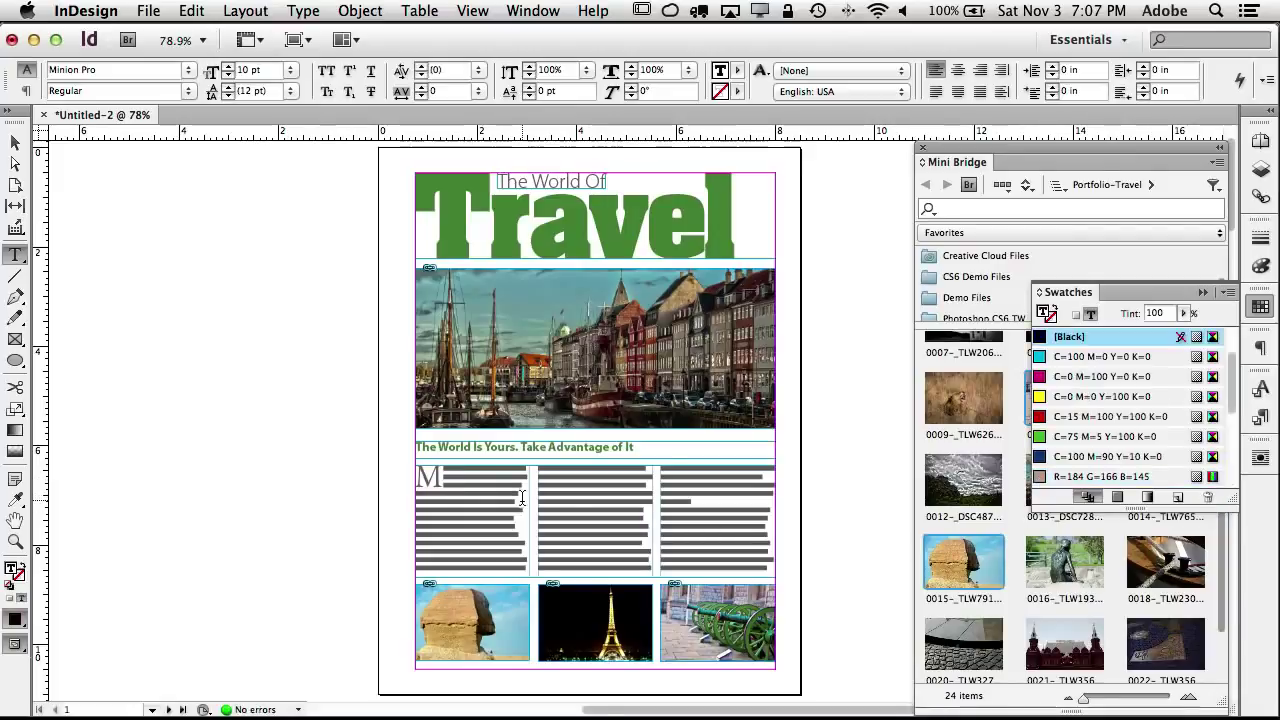
# Step: Examine the recolored drop cap and body text at 200%, and look over the cover and the following page spread
pyautogui.press('super+2')
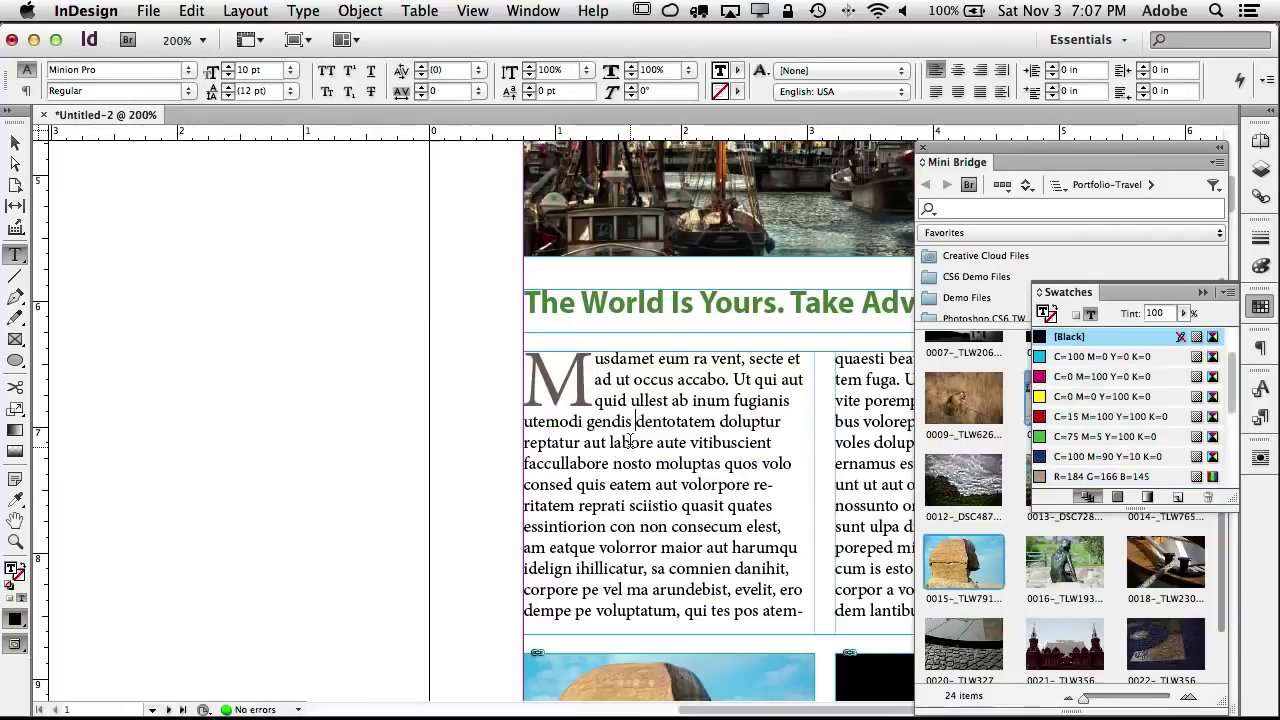
pyautogui.click(641, 412)
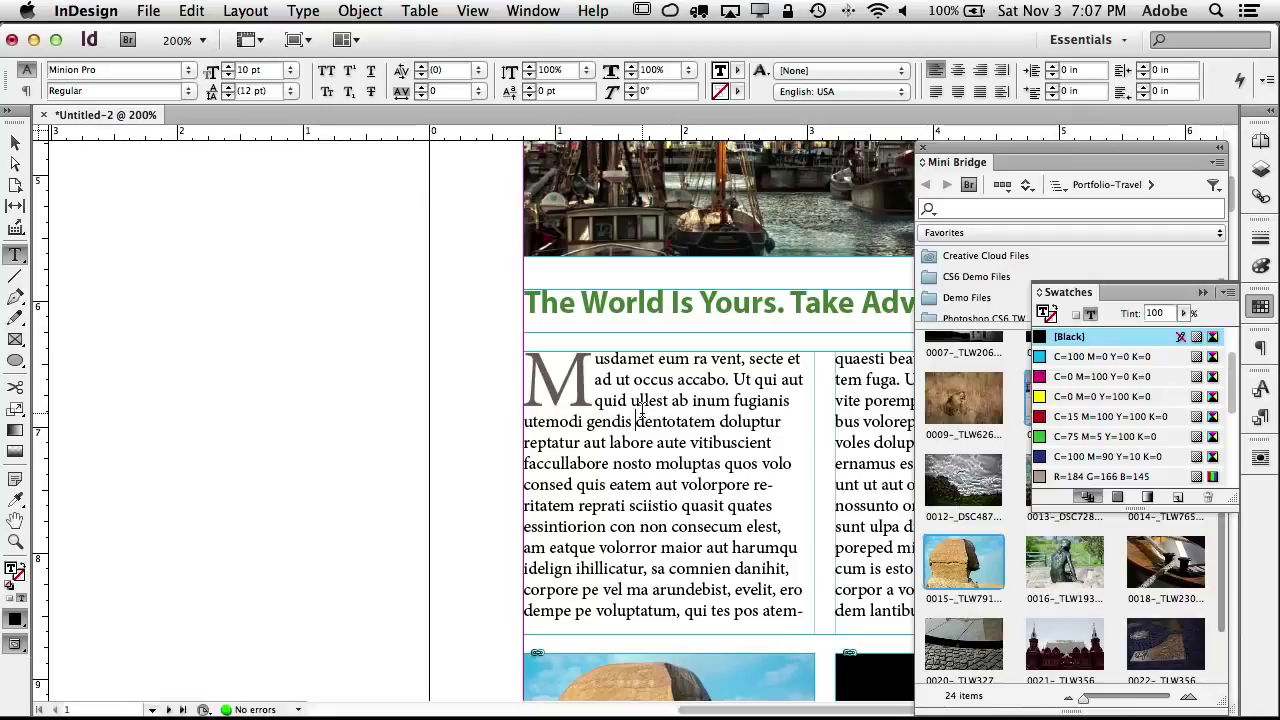
pyautogui.hscroll(3, 641, 406)
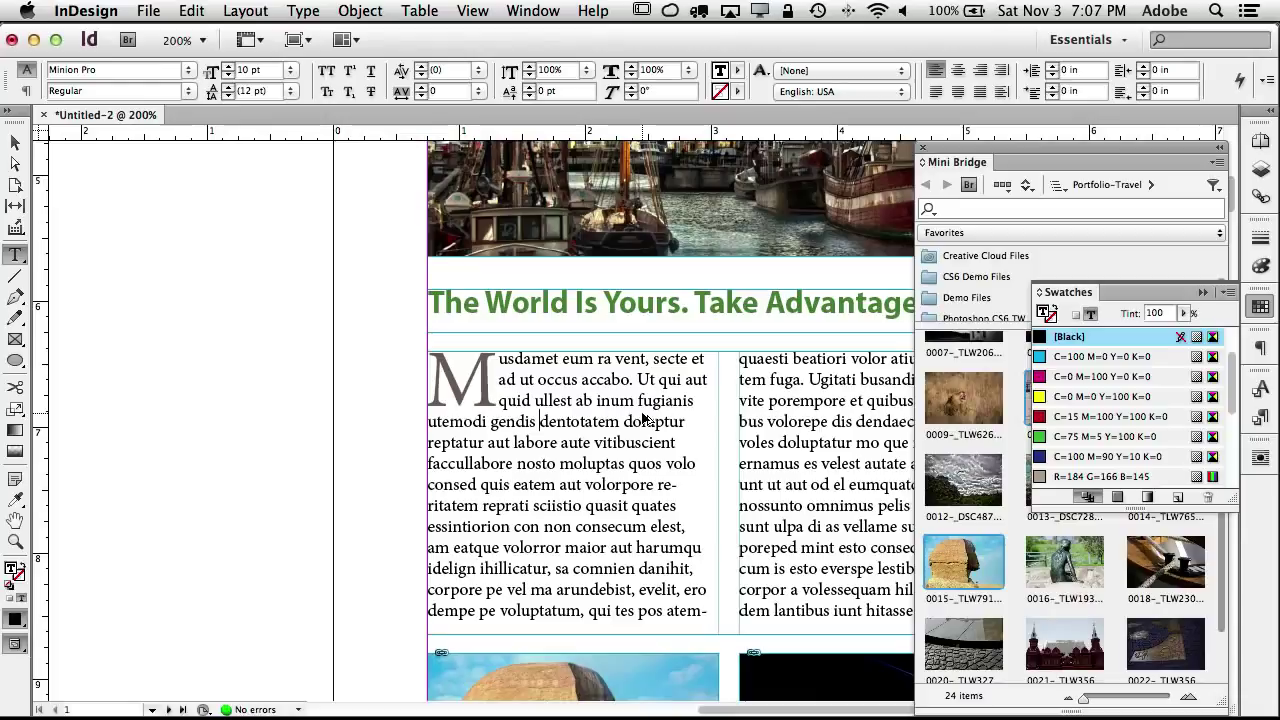
pyautogui.press('Escape')
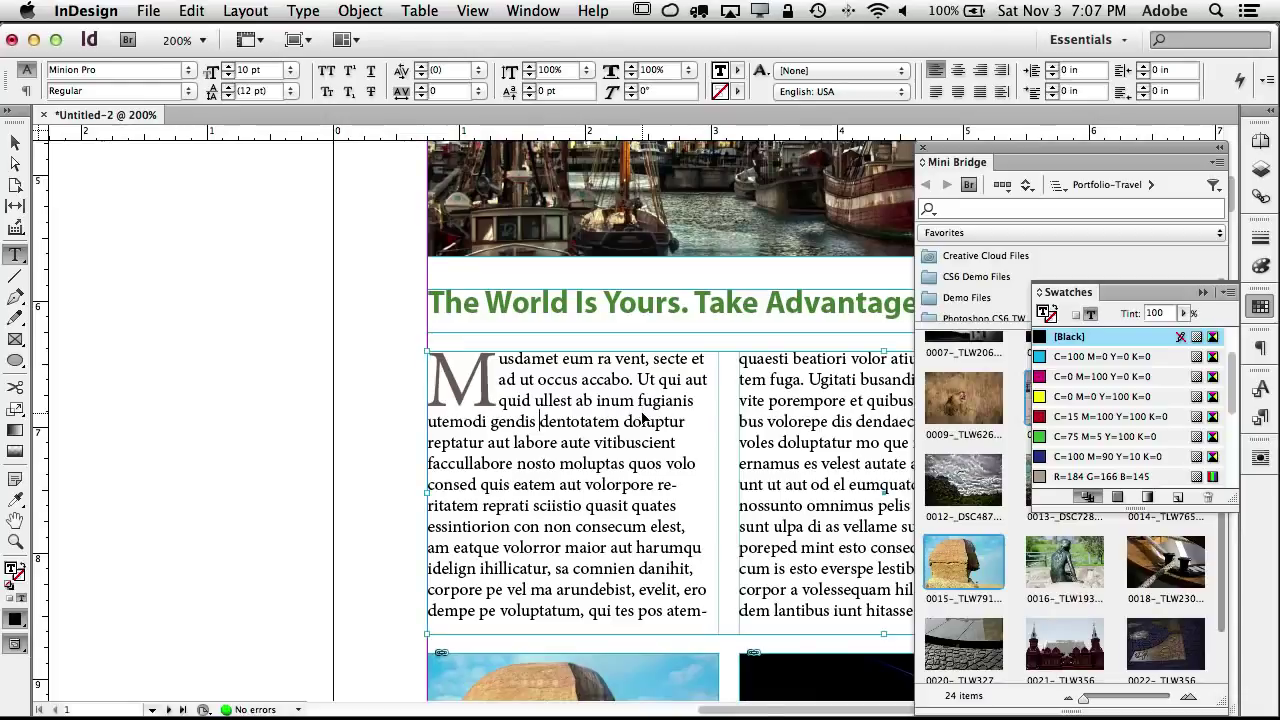
pyautogui.press('super+minus')
pyautogui.press('super+0')
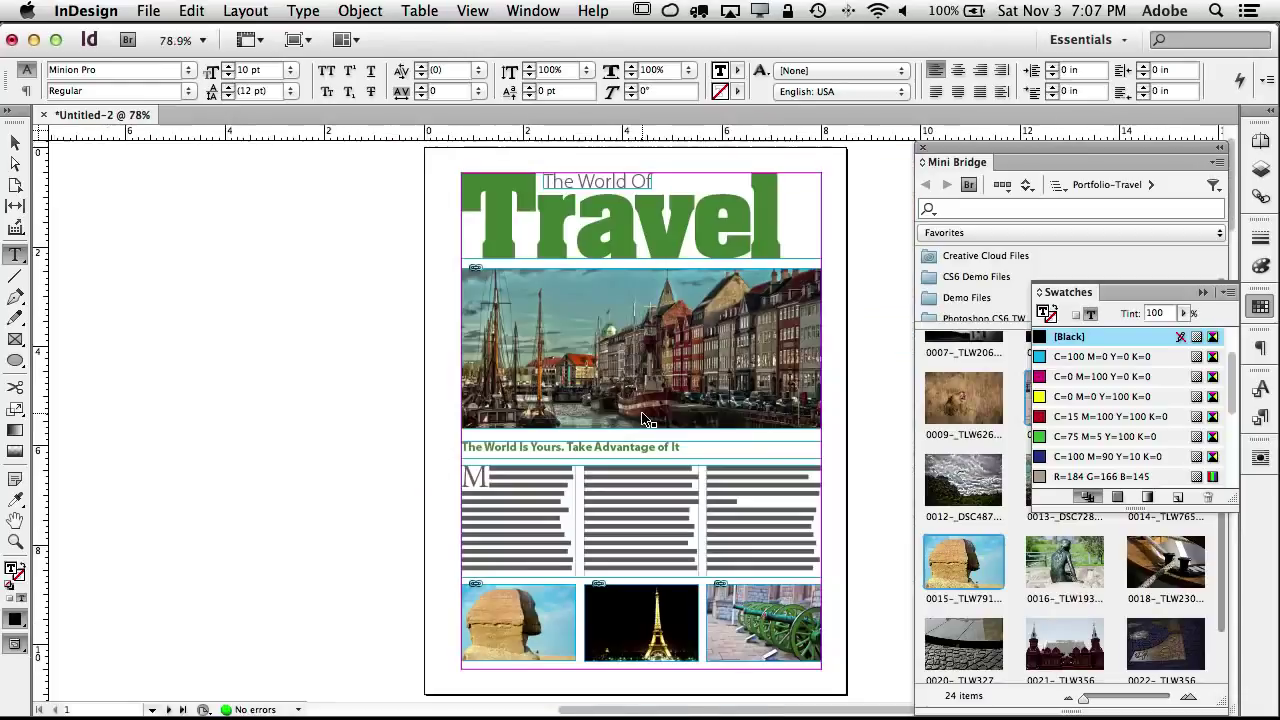
pyautogui.scroll(-1, 667, 437)
pyautogui.scroll(-10, 667, 437)
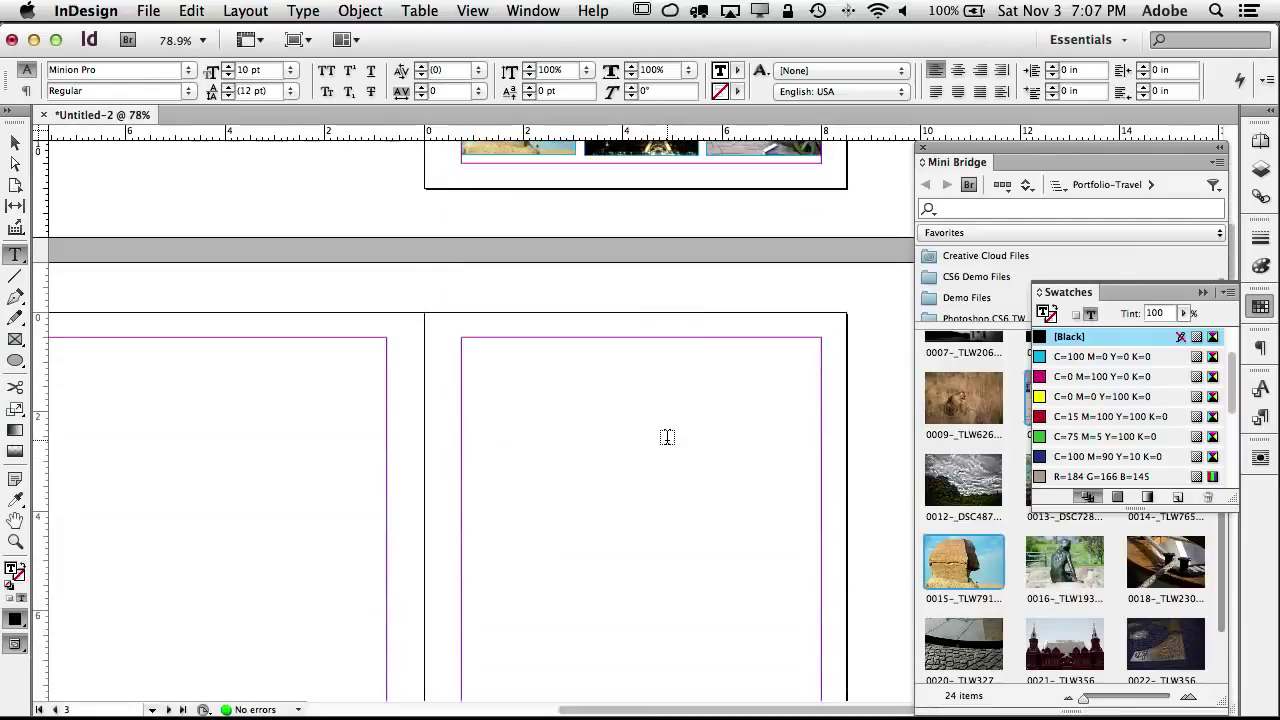
pyautogui.scroll(5, 667, 437)
pyautogui.scroll(5, 667, 437)
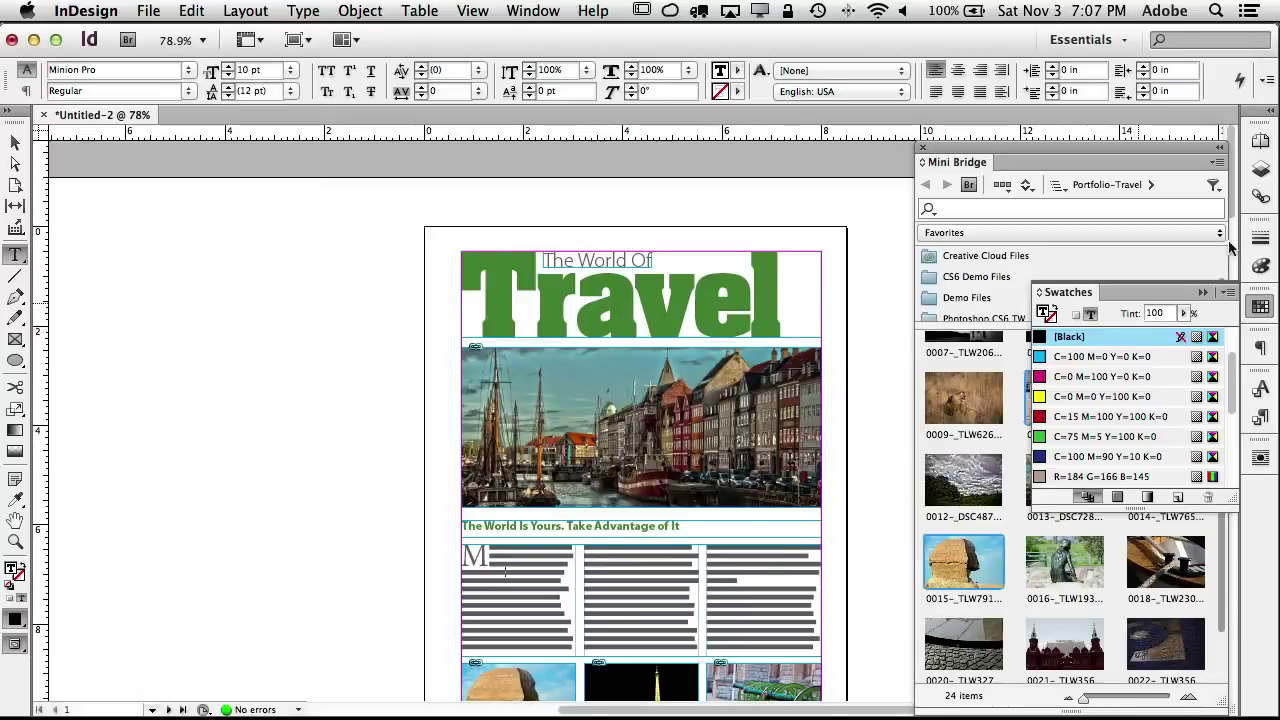
# Step: Open the left page of A-Master and draw a small text frame just below its bottom-left margin corner
pyautogui.click(1260, 142)
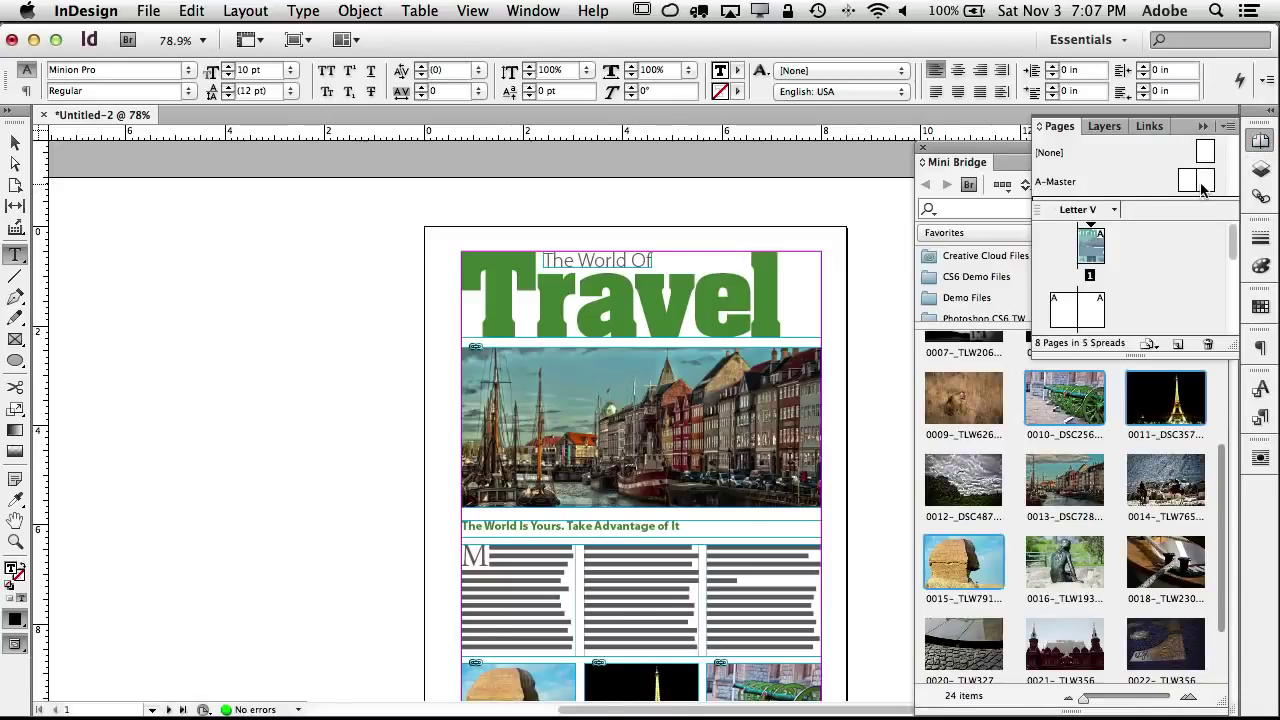
pyautogui.scroll(-3, 1089, 320)
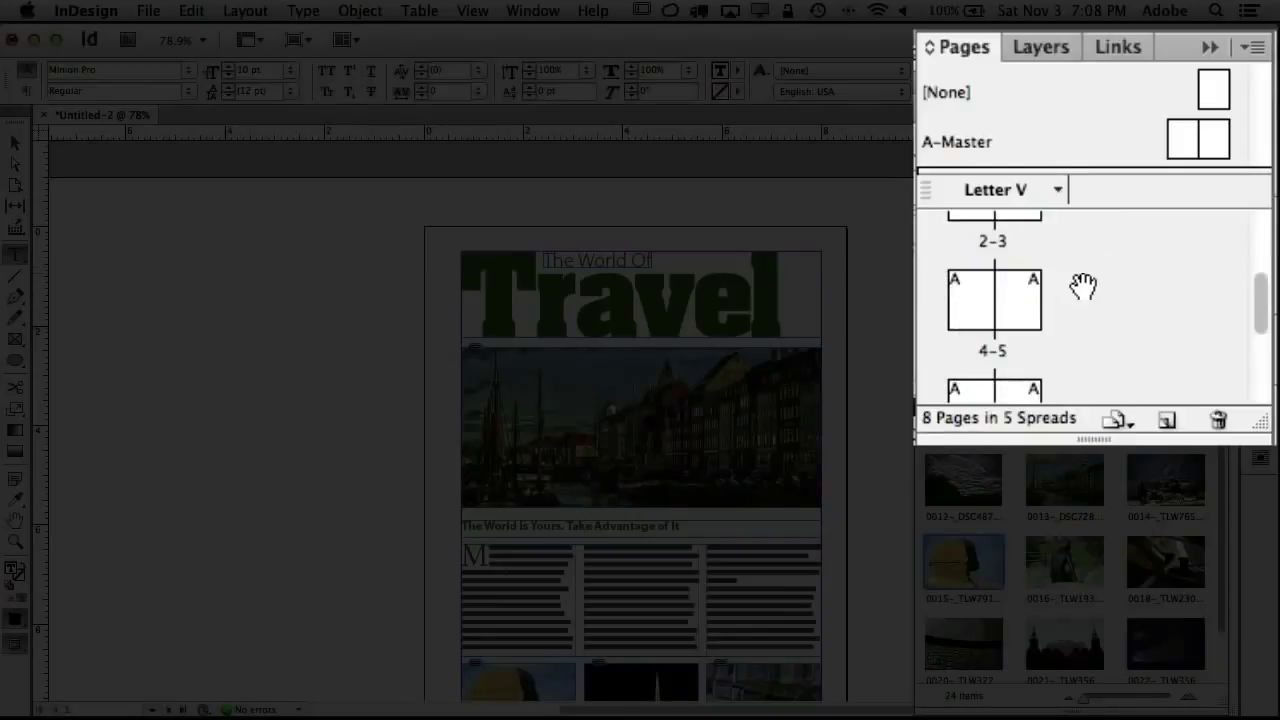
pyautogui.scroll(3, 1083, 280)
pyautogui.doubleClick(1186, 145)
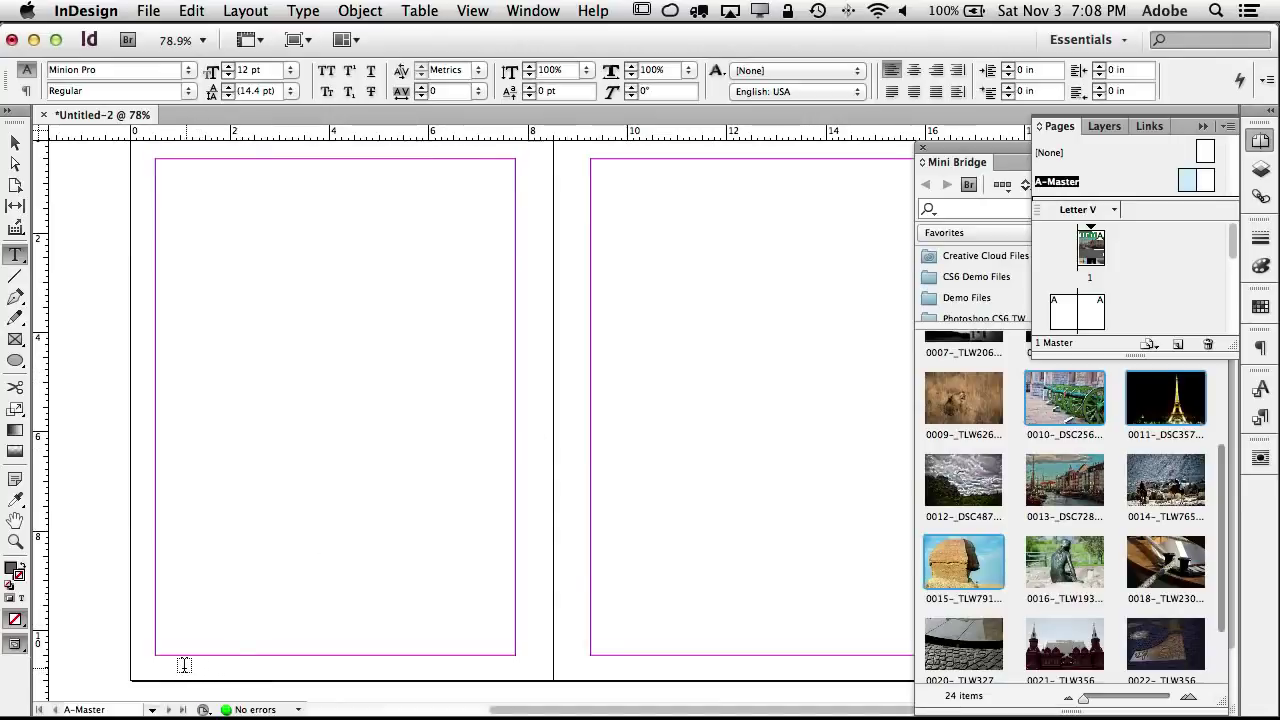
pyautogui.moveTo(186, 670); pyautogui.dragTo(164, 658)
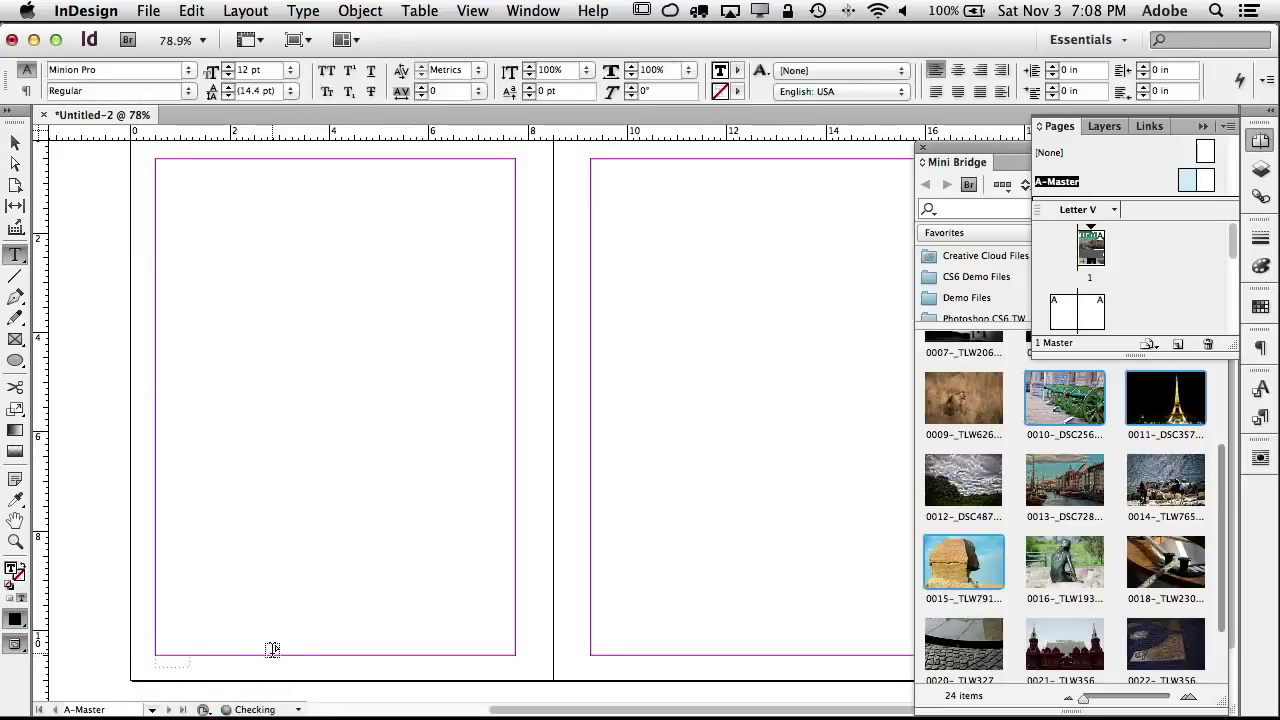
pyautogui.press('super+2')
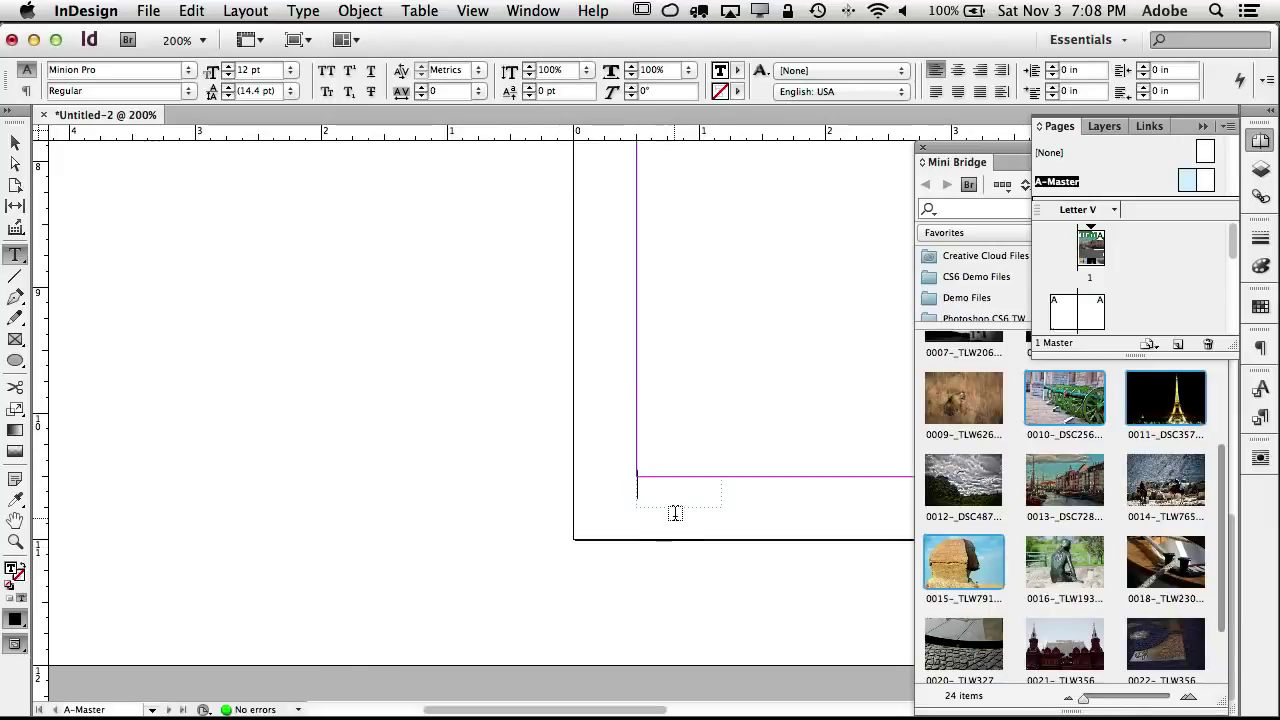
pyautogui.write('Page')
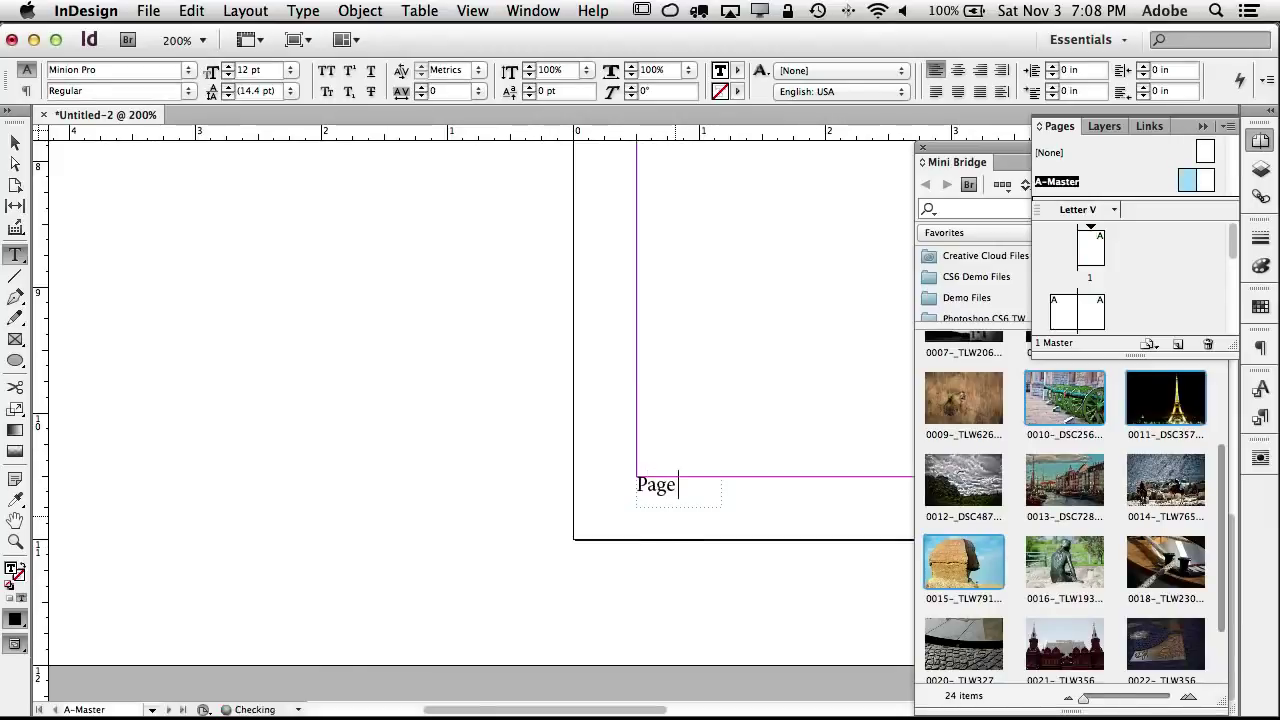
pyautogui.press('BackSpace')
pyautogui.press('BackSpace')
pyautogui.press('BackSpace')
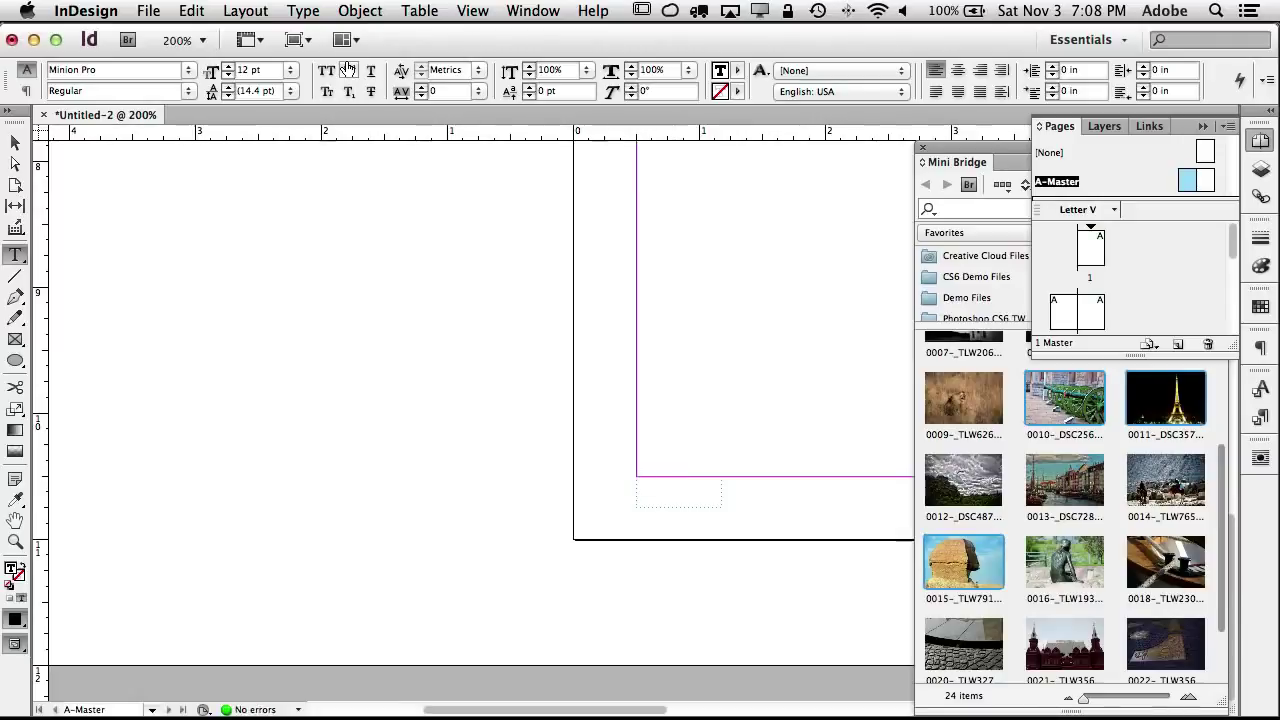
# Step: Insert a Current Page Number marker in the text frame below the master page's bottom margin
pyautogui.click(304, 11)
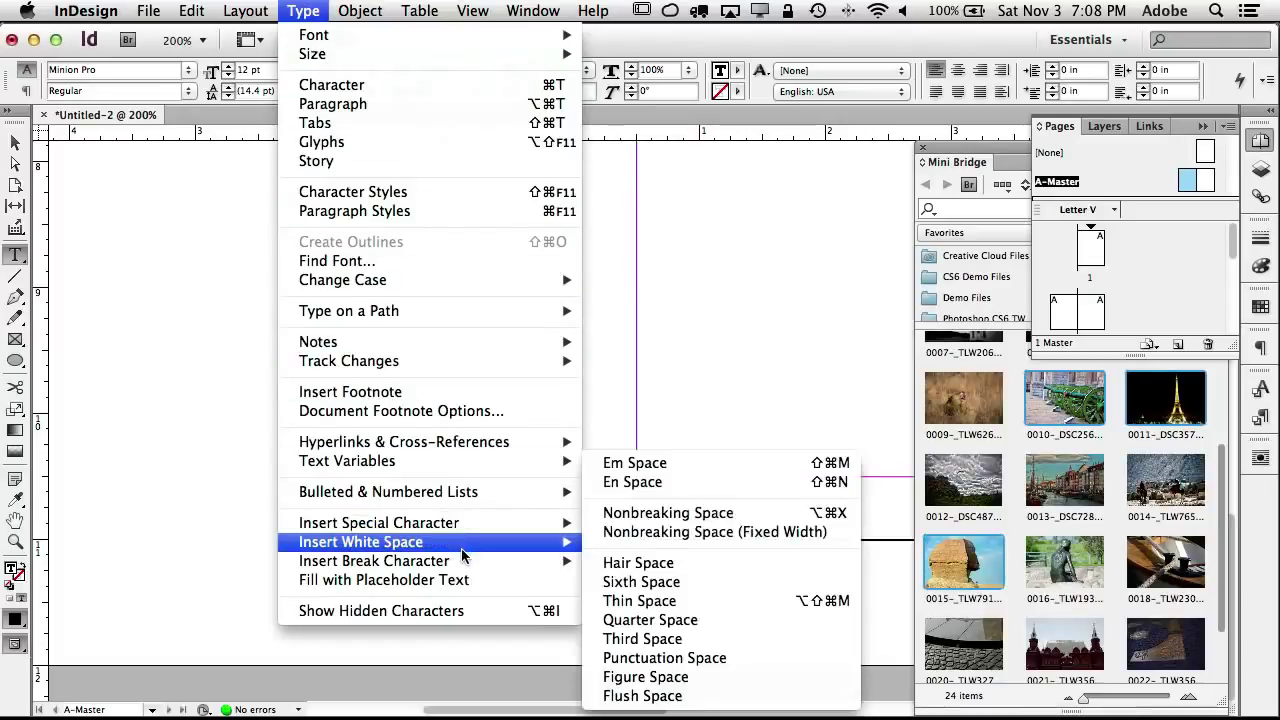
pyautogui.moveTo(470, 541)
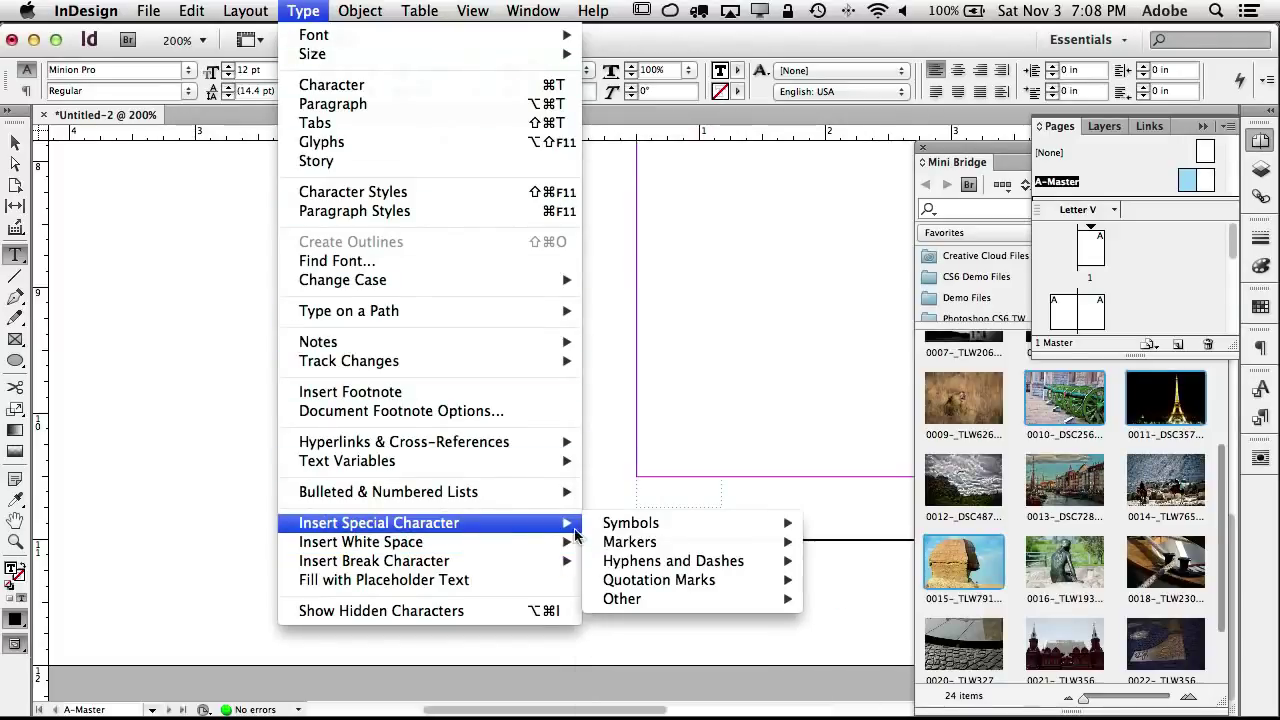
pyautogui.moveTo(622, 541)
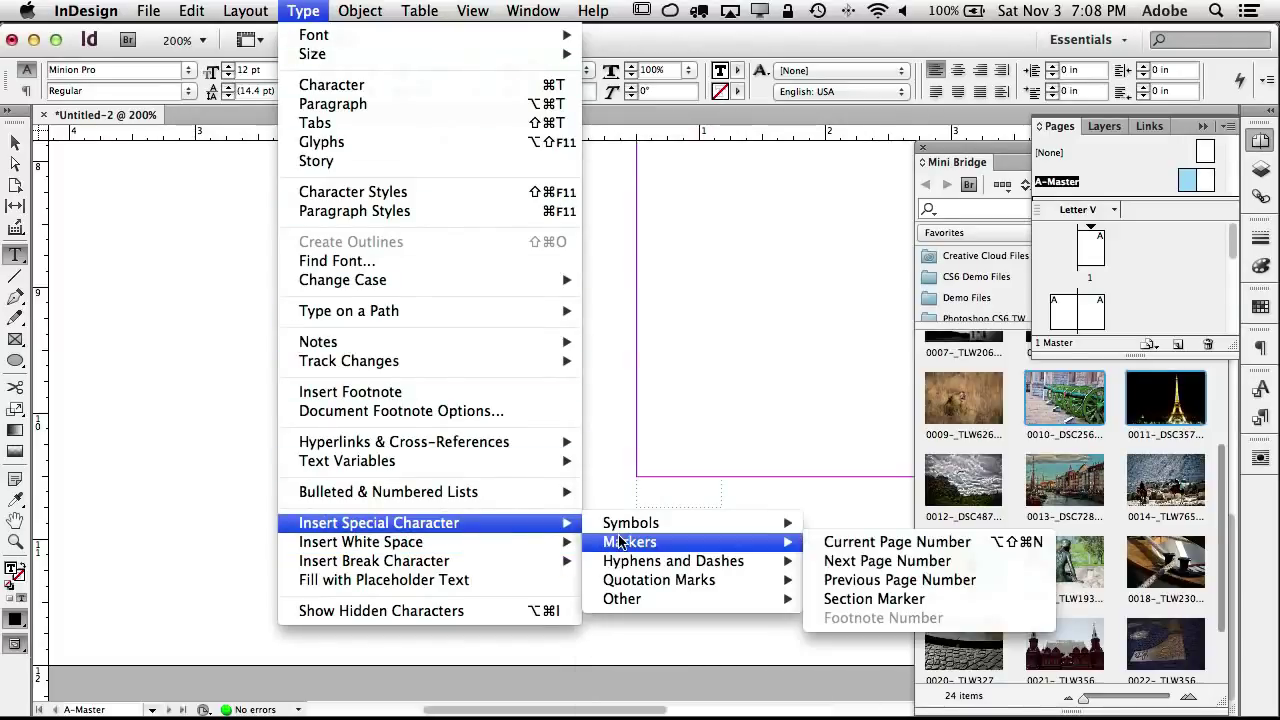
pyautogui.click(865, 542)
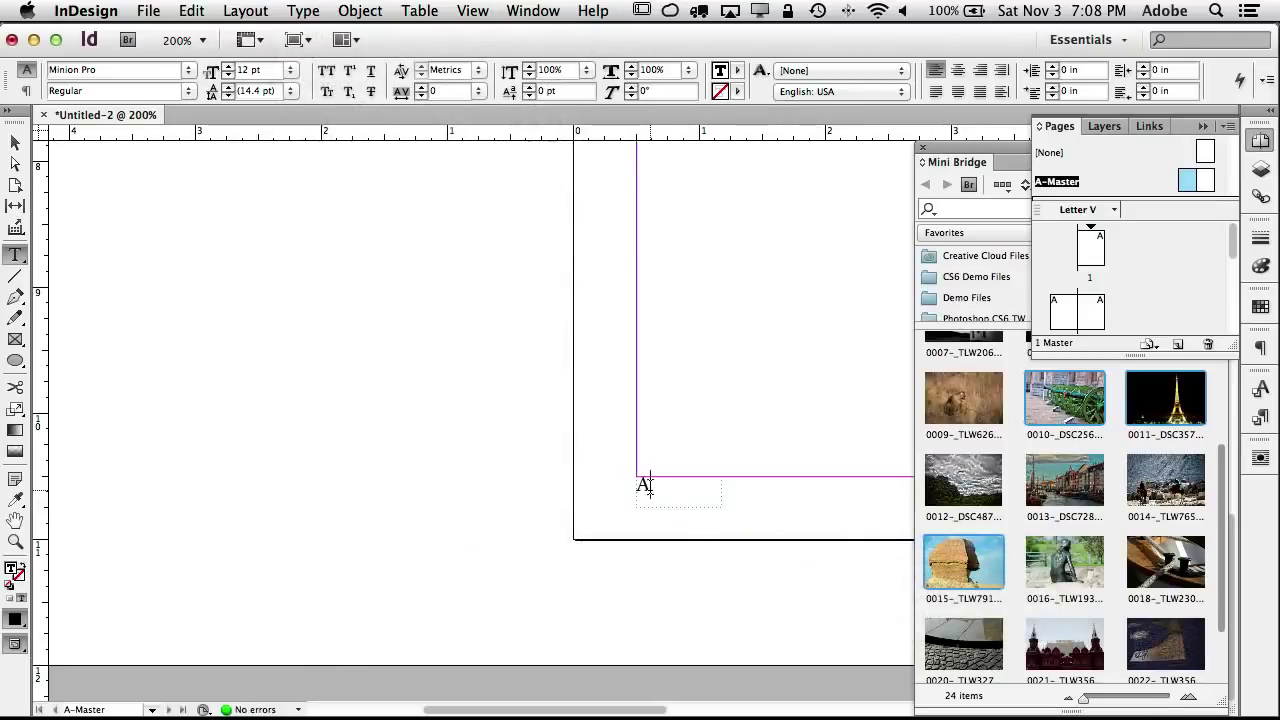
# Step: Set the font size of the page number marker on the master page to 10 pt
pyautogui.moveTo(645, 485); pyautogui.dragTo(617, 481)
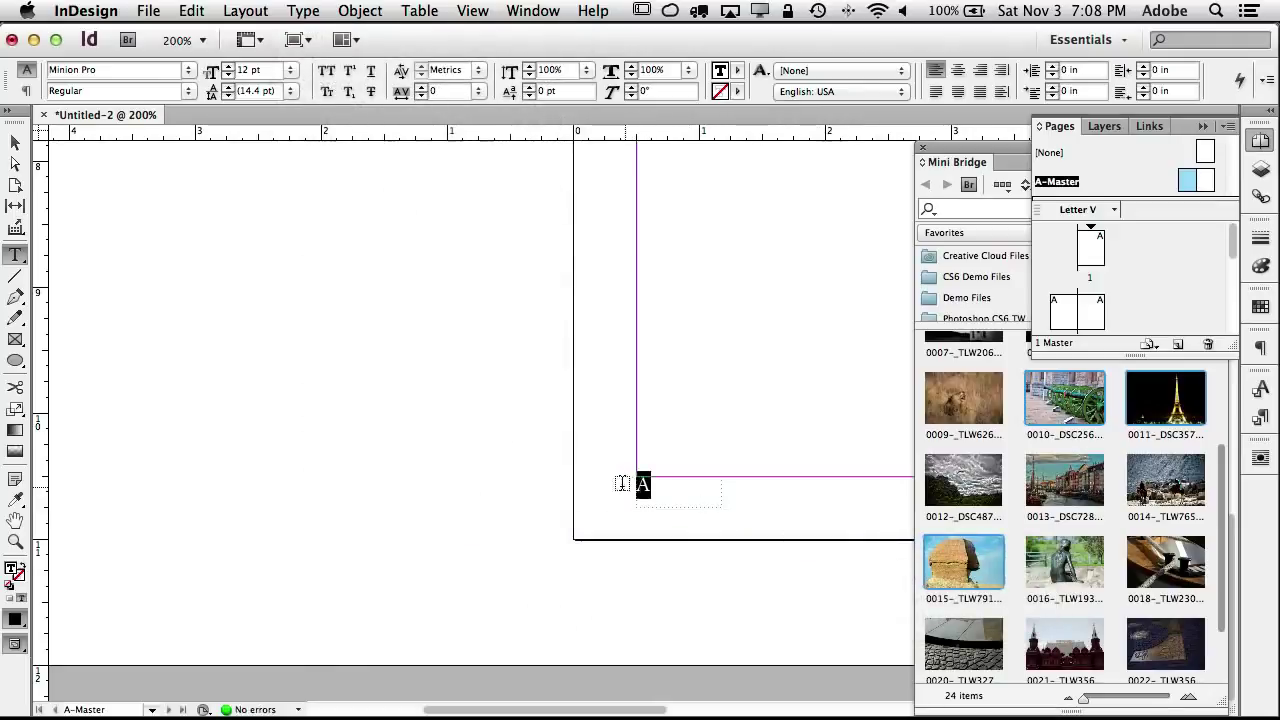
pyautogui.click(288, 75)
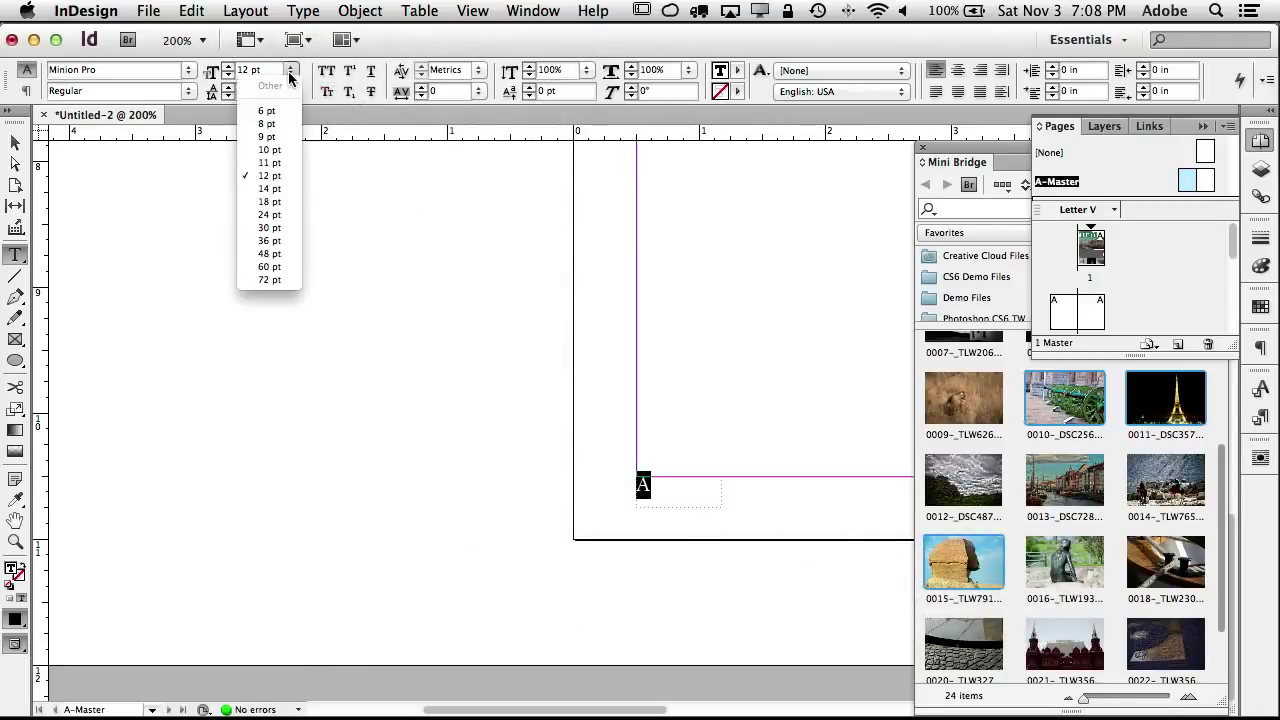
pyautogui.click(265, 143)
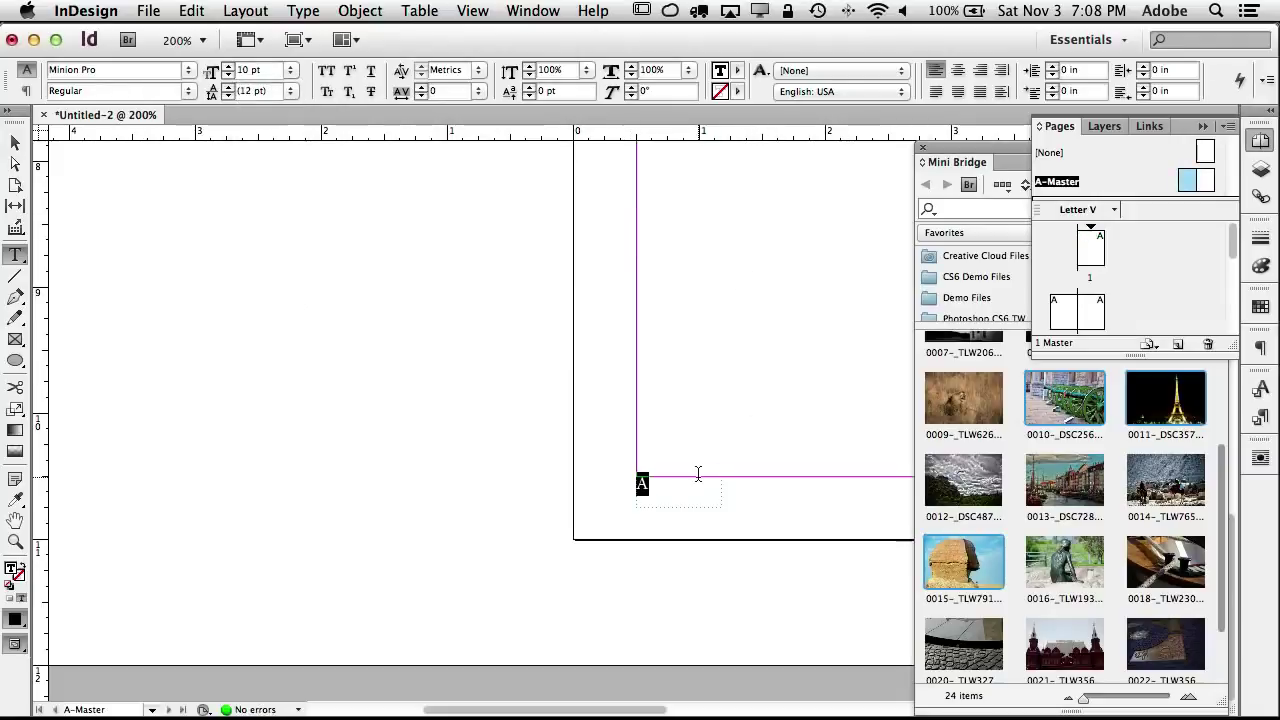
pyautogui.hscroll(5, 698, 472)
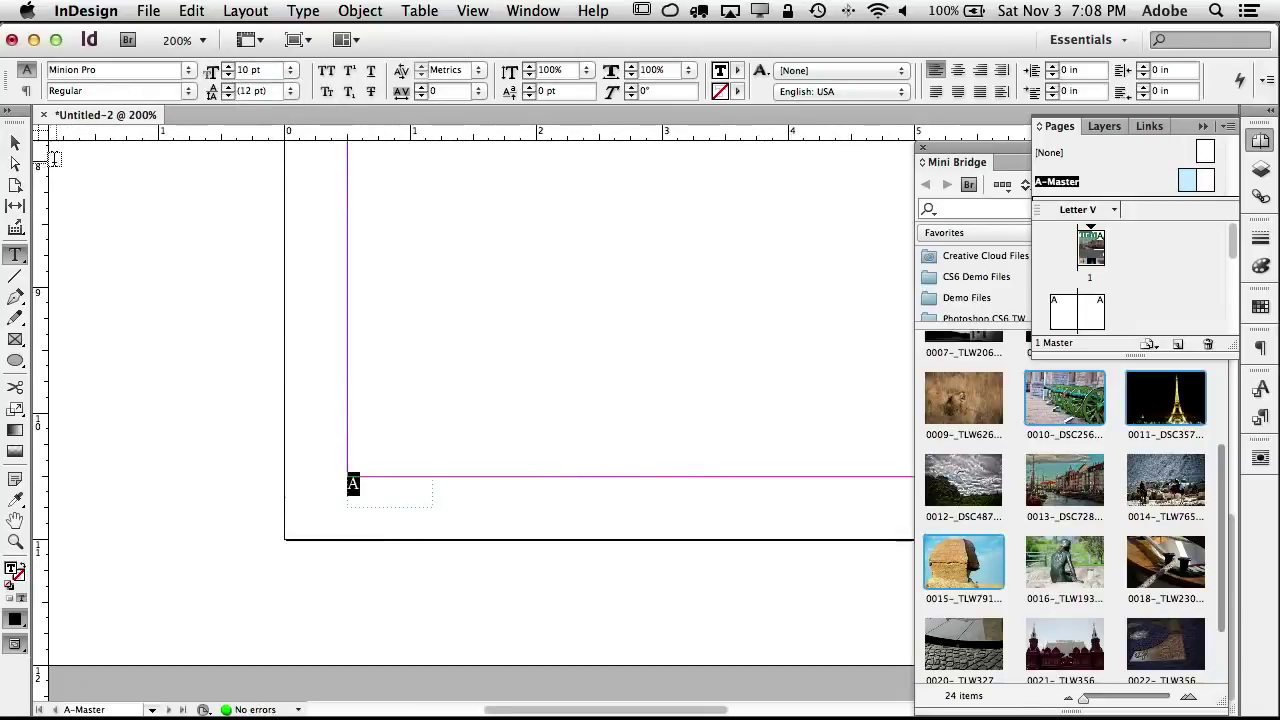
# Step: Duplicate the page number frame to the right page of A-Master, just below its bottom-right margin corner
pyautogui.click(14, 146)
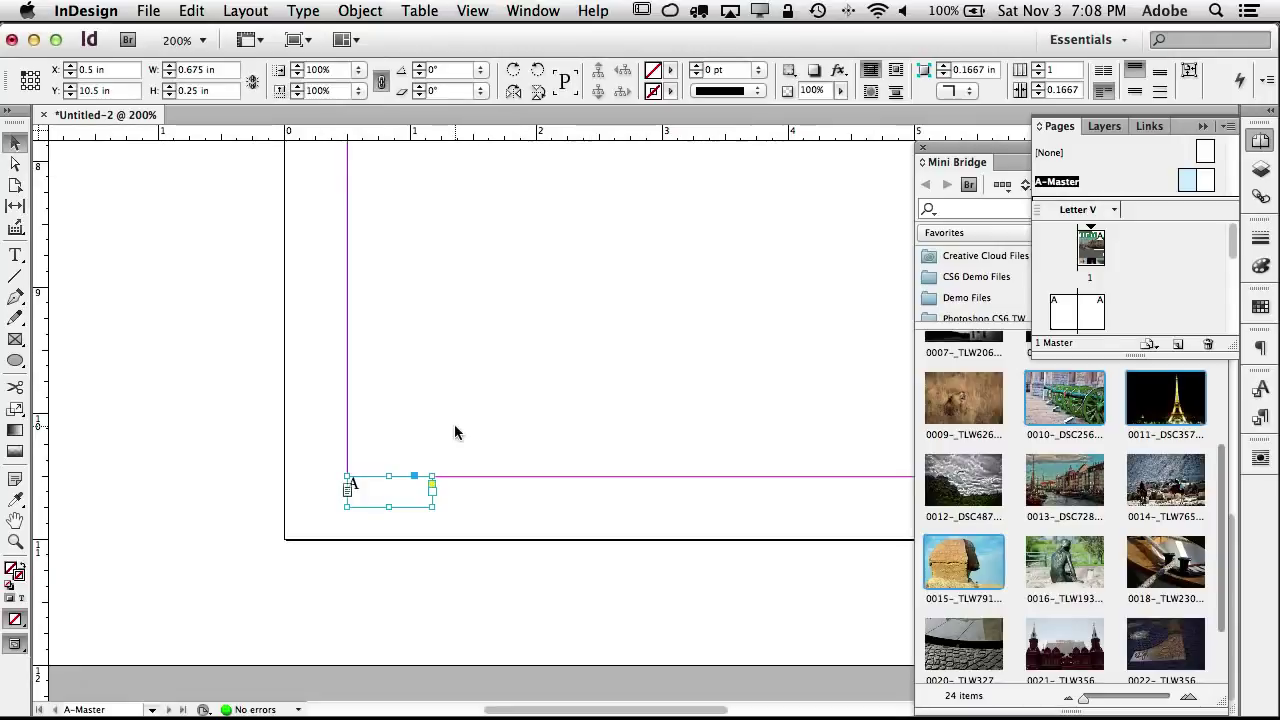
pyautogui.press('super+alt+0')
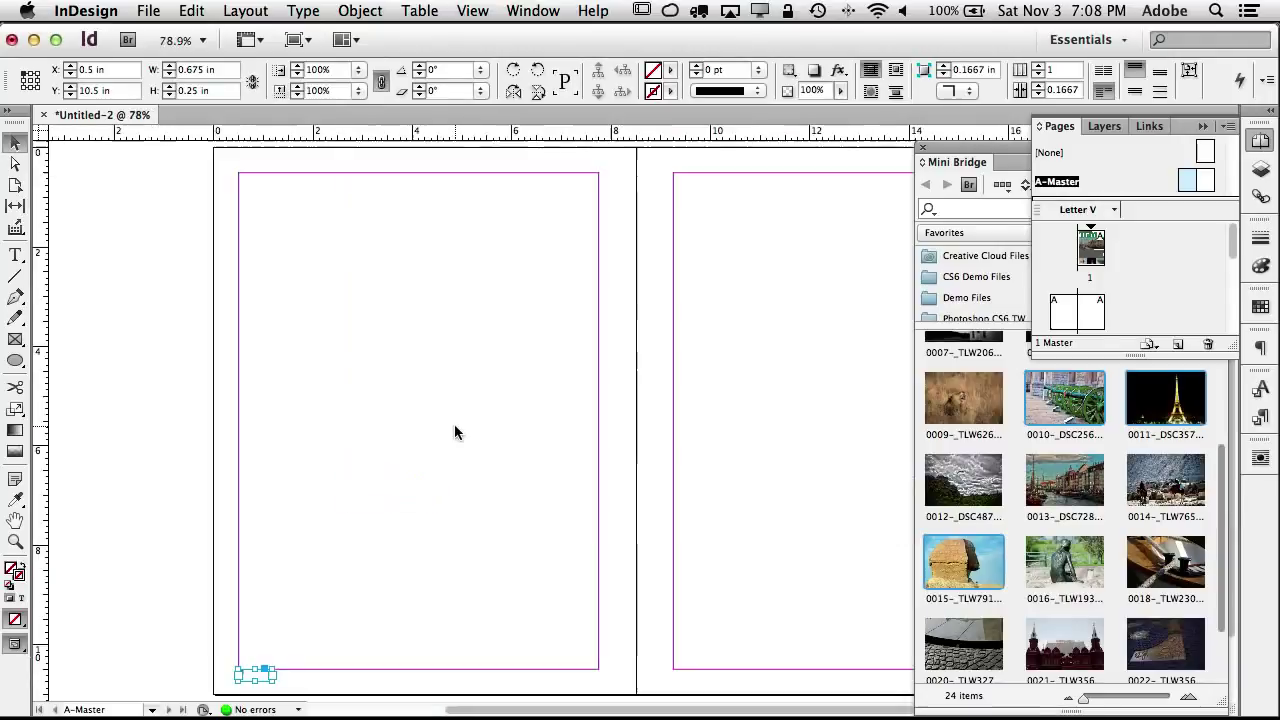
pyautogui.hscroll(3, 476, 444)
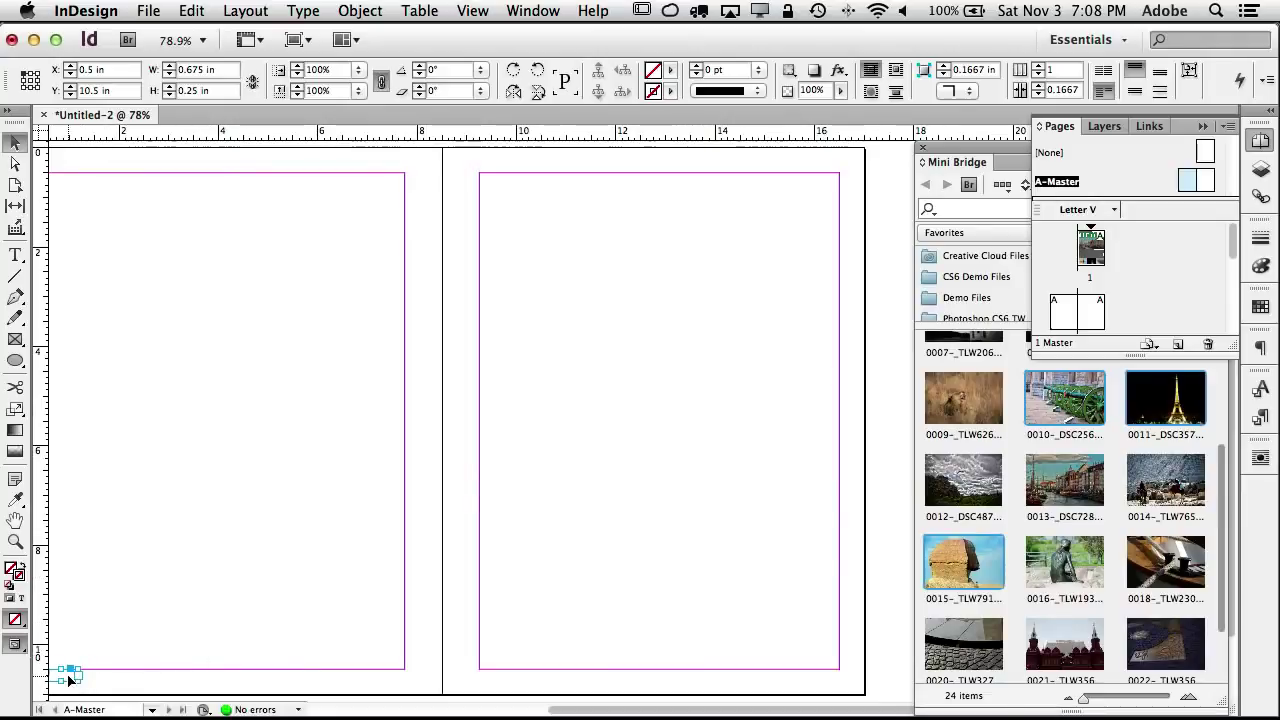
pyautogui.moveTo(72, 680); pyautogui.dragTo(817, 684)
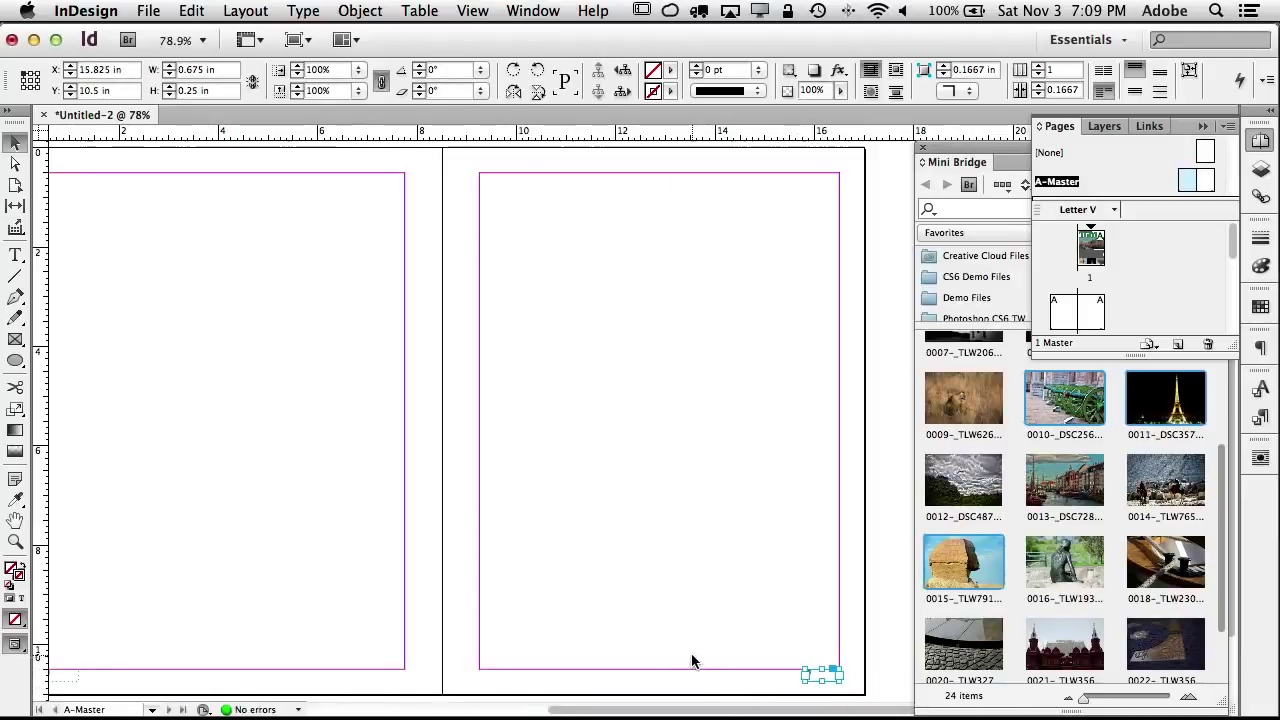
pyautogui.hscroll(-2, 691, 657)
pyautogui.hscroll(2, 691, 657)
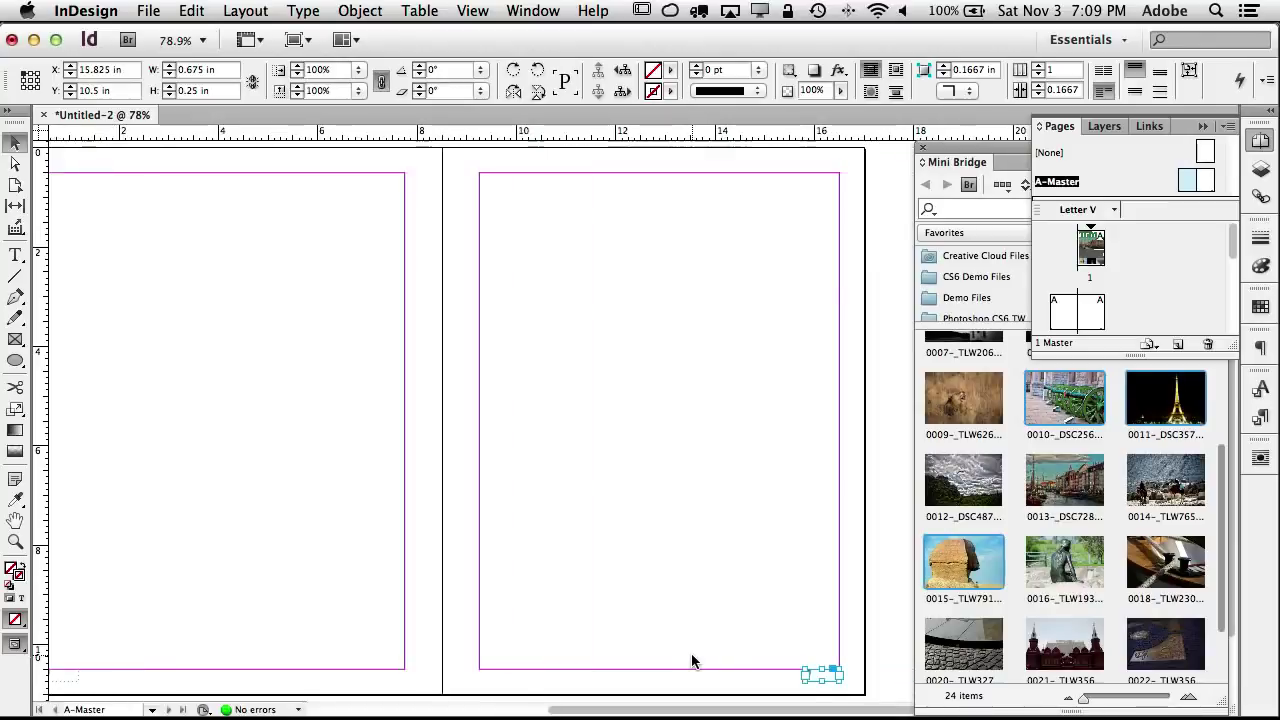
# Step: Right-align the page number marker in the frame on the right page of A-Master
pyautogui.doubleClick(815, 677)
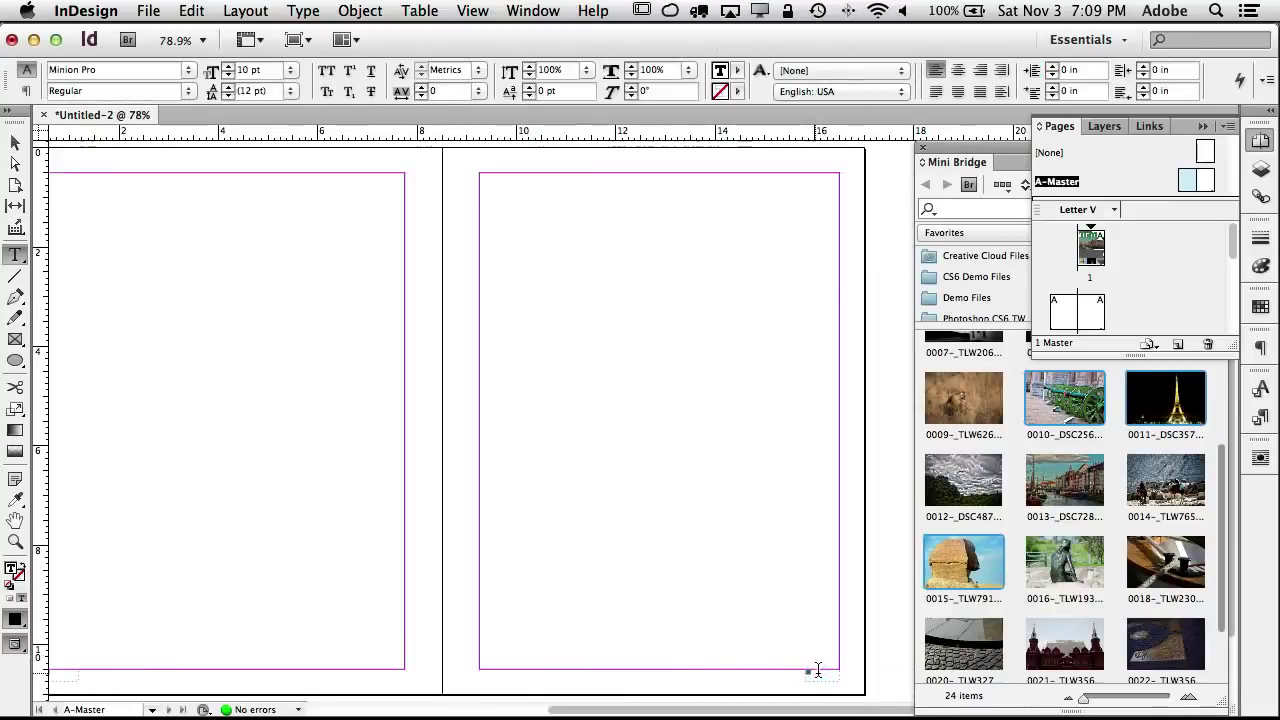
pyautogui.press('super+2')
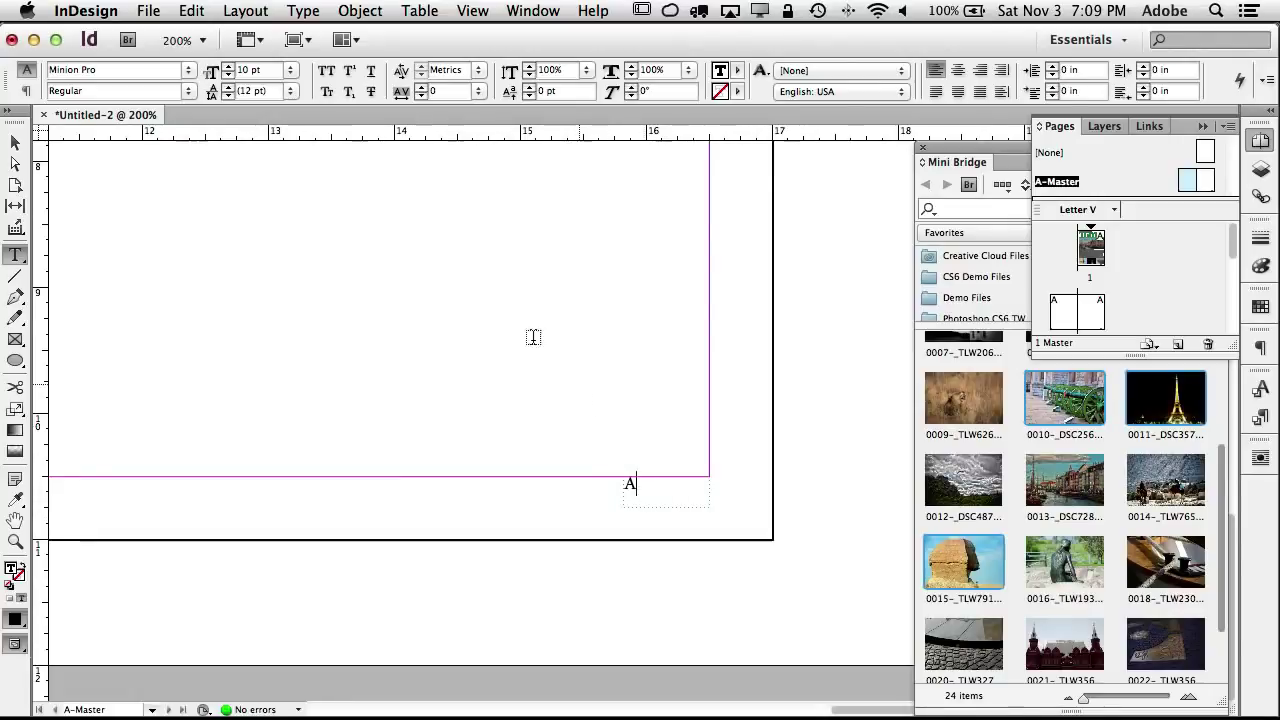
pyautogui.click(27, 91)
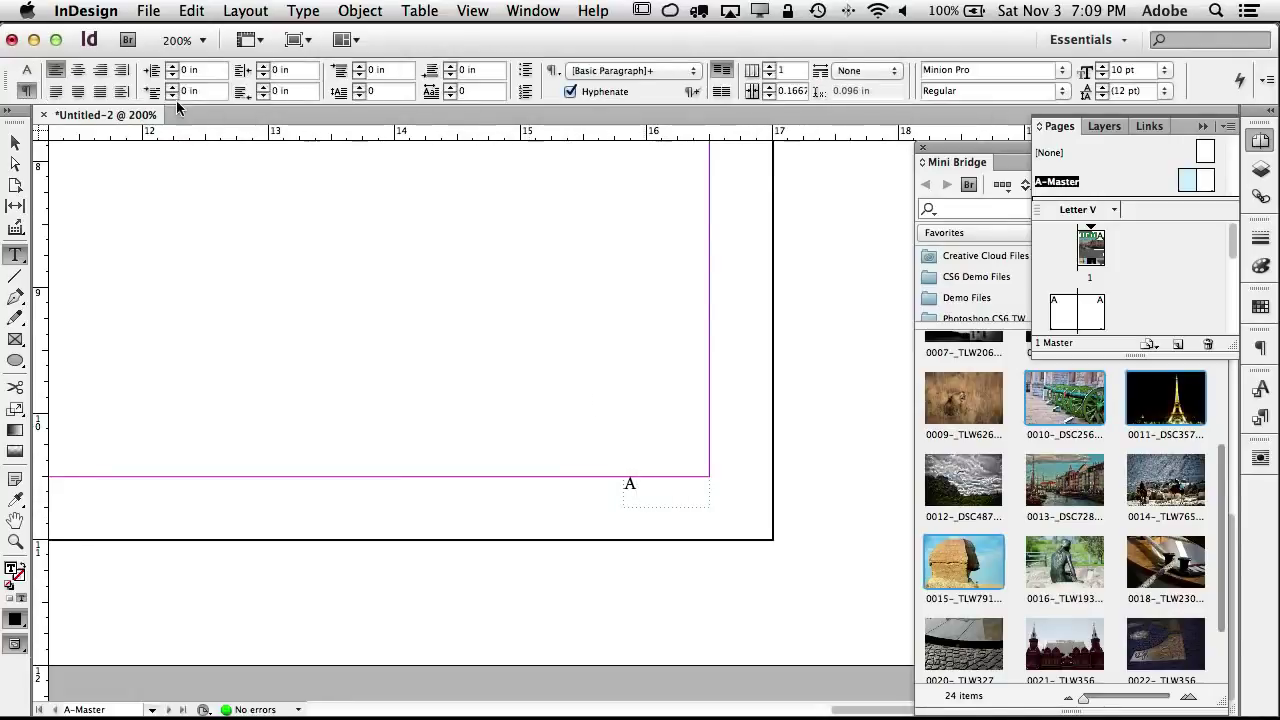
pyautogui.click(99, 71)
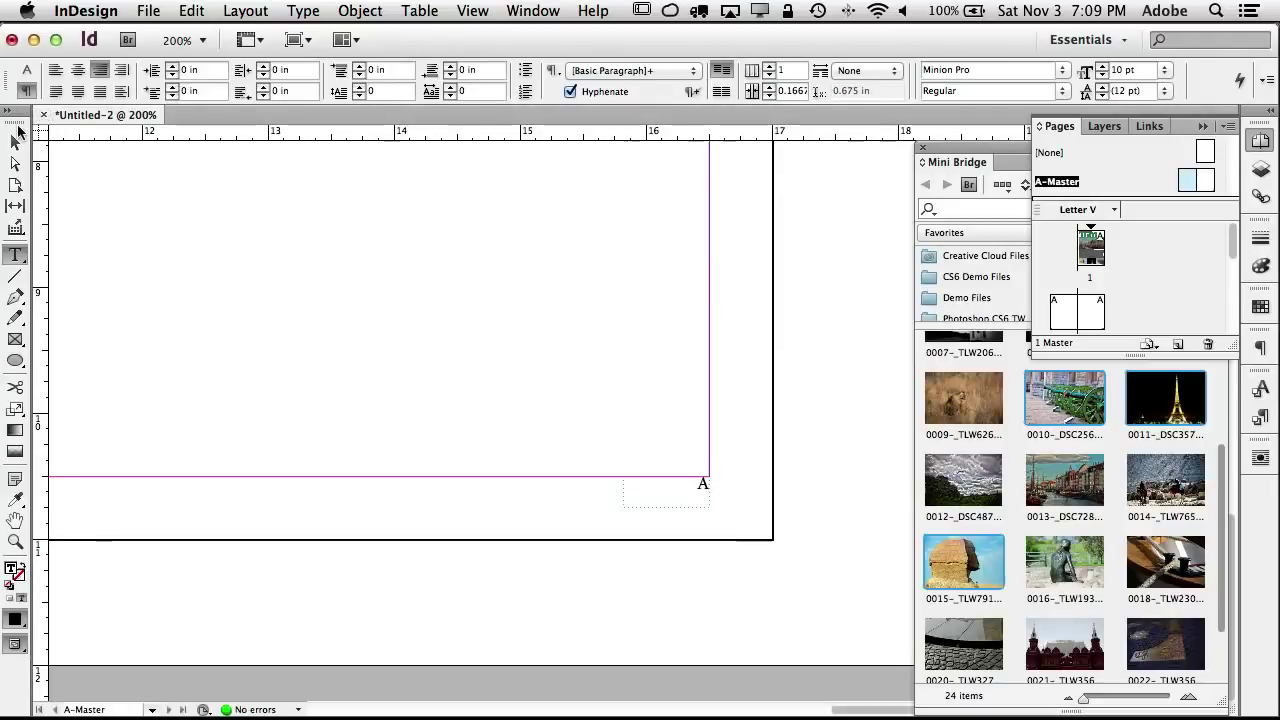
pyautogui.click(16, 143)
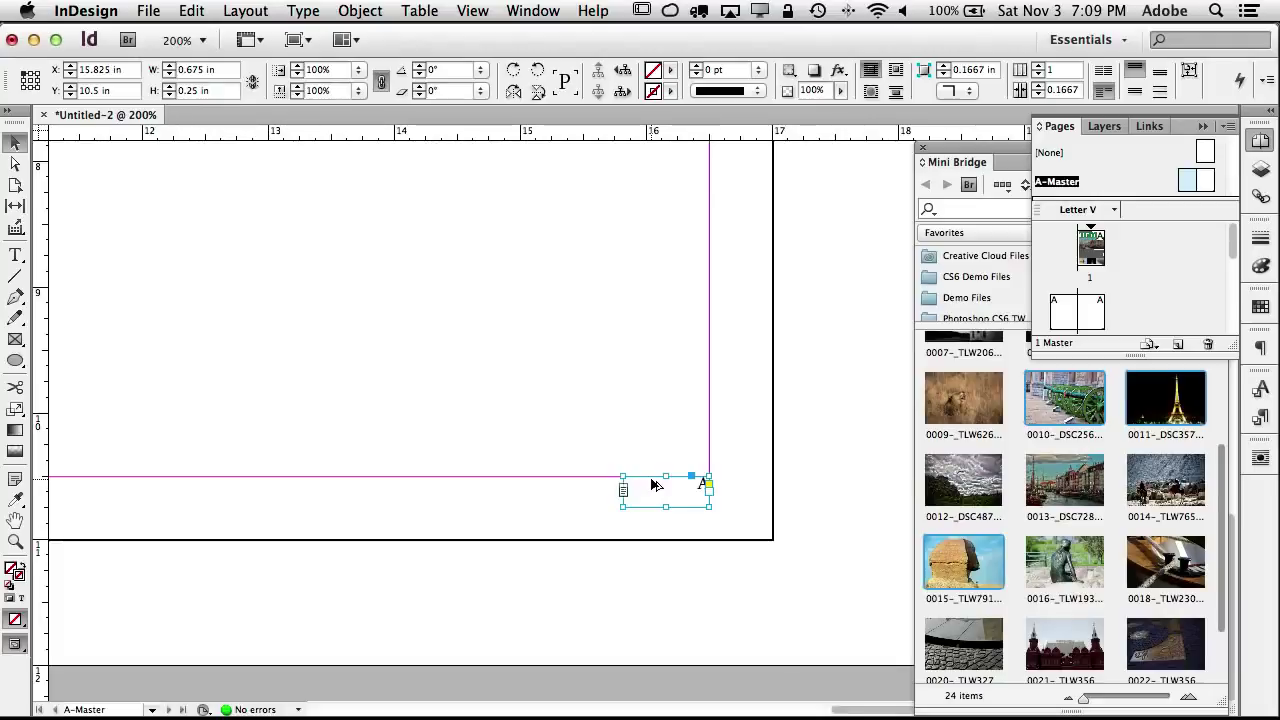
# Step: Check the automatic page numbers at the bottom outer corners of pages 1, 2 and 3 at 200%
pyautogui.press('super+alt+0')
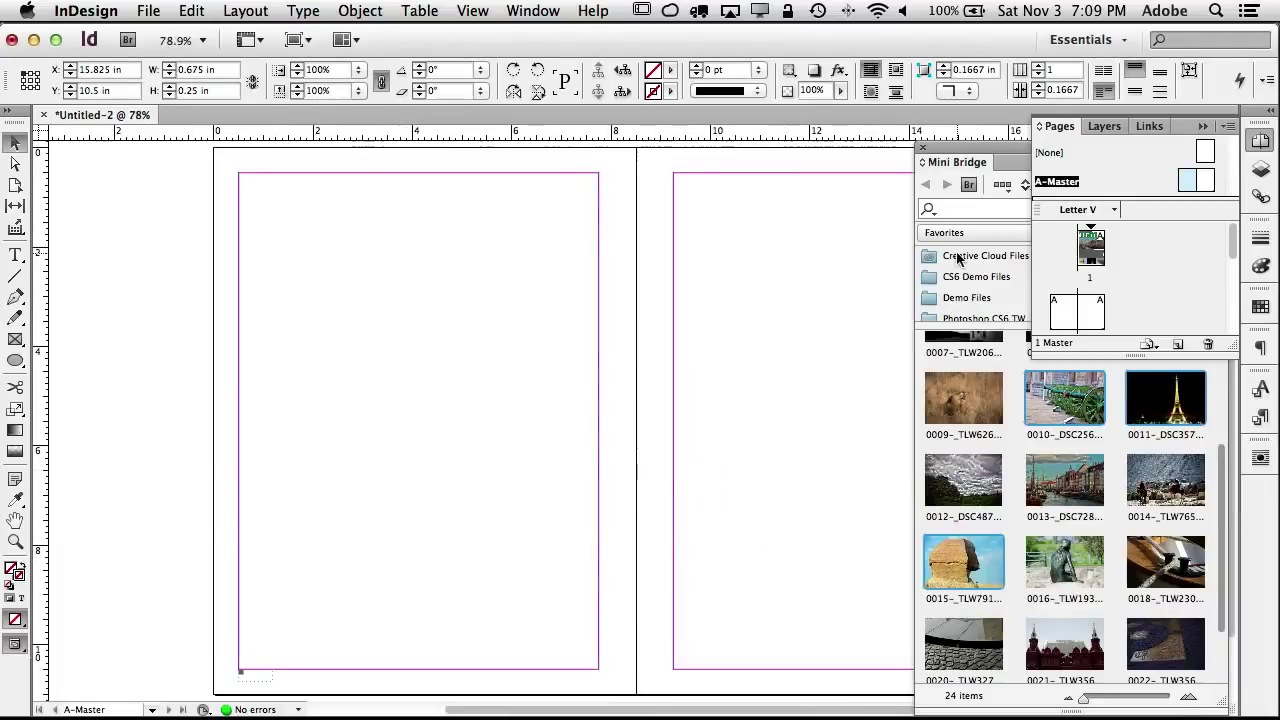
pyautogui.doubleClick(1093, 261)
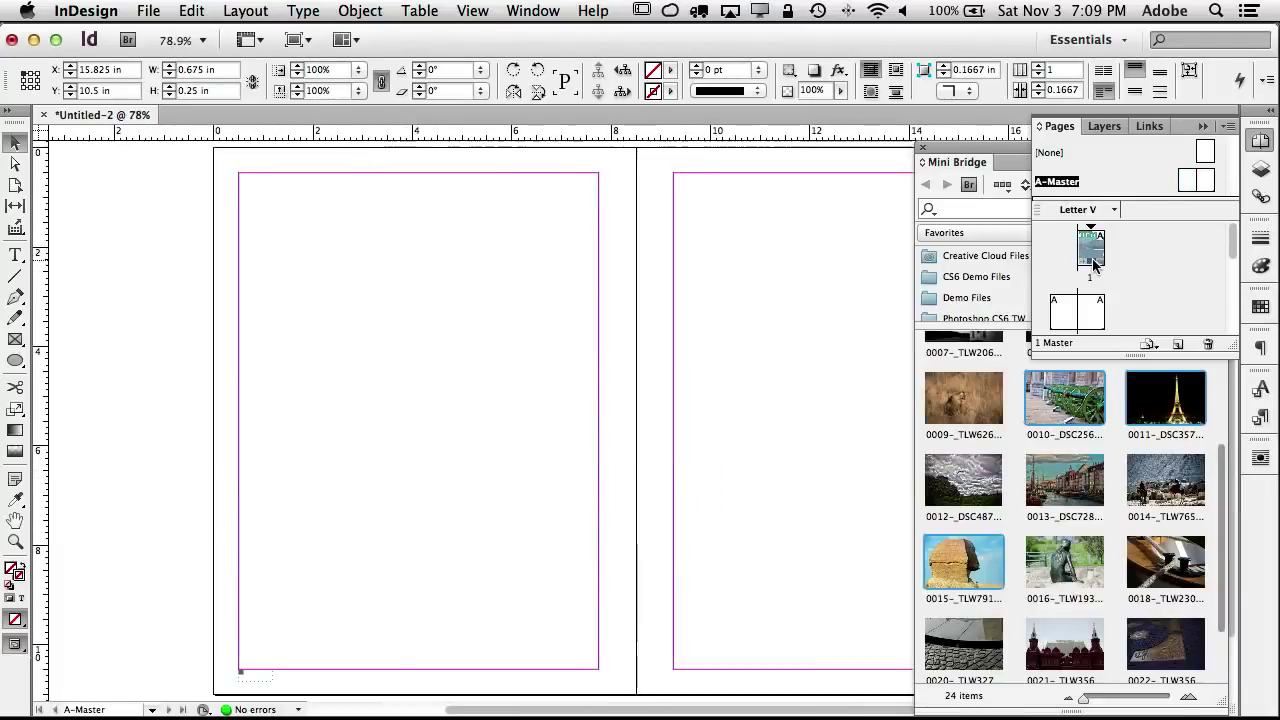
pyautogui.press('super+2')
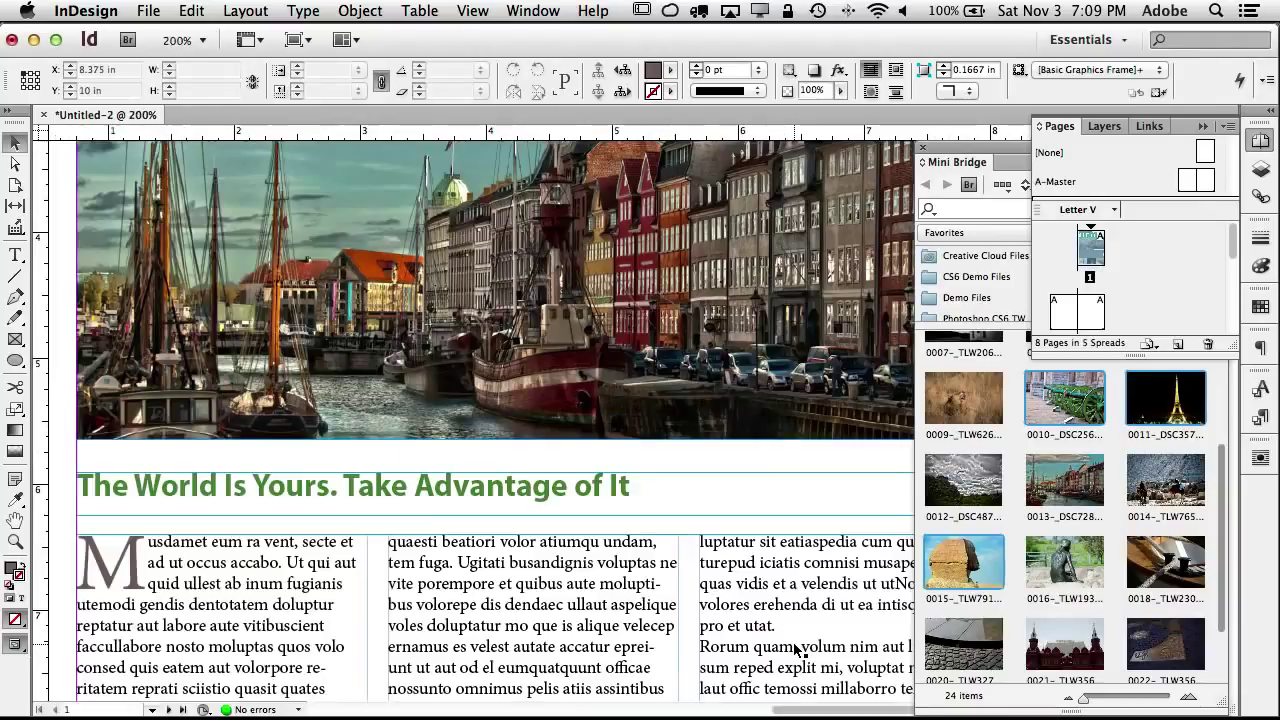
pyautogui.scroll(-10, 796, 646)
pyautogui.hscroll(5, 798, 641)
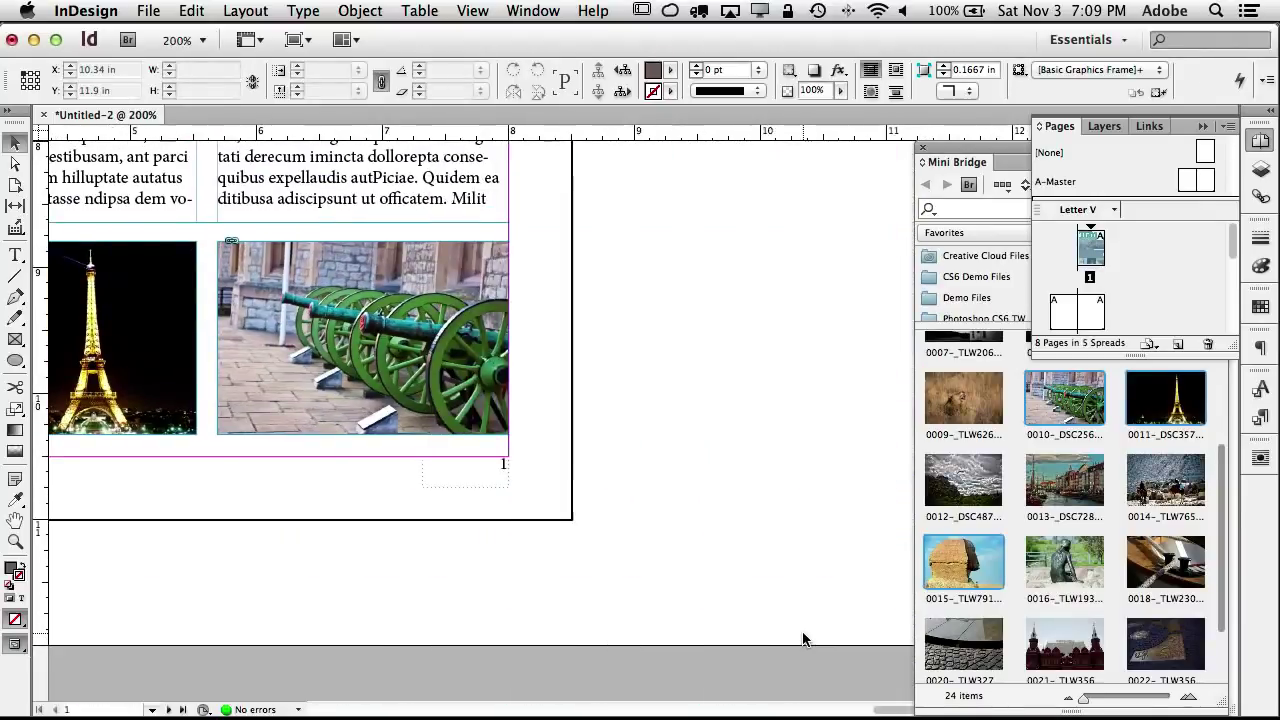
pyautogui.doubleClick(1073, 314)
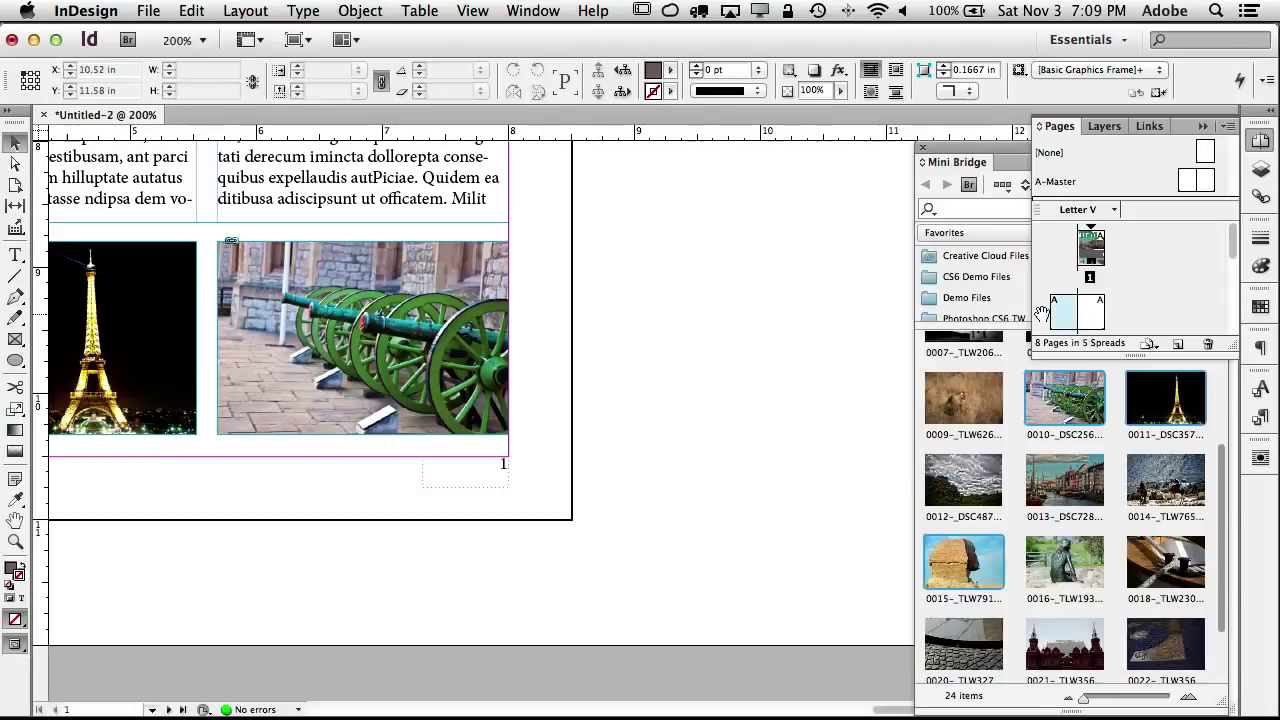
pyautogui.hscroll(-4, 557, 440)
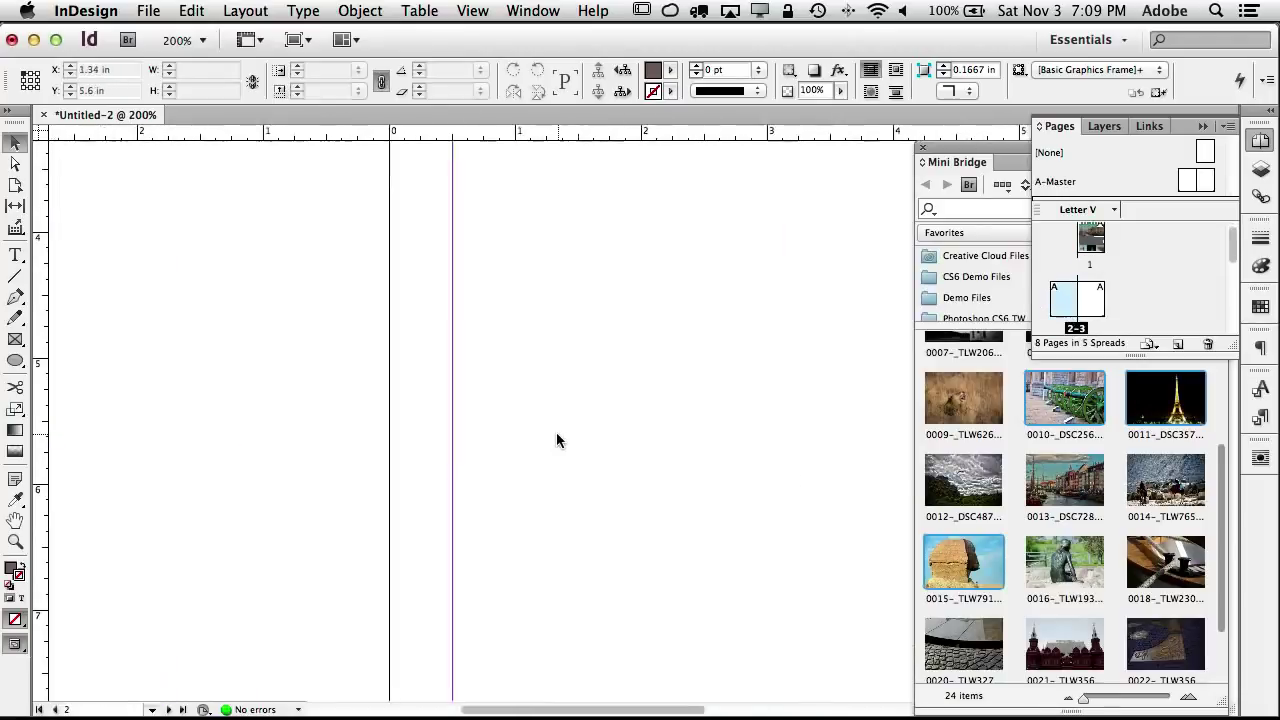
pyautogui.scroll(-7, 557, 440)
pyautogui.scroll(2, 557, 432)
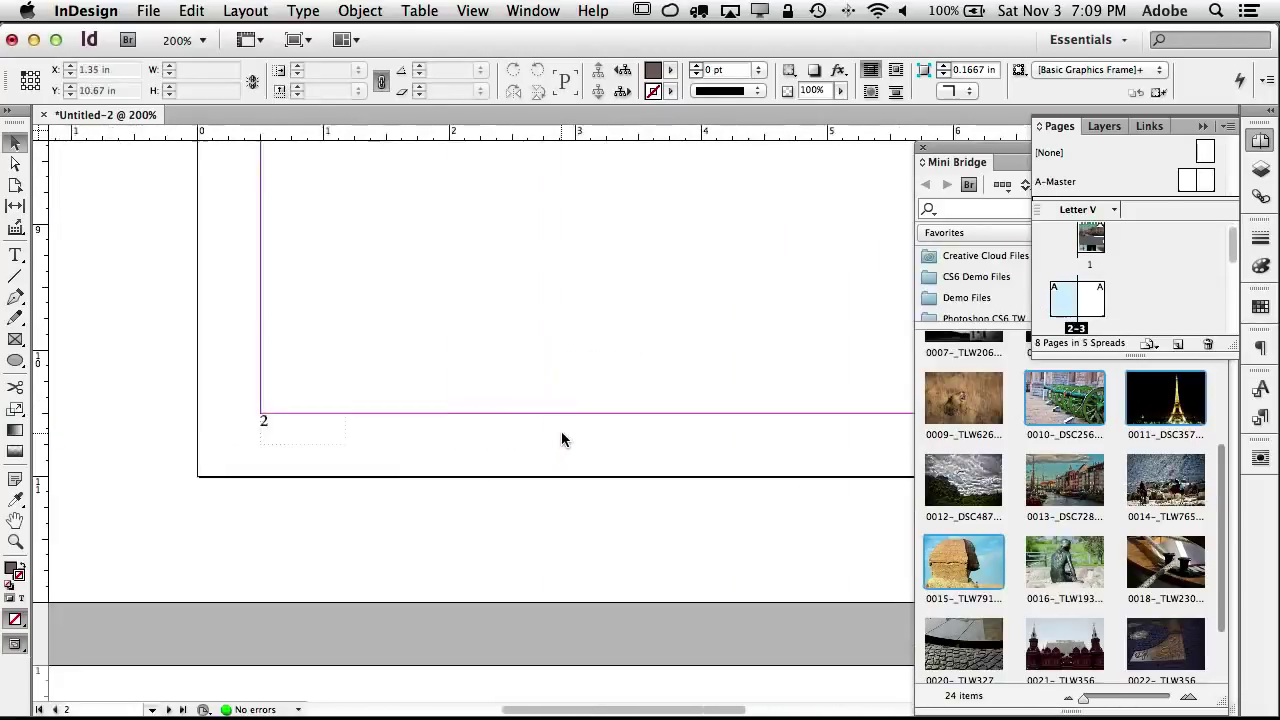
pyautogui.hscroll(10, 560, 420)
pyautogui.hscroll(-5, 561, 412)
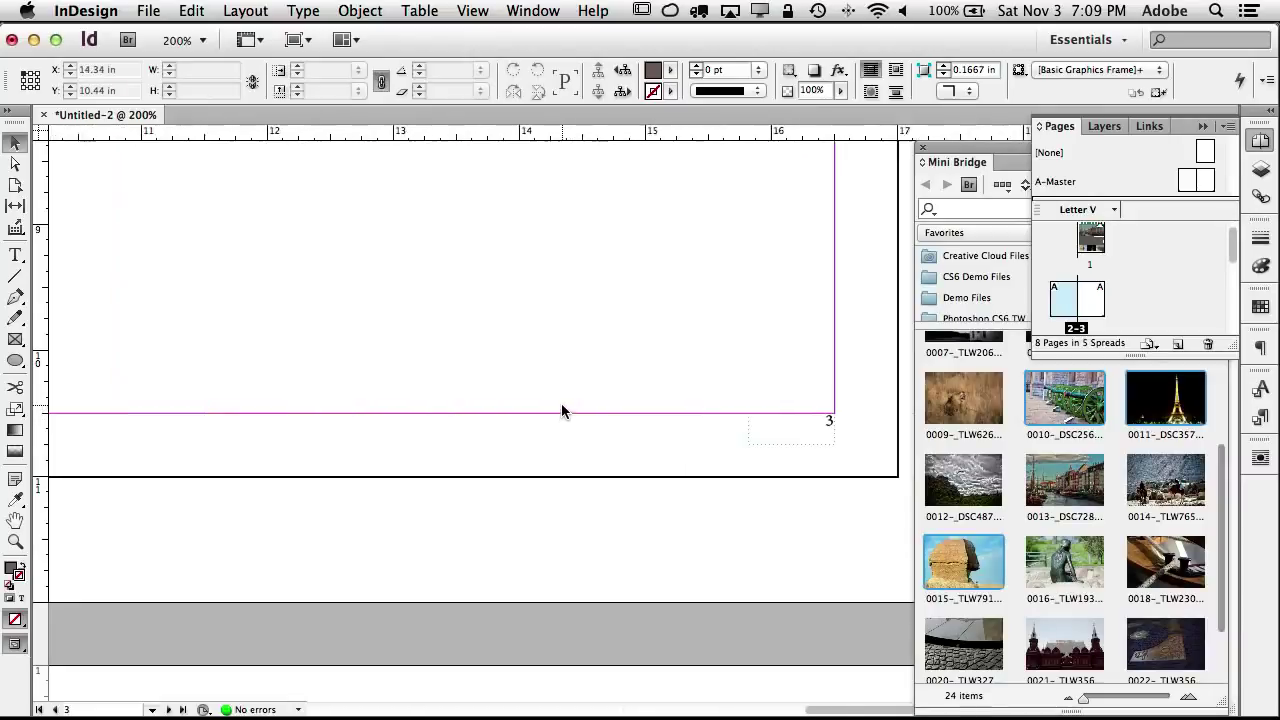
pyautogui.hscroll(6, 561, 411)
pyautogui.scroll(3, 561, 411)
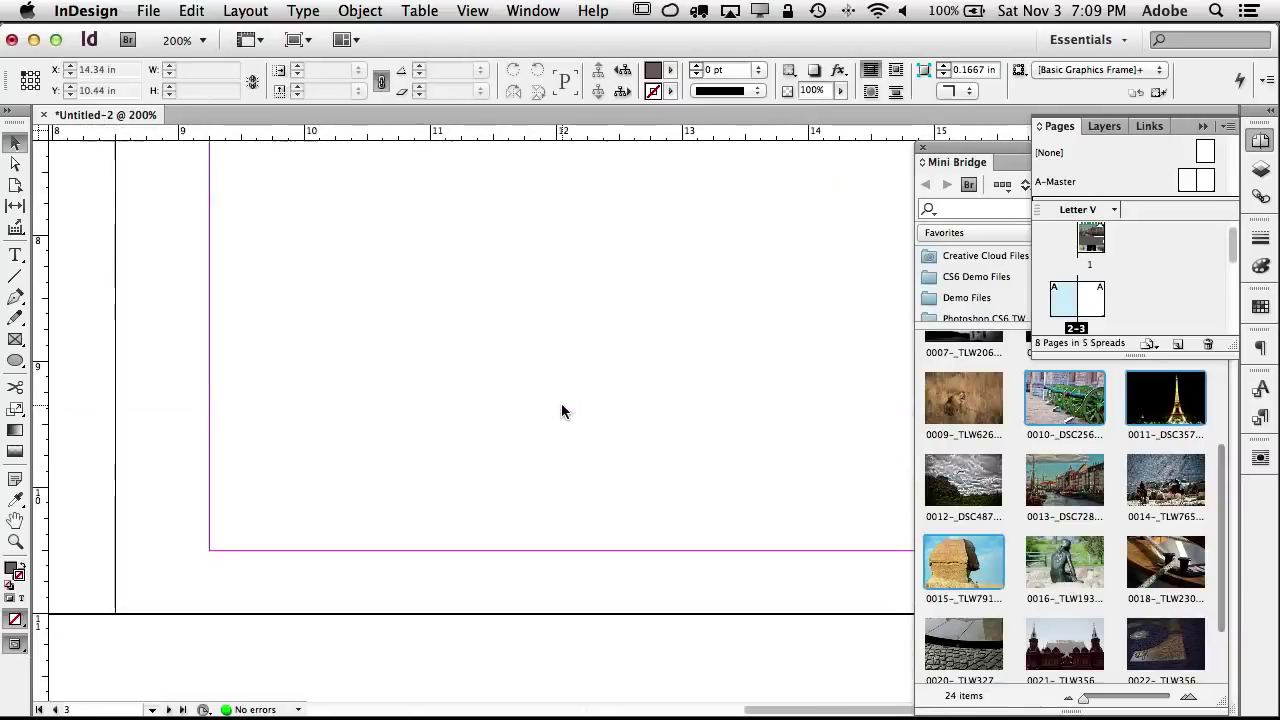
# Step: Return to page 1, override its master page number frame below the cannon photo, and delete it
pyautogui.doubleClick(1091, 240)
pyautogui.hscroll(5, 720, 411)
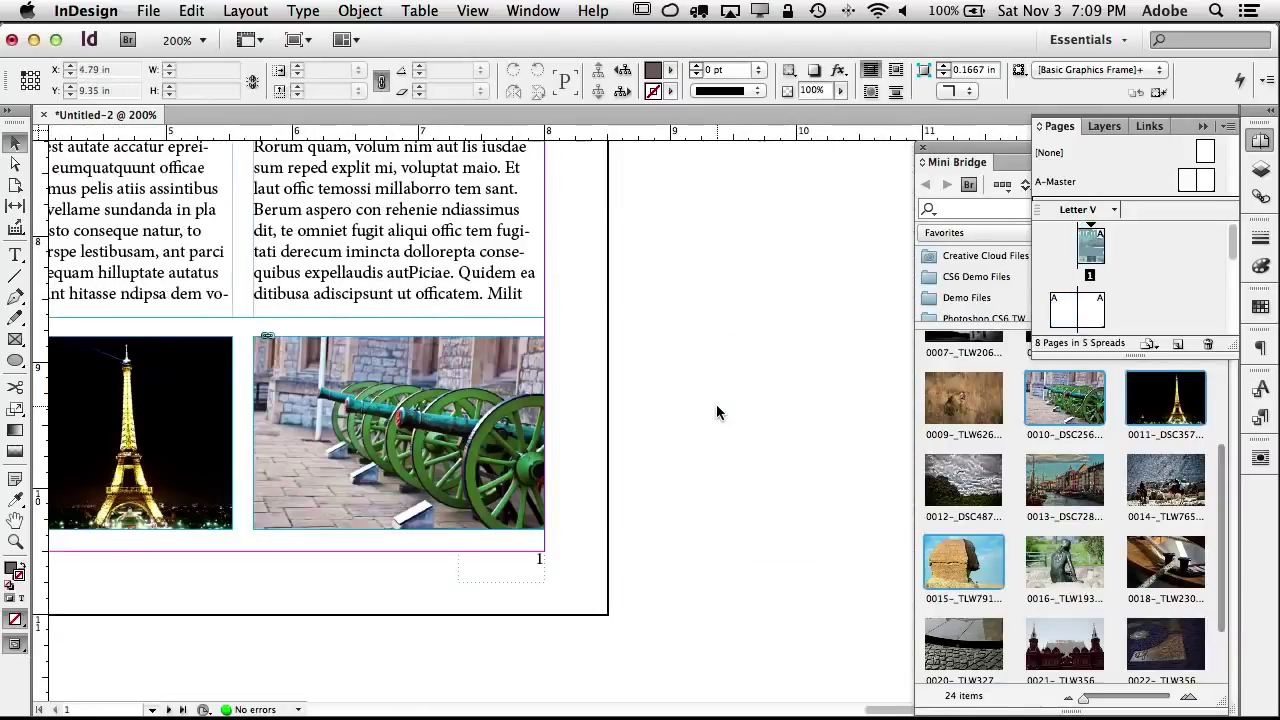
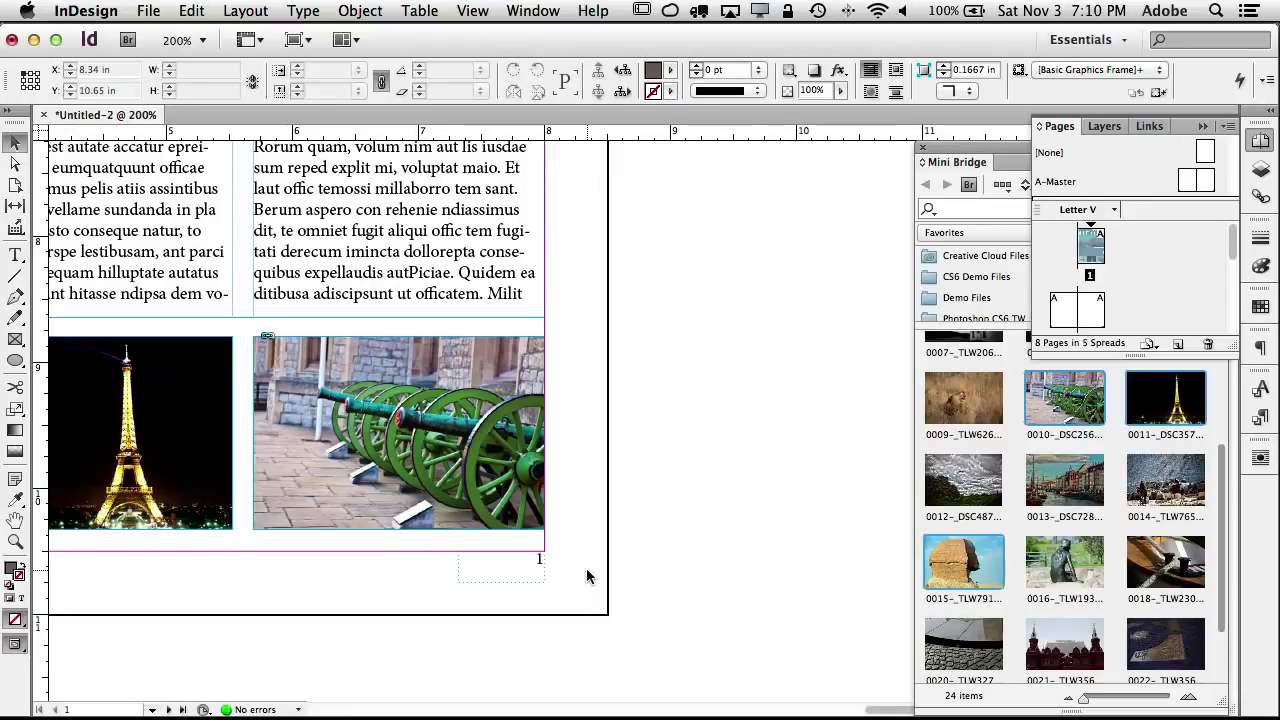
pyautogui.click(530, 573)
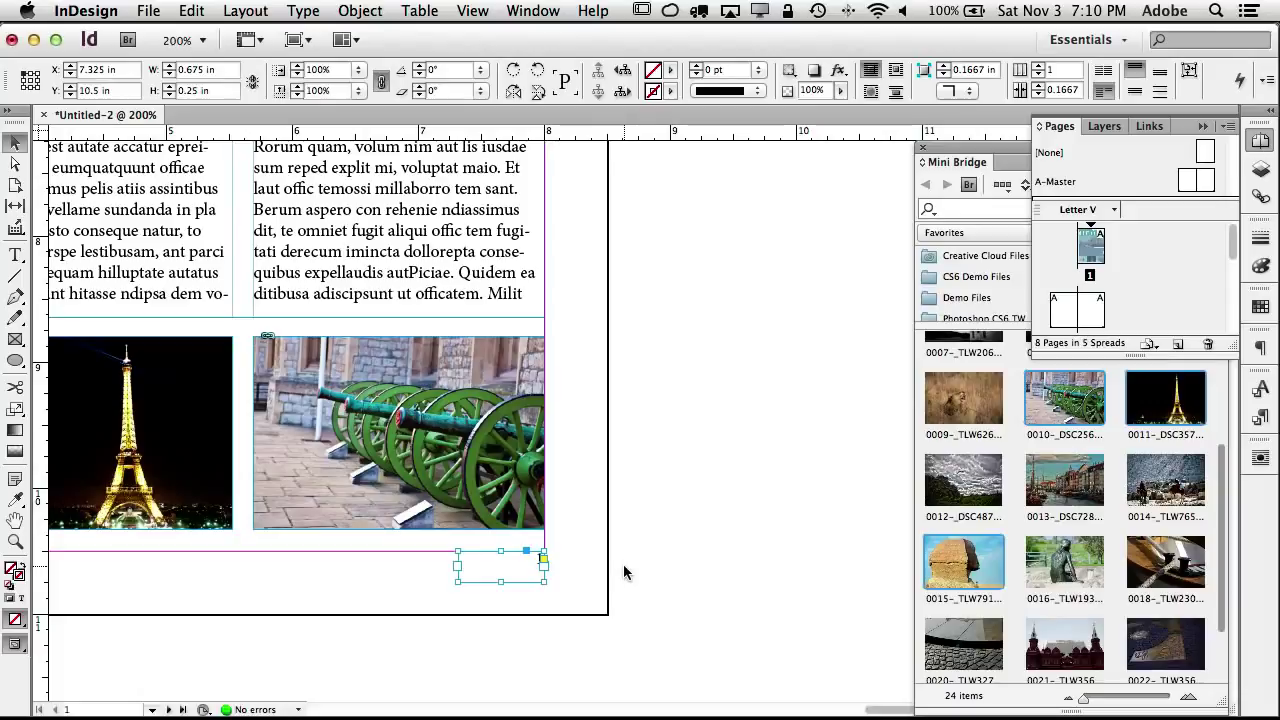
pyautogui.press('Delete')
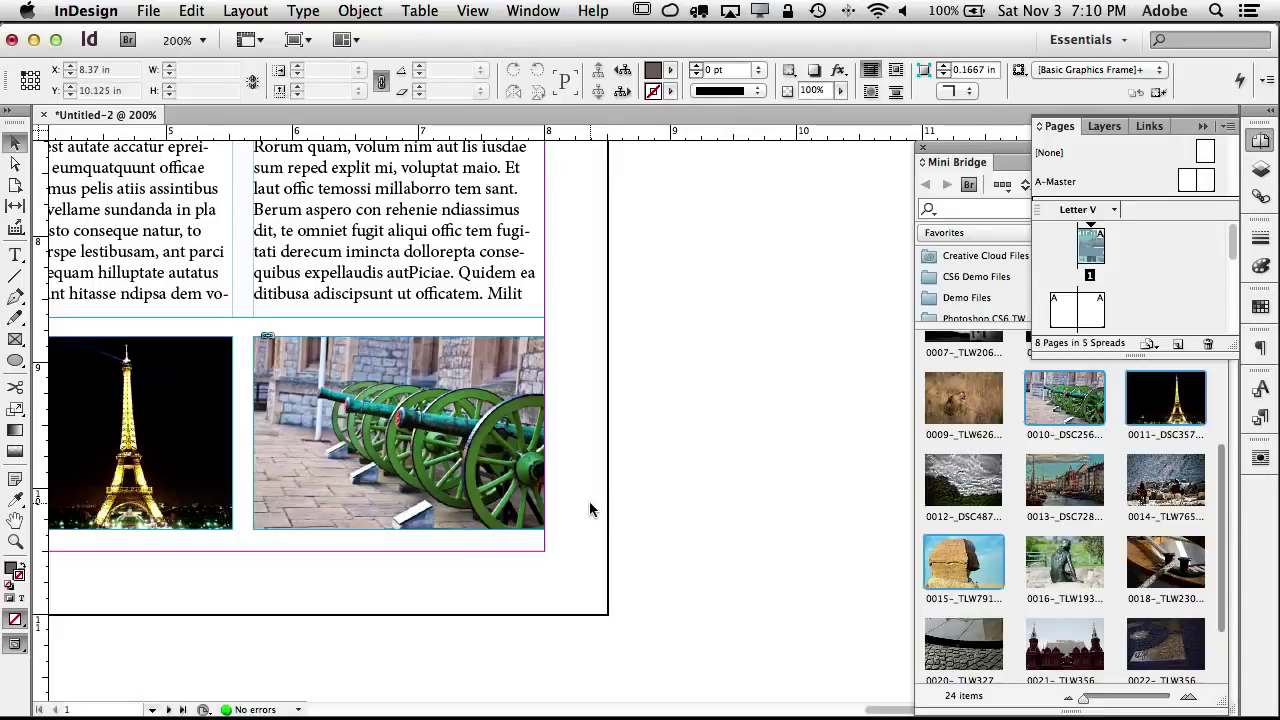
# Step: Check the page number on page 2, and look over the 2-3 spread and the bottom of the cover
pyautogui.scroll(-15, 589, 503)
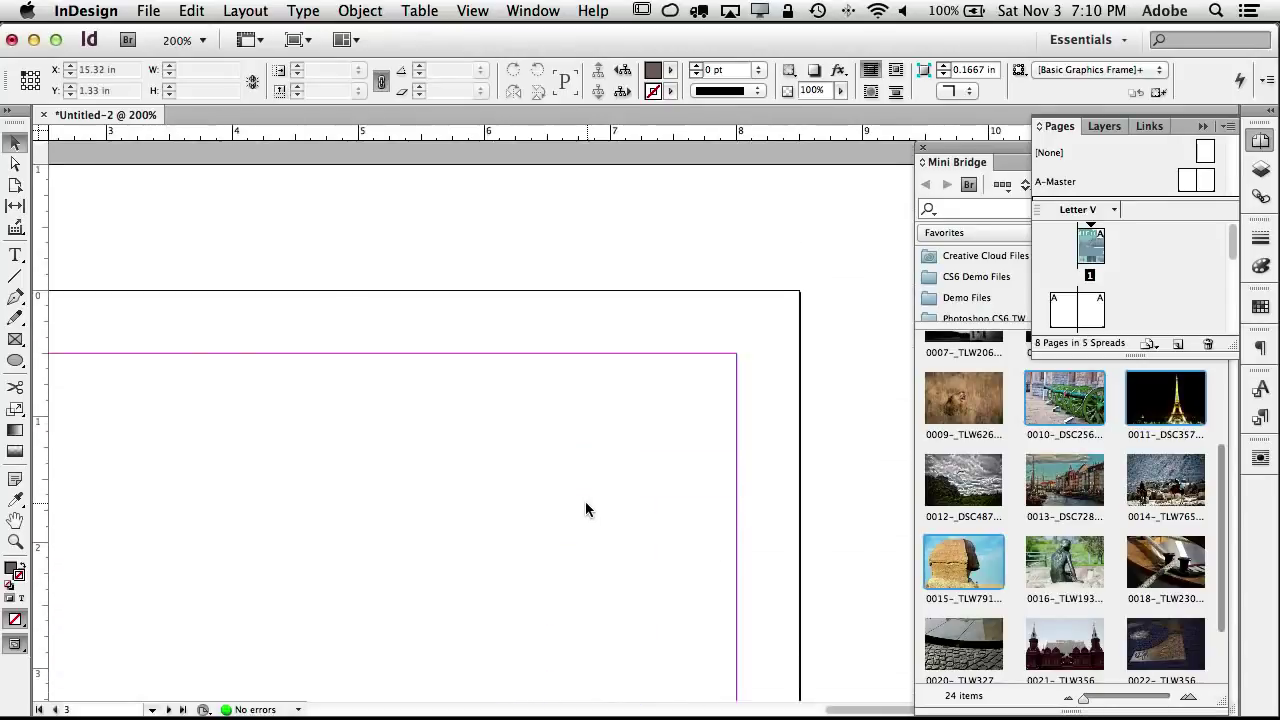
pyautogui.scroll(5, 561, 500)
pyautogui.hscroll(-5, 561, 500)
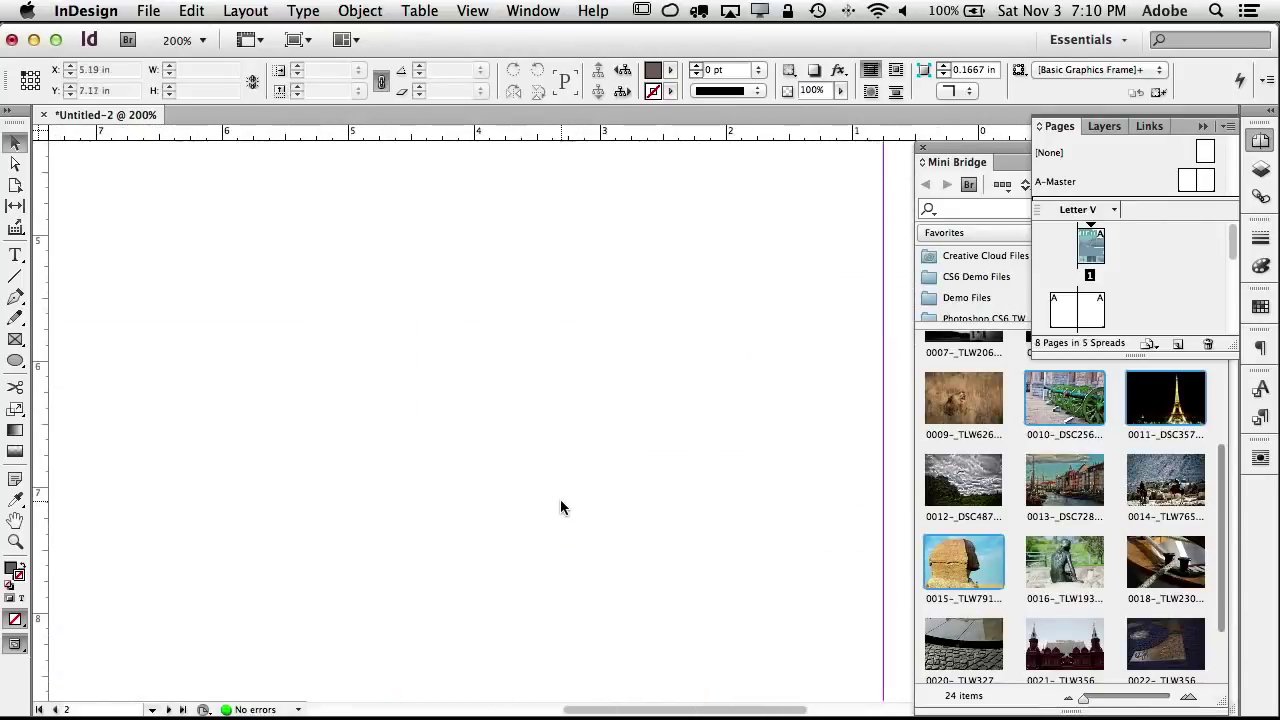
pyautogui.scroll(-5, 560, 507)
pyautogui.scroll(3, 559, 507)
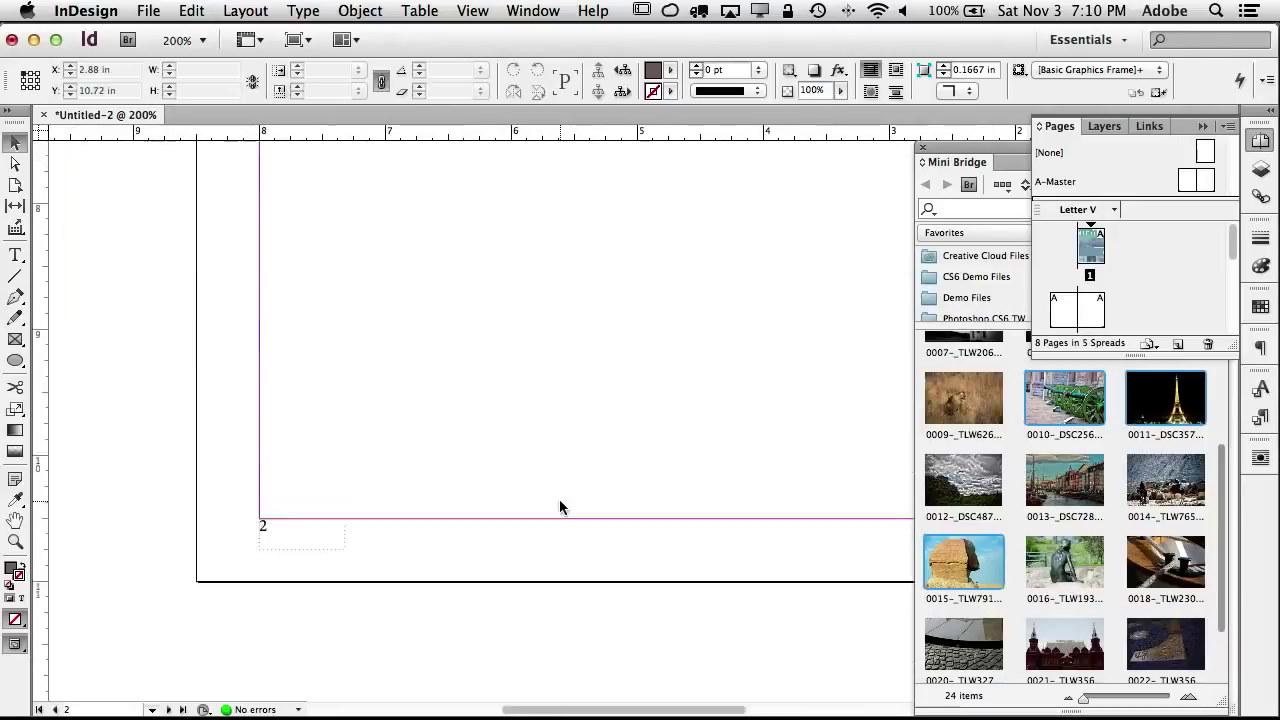
pyautogui.press('super+alt+0')
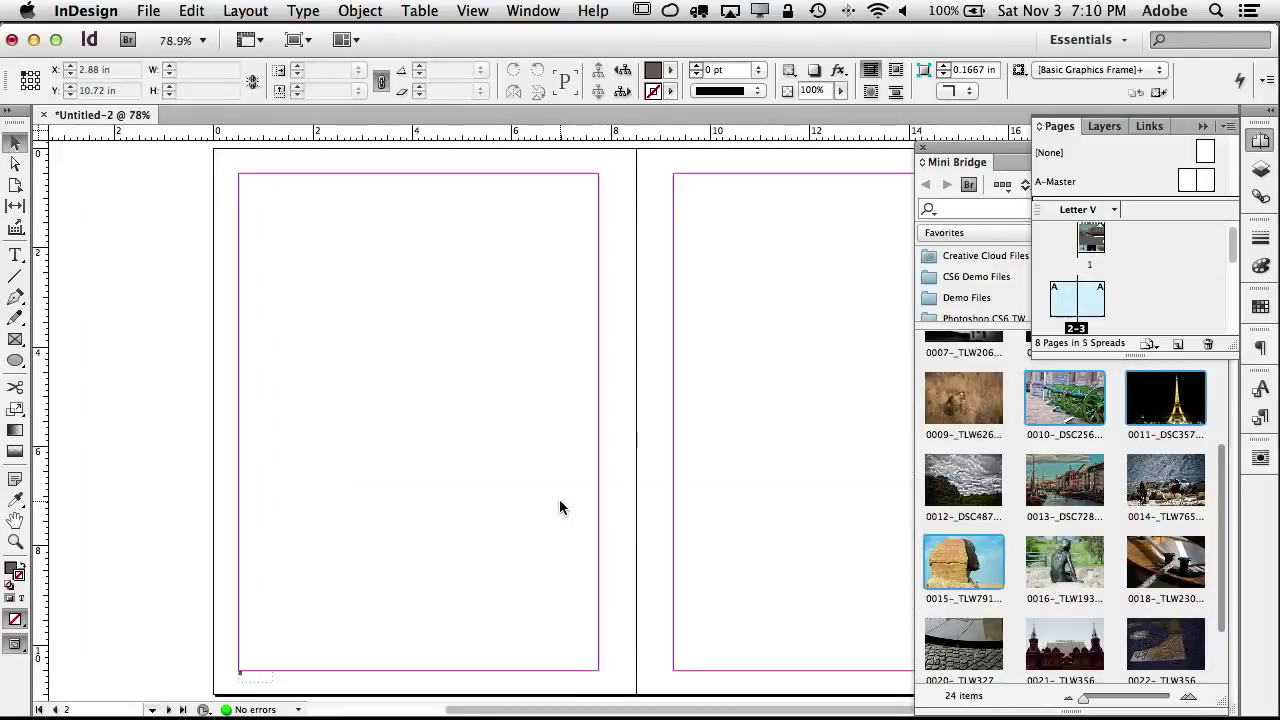
pyautogui.scroll(3, 560, 507)
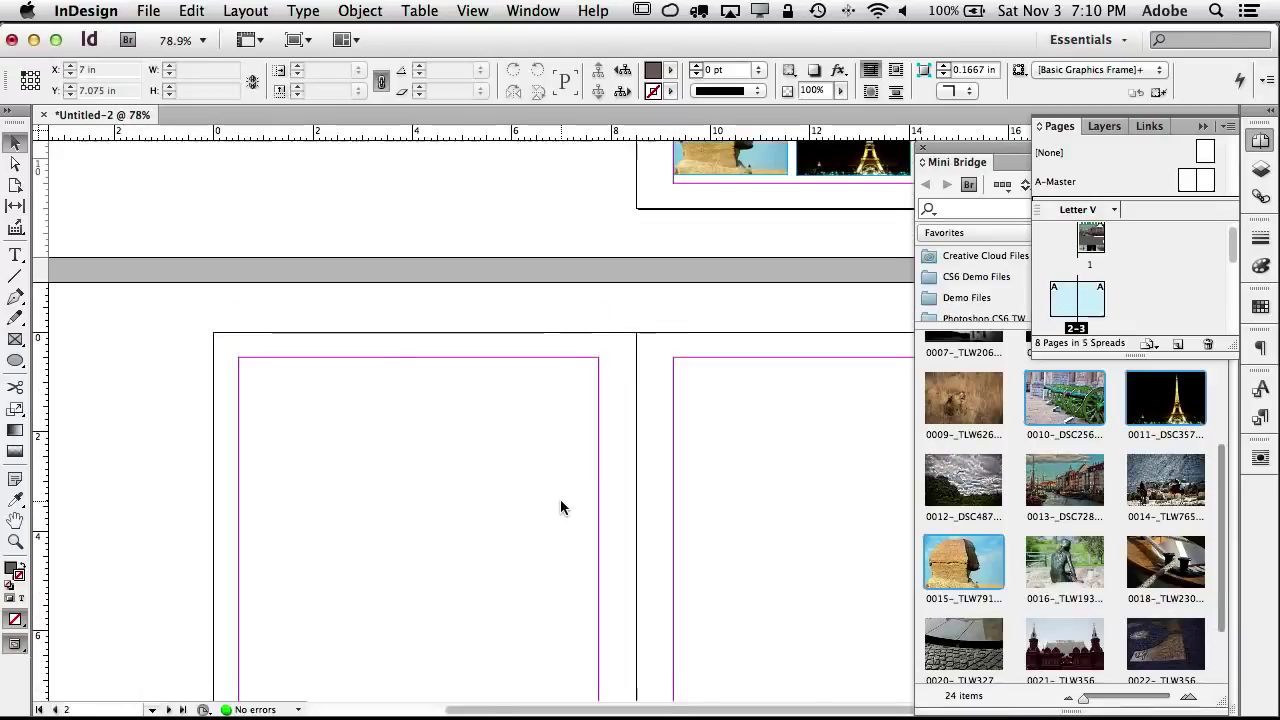
pyautogui.hscroll(3, 560, 507)
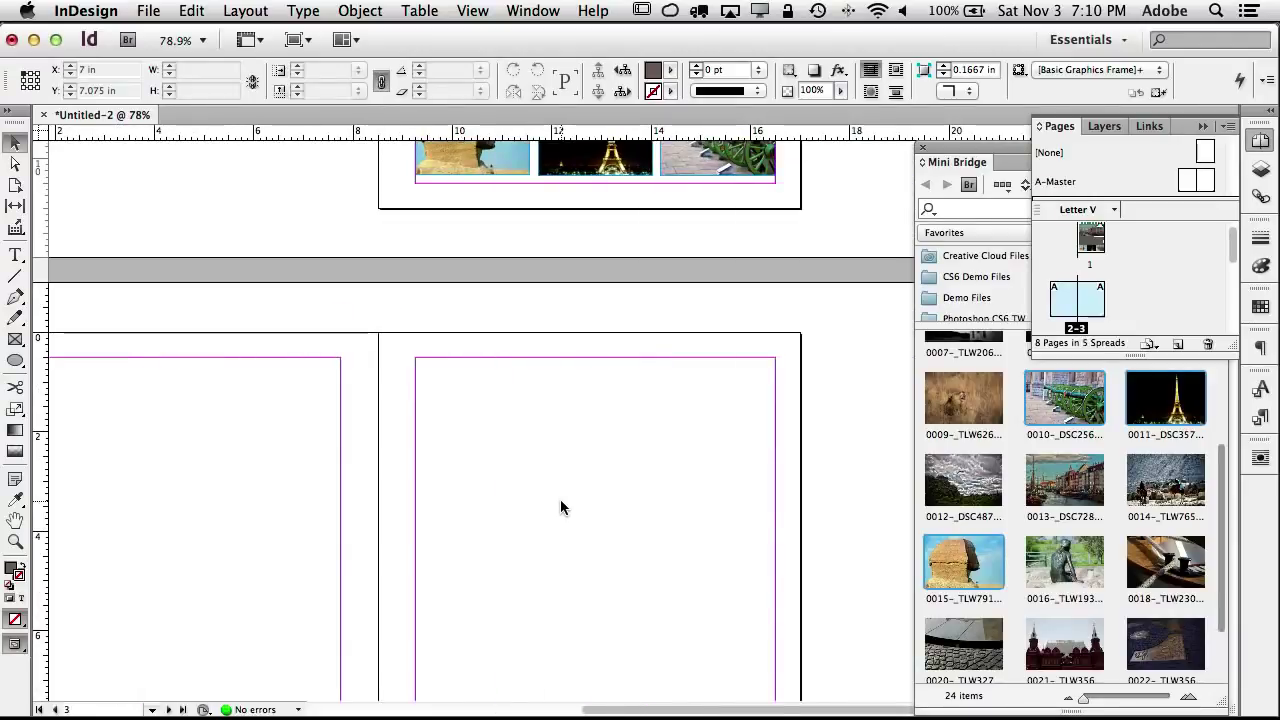
pyautogui.hscroll(-2, 560, 502)
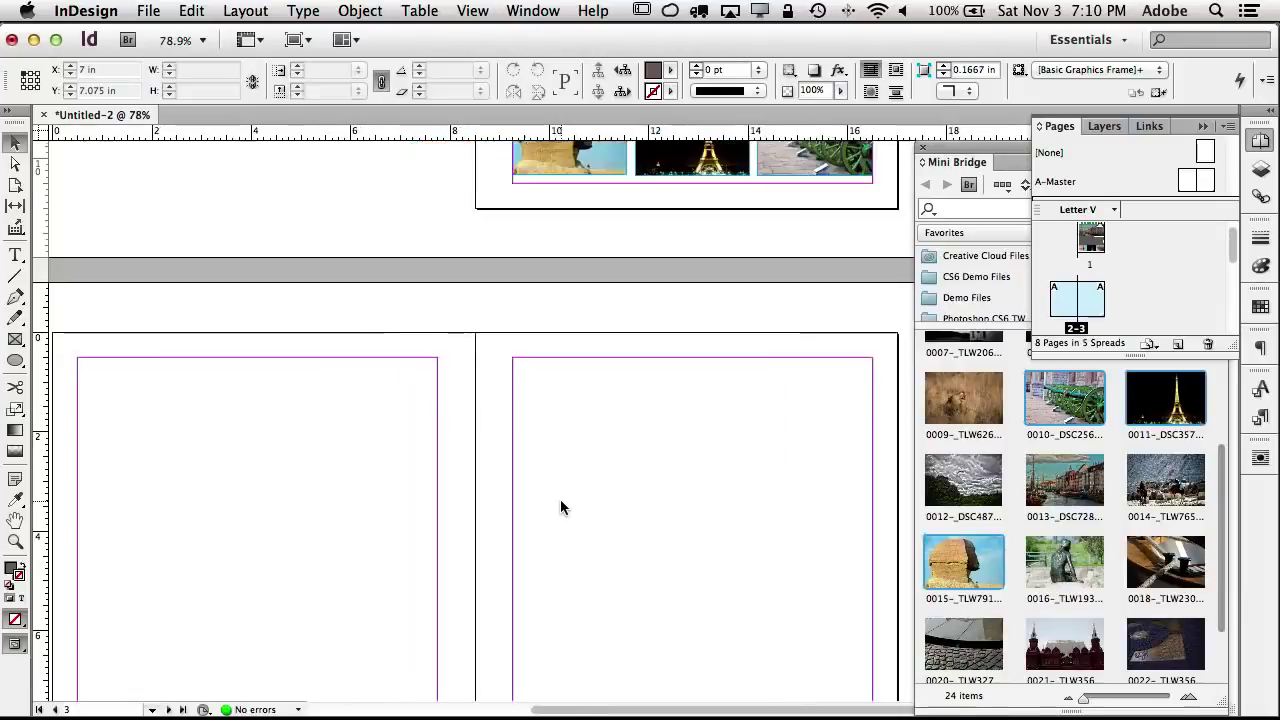
pyautogui.scroll(-2, 560, 502)
pyautogui.scroll(-1, 560, 499)
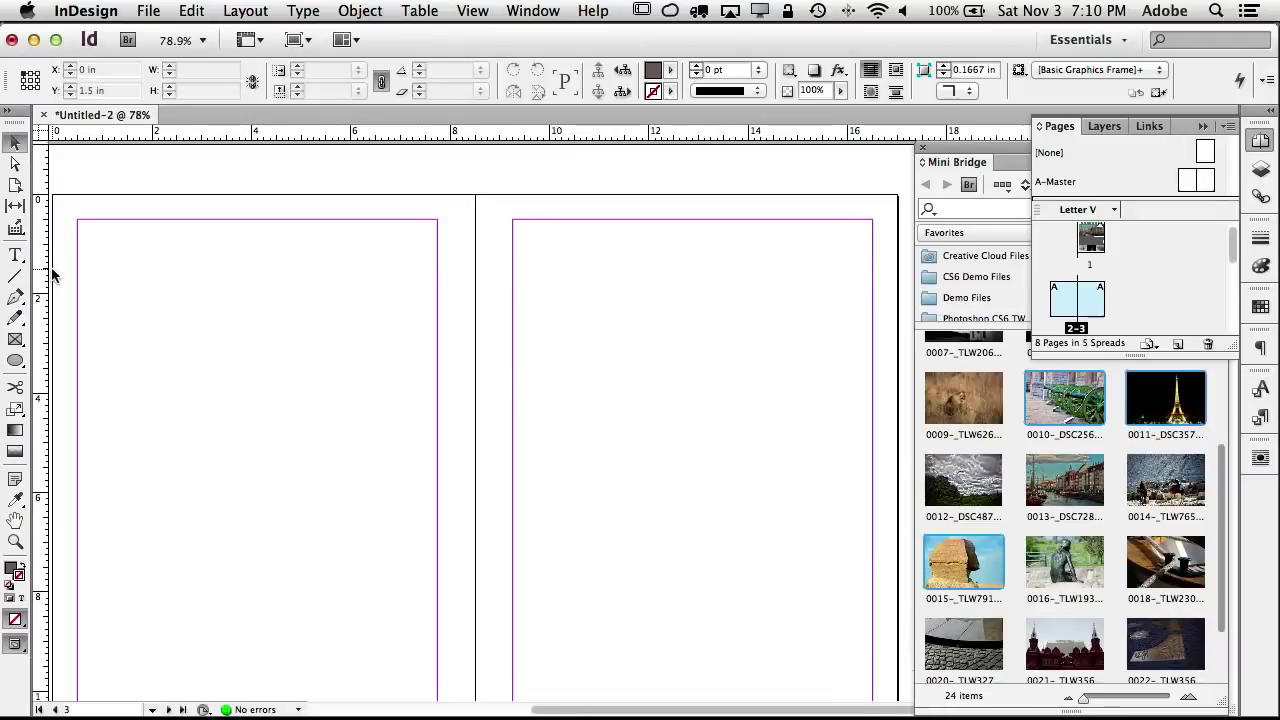
# Step: Draw a text frame about 7.25 by 10 in that fills the margins of page 2, and select the frame
pyautogui.hscroll(-3, 51, 268)
pyautogui.scroll(-1, 51, 268)
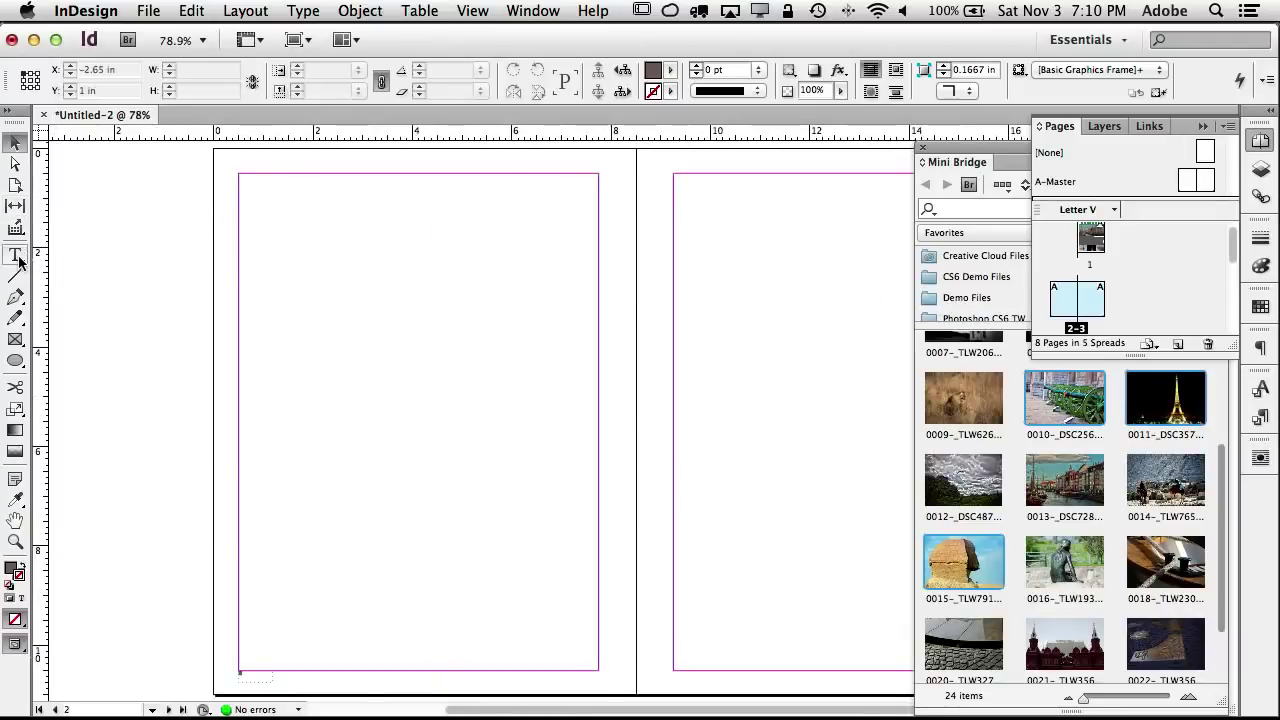
pyautogui.click(17, 257)
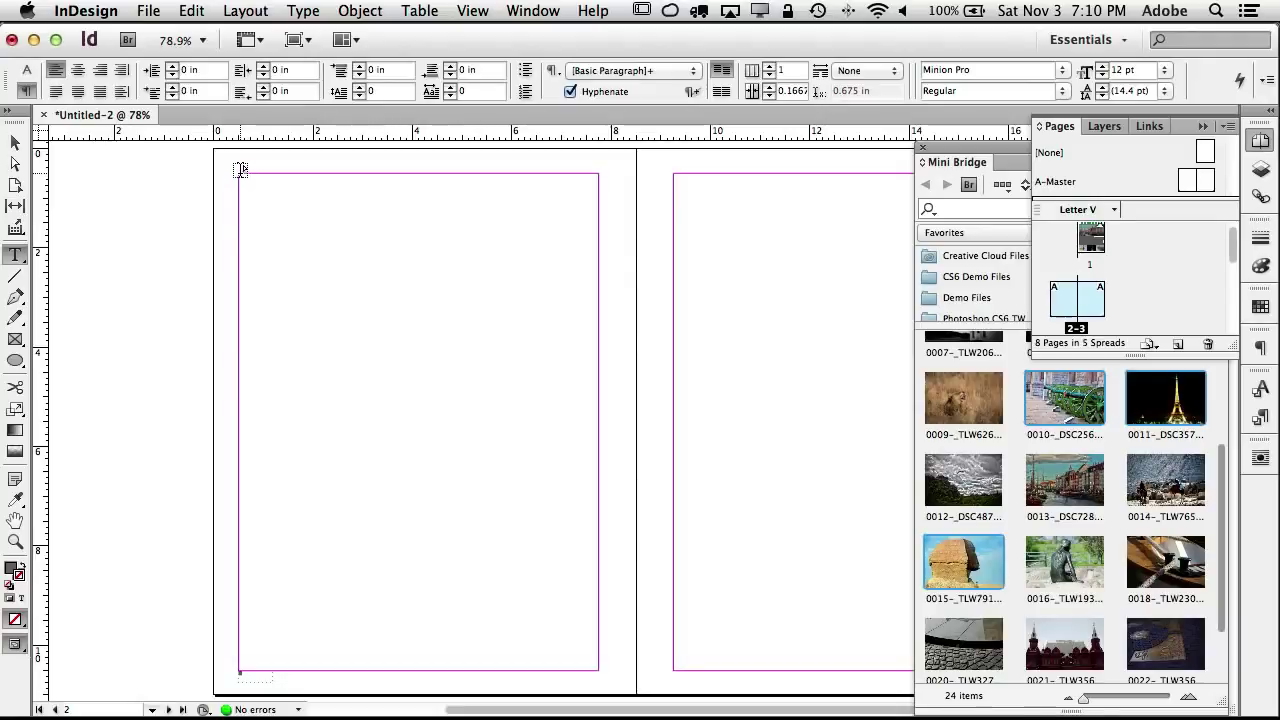
pyautogui.moveTo(241, 170); pyautogui.dragTo(596, 668)
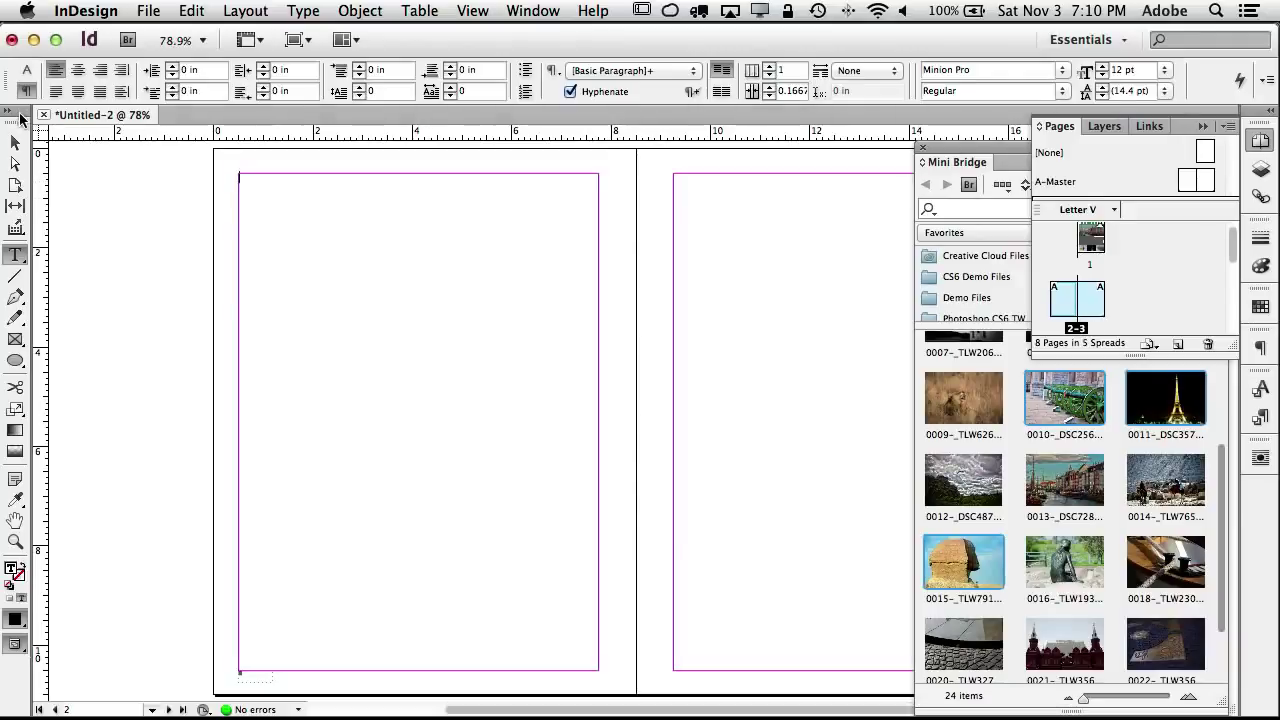
pyautogui.click(15, 143)
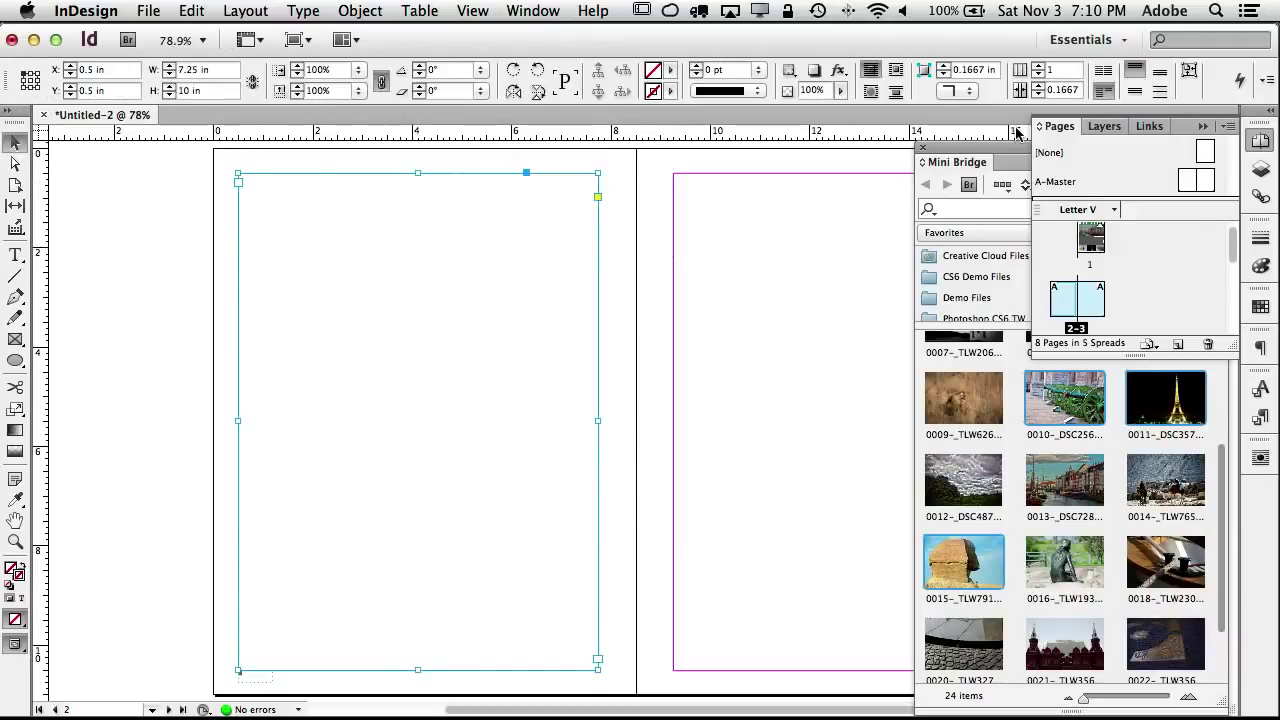
# Step: Divide the page 2 text frame into 2 columns and fill it with placeholder text
pyautogui.click(1038, 67)
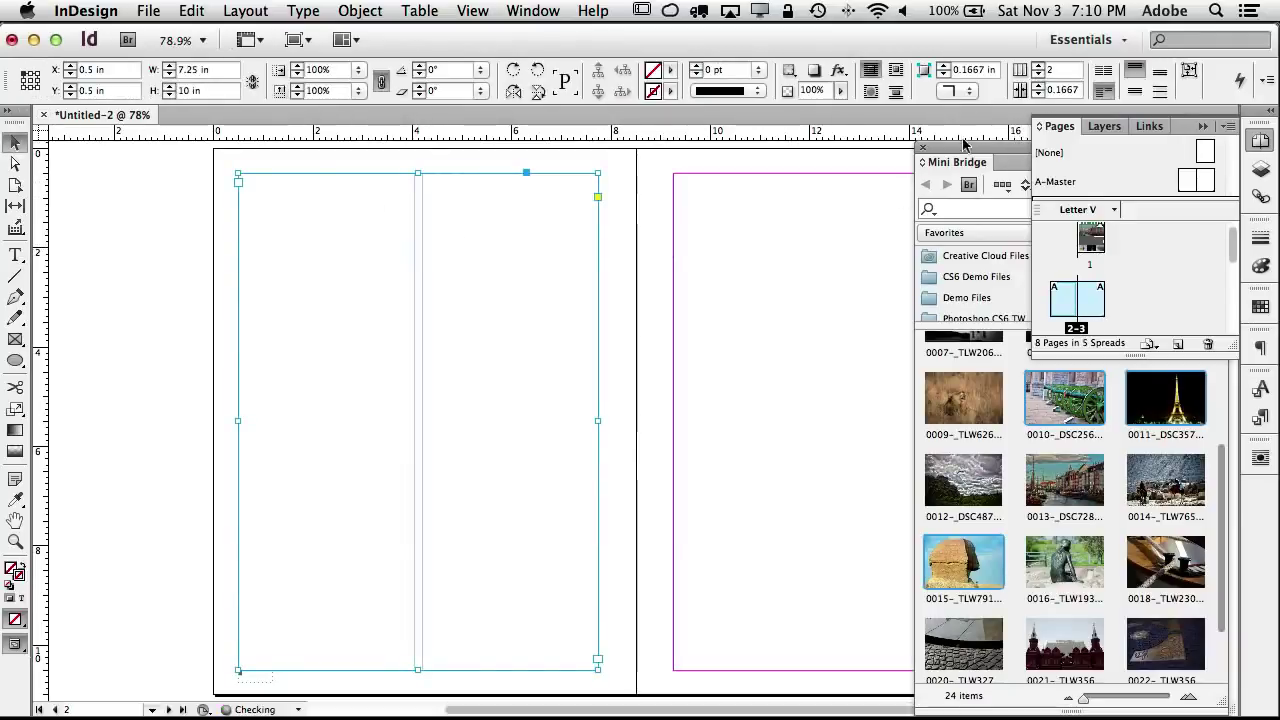
pyautogui.doubleClick(326, 206)
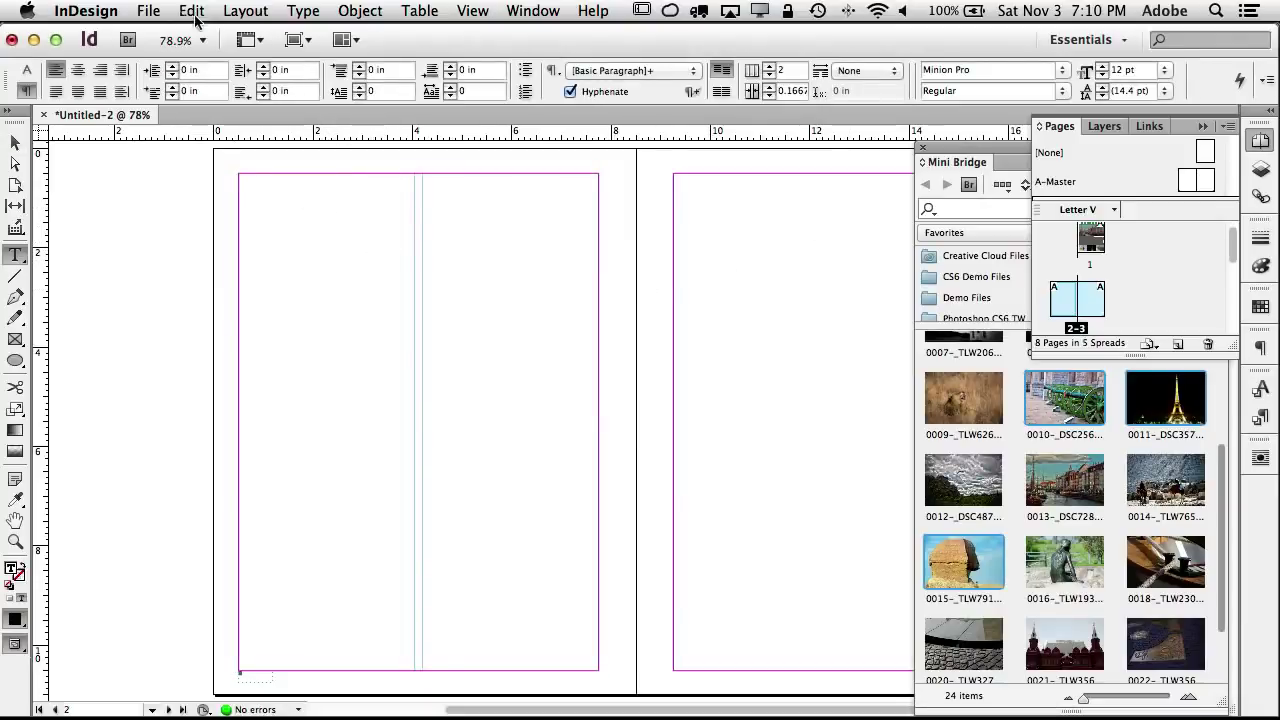
pyautogui.click(299, 12)
pyautogui.click(424, 581)
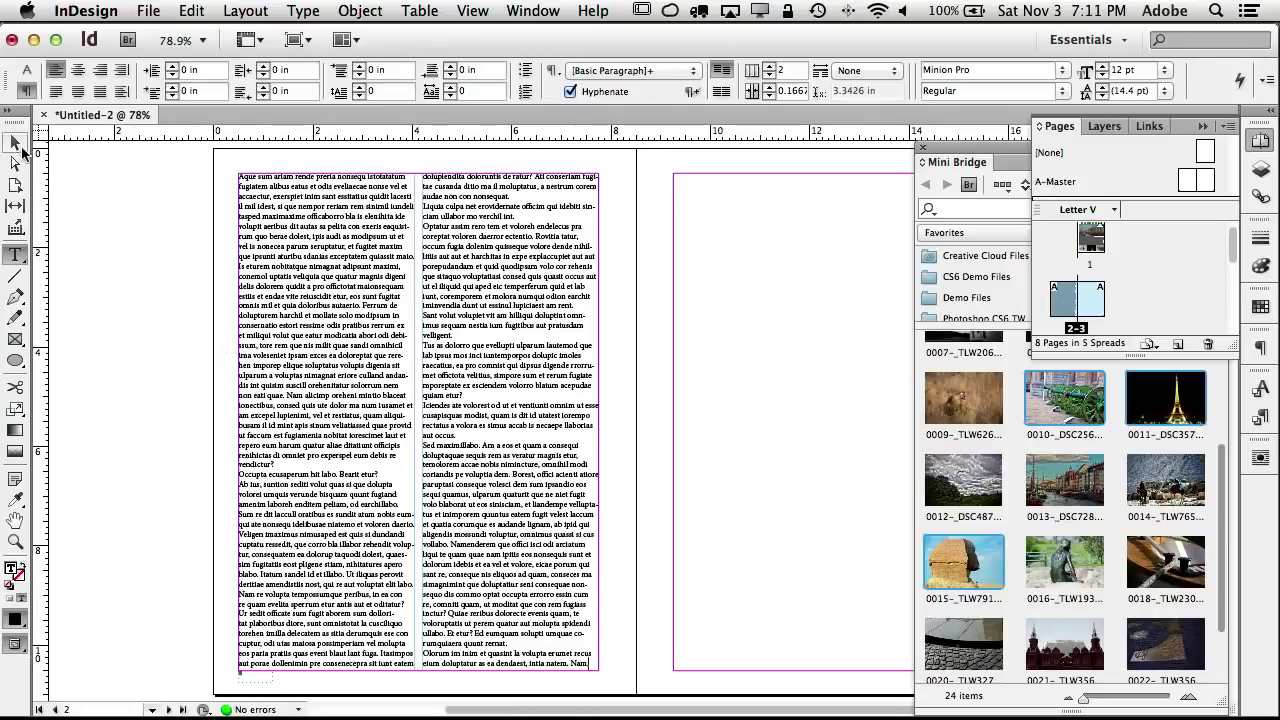
# Step: Shorten the two-column frame from its upper edge to 8.875 in, and thread a 7.25 by 0.875 in text frame in the space above it
pyautogui.click(15, 143)
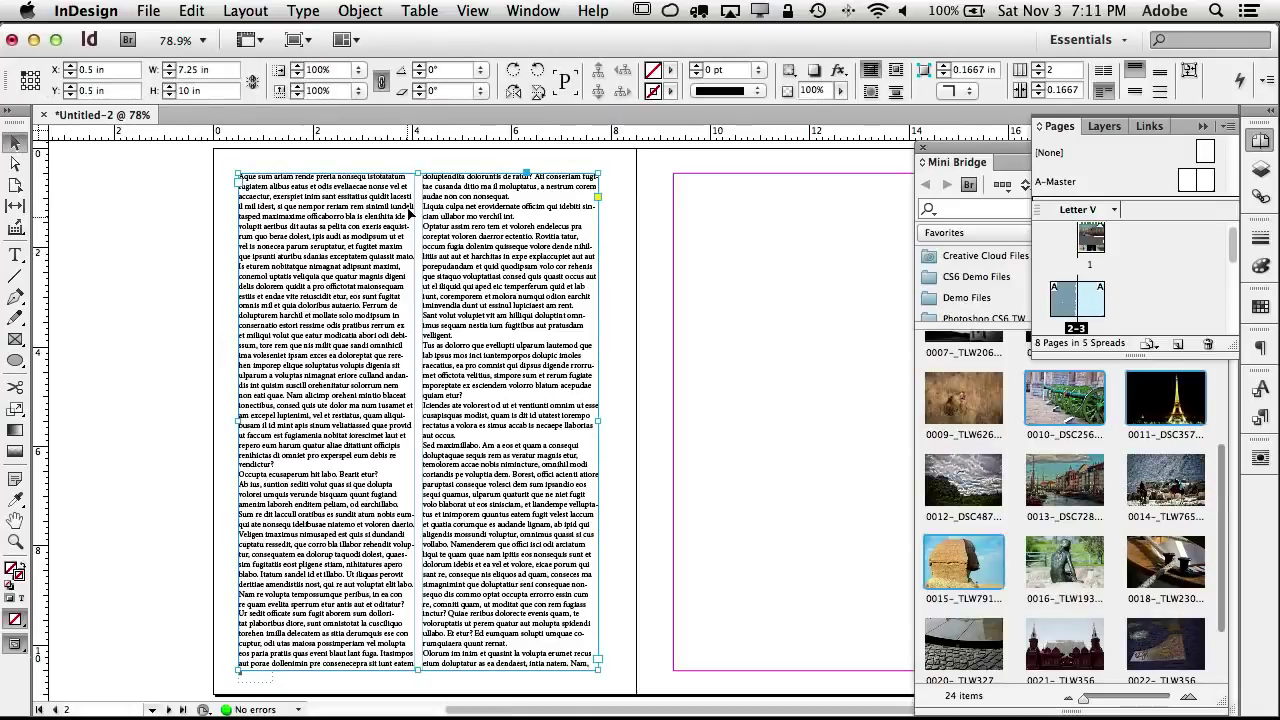
pyautogui.moveTo(418, 176); pyautogui.dragTo(419, 219)
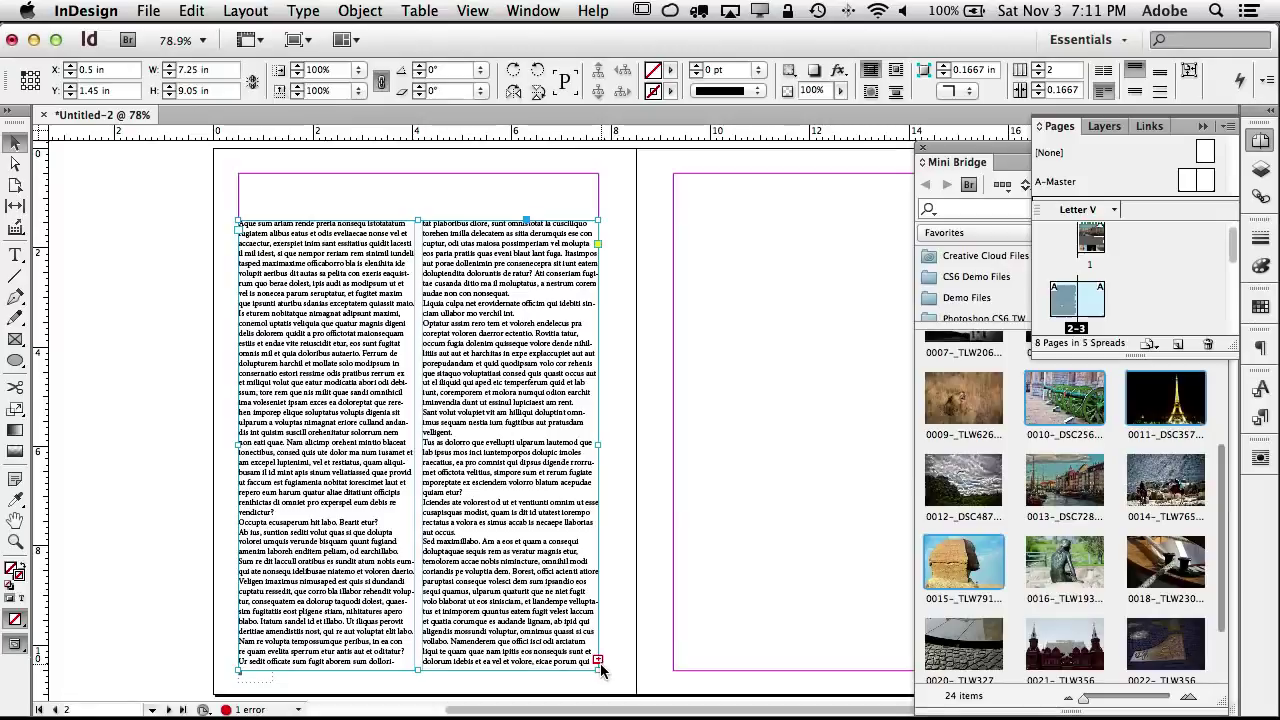
pyautogui.moveTo(419, 219)
pyautogui.mouseDown()
pyautogui.moveTo(418, 174)
pyautogui.moveTo(419, 230)
pyautogui.mouseUp()
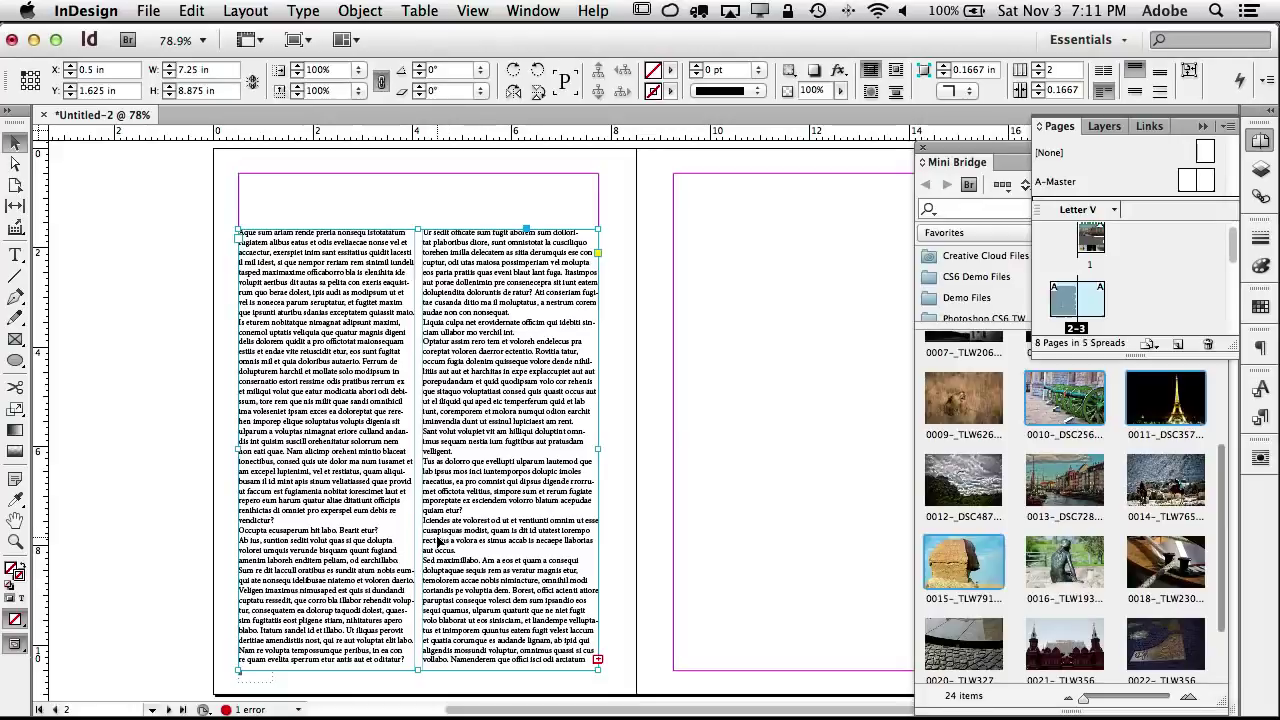
pyautogui.click(239, 233)
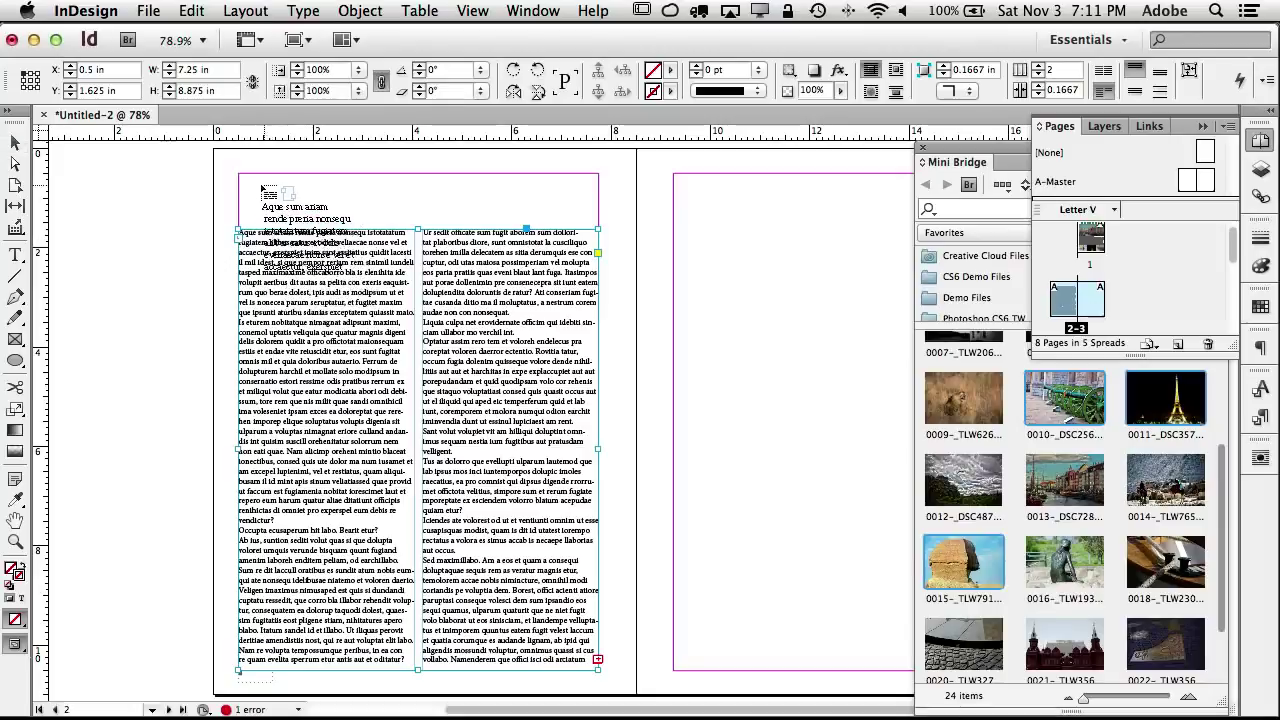
pyautogui.moveTo(239, 174); pyautogui.dragTo(599, 216)
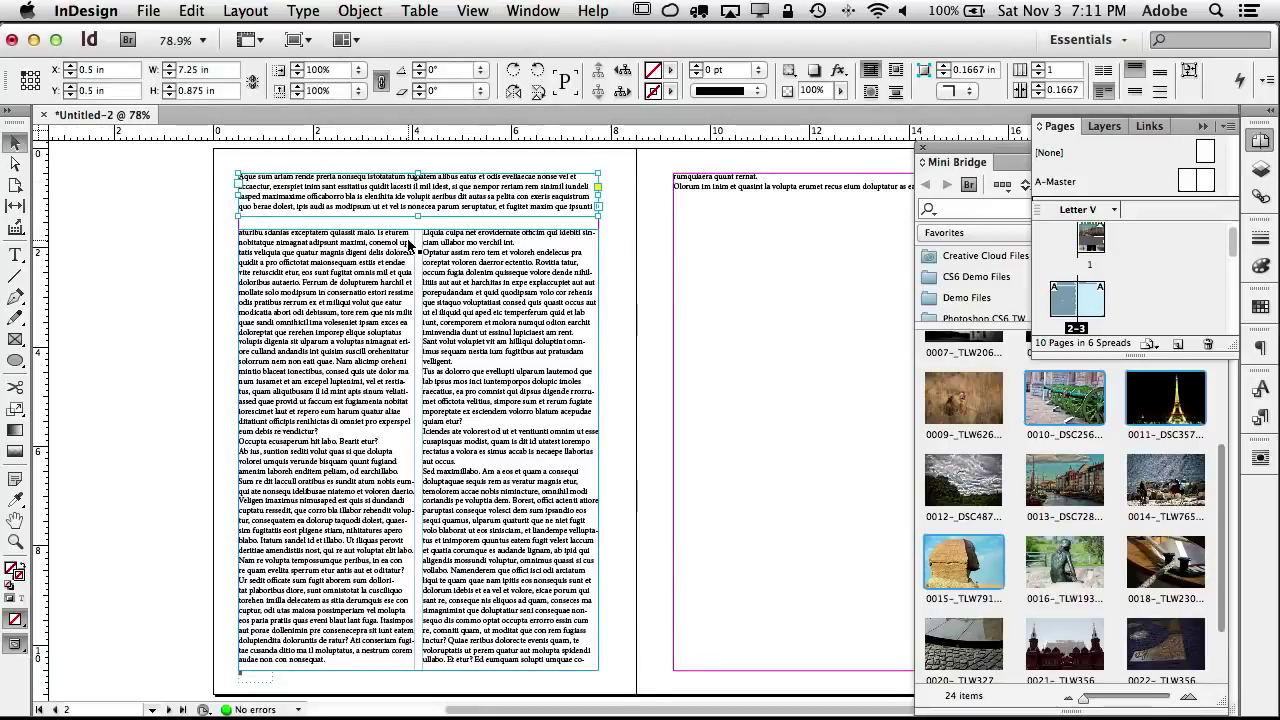
# Step: Delete the automatically added text frame on page 3, and check the two frames on page 2
pyautogui.hscroll(3, 455, 253)
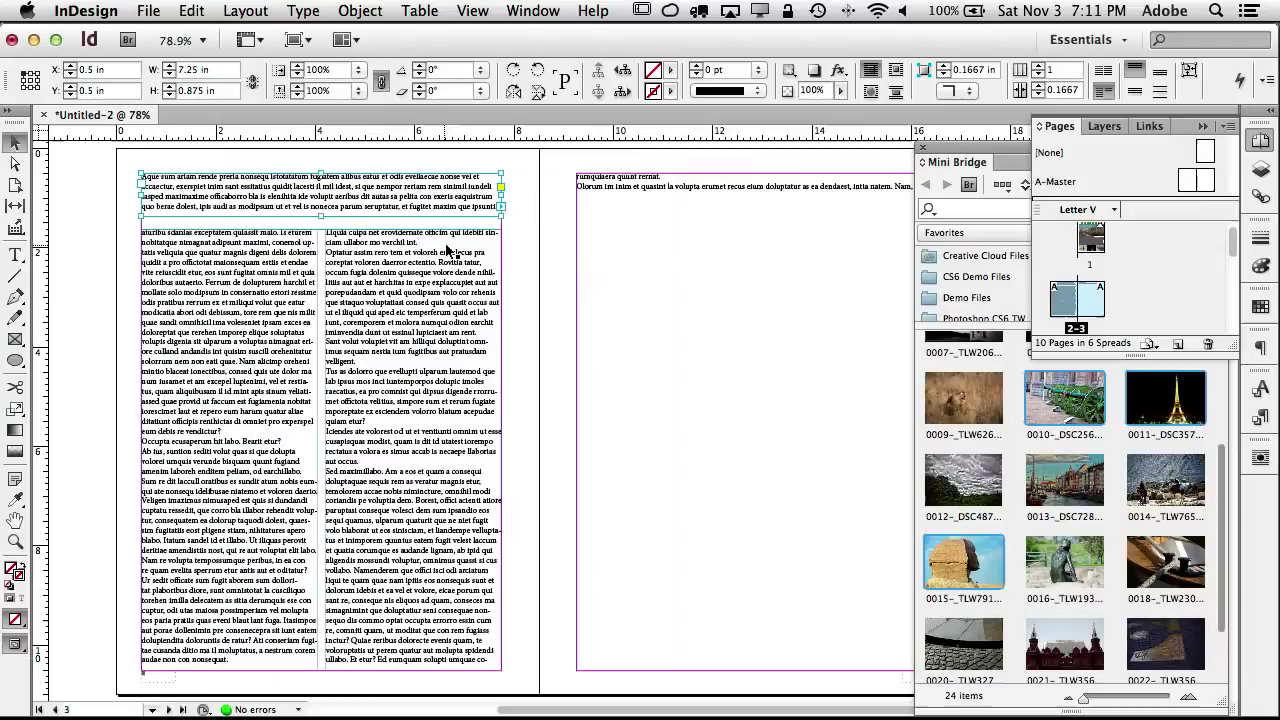
pyautogui.click(603, 214)
pyautogui.press('Delete')
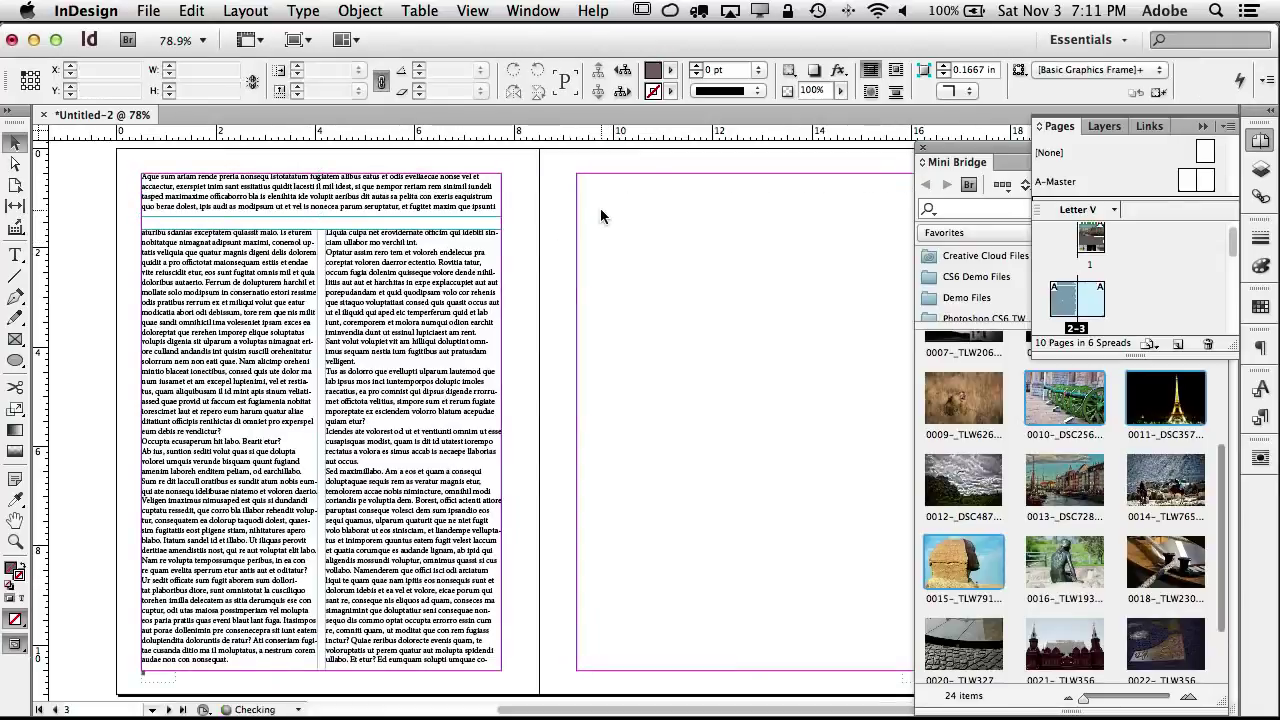
pyautogui.click(286, 190)
pyautogui.click(363, 303)
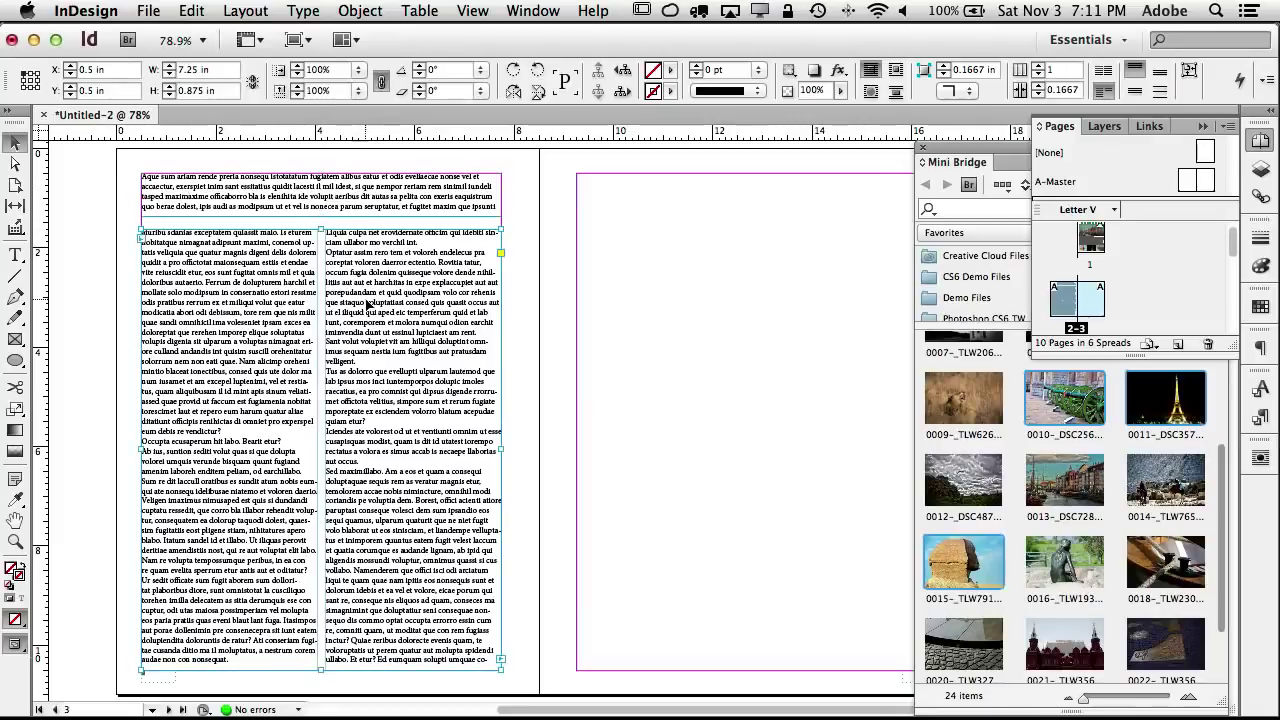
# Step: Delete the overflow text frame on page 4 that continues the story from page 2
pyautogui.click(620, 268)
pyautogui.scroll(-5, 500, 277)
pyautogui.scroll(2, 500, 277)
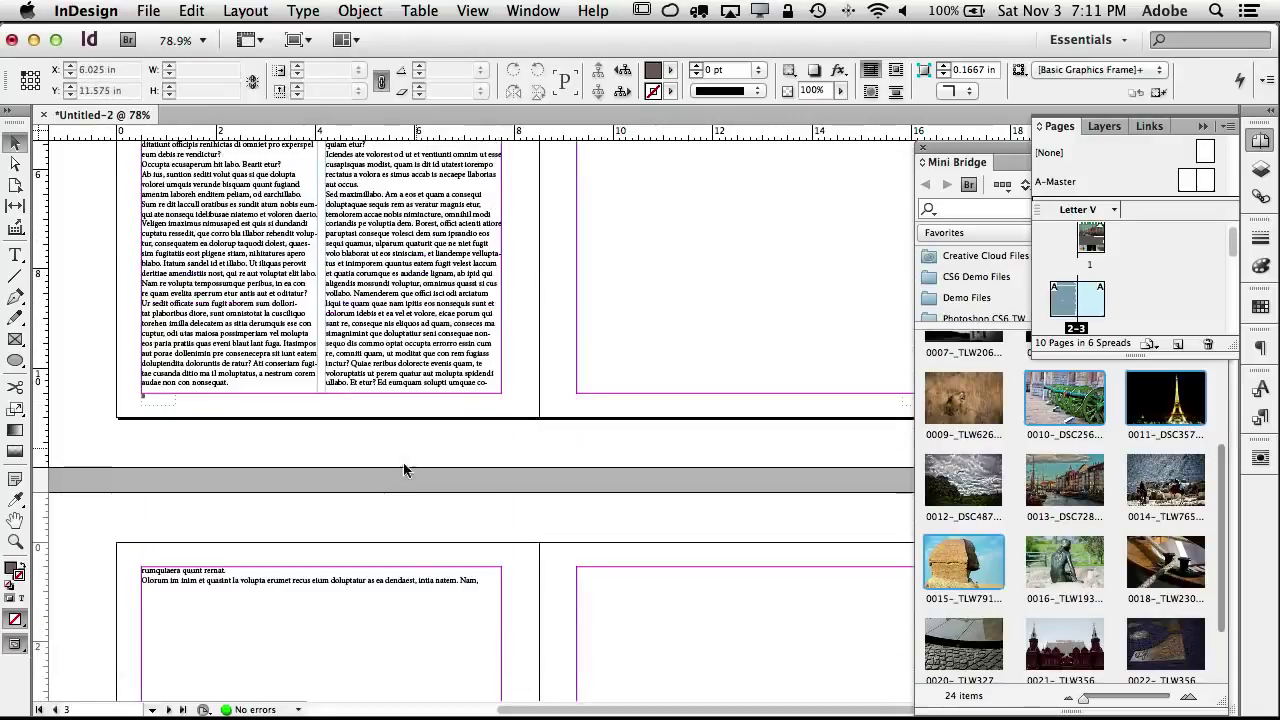
pyautogui.click(383, 575)
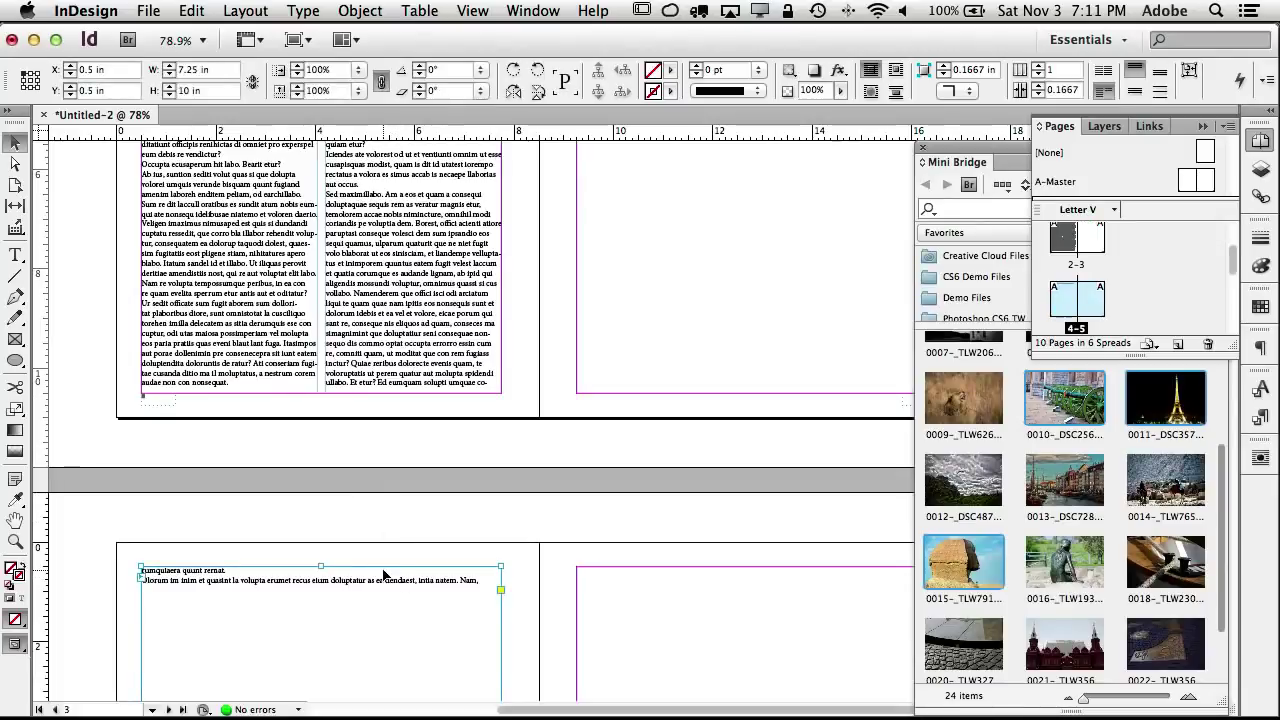
pyautogui.click(503, 390)
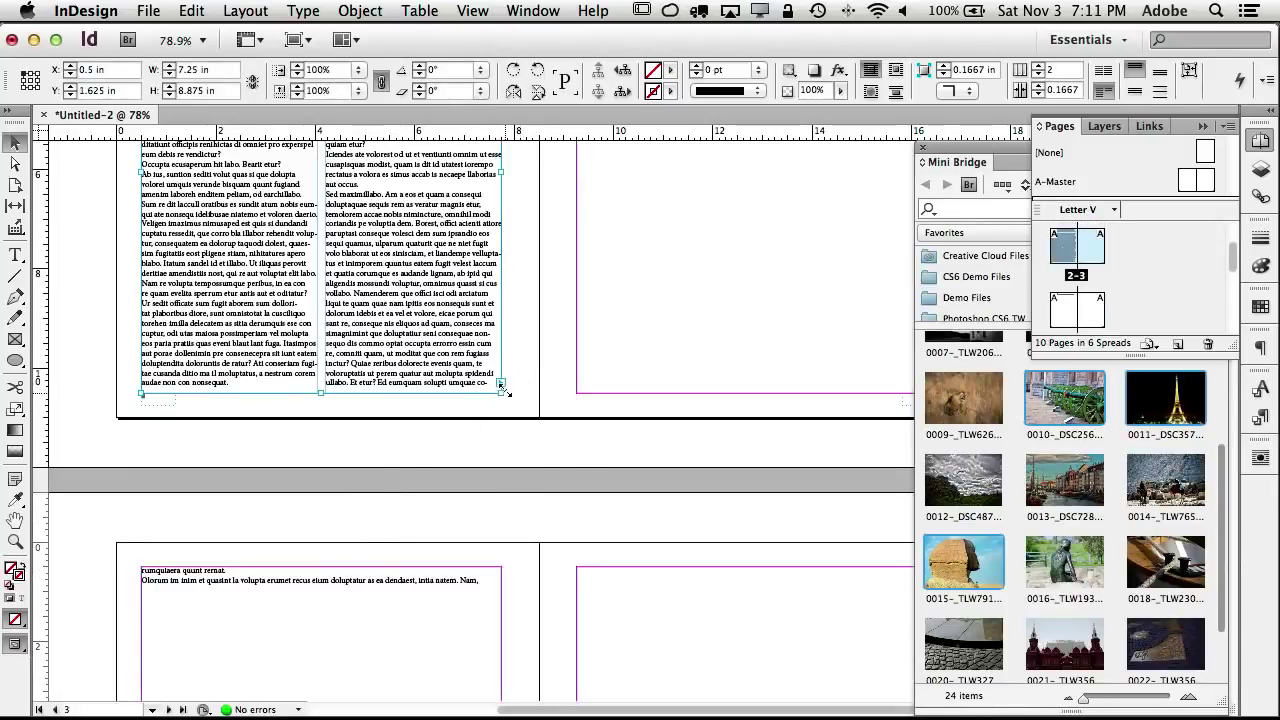
pyautogui.click(503, 388)
pyautogui.click(490, 395)
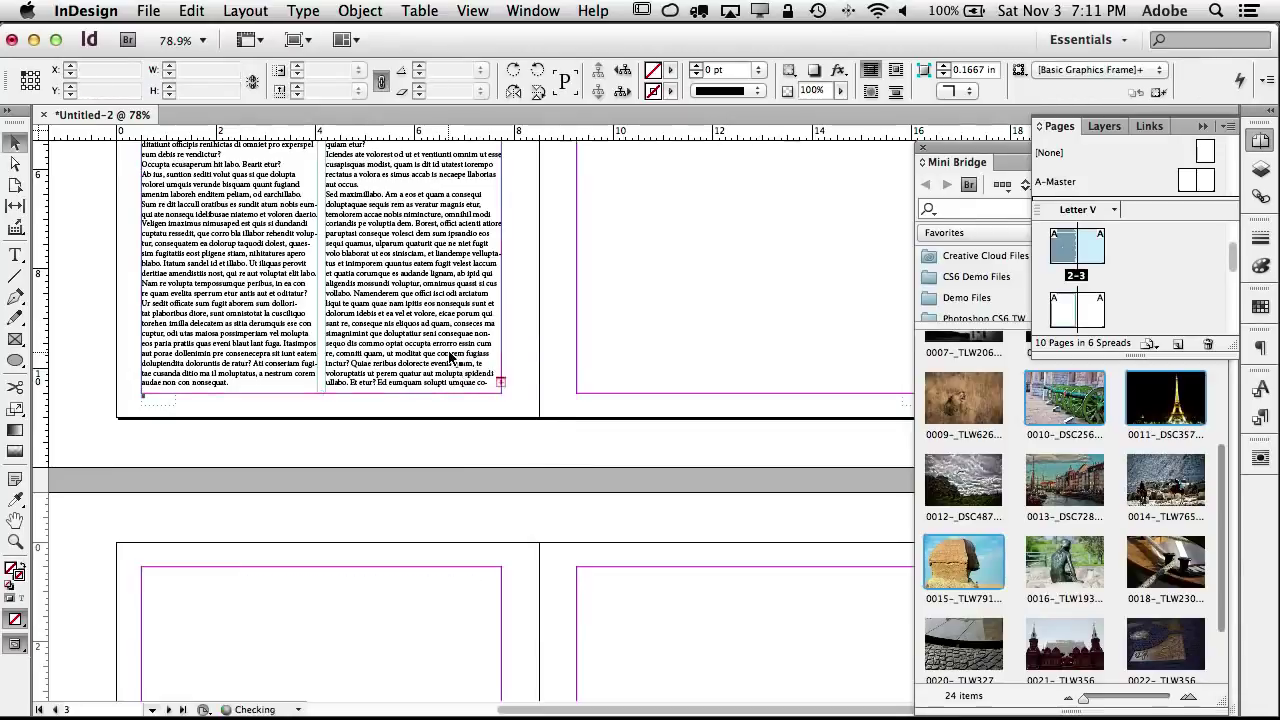
# Step: Add the line "Welcome to my world" below an empty line at the start of the story and give it the Headline paragraph style
pyautogui.scroll(5, 531, 329)
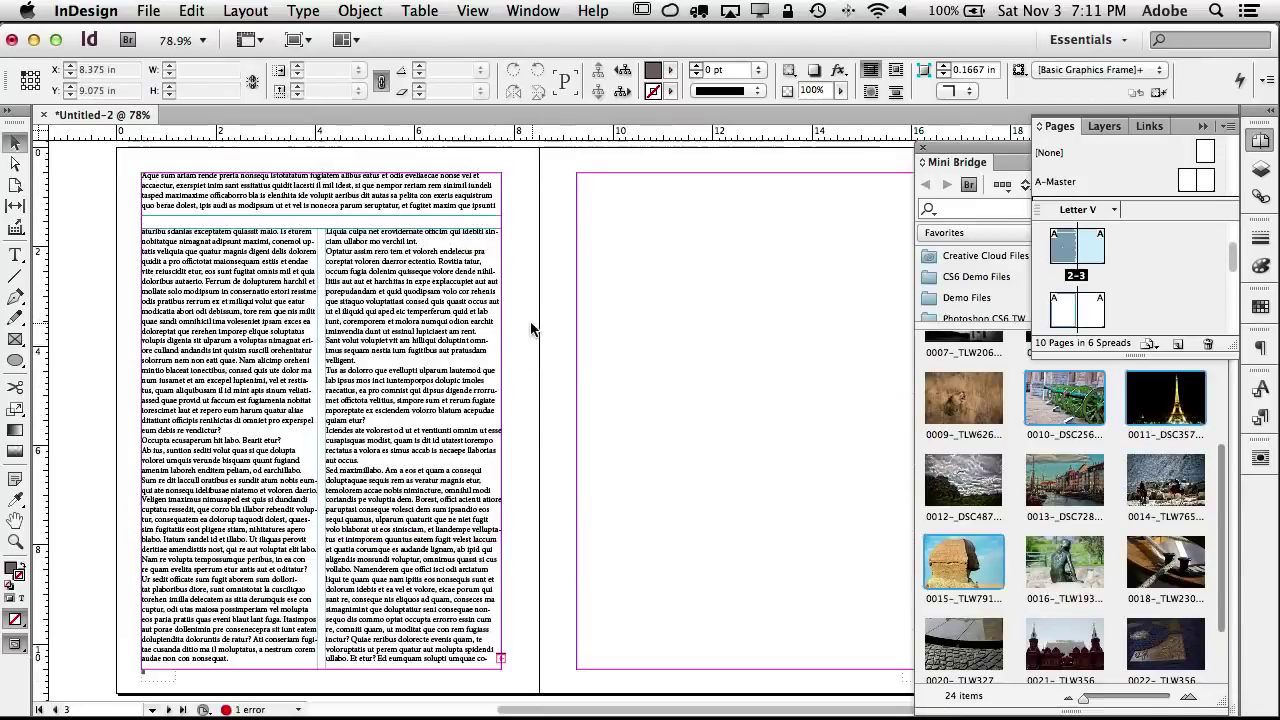
pyautogui.click(320, 203)
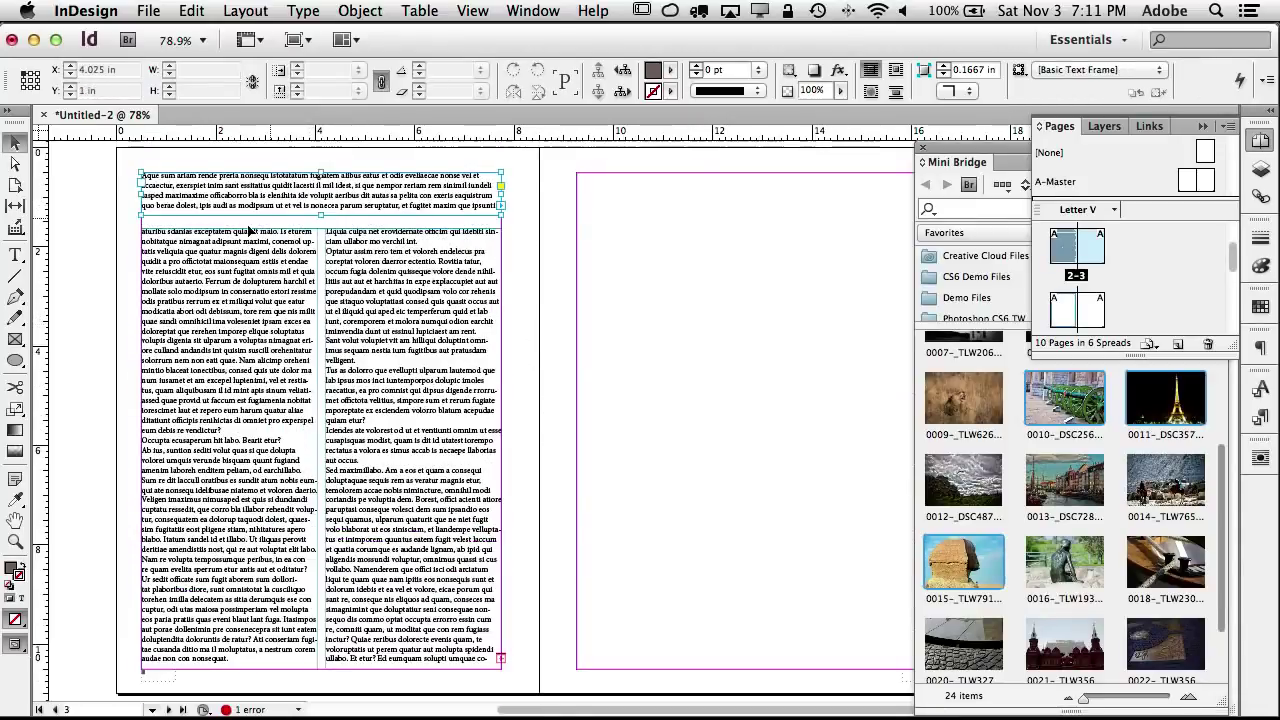
pyautogui.doubleClick(180, 188)
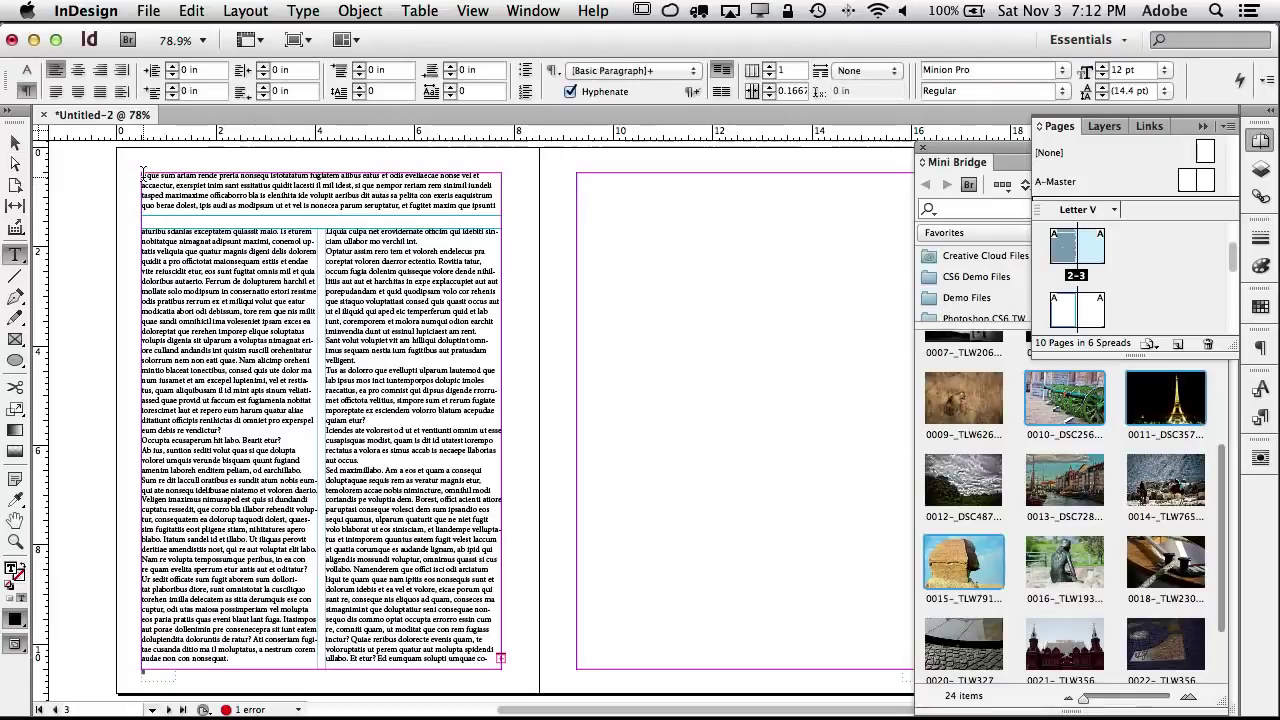
pyautogui.press('Return')
pyautogui.press('Return')
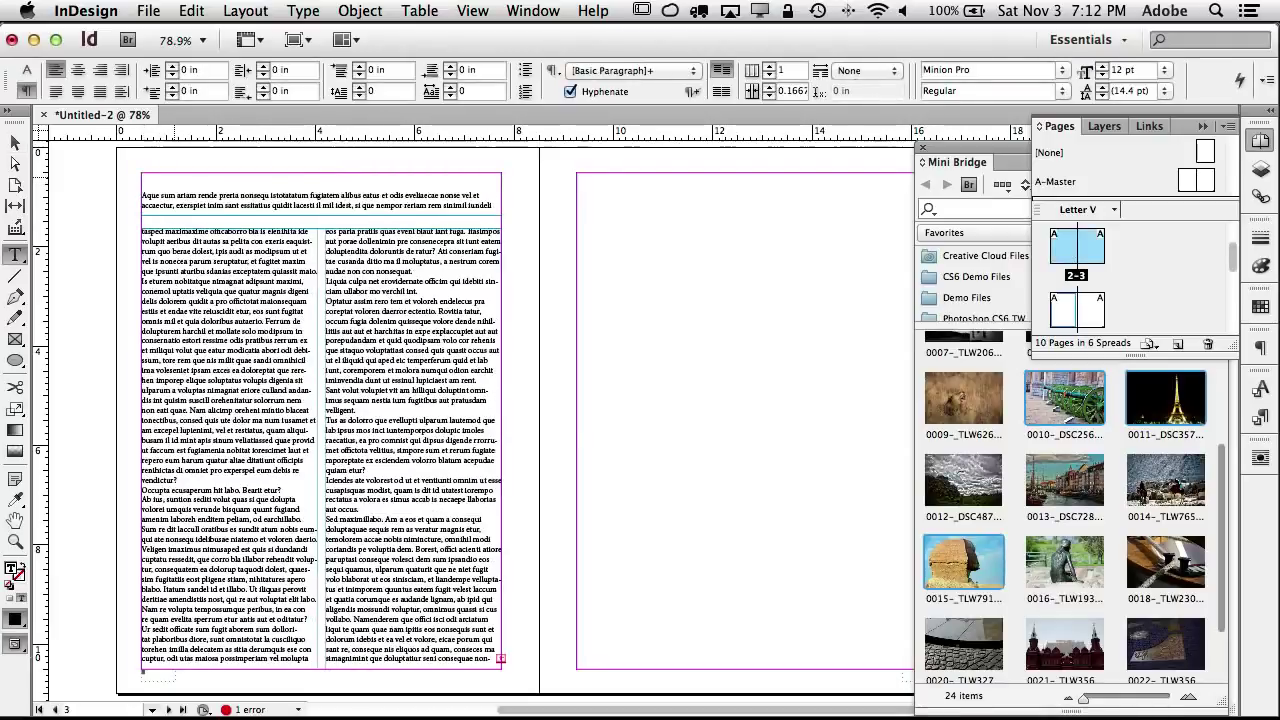
pyautogui.write('Welcome to my world')
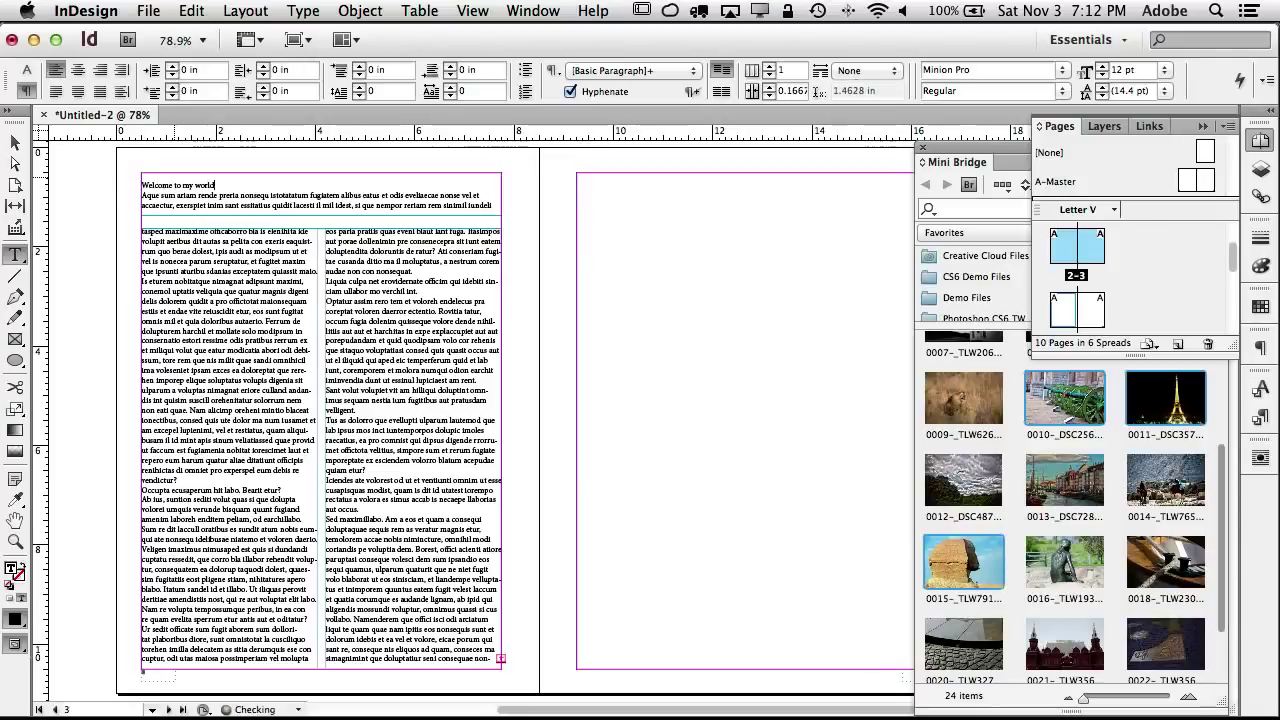
pyautogui.click(1256, 418)
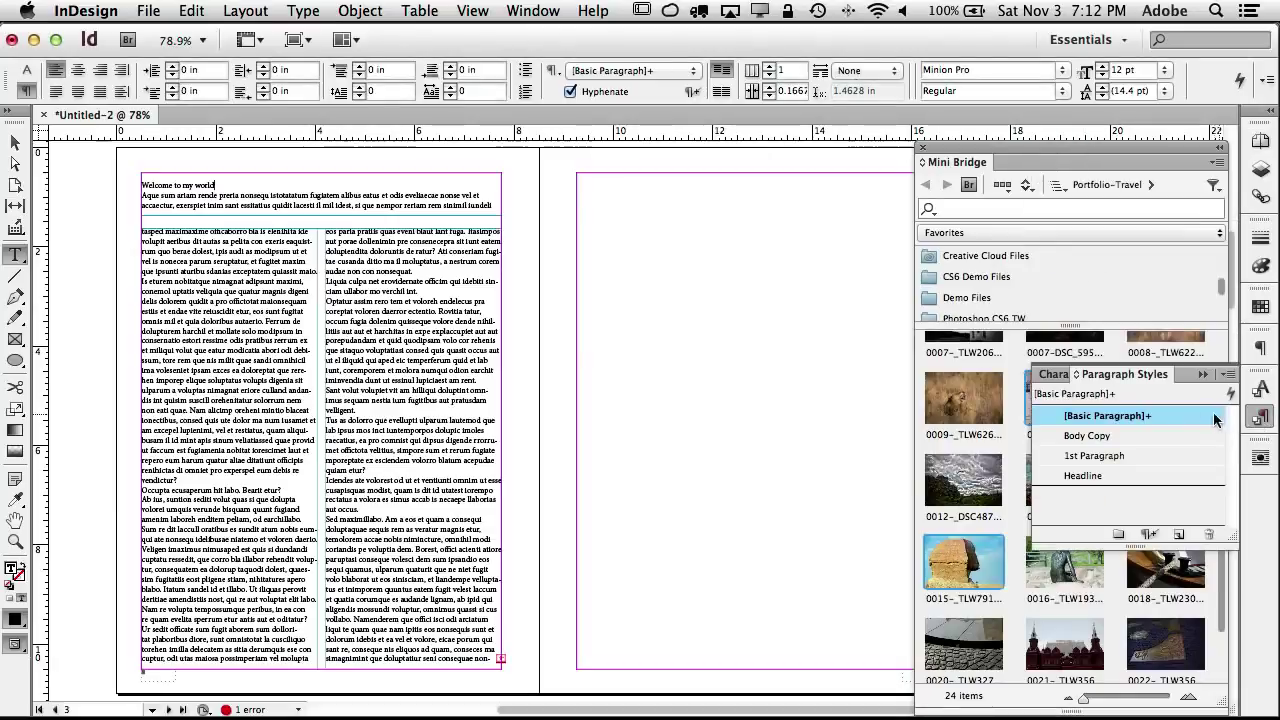
pyautogui.click(1097, 476)
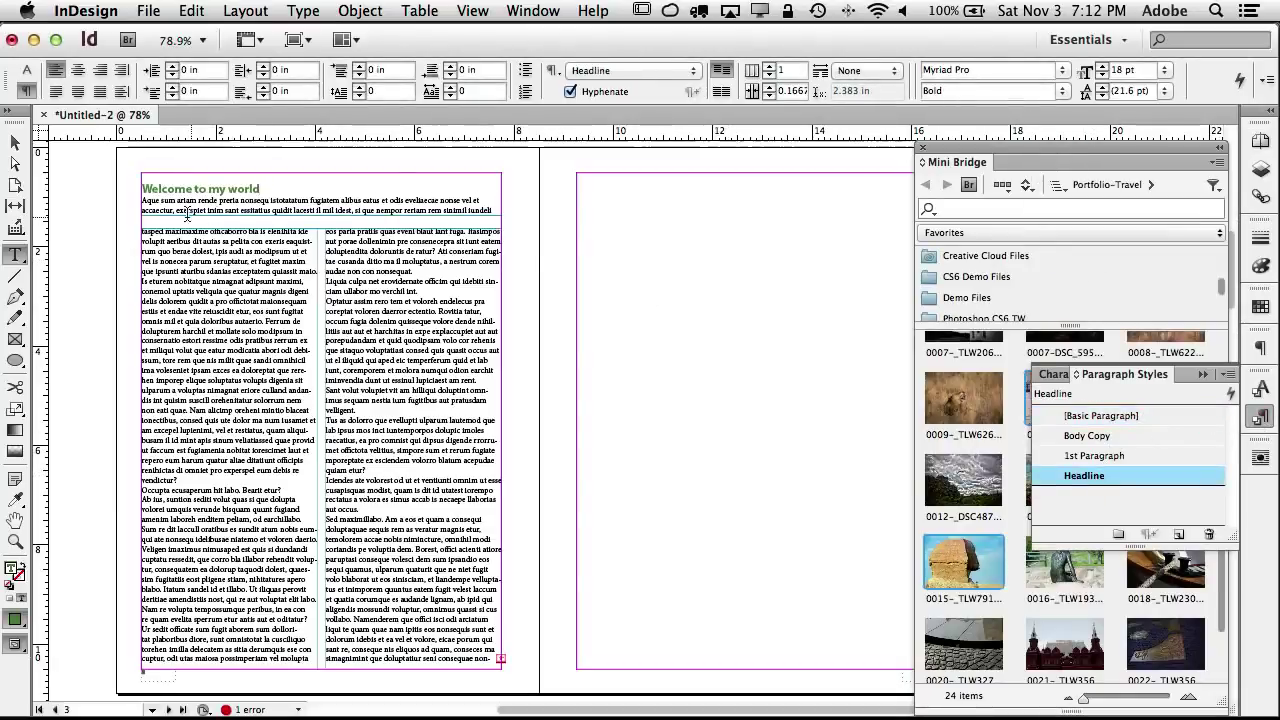
# Step: Apply the Body Copy paragraph style to all the placeholder text below the headline, including the last paragraph
pyautogui.moveTo(143, 200); pyautogui.dragTo(614, 587)
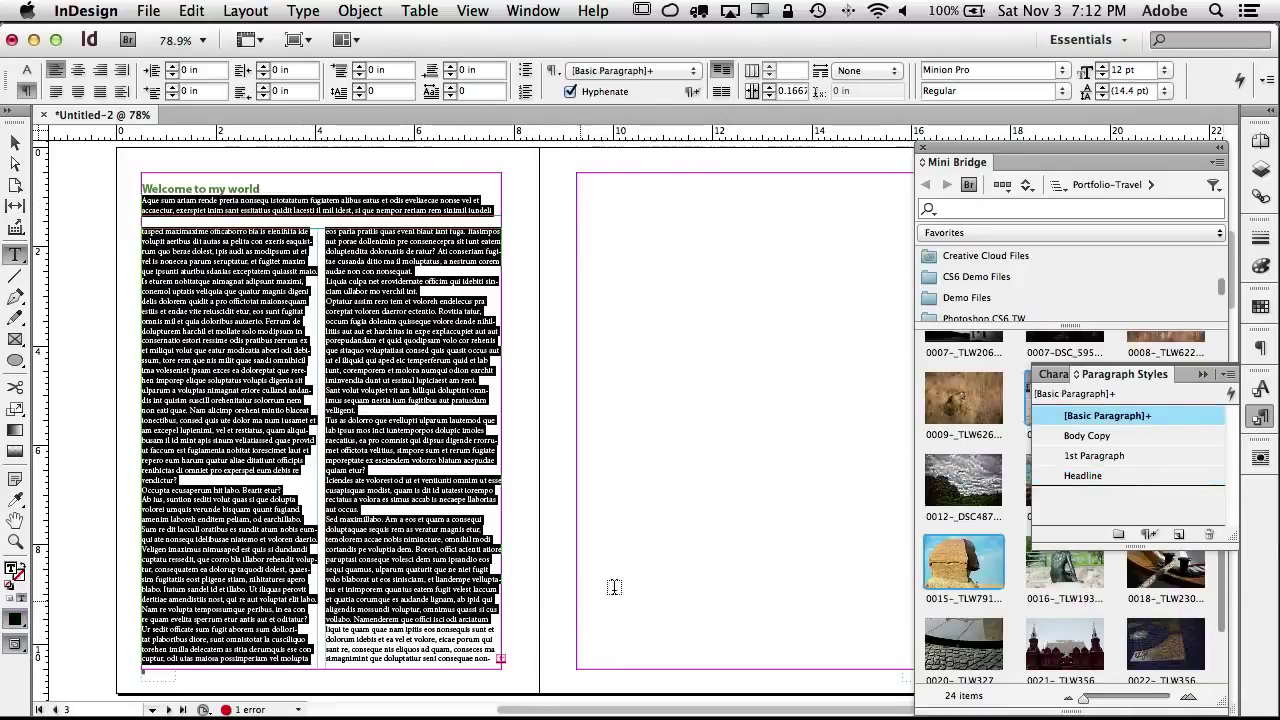
pyautogui.keyDown('shift'); pyautogui.click(433, 655); pyautogui.keyUp('shift')
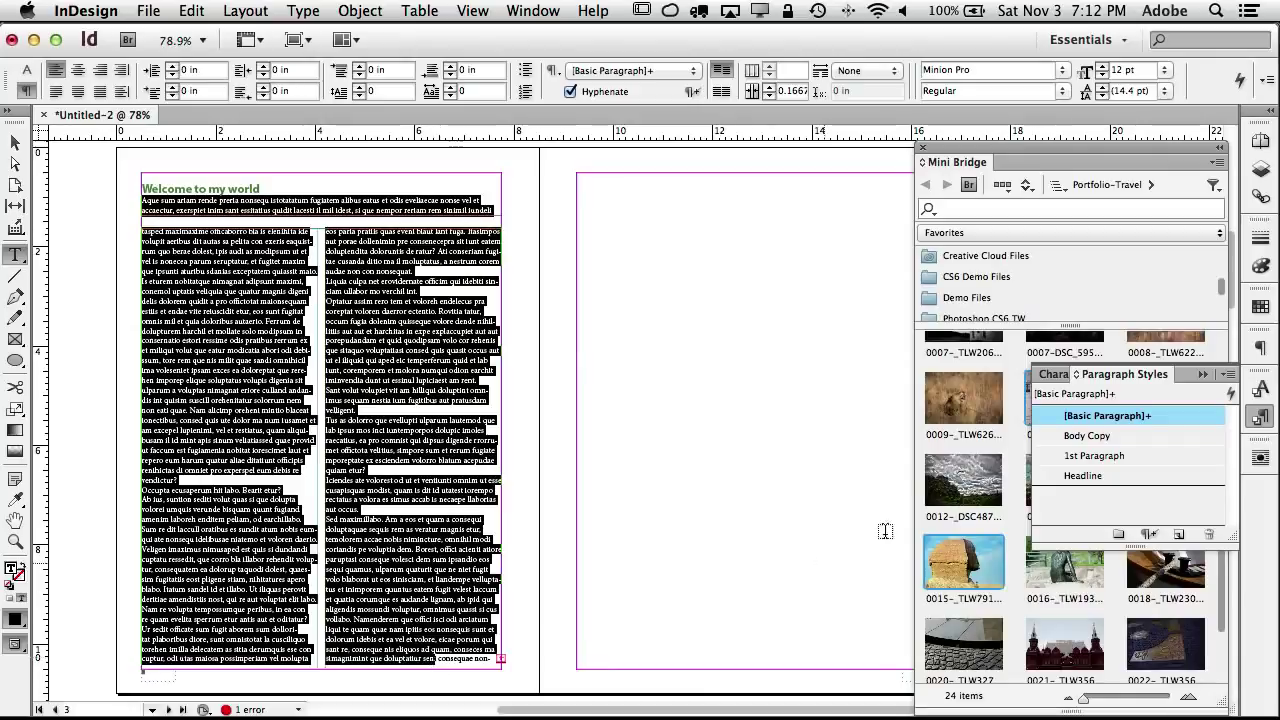
pyautogui.click(1090, 436)
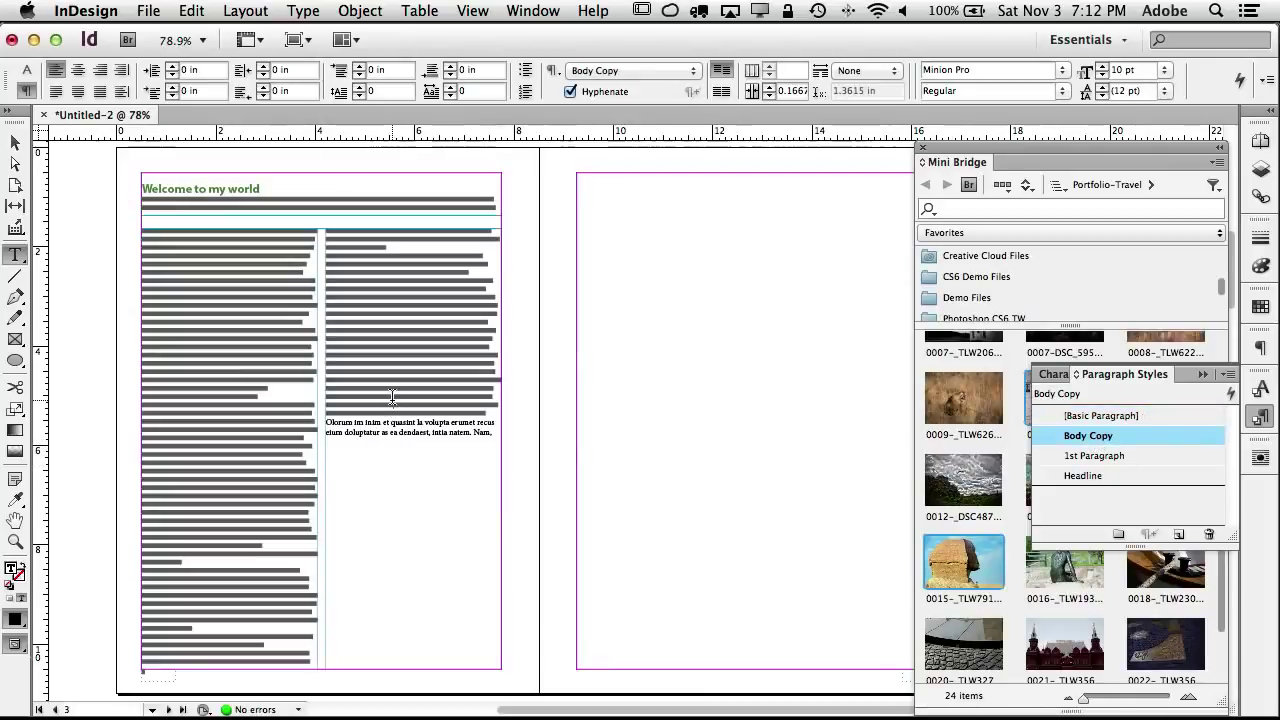
pyautogui.moveTo(392, 397); pyautogui.dragTo(492, 436)
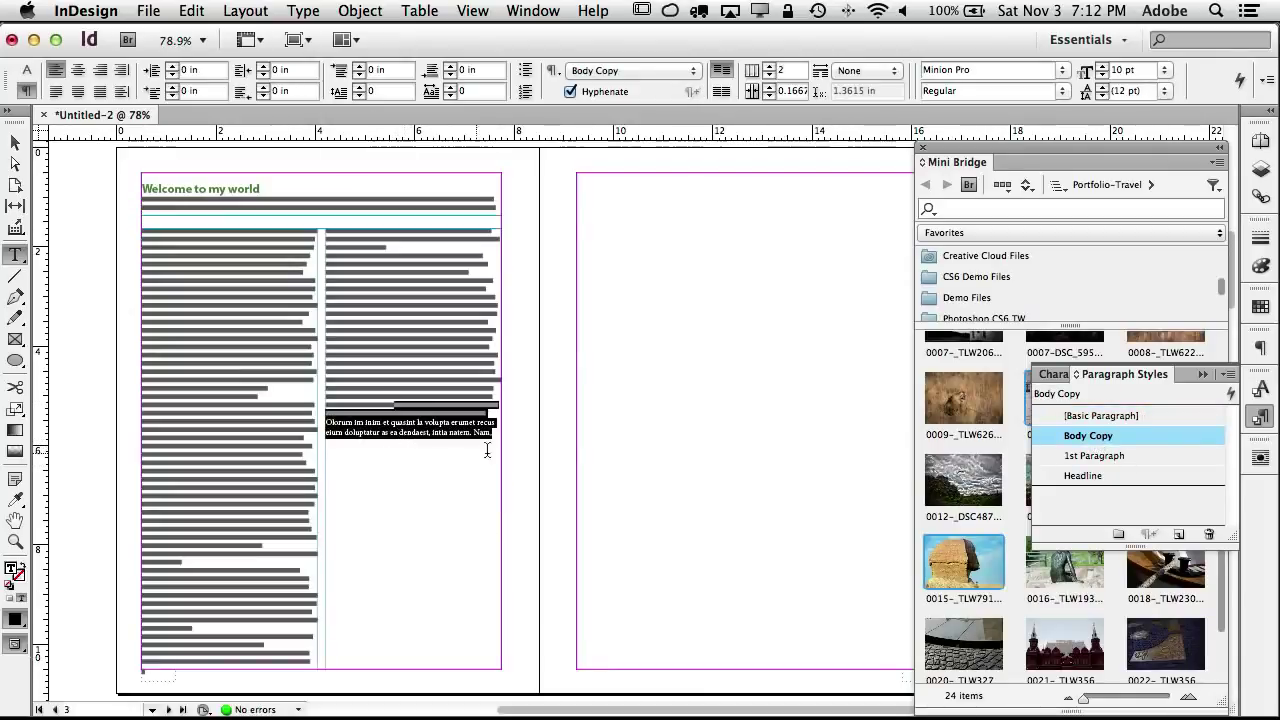
pyautogui.click(1104, 440)
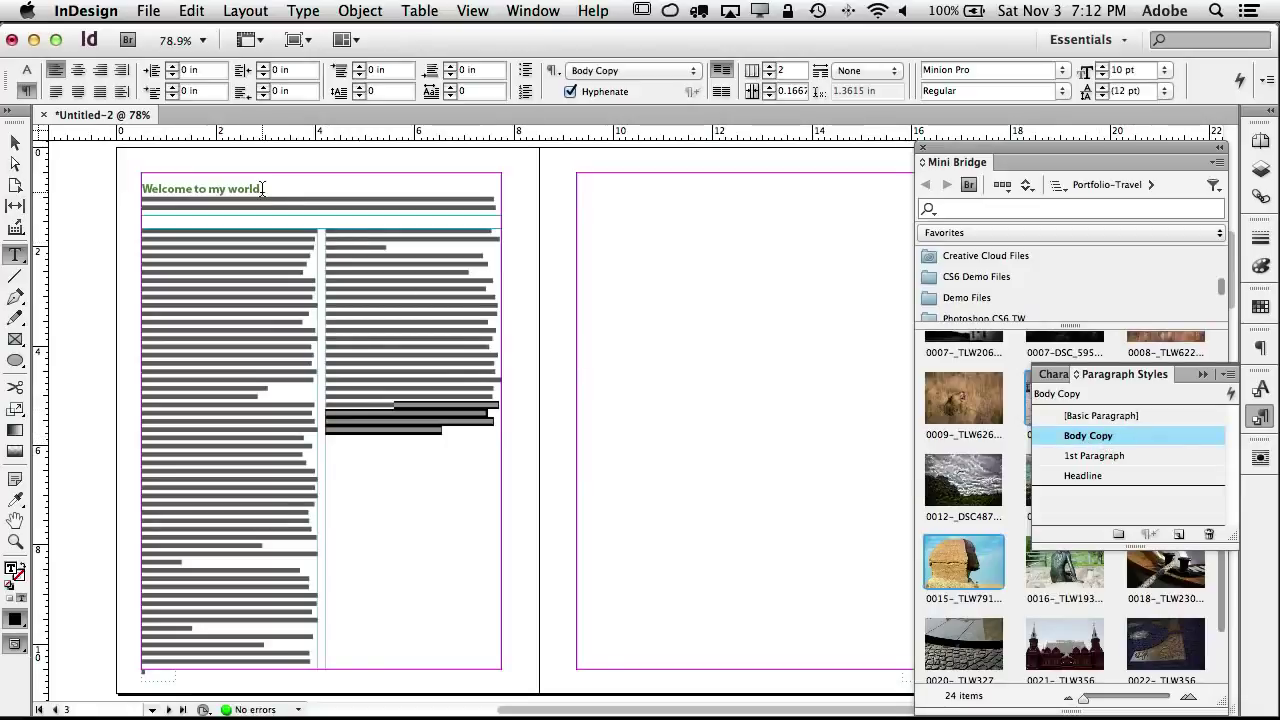
# Step: Inspect the headline at 200% and reduce its text frame's height to 0.69 in from the lower edge
pyautogui.scroll(5, 262, 188)
pyautogui.scroll(-1, 455, 397)
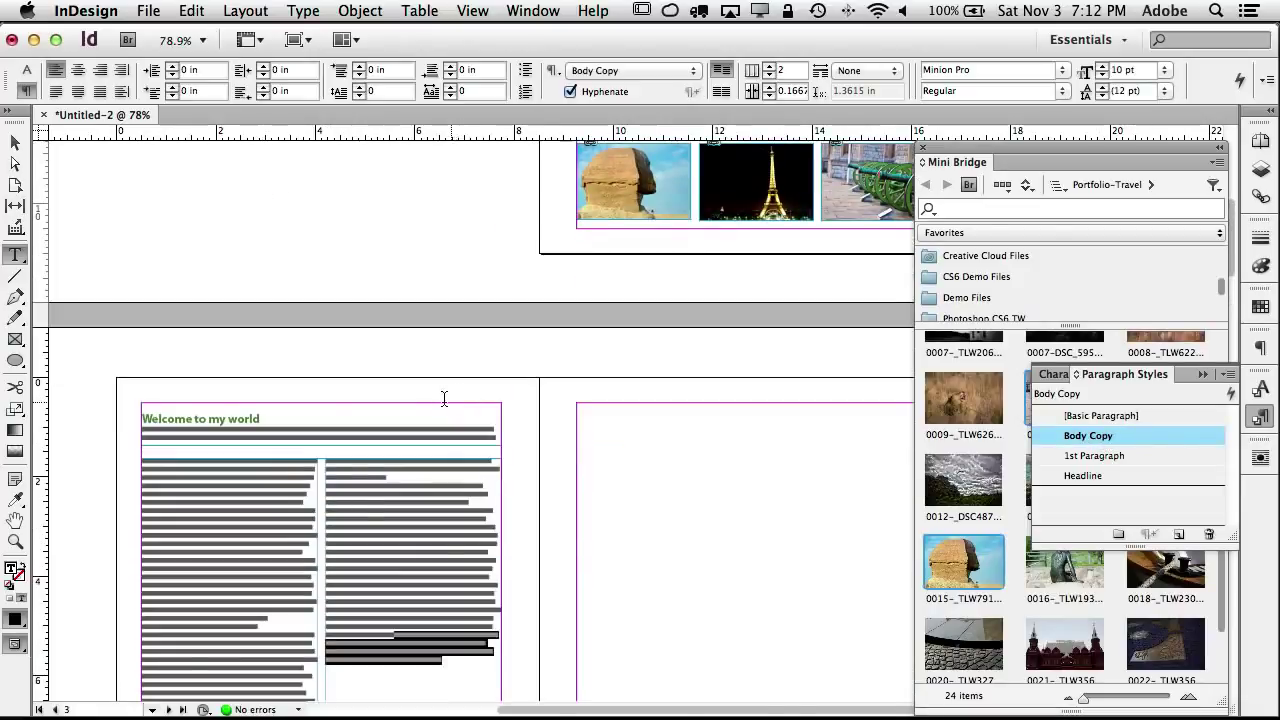
pyautogui.press('super+2')
pyautogui.scroll(5, 450, 358)
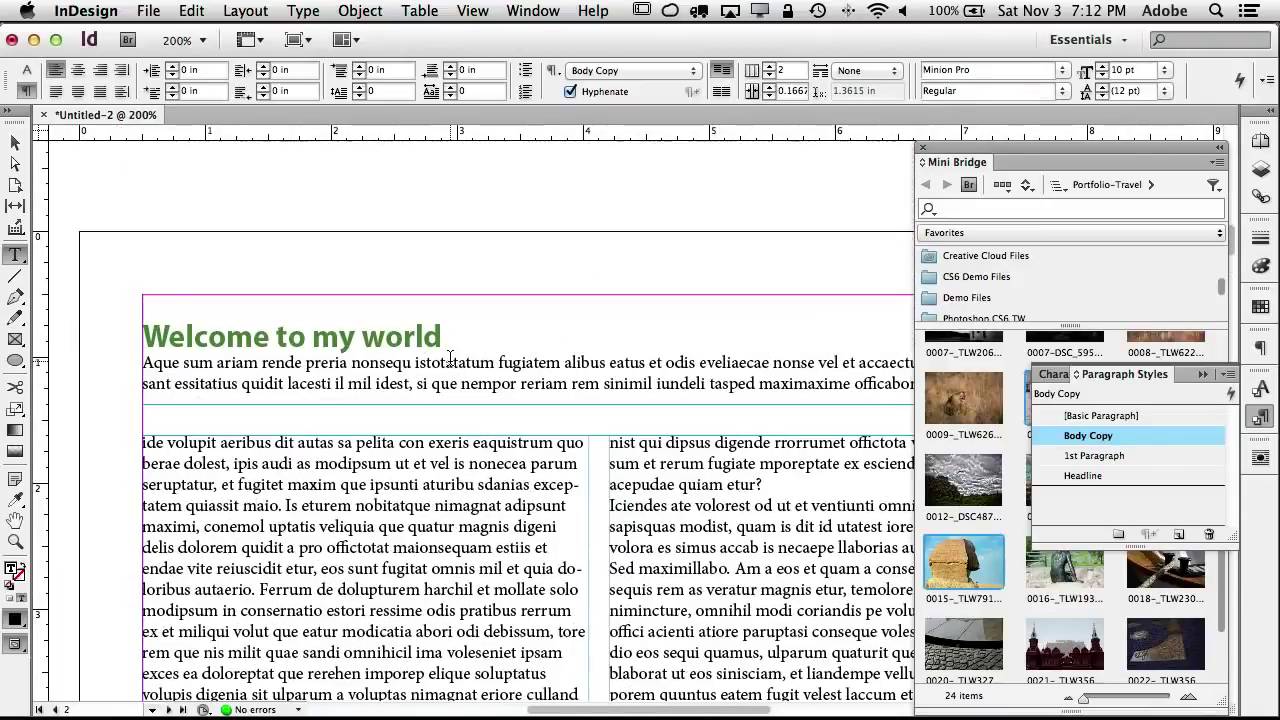
pyautogui.click(486, 335)
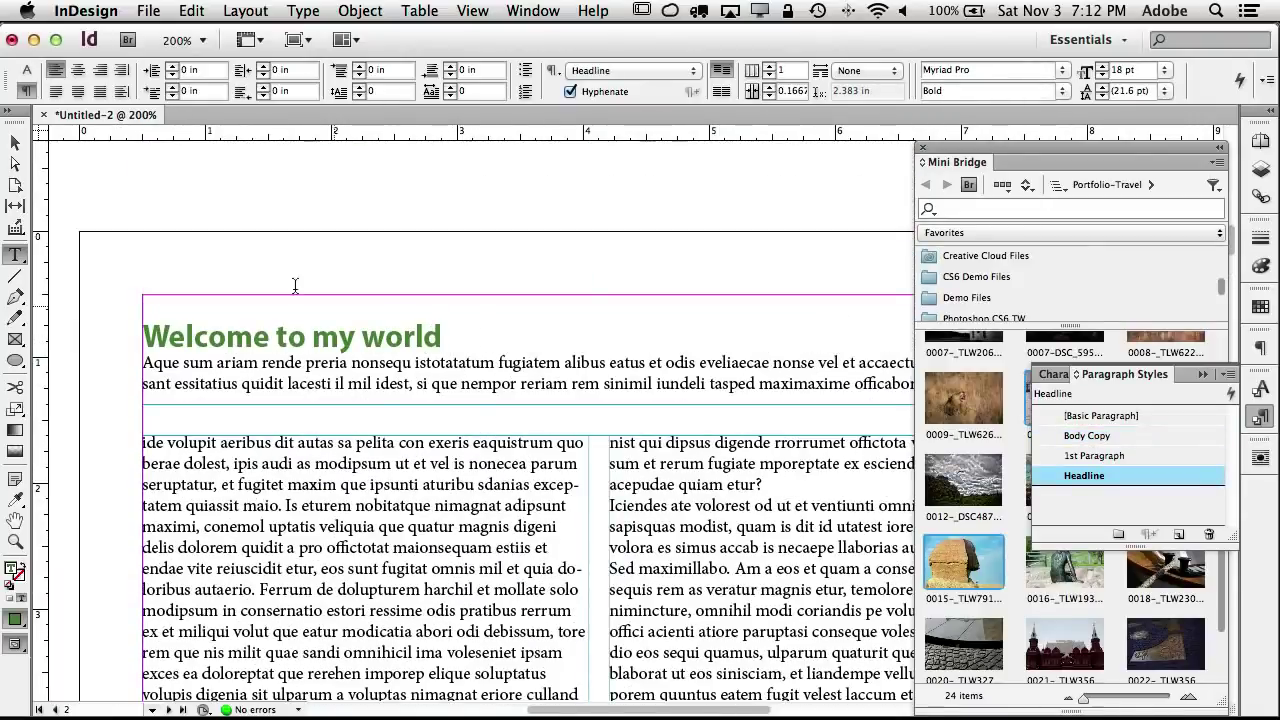
pyautogui.scroll(1, 50, 162)
pyautogui.click(16, 144)
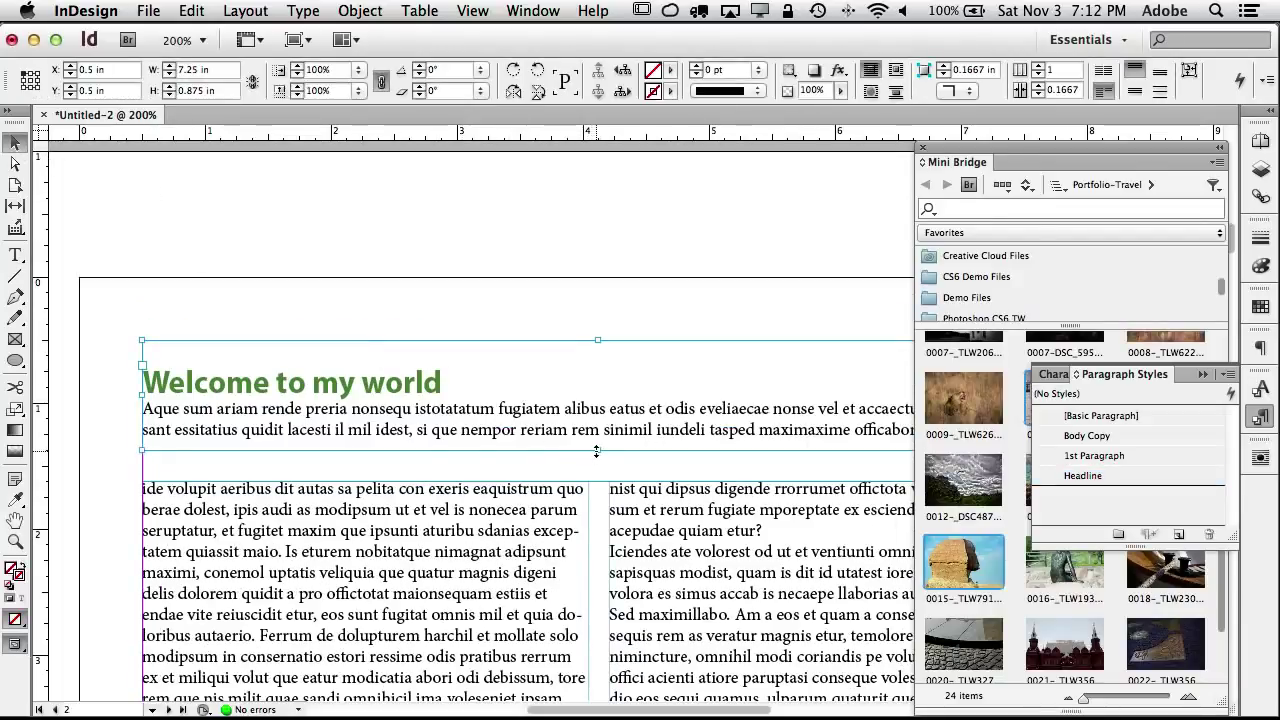
pyautogui.moveTo(597, 450)
pyautogui.mouseDown()
pyautogui.moveTo(599, 404)
pyautogui.moveTo(597, 427)
pyautogui.mouseUp()
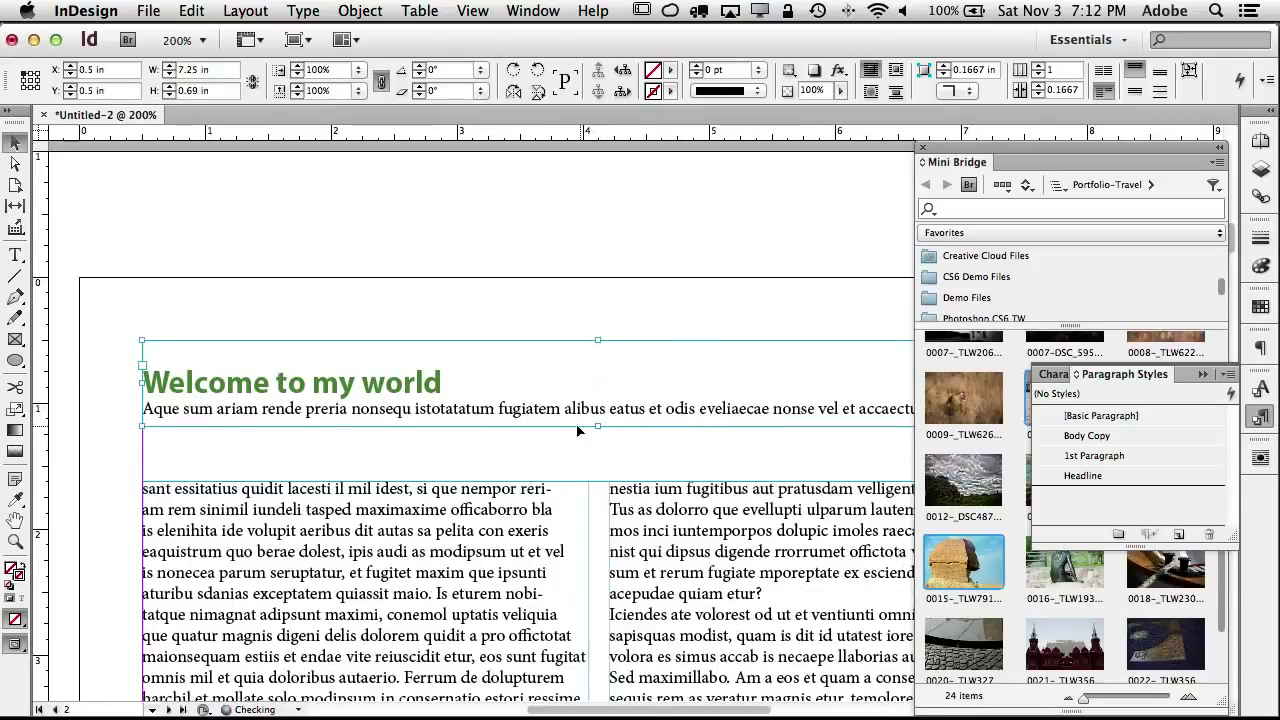
# Step: Insert a frame break after the headline "Welcome to my world" and delete the empty line at the start of the body frame
pyautogui.doubleClick(462, 390)
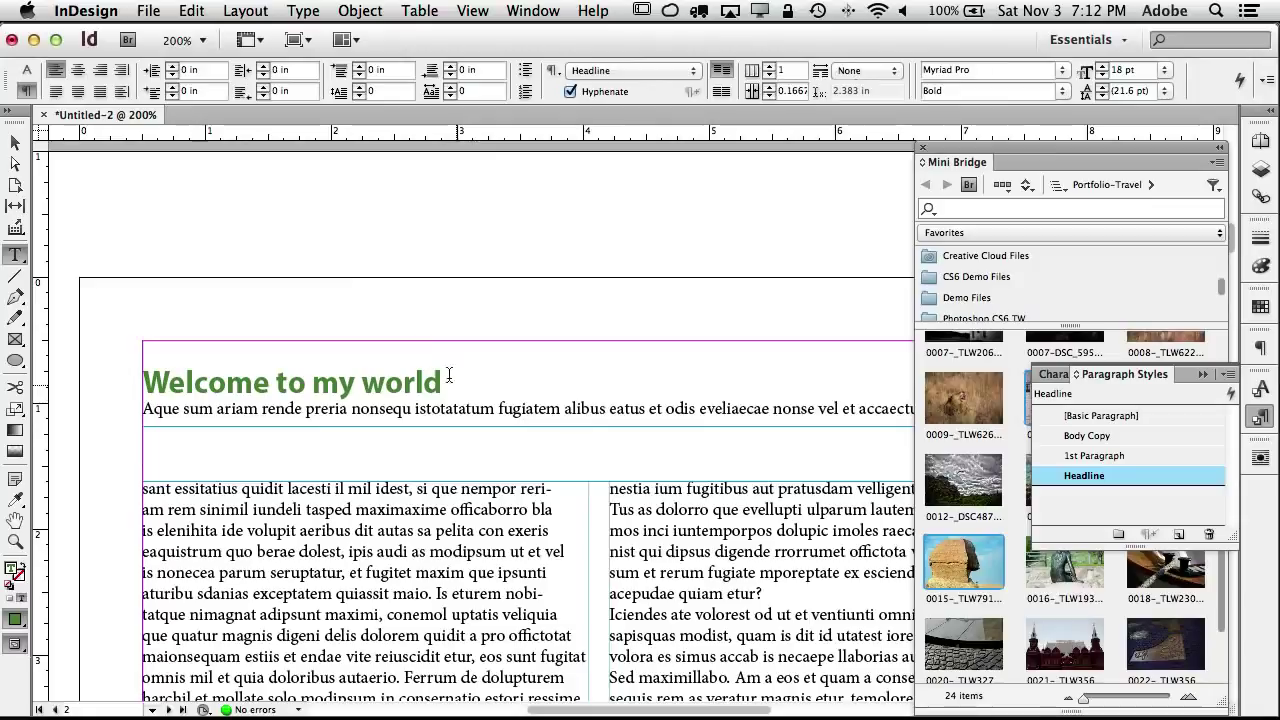
pyautogui.click(302, 11)
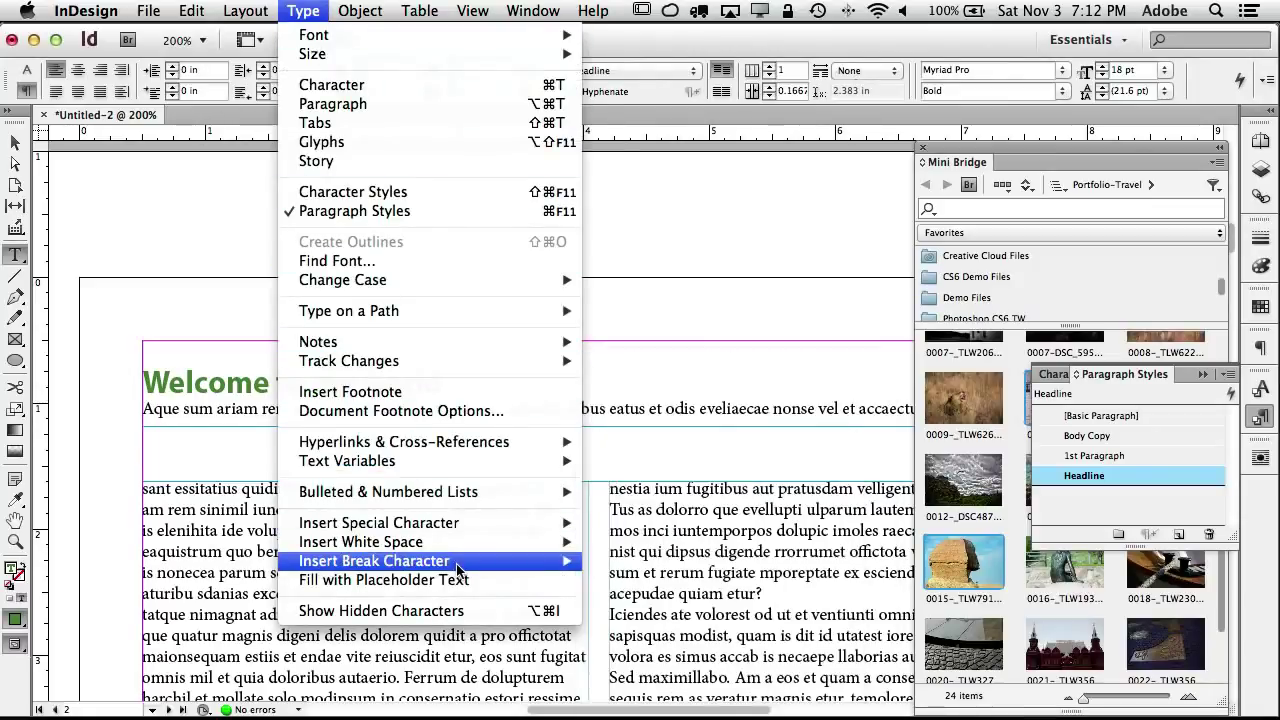
pyautogui.moveTo(458, 567)
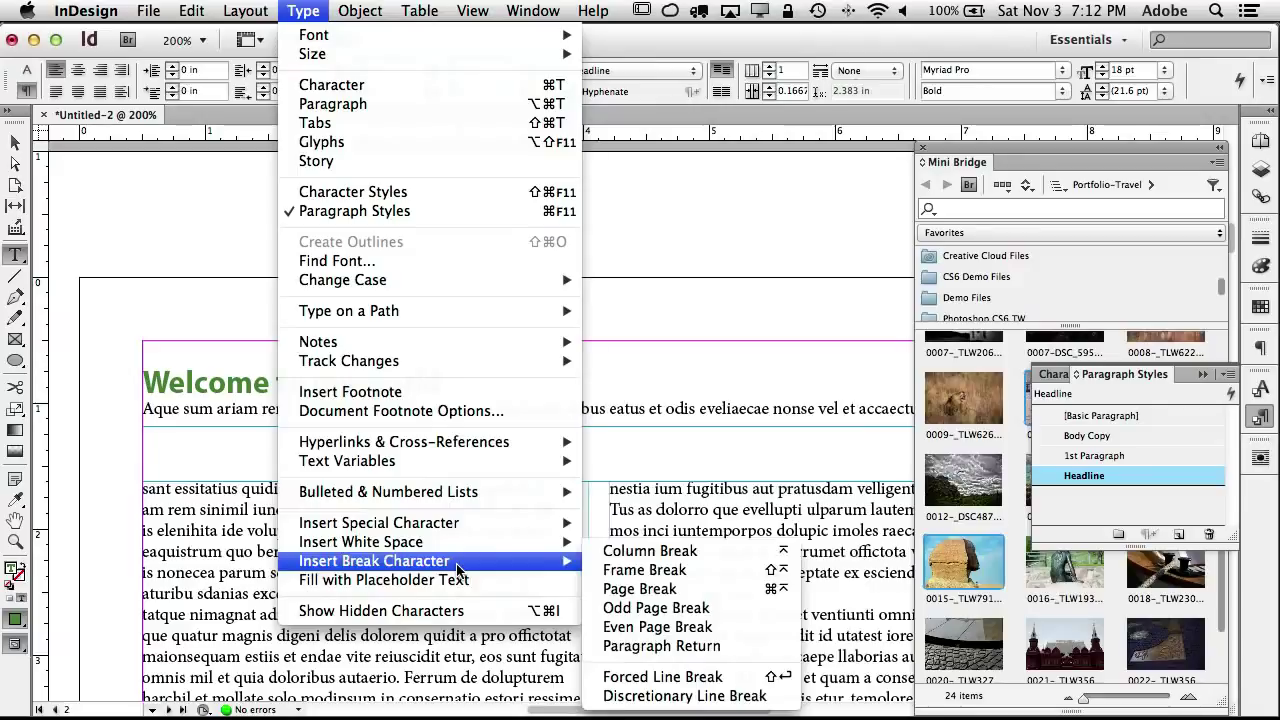
pyautogui.click(644, 570)
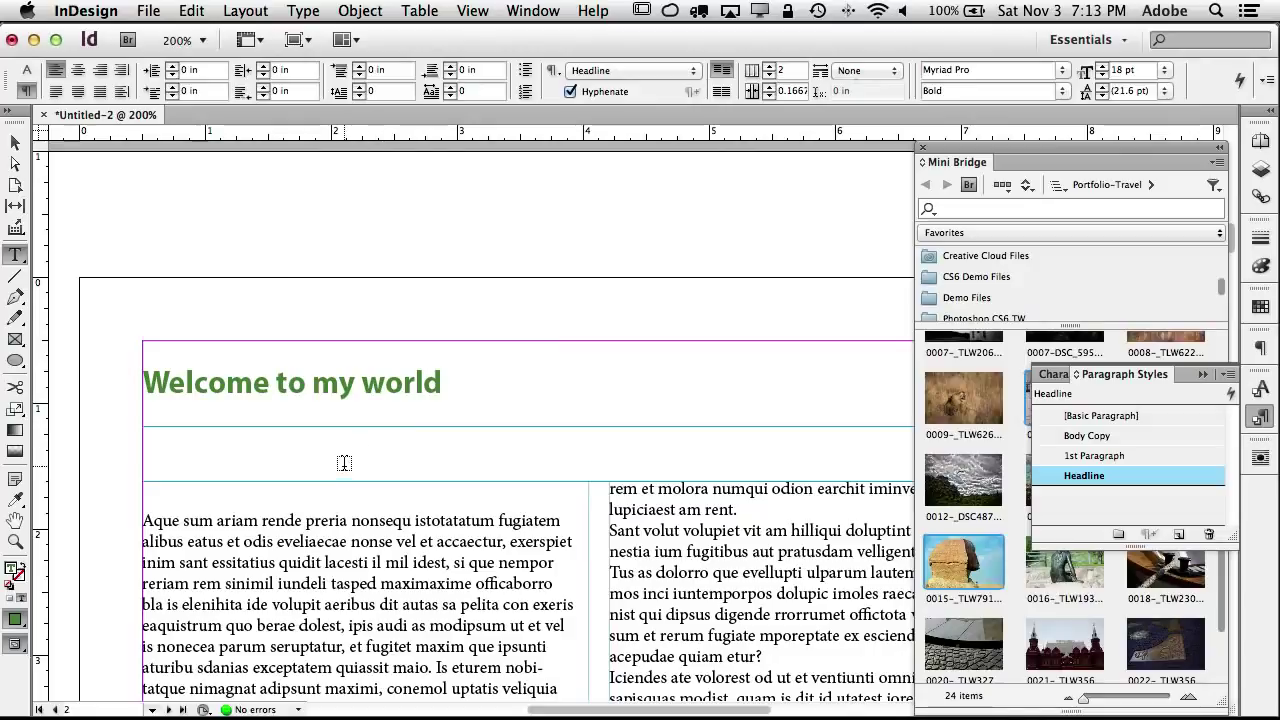
pyautogui.click(142, 520)
pyautogui.press('BackSpace')
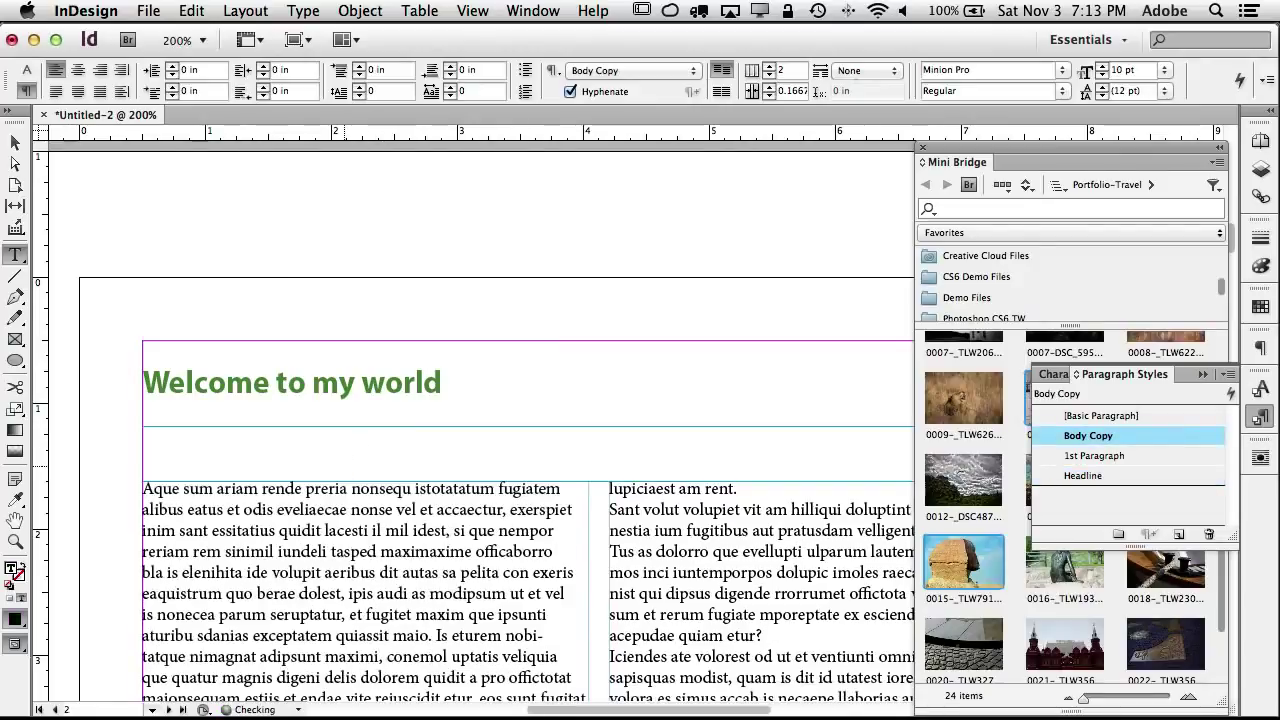
# Step: Shorten the headline frame to 0.44 in and extend the two-column body frame upward to Y 1.16 in, making it 9.34 in high
pyautogui.click(15, 142)
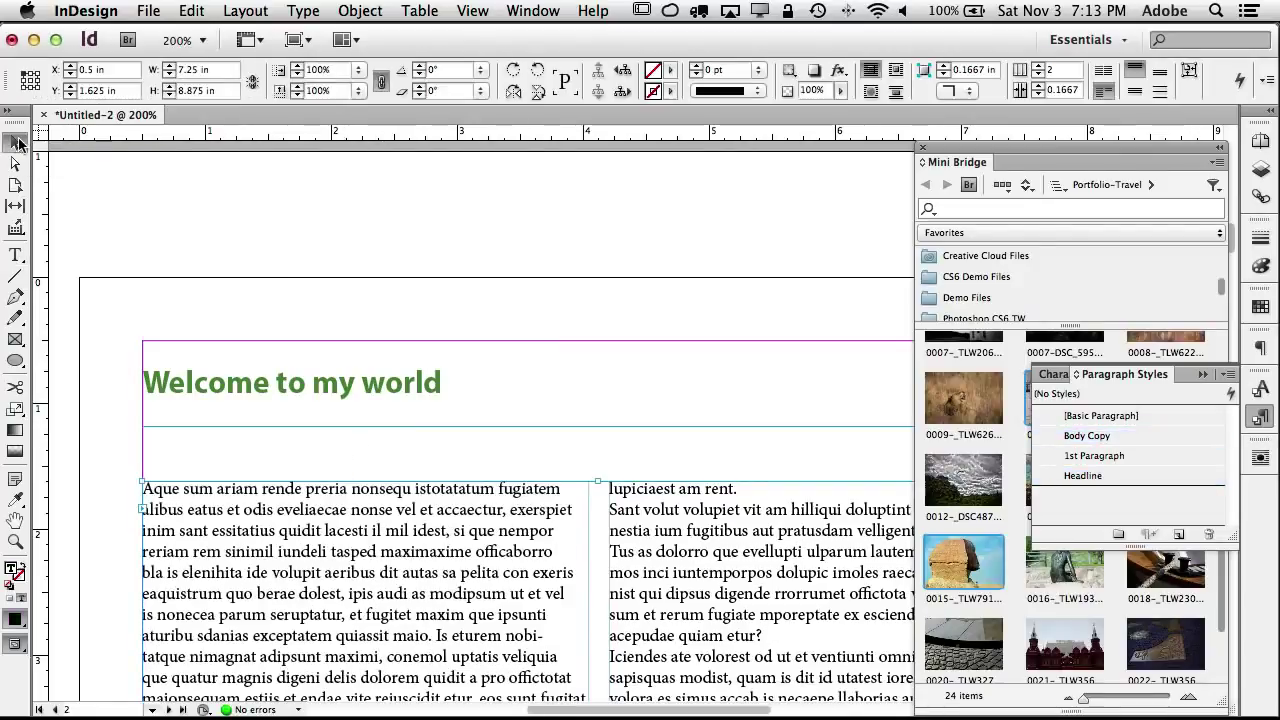
pyautogui.click(440, 382)
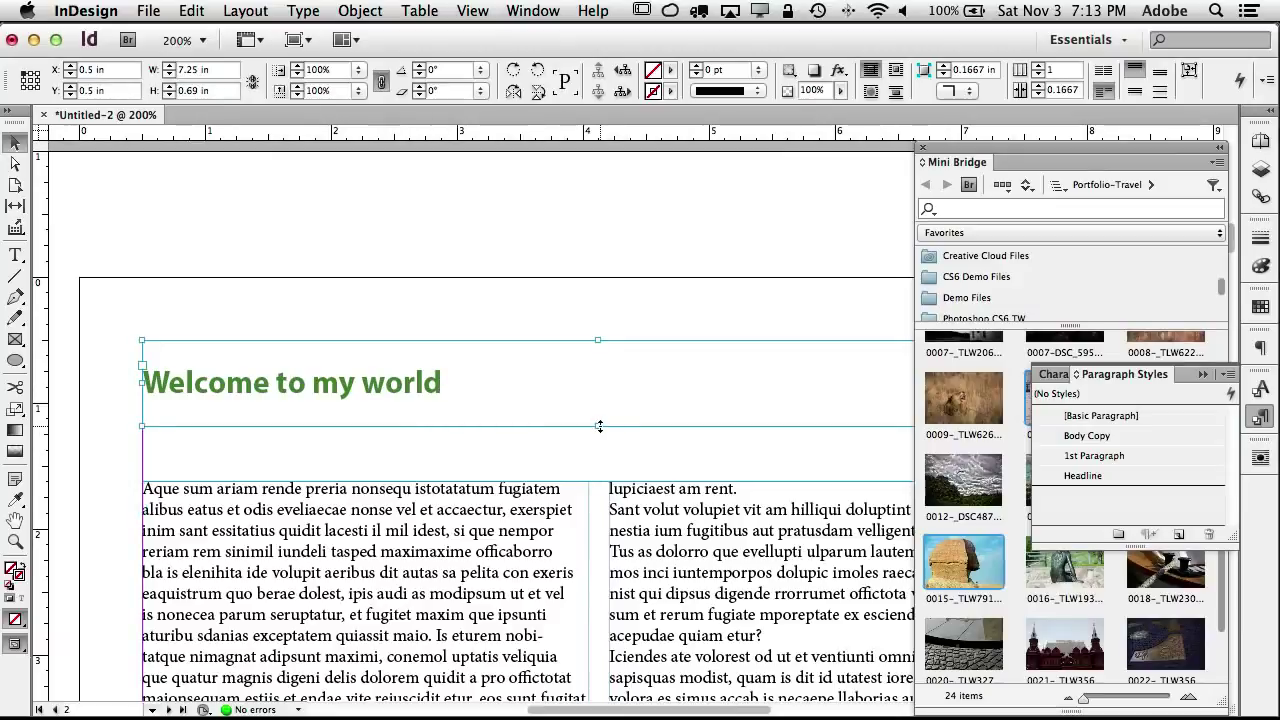
pyautogui.moveTo(599, 426); pyautogui.dragTo(599, 394)
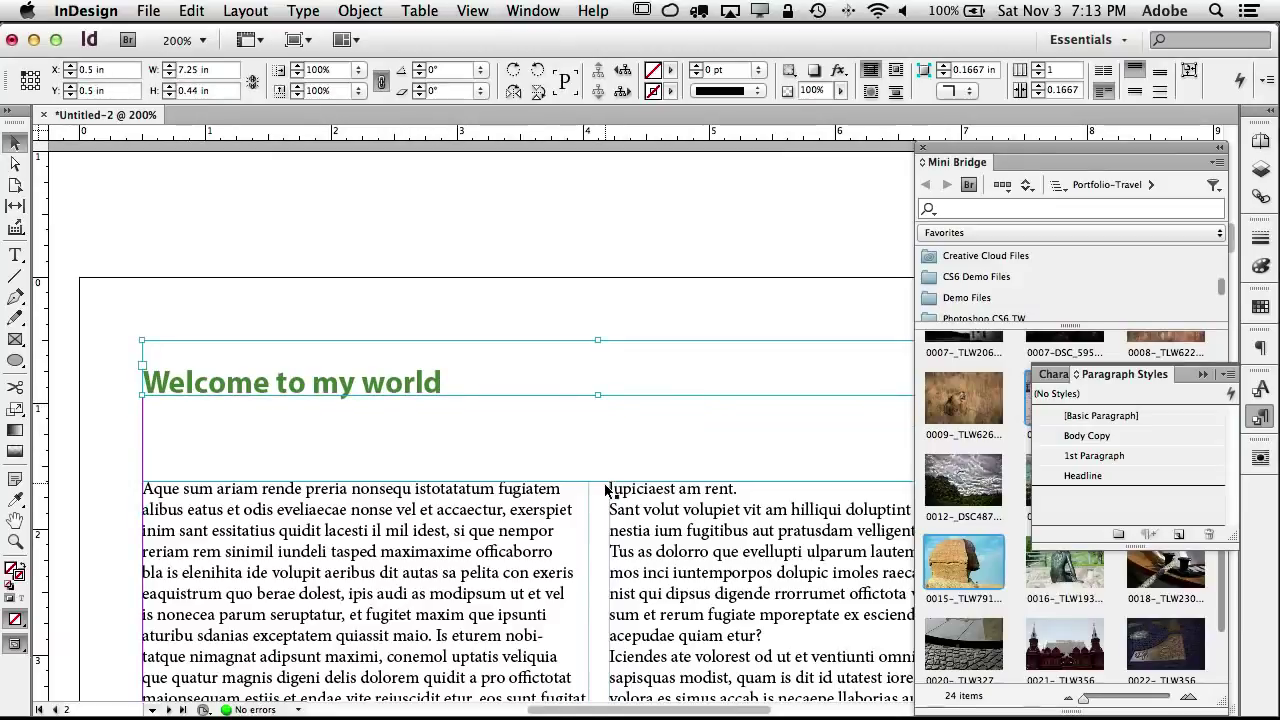
pyautogui.click(605, 489)
pyautogui.moveTo(600, 484); pyautogui.dragTo(597, 424)
# Step: Fill the rest of the body frame's second column with placeholder text from the end of the story
pyautogui.press('super+minus')
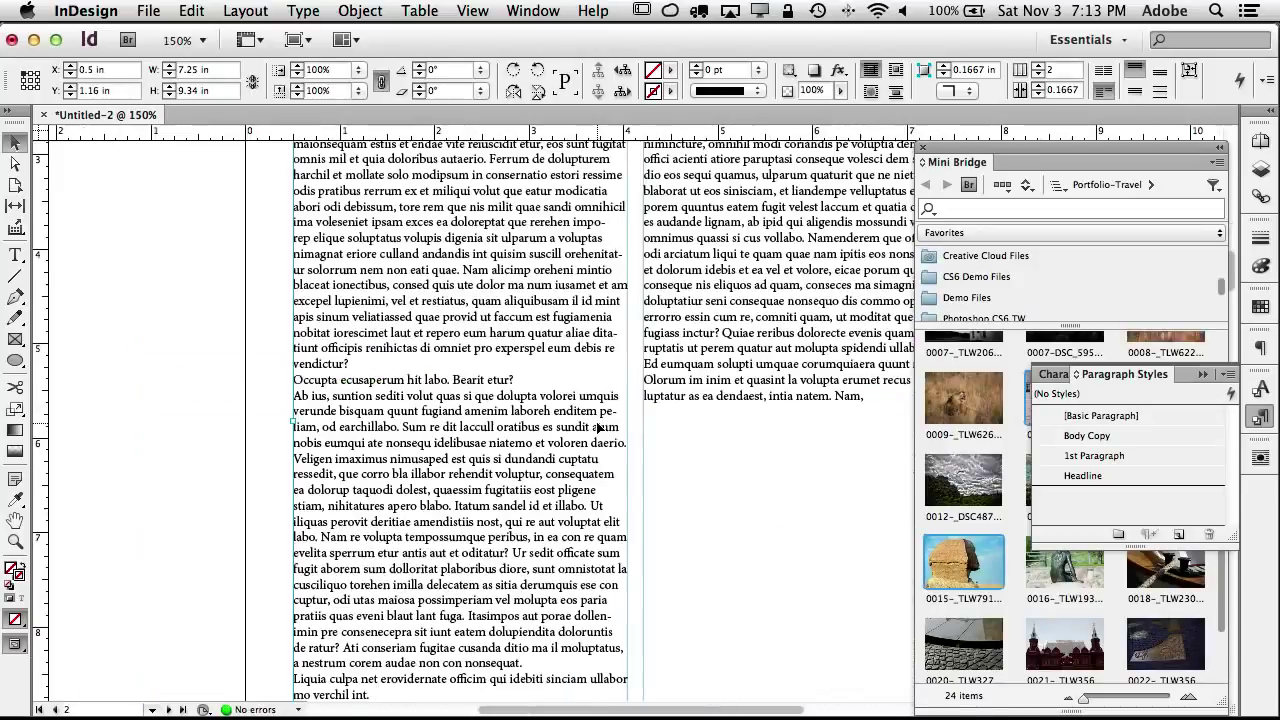
pyautogui.hscroll(5, 598, 427)
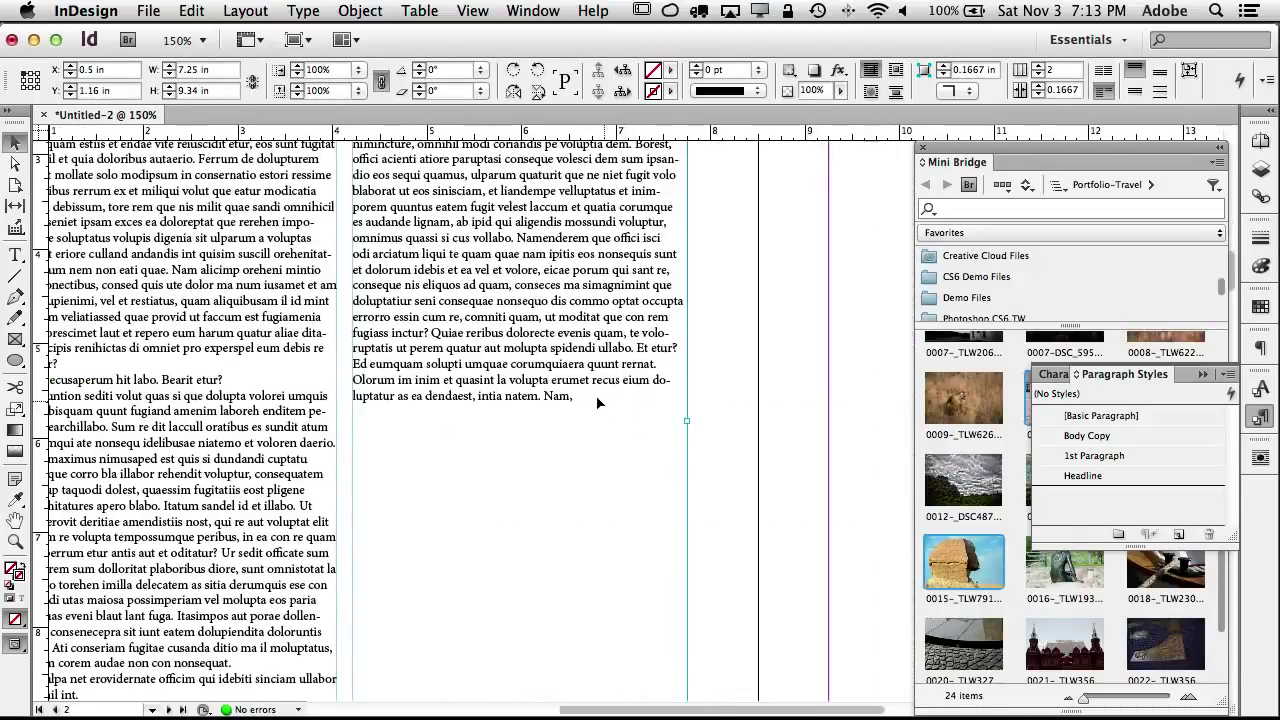
pyautogui.doubleClick(590, 397)
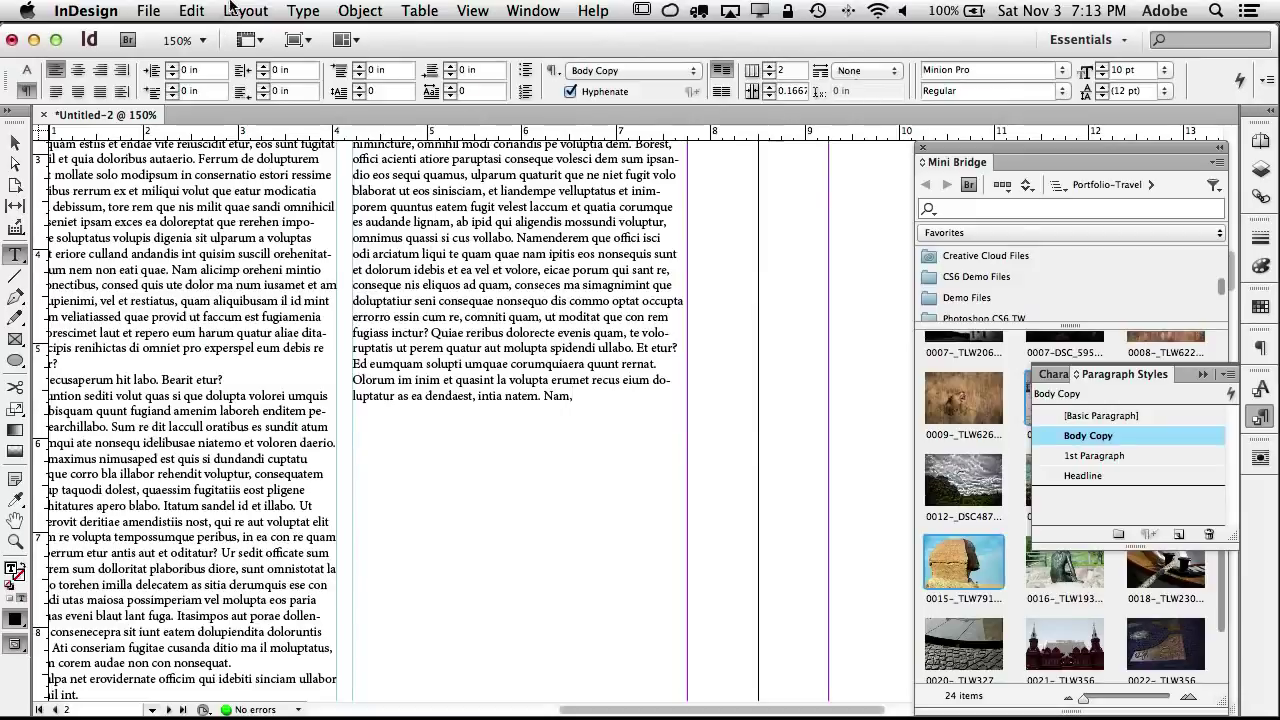
pyautogui.click(306, 11)
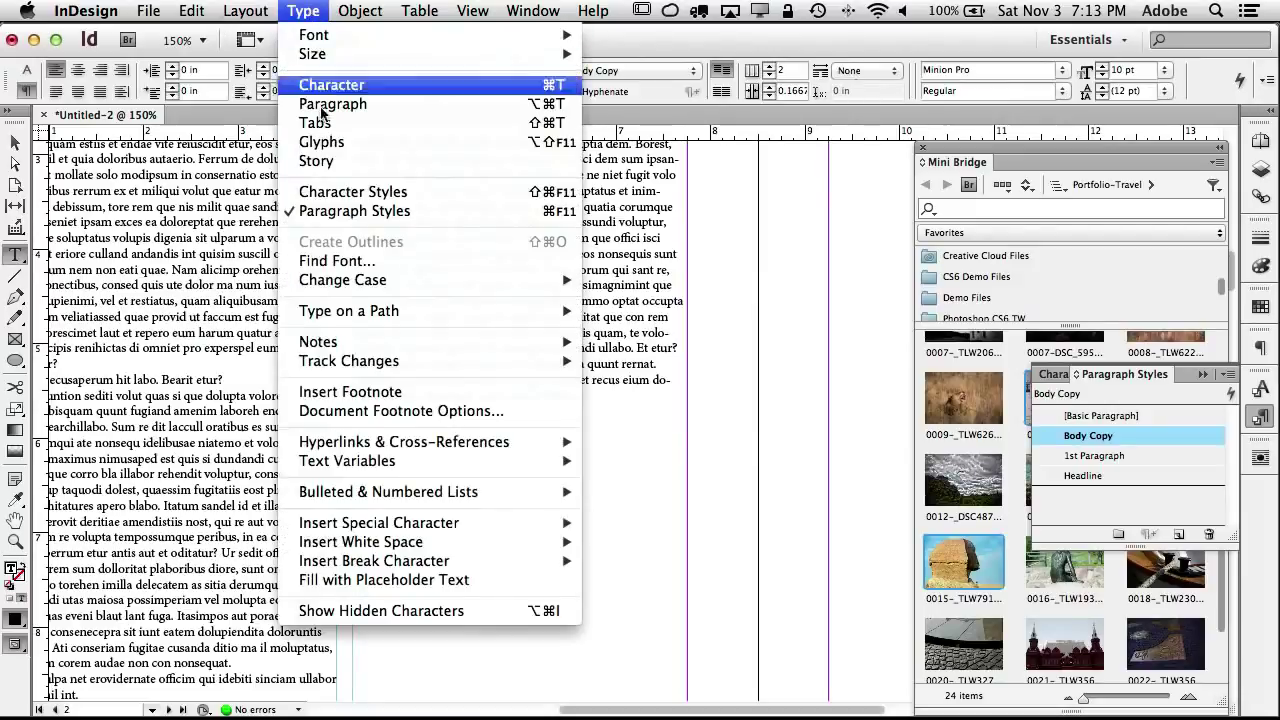
pyautogui.click(418, 580)
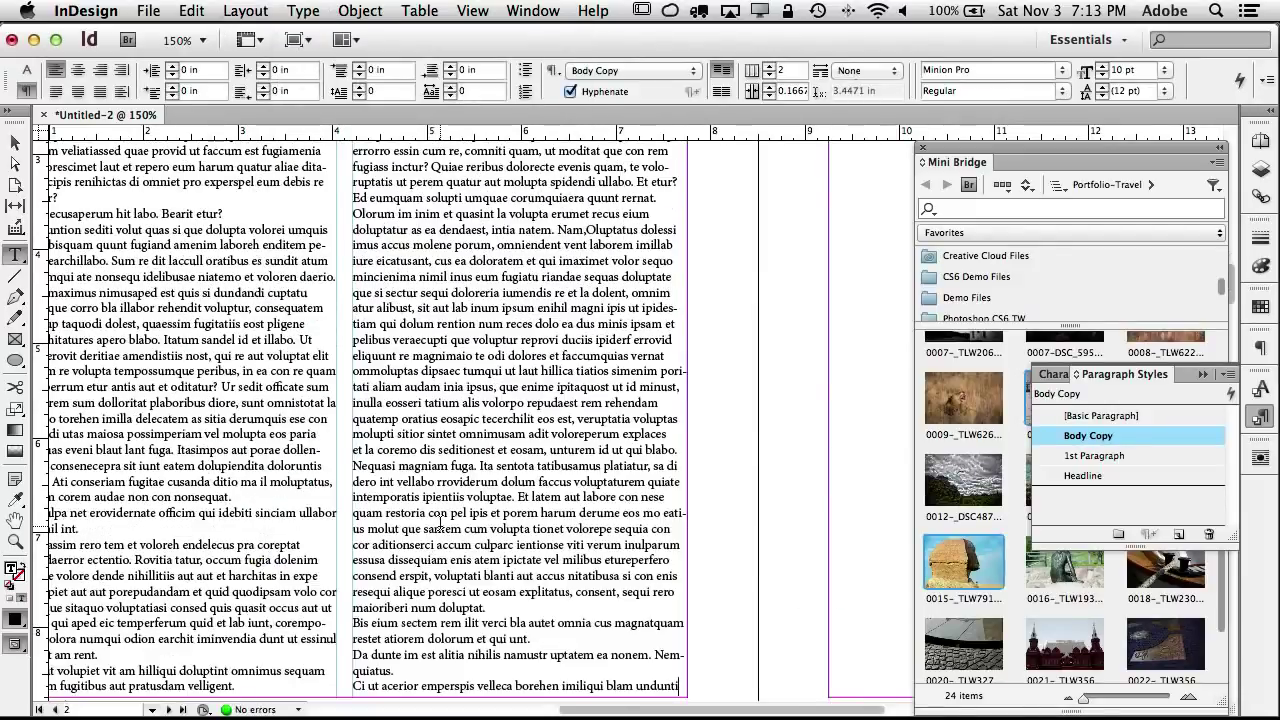
pyautogui.press('super+0')
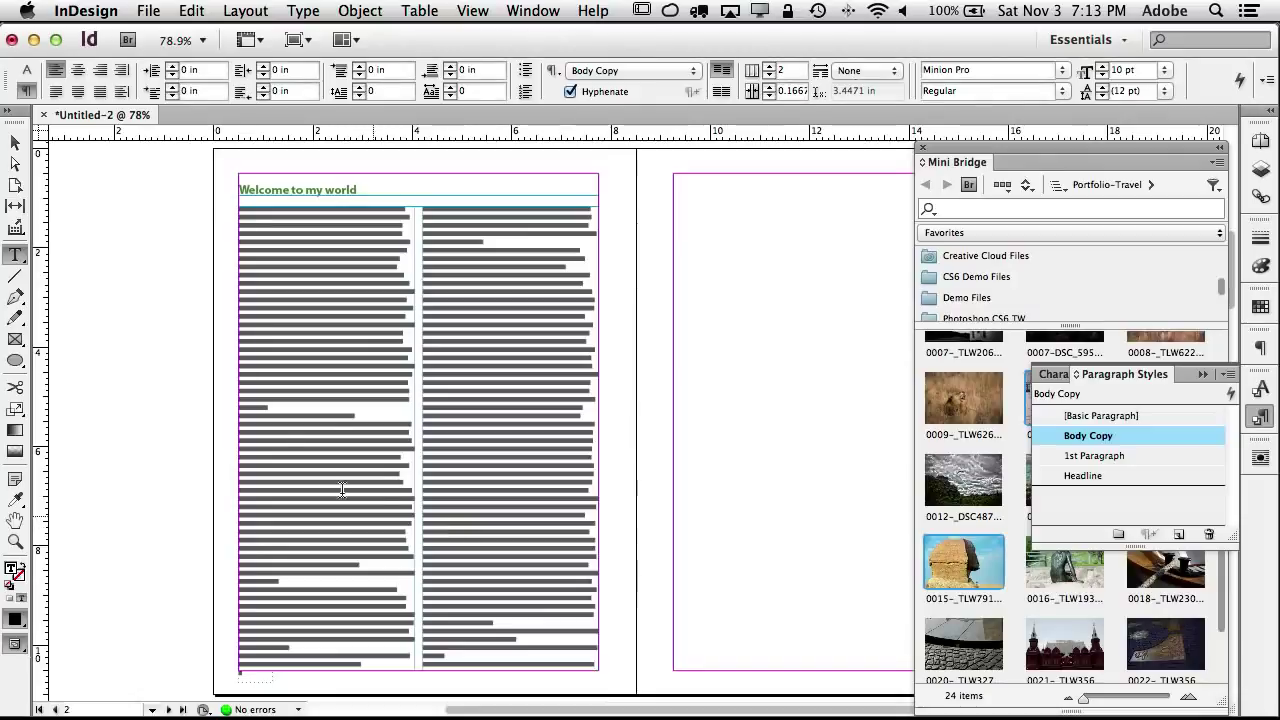
# Step: Place IMG_0510.JPG about 4.74 in wide across the middle of both body columns and wrap the text around its bounding box
pyautogui.click(15, 143)
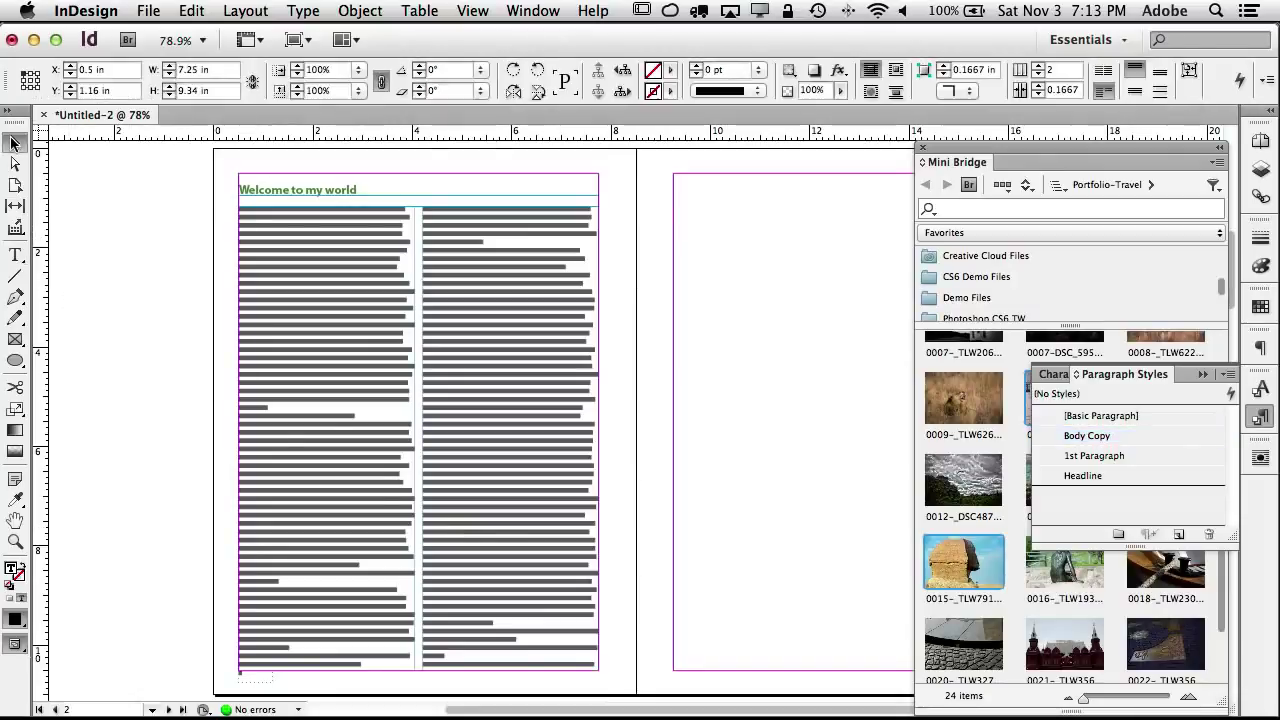
pyautogui.click(1203, 374)
pyautogui.scroll(-2, 1143, 463)
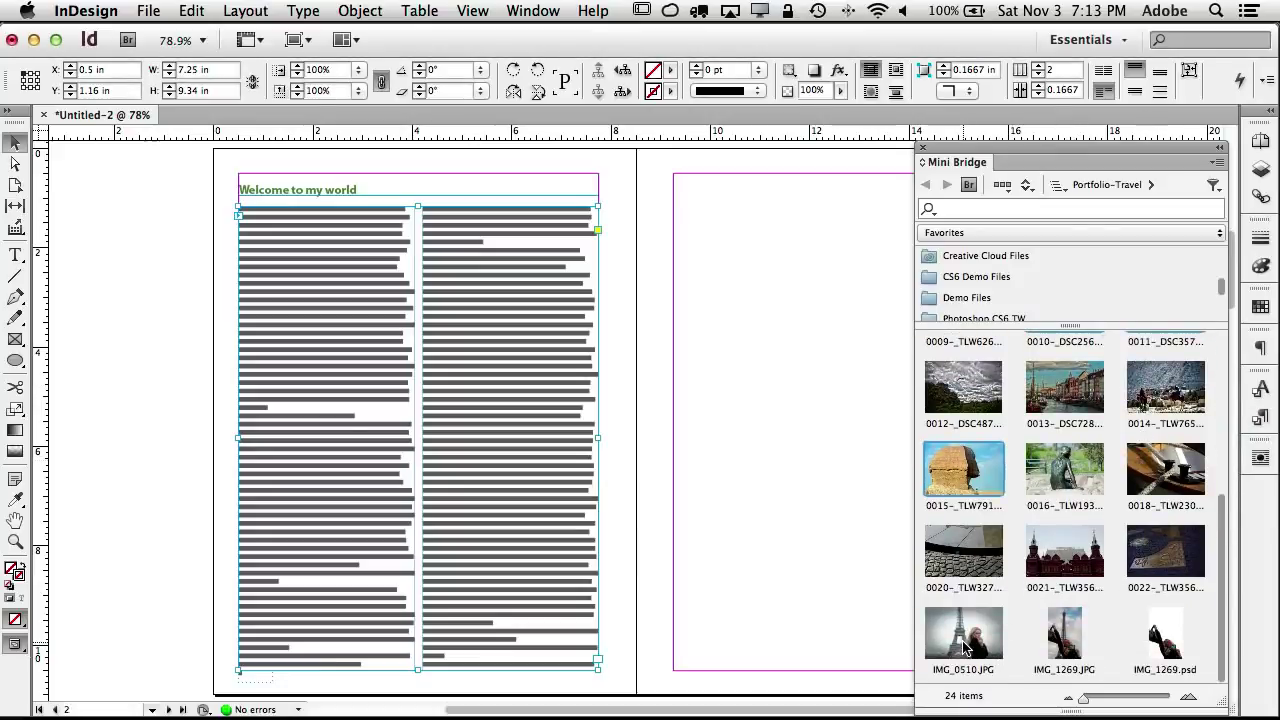
pyautogui.moveTo(965, 648); pyautogui.dragTo(298, 330)
pyautogui.moveTo(298, 330); pyautogui.dragTo(536, 550)
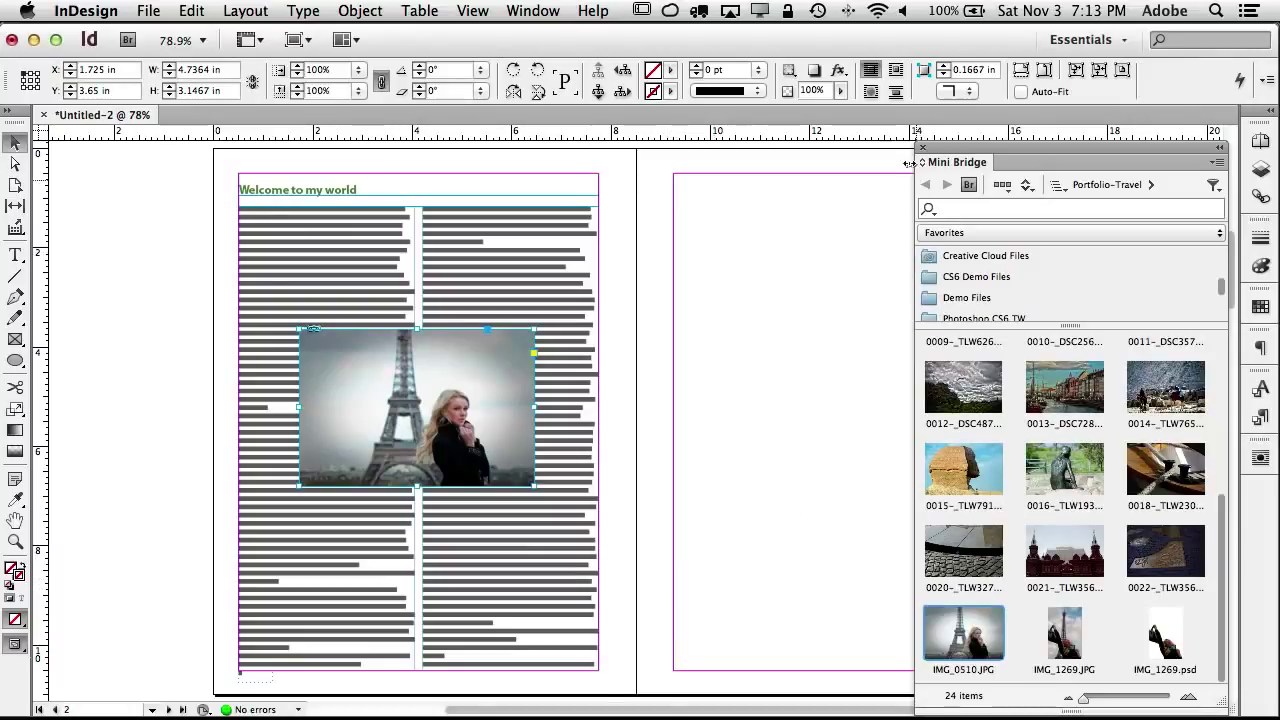
pyautogui.click(895, 70)
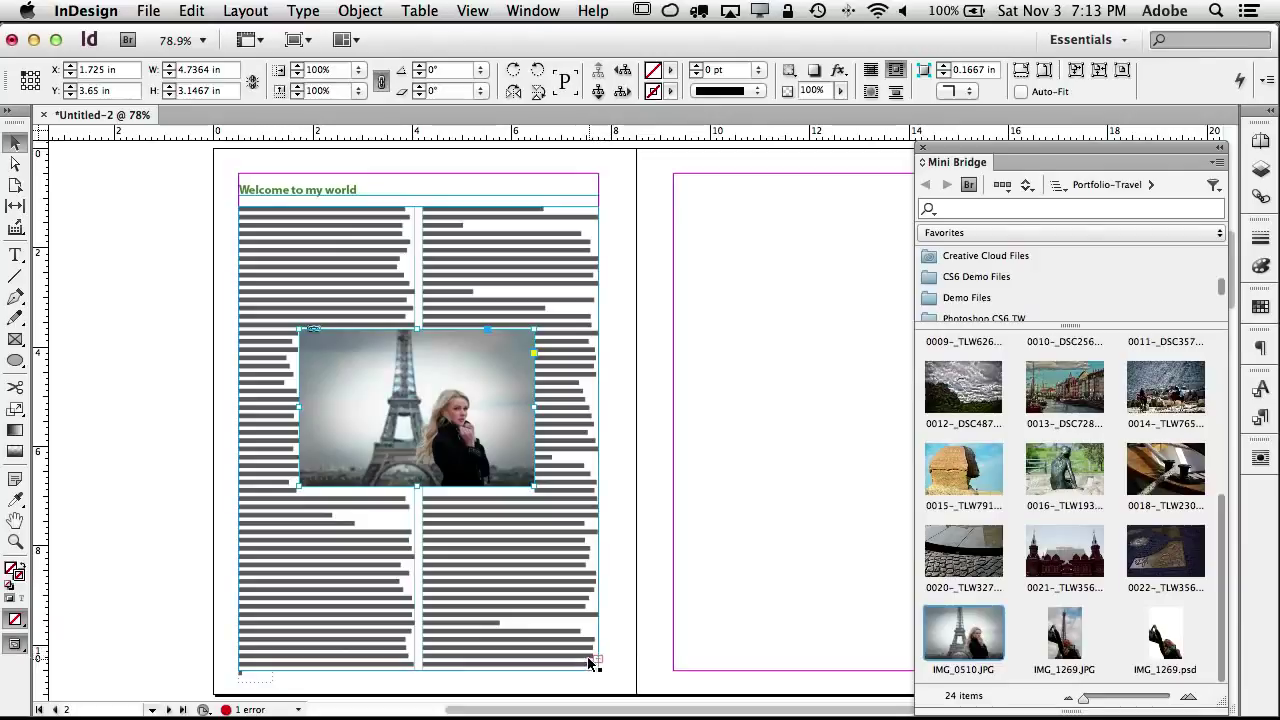
# Step: Thread the body frame's overset text into a new frame about 7.25 by 5.4 in at the top margin of page 3
pyautogui.hscroll(5, 599, 654)
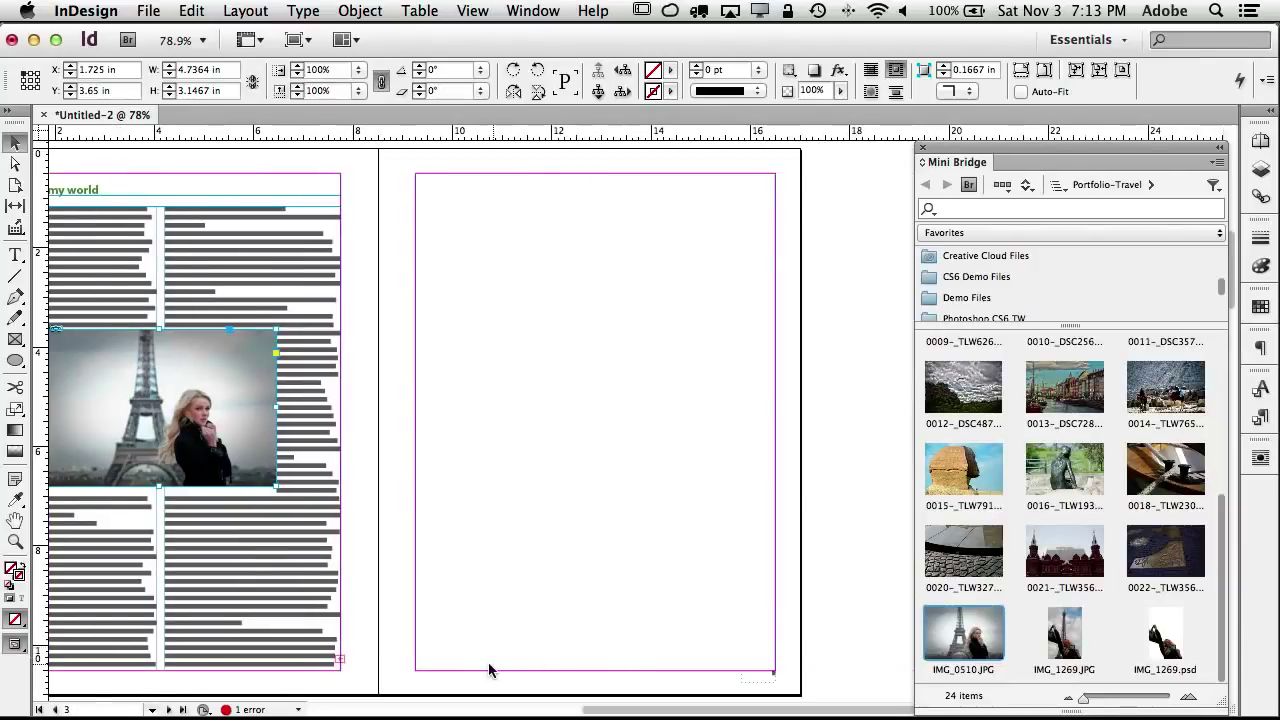
pyautogui.click(341, 659)
pyautogui.click(341, 662)
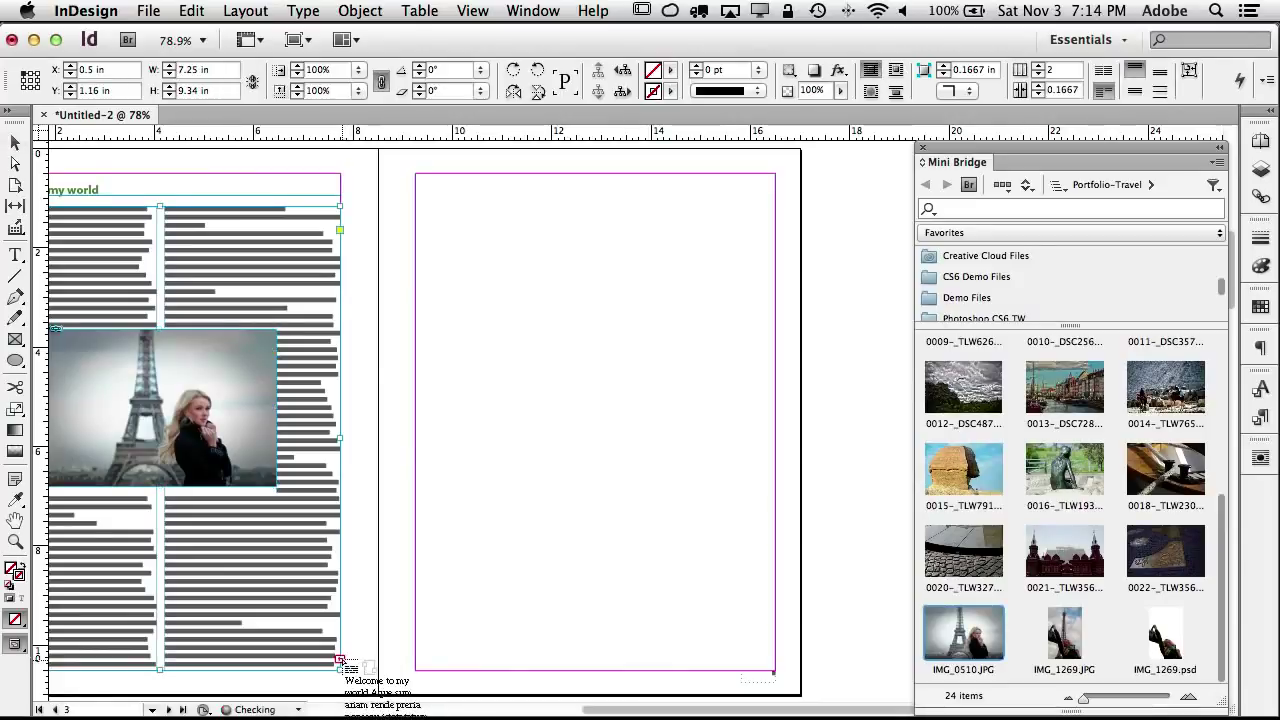
pyautogui.click(419, 176)
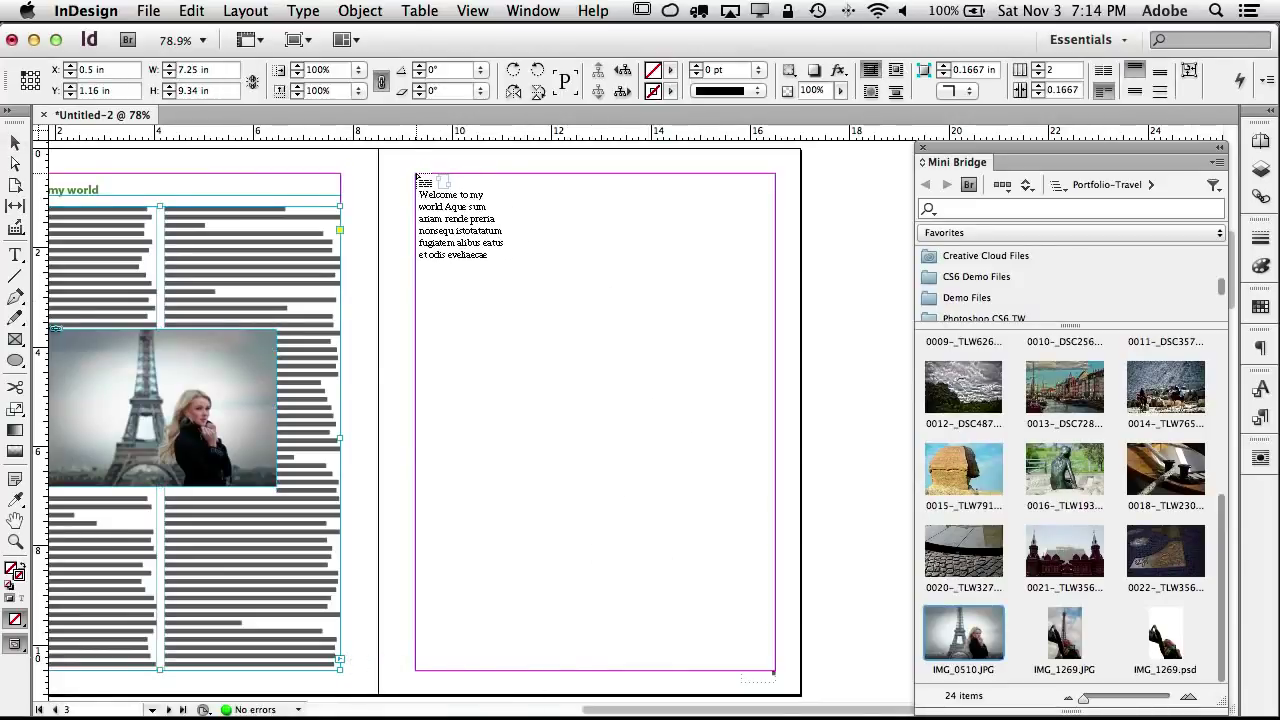
pyautogui.moveTo(417, 175); pyautogui.dragTo(777, 443)
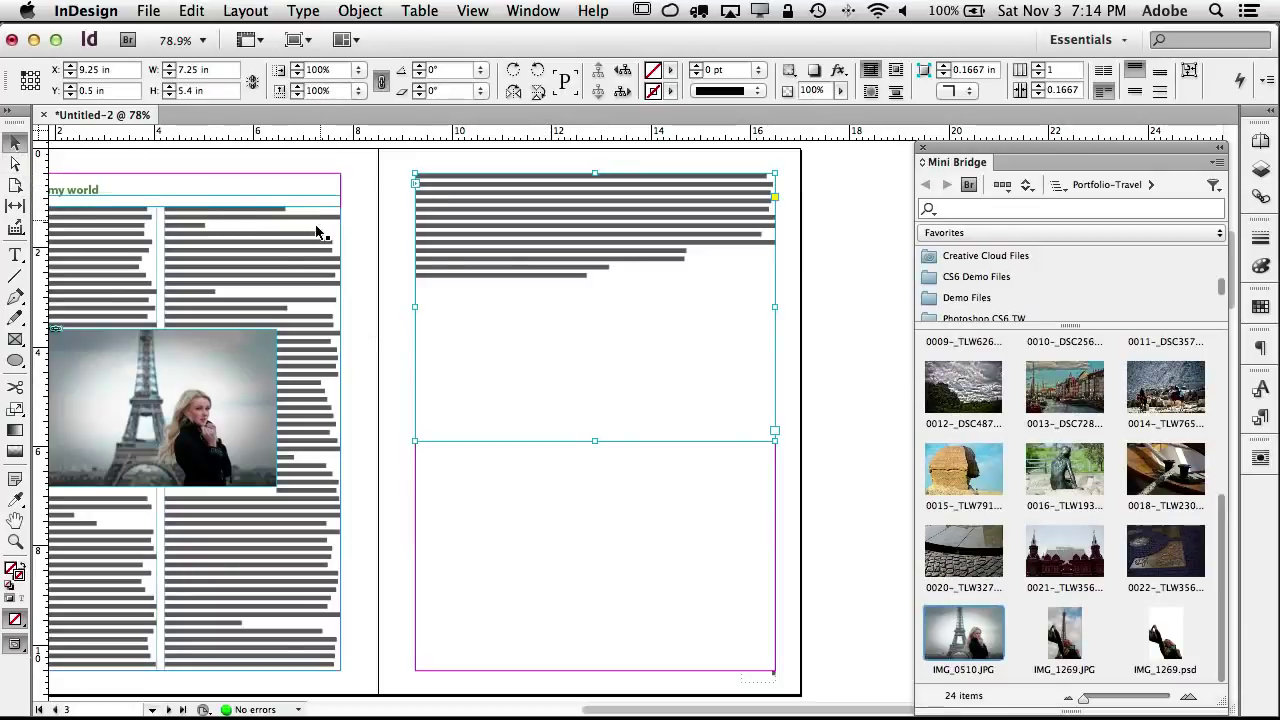
# Step: Select the body frame on page 2 and show the text threads between the linked frames
pyautogui.click(283, 627)
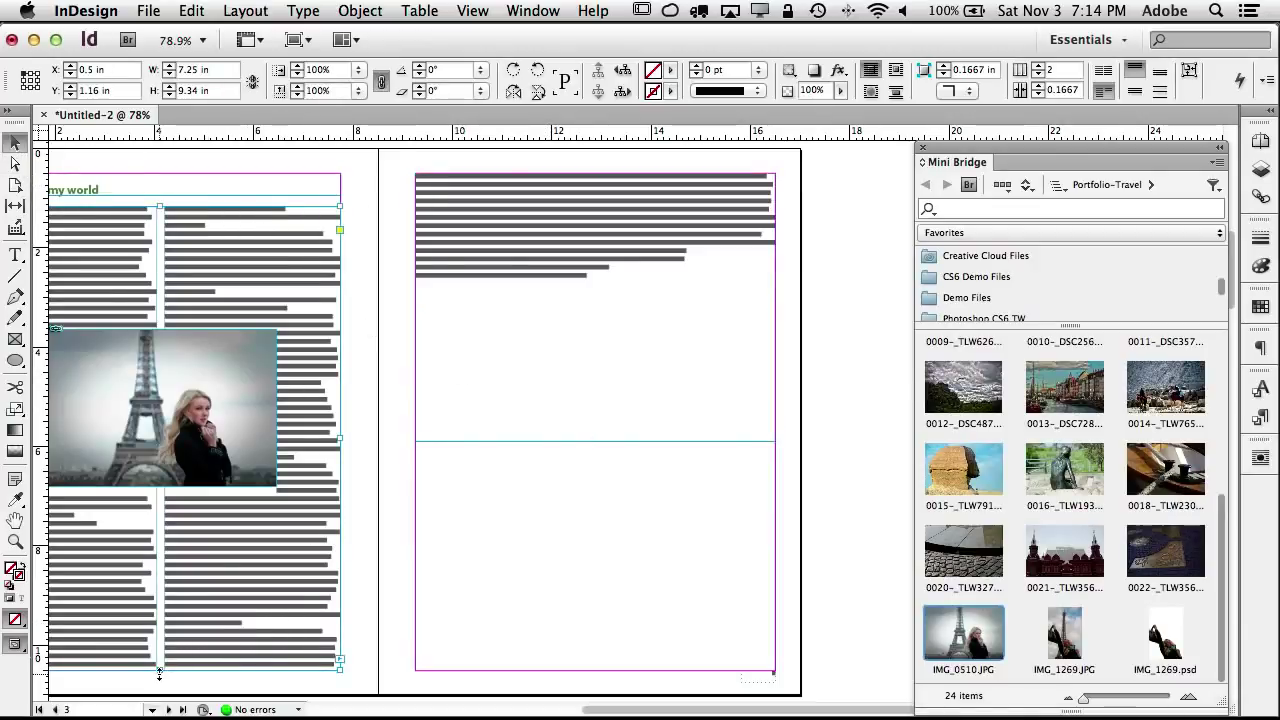
pyautogui.moveTo(159, 674)
pyautogui.mouseDown()
pyautogui.moveTo(160, 633)
pyautogui.moveTo(160, 670)
pyautogui.mouseUp()
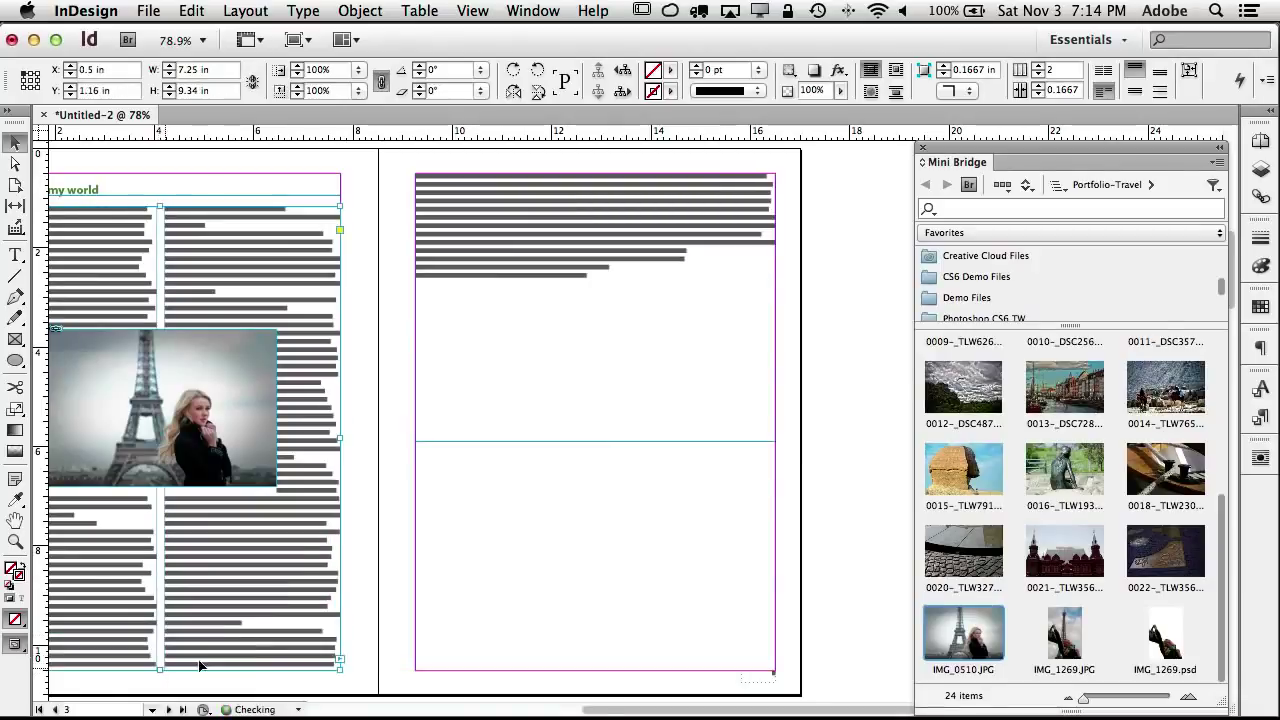
pyautogui.click(474, 11)
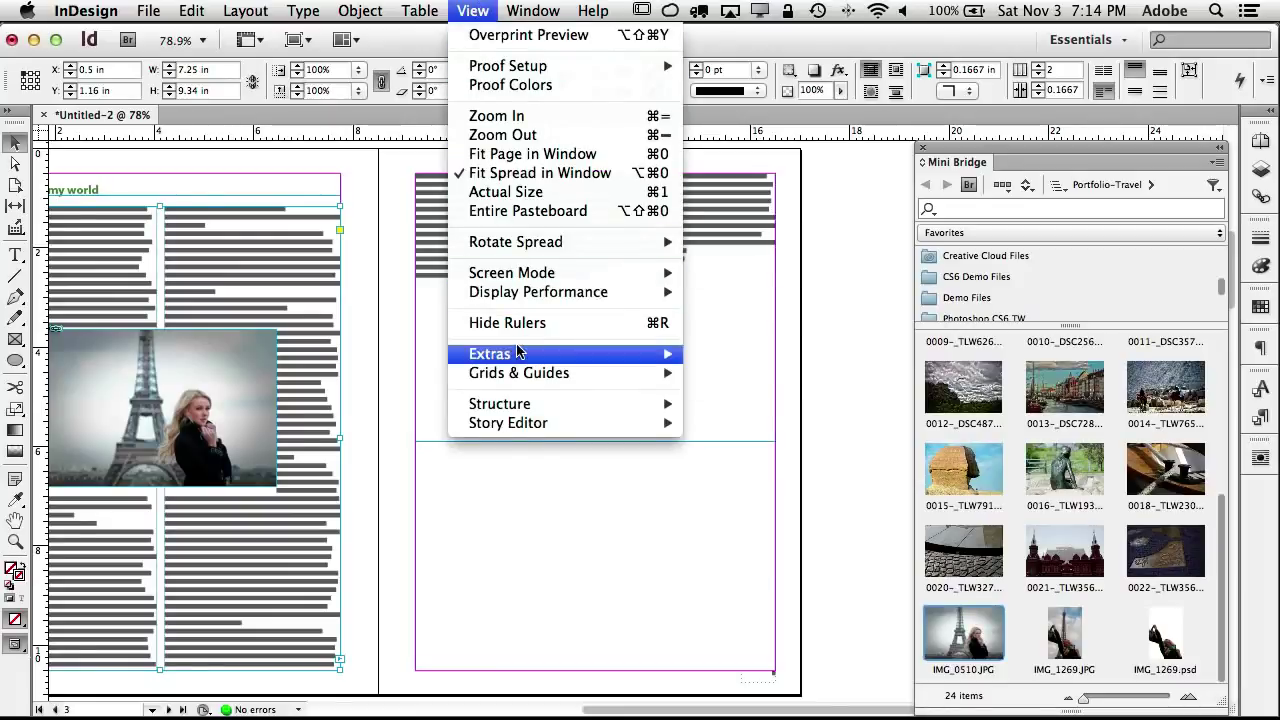
pyautogui.moveTo(523, 358)
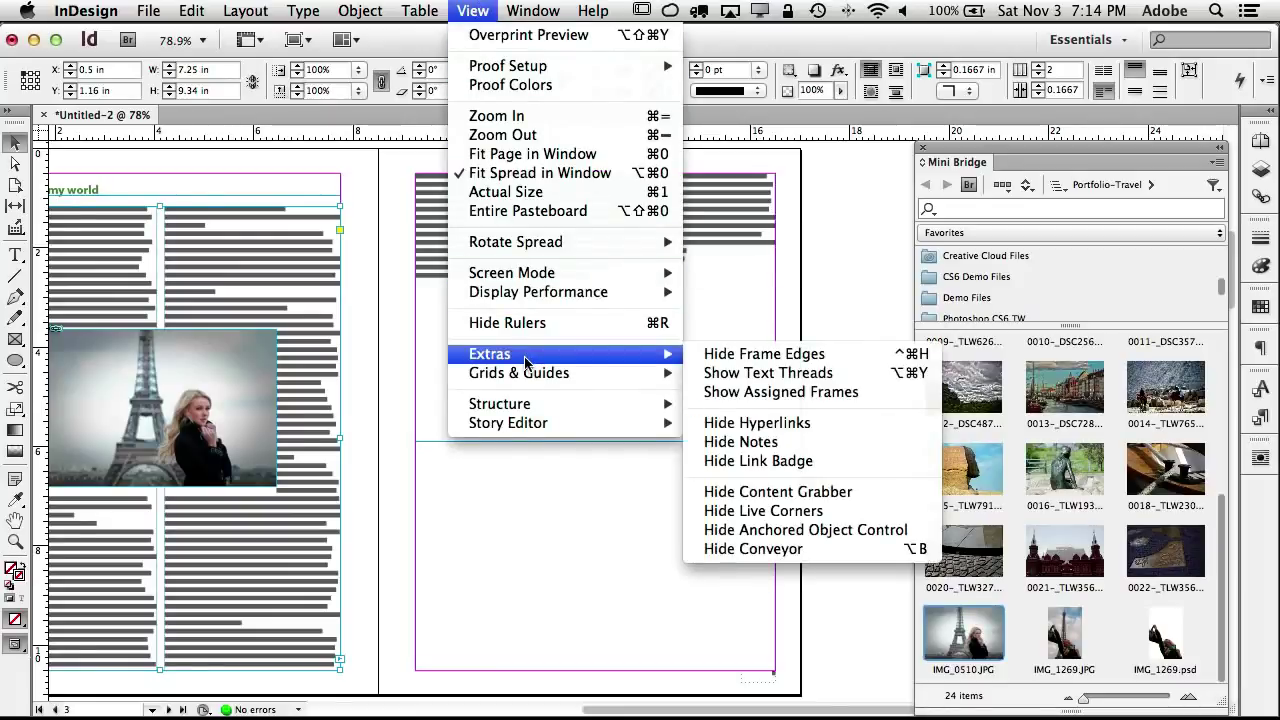
pyautogui.click(755, 372)
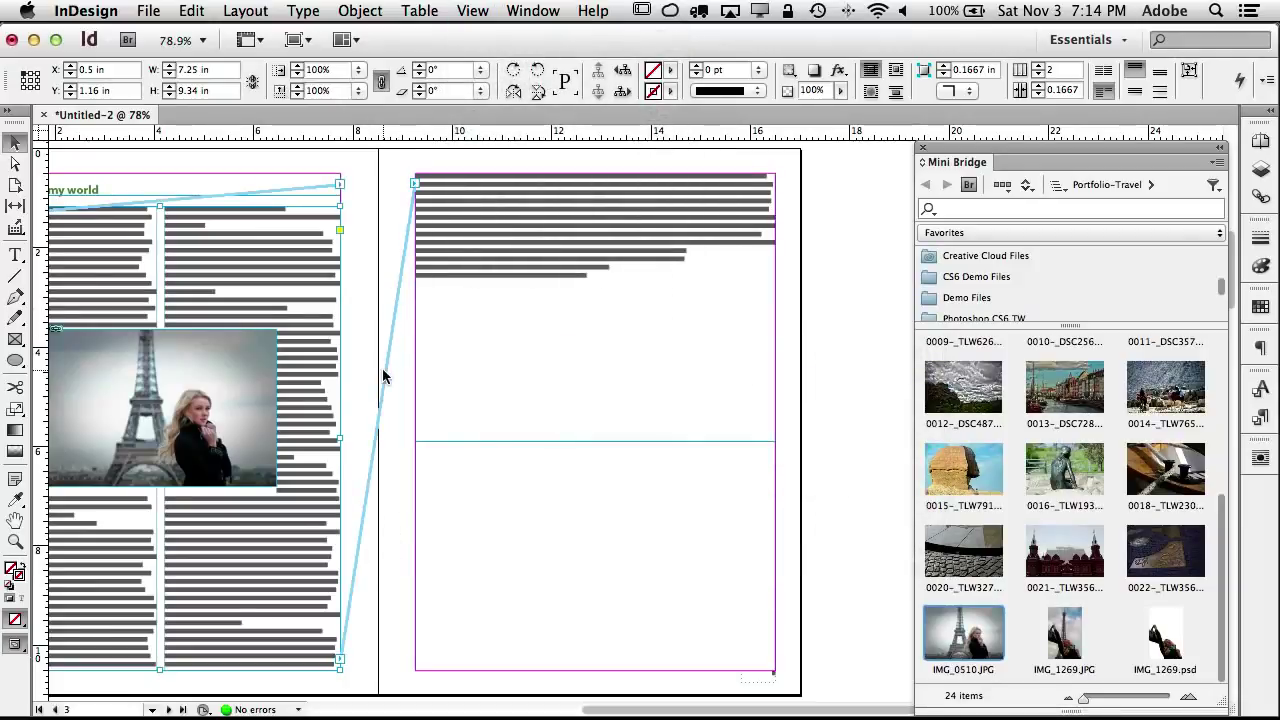
# Step: Set the text frame on page 3 to three columns and extend its height to 10 in, down to the bottom margin
pyautogui.click(496, 360)
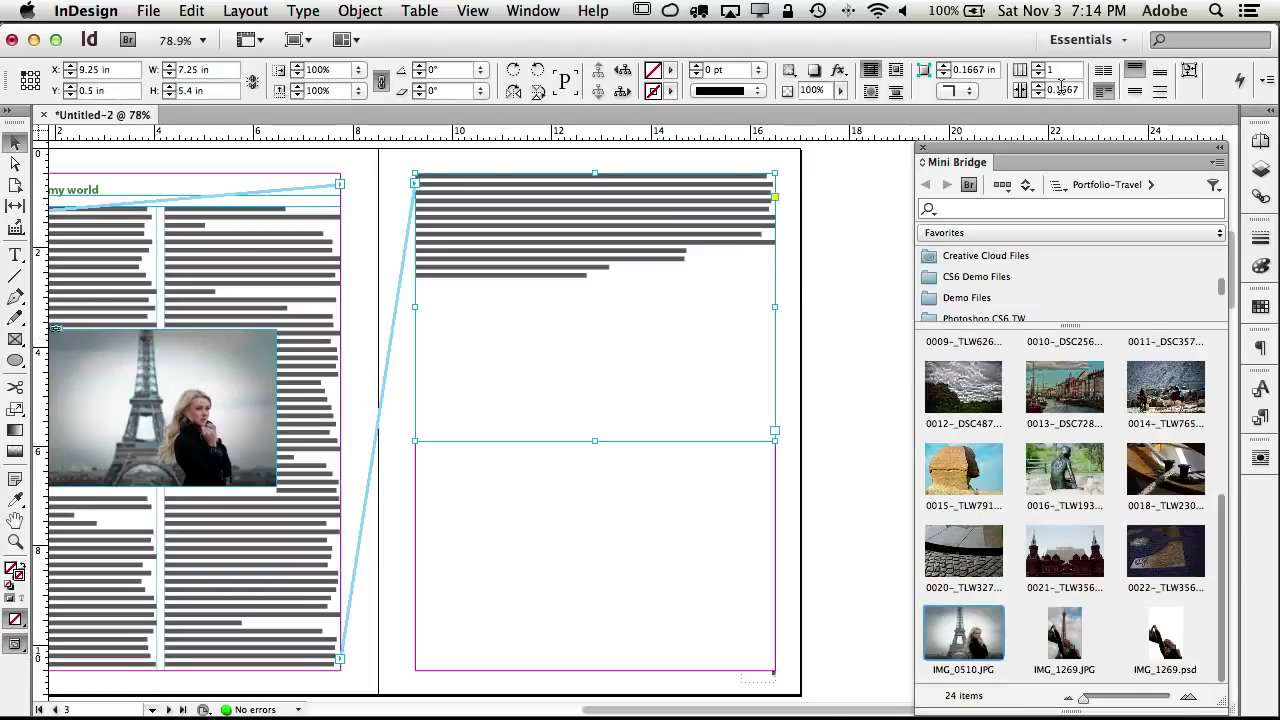
pyautogui.click(1039, 66)
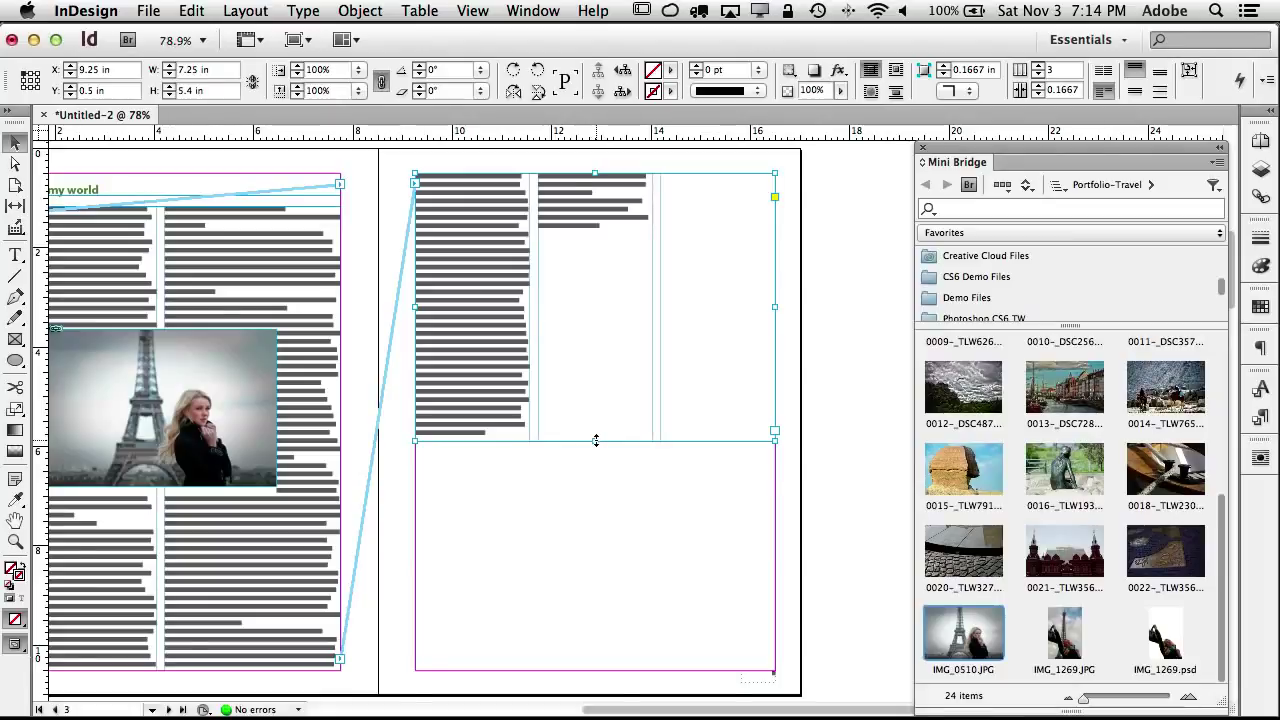
pyautogui.moveTo(595, 440); pyautogui.dragTo(590, 363)
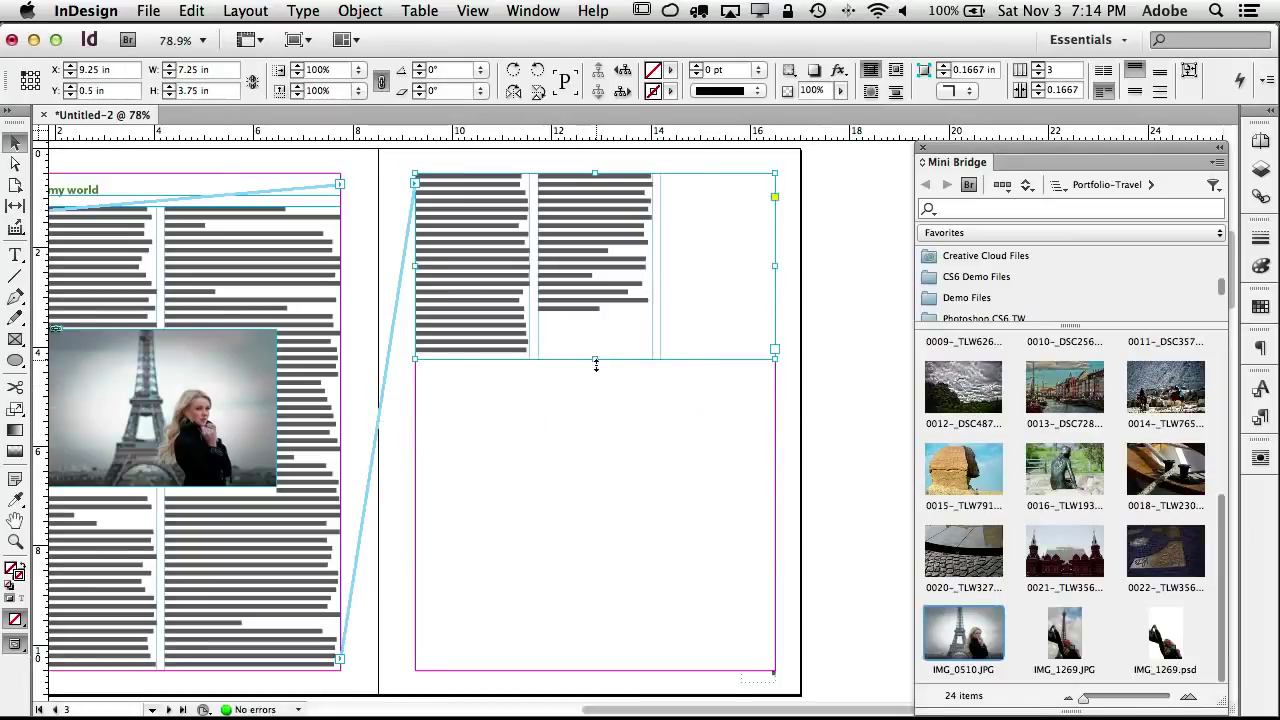
pyautogui.moveTo(596, 362); pyautogui.dragTo(600, 670)
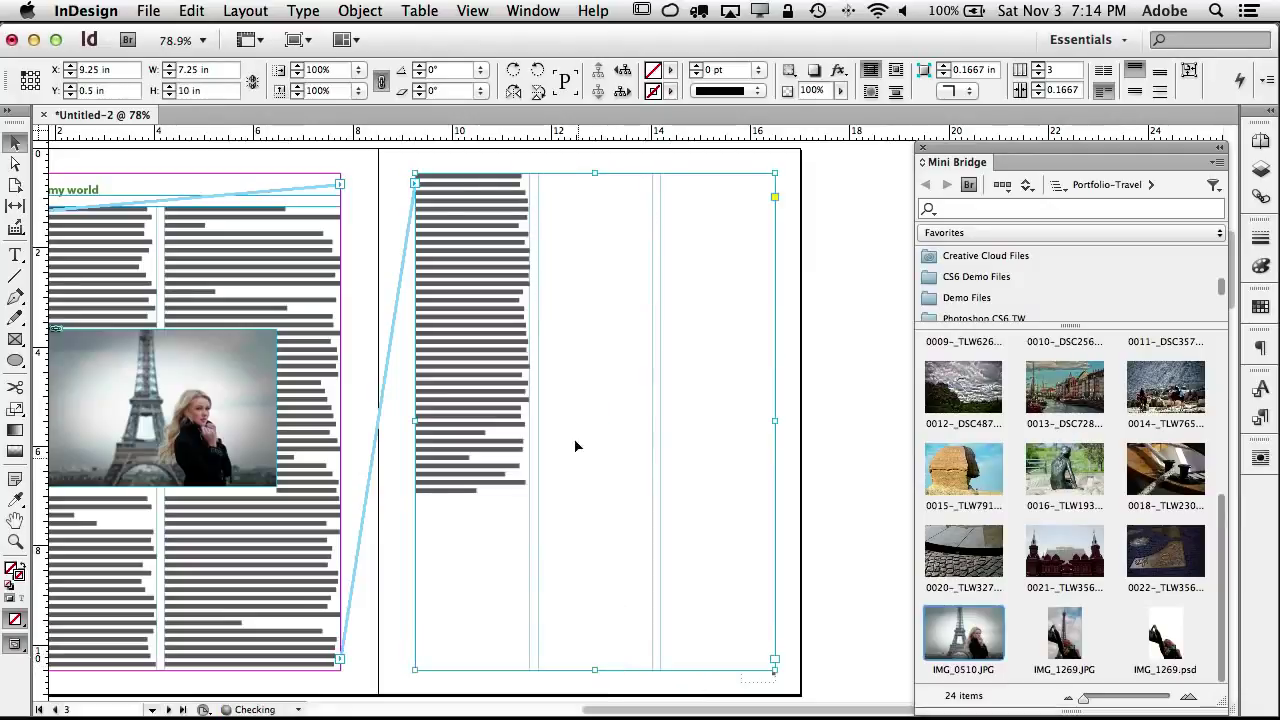
# Step: Fill the empty space in the three-column frame on page 3 with placeholder text
pyautogui.click(491, 491)
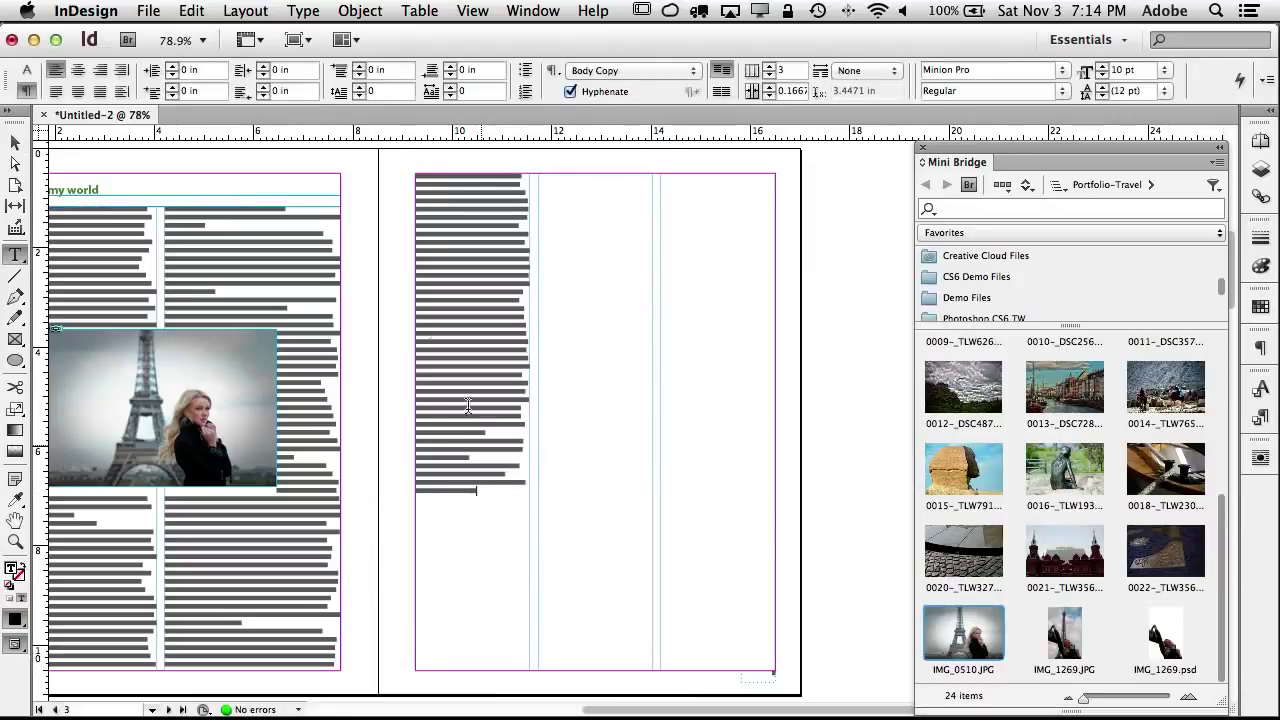
pyautogui.click(303, 11)
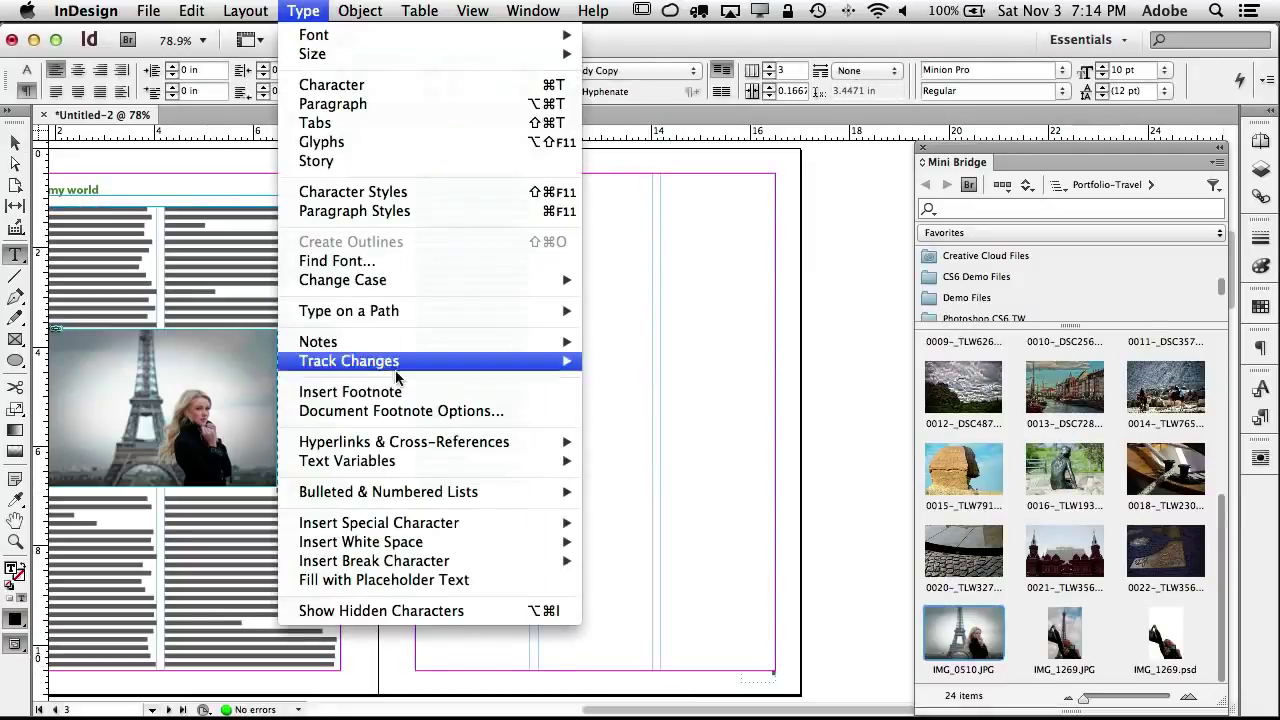
pyautogui.click(440, 582)
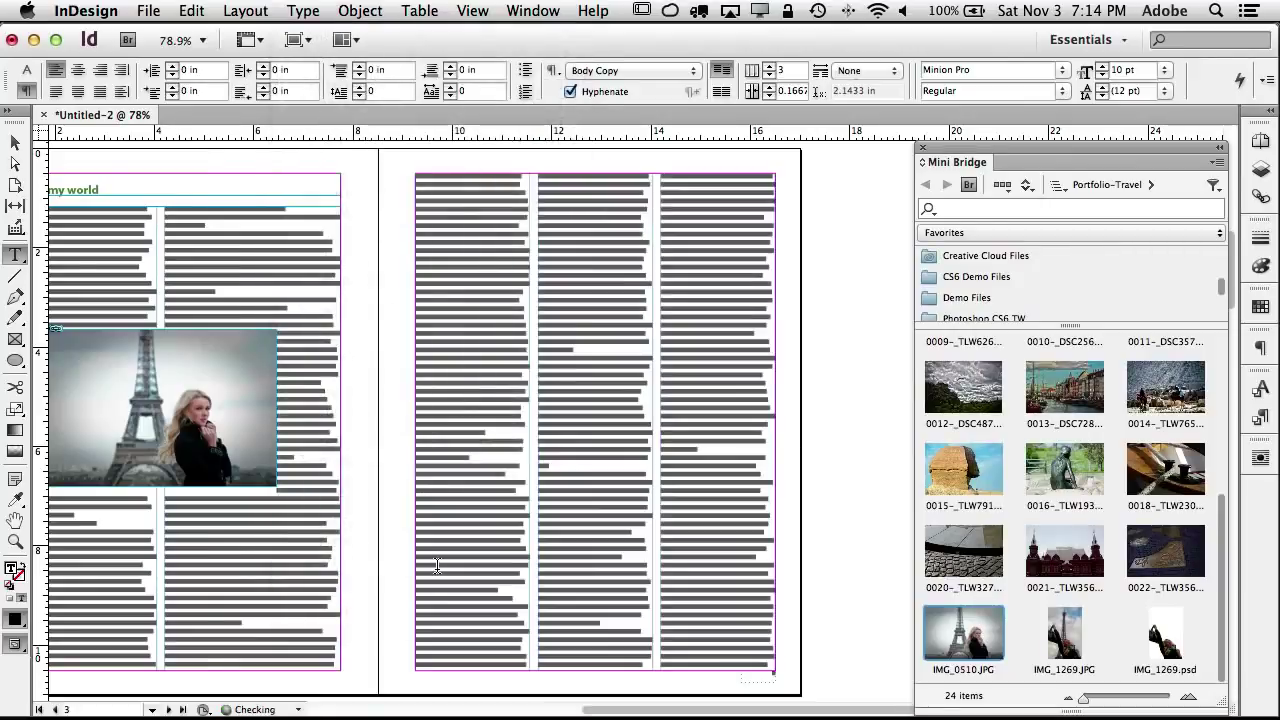
pyautogui.click(15, 142)
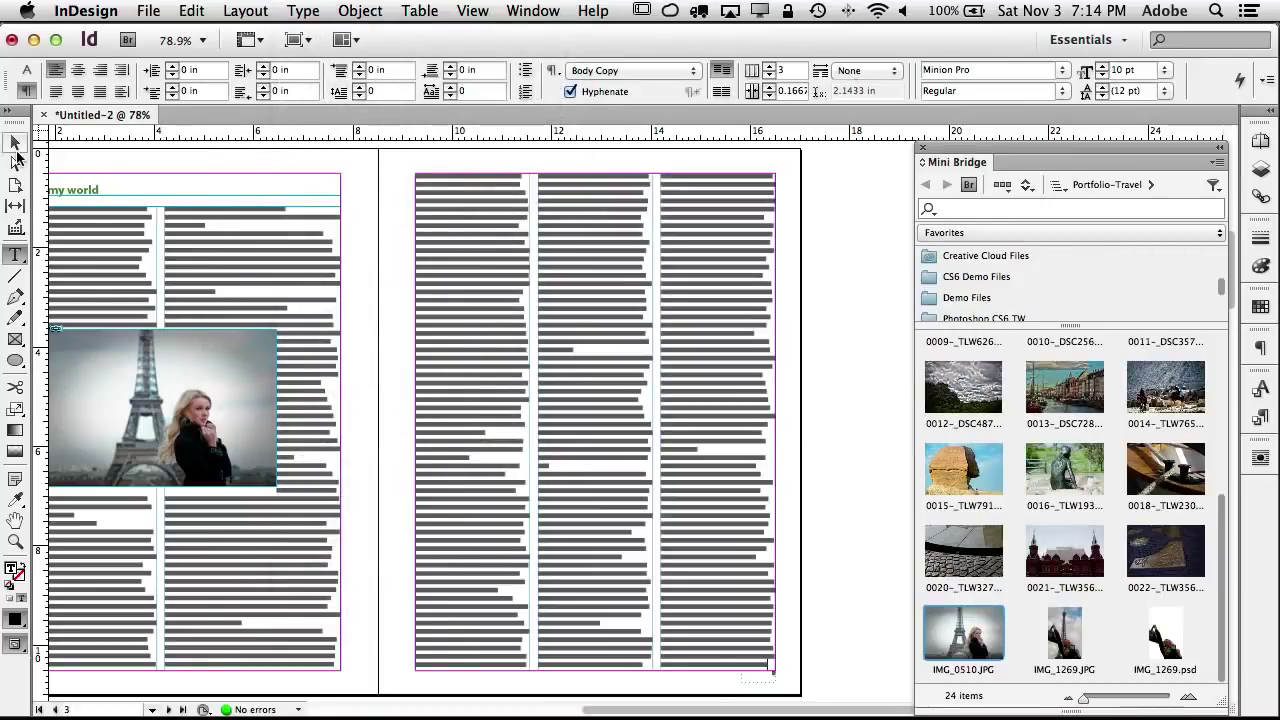
# Step: Place the cutout photo IMG_1269.psd at the lower inside corner of page 3's margins, about 3.9 by 5.9 in
pyautogui.click(383, 309)
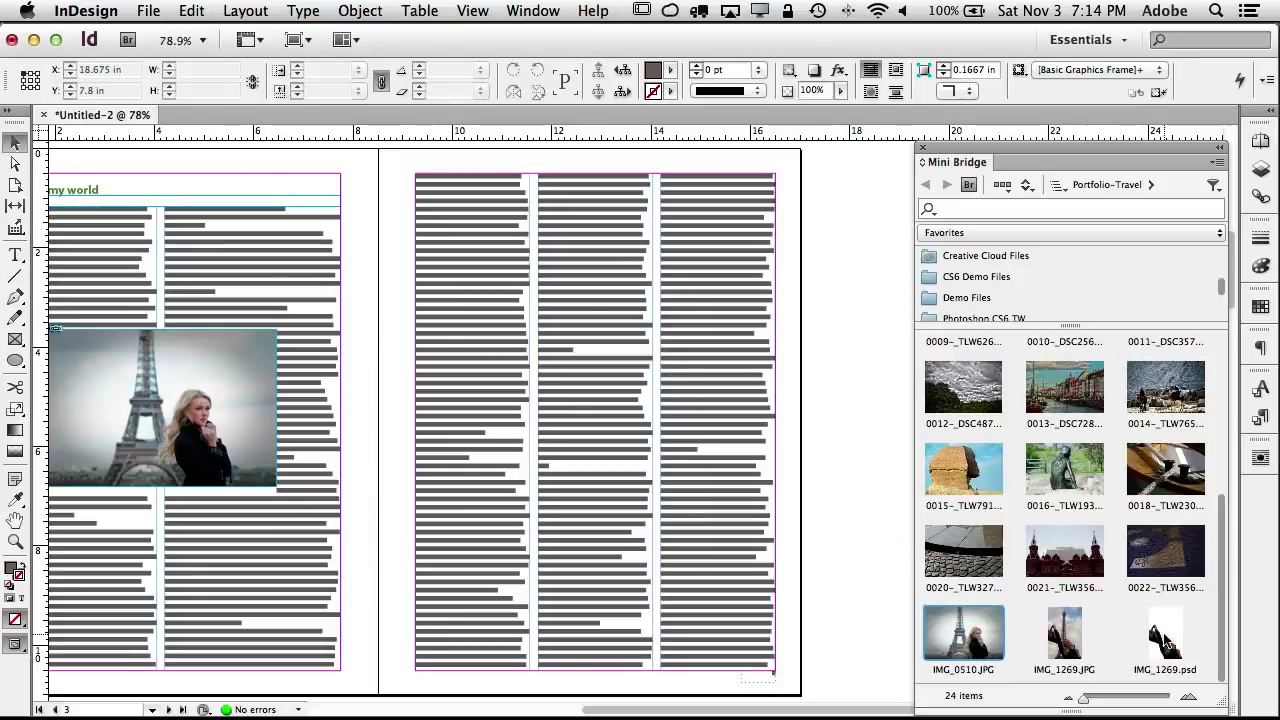
pyautogui.moveTo(1165, 638); pyautogui.dragTo(416, 381)
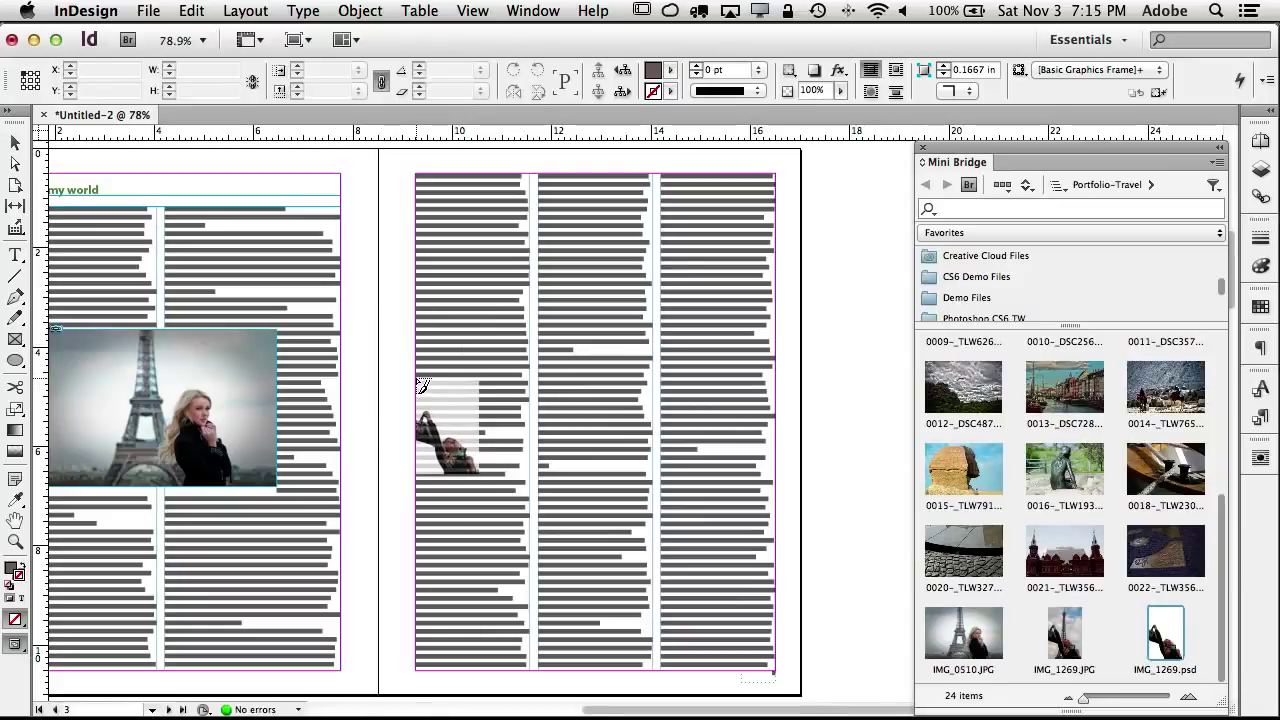
pyautogui.moveTo(421, 385); pyautogui.dragTo(634, 666)
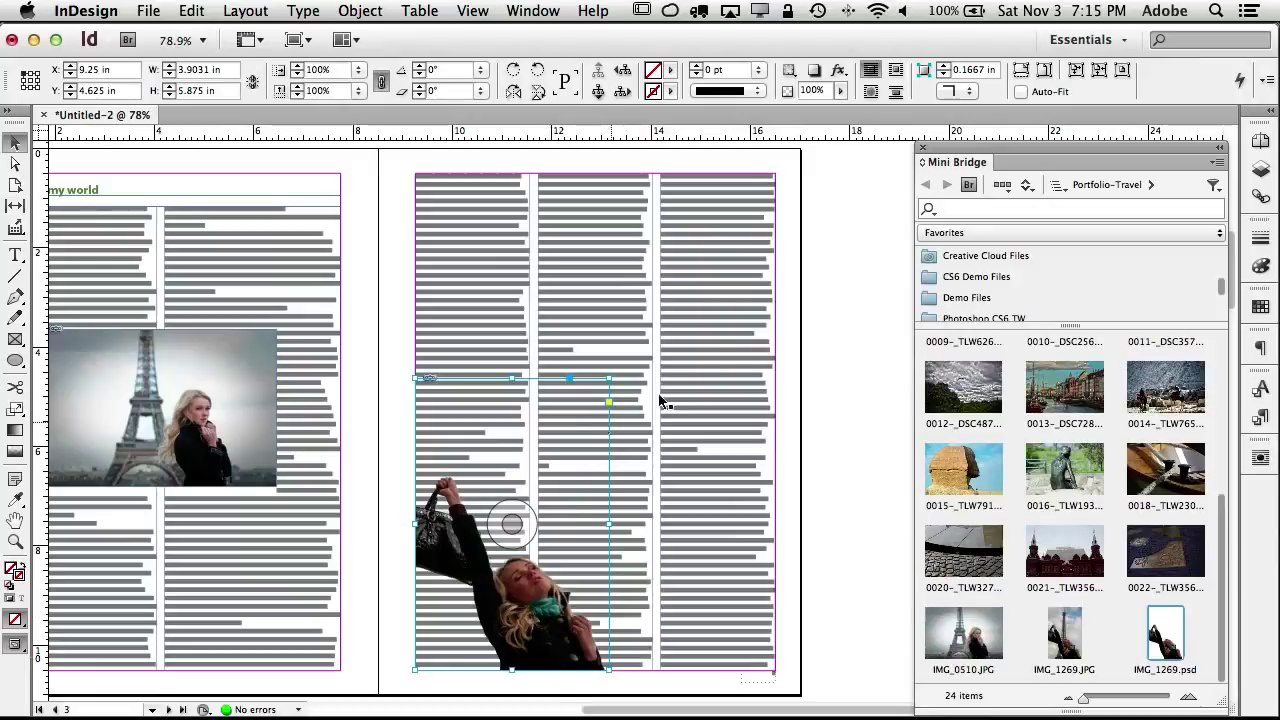
# Step: Try the bounding-box and object-shape text wraps on the cutout photo on page 3
pyautogui.click(895, 71)
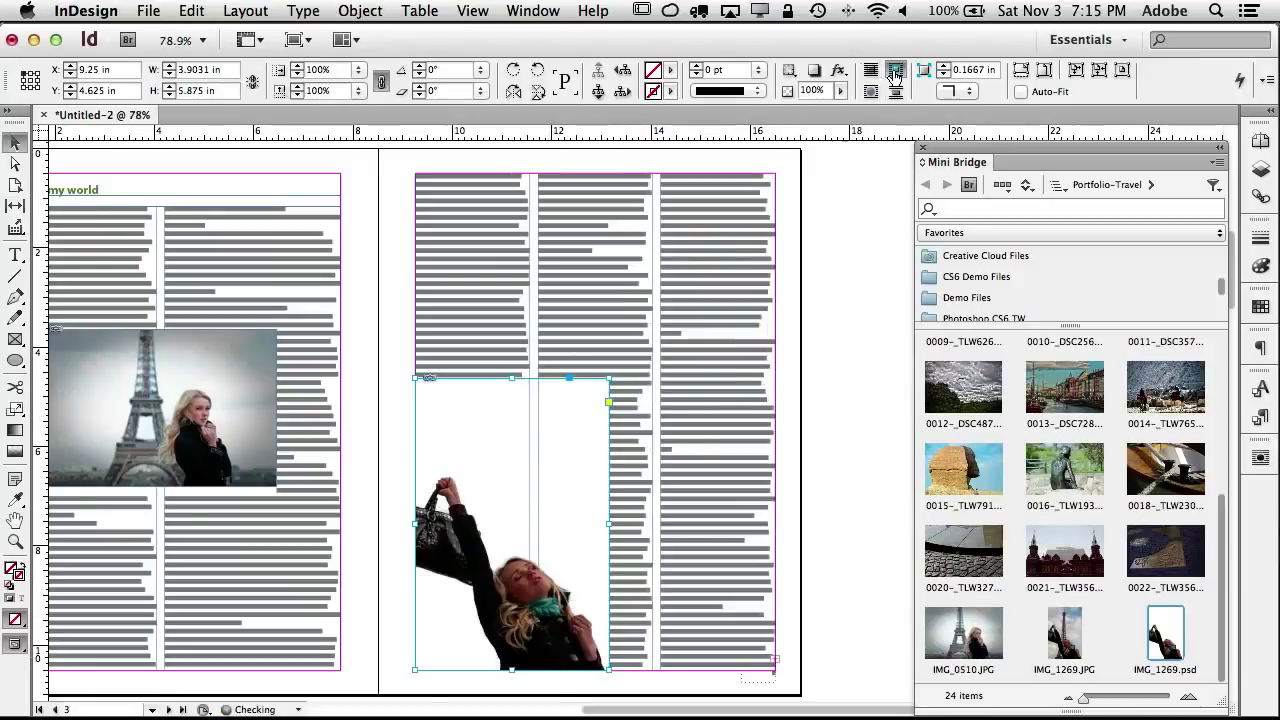
pyautogui.click(870, 90)
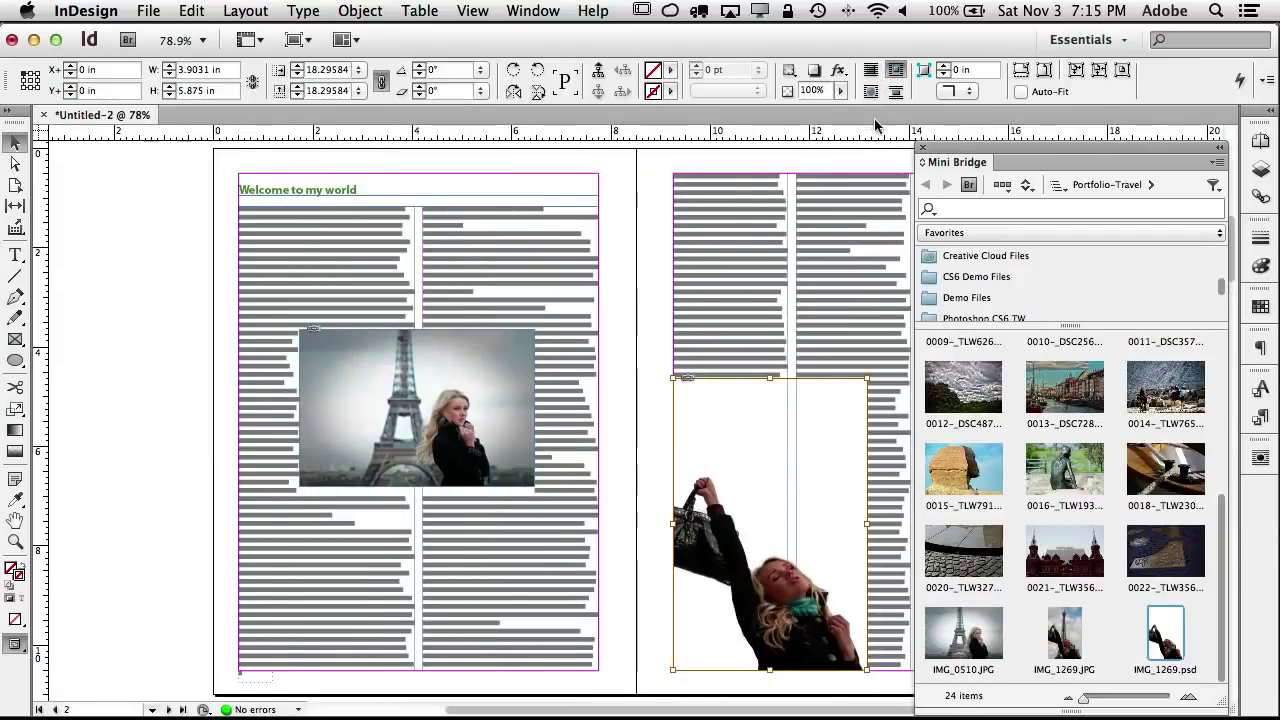
pyautogui.click(871, 92)
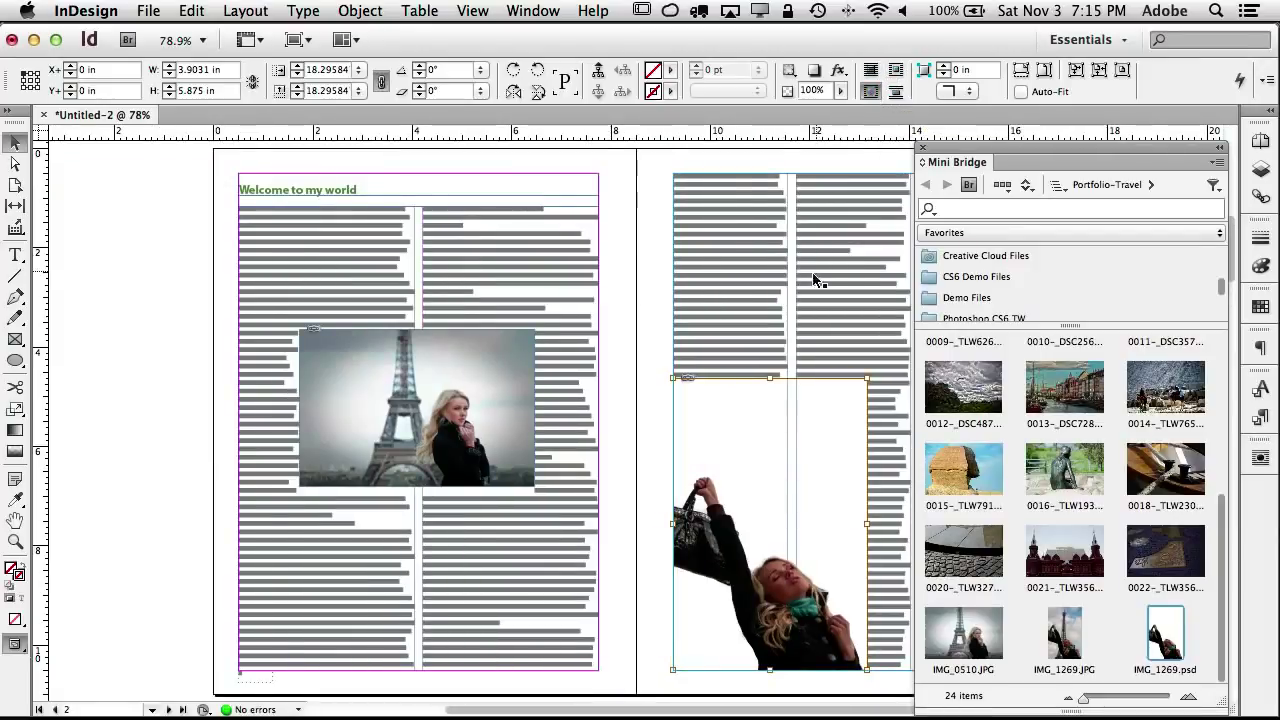
pyautogui.hscroll(5, 814, 280)
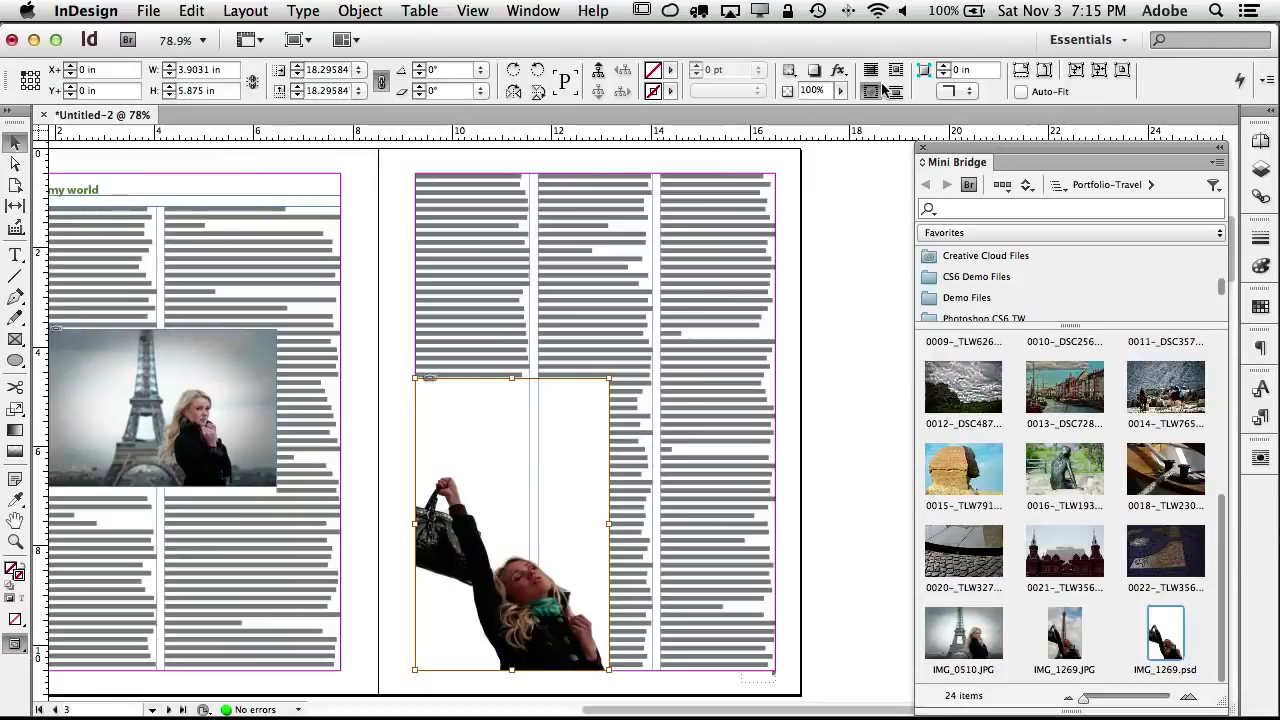
pyautogui.click(895, 69)
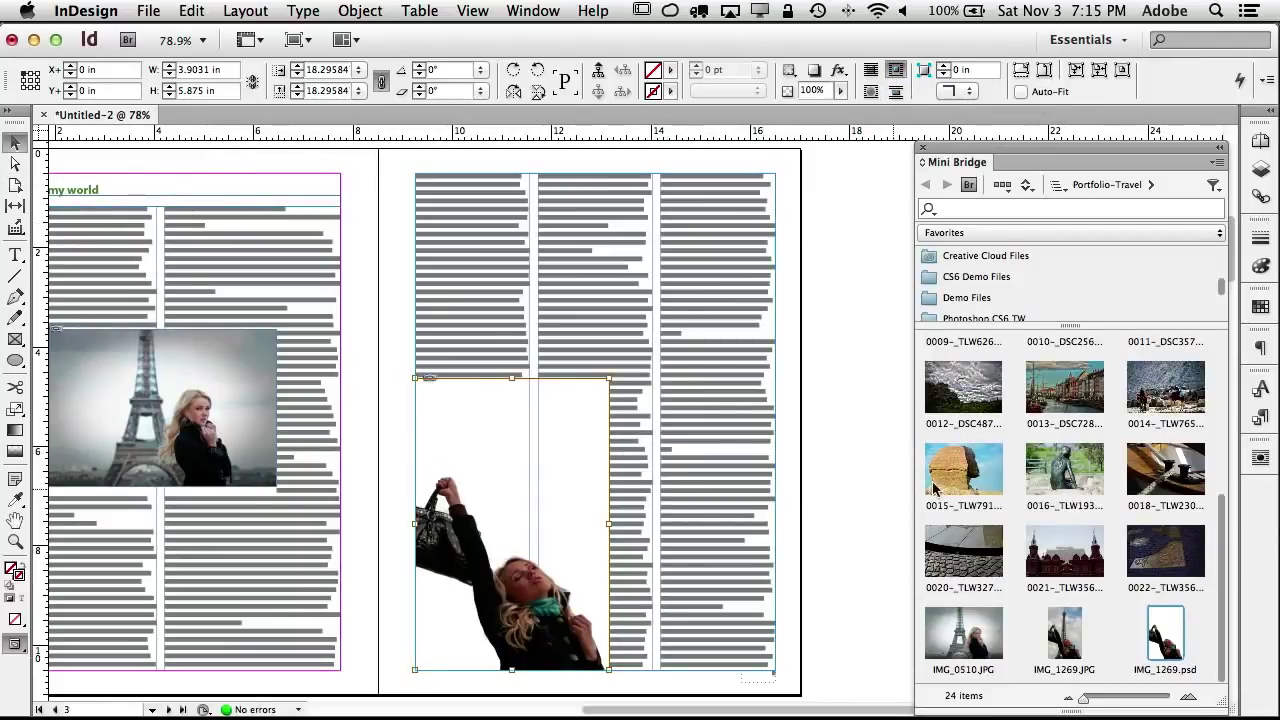
# Step: Show the Text Wrap settings and wrap the text around the cutout photo's object shape with the contour type Detect Edges
pyautogui.click(1261, 457)
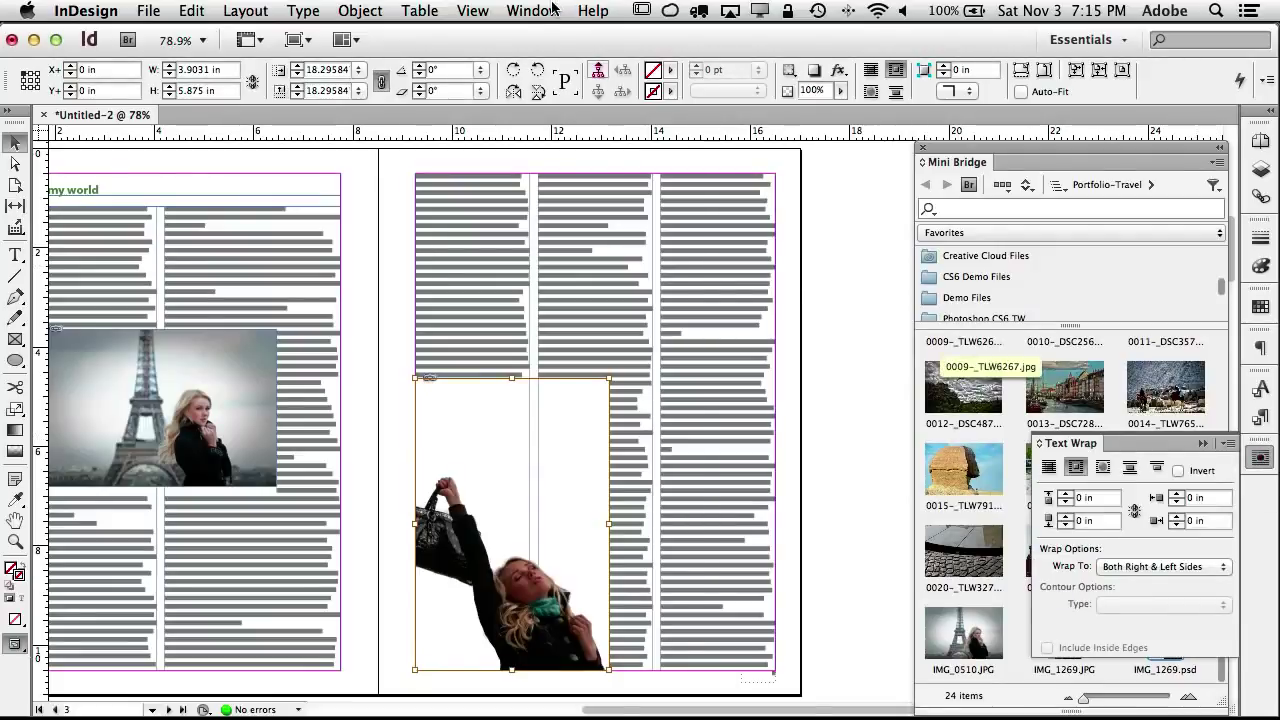
pyautogui.click(553, 9)
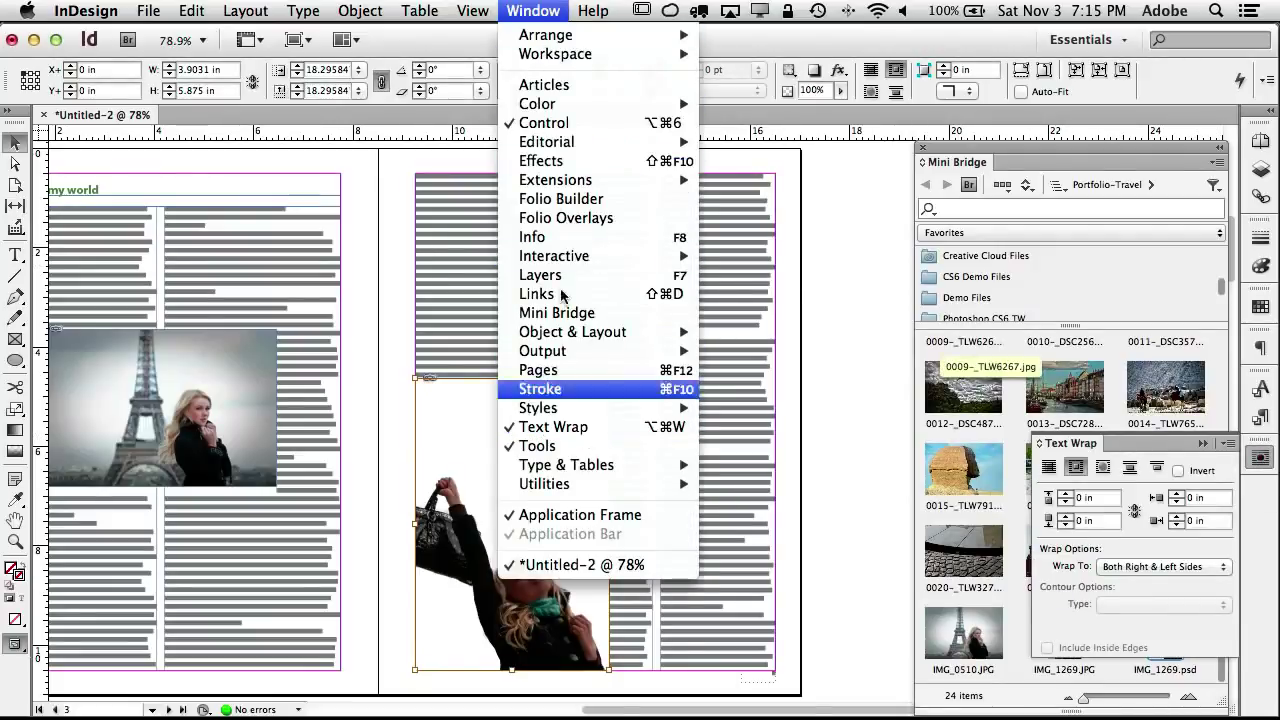
pyautogui.click(553, 426)
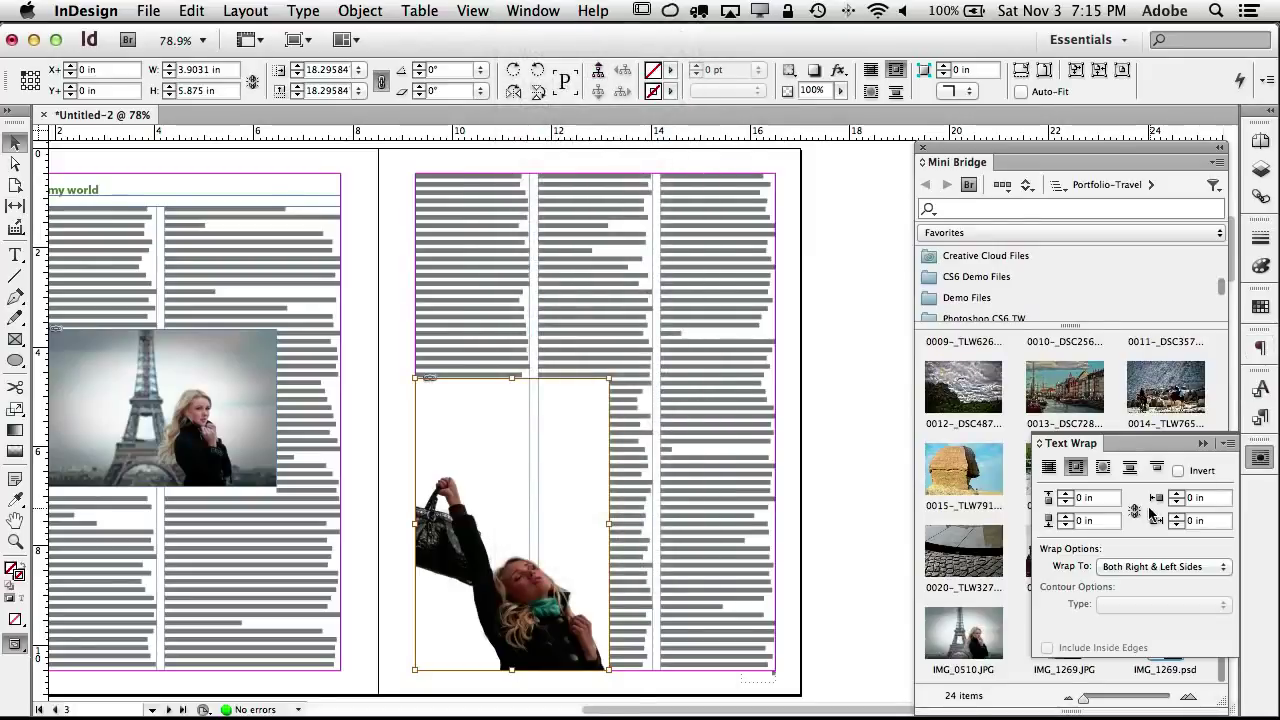
pyautogui.click(1103, 468)
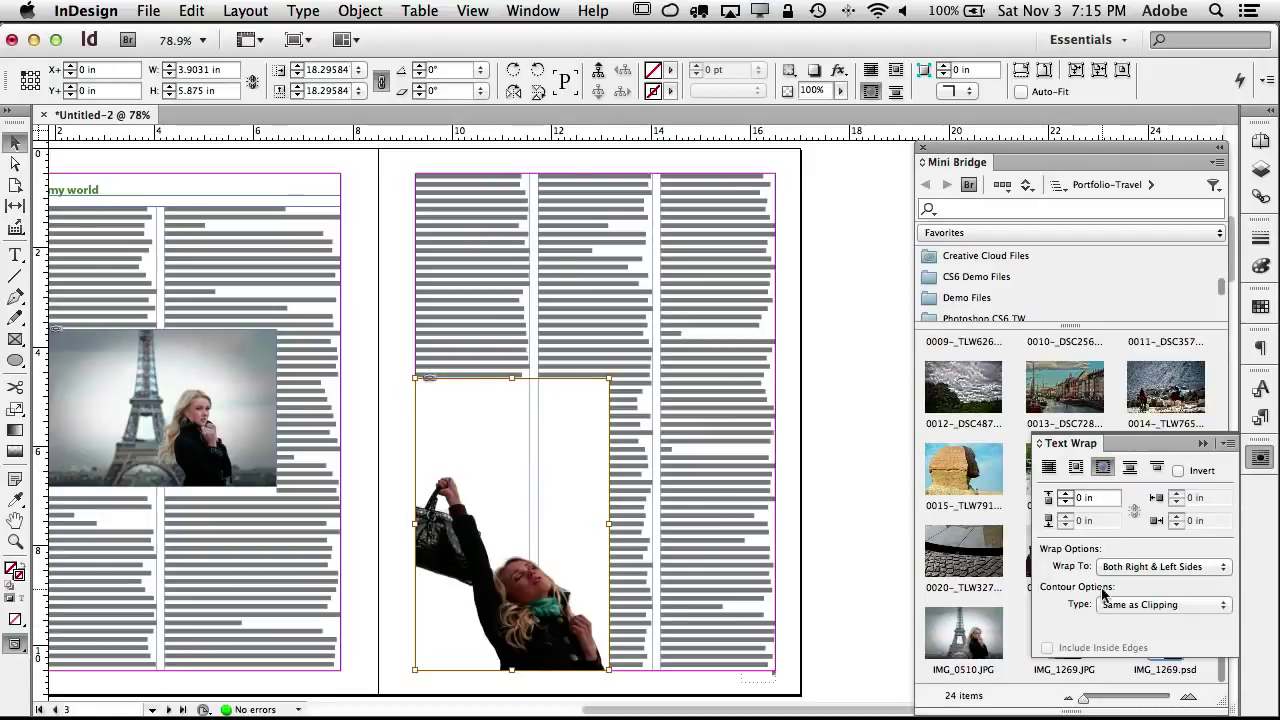
pyautogui.click(1147, 605)
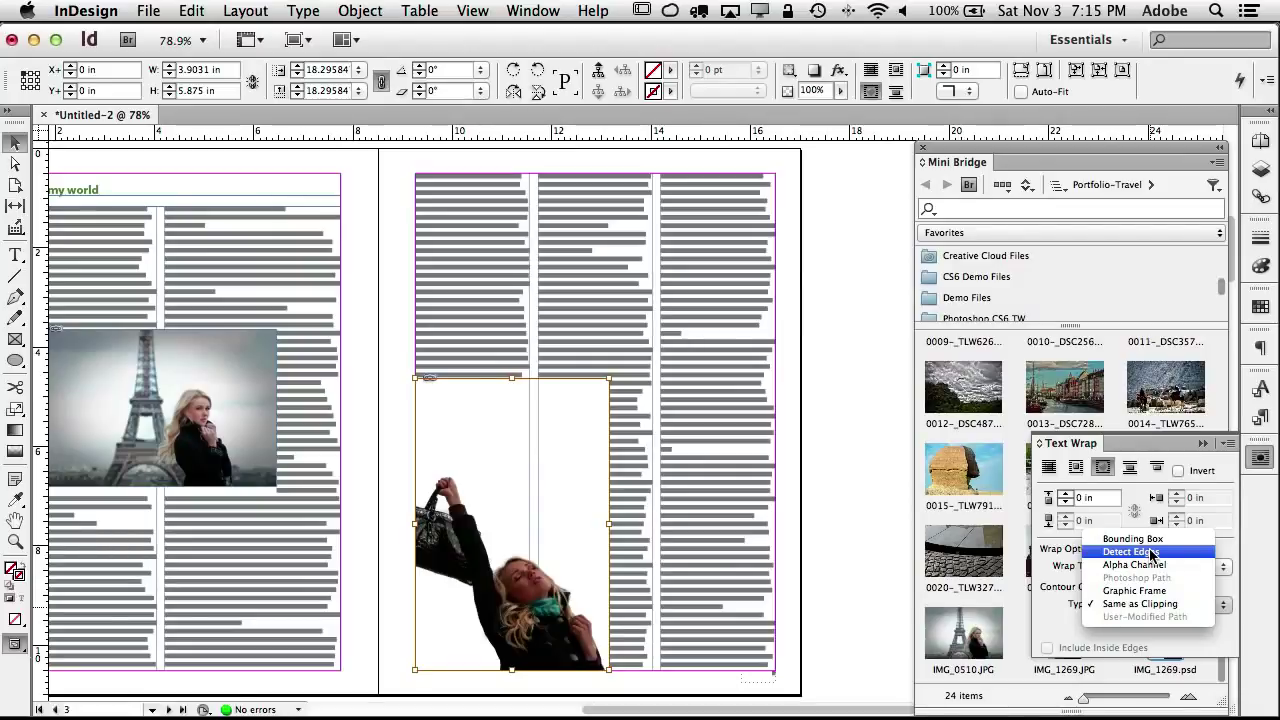
pyautogui.click(1152, 553)
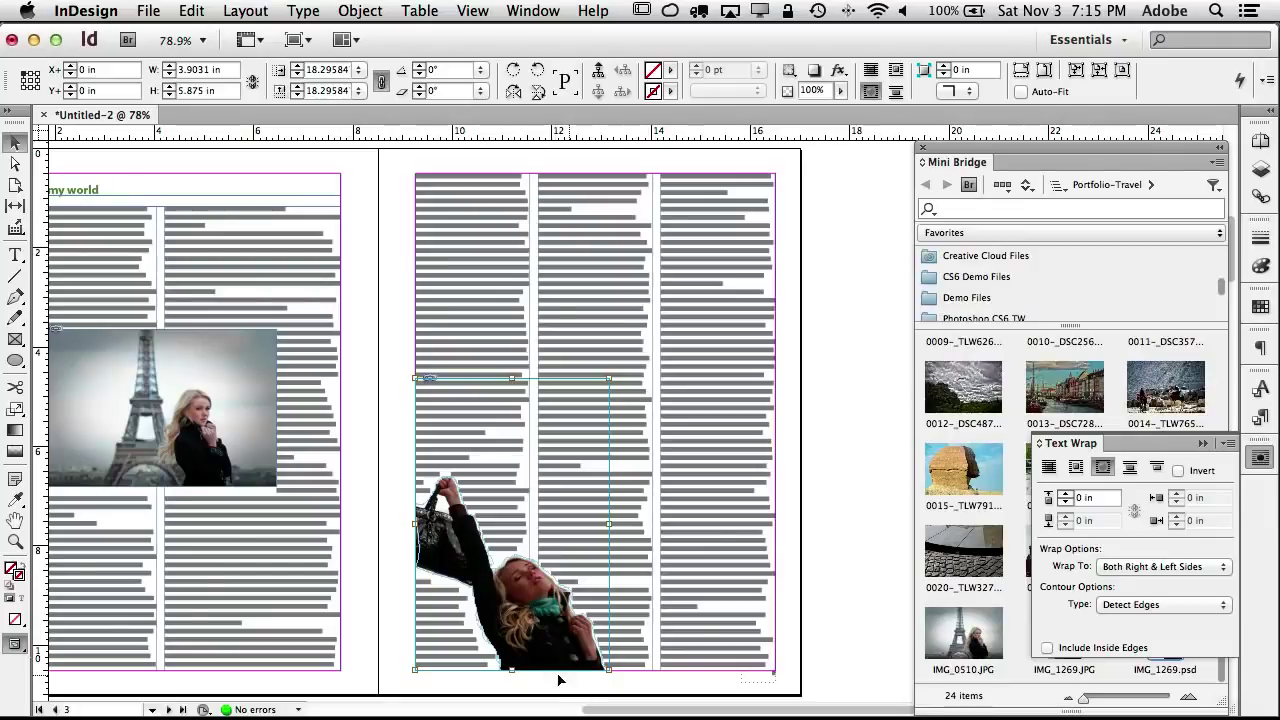
# Step: Set the cutout photo's text wrap offset to 0.1875 in and deselect the photo
pyautogui.click(556, 617)
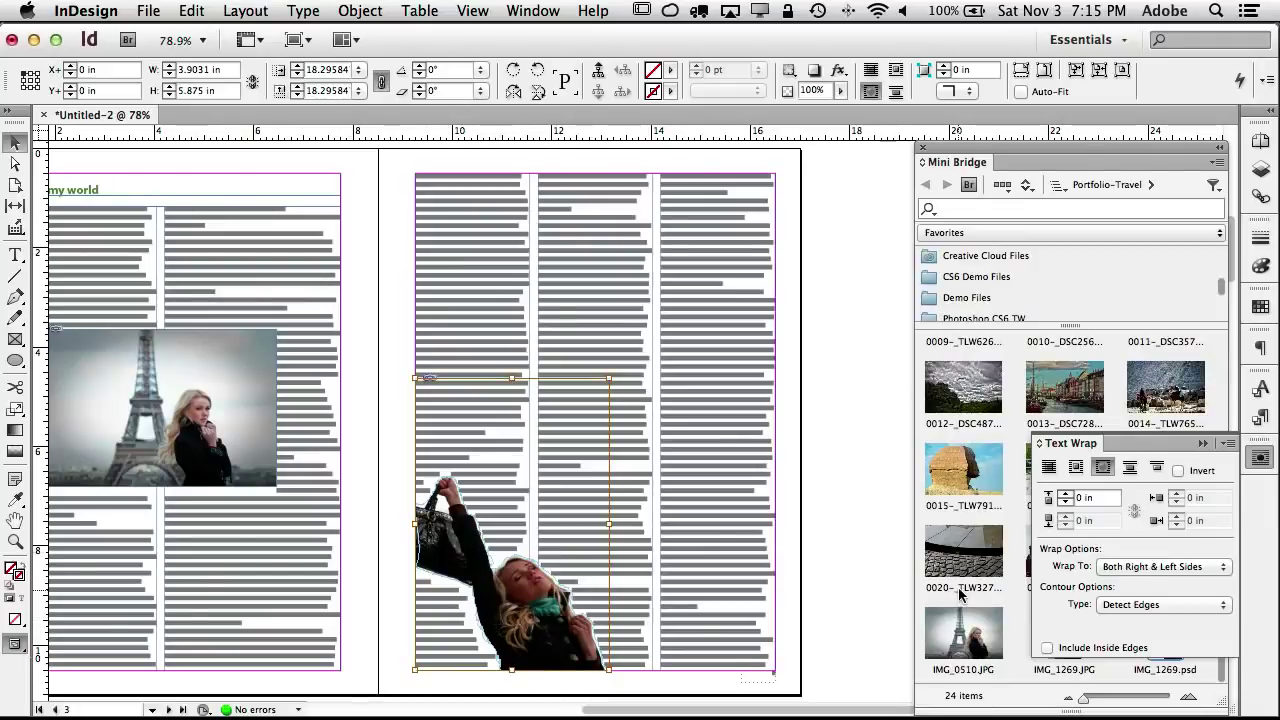
pyautogui.click(1065, 495)
pyautogui.click(1065, 495)
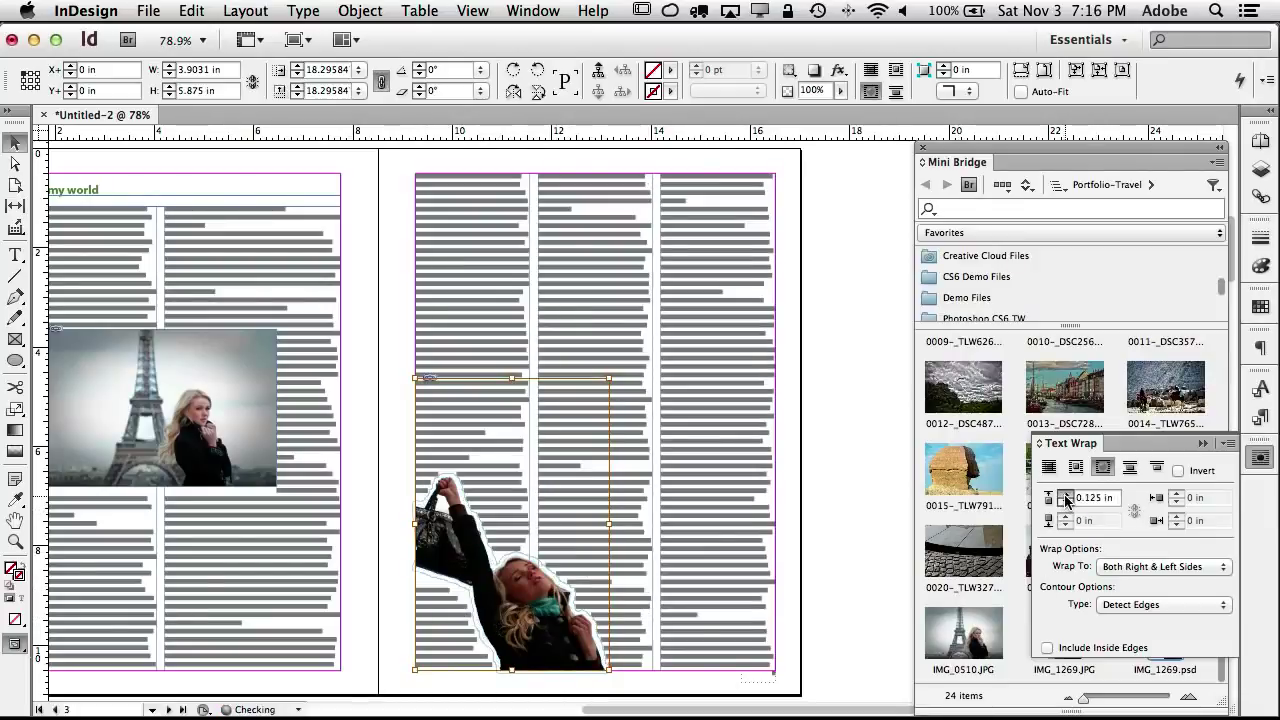
pyautogui.click(1065, 495)
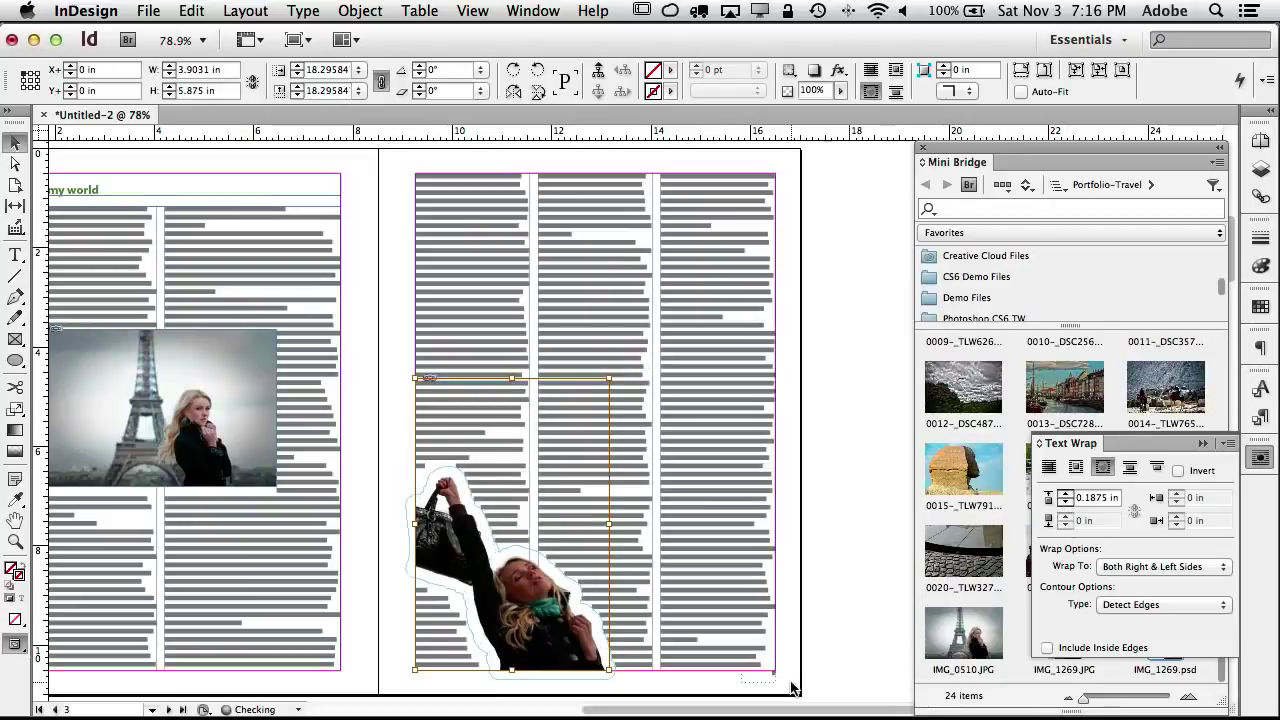
pyautogui.click(535, 583)
pyautogui.click(614, 630)
pyautogui.click(796, 645)
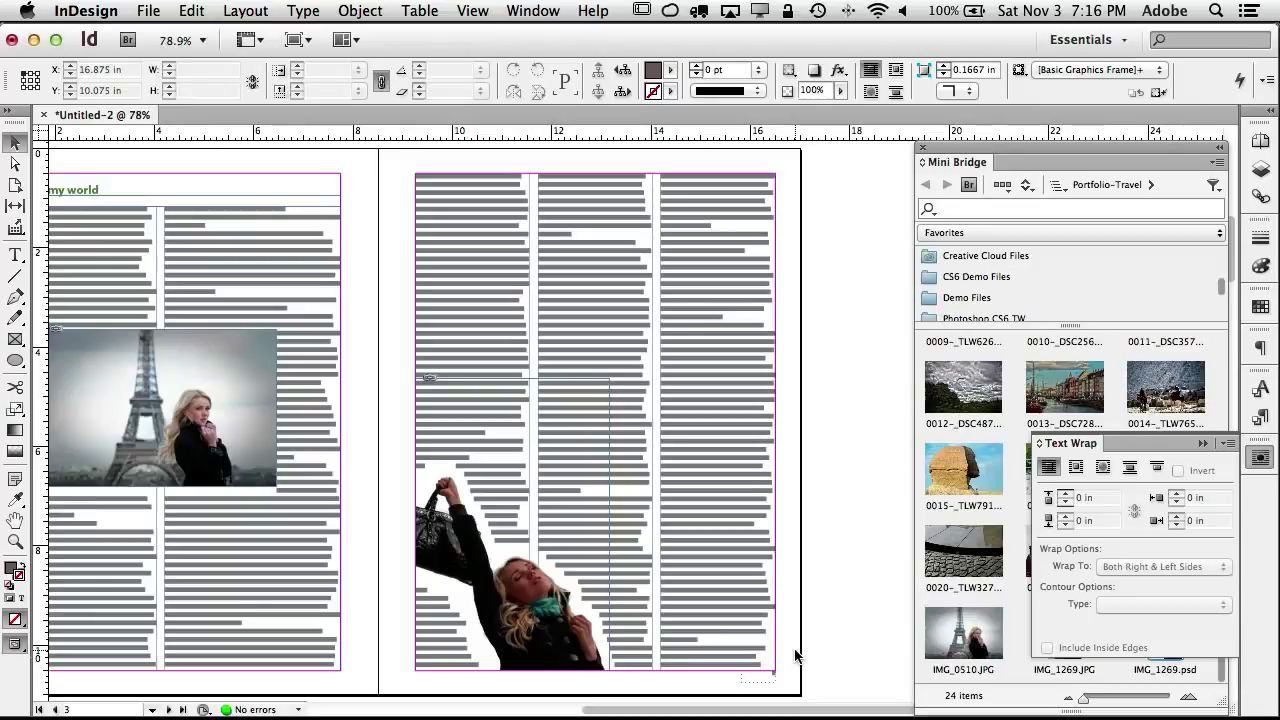
# Step: Draw a text frame spanning the margin width at the top margin of page 5 and view it at 200%
pyautogui.scroll(-15, 795, 655)
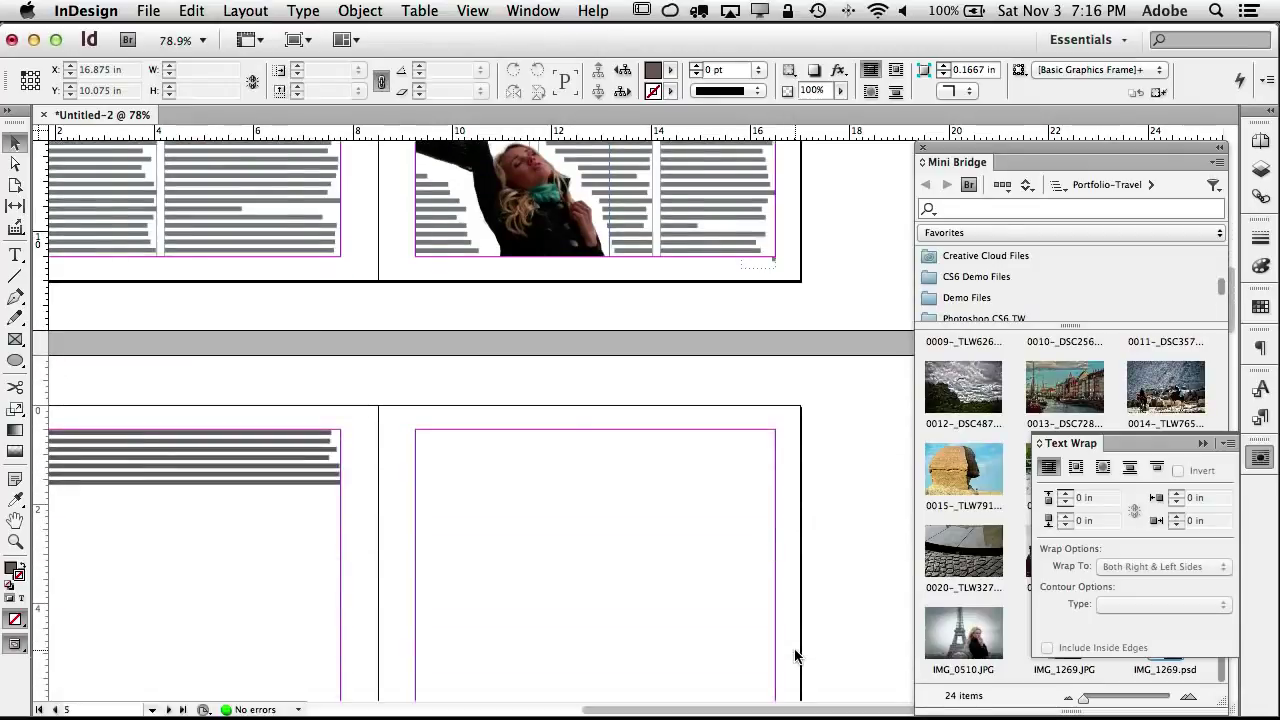
pyautogui.hscroll(10, 796, 652)
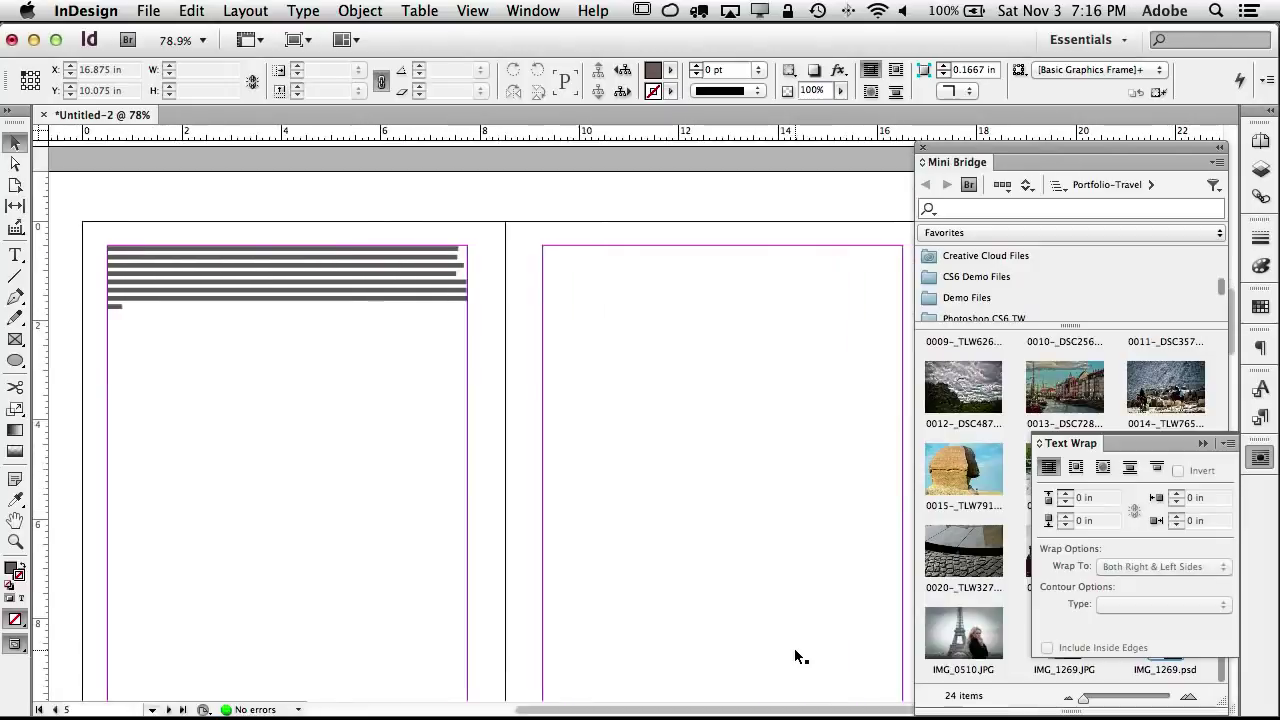
pyautogui.click(15, 255)
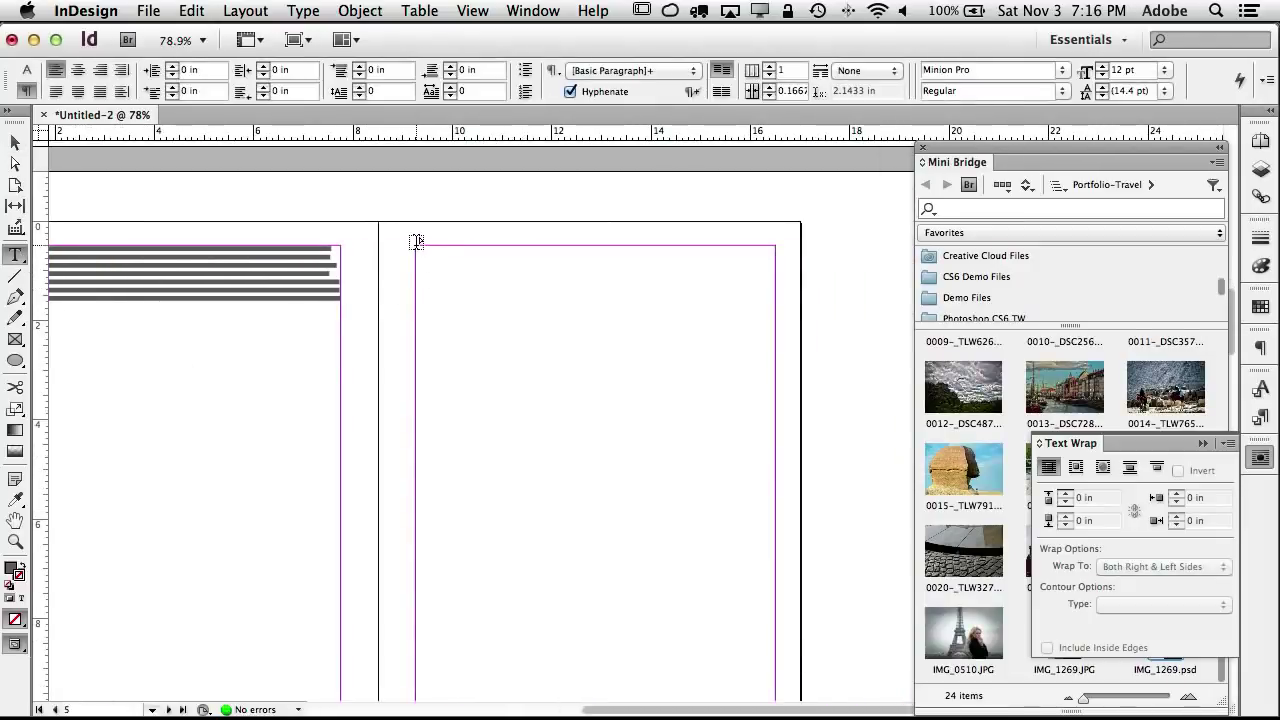
pyautogui.moveTo(417, 246); pyautogui.dragTo(778, 397)
pyautogui.press('super+2')
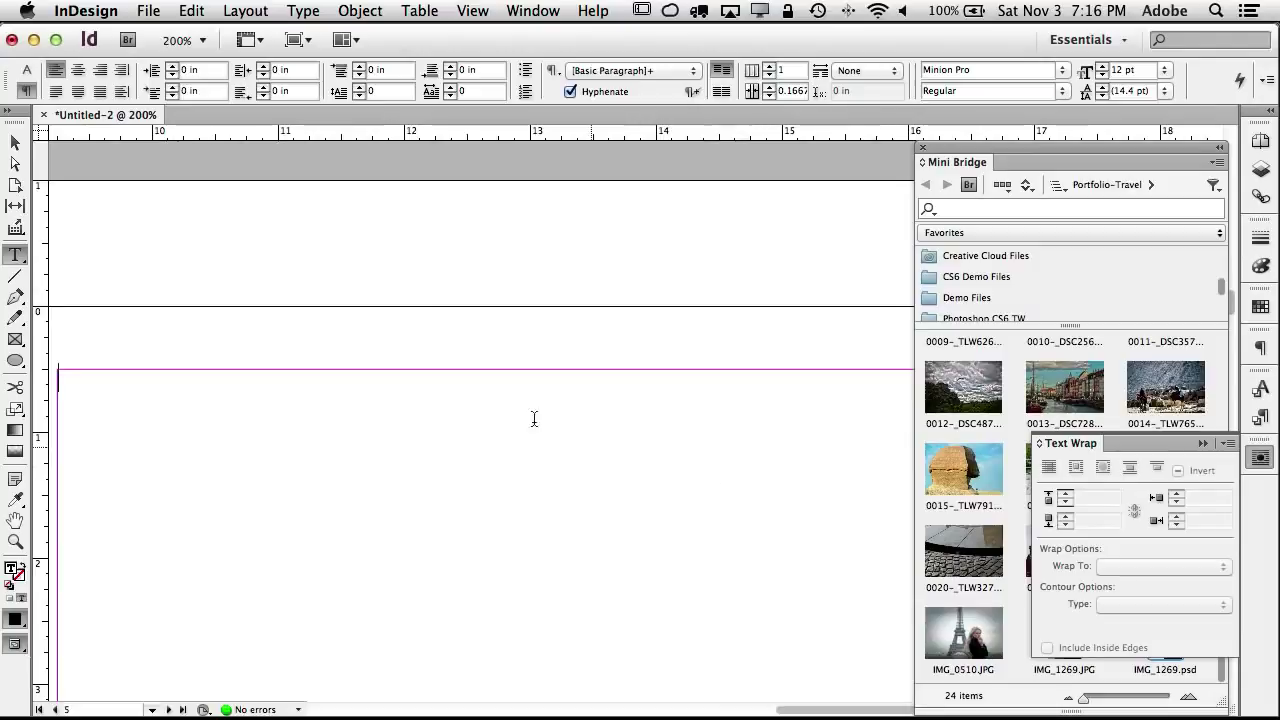
# Step: Place ExcelTable.xls from the Demo Files folder into the new text frame on page 5
pyautogui.click(147, 10)
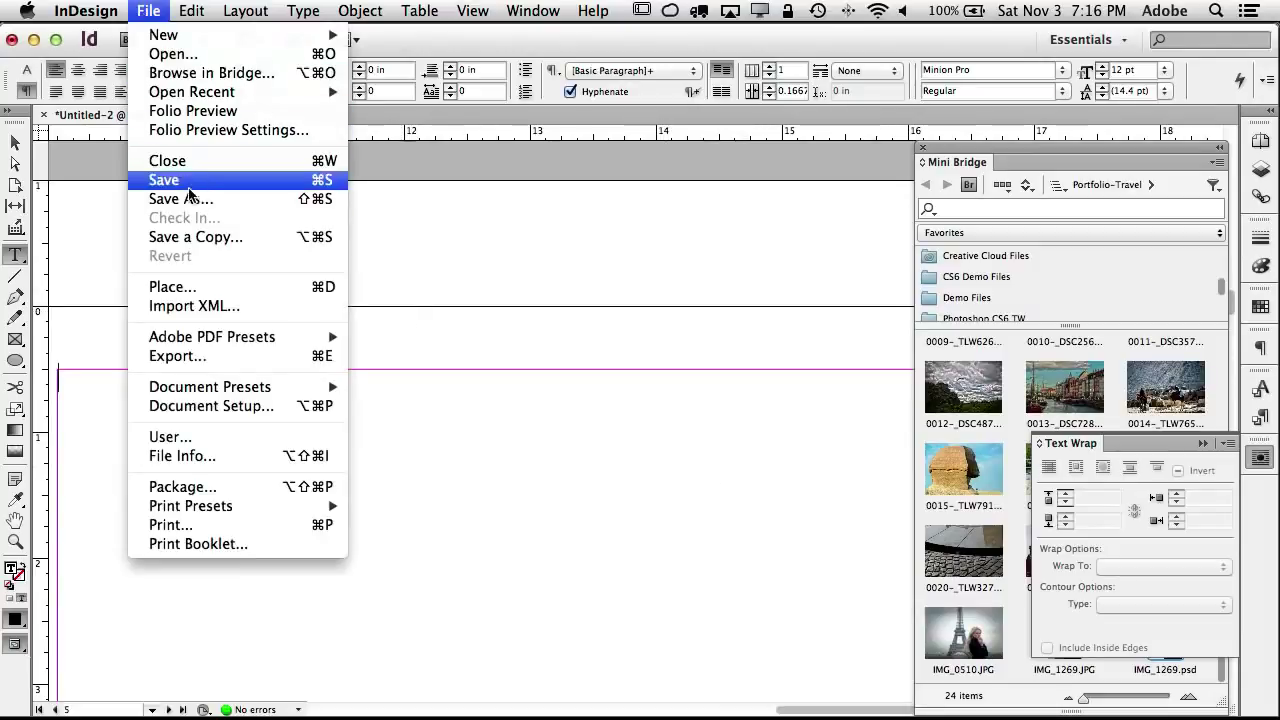
pyautogui.click(195, 288)
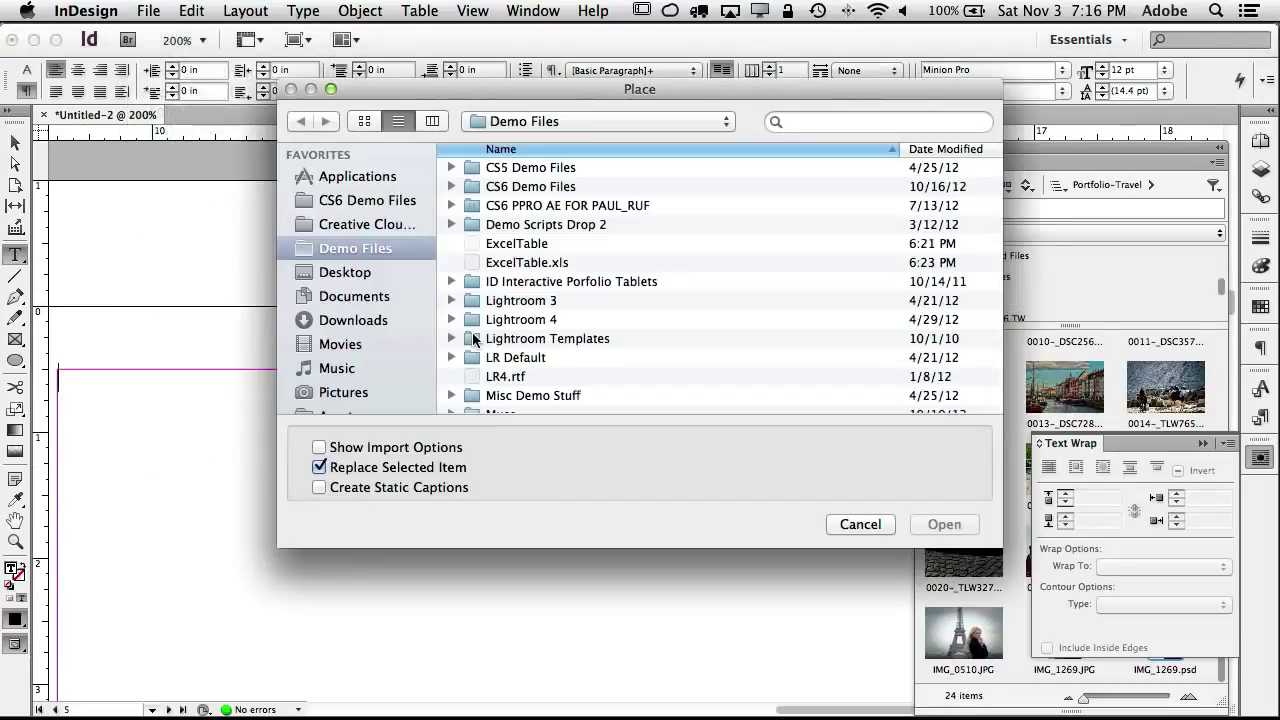
pyautogui.click(524, 268)
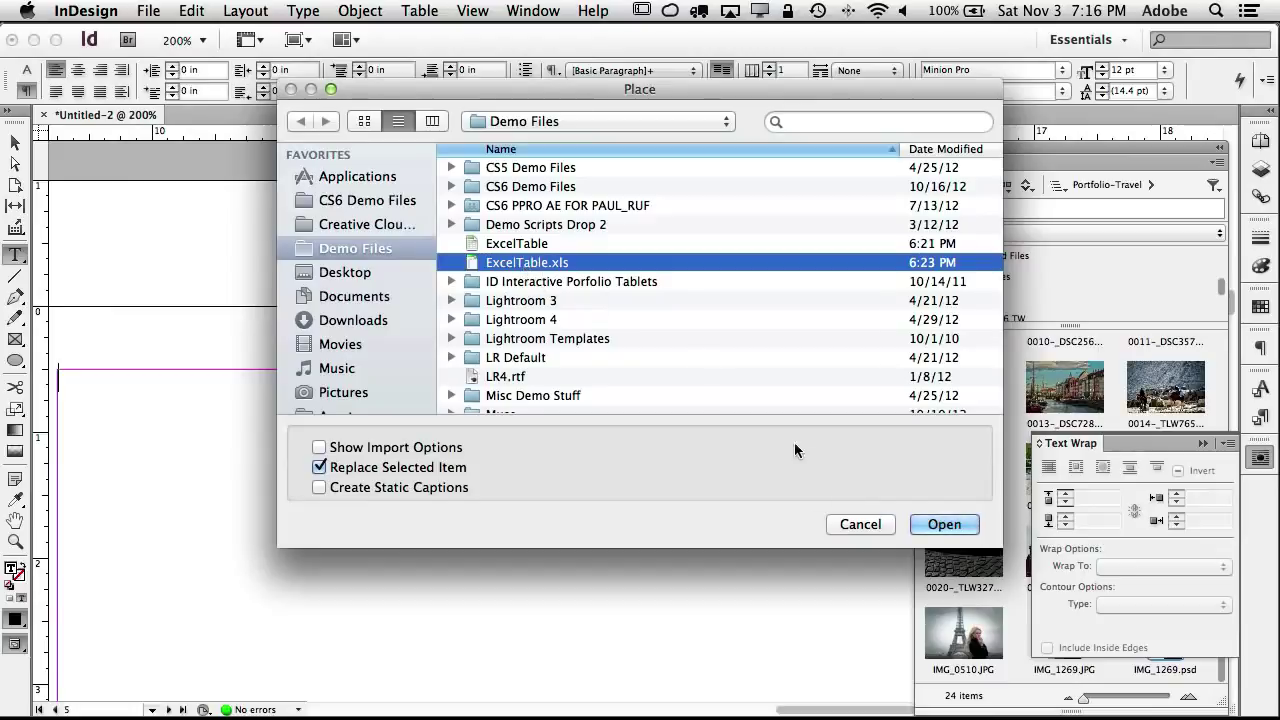
pyautogui.press('Return')
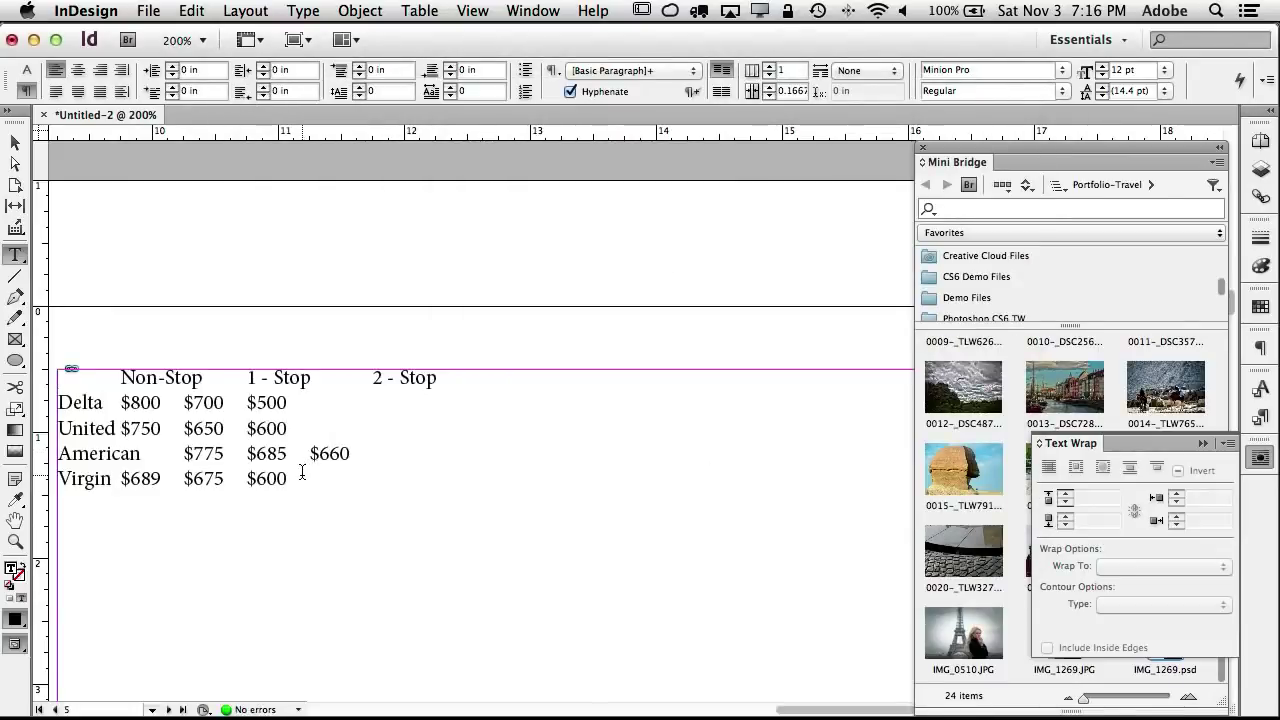
# Step: Convert the imported airfare text to a table with Tab column separators, Paragraph row separators and the [Basic Table] style
pyautogui.moveTo(298, 479); pyautogui.dragTo(114, 343)
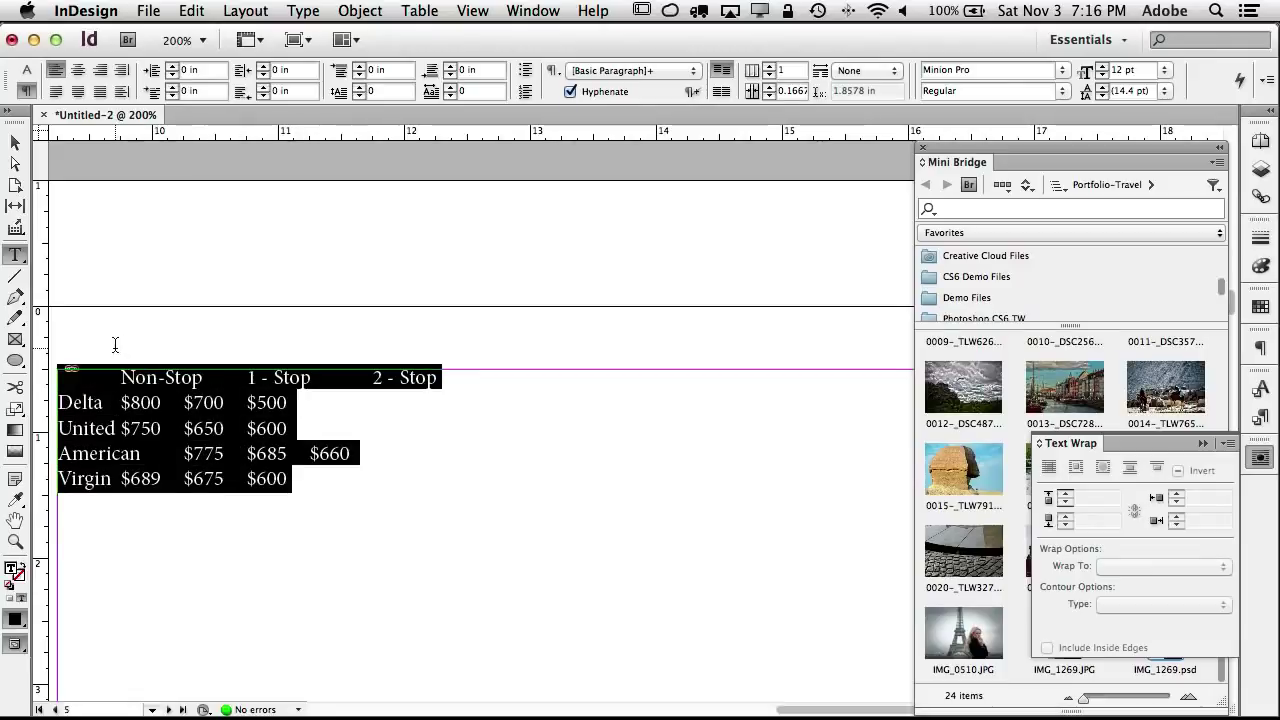
pyautogui.click(421, 11)
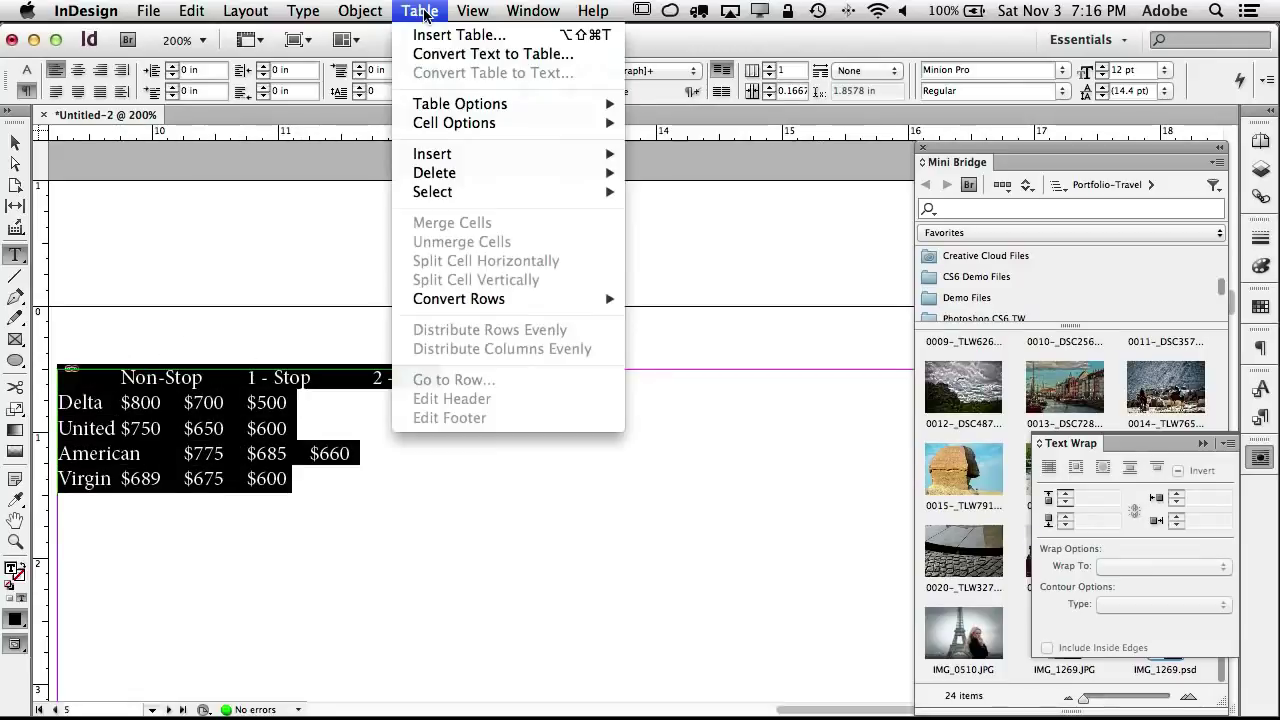
pyautogui.click(431, 62)
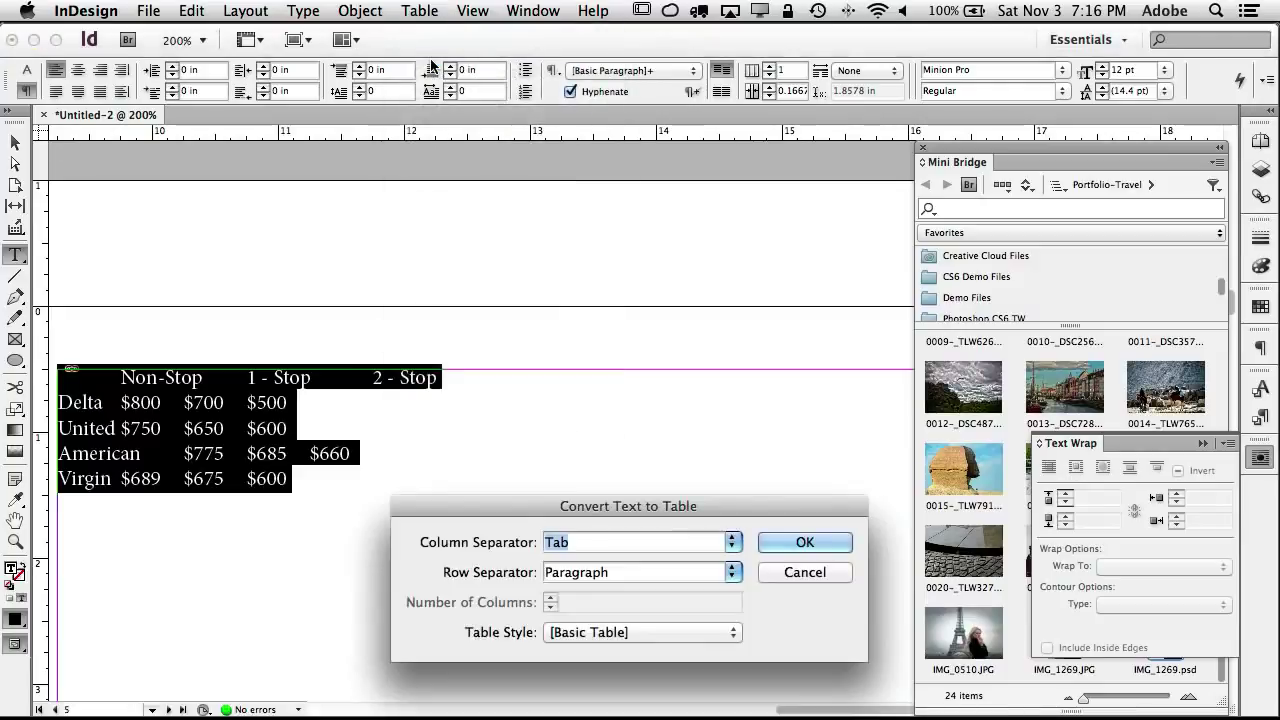
pyautogui.click(804, 544)
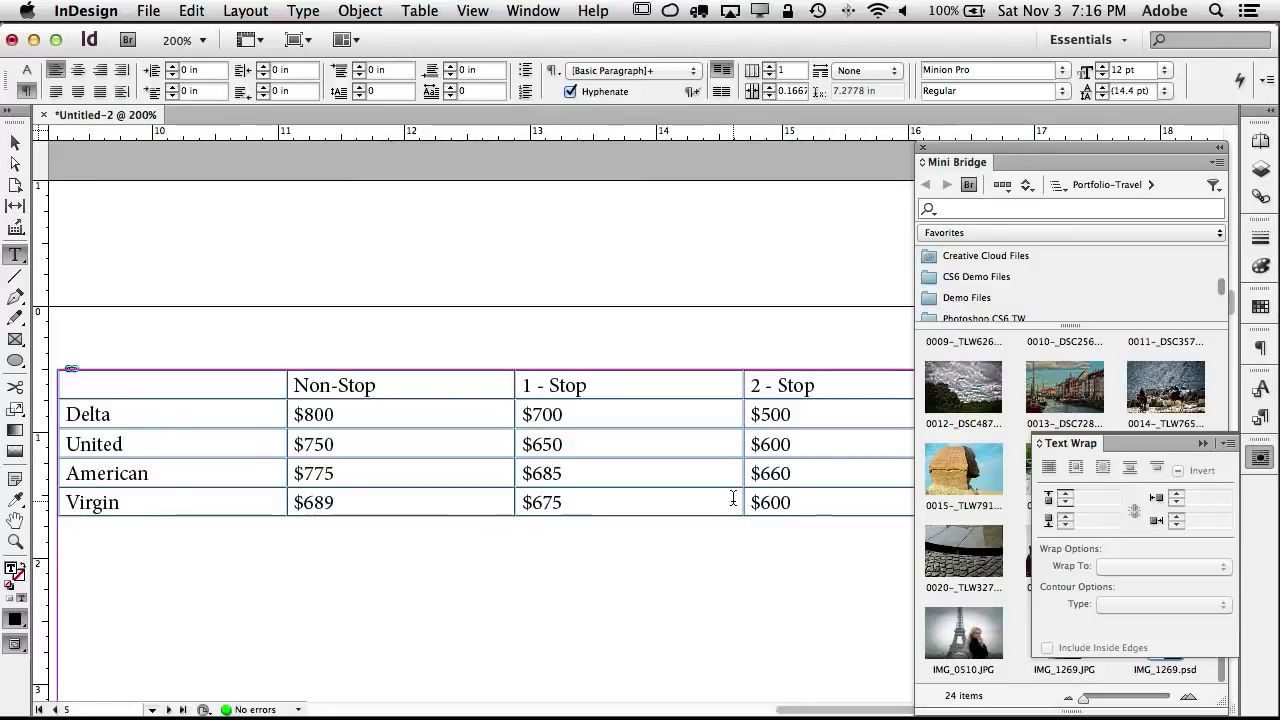
pyautogui.click(420, 11)
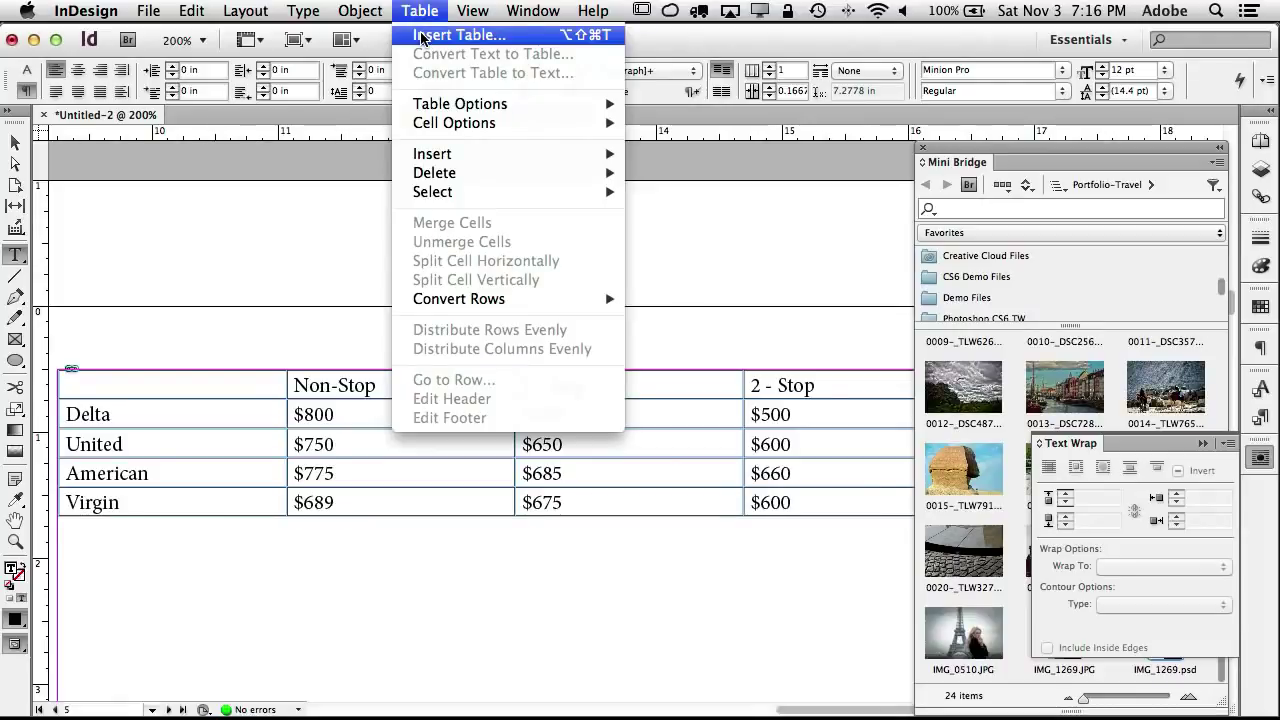
pyautogui.press('Escape')
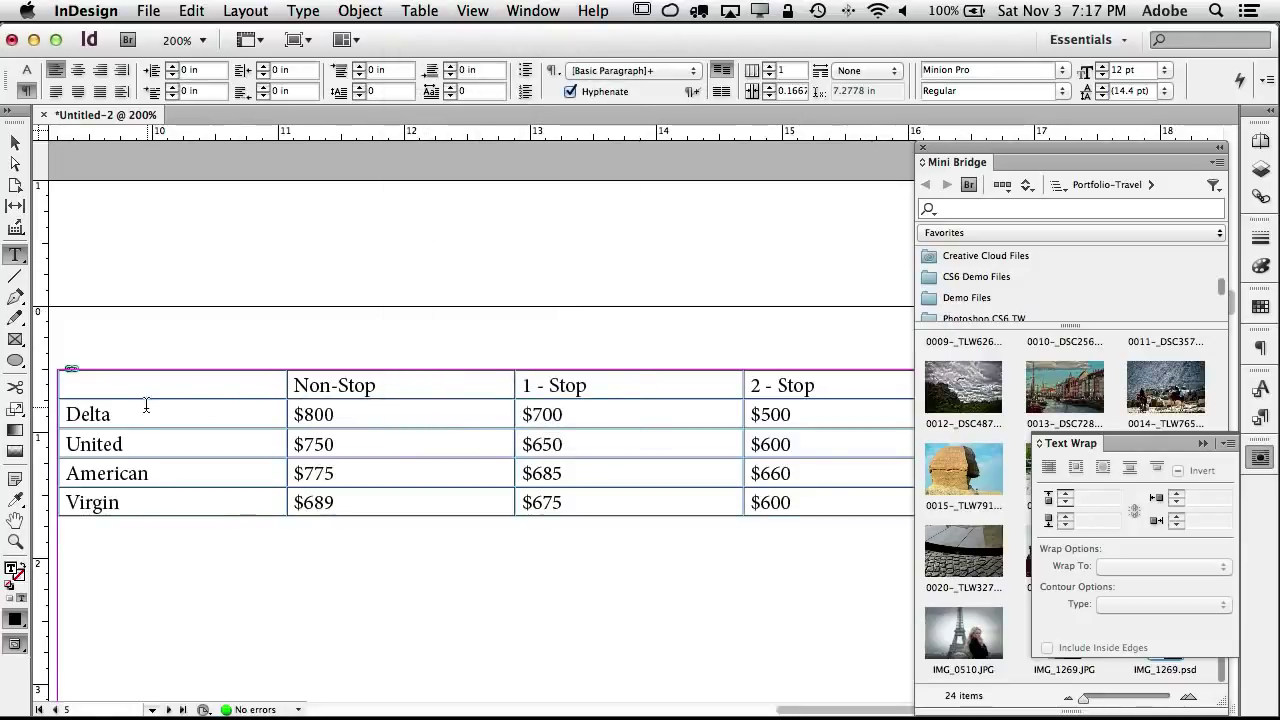
pyautogui.click(155, 372)
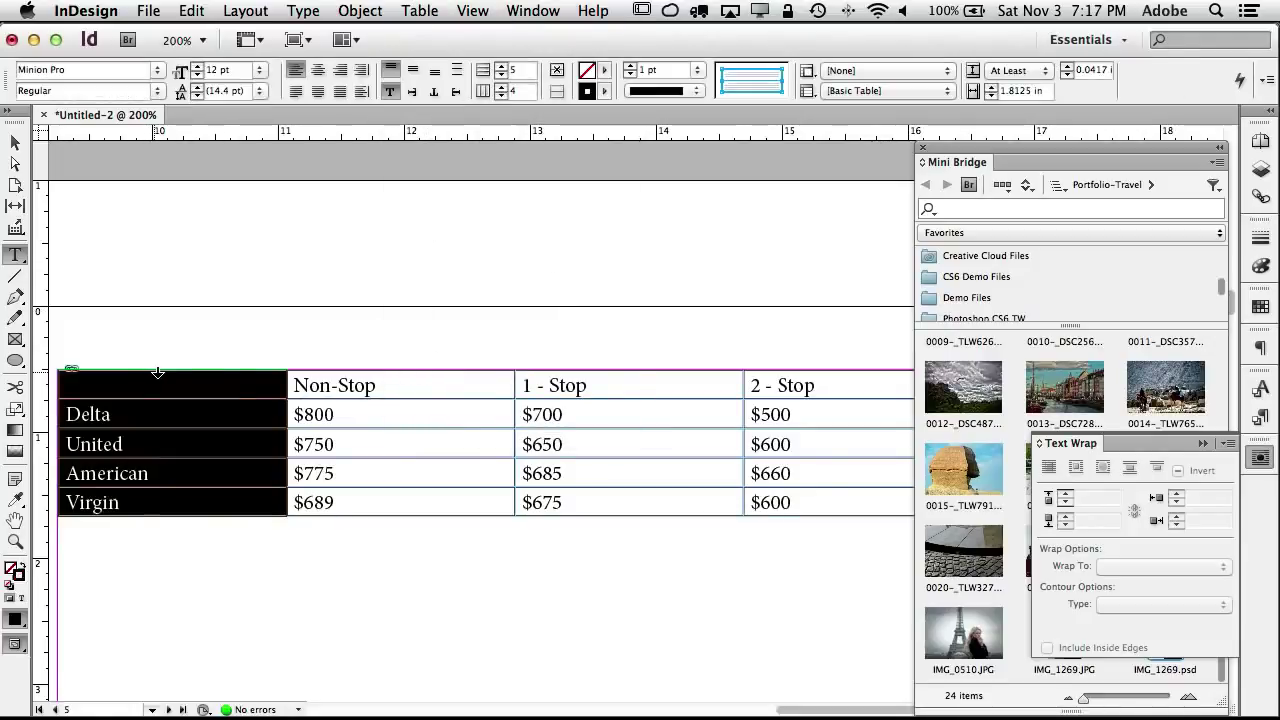
pyautogui.click(318, 373)
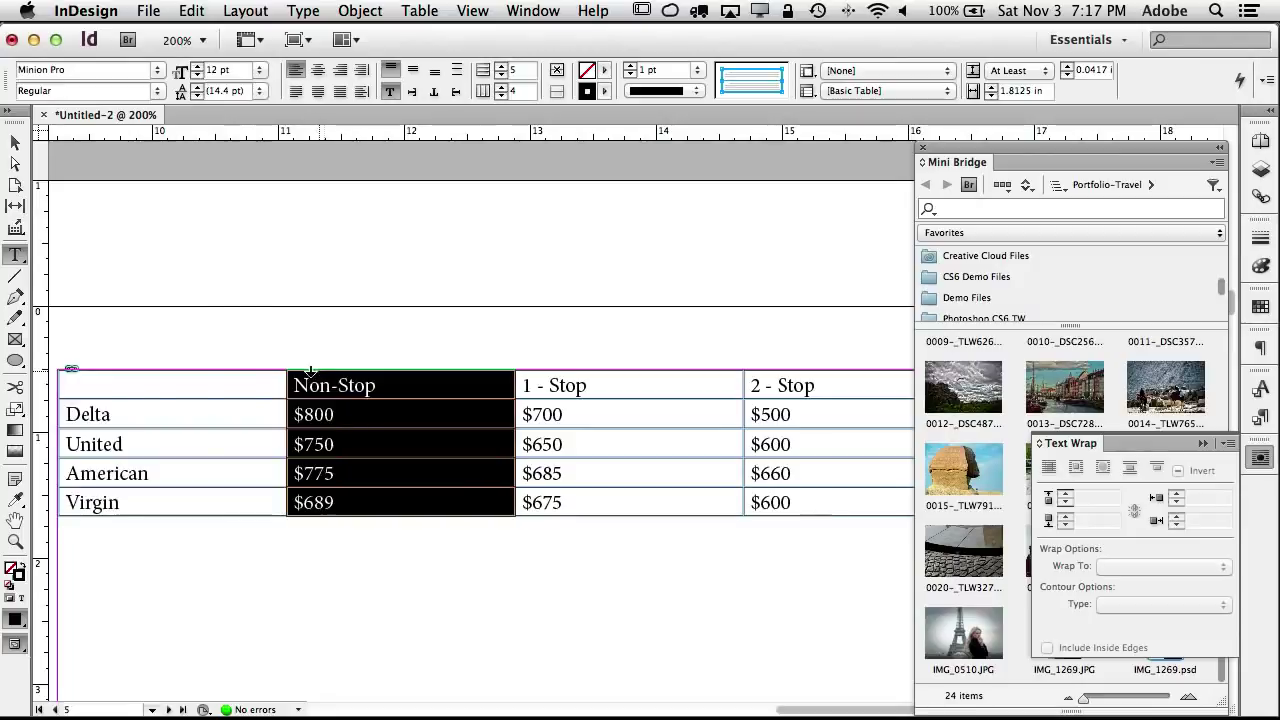
pyautogui.click(59, 411)
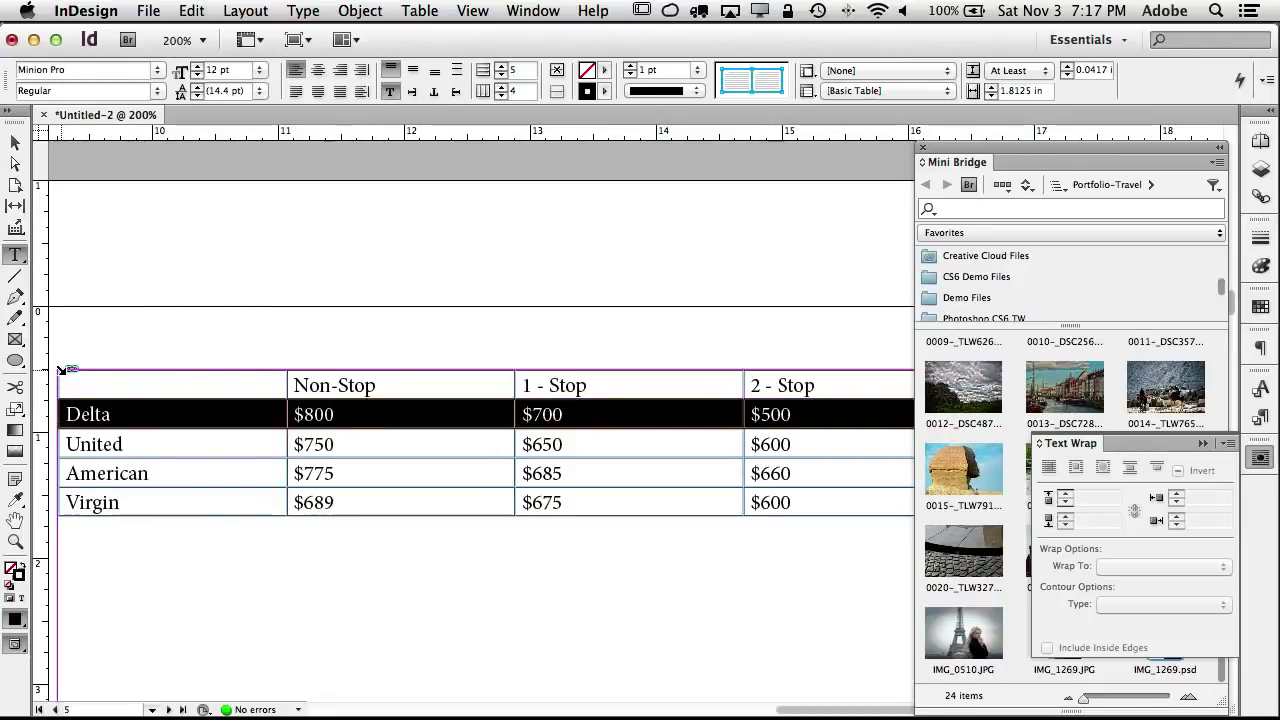
# Step: Set the font of the entire airfare table to Myriad Pro
pyautogui.click(62, 370)
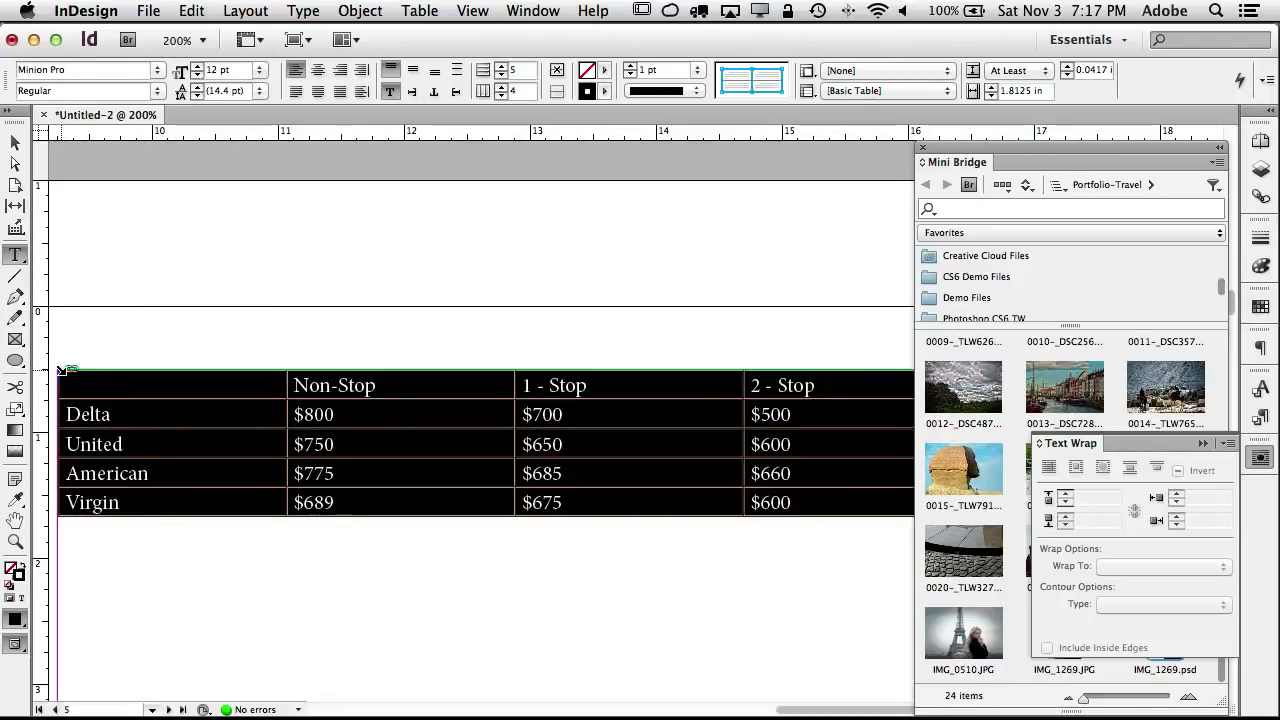
pyautogui.click(110, 70)
pyautogui.write('Myriad')
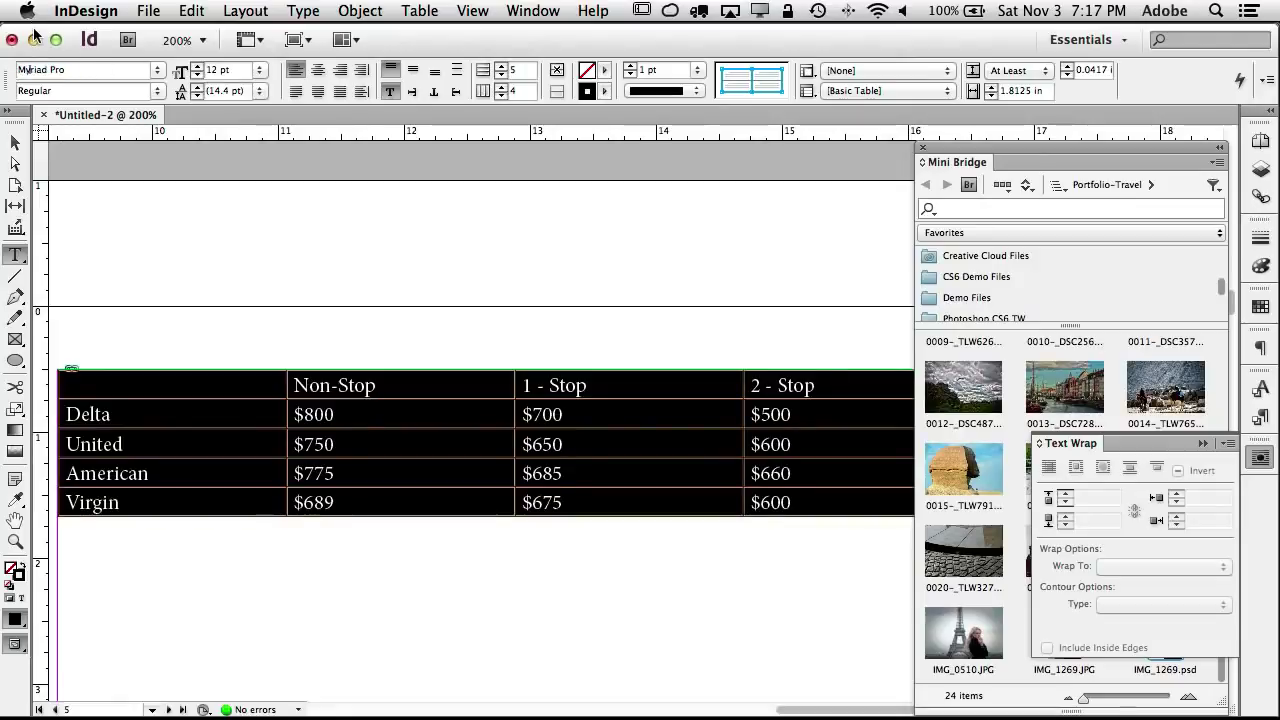
pyautogui.press('Tab')
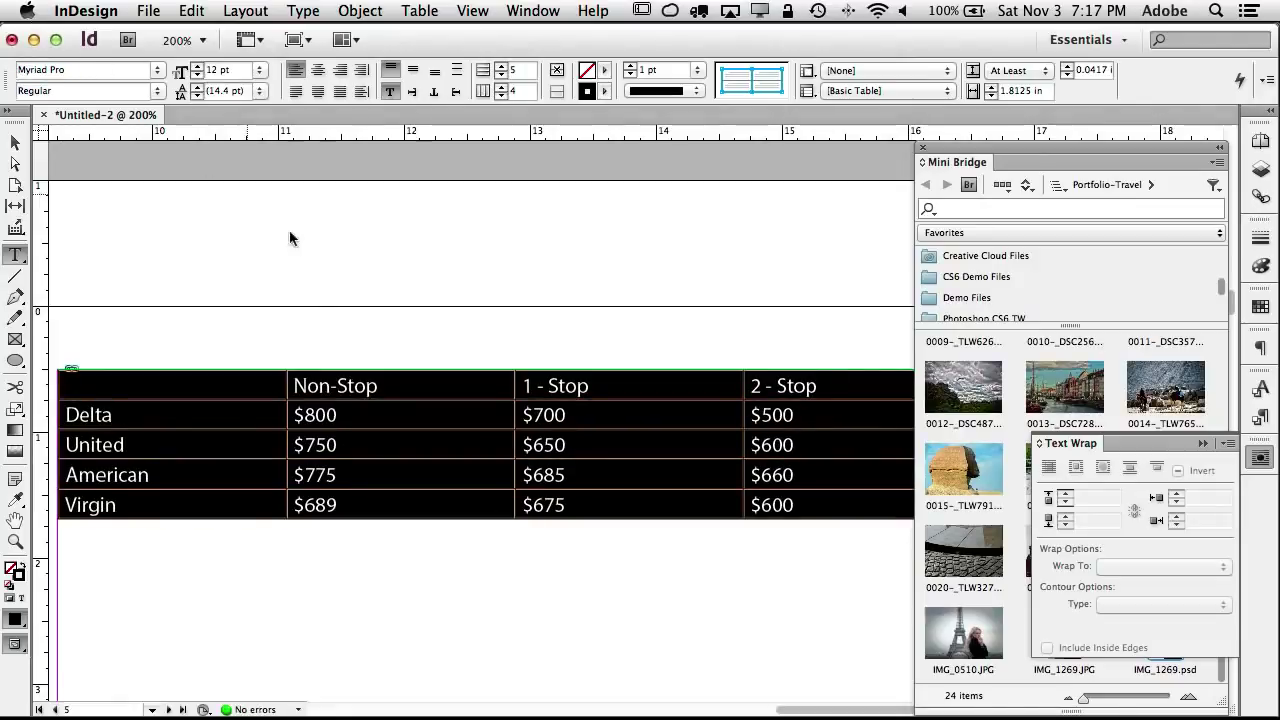
# Step: Make the Non-Stop column heading in the airfare table Myriad Pro Bold
pyautogui.click(372, 386)
pyautogui.moveTo(372, 386); pyautogui.dragTo(285, 386)
pyautogui.click(376, 386)
pyautogui.moveTo(376, 386); pyautogui.dragTo(296, 388)
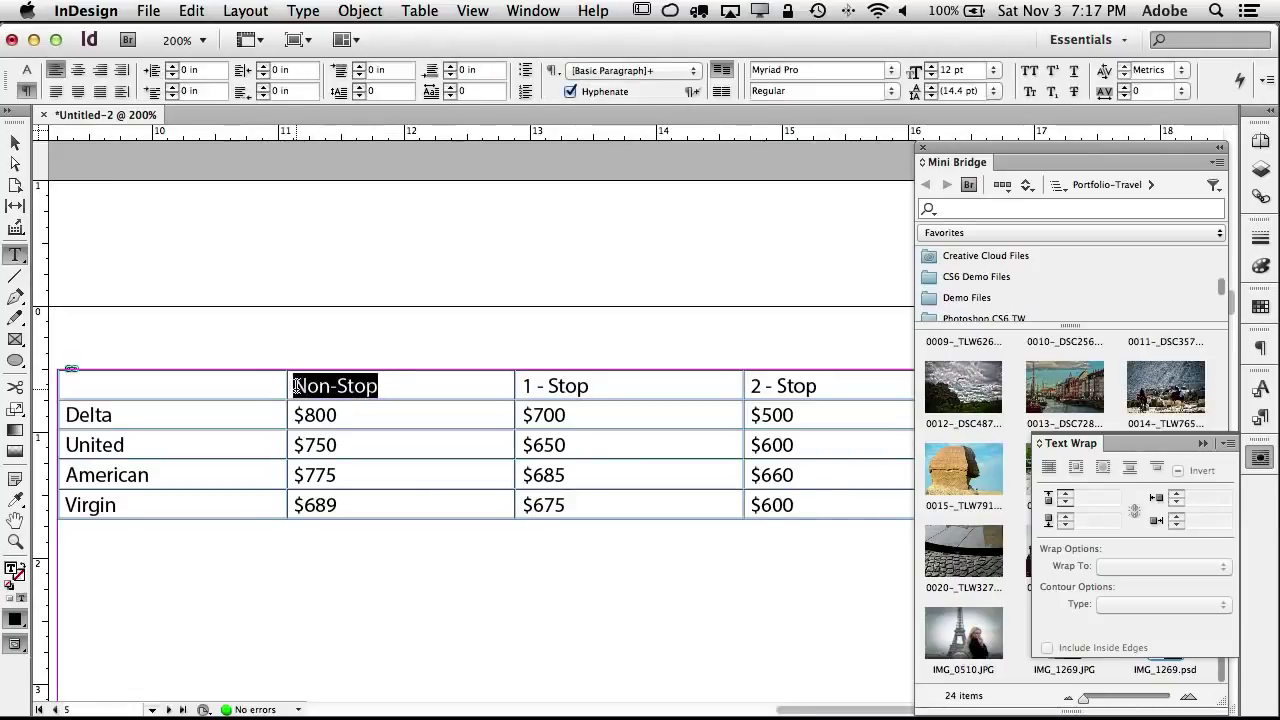
pyautogui.click(27, 70)
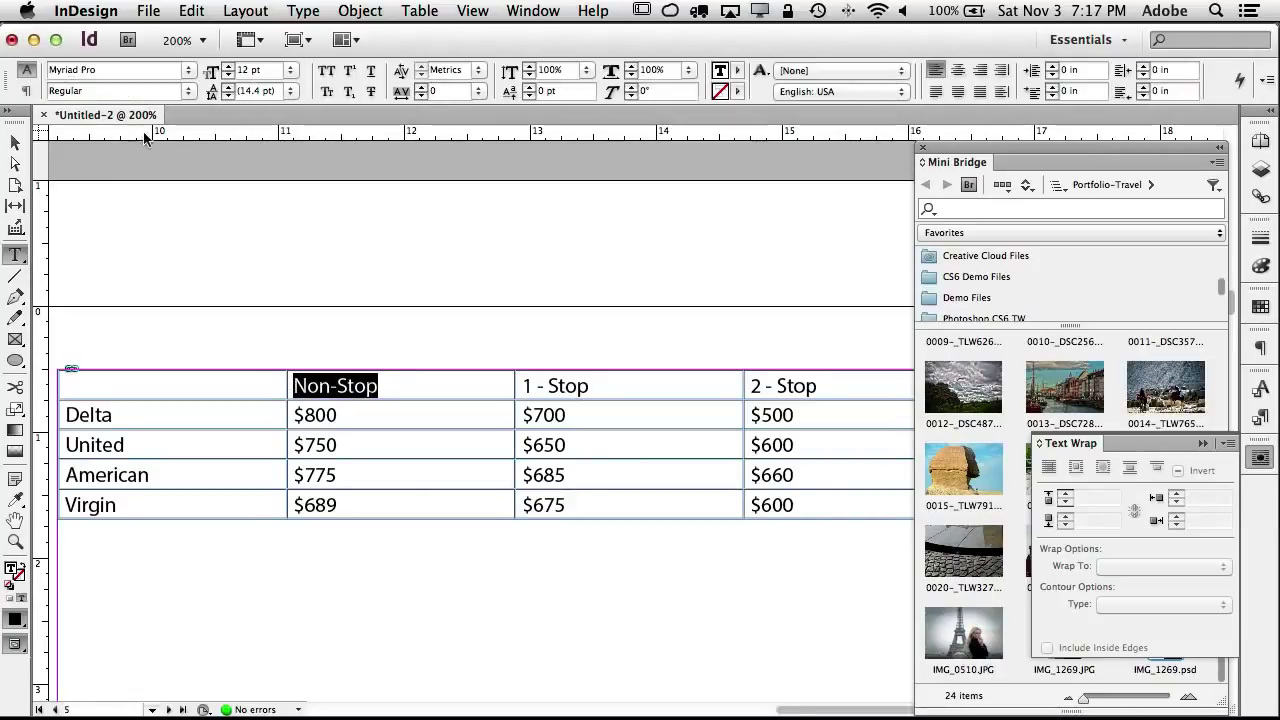
pyautogui.click(188, 91)
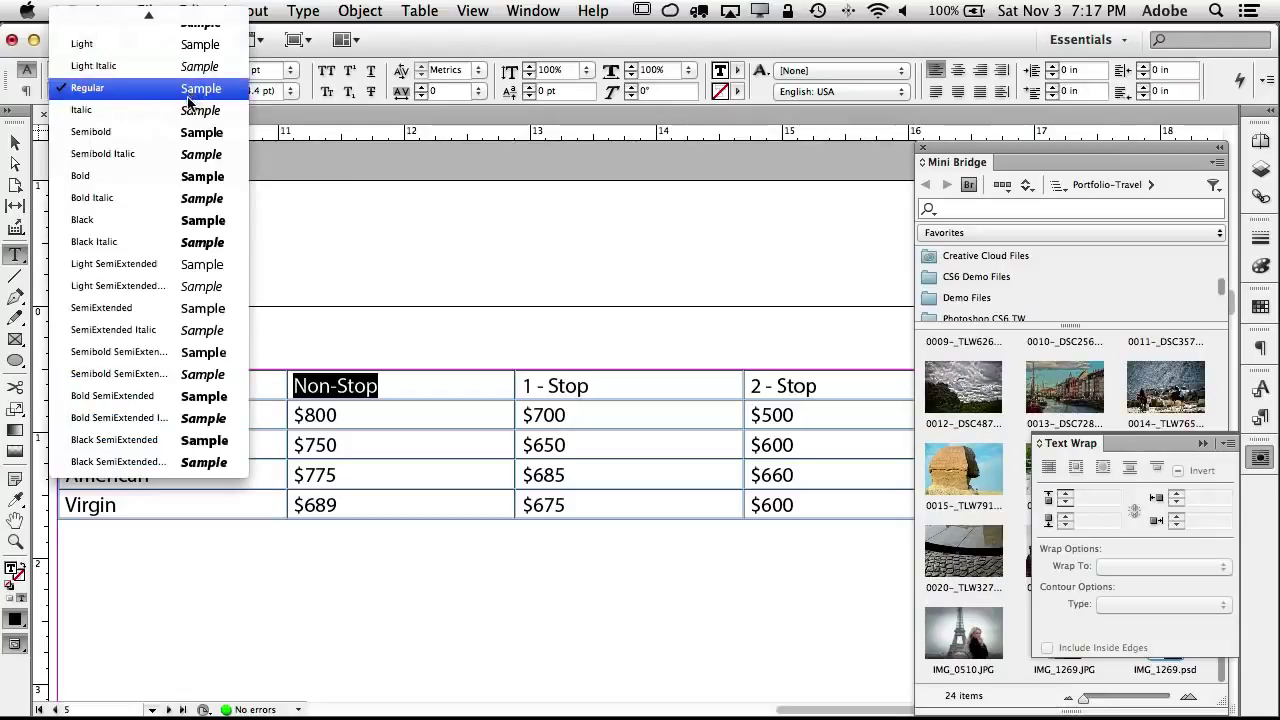
pyautogui.click(178, 178)
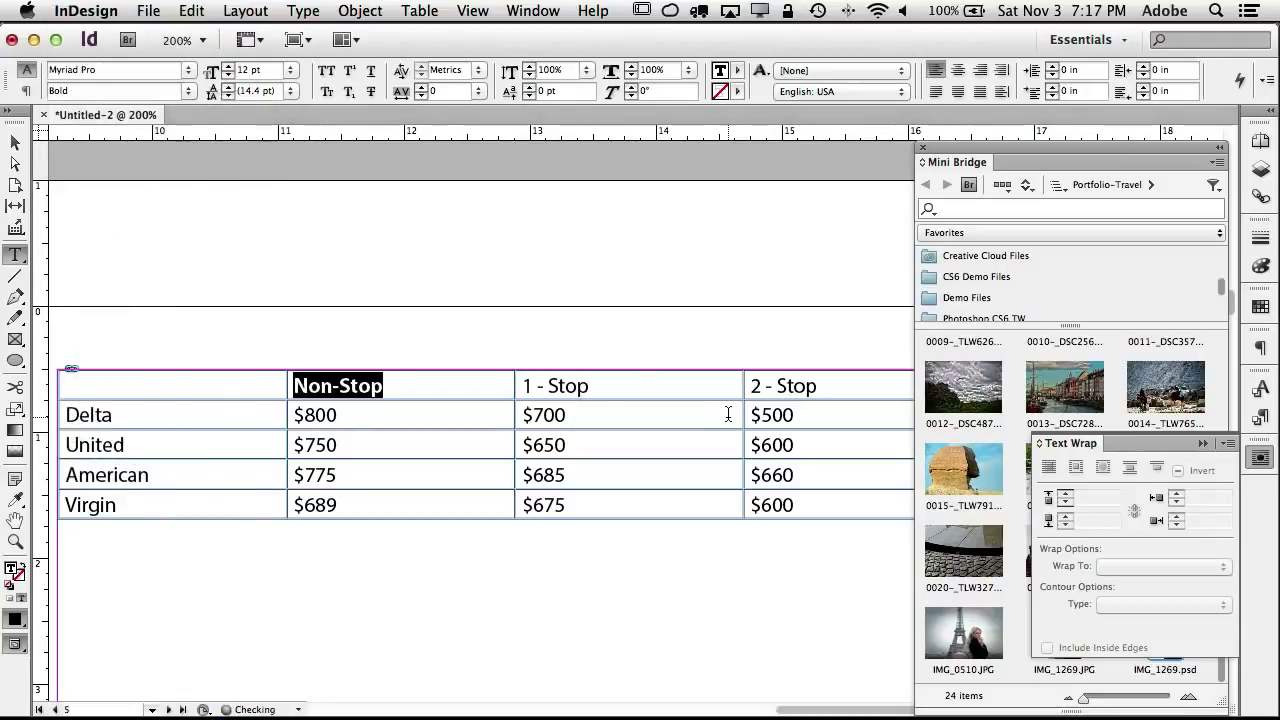
# Step: Create a paragraph style named Table Heading from the formatted Non-Stop heading
pyautogui.click(1260, 418)
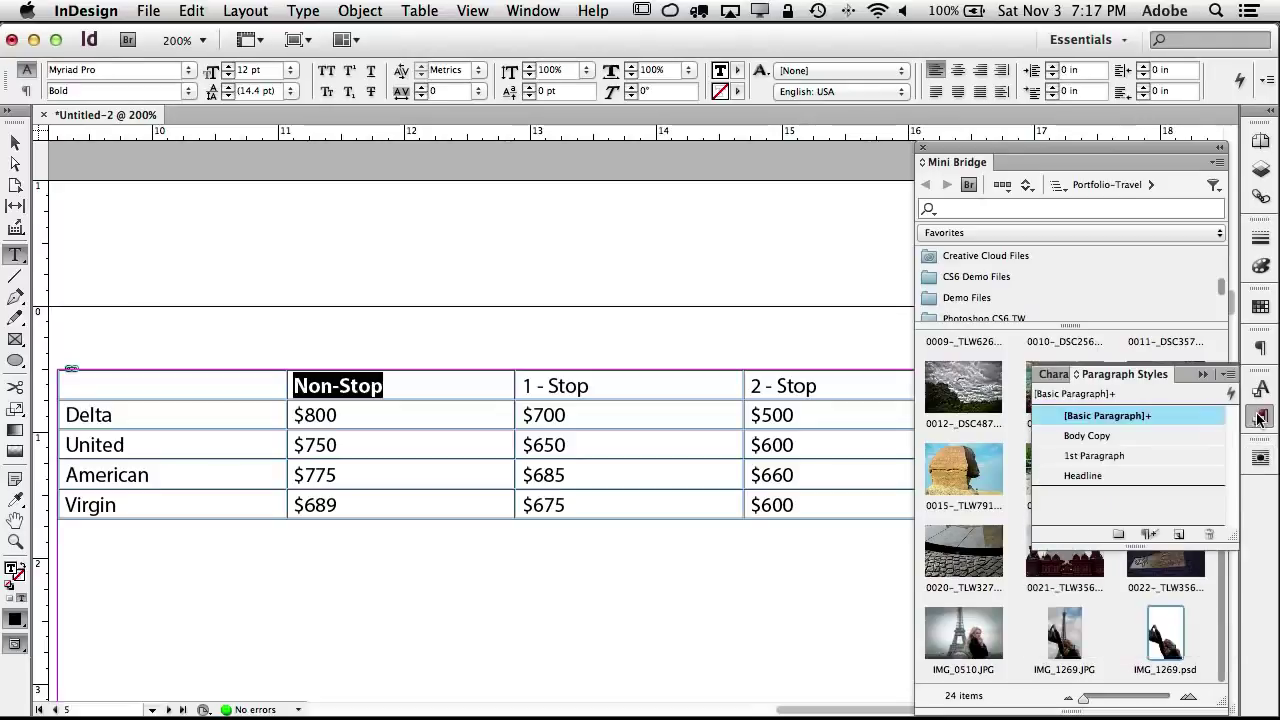
pyautogui.keyDown('alt'); pyautogui.click(1181, 536); pyautogui.keyUp('alt')
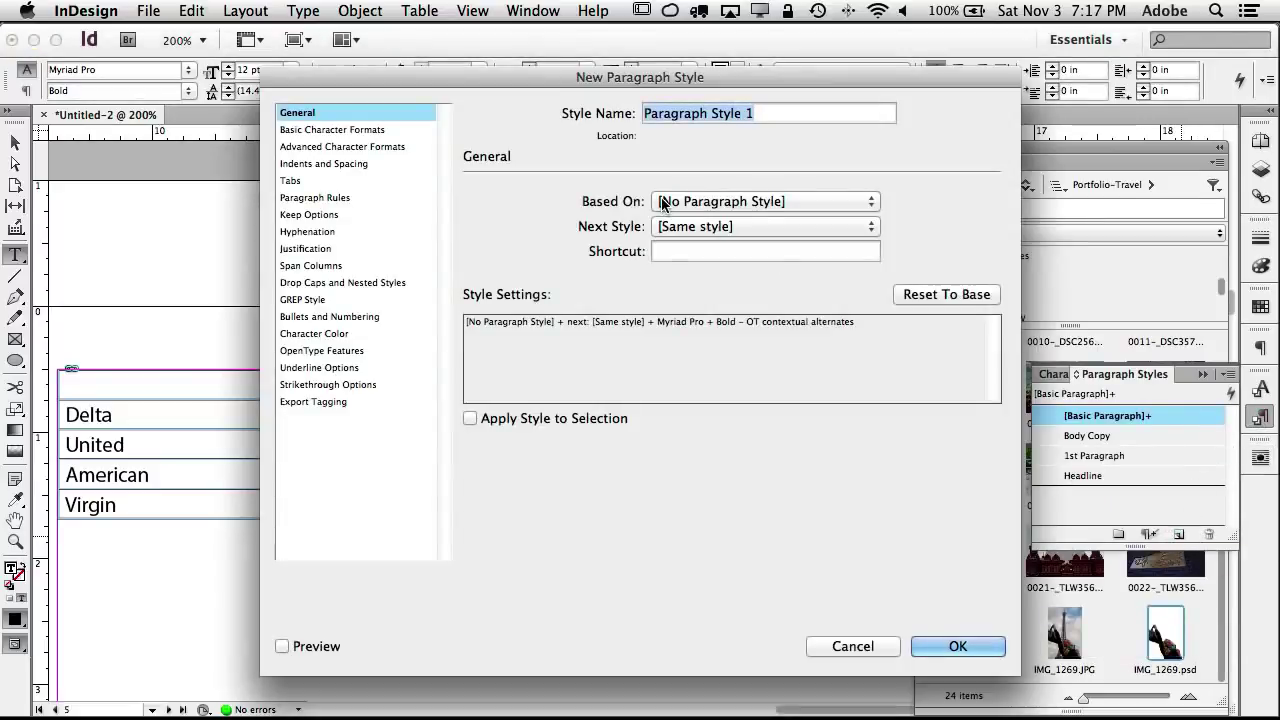
pyautogui.write('Table ')
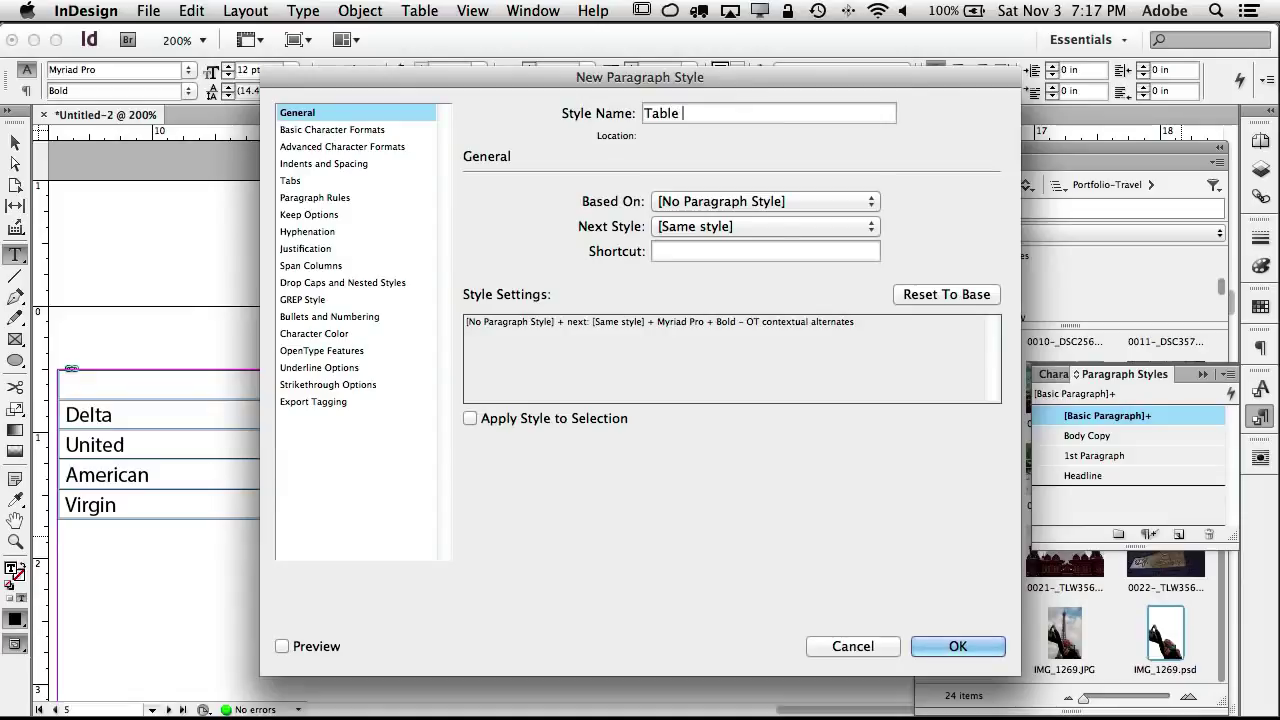
pyautogui.write('Heading')
pyautogui.click(958, 646)
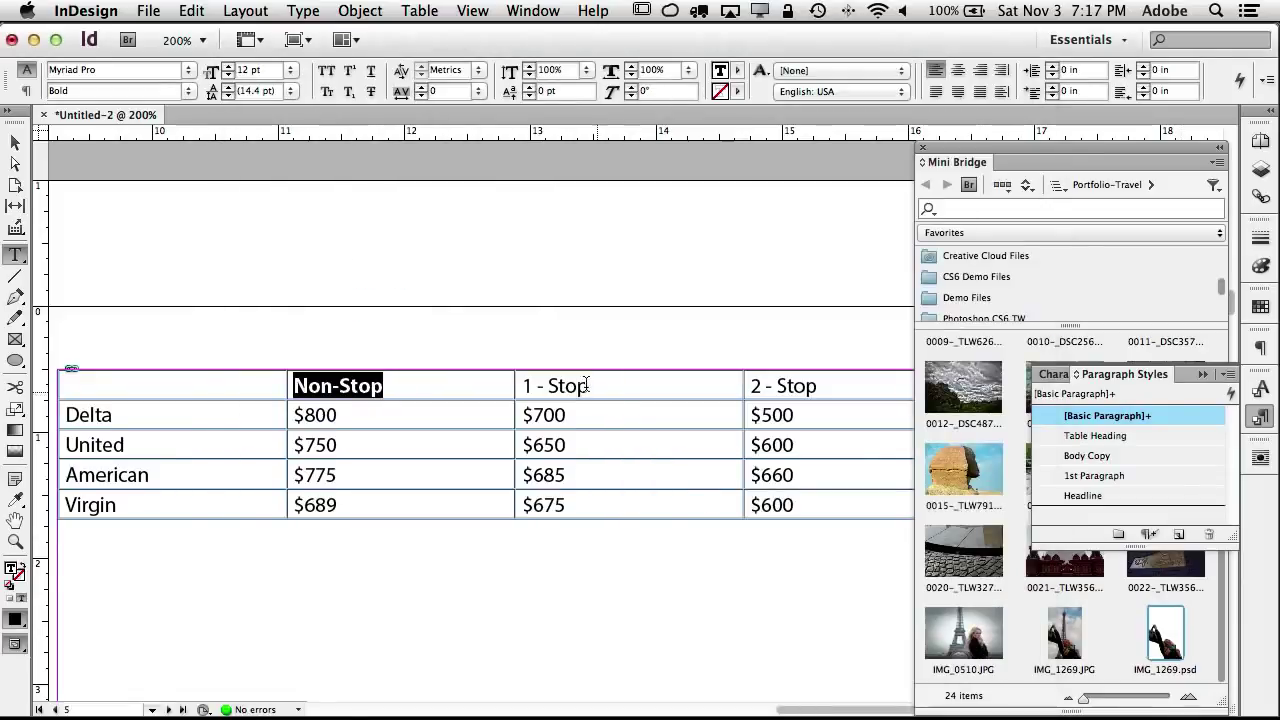
# Step: Apply the Table Heading paragraph style to the entire first row of the airfare table
pyautogui.moveTo(589, 387); pyautogui.dragTo(523, 387)
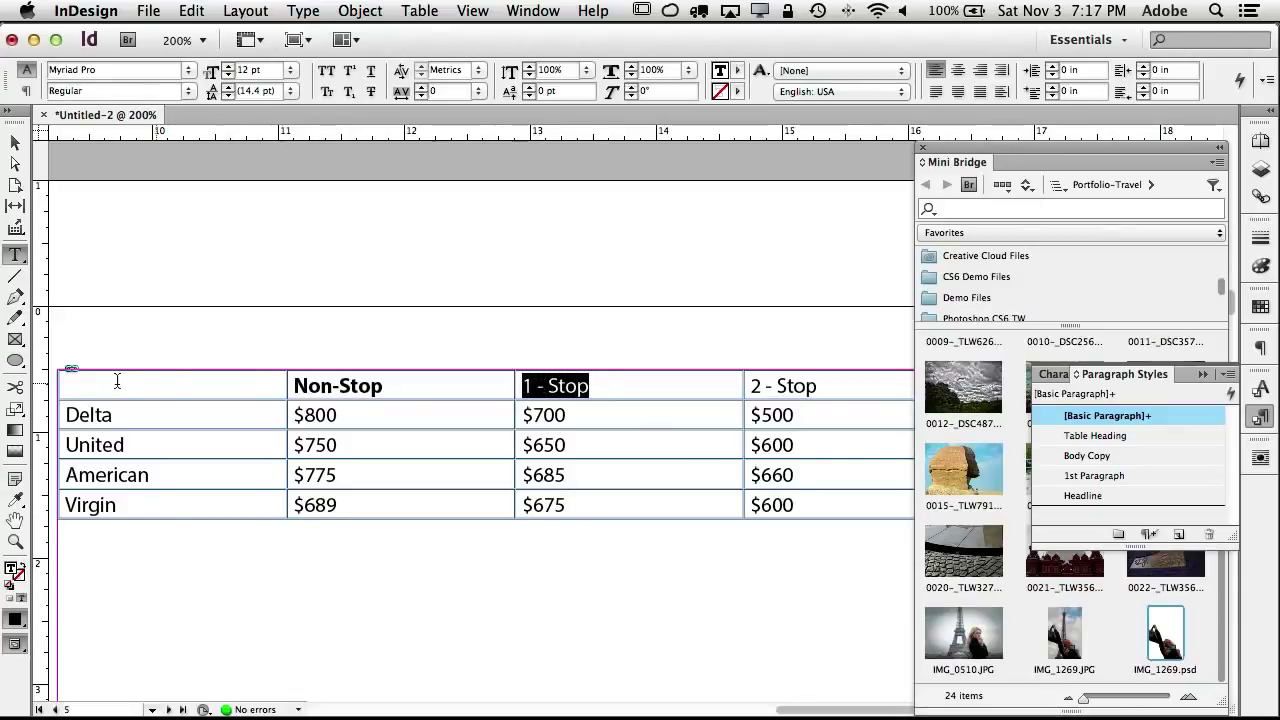
pyautogui.click(58, 384)
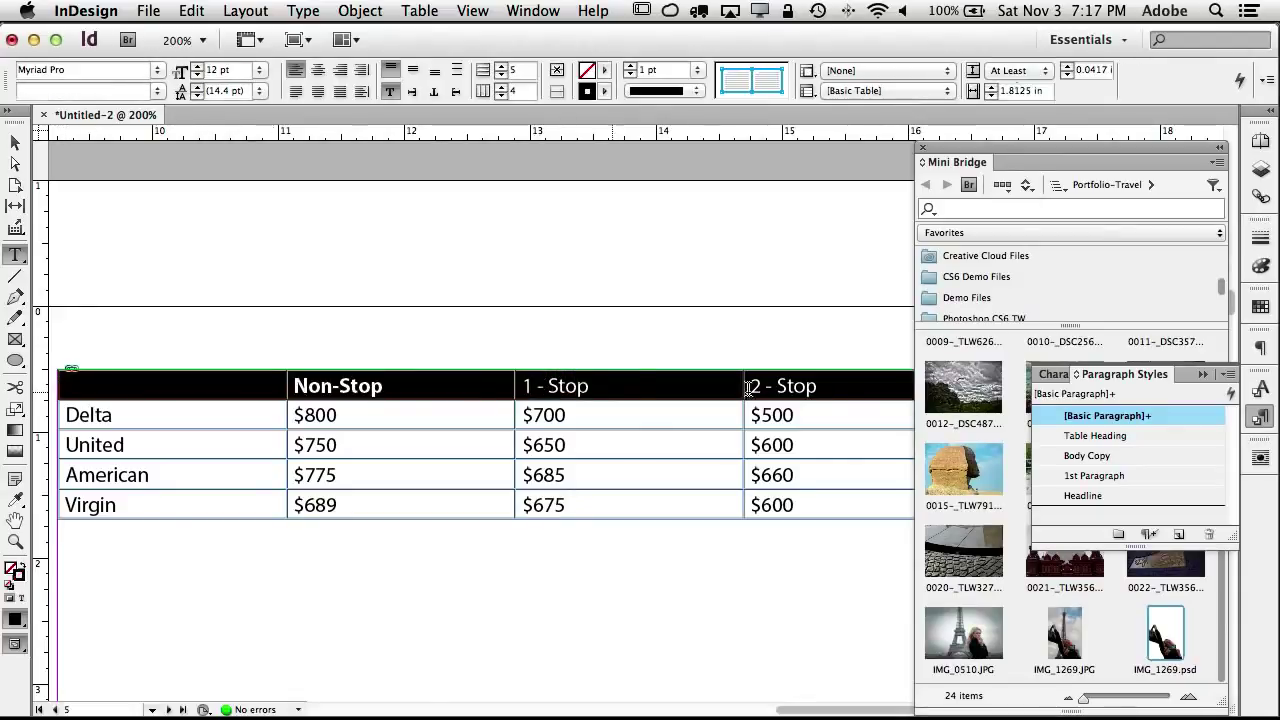
pyautogui.click(1094, 436)
pyautogui.click(545, 428)
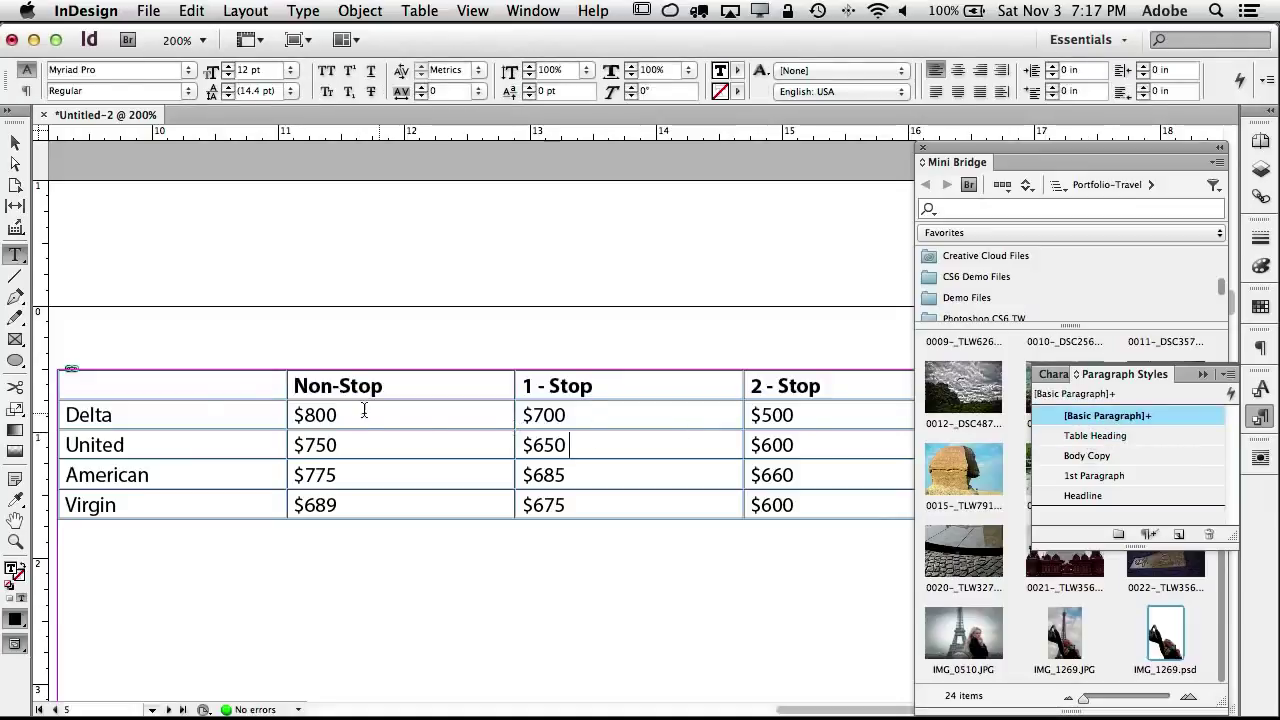
# Step: Add an empty row to the airfare table below the Virgin row
pyautogui.moveTo(146, 413); pyautogui.dragTo(83, 410)
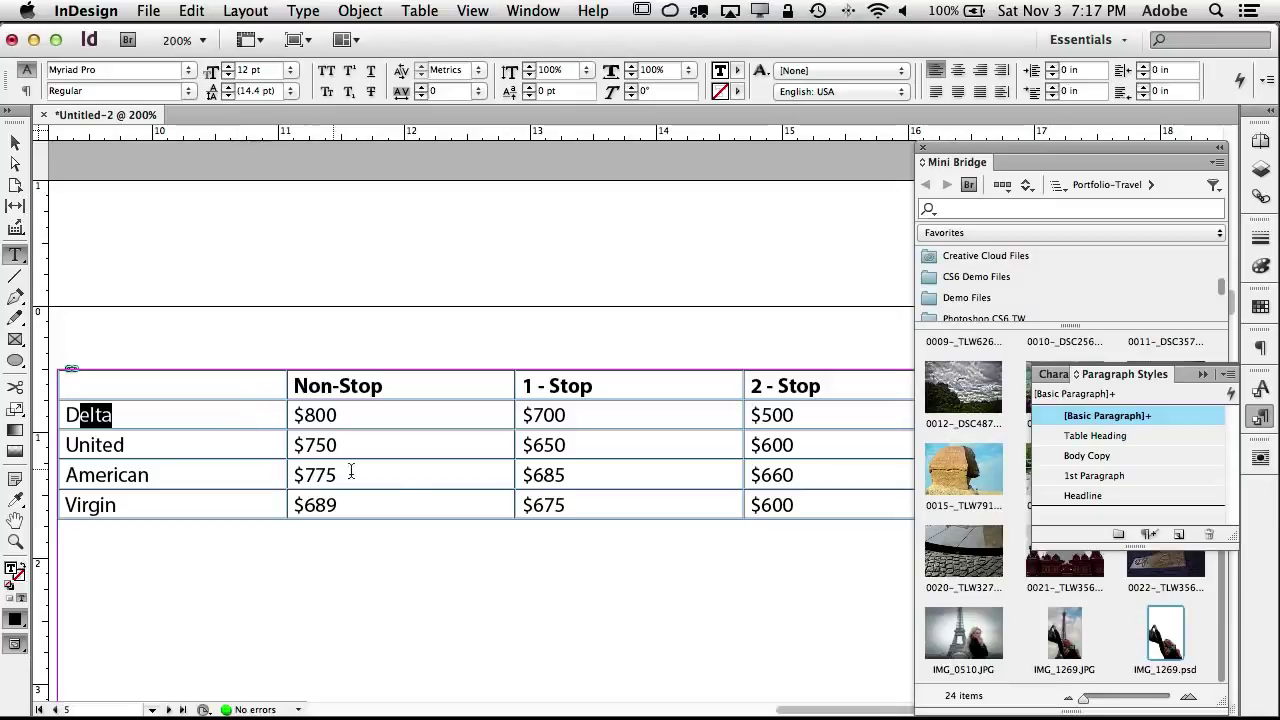
pyautogui.click(800, 505)
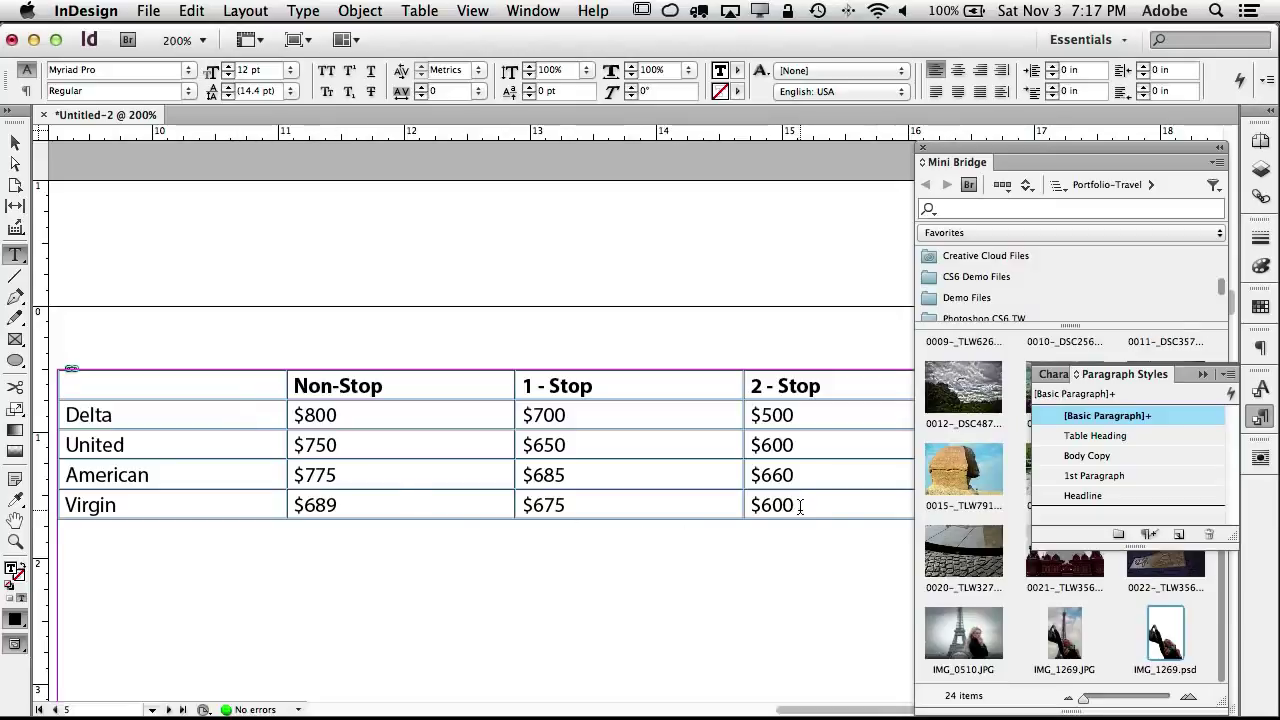
pyautogui.press('Return')
pyautogui.press('BackSpace')
pyautogui.press('Tab')
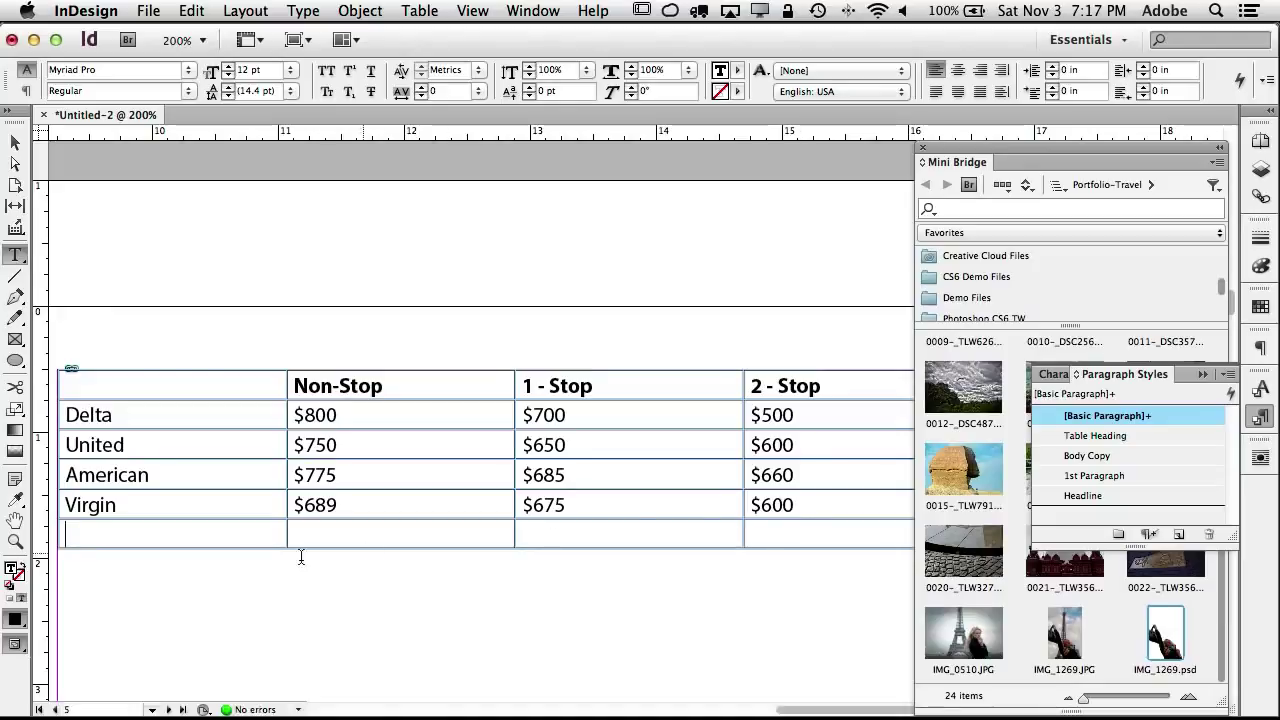
# Step: Merge the first two cells of the table's new bottom row, and likewise merge its last two cells
pyautogui.moveTo(113, 531); pyautogui.dragTo(357, 531)
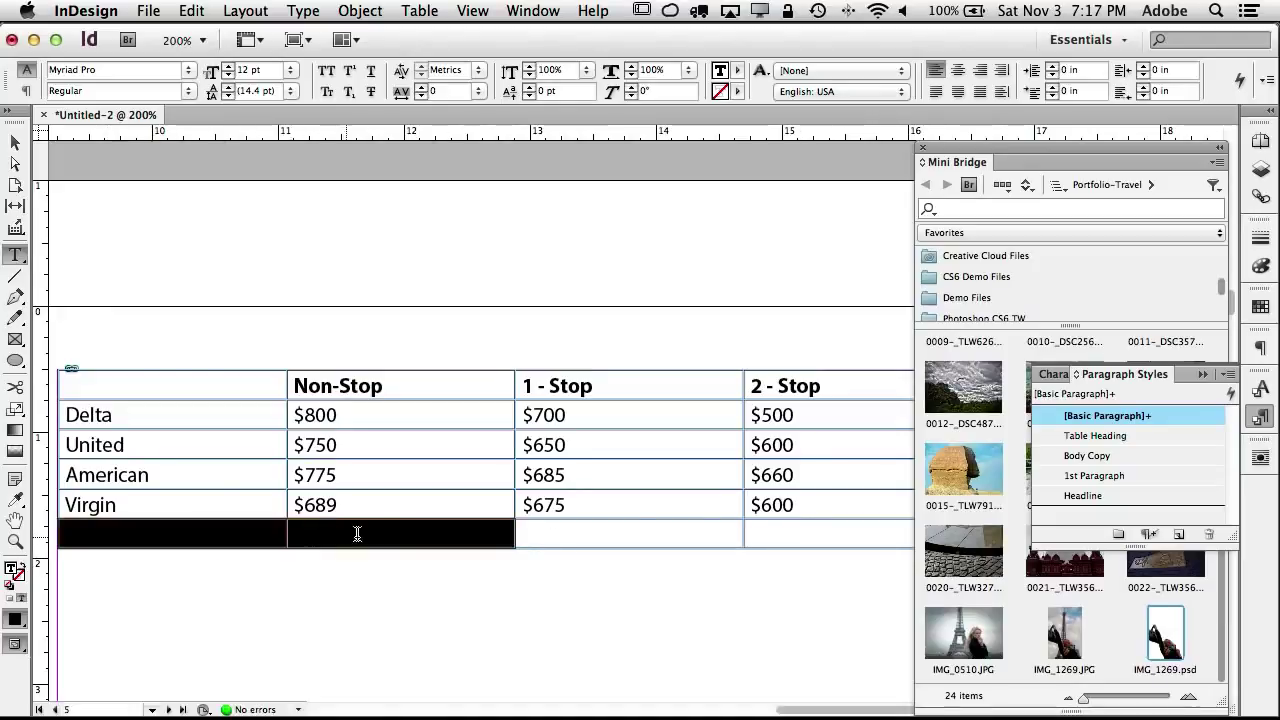
pyautogui.rightClick(388, 540)
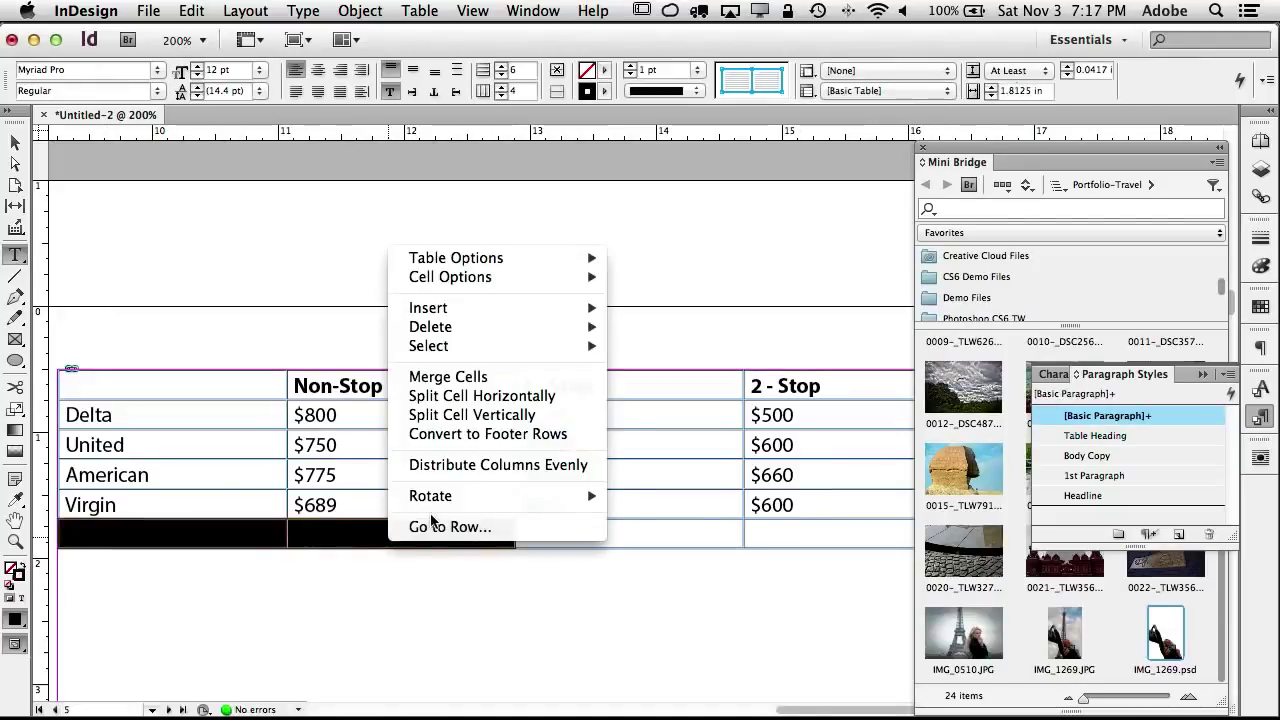
pyautogui.click(443, 378)
pyautogui.click(551, 531)
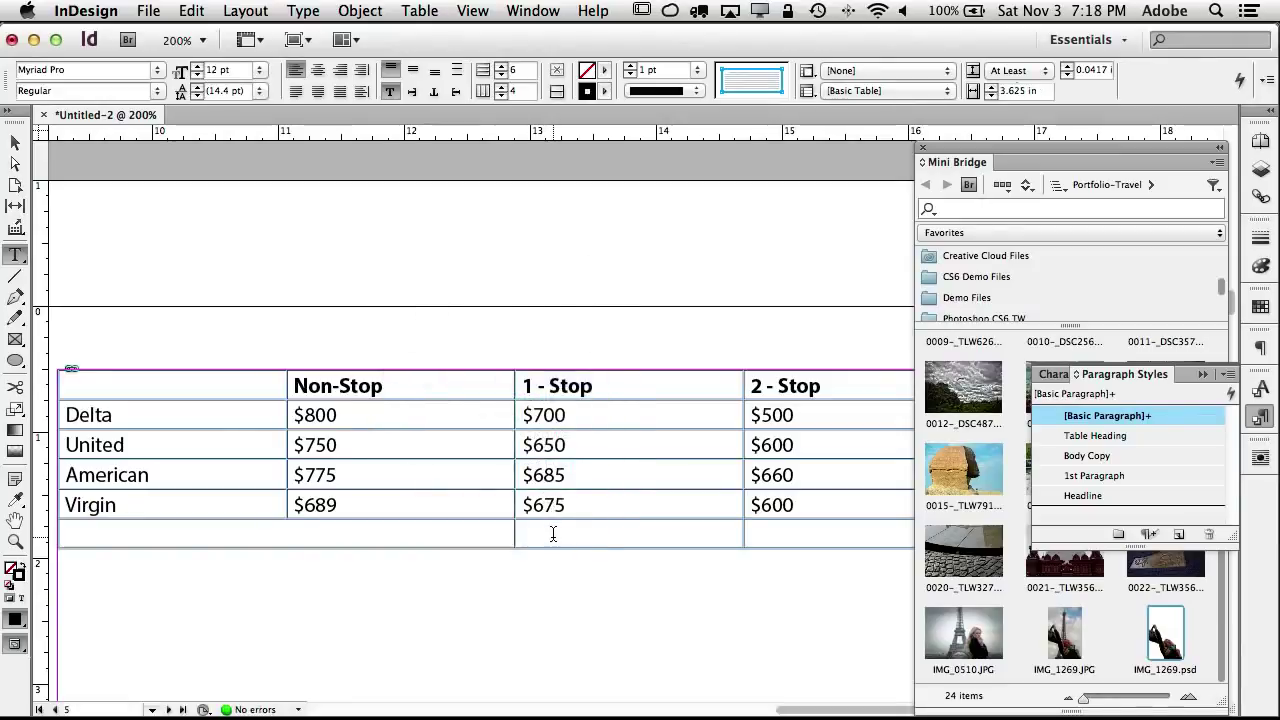
pyautogui.moveTo(739, 533); pyautogui.dragTo(786, 531)
pyautogui.rightClick(786, 531)
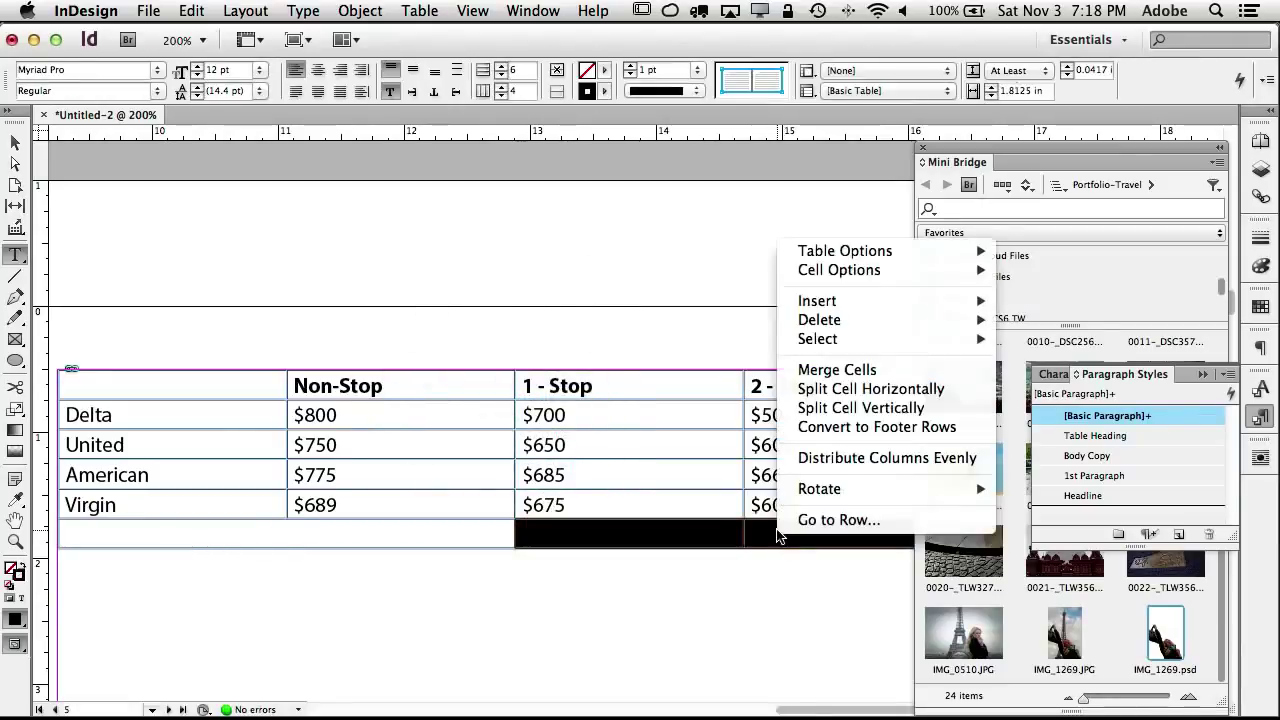
pyautogui.click(810, 372)
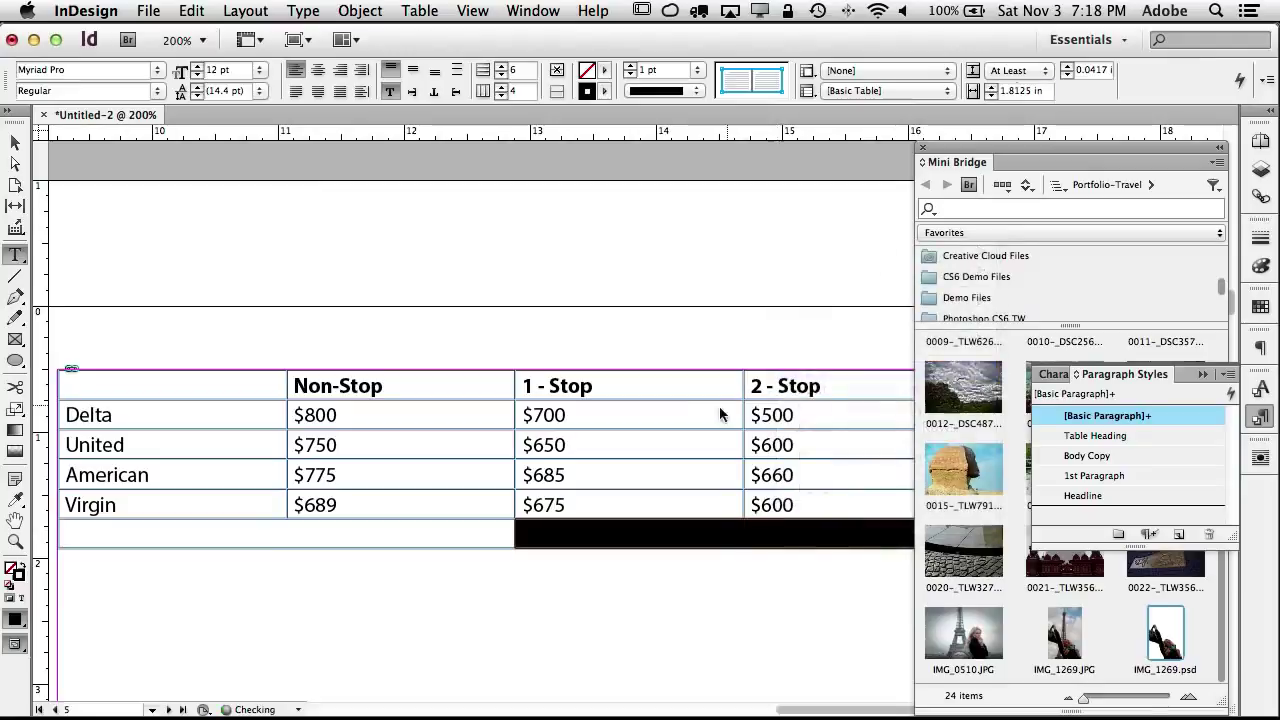
pyautogui.click(603, 427)
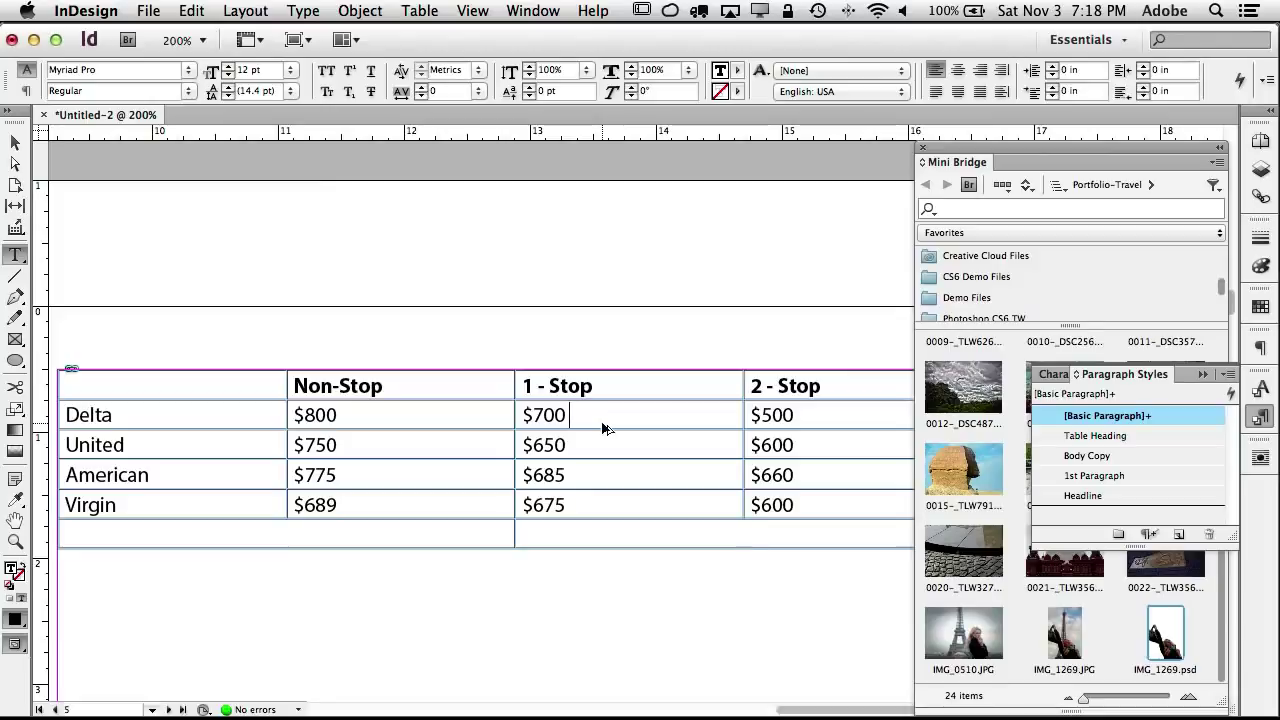
# Step: Return to the cover page and set up an Adobe PDF (Print) export named Travel.pdf on the Desktop
pyautogui.press('super+alt+0')
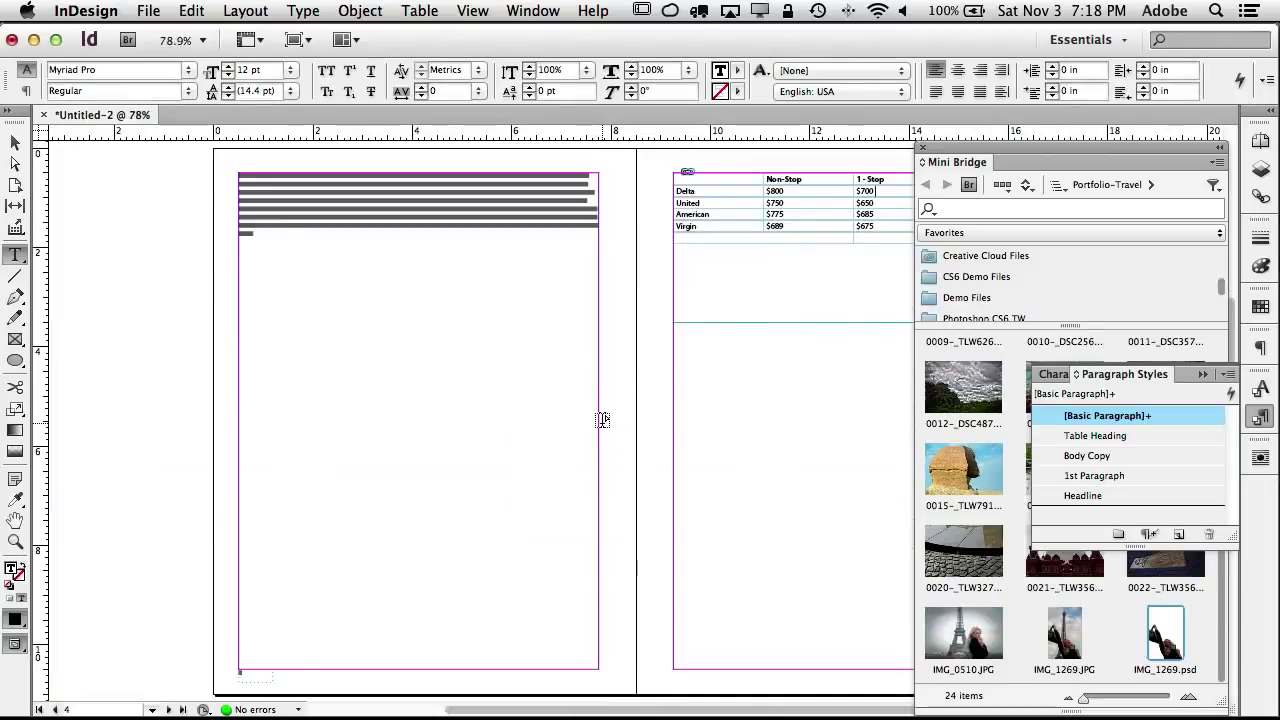
pyautogui.scroll(10, 602, 419)
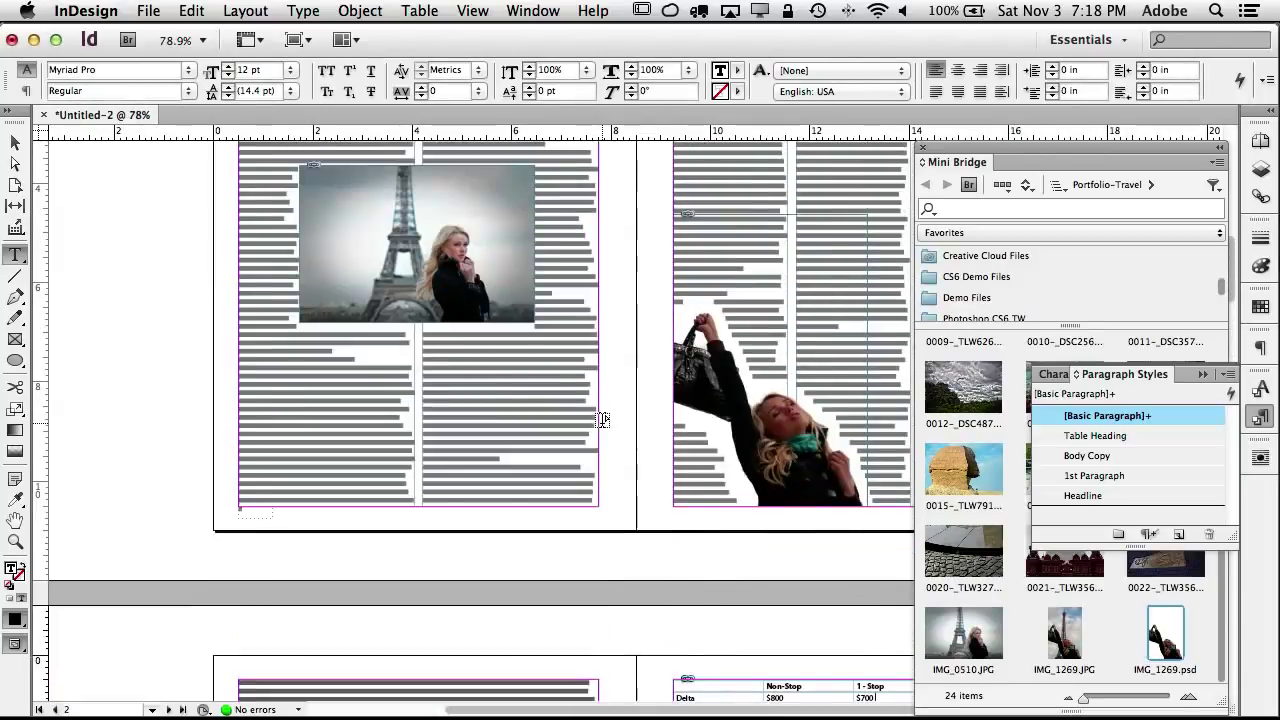
pyautogui.scroll(10, 602, 419)
pyautogui.hscroll(5, 602, 419)
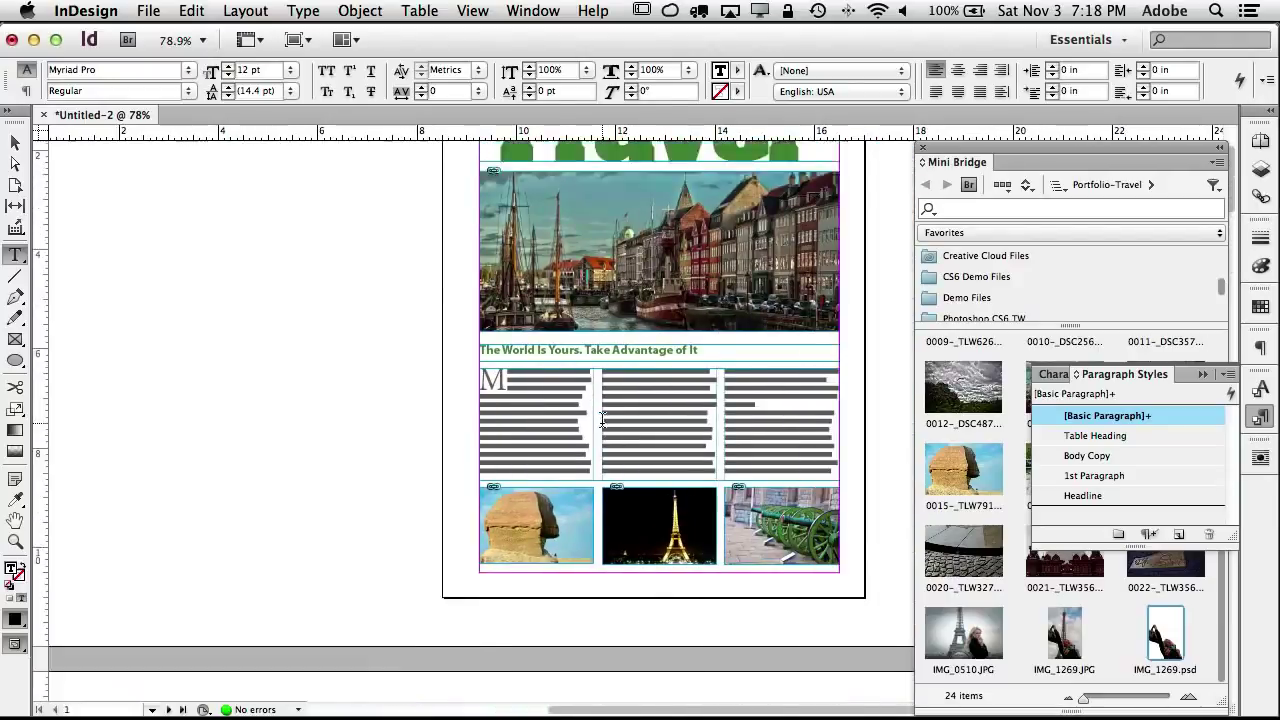
pyautogui.scroll(3, 602, 419)
pyautogui.click(148, 10)
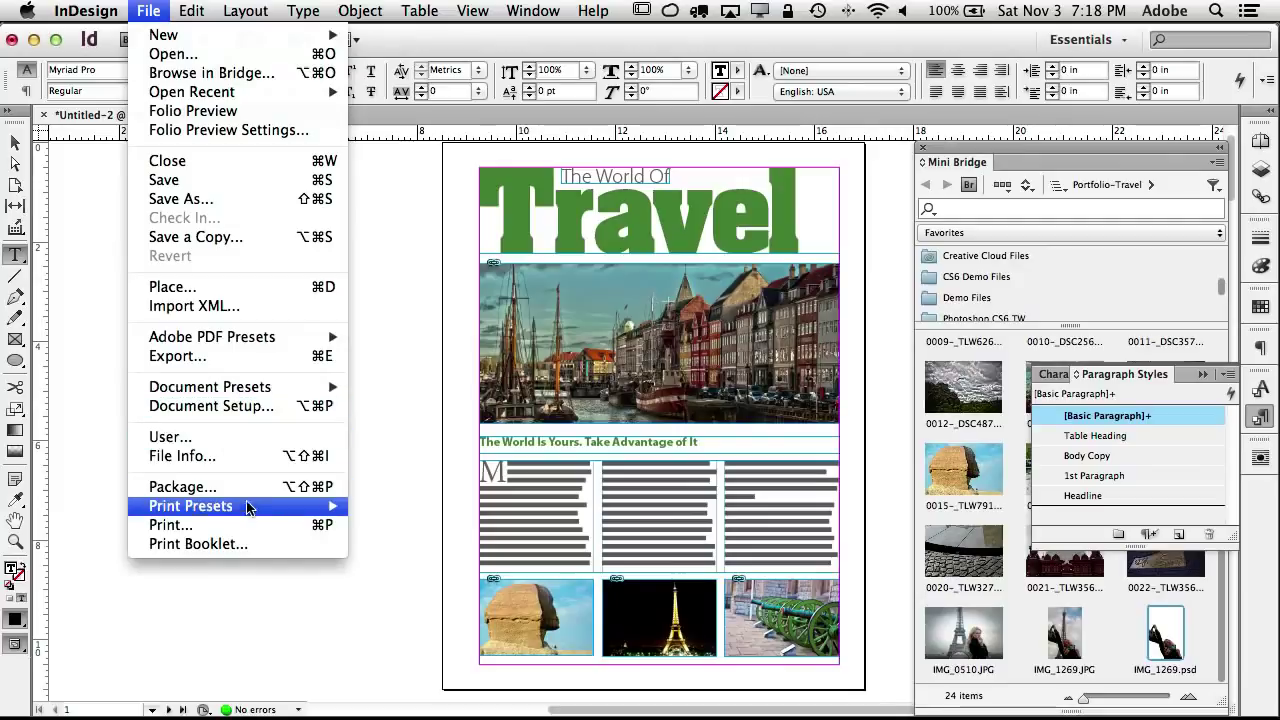
pyautogui.click(246, 357)
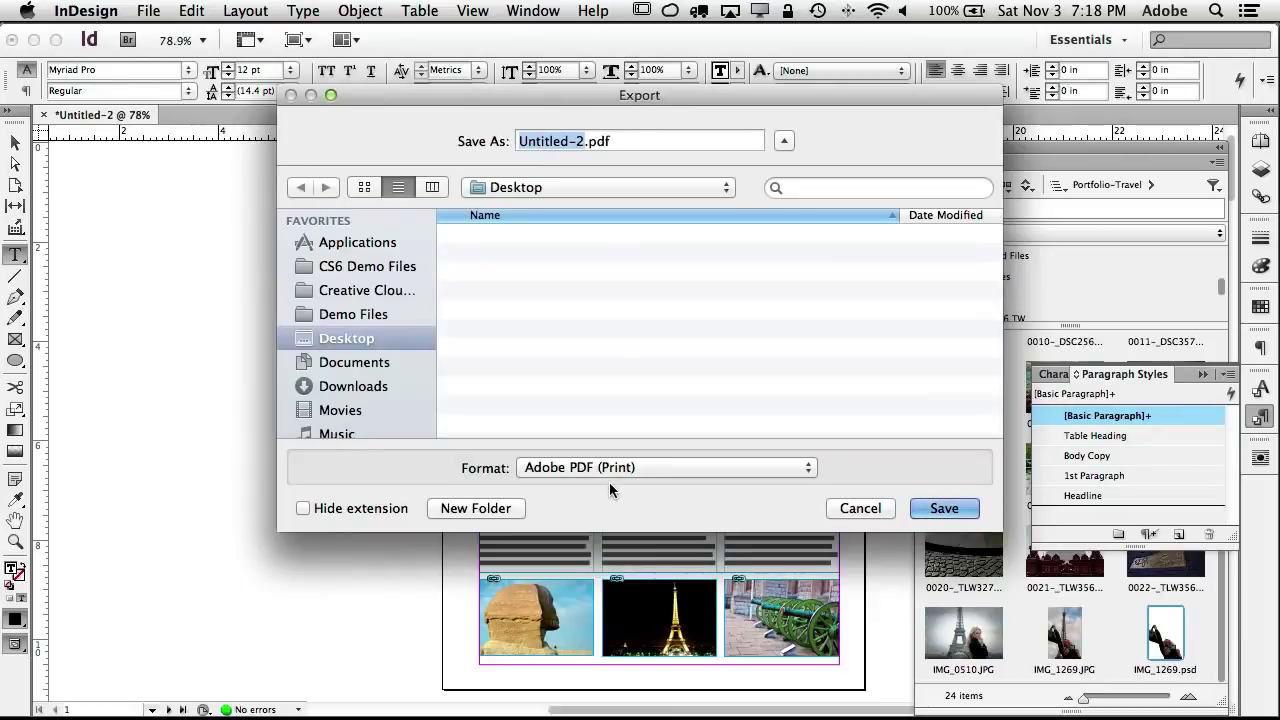
pyautogui.write('Travel')
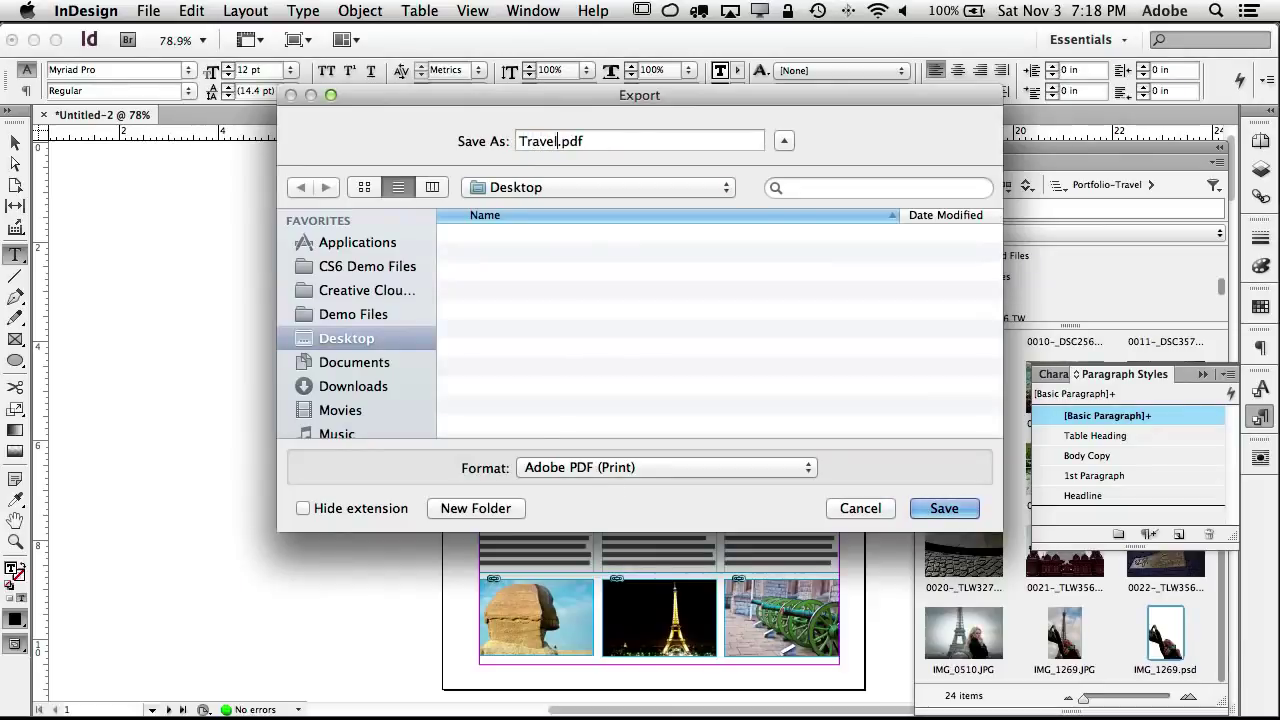
pyautogui.press('Return')
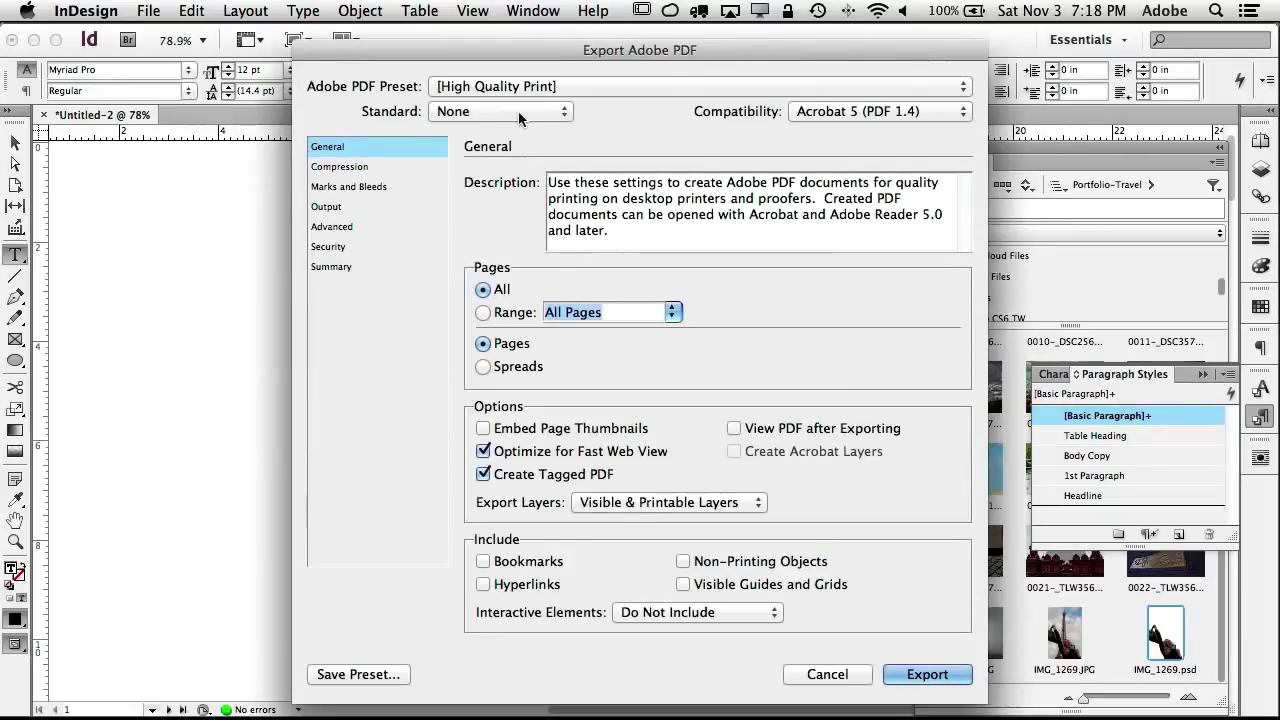
# Step: Export all pages to PDF as single pages with the [High Quality Print] preset
pyautogui.click(508, 87)
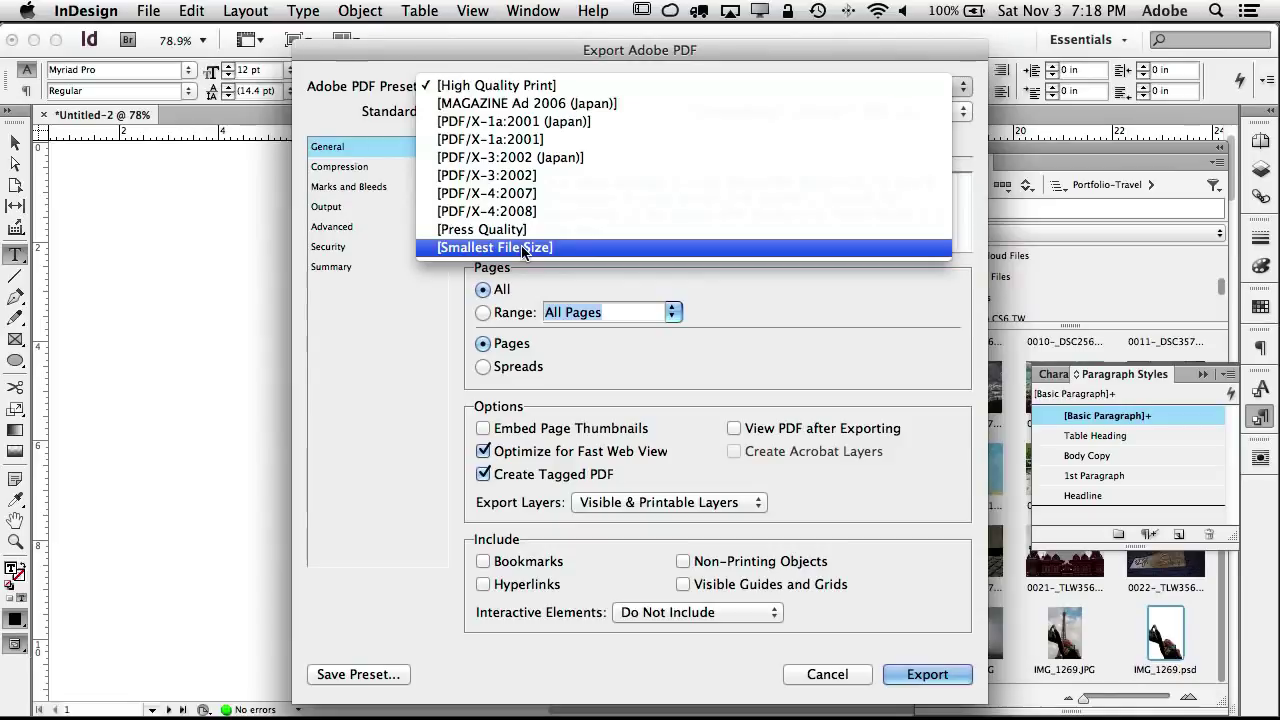
pyautogui.click(771, 333)
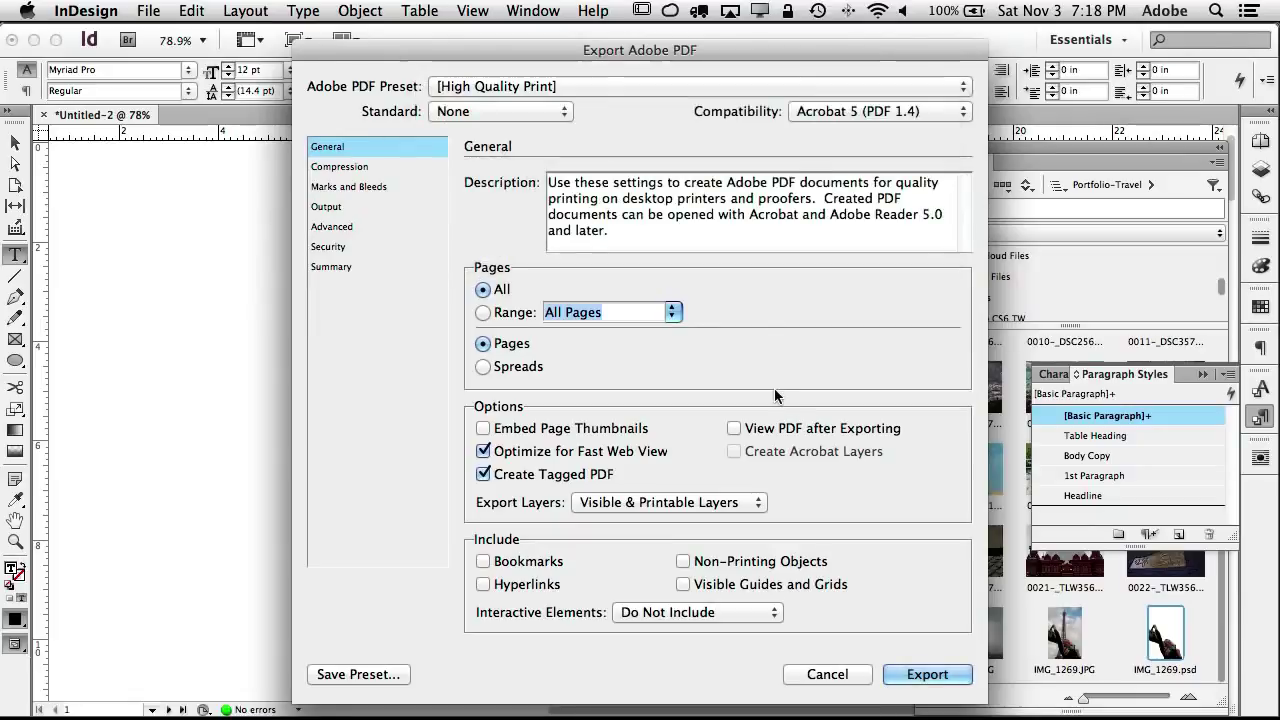
pyautogui.click(926, 675)
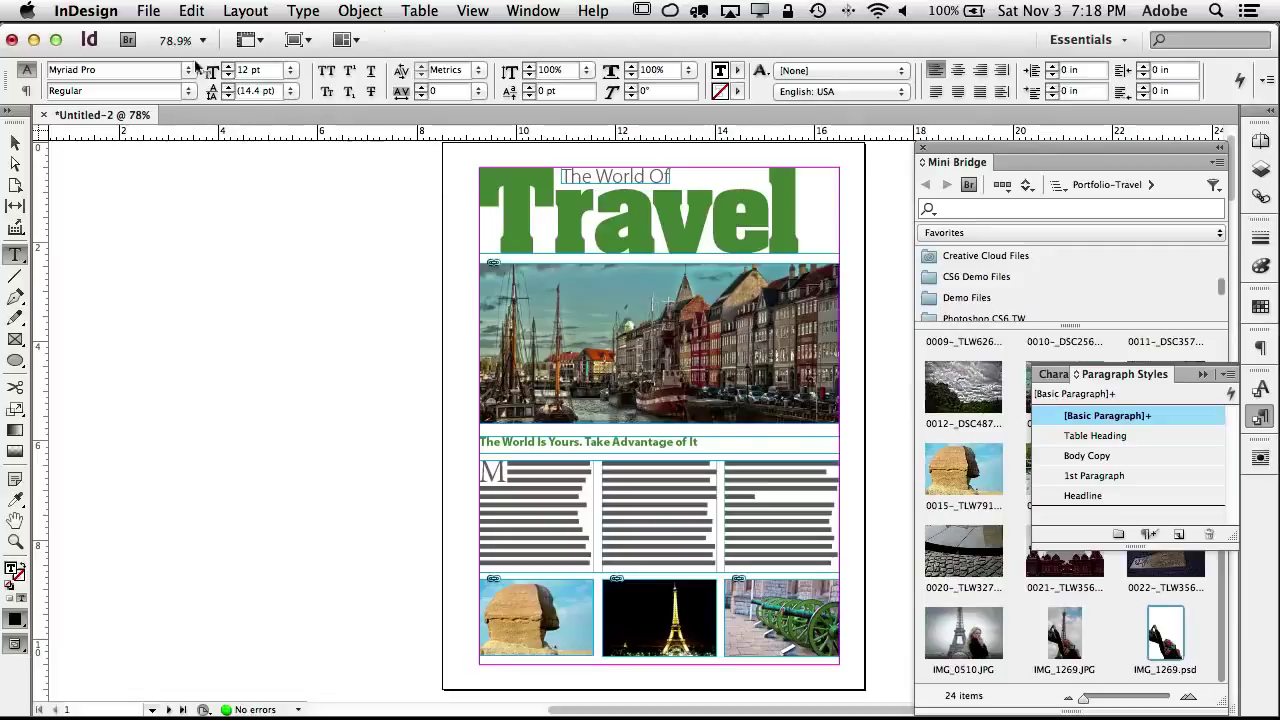
pyautogui.click(147, 10)
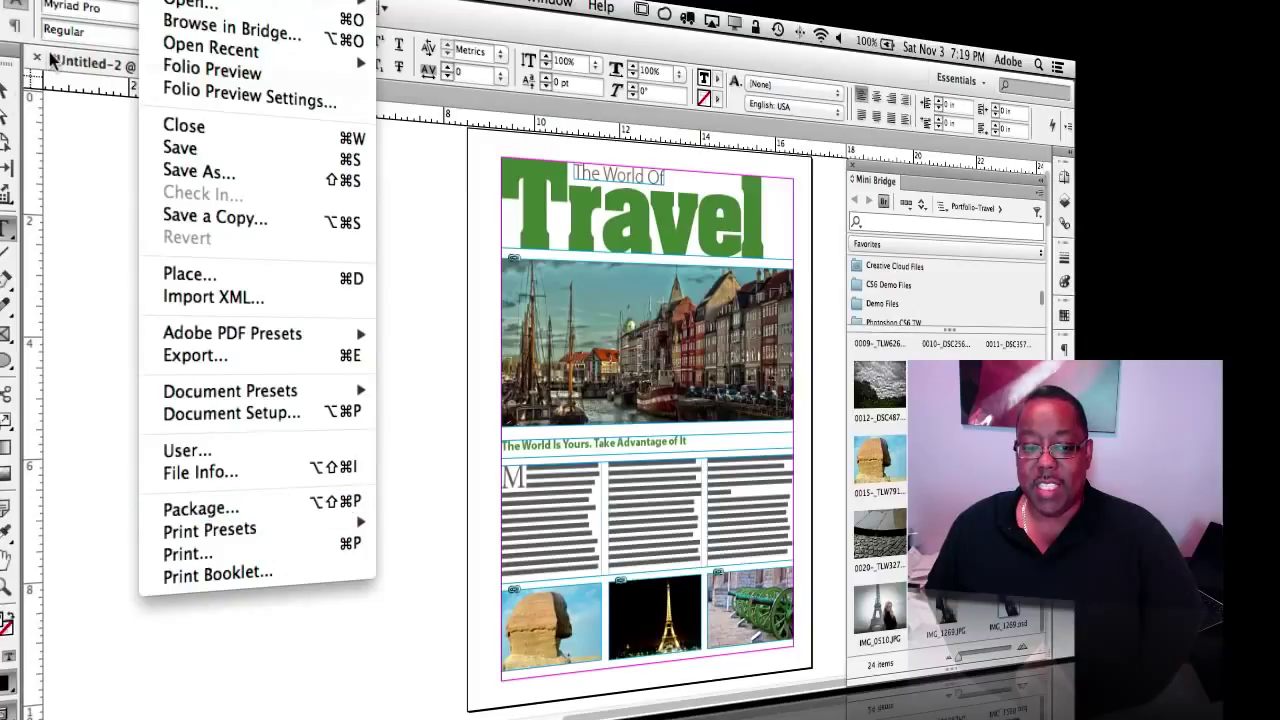
pyautogui.click(4, 84)
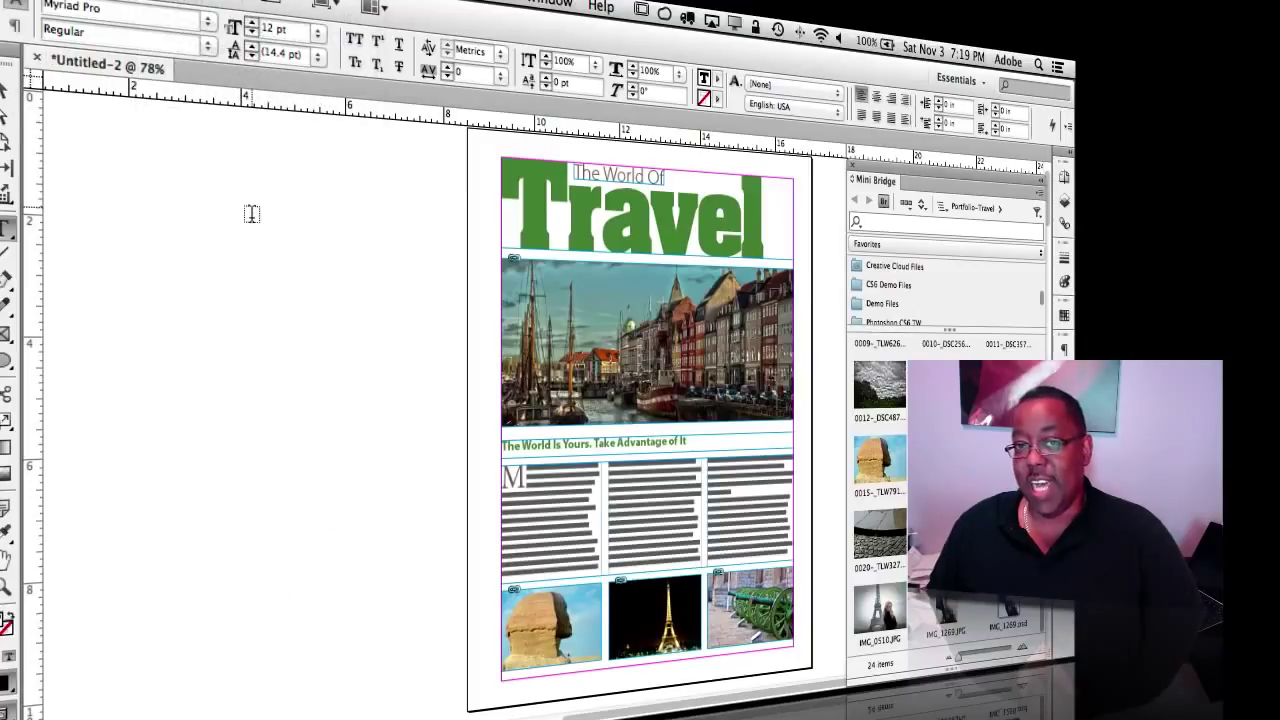